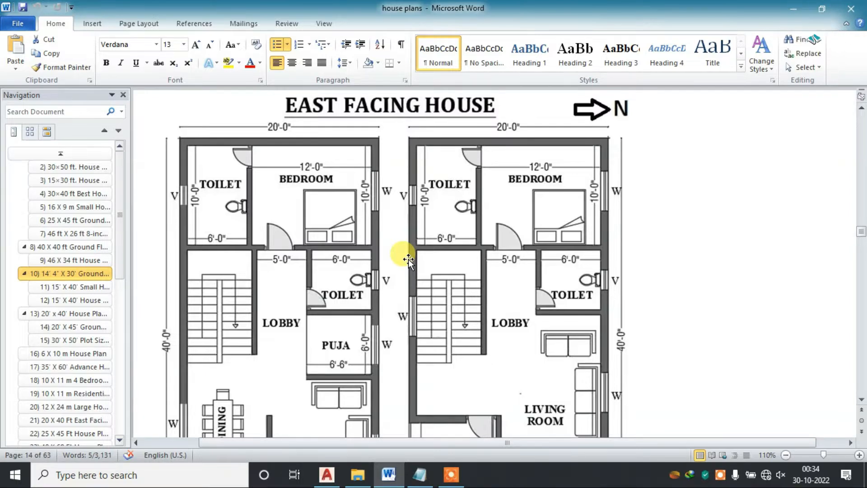
# Step: Examine the East Facing House ground and first floor plans, including room layouts and dimensions, at a closer zoom
pyautogui.scroll(-3, 408, 259)
pyautogui.scroll(-2, 393, 285)
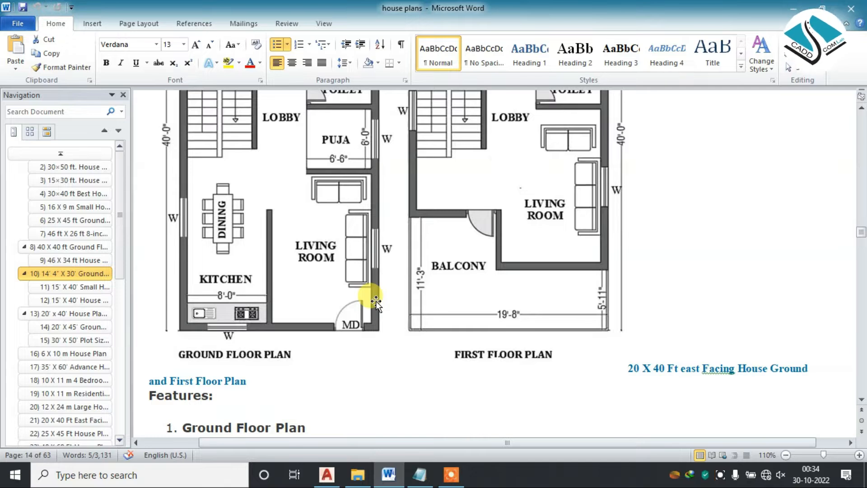
pyautogui.scroll(3, 294, 261)
pyautogui.scroll(-2, 297, 266)
pyautogui.scroll(4, 388, 252)
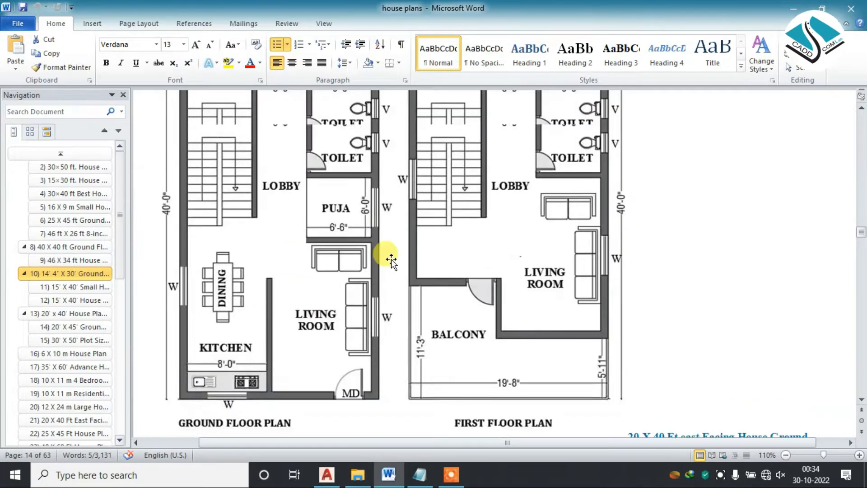
pyautogui.keyDown('ctrl'); pyautogui.scroll(1, 213, 149); pyautogui.keyUp('ctrl')
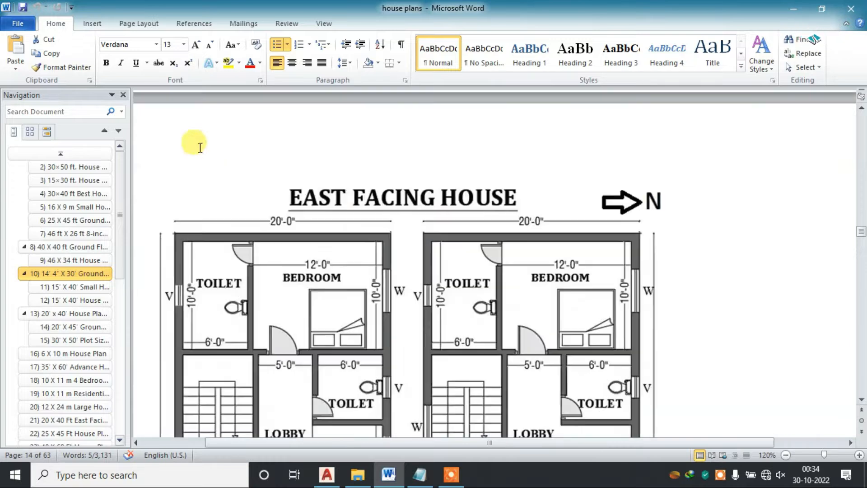
pyautogui.keyDown('ctrl'); pyautogui.scroll(2, 212, 215); pyautogui.keyUp('ctrl')
pyautogui.scroll(-2, 447, 228)
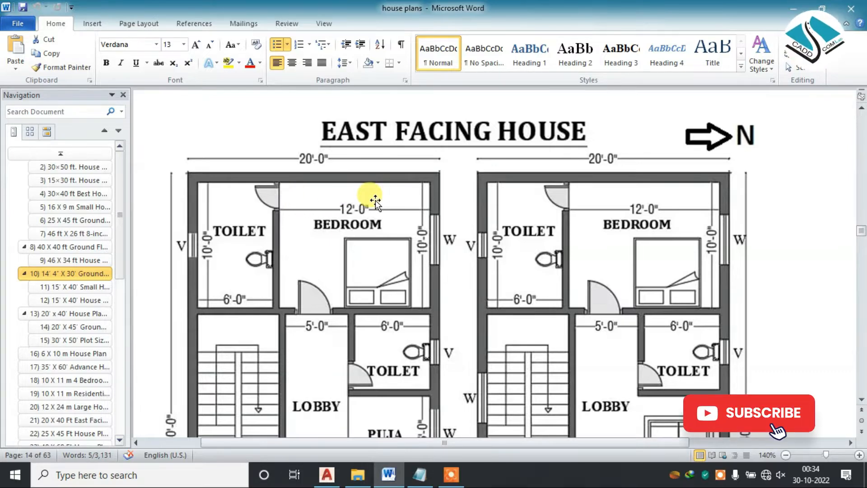
# Step: Switch to AutoCAD and set the drawing's length units to Architectural, with inches as the insertion scale
pyautogui.click(326, 474)
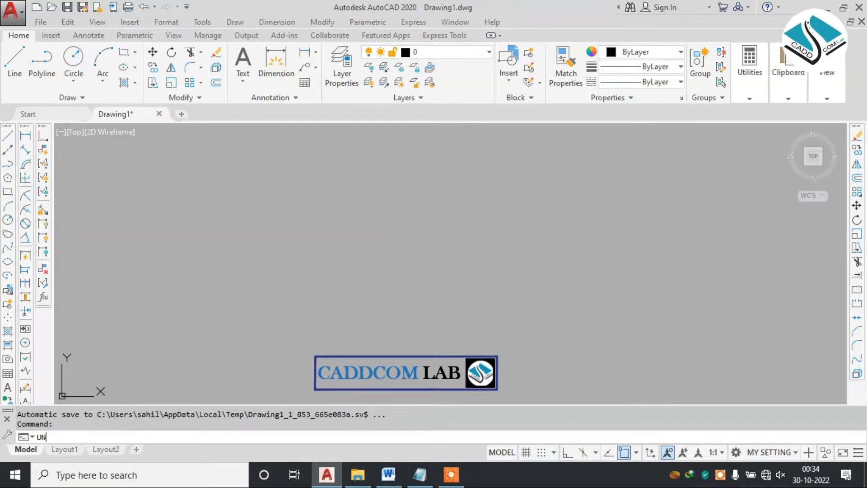
pyautogui.press('Return')
pyautogui.moveTo(555, 59); pyautogui.dragTo(514, 90)
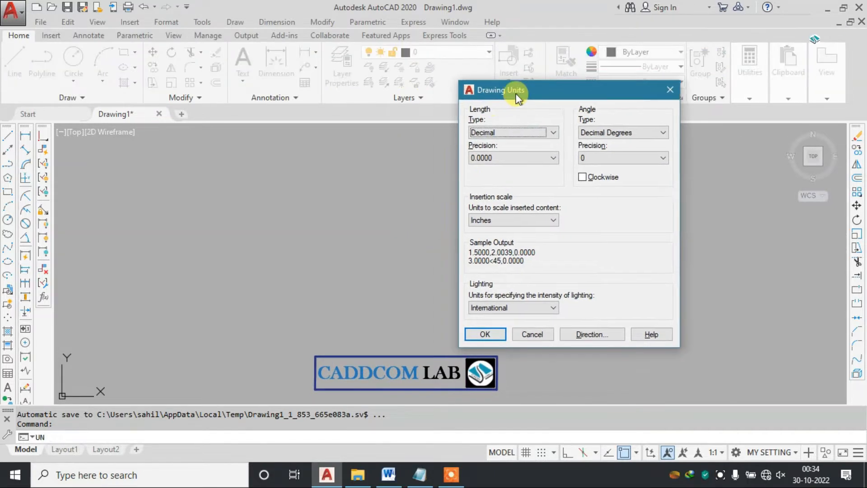
pyautogui.click(494, 134)
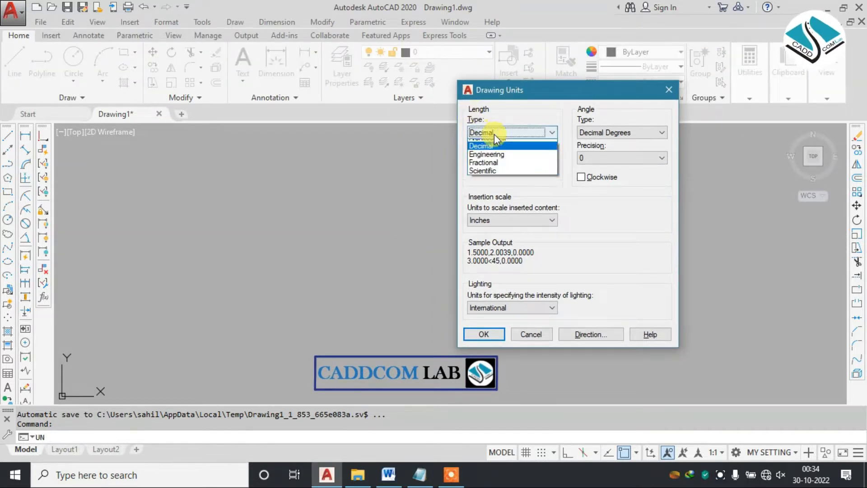
pyautogui.click(491, 146)
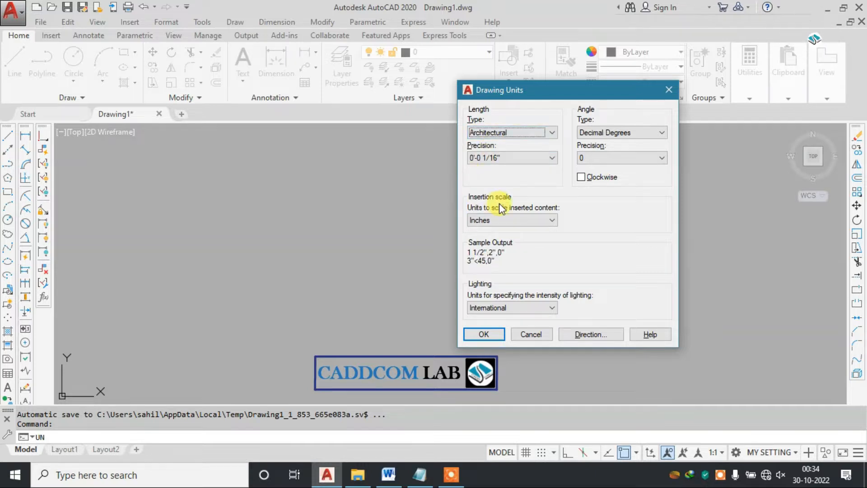
pyautogui.click(488, 334)
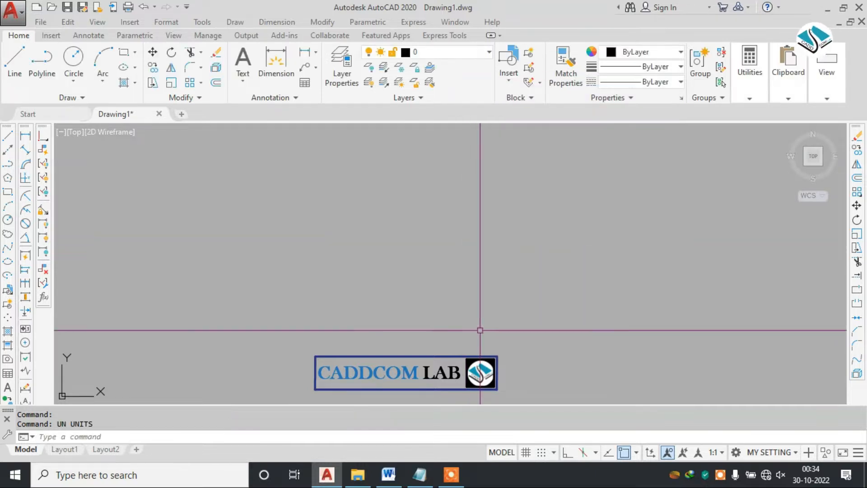
# Step: Check the reference plan in Word and draw a rectangle 20' long and 40' wide in AutoCAD as the house outline
pyautogui.click(388, 474)
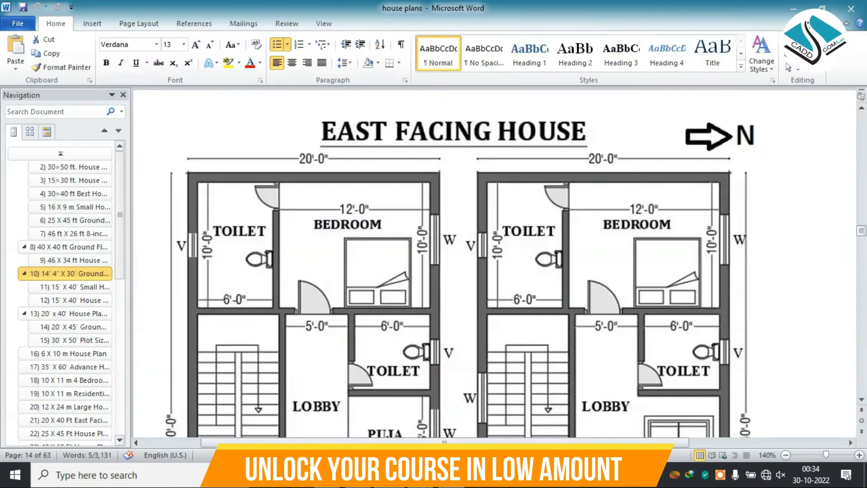
pyautogui.scroll(-3, 309, 190)
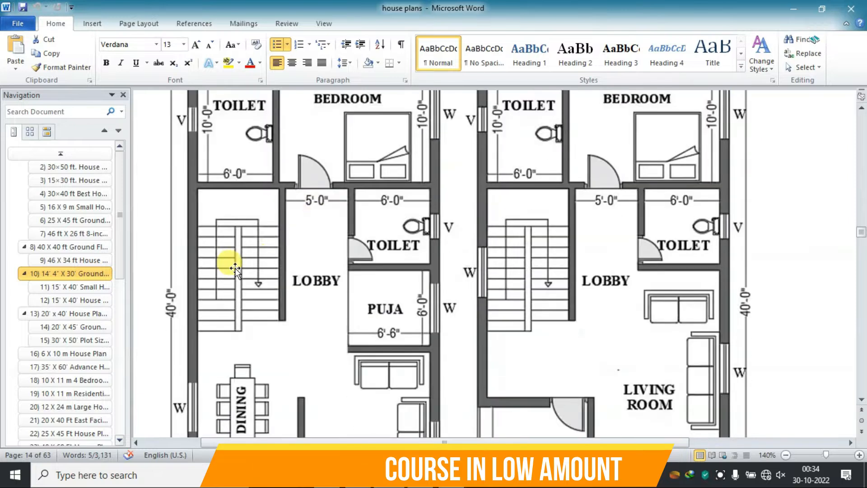
pyautogui.scroll(2, 235, 266)
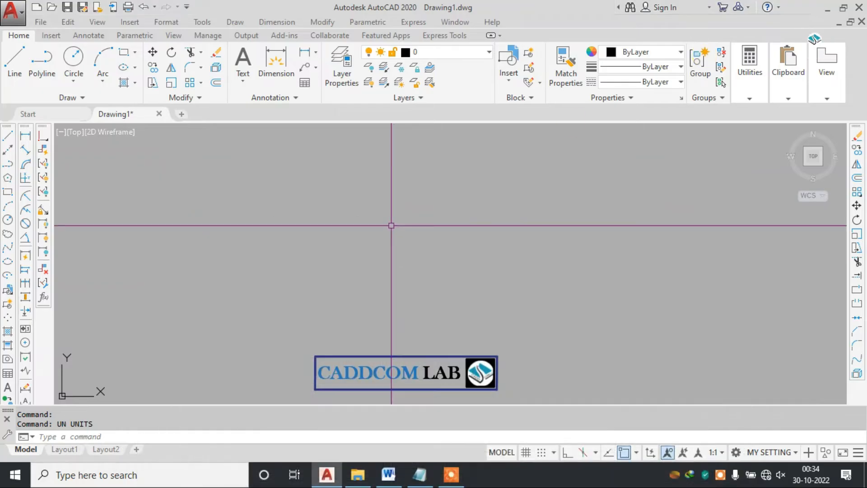
pyautogui.write('EC')
pyautogui.press('Return')
pyautogui.moveTo(379, 233); pyautogui.dragTo(351, 192, button='middle')
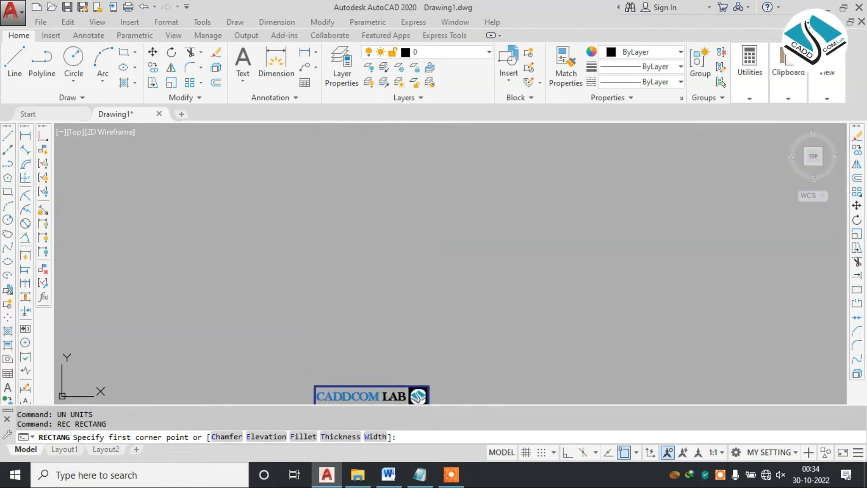
pyautogui.click(329, 158)
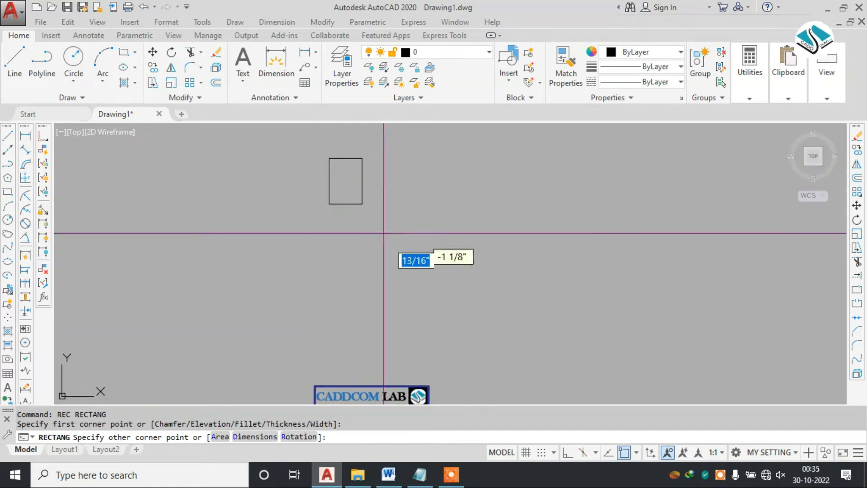
pyautogui.click(257, 438)
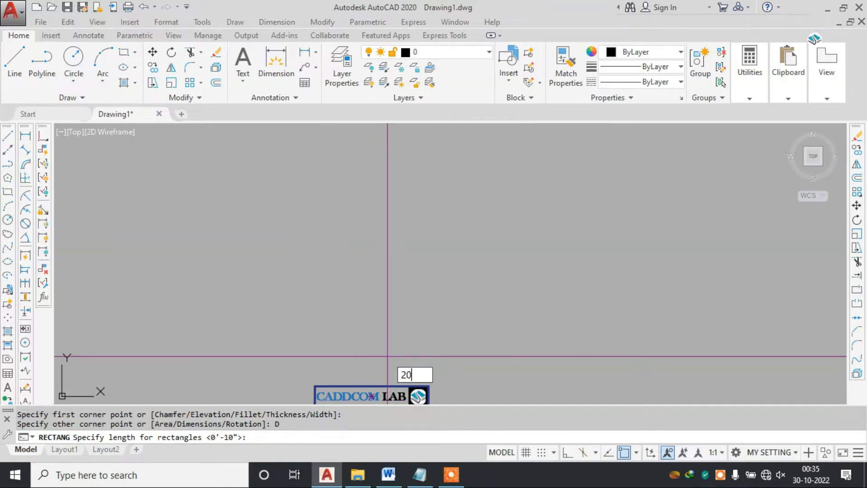
pyautogui.write("20'")
pyautogui.press('Return')
pyautogui.write("40'")
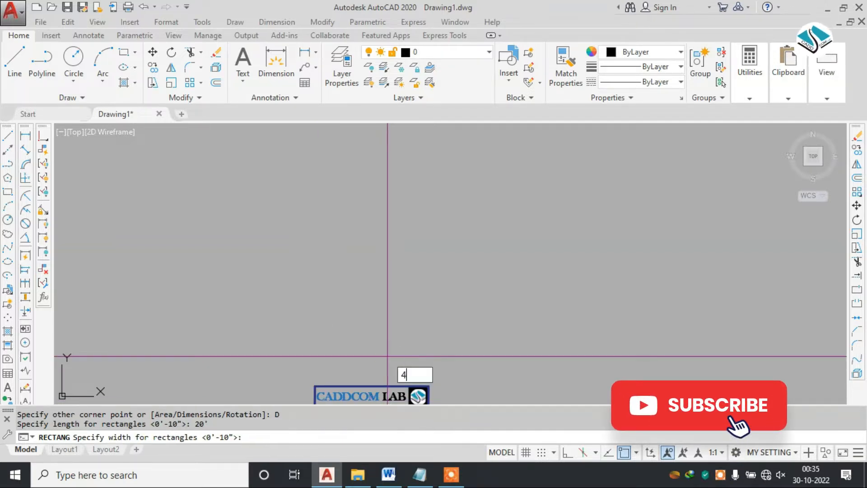
pyautogui.press('Return')
pyautogui.scroll(-5, 365, 259)
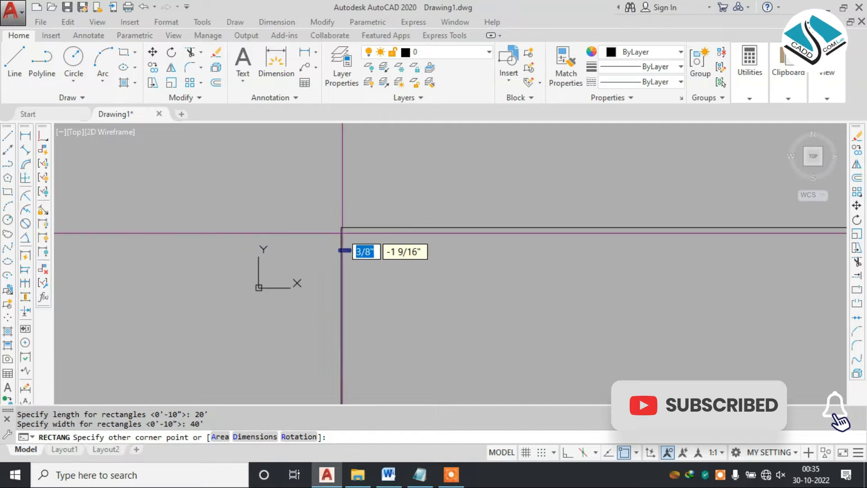
pyautogui.scroll(4, 351, 250)
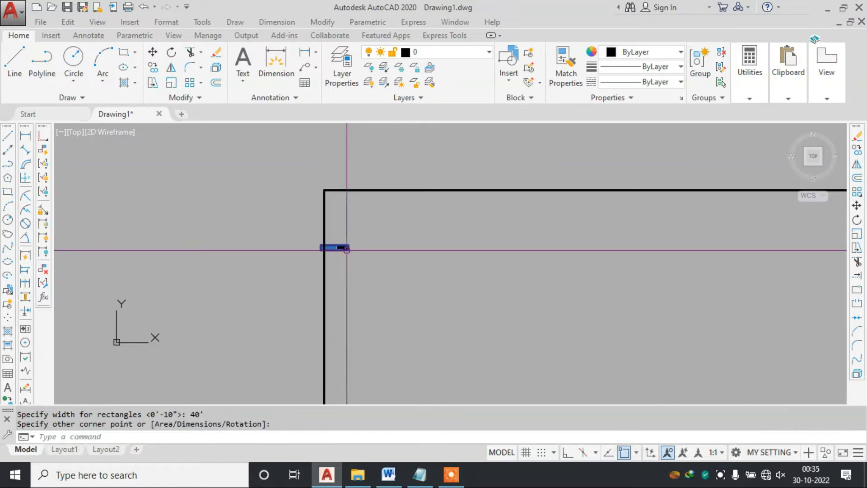
pyautogui.click(346, 250)
# Step: Move the CADDCOM LAB logo out of the rectangle to just below its lower edge
pyautogui.scroll(-5, 329, 212)
pyautogui.scroll(4, 334, 223)
pyautogui.scroll(8, 321, 188)
pyautogui.click(333, 194)
pyautogui.click(437, 245)
pyautogui.write('m')
pyautogui.press('space')
pyautogui.click(373, 216)
pyautogui.scroll(-8, 367, 219)
pyautogui.moveTo(384, 389); pyautogui.dragTo(387, 174, button='middle')
pyautogui.scroll(3, 397, 249)
pyautogui.click(392, 263)
pyautogui.press('Escape')
# Step: Scale up the CADDCOM LAB logo below the rectangle freehand from a base point on the logo
pyautogui.click(414, 254)
pyautogui.click(342, 302)
pyautogui.write('sc')
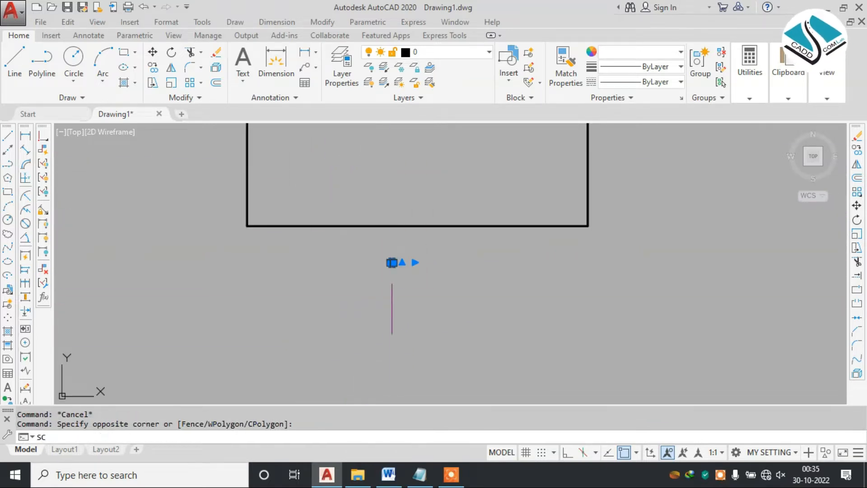
pyautogui.press('Return')
pyautogui.click(392, 263)
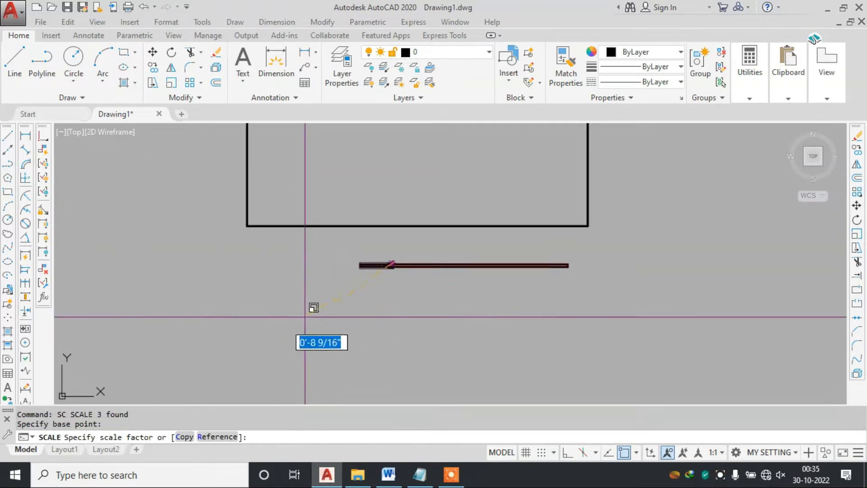
pyautogui.click(65, 362)
# Step: Enlarge the whole logo a second time so it is readable beside the house outline
pyautogui.moveTo(249, 271); pyautogui.dragTo(358, 259, button='middle')
pyautogui.scroll(4, 490, 262)
pyautogui.click(578, 223)
pyautogui.click(189, 353)
pyautogui.write('sc')
pyautogui.press('Return')
pyautogui.click(392, 259)
pyautogui.scroll(-5, 310, 286)
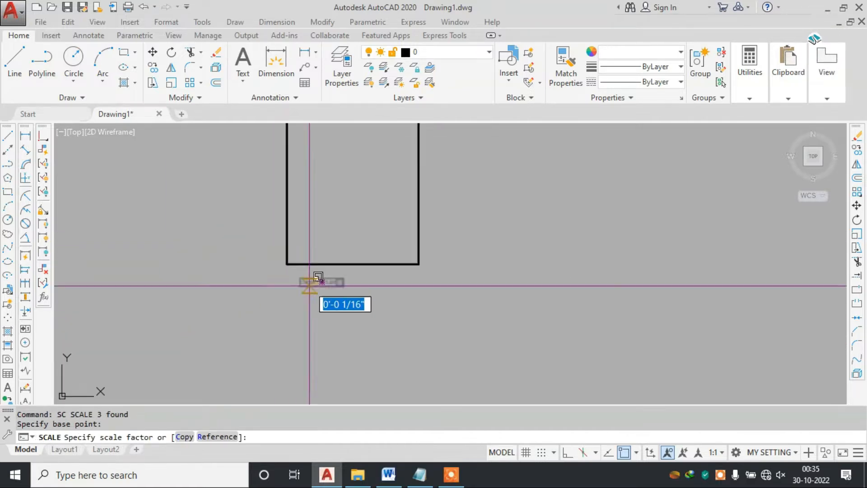
pyautogui.click(159, 341)
# Step: Move the enlarged logo from below the house outline to above its upper-right corner
pyautogui.scroll(6, 313, 266)
pyautogui.click(514, 282)
pyautogui.click(188, 367)
pyautogui.write('m')
pyautogui.press('Return')
pyautogui.click(349, 306)
pyautogui.scroll(-6, 388, 348)
pyautogui.moveTo(461, 158); pyautogui.dragTo(375, 334, button='middle')
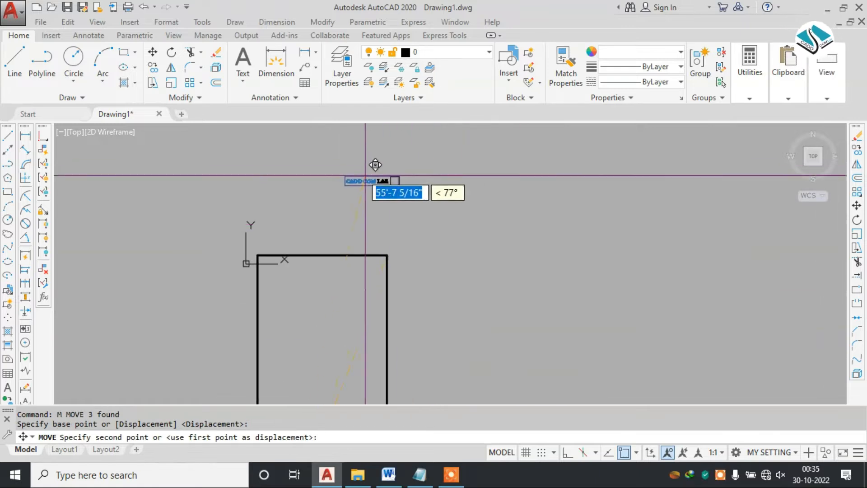
pyautogui.click(380, 222)
pyautogui.scroll(4, 348, 260)
pyautogui.moveTo(349, 259); pyautogui.dragTo(449, 182, button='middle')
pyautogui.scroll(-4, 385, 202)
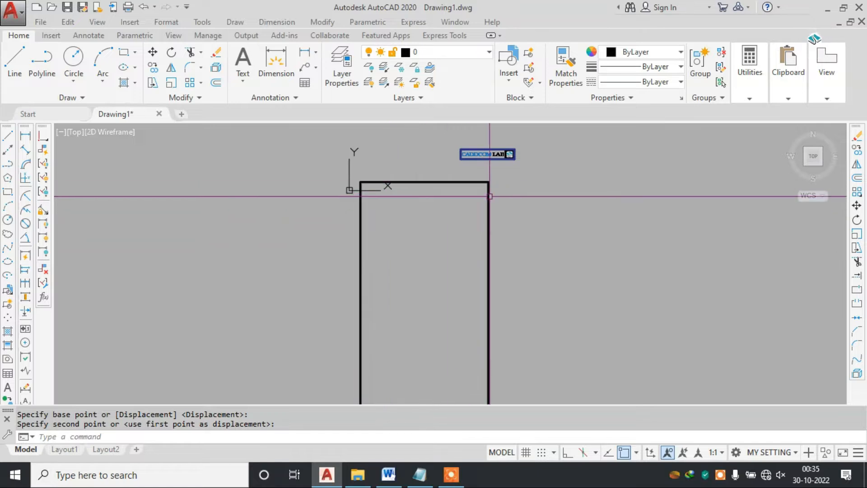
pyautogui.moveTo(418, 194); pyautogui.dragTo(382, 185, button='middle')
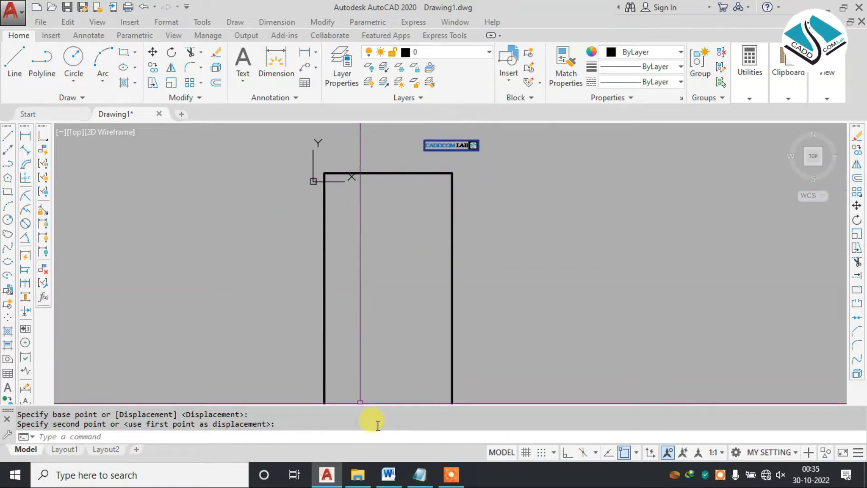
# Step: Check the reference plan in Word and offset the house outline 9" inward to form the outer walls
pyautogui.click(395, 475)
pyautogui.scroll(2, 224, 137)
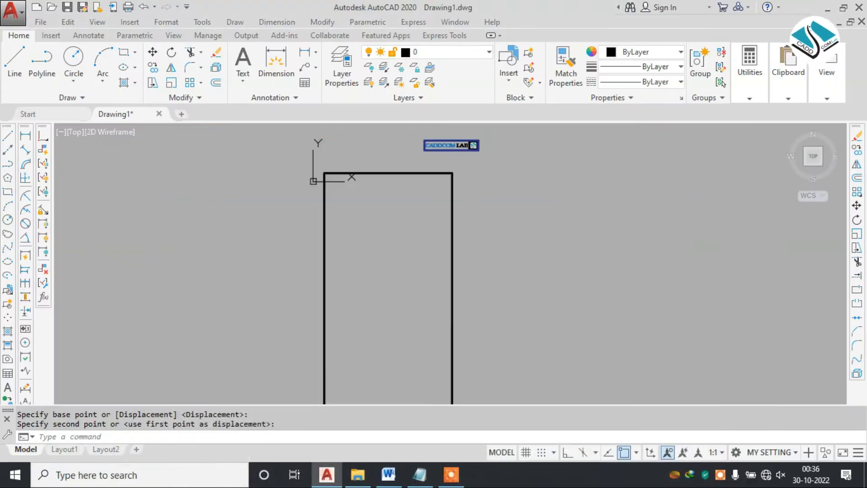
pyautogui.scroll(5, 403, 207)
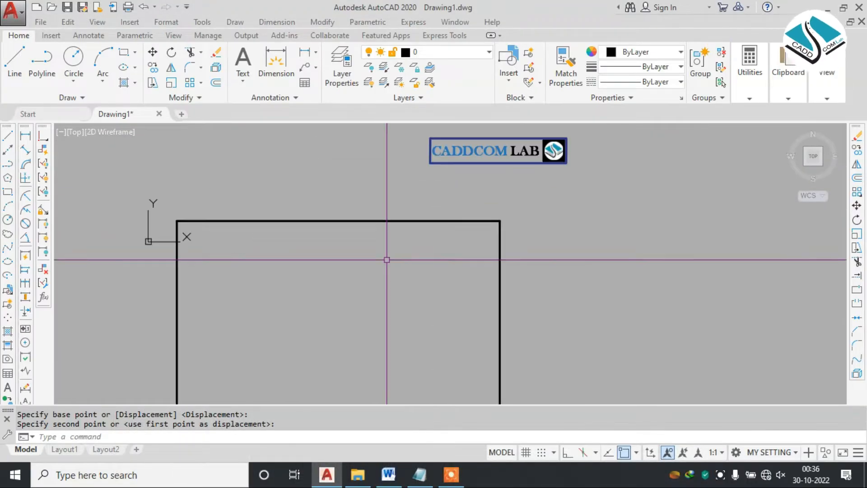
pyautogui.press('Return')
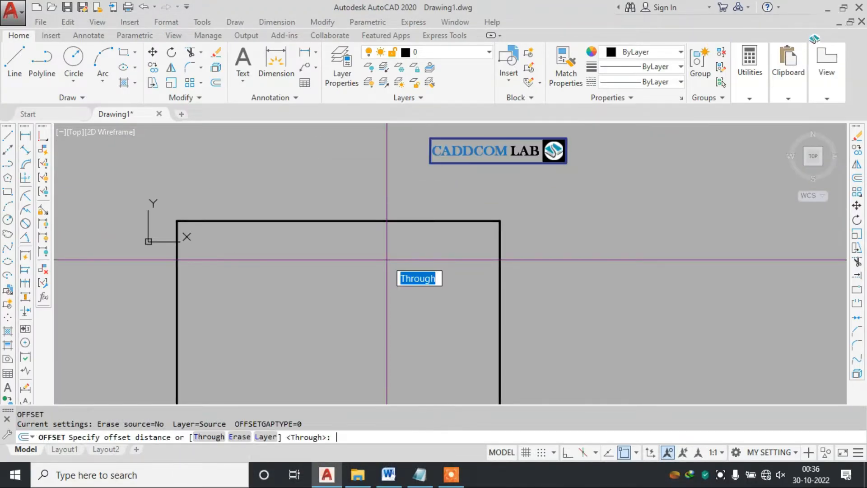
pyautogui.write('9"')
pyautogui.press('Return')
pyautogui.click(336, 223)
pyautogui.click(354, 265)
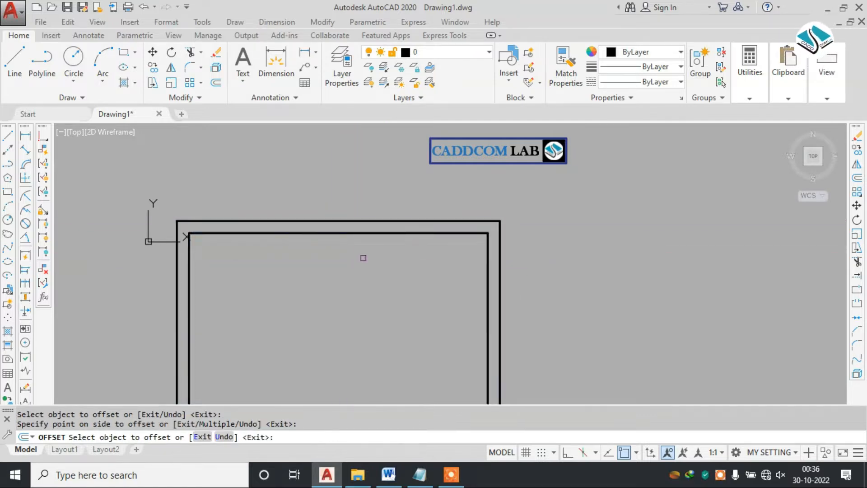
pyautogui.scroll(-4, 392, 244)
pyautogui.moveTo(391, 289)
pyautogui.mouseDown(button='middle')
pyautogui.moveTo(412, 202)
pyautogui.moveTo(394, 213)
pyautogui.mouseUp(button='middle')
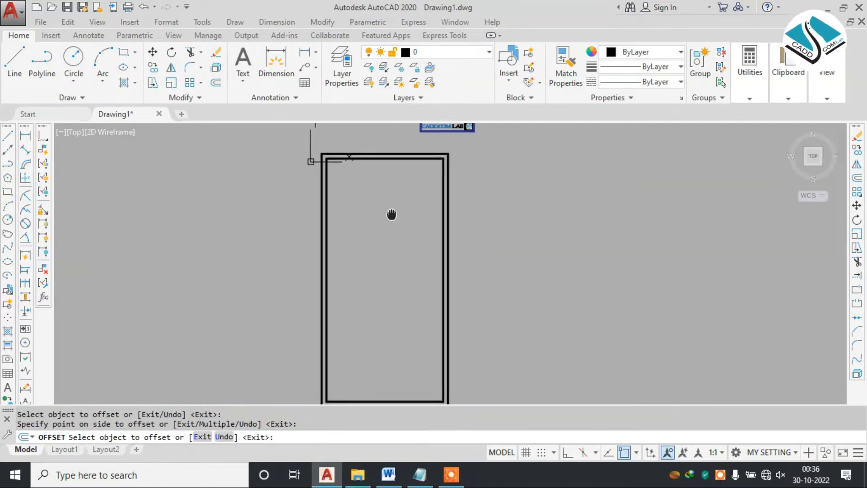
pyautogui.scroll(2, 390, 157)
pyautogui.scroll(2, 297, 159)
pyautogui.scroll(-2, 376, 194)
pyautogui.moveTo(375, 195); pyautogui.dragTo(337, 236, button='middle')
pyautogui.scroll(2, 338, 237)
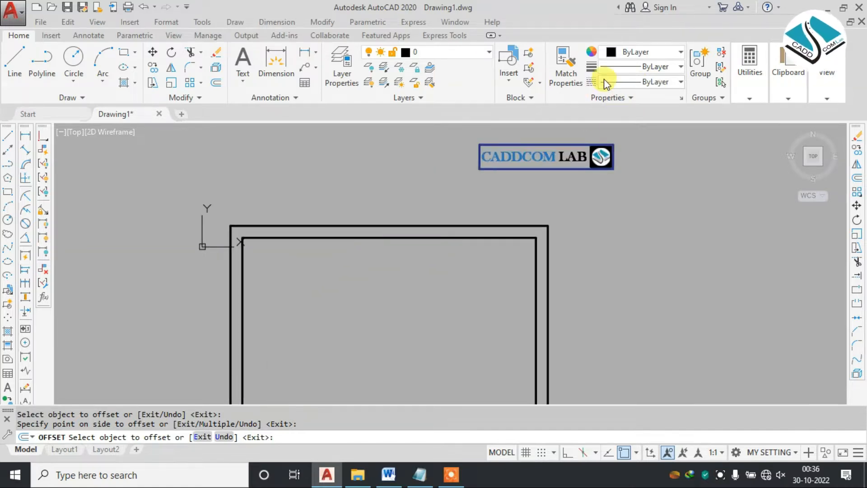
pyautogui.press('Escape')
pyautogui.click(647, 69)
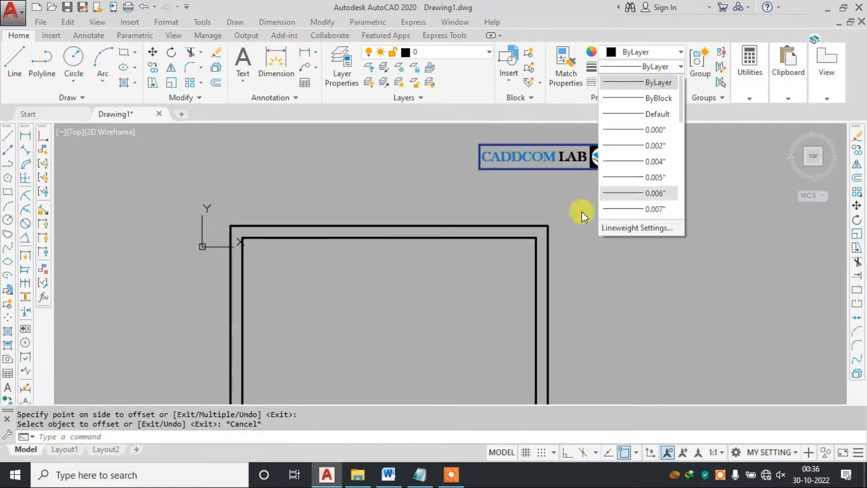
pyautogui.press('Escape')
pyautogui.press('Escape')
pyautogui.scroll(-3, 390, 212)
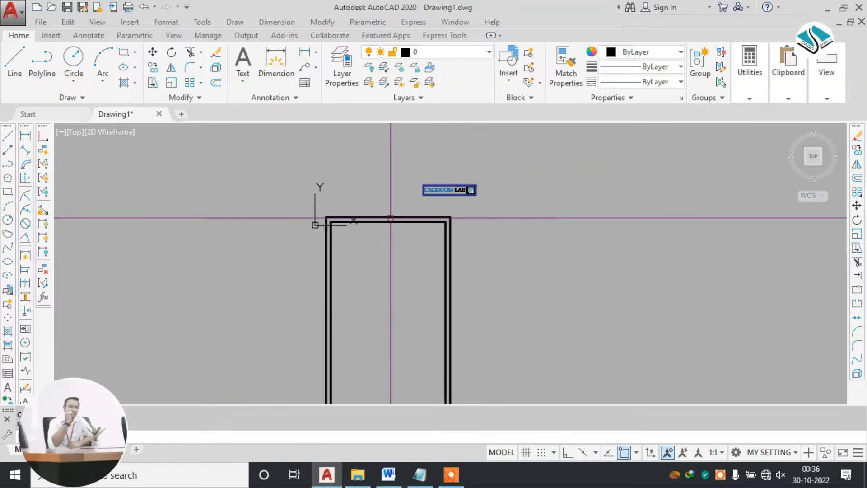
pyautogui.scroll(5, 360, 242)
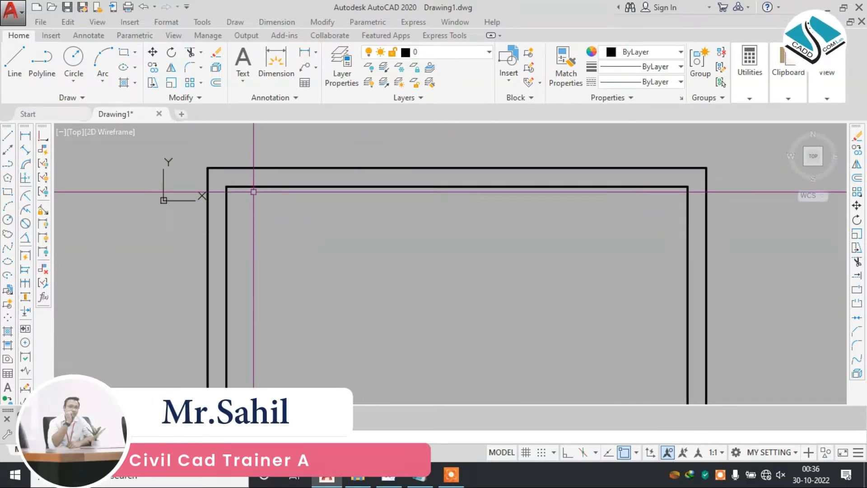
pyautogui.scroll(2, 302, 206)
pyautogui.scroll(-2, 393, 200)
pyautogui.moveTo(394, 202); pyautogui.dragTo(346, 215, button='middle')
pyautogui.scroll(2, 496, 215)
pyautogui.scroll(-2, 506, 212)
pyautogui.moveTo(507, 209); pyautogui.dragTo(403, 213, button='middle')
pyautogui.scroll(2, 455, 215)
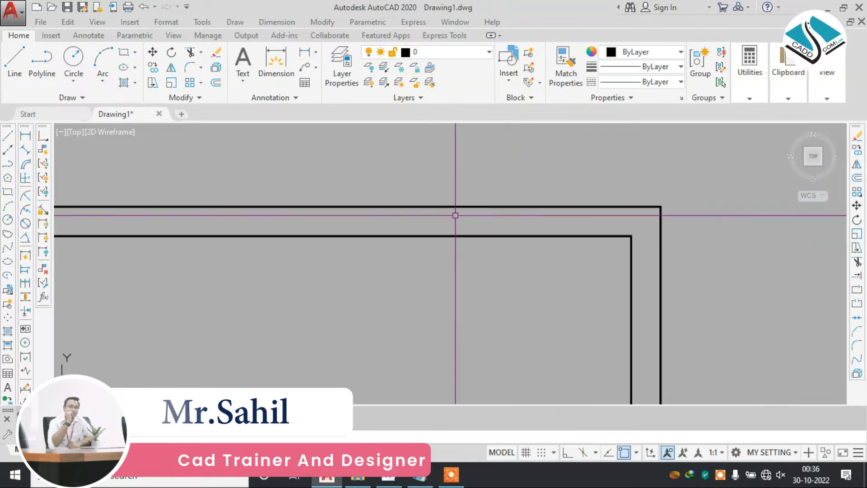
pyautogui.scroll(-2, 413, 207)
pyautogui.scroll(-2, 412, 207)
pyautogui.moveTo(416, 217)
pyautogui.mouseDown(button='middle')
pyautogui.moveTo(453, 208)
pyautogui.moveTo(449, 226)
pyautogui.mouseUp(button='middle')
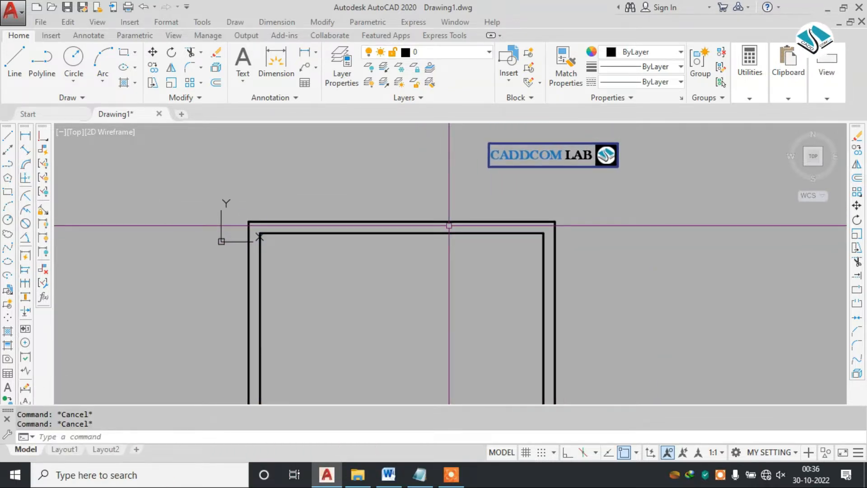
# Step: Set the drawing's default lineweight to 0.008" in the lineweight settings
pyautogui.press('Return')
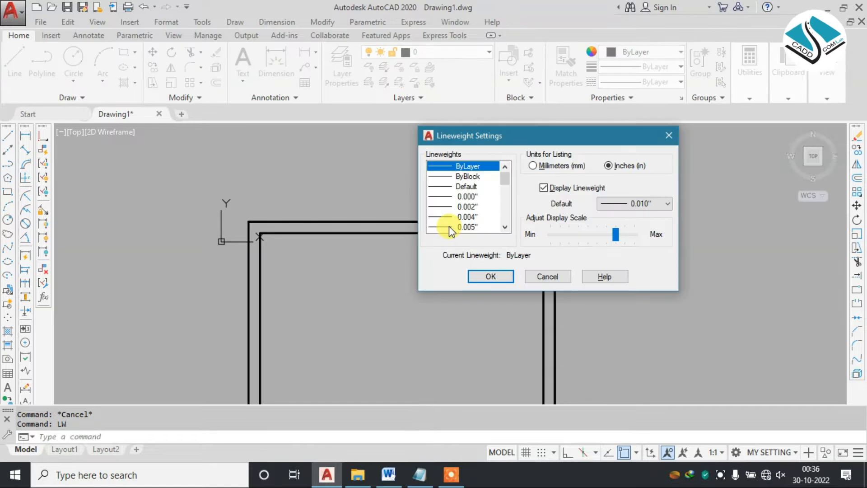
pyautogui.moveTo(488, 137); pyautogui.dragTo(532, 99)
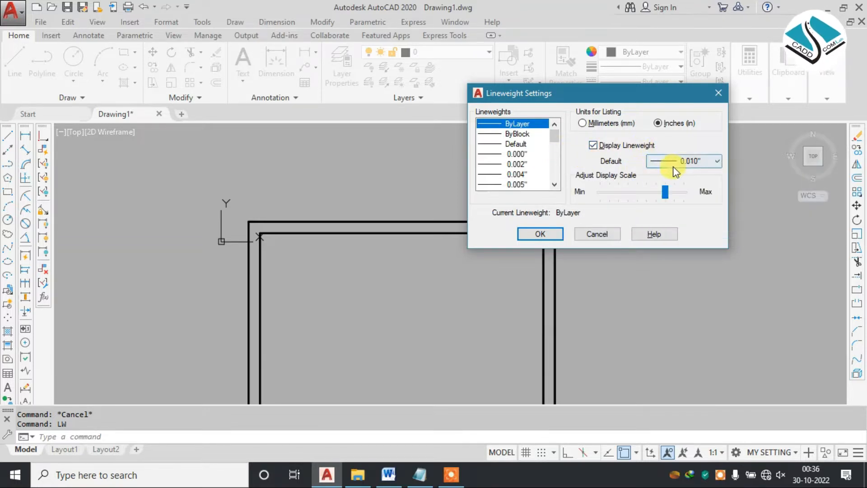
pyautogui.click(715, 163)
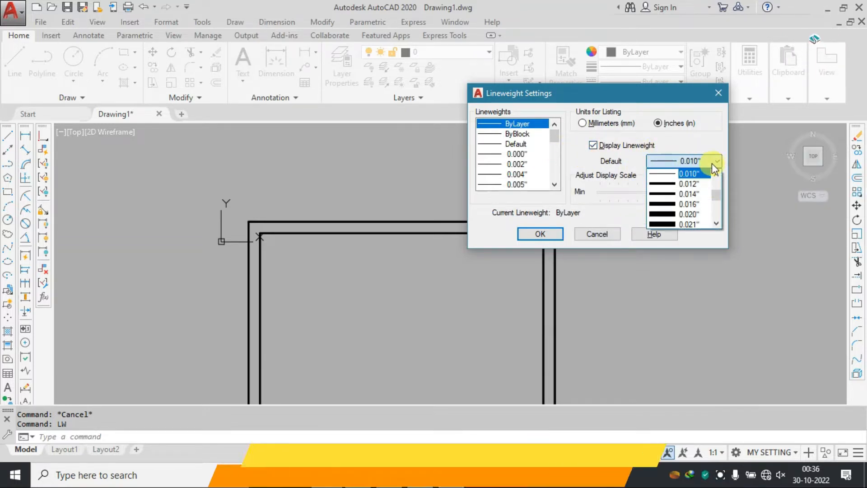
pyautogui.scroll(2, 706, 195)
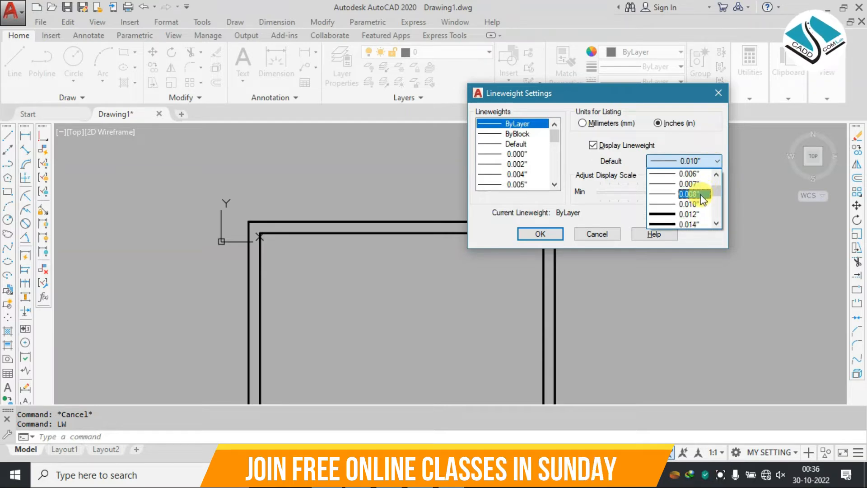
pyautogui.click(695, 194)
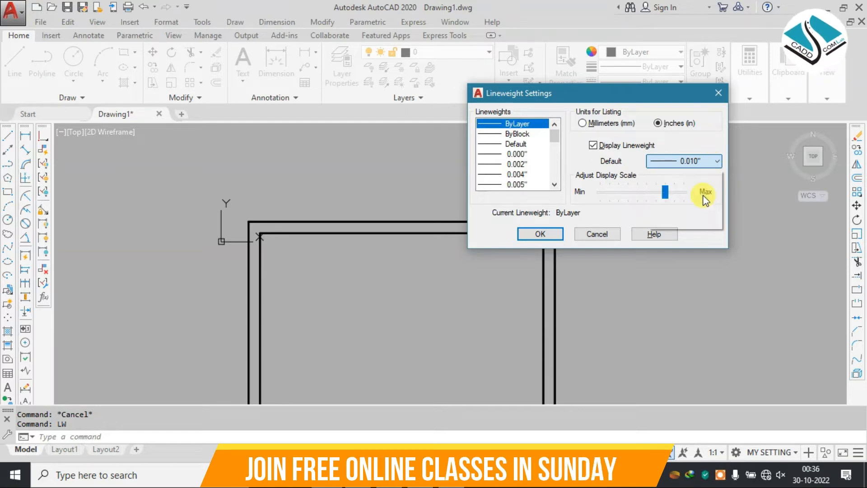
pyautogui.click(514, 228)
# Step: Select both outer wall outlines and assign them a lineweight of 0.008"
pyautogui.scroll(-6, 479, 196)
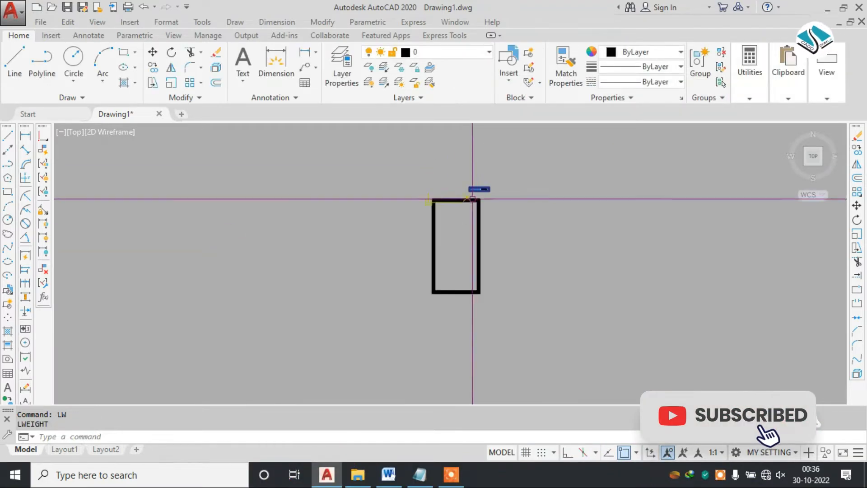
pyautogui.scroll(4, 482, 201)
pyautogui.press('Escape')
pyautogui.scroll(-2, 494, 194)
pyautogui.click(463, 172)
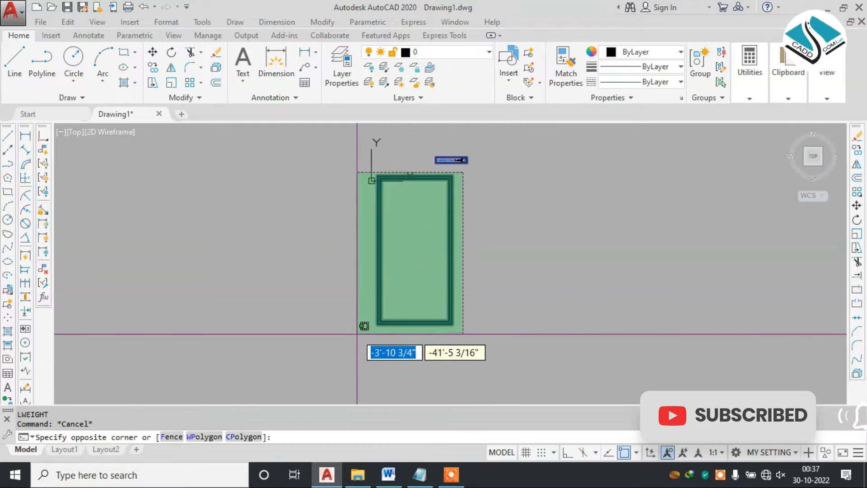
pyautogui.click(362, 324)
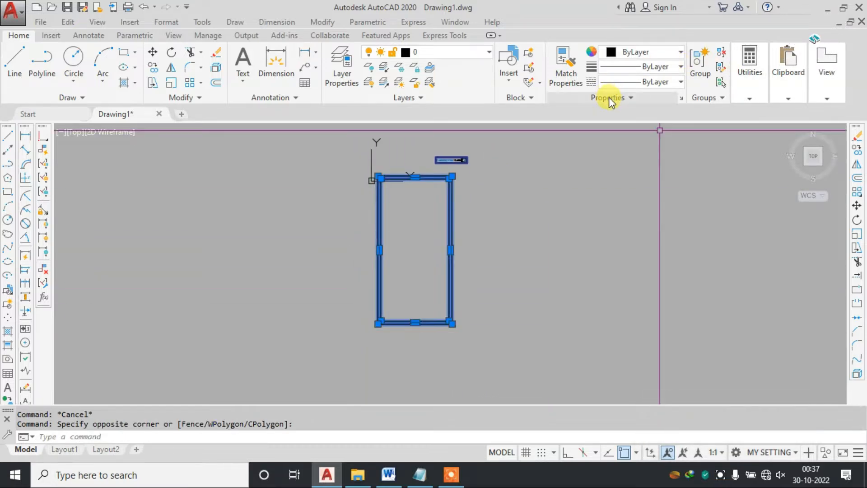
pyautogui.click(644, 69)
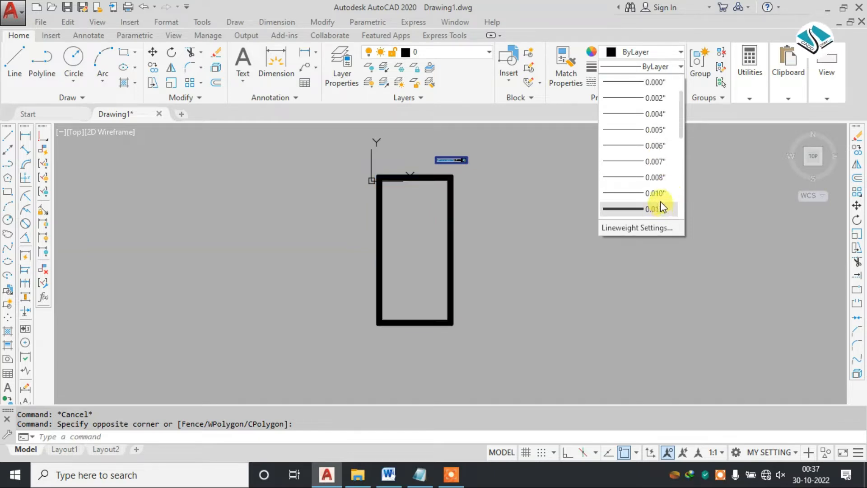
pyautogui.click(658, 177)
pyautogui.scroll(5, 379, 178)
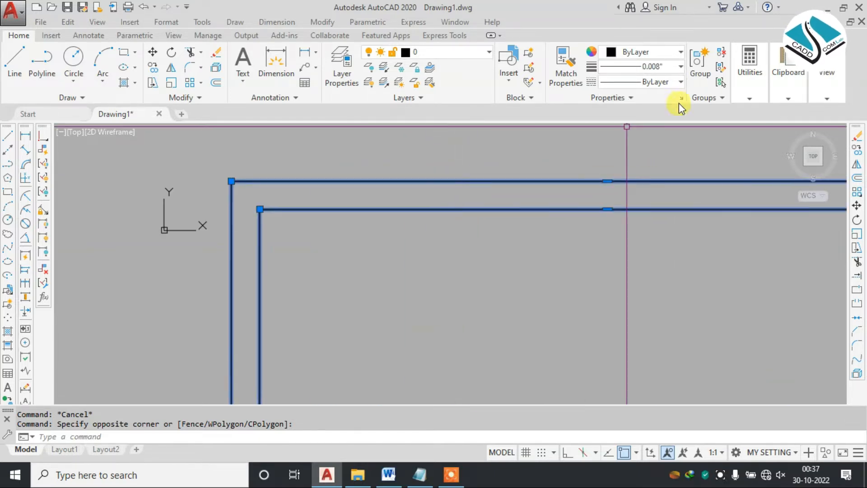
# Step: Reduce the lineweight of the two selected wall outlines to 0.006" and clear the selection
pyautogui.click(670, 67)
pyautogui.scroll(2, 659, 163)
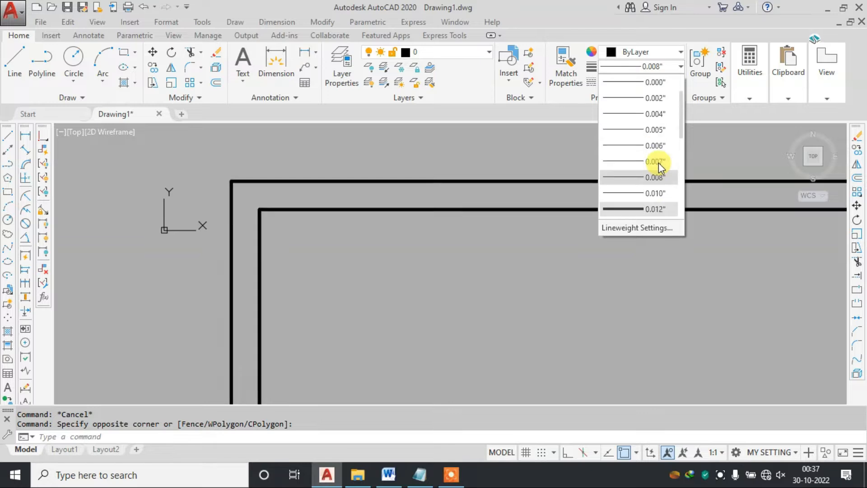
pyautogui.click(659, 150)
pyautogui.scroll(-4, 451, 182)
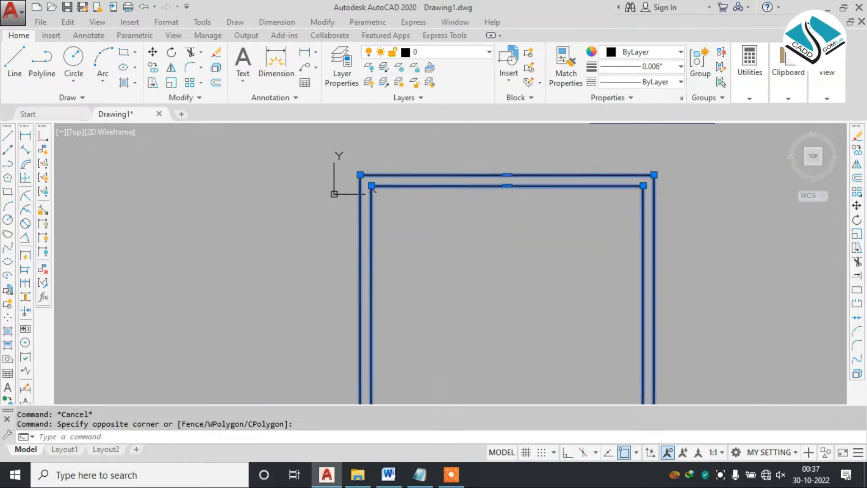
pyautogui.press('Escape')
pyautogui.press('Escape')
# Step: Select the two wall outlines together, and the inner one alone, to check whether each is a single joined object
pyautogui.scroll(-4, 480, 210)
pyautogui.moveTo(502, 218); pyautogui.dragTo(437, 194, button='middle')
pyautogui.scroll(2, 449, 188)
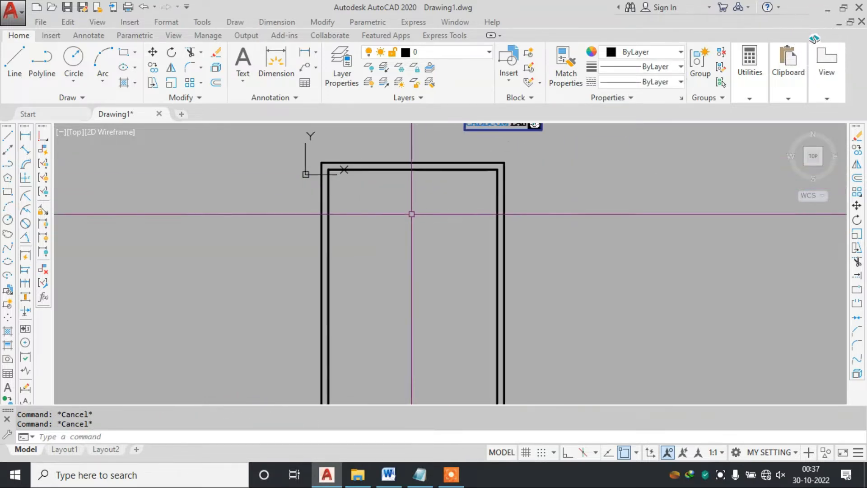
pyautogui.click(413, 151)
pyautogui.click(372, 192)
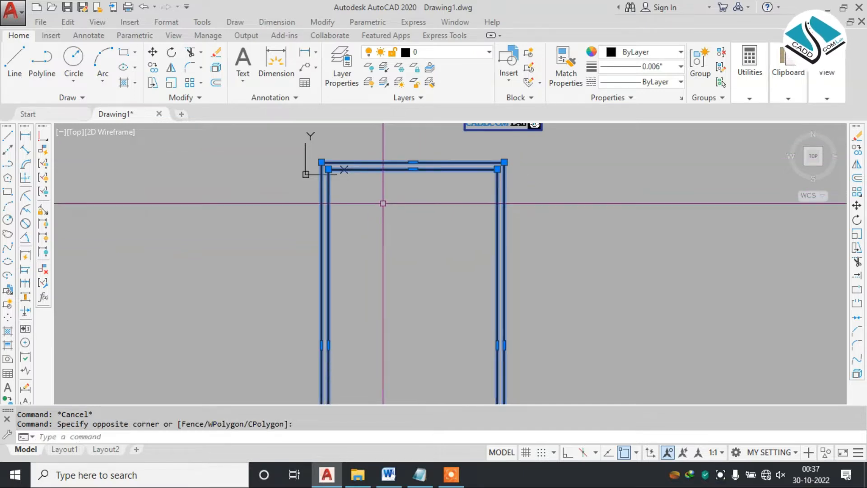
pyautogui.press('Escape')
pyautogui.press('Escape')
pyautogui.scroll(2, 415, 178)
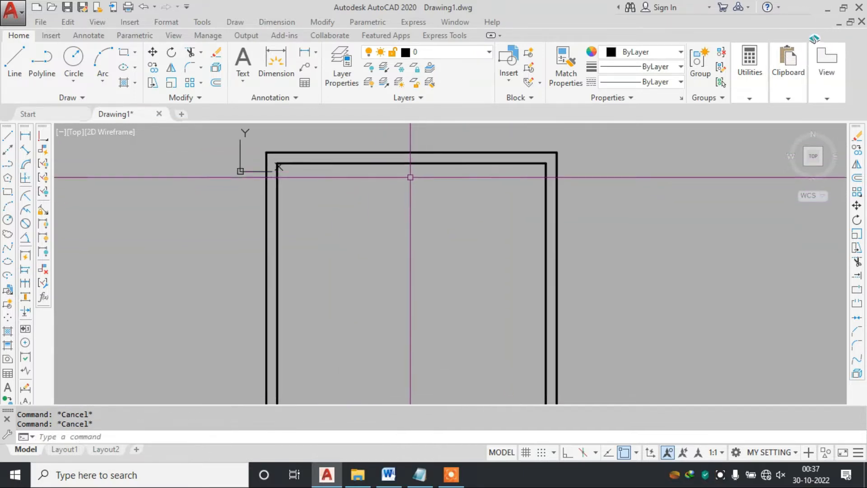
pyautogui.click(419, 163)
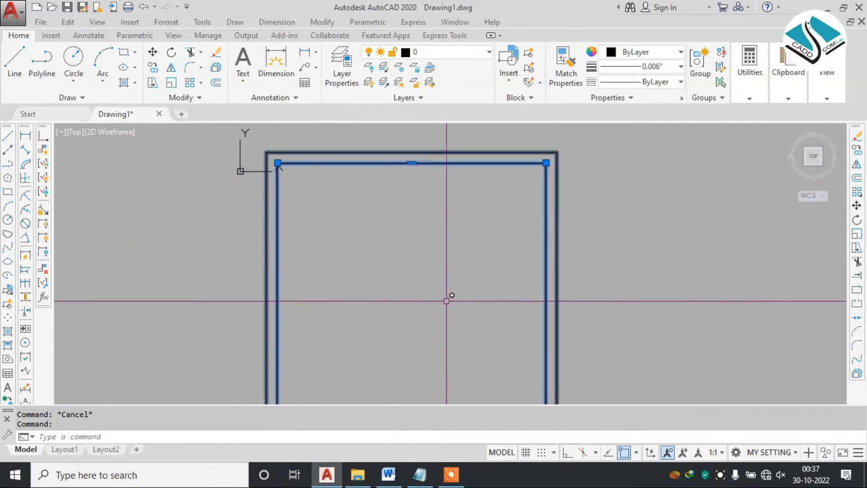
pyautogui.click(451, 474)
pyautogui.moveTo(533, 432); pyautogui.dragTo(552, 418)
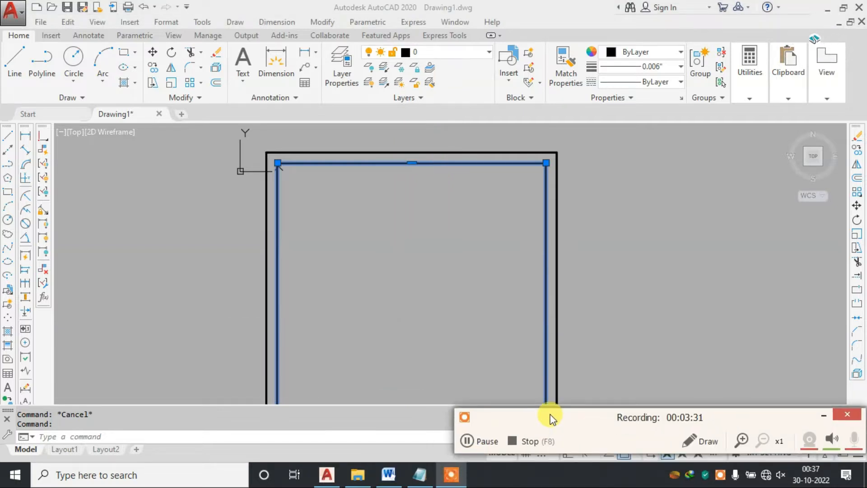
pyautogui.click(826, 413)
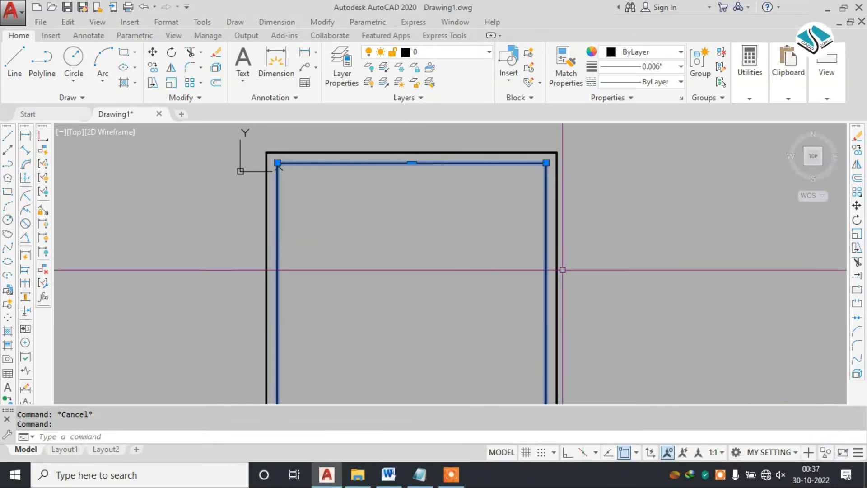
pyautogui.scroll(-2, 442, 195)
pyautogui.moveTo(408, 219); pyautogui.dragTo(382, 223, button='middle')
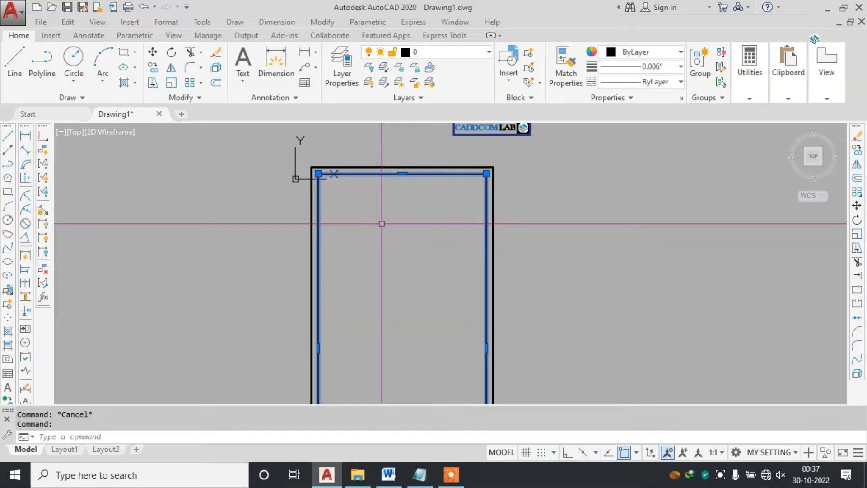
# Step: Switch to Notepad, complete the first line of the notes as "1- EXPLODE- X ENTER", and return to AutoCAD
pyautogui.click(418, 474)
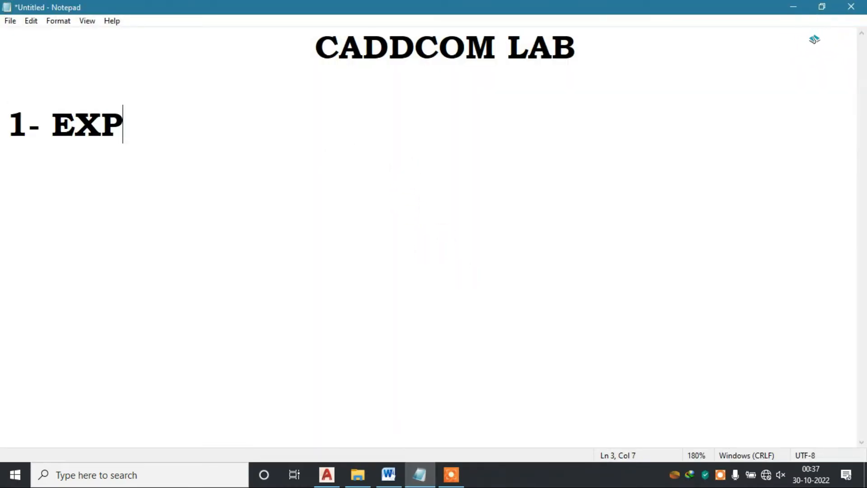
pyautogui.write('LODE- X ENTER')
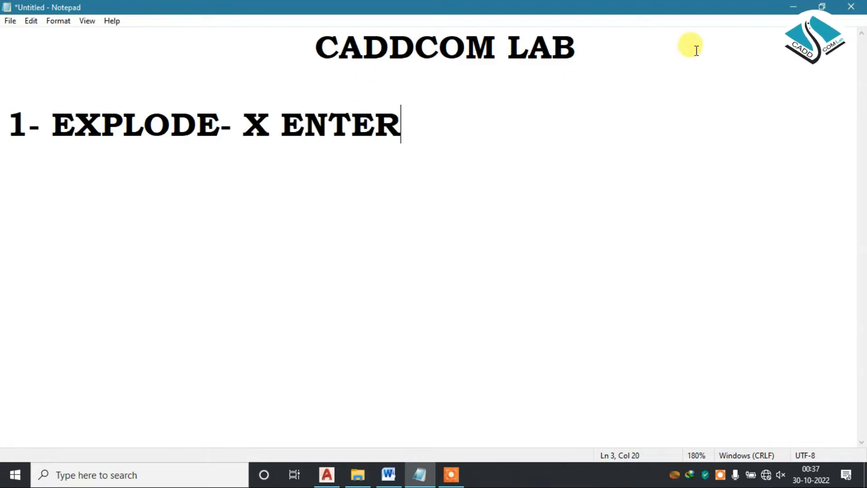
pyautogui.click(798, 10)
# Step: Explode the inner and outer wall outlines into separate lines
pyautogui.write('x')
pyautogui.press('Return')
pyautogui.click(515, 135)
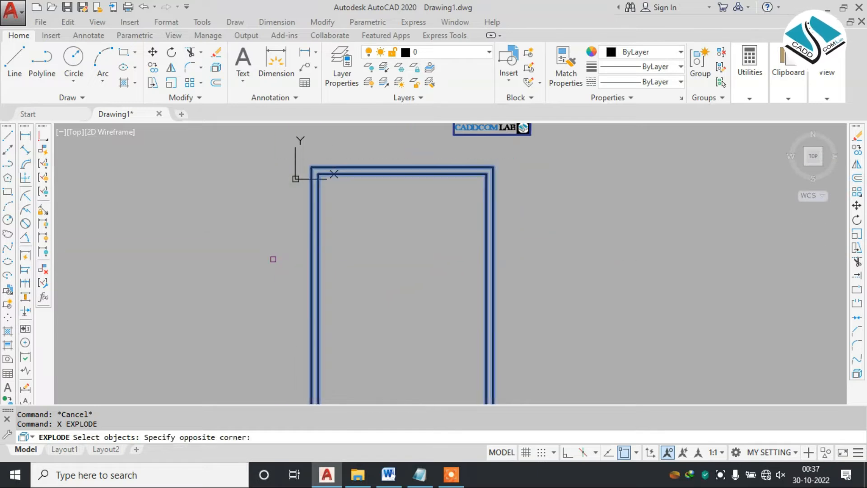
pyautogui.click(273, 259)
pyautogui.press('Return')
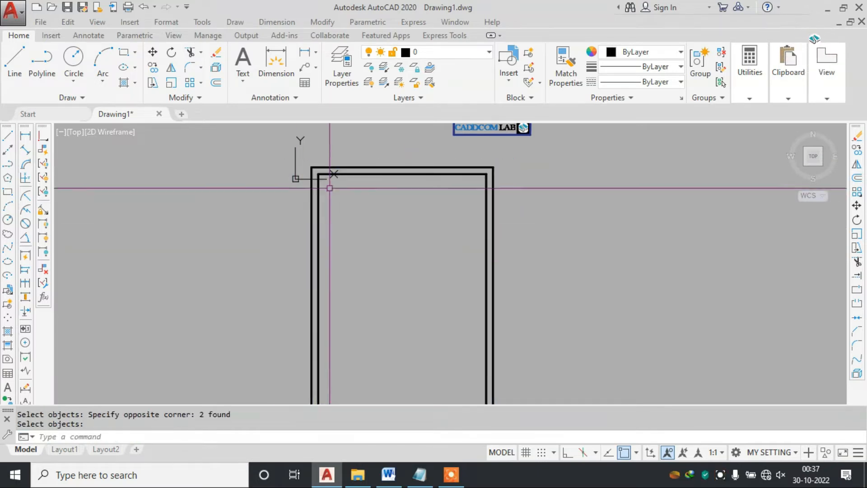
# Step: Select individual edges of the inner and outer walls to check that they are separate lines
pyautogui.scroll(4, 346, 167)
pyautogui.click(342, 167)
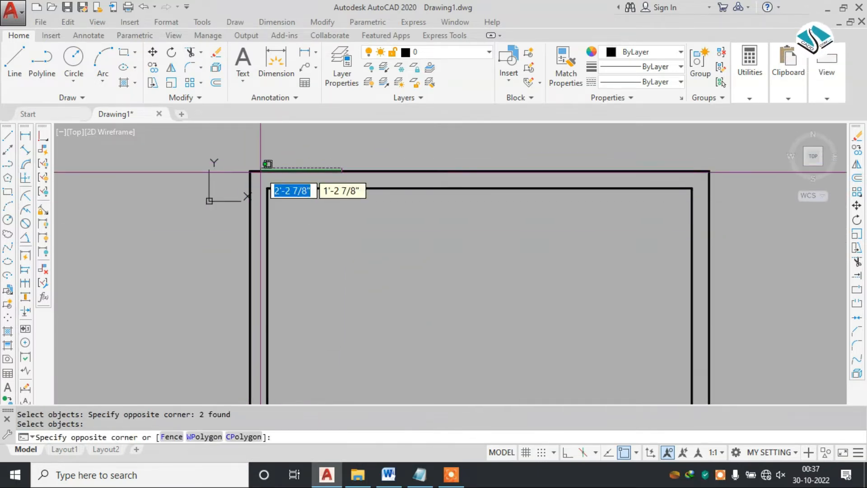
pyautogui.press('Escape')
pyautogui.click(261, 171)
pyautogui.click(251, 219)
pyautogui.press('Escape')
pyautogui.click(312, 188)
pyautogui.click(693, 226)
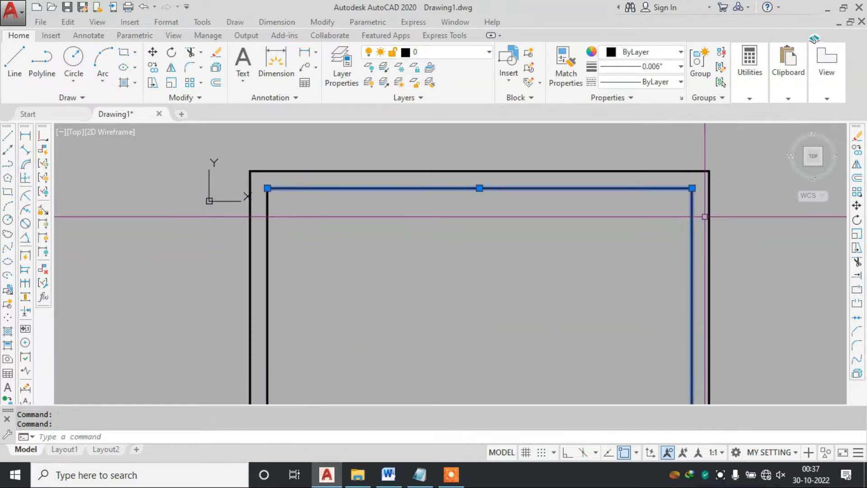
pyautogui.press('Escape')
pyautogui.click(656, 174)
pyautogui.click(473, 171)
pyautogui.click(461, 178)
pyautogui.click(333, 223)
pyautogui.press('Escape')
pyautogui.scroll(-3, 334, 223)
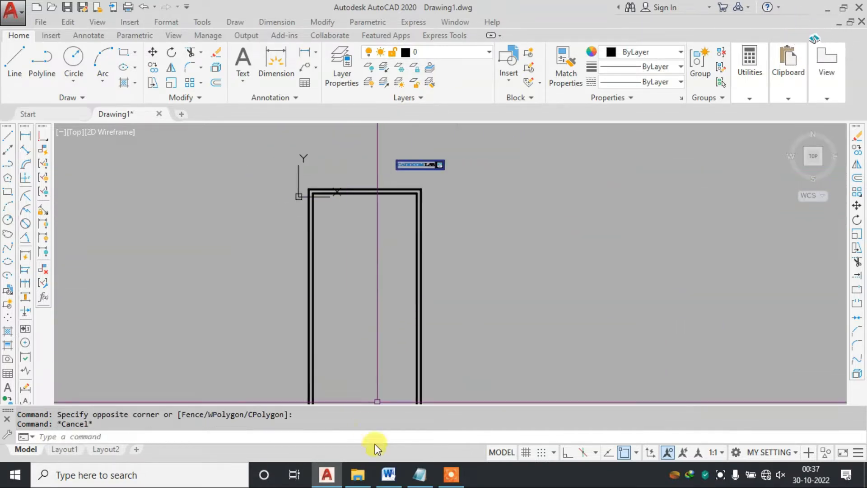
# Step: Switch to the house plans document in Word and read the bedroom and toilet dimensions of the East Facing House plan
pyautogui.click(389, 474)
pyautogui.keyDown('ctrl'); pyautogui.scroll(1, 313, 265); pyautogui.keyUp('ctrl')
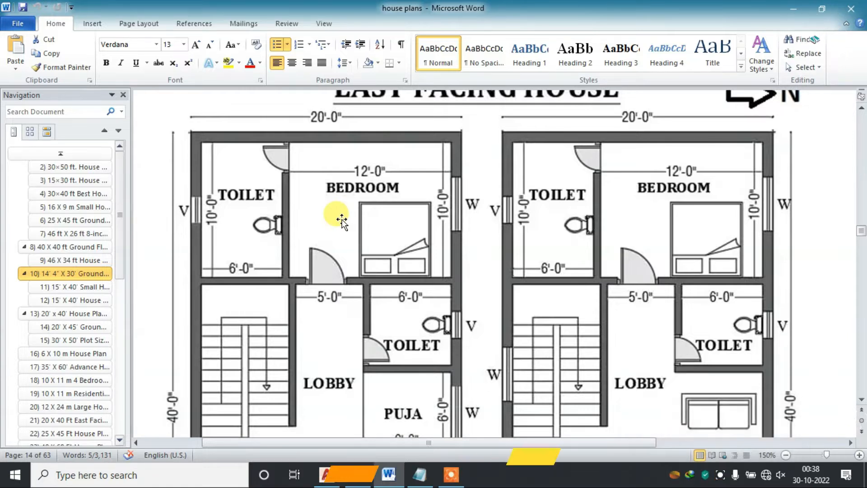
pyautogui.keyDown('ctrl'); pyautogui.scroll(-3, 342, 218); pyautogui.keyUp('ctrl')
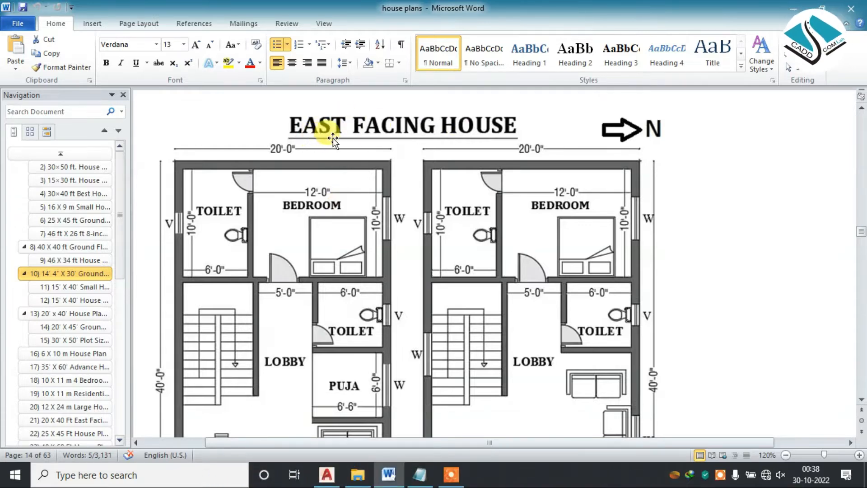
pyautogui.scroll(-1, 398, 176)
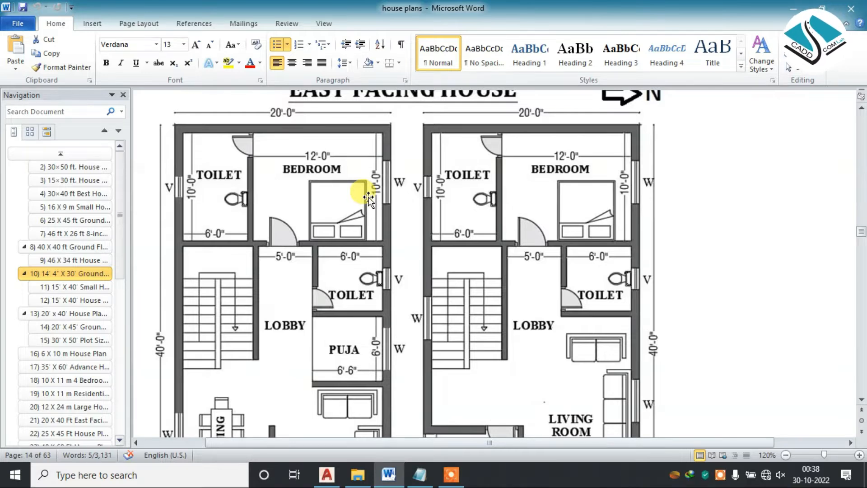
pyautogui.keyDown('ctrl'); pyautogui.scroll(1, 310, 190); pyautogui.keyUp('ctrl')
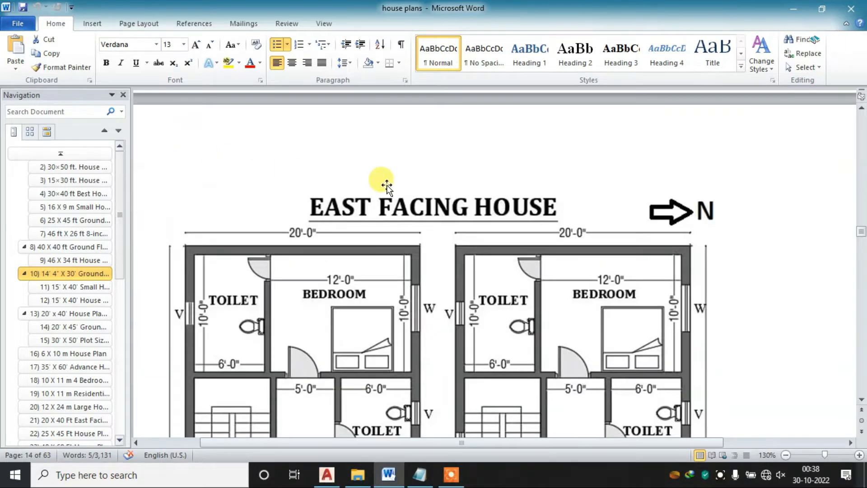
pyautogui.scroll(-1, 338, 206)
pyautogui.scroll(-1, 243, 216)
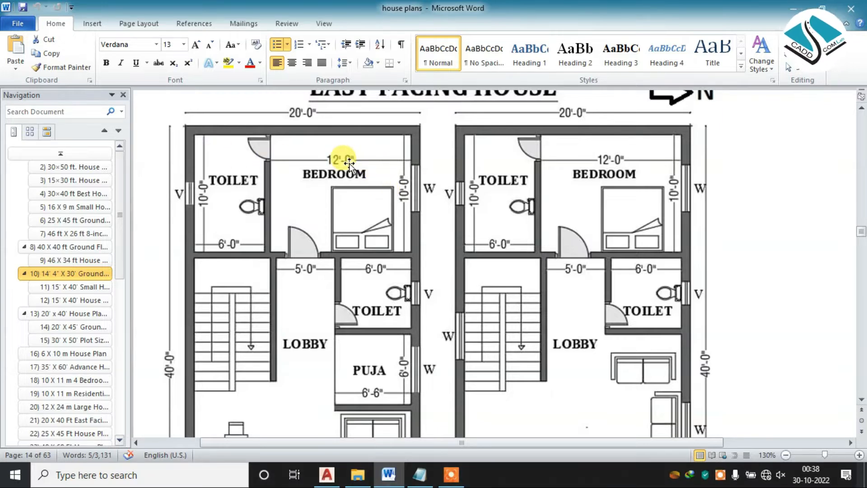
pyautogui.click(794, 9)
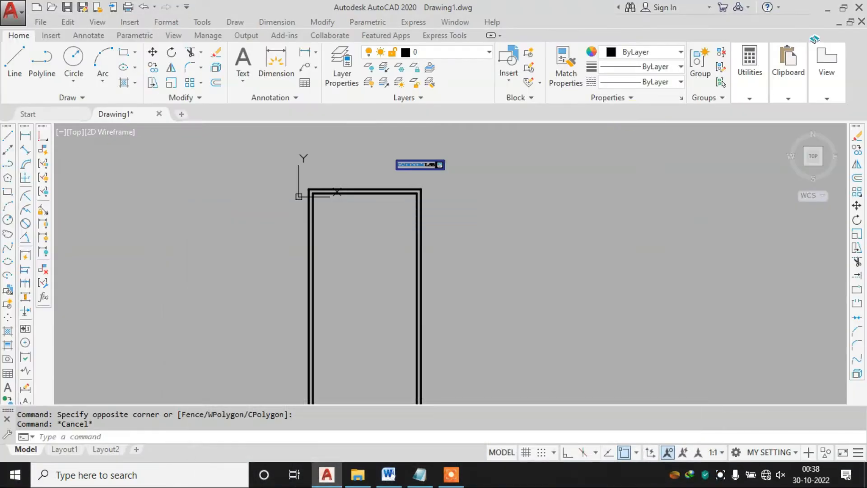
# Step: Offset the right inner wall line 12' into the house to mark the bedroom's width
pyautogui.scroll(4, 428, 210)
pyautogui.moveTo(350, 201); pyautogui.dragTo(457, 199, button='middle')
pyautogui.write('o')
pyautogui.press('Return')
pyautogui.write("12'")
pyautogui.press('Return')
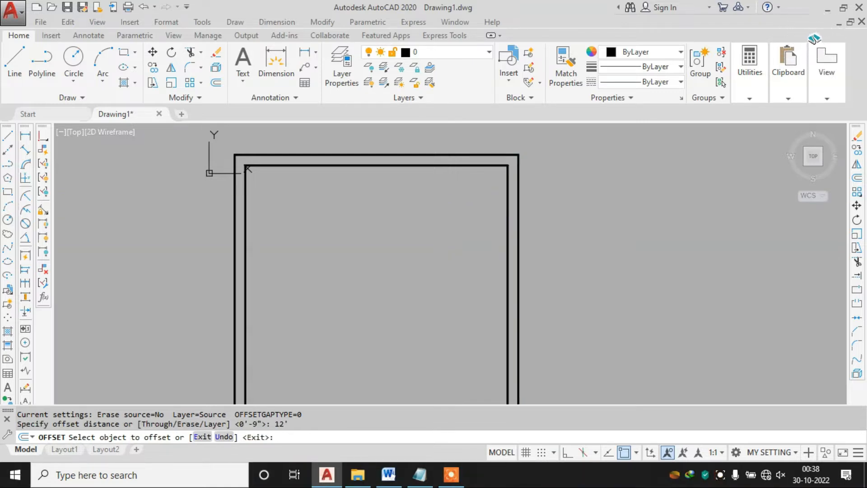
pyautogui.click(503, 225)
pyautogui.click(470, 220)
pyautogui.click(510, 237)
pyautogui.click(455, 234)
pyautogui.press('Escape')
pyautogui.press('Escape')
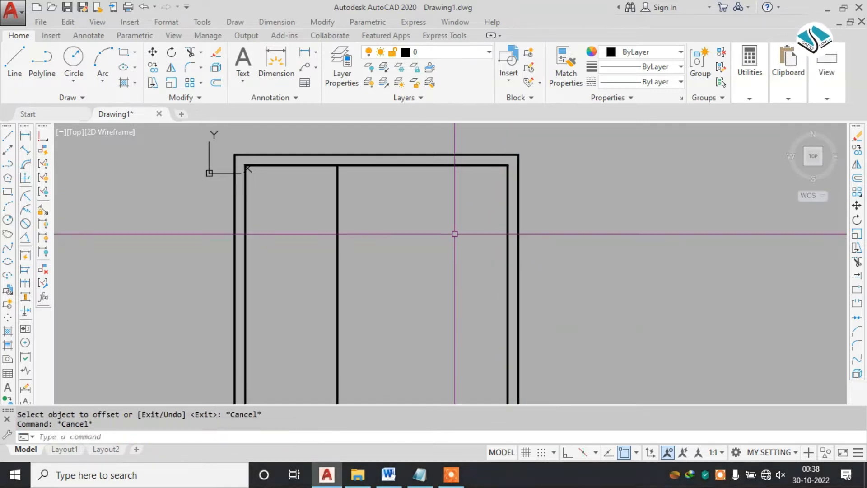
# Step: Offset the upper inner wall line 10' down into the house to mark the bedroom's length
pyautogui.write('o')
pyautogui.press('Return')
pyautogui.write("10'")
pyautogui.press('Return')
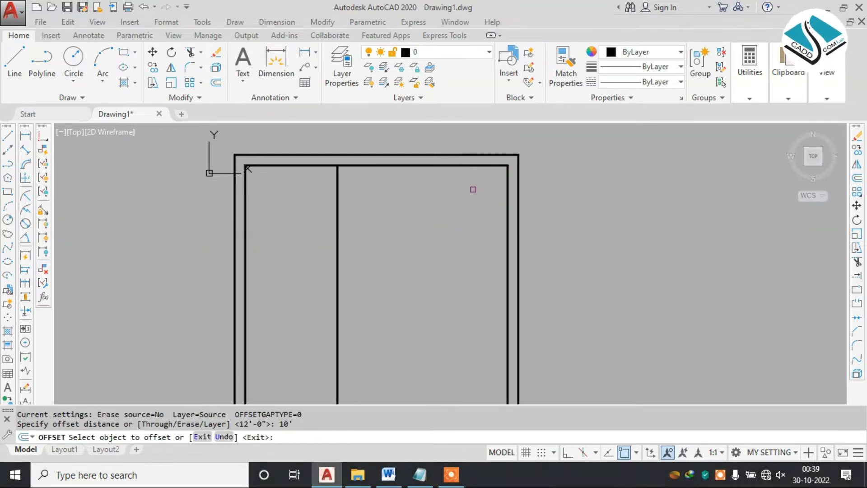
pyautogui.click(451, 166)
pyautogui.click(450, 166)
pyautogui.click(429, 281)
pyautogui.press('Escape')
# Step: Check the plan in Word, and offset the vertical and horizontal partition lines 4.5" outward from the bedroom in AutoCAD
pyautogui.click(390, 479)
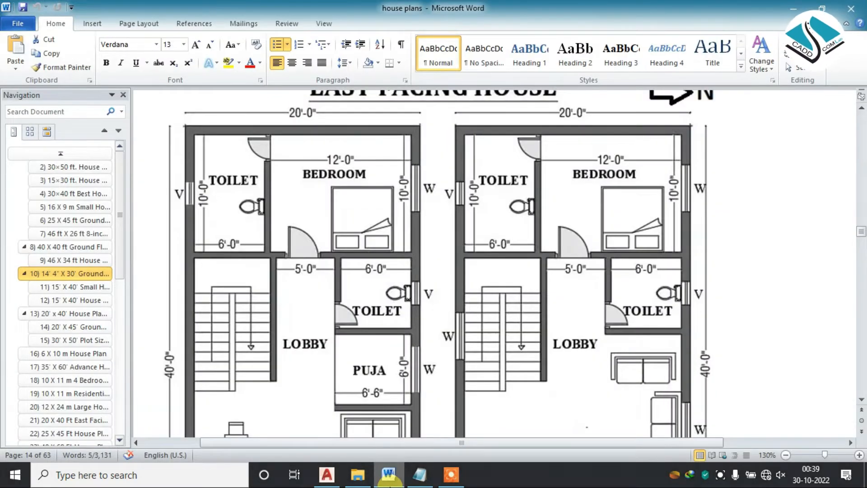
pyautogui.hotkey('alt', 'Tab')
pyautogui.press('Escape')
pyautogui.press('Escape')
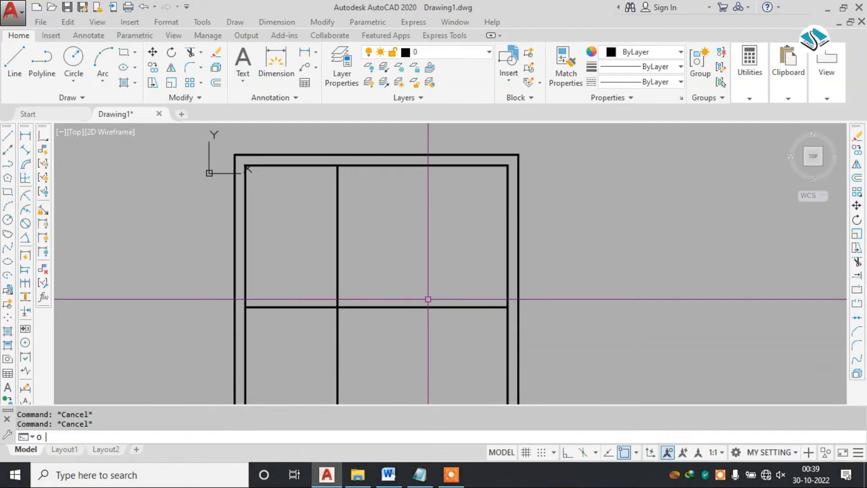
pyautogui.write('o')
pyautogui.press('Return')
pyautogui.write('4.5')
pyautogui.press('Return')
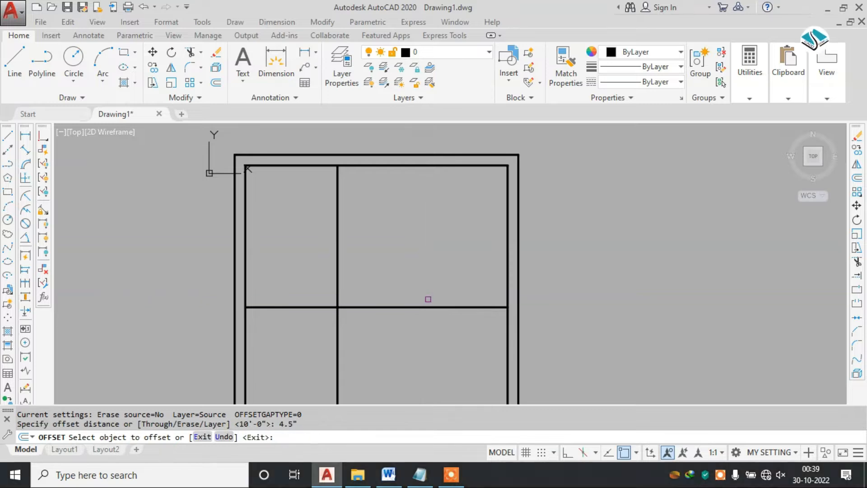
pyautogui.moveTo(326, 256); pyautogui.dragTo(355, 261, button='middle')
pyautogui.scroll(2, 368, 186)
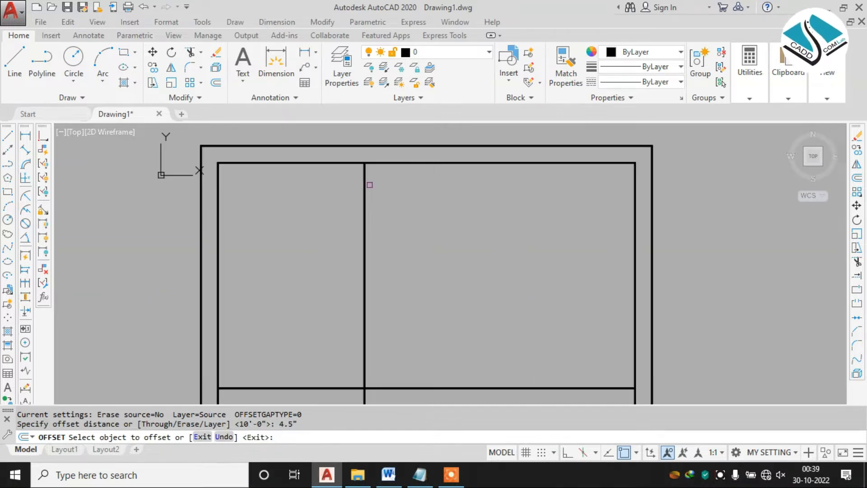
pyautogui.click(365, 207)
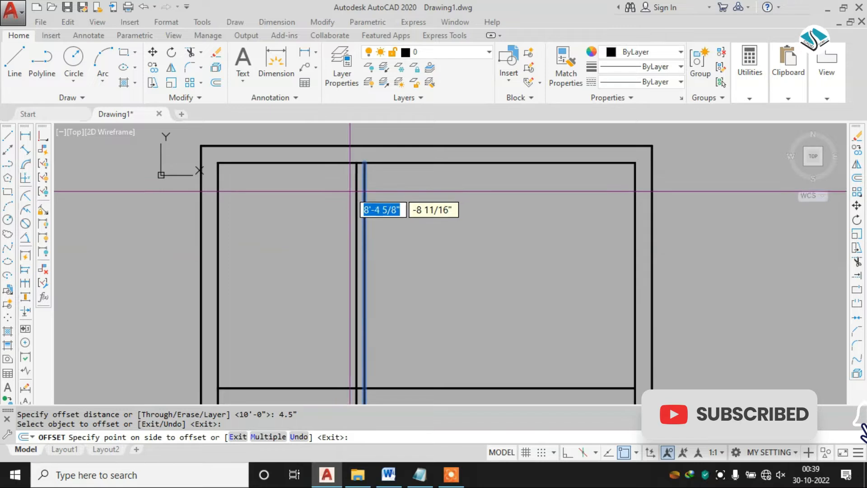
pyautogui.scroll(2, 343, 193)
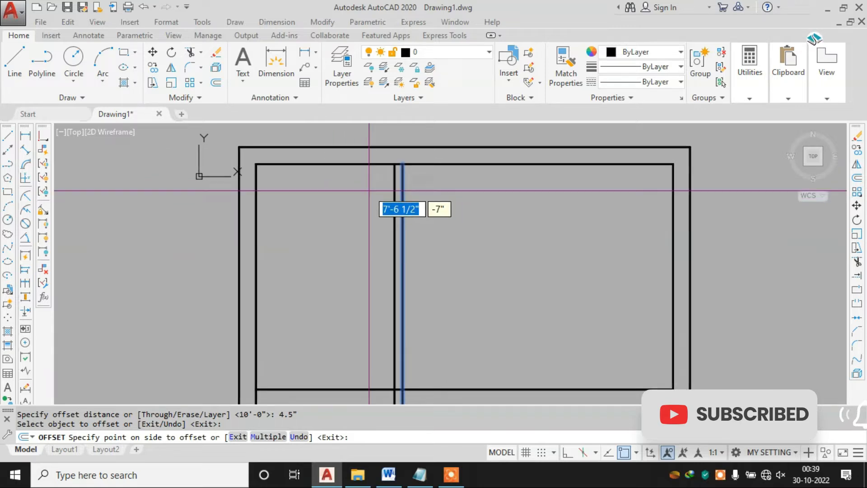
pyautogui.click(329, 195)
pyautogui.scroll(-4, 329, 196)
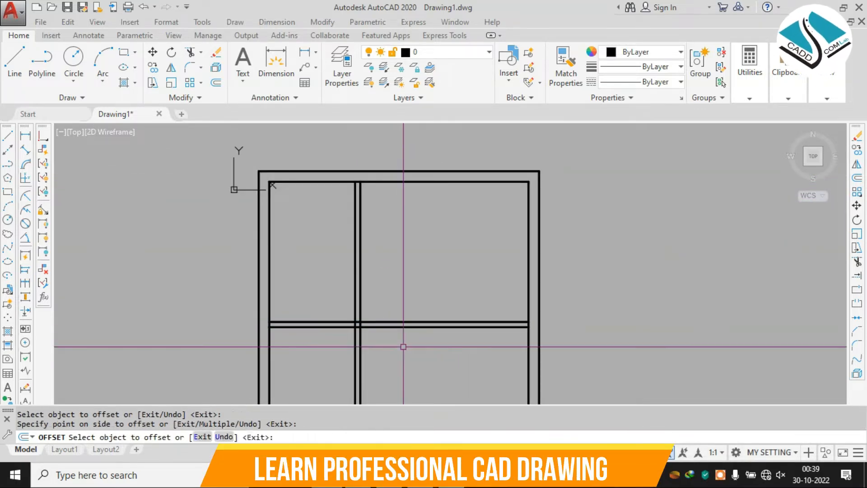
# Step: Trim both vertical partition lines below the horizontal partition wall
pyautogui.press('Escape')
pyautogui.write('tr')
pyautogui.press('Return')
pyautogui.press('Return')
pyautogui.click(381, 350)
pyautogui.click(331, 378)
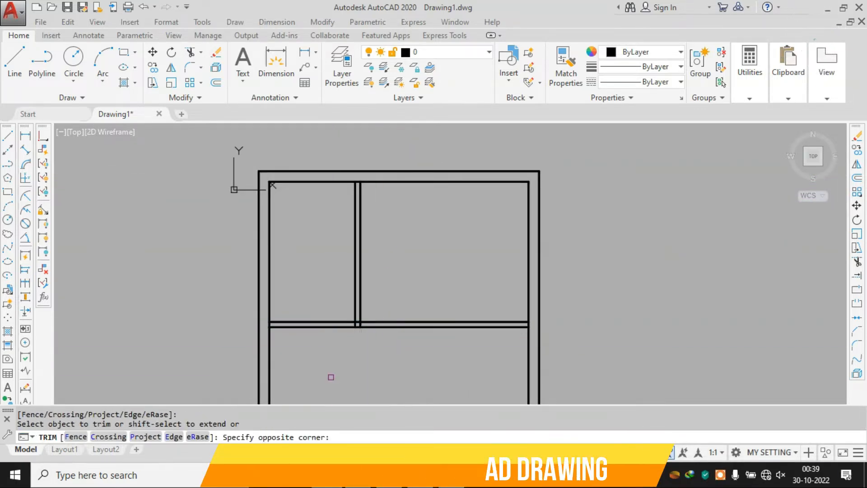
pyautogui.press('Escape')
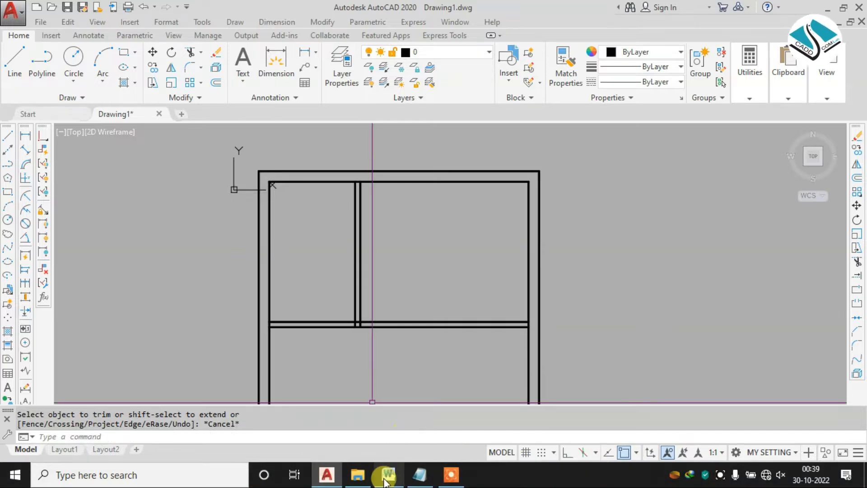
# Step: Review the toilet and bedroom layout in the Word house plans document and compare it with the AutoCAD drawing
pyautogui.click(388, 476)
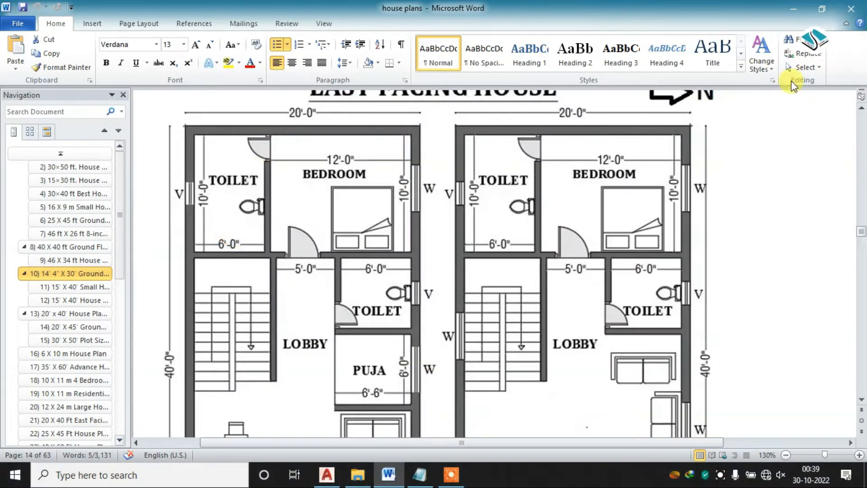
pyautogui.click(793, 9)
pyautogui.moveTo(332, 276); pyautogui.dragTo(366, 275, button='middle')
pyautogui.scroll(2, 366, 274)
pyautogui.scroll(-2, 373, 211)
pyautogui.moveTo(366, 175); pyautogui.dragTo(338, 207, button='middle')
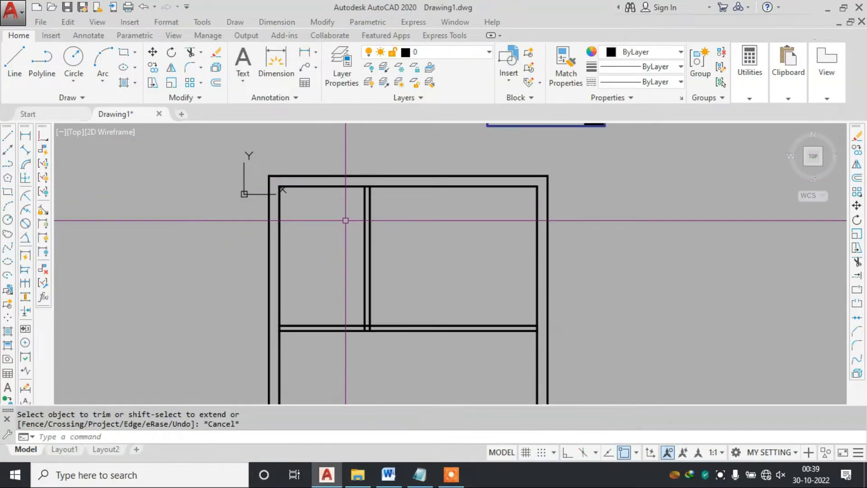
# Step: Modify the Standard dimension style to use the Architectural unit format for linear dimensions
pyautogui.write('p')
pyautogui.press('Return')
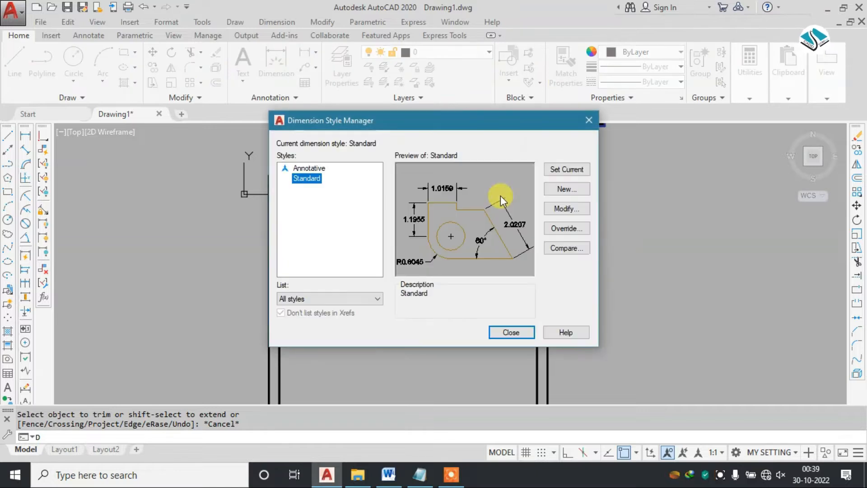
pyautogui.moveTo(432, 121); pyautogui.dragTo(466, 116)
pyautogui.click(591, 203)
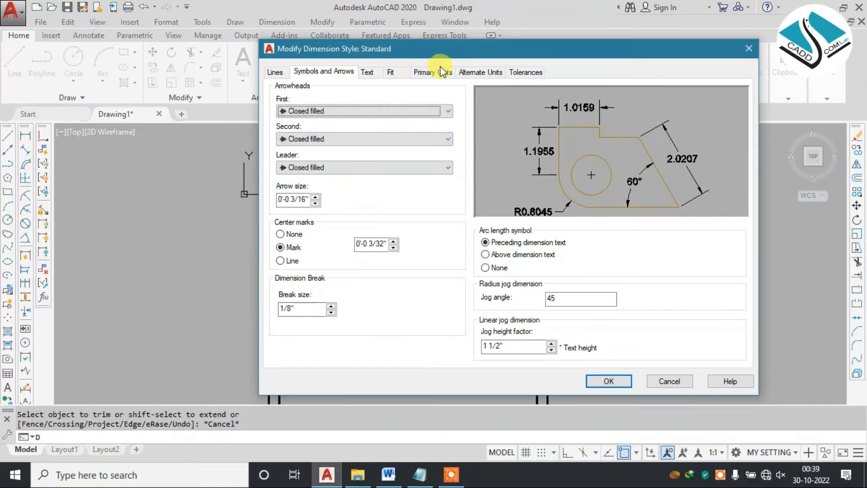
pyautogui.click(434, 72)
pyautogui.click(429, 99)
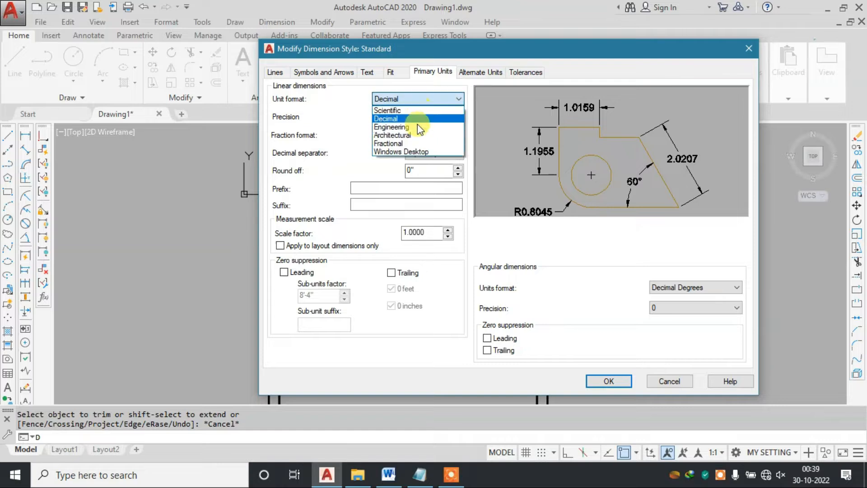
pyautogui.click(416, 135)
# Step: Set the Standard dimension style's text height and arrow size to 7" and close the style manager
pyautogui.click(367, 71)
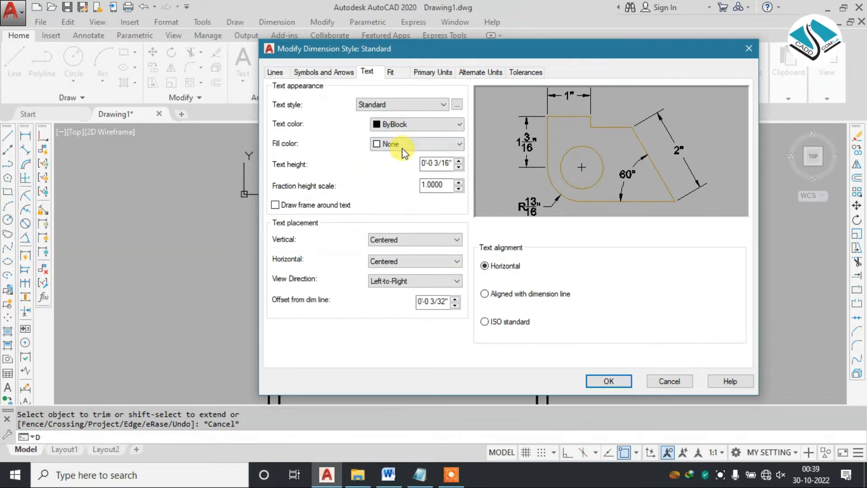
pyautogui.write('7')
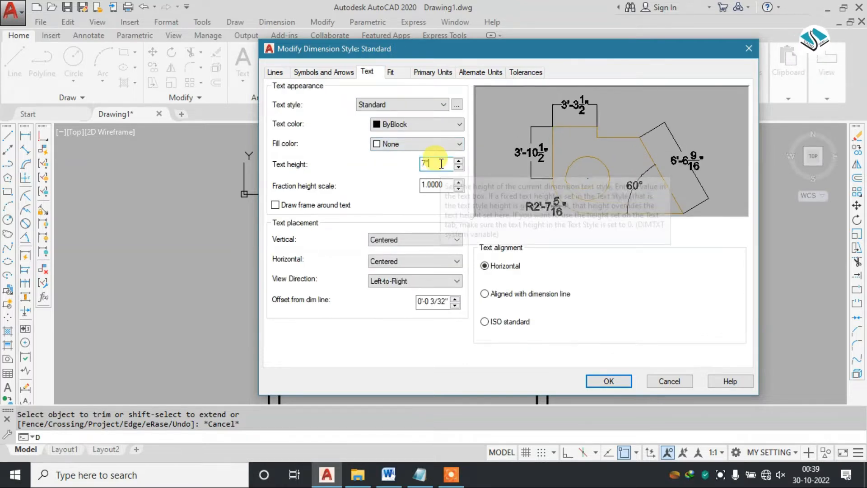
pyautogui.click(337, 75)
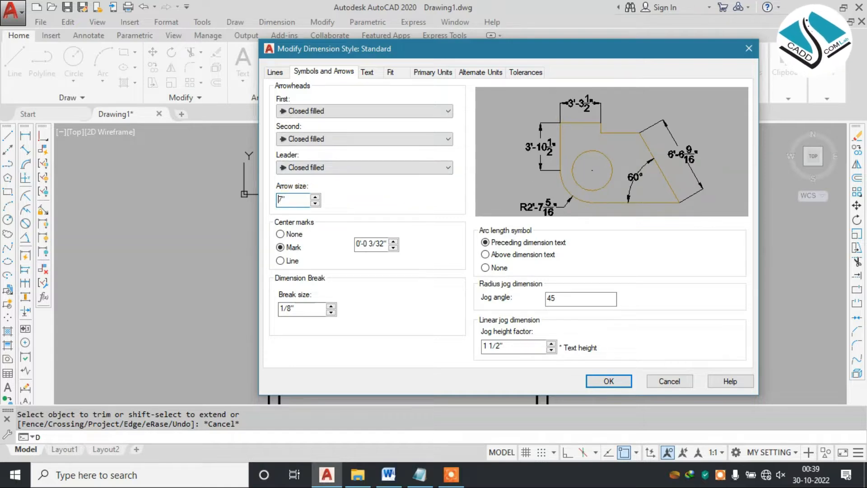
pyautogui.click(284, 72)
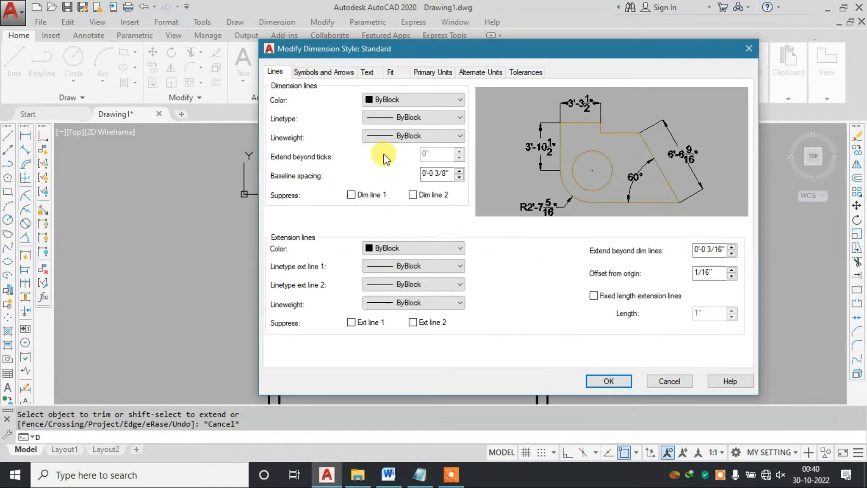
pyautogui.click(608, 382)
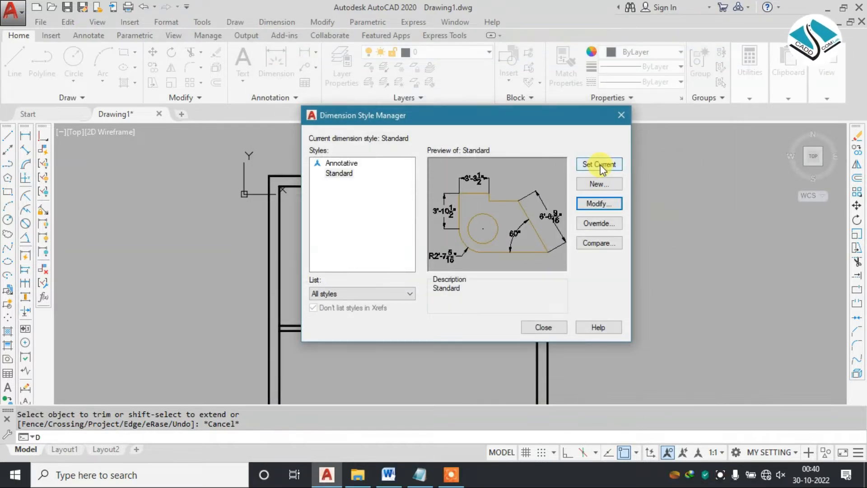
pyautogui.click(543, 327)
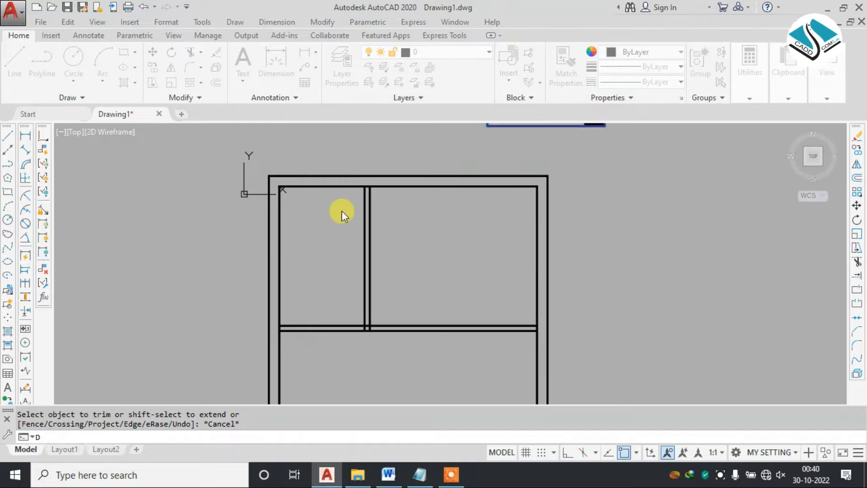
# Step: Add a vertical linear dimension along the toilet side of the partition, from the upper inner wall to the horizontal partition
pyautogui.click(273, 22)
pyautogui.click(284, 56)
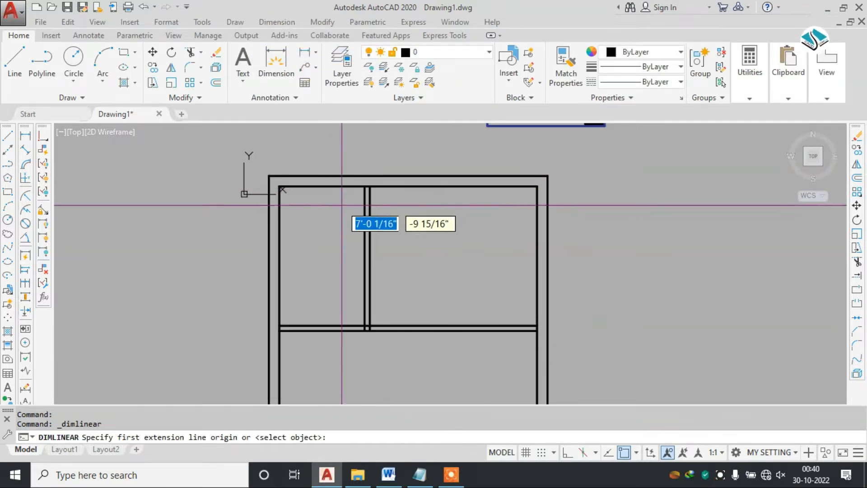
pyautogui.scroll(2, 361, 190)
pyautogui.click(377, 176)
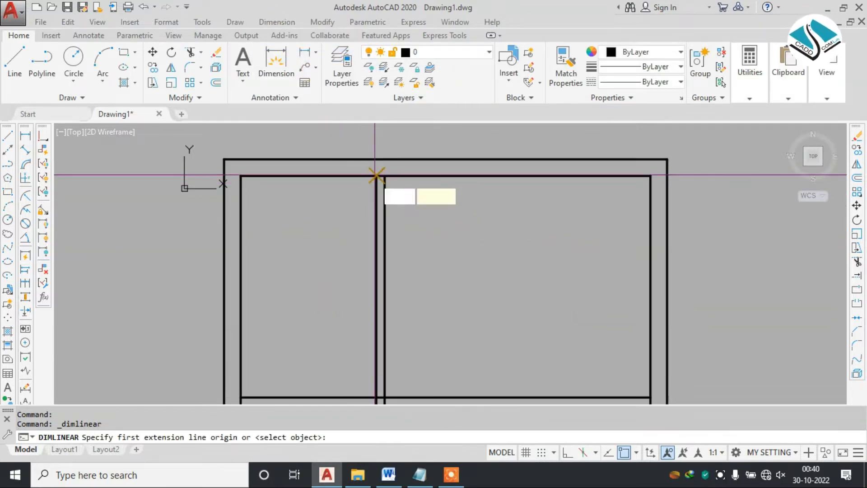
pyautogui.click(378, 397)
pyautogui.click(338, 289)
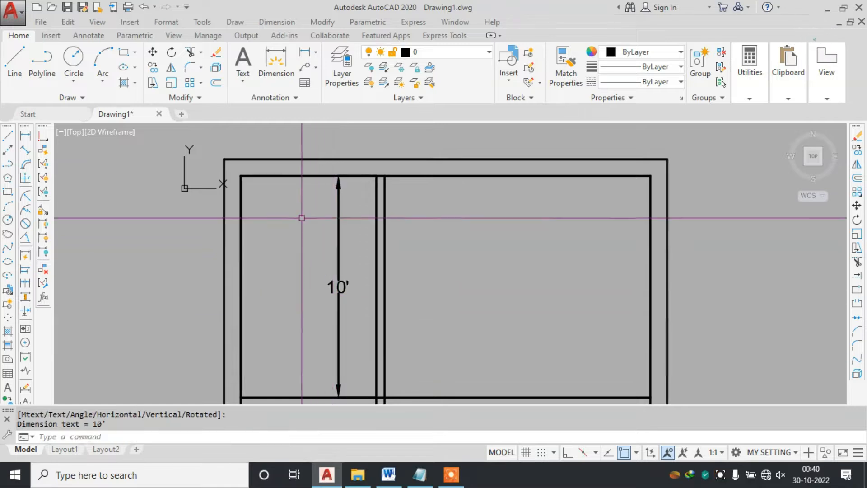
# Step: Measure the toilet's width between its inner wall faces with a linear dimension, without placing it
pyautogui.press('Return')
pyautogui.scroll(2, 242, 176)
pyautogui.click(240, 176)
pyautogui.click(459, 175)
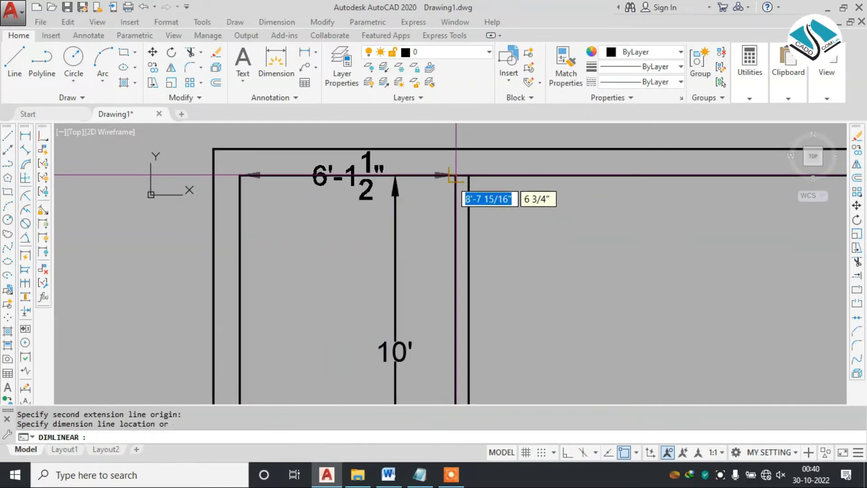
pyautogui.scroll(-3, 452, 176)
pyautogui.scroll(1, 425, 188)
pyautogui.press('Escape')
# Step: Erase the vertical dimension inside the toilet
pyautogui.click(421, 289)
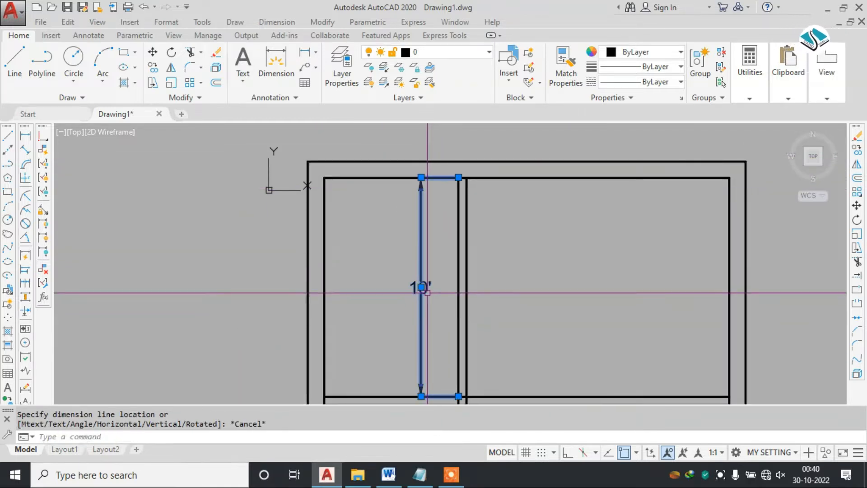
pyautogui.write('e')
pyautogui.press('Return')
pyautogui.scroll(-2, 313, 248)
pyautogui.moveTo(378, 257); pyautogui.dragTo(407, 293, button='middle')
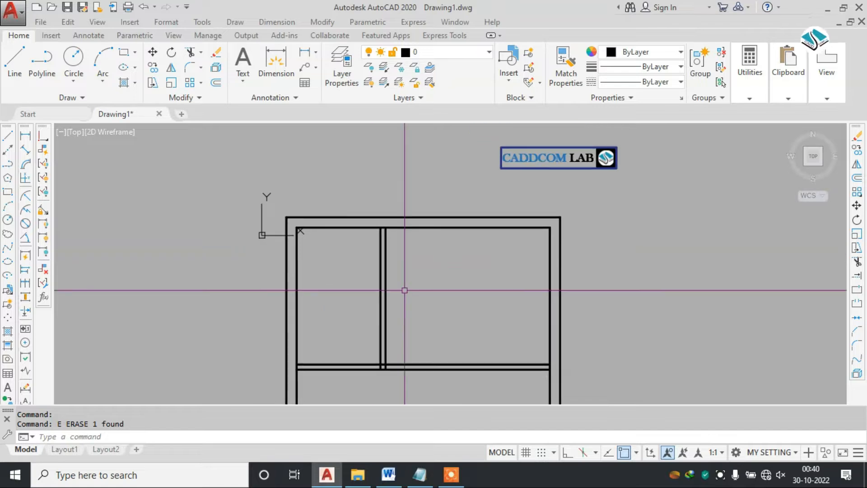
# Step: Switch to the house plans document in Word and examine the toilet next to the bedroom and its ventilator
pyautogui.click(389, 474)
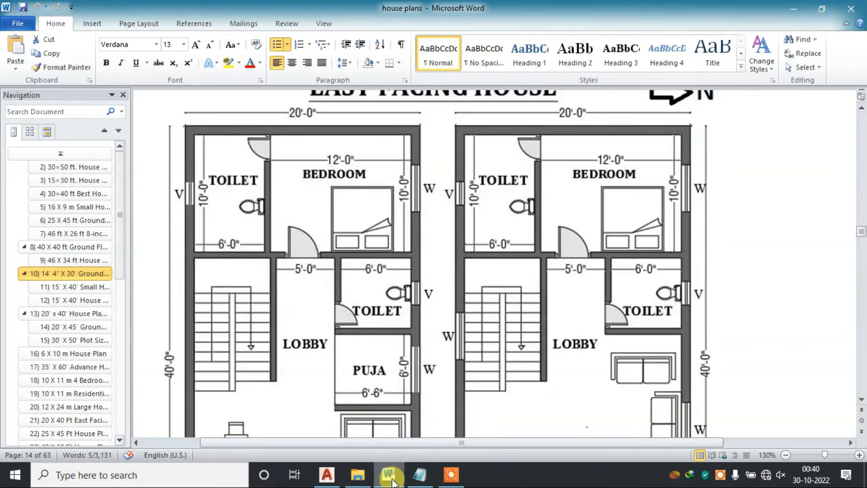
pyautogui.click(390, 474)
pyautogui.click(390, 474)
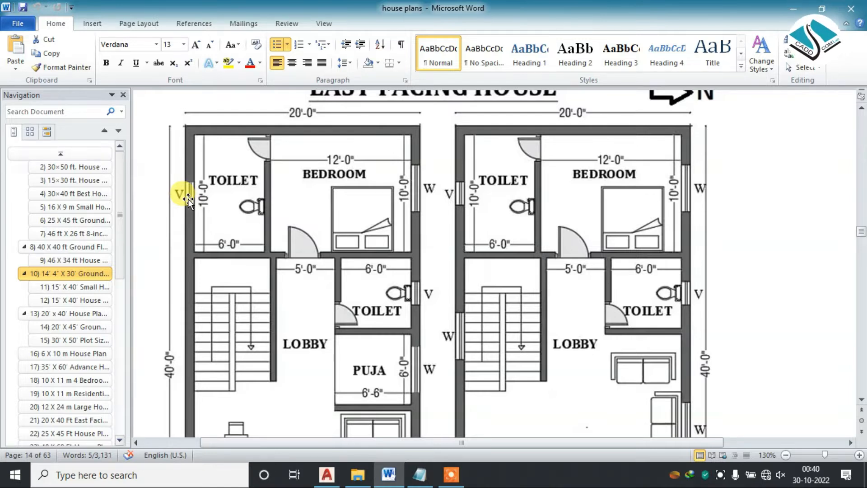
pyautogui.click(793, 8)
# Step: Offset the upper inner wall line 4' down to mark a dividing wall in the toilet area
pyautogui.scroll(6, 244, 199)
pyautogui.moveTo(334, 208); pyautogui.dragTo(314, 251, button='middle')
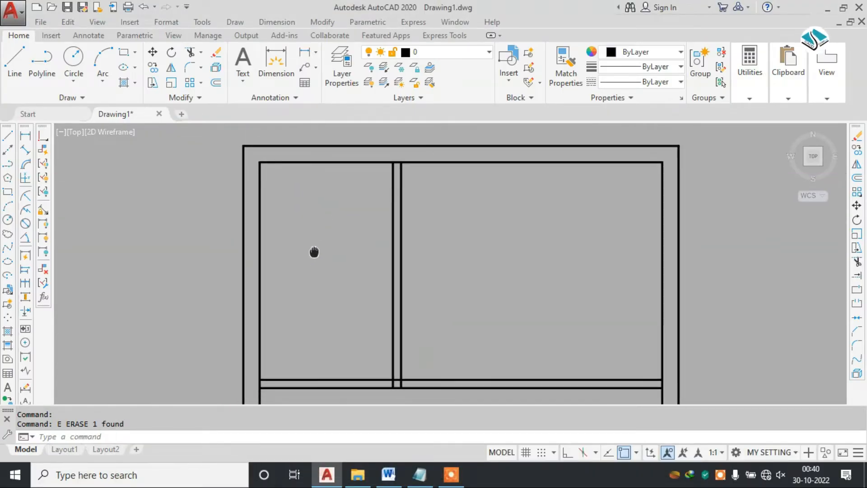
pyautogui.press('Return')
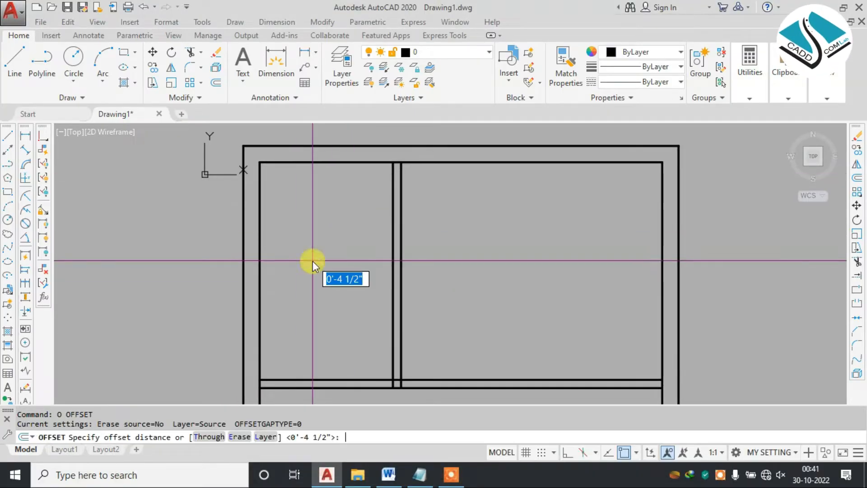
pyautogui.write("4'")
pyautogui.press('Return')
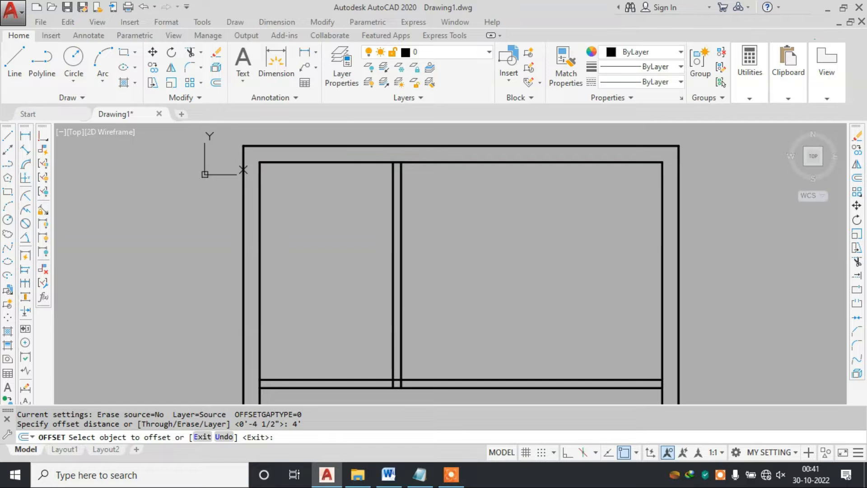
pyautogui.click(311, 162)
pyautogui.click(311, 209)
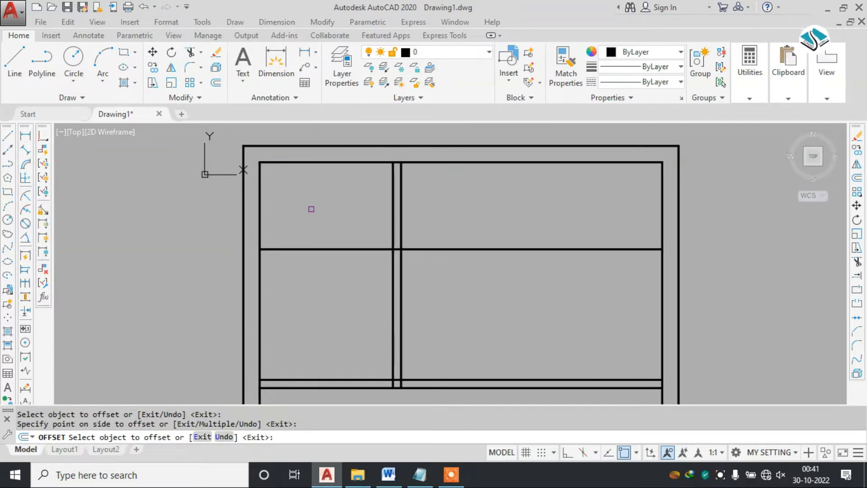
pyautogui.press('Escape')
pyautogui.press('Escape')
# Step: Trim away the part of the new horizontal line that crosses the bedroom
pyautogui.write('Tr')
pyautogui.press('Return')
pyautogui.press('Return')
pyautogui.click(527, 249)
pyautogui.scroll(2, 400, 249)
pyautogui.press('Escape')
pyautogui.press('Escape')
# Step: Offset the toilet's horizontal dividing line 4" downward to give the wall its thickness
pyautogui.write('p')
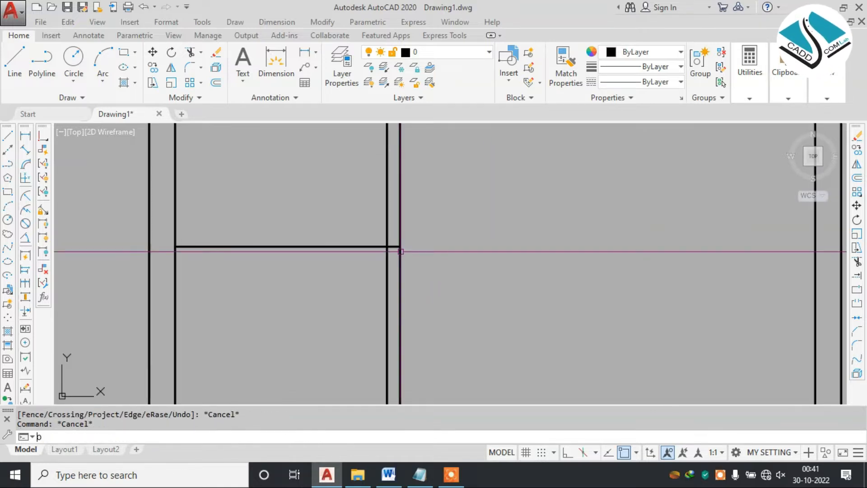
pyautogui.press('Return')
pyautogui.write('4"')
pyautogui.press('Return')
pyautogui.click(336, 247)
pyautogui.click(332, 271)
pyautogui.scroll(-4, 362, 240)
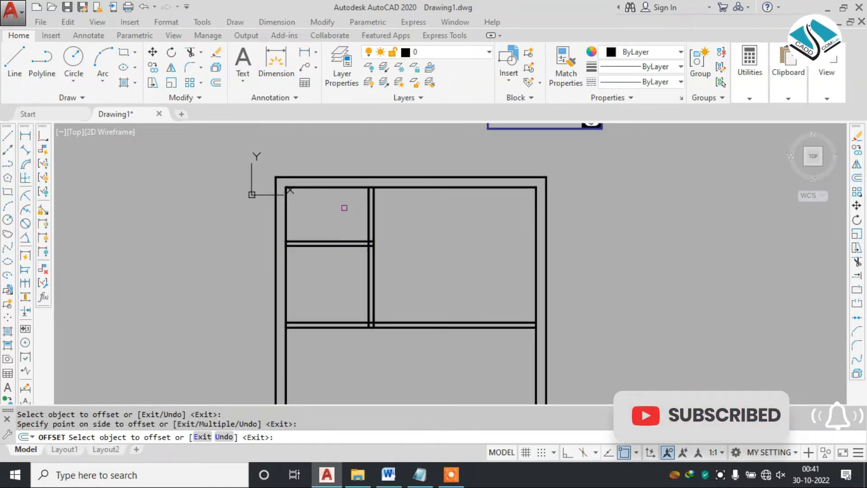
pyautogui.press('Escape')
pyautogui.write('l')
pyautogui.press('Return')
pyautogui.scroll(2, 289, 183)
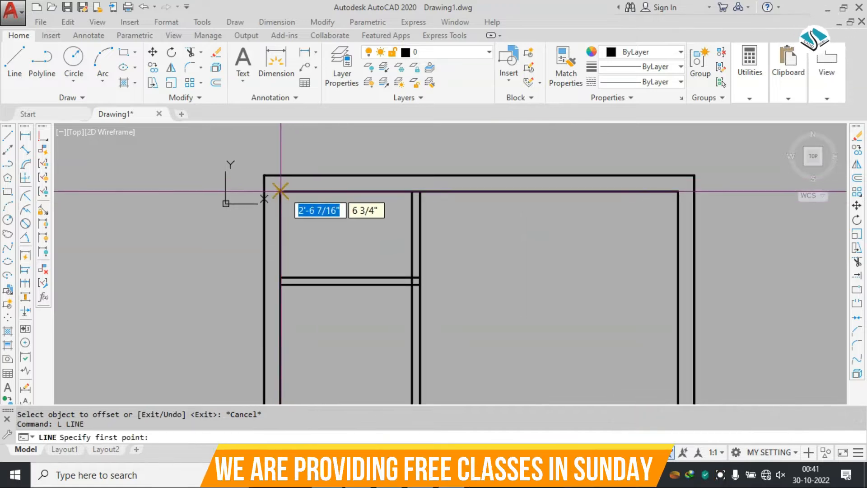
pyautogui.click(281, 191)
pyautogui.press('Escape')
pyautogui.press('Escape')
# Step: Offset the upper inner wall line 3' downward and delete the old pair of dividing wall lines in the toilet area
pyautogui.write('o')
pyautogui.press('Return')
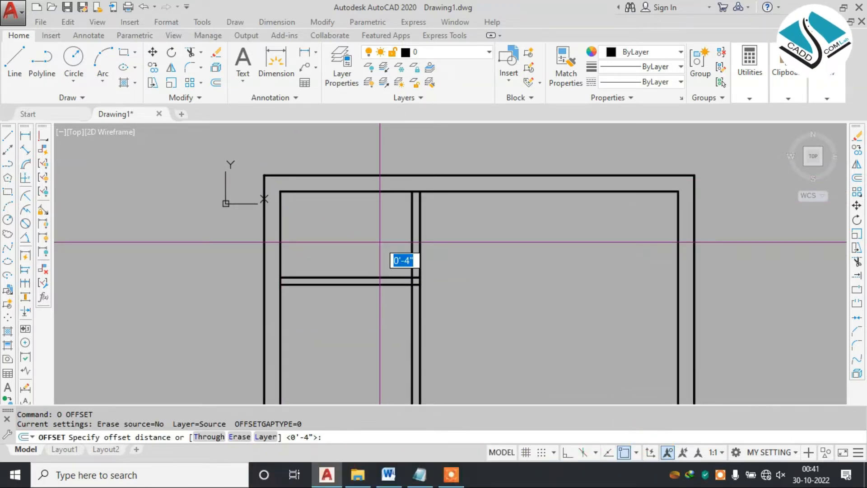
pyautogui.press('Return')
pyautogui.click(348, 191)
pyautogui.click(364, 242)
pyautogui.press('Escape')
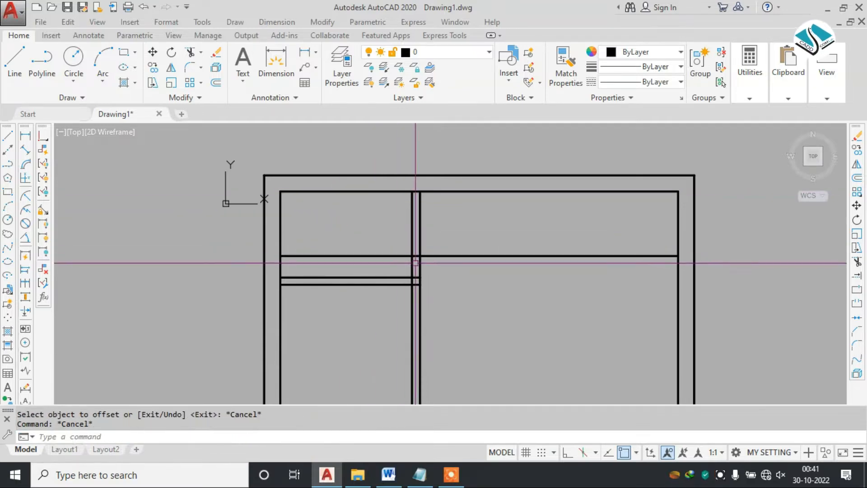
pyautogui.click(391, 266)
pyautogui.press('Escape')
# Step: Offset the new horizontal dividing line 4" downward to give the wall its thickness
pyautogui.write('o')
pyautogui.press('Return')
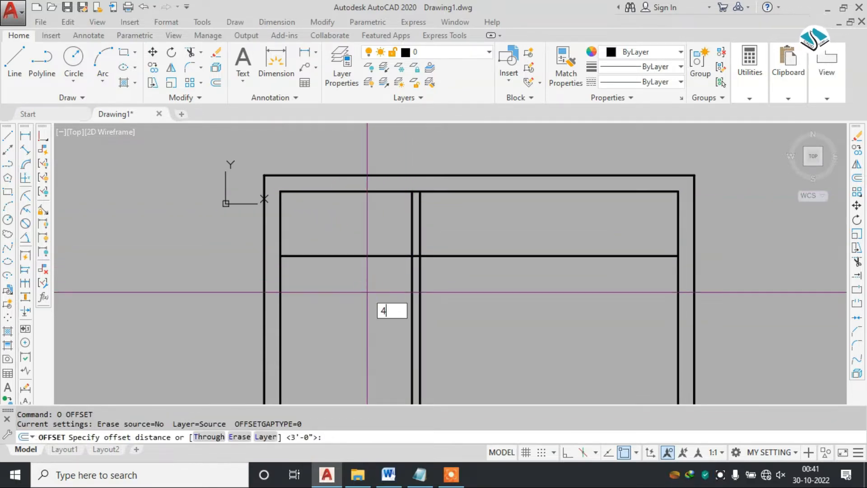
pyautogui.press('Return')
pyautogui.click(316, 256)
pyautogui.click(319, 280)
pyautogui.press('Escape')
# Step: Trim away the parts of both new dividing wall lines that cross the bedroom
pyautogui.write('tr')
pyautogui.press('Return')
pyautogui.press('Return')
pyautogui.click(508, 226)
pyautogui.click(460, 287)
pyautogui.scroll(-2, 398, 235)
pyautogui.press('Escape')
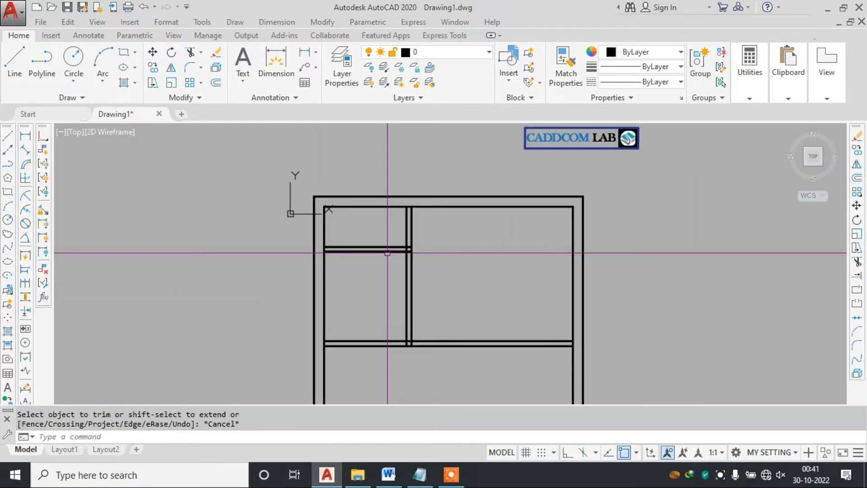
# Step: Draw two diagonal lines between the opposite corners of the small space above the toilet's dividing wall
pyautogui.write('l')
pyautogui.press('Return')
pyautogui.scroll(4, 364, 222)
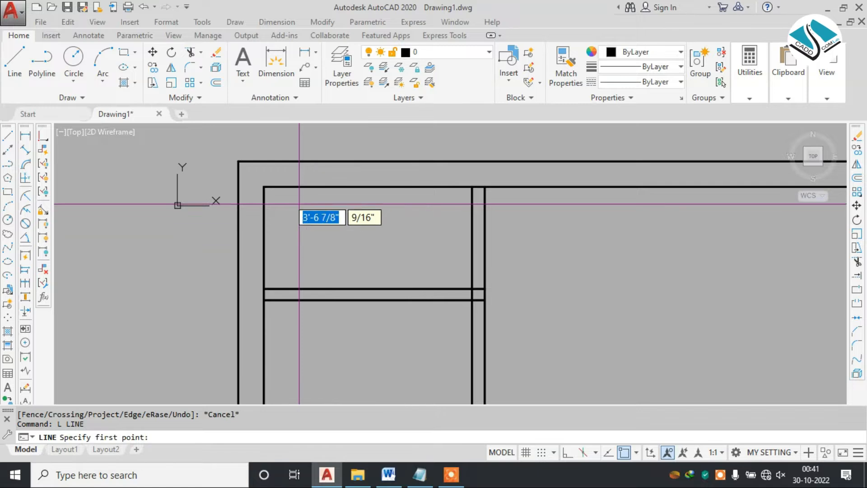
pyautogui.click(264, 188)
pyautogui.click(473, 285)
pyautogui.press('Escape')
pyautogui.press('Return')
pyautogui.click(264, 288)
pyautogui.click(472, 187)
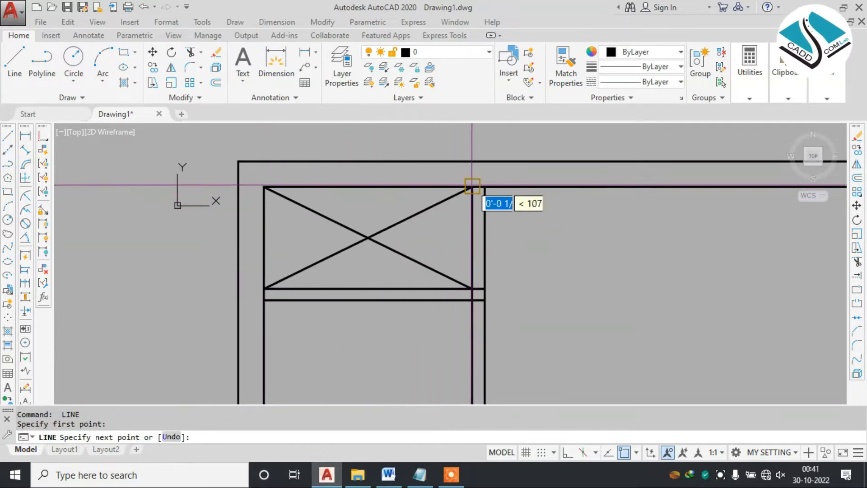
pyautogui.press('Escape')
# Step: Switch to the house plans document in Word, examine the toilet's ventilator, and return to the AutoCAD drawing
pyautogui.scroll(-2, 395, 277)
pyautogui.moveTo(395, 302); pyautogui.dragTo(381, 258, button='middle')
pyautogui.scroll(-2, 385, 262)
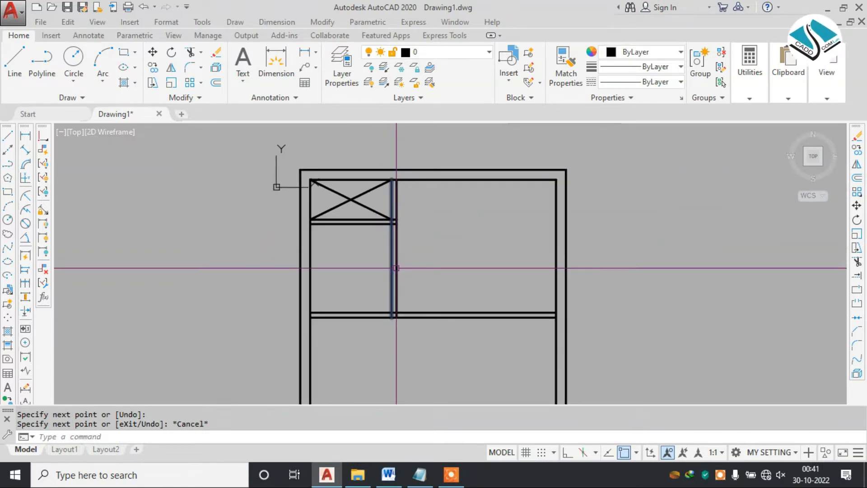
pyautogui.scroll(-3, 437, 238)
pyautogui.scroll(3, 432, 212)
pyautogui.scroll(2, 427, 203)
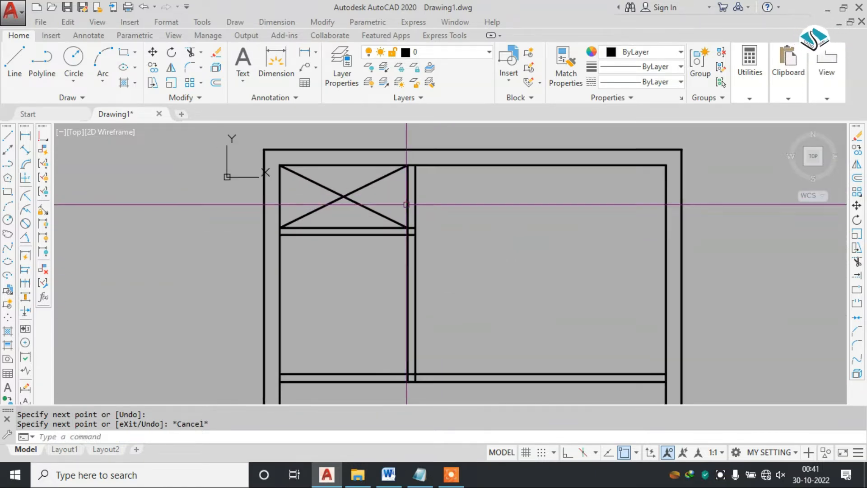
pyautogui.moveTo(364, 240); pyautogui.dragTo(407, 254, button='middle')
pyautogui.click(388, 474)
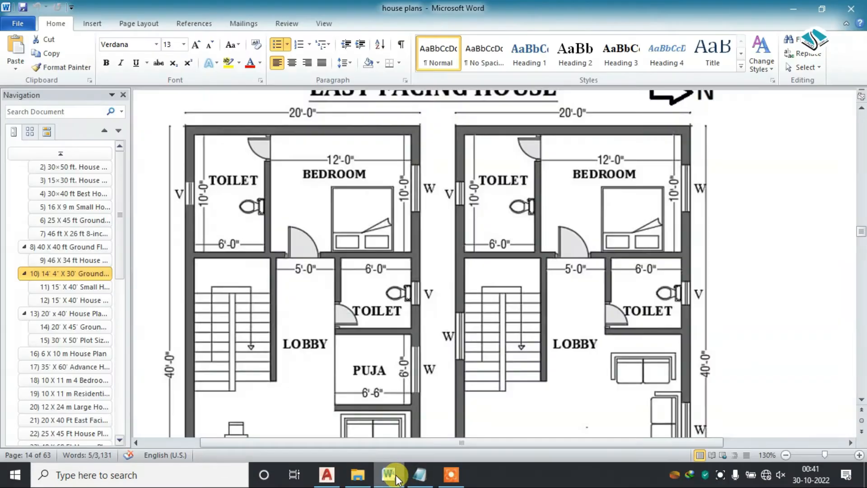
pyautogui.click(389, 474)
# Step: Draw a short vertical line across the thickness of the toilet's horizontal dividing wall, near its middle
pyautogui.scroll(2, 361, 261)
pyautogui.write('l')
pyautogui.press('Return')
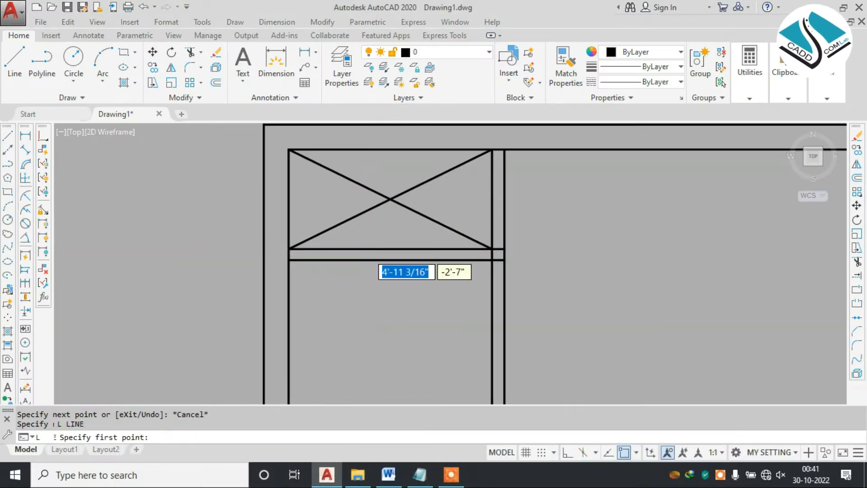
pyautogui.scroll(2, 402, 248)
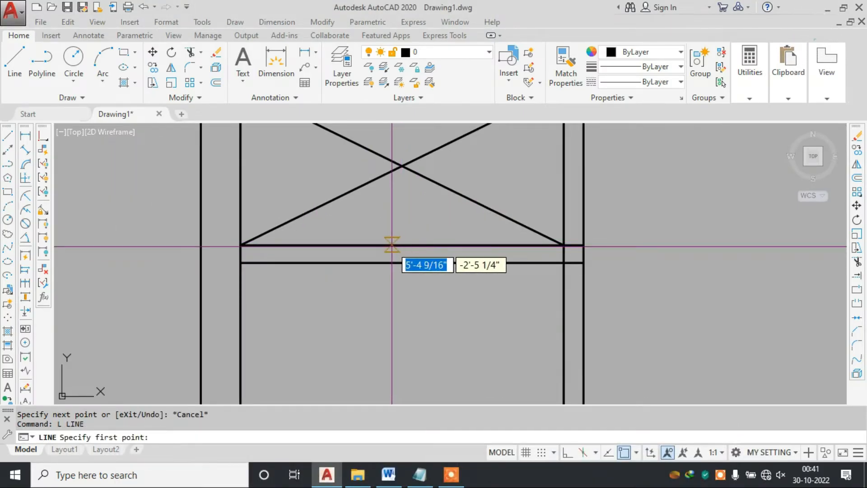
pyautogui.click(397, 246)
pyautogui.press('Escape')
pyautogui.press('Escape')
pyautogui.write('o')
pyautogui.press('Return')
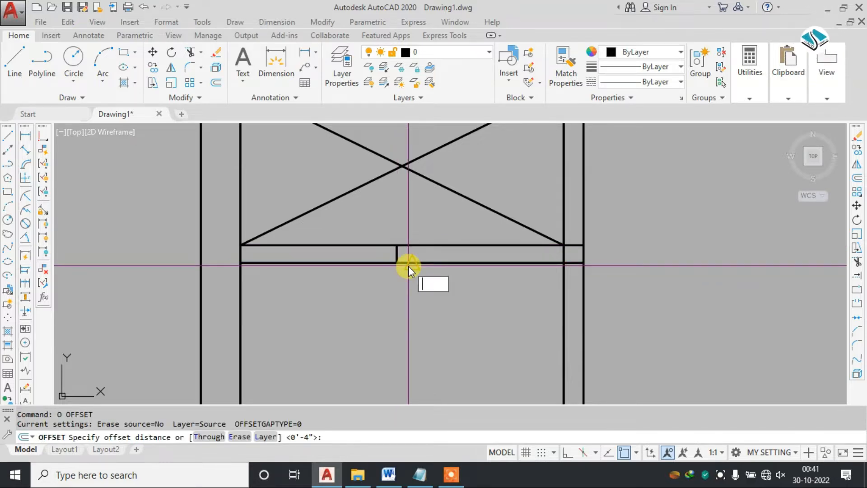
pyautogui.write('1.')
pyautogui.press('Return')
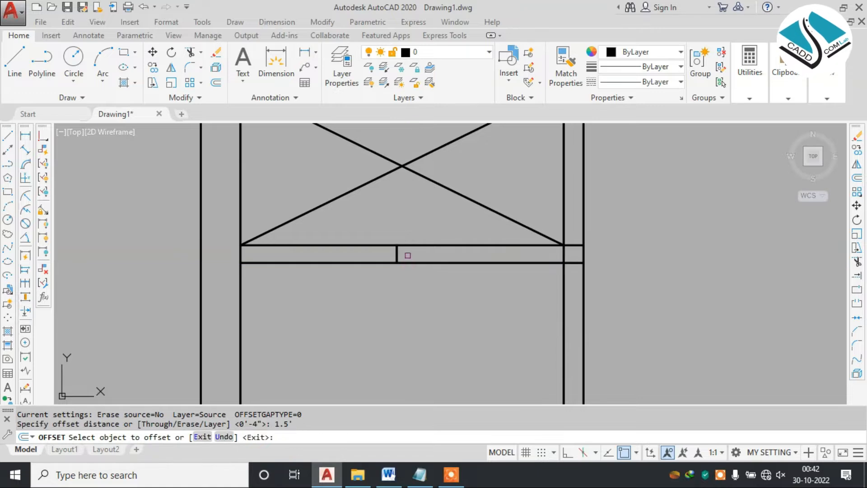
pyautogui.scroll(2, 391, 248)
pyautogui.click(400, 257)
pyautogui.press('Escape')
# Step: Offset the short line across the dividing wall 1' to each side to mark the ventilator's ends
pyautogui.write('o')
pyautogui.press('Return')
pyautogui.write("1'")
pyautogui.press('Return')
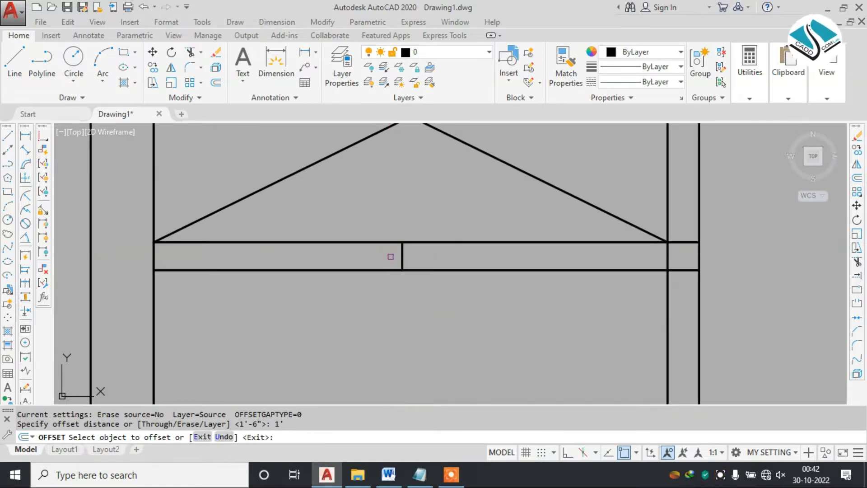
pyautogui.click(401, 252)
pyautogui.click(394, 263)
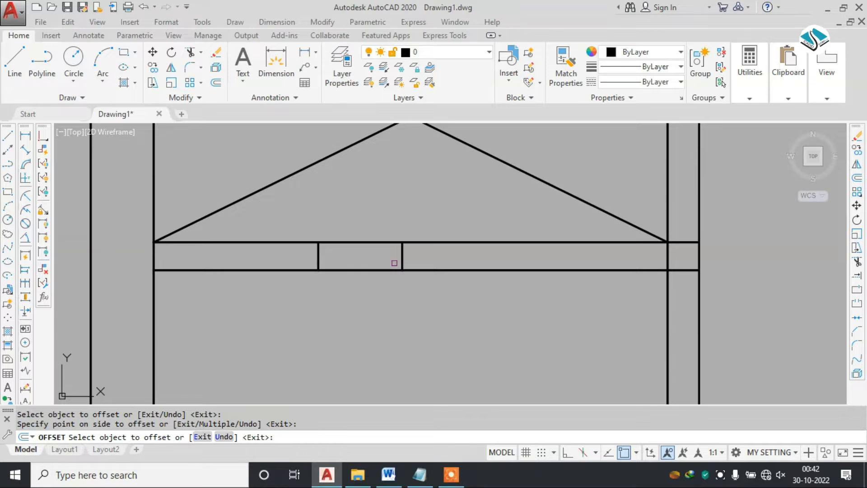
pyautogui.click(401, 259)
pyautogui.click(454, 254)
pyautogui.press('Escape')
# Step: Draw a horizontal line connecting the midpoints of the ventilator's two end lines
pyautogui.write('l')
pyautogui.press('Return')
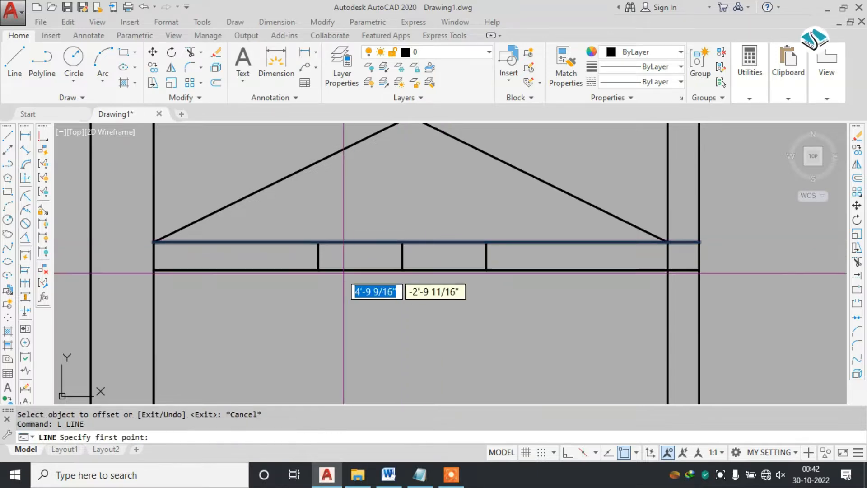
pyautogui.click(318, 256)
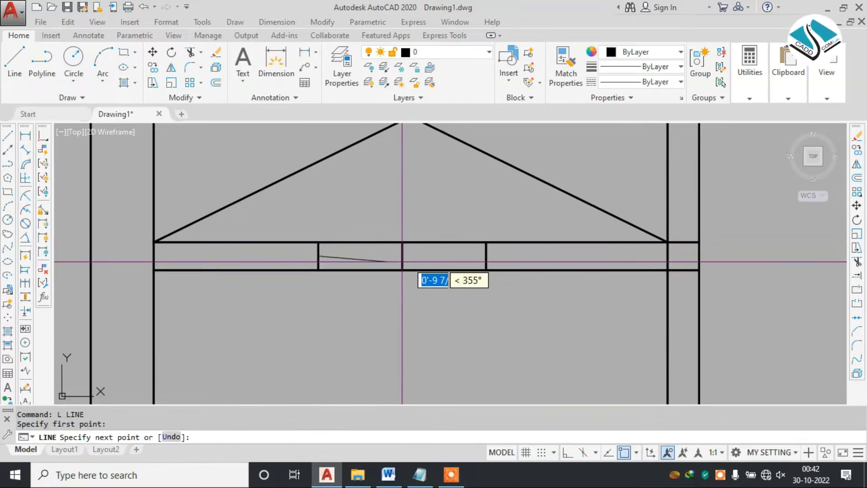
pyautogui.click(486, 256)
pyautogui.press('Escape')
# Step: Erase the short vertical line in the middle of the ventilator
pyautogui.click(392, 218)
pyautogui.click(426, 304)
pyautogui.write('e')
pyautogui.press('Return')
pyautogui.scroll(2, 399, 258)
pyautogui.press('Escape')
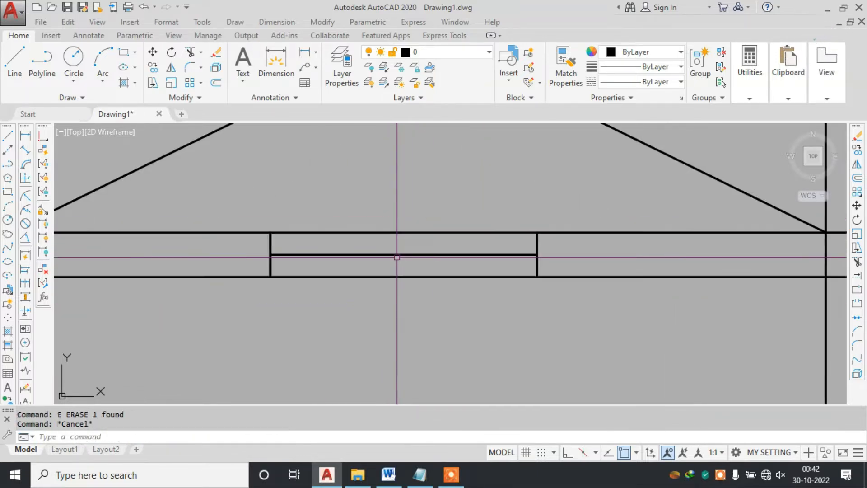
# Step: Offset the ventilator's horizontal centre line 1" upward and 1" downward
pyautogui.write('o')
pyautogui.press('Return')
pyautogui.write('1')
pyautogui.press('Return')
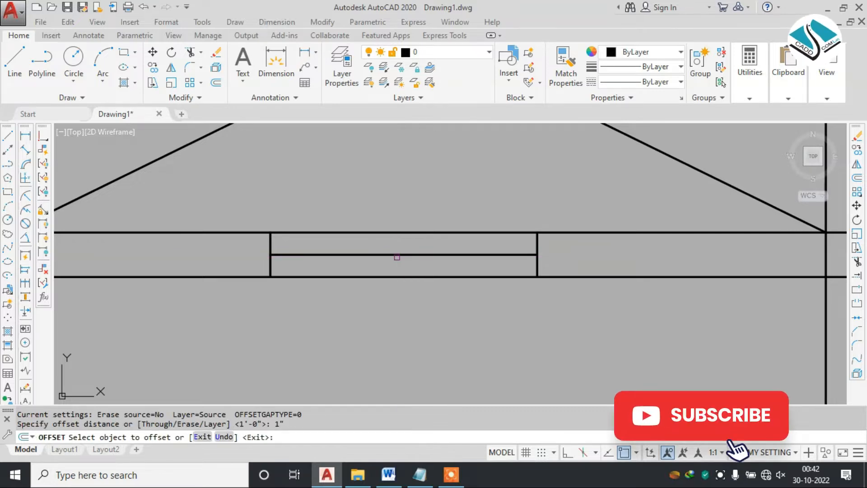
pyautogui.scroll(4, 396, 256)
pyautogui.click(399, 247)
pyautogui.click(399, 243)
pyautogui.click(392, 250)
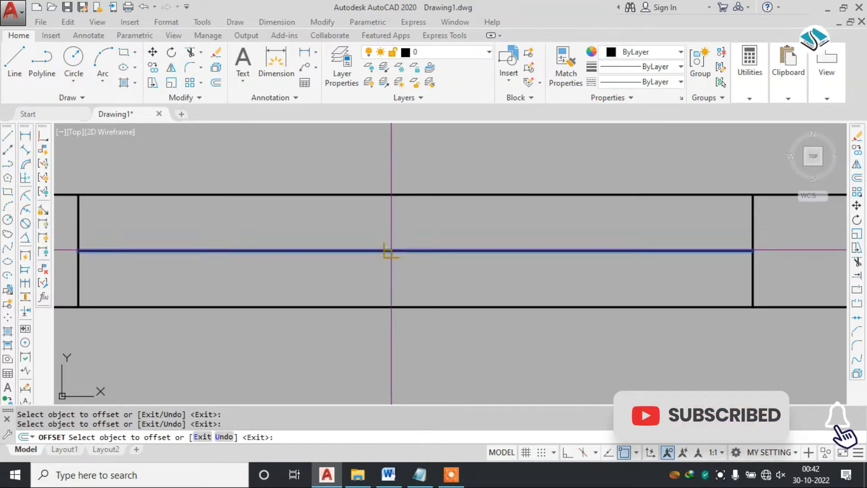
pyautogui.click(390, 244)
pyautogui.click(385, 252)
pyautogui.click(387, 260)
pyautogui.press('Escape')
# Step: Erase the ventilator's horizontal centre line and undo that deletion
pyautogui.click(393, 251)
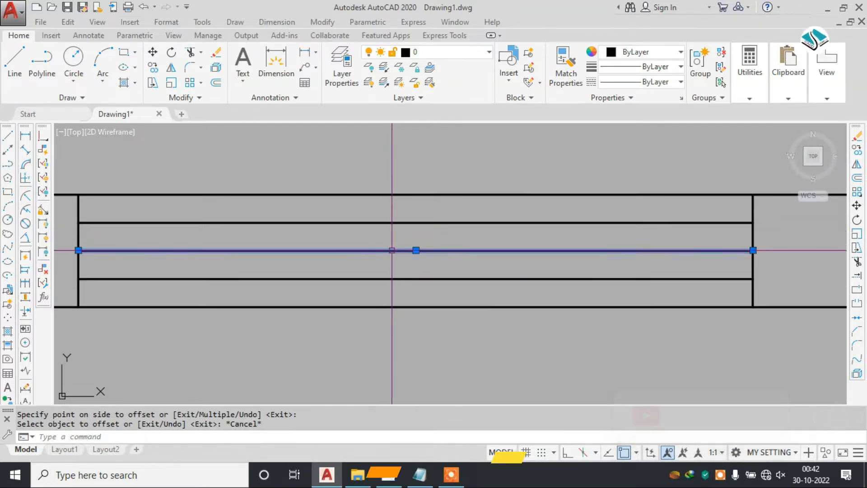
pyautogui.write('e')
pyautogui.press('Return')
pyautogui.scroll(-5, 411, 238)
pyautogui.hotkey('ctrl', 'z')
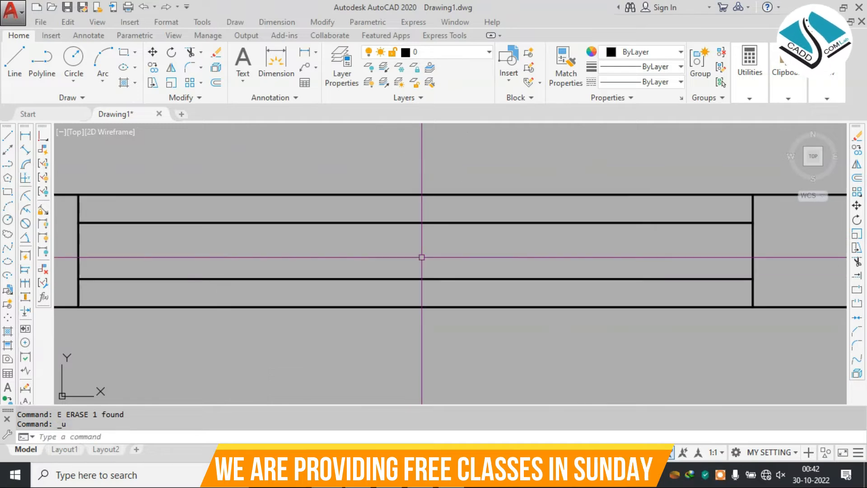
pyautogui.scroll(-4, 422, 257)
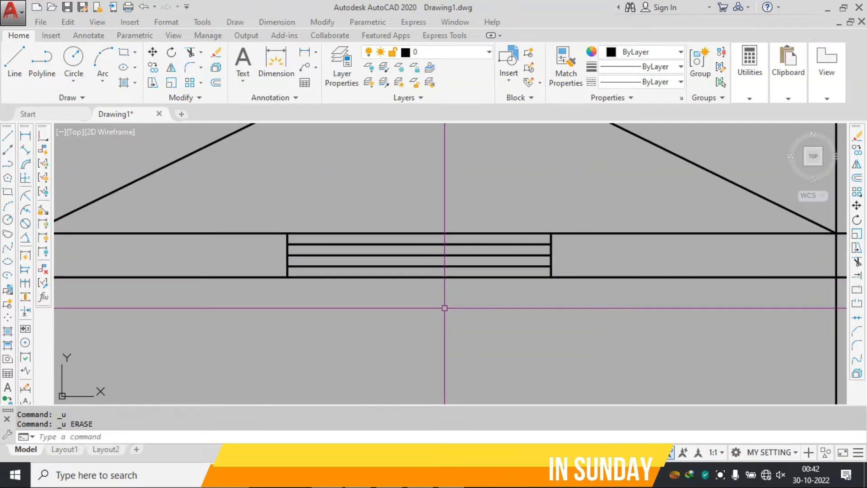
pyautogui.scroll(4, 371, 257)
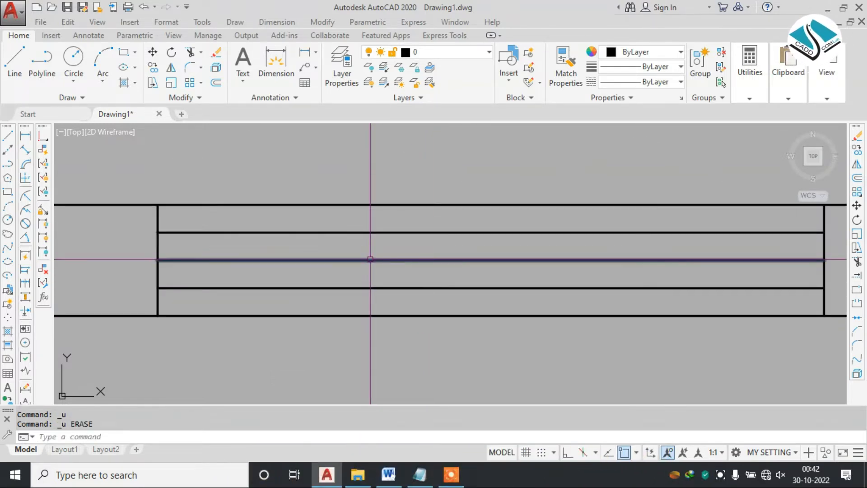
# Step: Offset the ventilator's centre line 0.5" to both sides
pyautogui.write('o')
pyautogui.press('Return')
pyautogui.write('0.5')
pyautogui.press('Return')
pyautogui.click(371, 259)
pyautogui.click(366, 251)
pyautogui.click(366, 258)
pyautogui.click(367, 284)
pyautogui.press('Escape')
# Step: Erase the ventilator's original centre line, leaving the offset lines on either side of it
pyautogui.click(346, 260)
pyautogui.write('e')
pyautogui.press('Return')
pyautogui.scroll(-5, 393, 338)
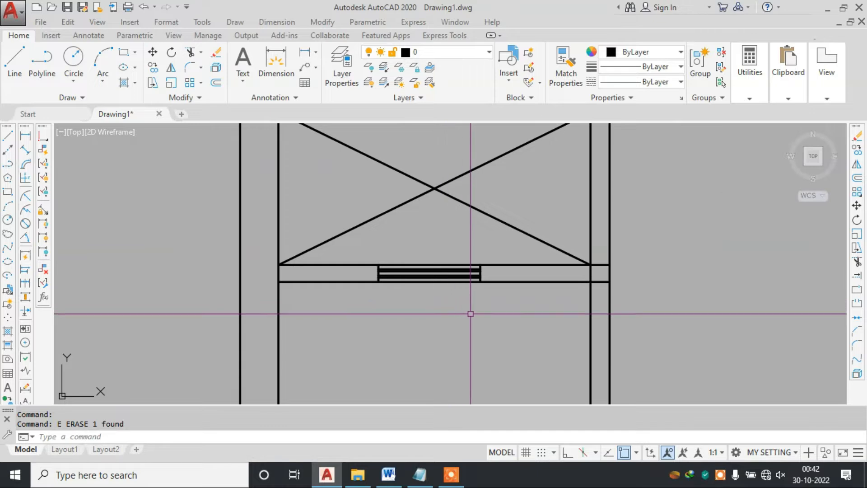
pyautogui.scroll(-3, 481, 307)
pyautogui.scroll(3, 364, 220)
pyautogui.scroll(-5, 363, 220)
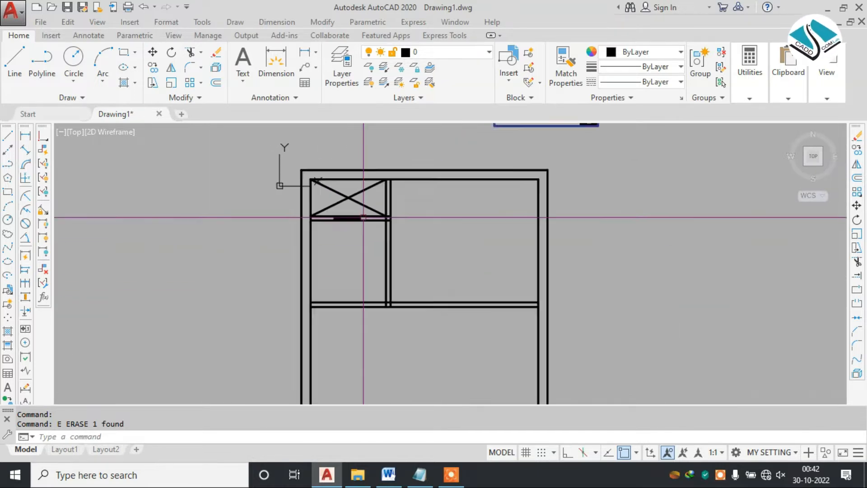
# Step: Select the entire floor plan and set its lineweight to 0.004"
pyautogui.press('Escape')
pyautogui.click(459, 195)
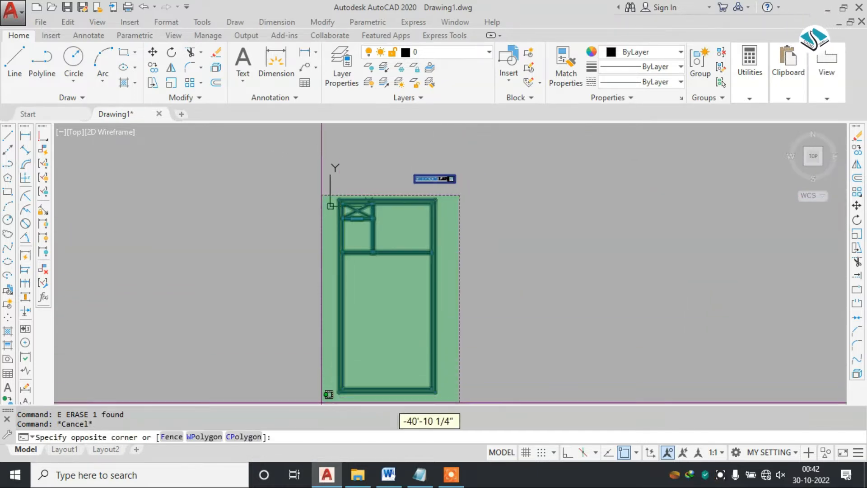
pyautogui.click(330, 394)
pyautogui.click(650, 67)
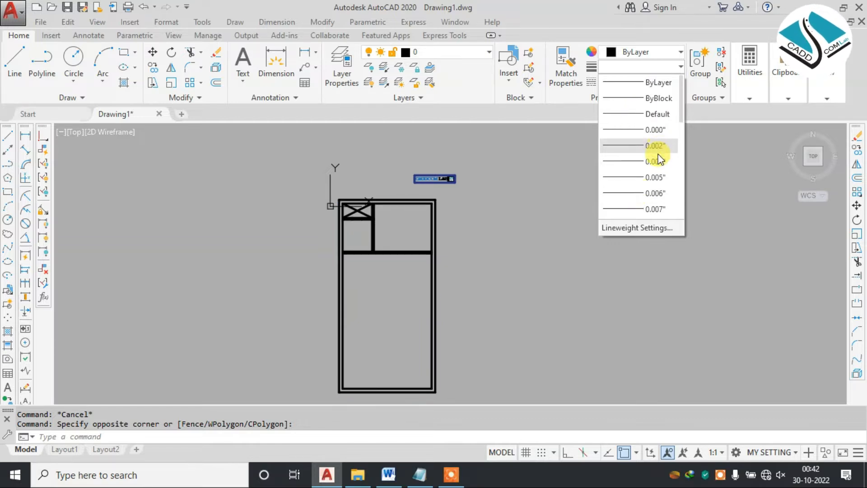
pyautogui.click(656, 161)
pyautogui.scroll(5, 356, 207)
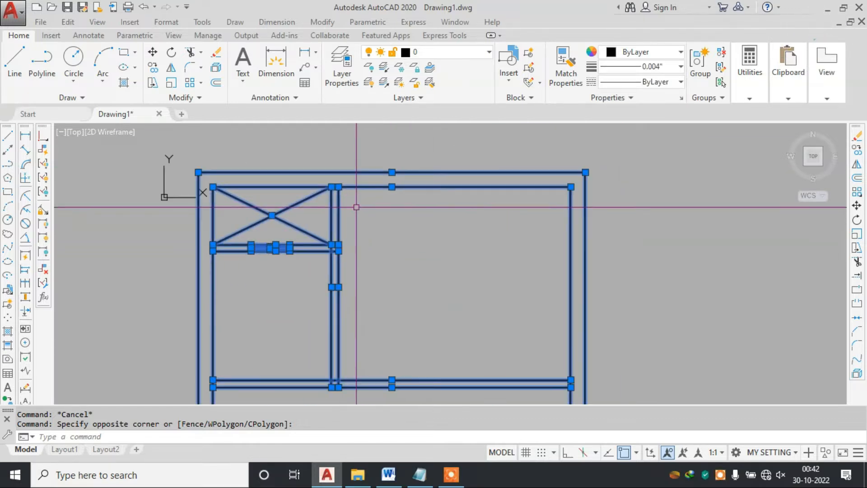
# Step: Set the current lineweight for new objects to 0.004" in the lineweight settings
pyautogui.press('Return')
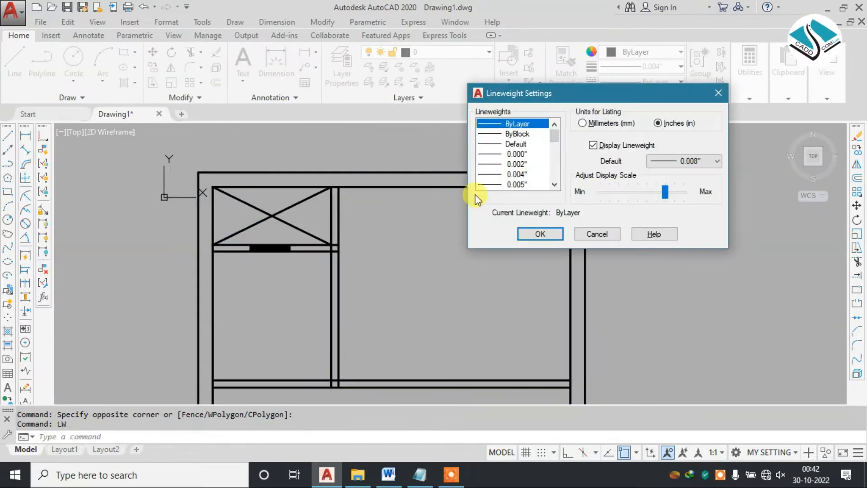
pyautogui.click(526, 174)
pyautogui.click(540, 234)
pyautogui.scroll(6, 241, 232)
pyautogui.scroll(-4, 264, 246)
pyautogui.scroll(-3, 352, 227)
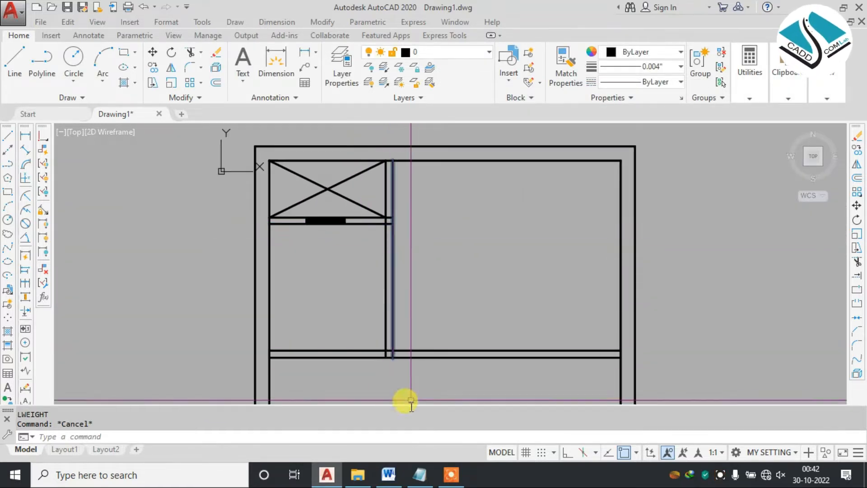
# Step: Switch to the house plans document in Word, examine the door between the toilet and bedroom, and return to AutoCAD
pyautogui.click(390, 474)
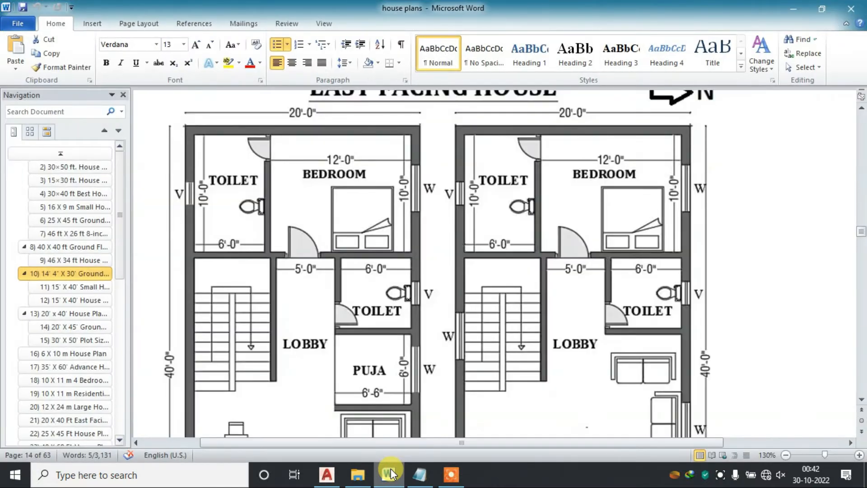
pyautogui.click(390, 475)
pyautogui.scroll(4, 387, 263)
pyautogui.scroll(3, 381, 241)
pyautogui.scroll(-5, 381, 241)
pyautogui.click(388, 474)
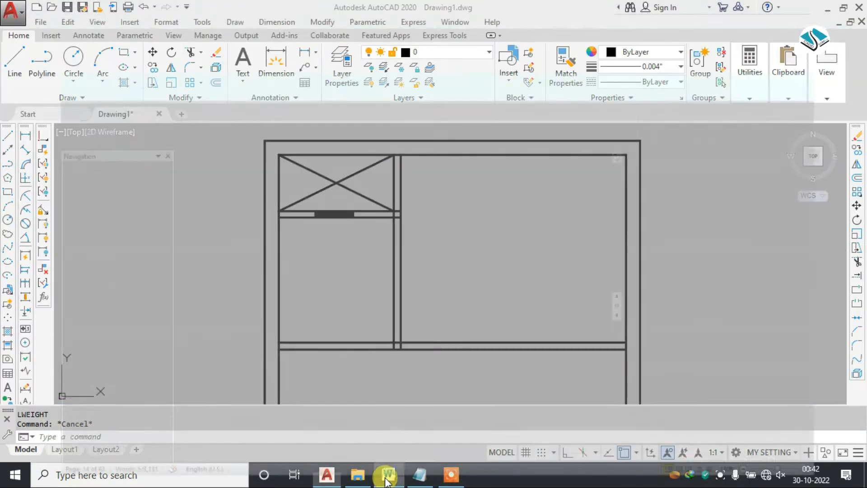
pyautogui.click(388, 474)
# Step: Offset the lower line of the wall containing the ventilator 3" down into the toilet
pyautogui.scroll(3, 391, 246)
pyautogui.write('o')
pyautogui.press('Return')
pyautogui.write('3')
pyautogui.press('Return')
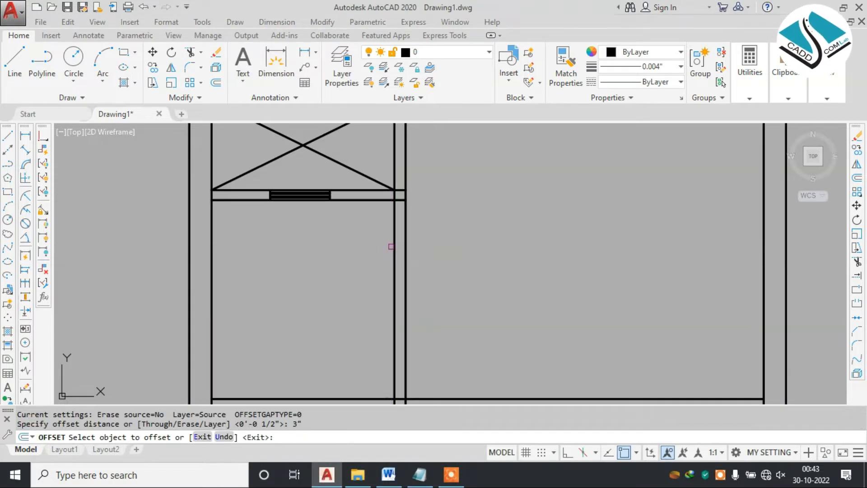
pyautogui.click(374, 200)
pyautogui.click(374, 226)
pyautogui.press('Escape')
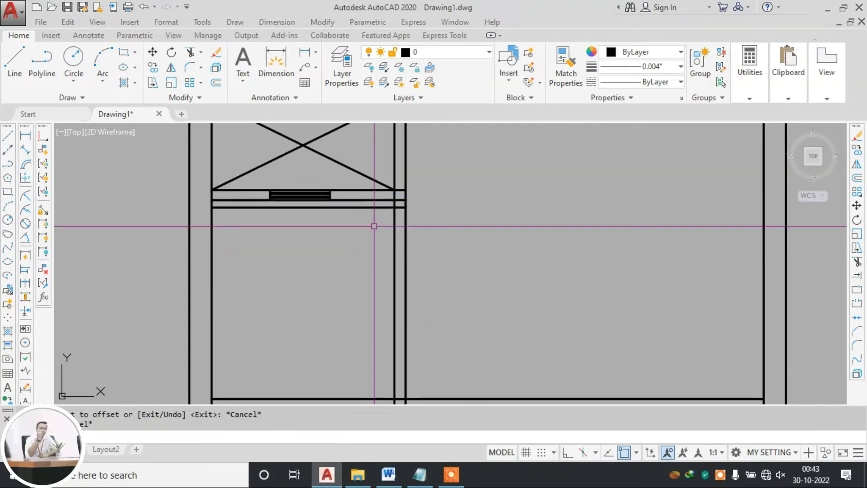
# Step: Offset the new line below the ventilator wall a further 1" downward
pyautogui.press('Return')
pyautogui.write('1')
pyautogui.press('Return')
pyautogui.click(373, 209)
pyautogui.click(361, 235)
pyautogui.scroll(5, 369, 205)
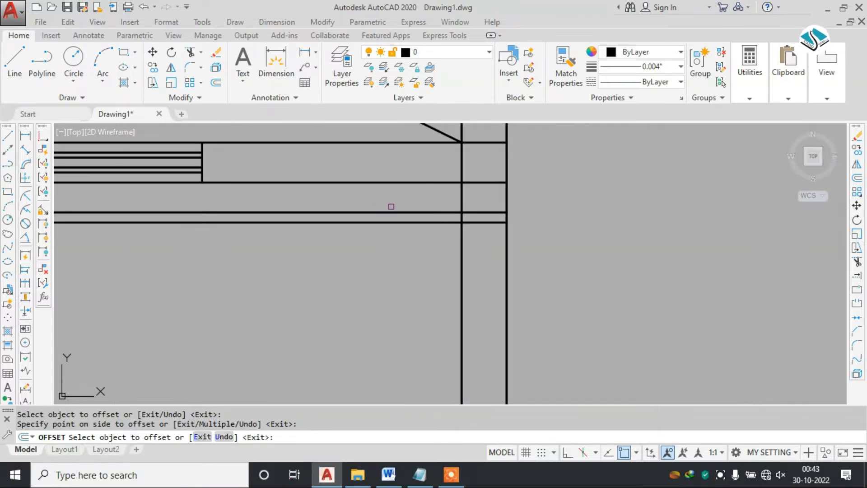
pyautogui.scroll(-6, 391, 206)
pyautogui.moveTo(406, 234); pyautogui.dragTo(405, 257, button='middle')
pyautogui.press('Escape')
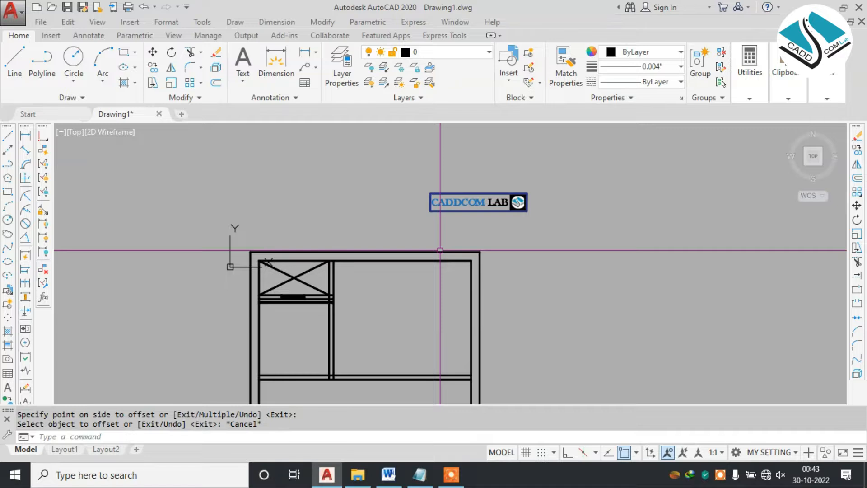
# Step: Draw a stepped door jamb outline above the plan: 4.5" up, 1" right, 1" down, 1" right, and an open-ended side downward
pyautogui.moveTo(338, 230); pyautogui.dragTo(414, 218, button='middle')
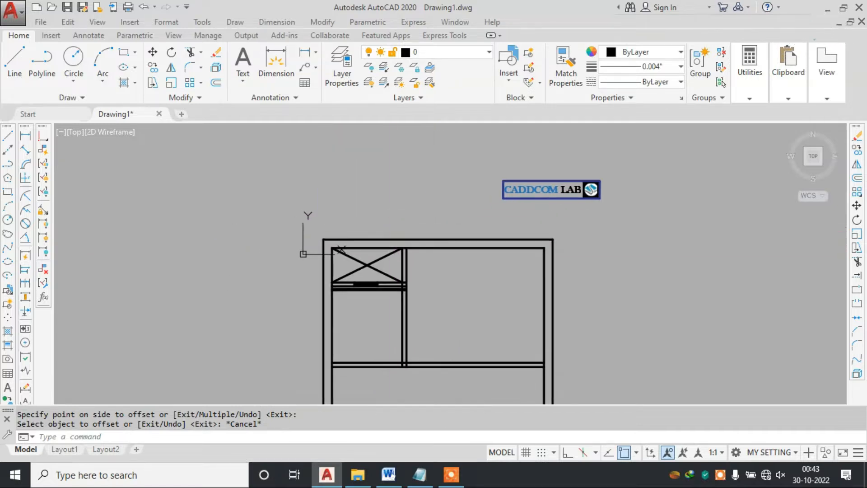
pyautogui.scroll(2, 390, 218)
pyautogui.scroll(4, 364, 199)
pyautogui.write('l')
pyautogui.press('Return')
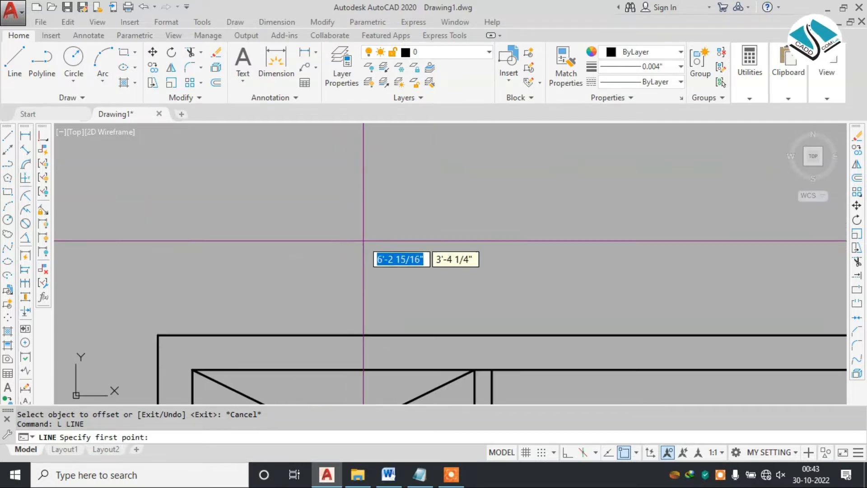
pyautogui.click(363, 241)
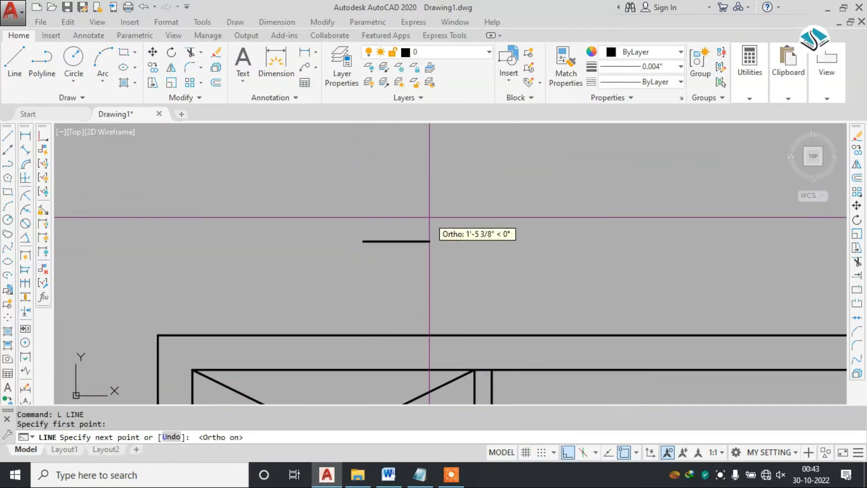
pyautogui.write('4.5"')
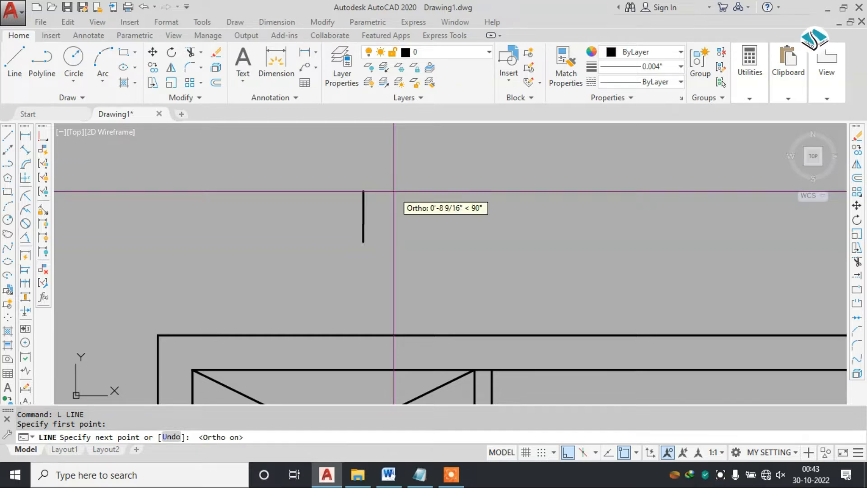
pyautogui.press('Return')
pyautogui.scroll(4, 347, 243)
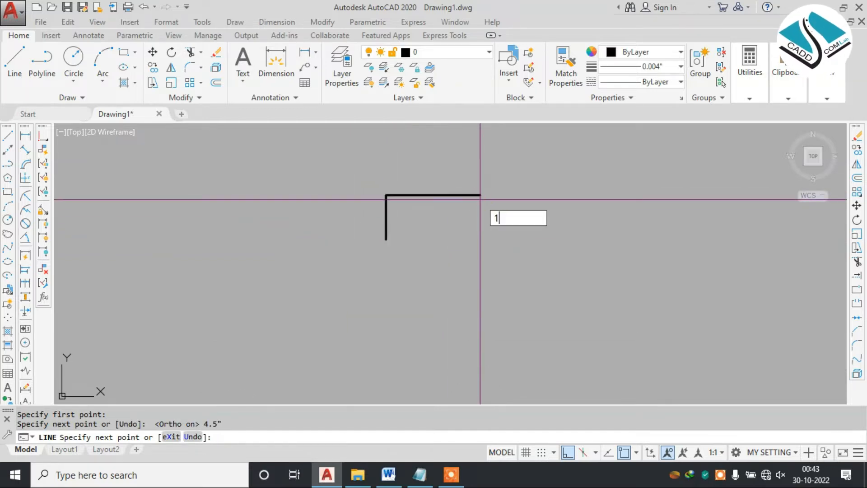
pyautogui.write('1"')
pyautogui.press('Return')
pyautogui.scroll(2, 449, 253)
pyautogui.write('1"')
pyautogui.press('Return')
pyautogui.click(351, 271)
pyautogui.press('Escape')
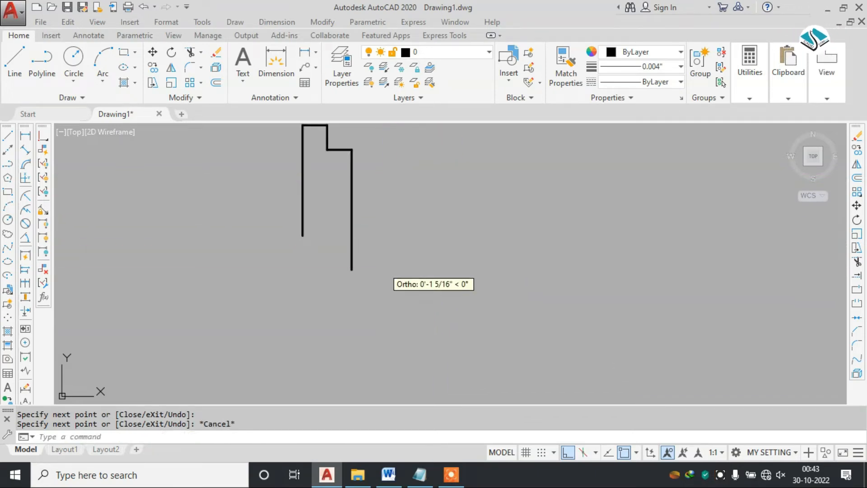
# Step: Draw a horizontal base line across the foot of the jamb outline and trim the overhanging ends
pyautogui.press('Return')
pyautogui.click(302, 235)
pyautogui.click(442, 235)
pyautogui.press('Escape')
pyautogui.write('tr')
pyautogui.press('Return')
pyautogui.press('Return')
pyautogui.click(419, 222)
pyautogui.click(404, 247)
pyautogui.click(366, 253)
pyautogui.click(348, 265)
pyautogui.press('Escape')
pyautogui.press('Escape')
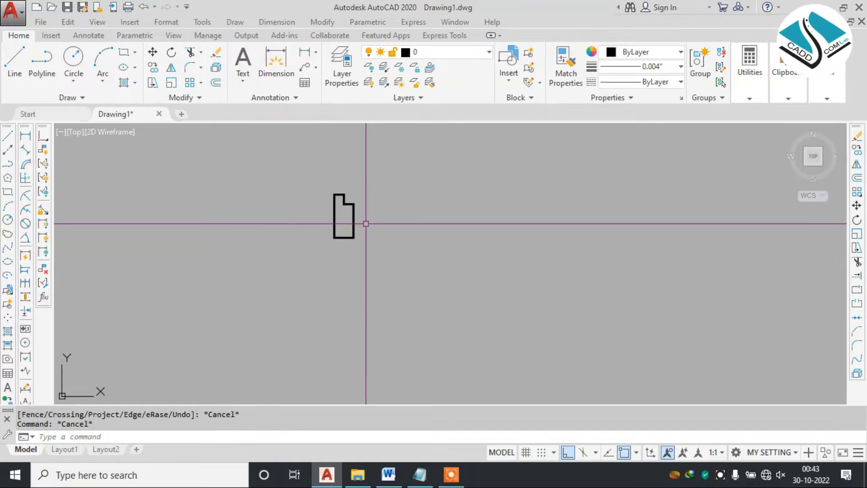
# Step: Join all the lines of the stepped jamb outline into one object
pyautogui.scroll(2, 362, 221)
pyautogui.write('j')
pyautogui.press('Return')
pyautogui.click(399, 145)
pyautogui.click(266, 275)
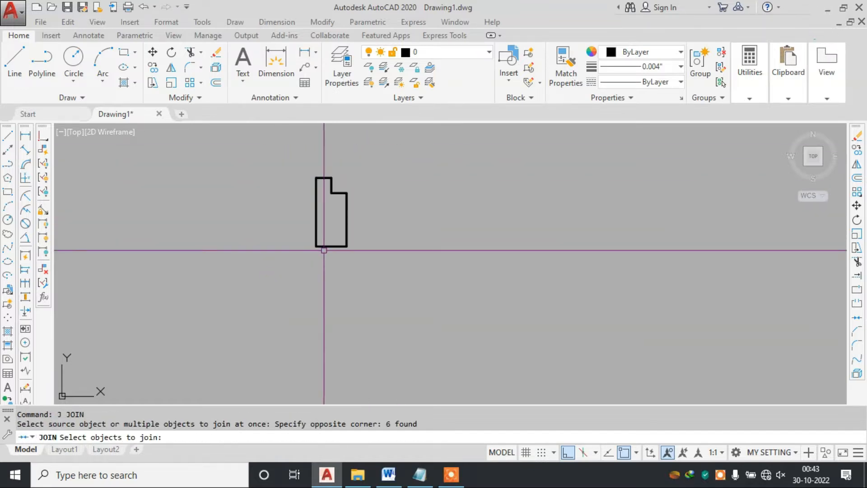
# Step: Draw a 2'6" horizontal line to the right from the jamb's lower-left corner
pyautogui.write('l')
pyautogui.press('Return')
pyautogui.click(316, 246)
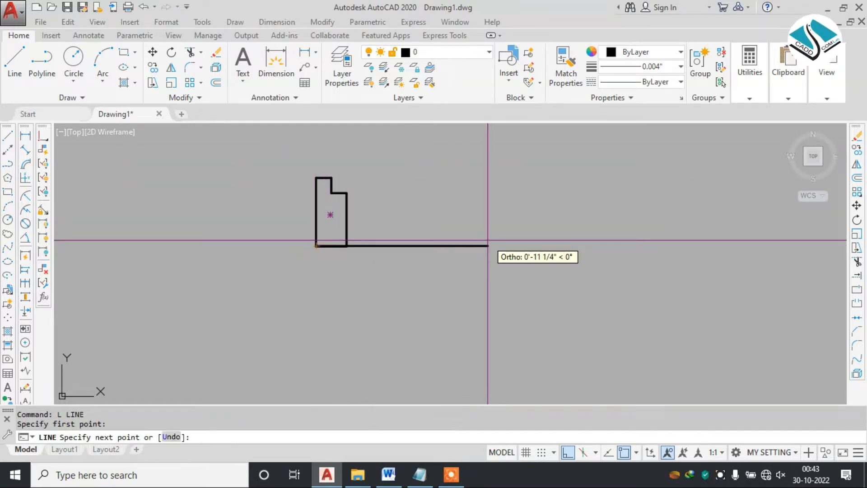
pyautogui.write('2\'6"')
pyautogui.press('Return')
pyautogui.press('Escape')
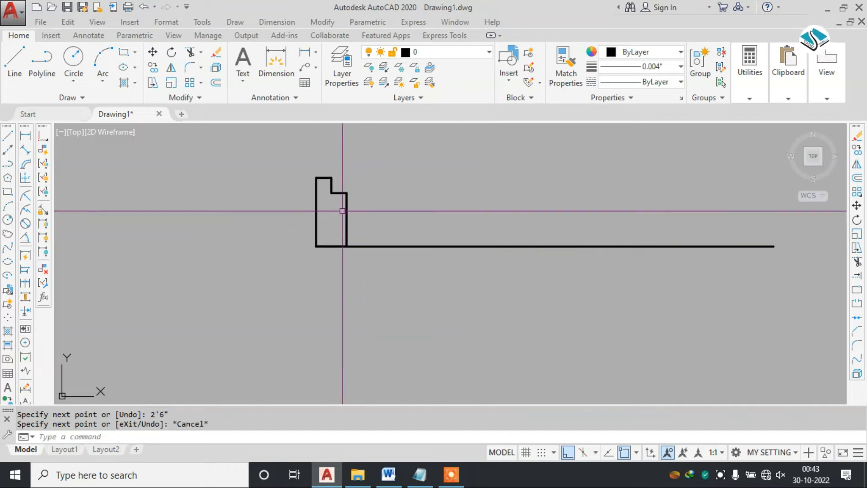
# Step: Mirror the jamb about a vertical axis through the midpoint of the 2'6" line, keeping the original
pyautogui.click(304, 139)
pyautogui.click(375, 301)
pyautogui.write('mi')
pyautogui.scroll(-4, 376, 302)
pyautogui.press('Return')
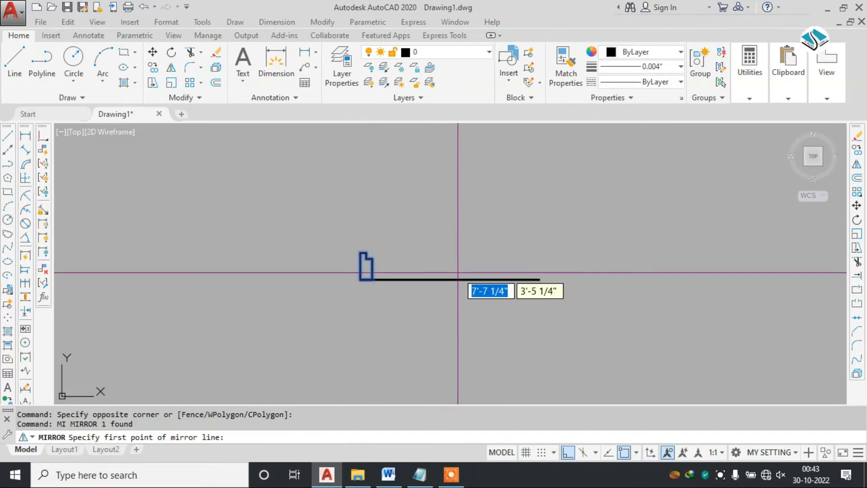
pyautogui.click(450, 280)
pyautogui.click(486, 199)
pyautogui.press('Return')
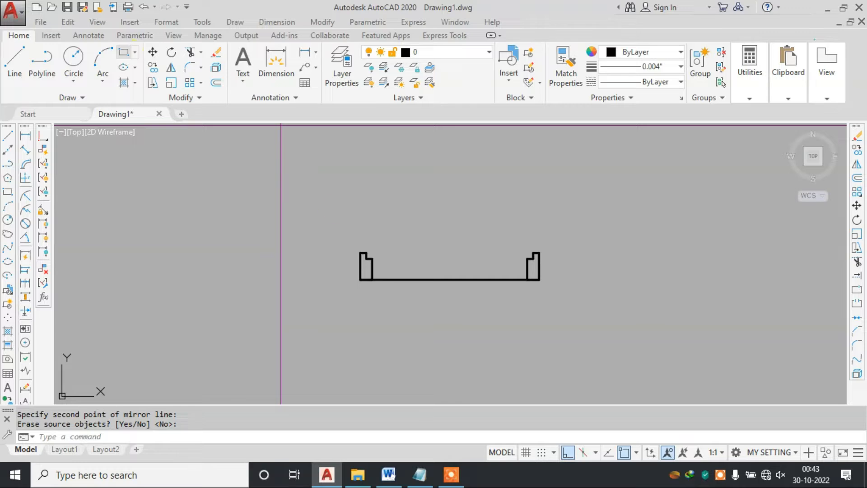
# Step: Draw a 2'-4" by 1" rectangle between the notches of the two jambs as the door leaf
pyautogui.click(124, 53)
pyautogui.scroll(4, 379, 264)
pyautogui.click(347, 236)
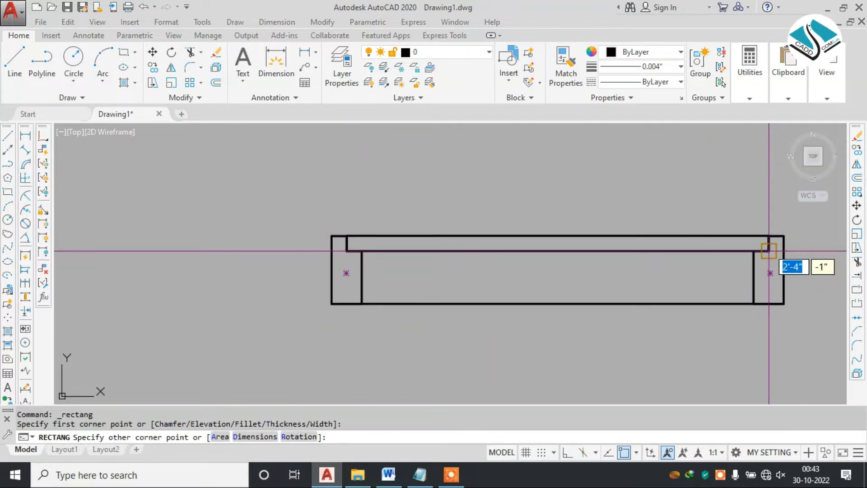
pyautogui.click(769, 250)
# Step: Rotate the door leaf 90° about its upper-left corner so it stands vertically at the left jamb
pyautogui.click(628, 200)
pyautogui.click(584, 263)
pyautogui.write('RO')
pyautogui.press('Return')
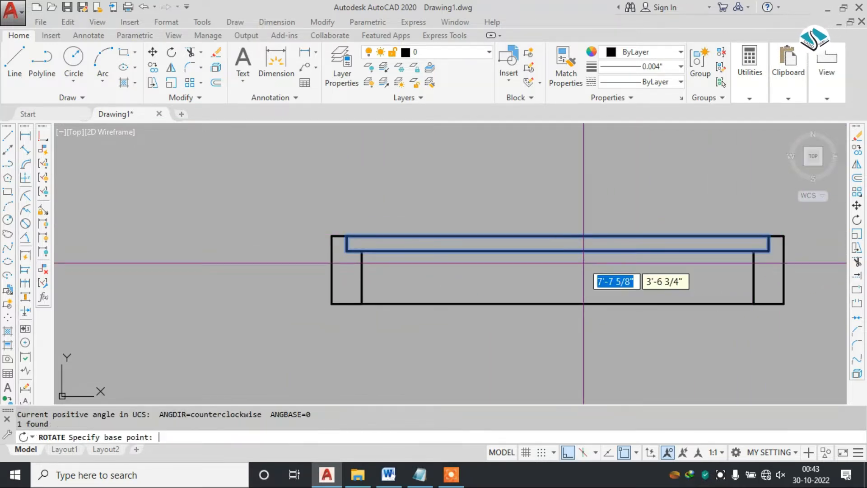
pyautogui.click(347, 236)
pyautogui.click(354, 214)
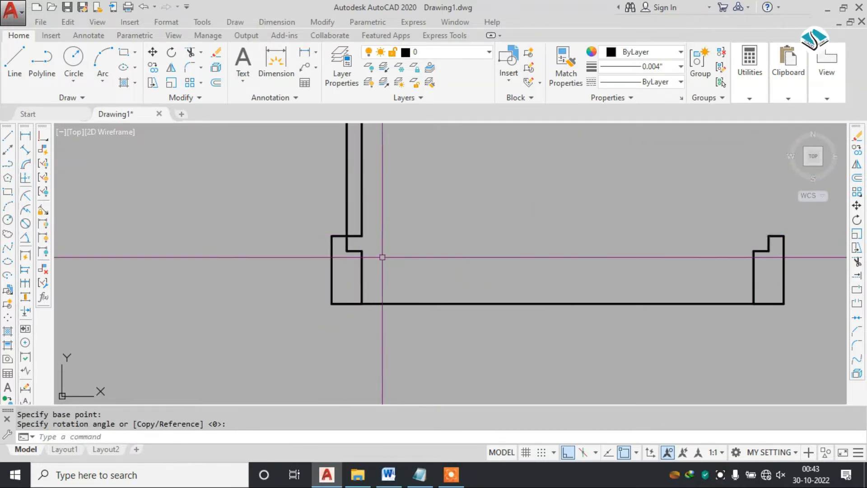
# Step: Draw a Start, End, Angle arc from the right jamb's notch to the top of the door leaf with a 90° angle
pyautogui.scroll(-4, 282, 282)
pyautogui.click(103, 86)
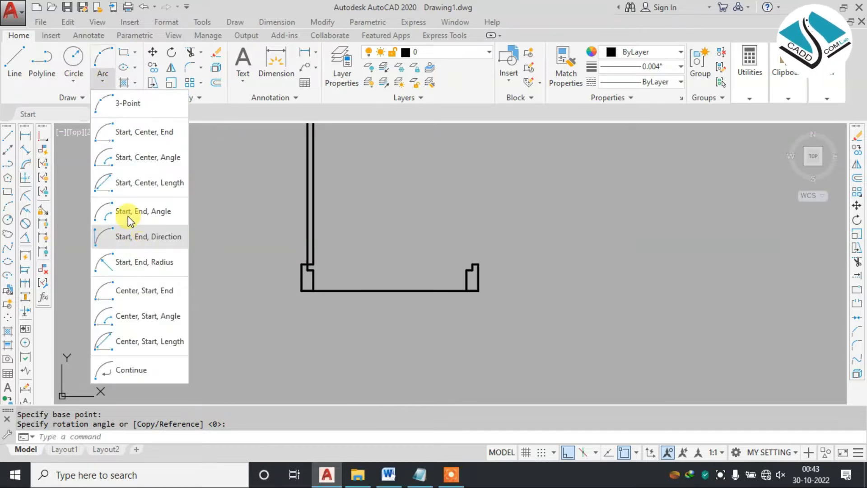
pyautogui.click(131, 217)
pyautogui.scroll(2, 456, 274)
pyautogui.scroll(2, 456, 274)
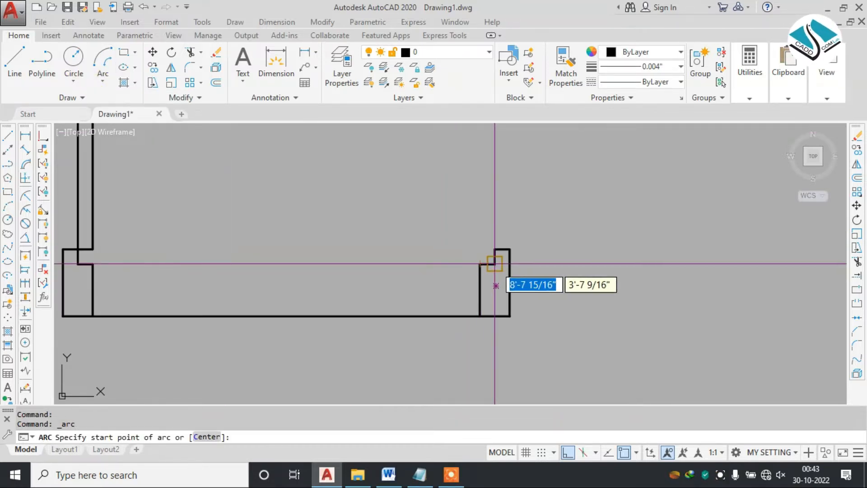
pyautogui.click(496, 264)
pyautogui.scroll(-4, 493, 271)
pyautogui.click(333, 141)
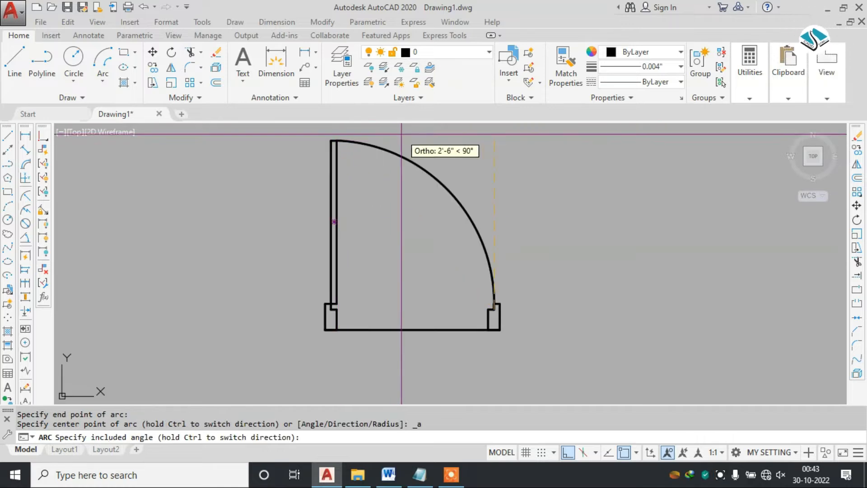
pyautogui.click(397, 149)
# Step: Erase the horizontal line joining the bases of the two door jambs
pyautogui.click(382, 344)
pyautogui.write('e')
pyautogui.press('space')
pyautogui.scroll(-2, 377, 245)
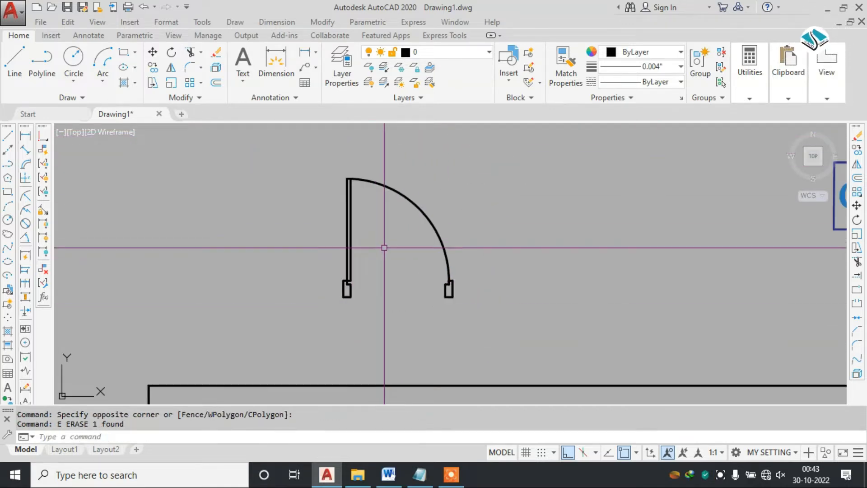
# Step: Group the two jambs, door leaf and swing arc into a single door object
pyautogui.scroll(-2, 415, 222)
pyautogui.press('Escape')
pyautogui.click(475, 167)
pyautogui.click(310, 287)
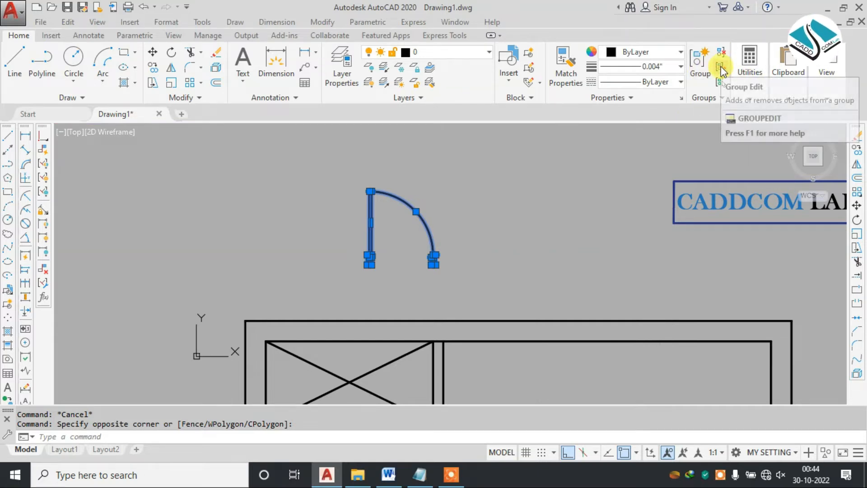
pyautogui.click(707, 66)
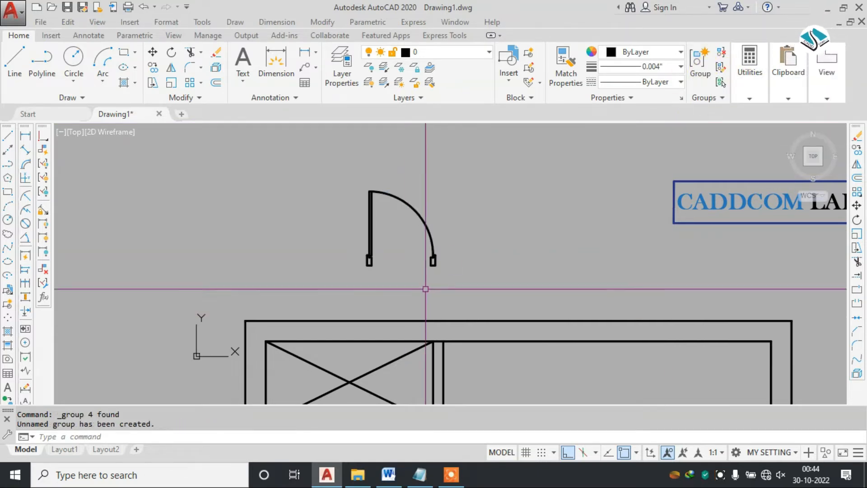
# Step: Turn on group selection so the door's parts are selected together, and clear the current selection
pyautogui.click(480, 178)
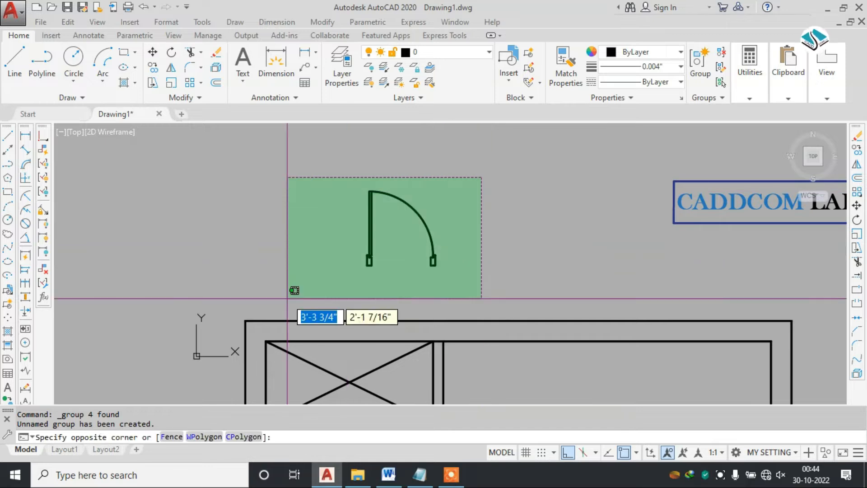
pyautogui.click(291, 288)
pyautogui.moveTo(732, 81)
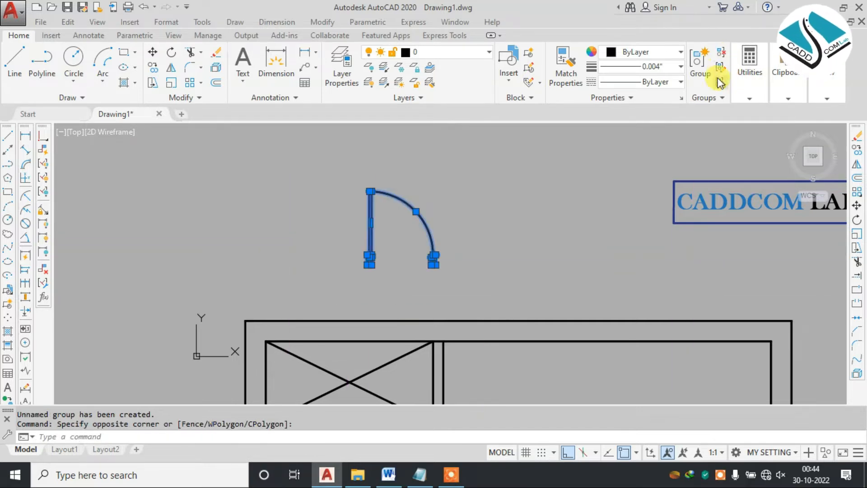
pyautogui.press('Escape')
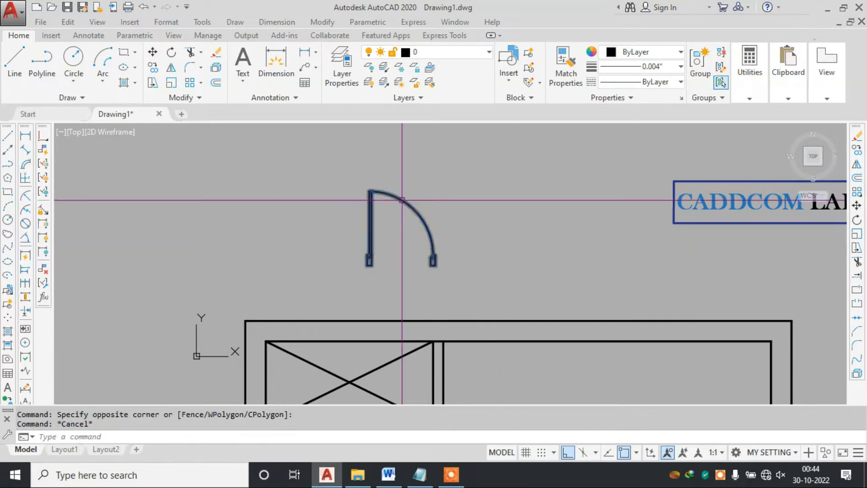
pyautogui.press('Escape')
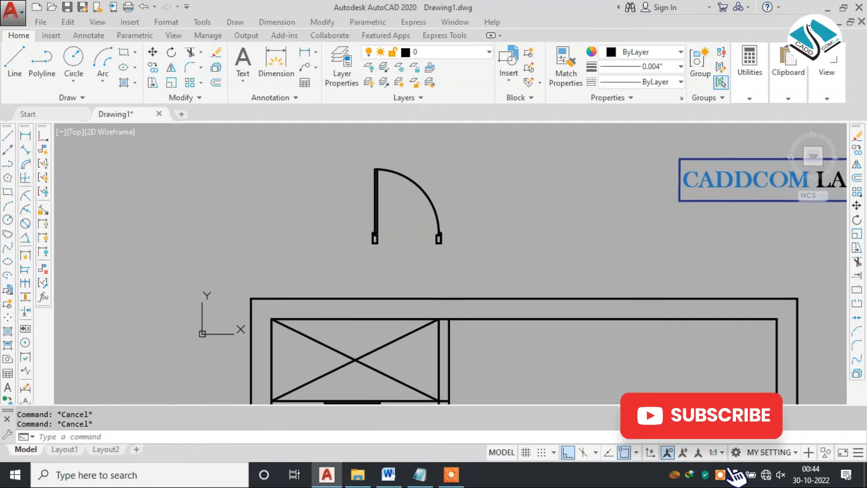
# Step: Copy the grouped door horizontally to the empty area left of the original
pyautogui.scroll(2, 422, 253)
pyautogui.click(454, 203)
pyautogui.click(397, 211)
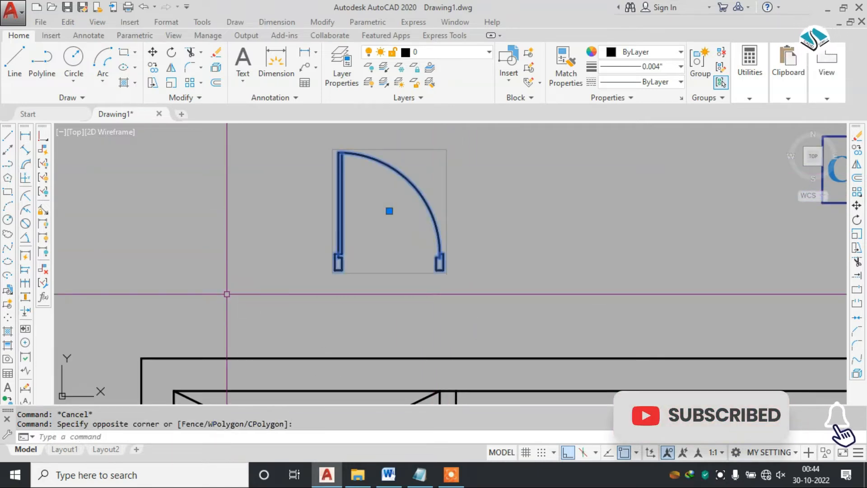
pyautogui.write('co')
pyautogui.press('Return')
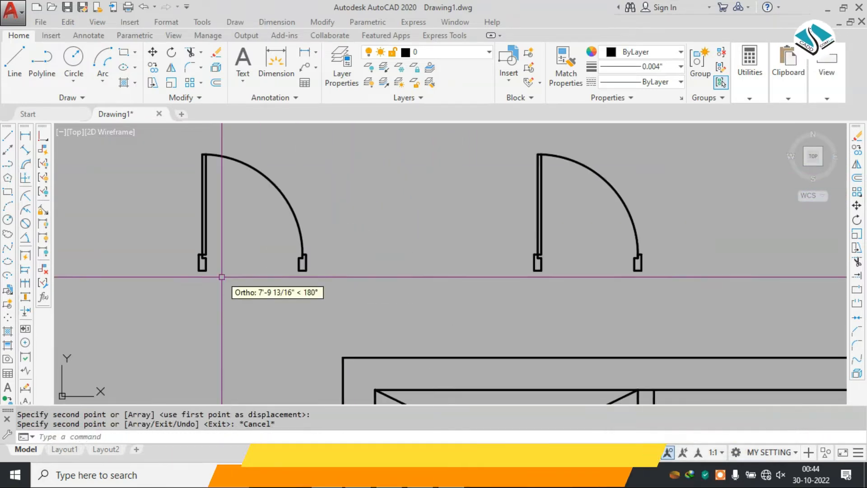
pyautogui.write('l')
pyautogui.press('Return')
pyautogui.moveTo(222, 277); pyautogui.dragTo(303, 254, button='middle')
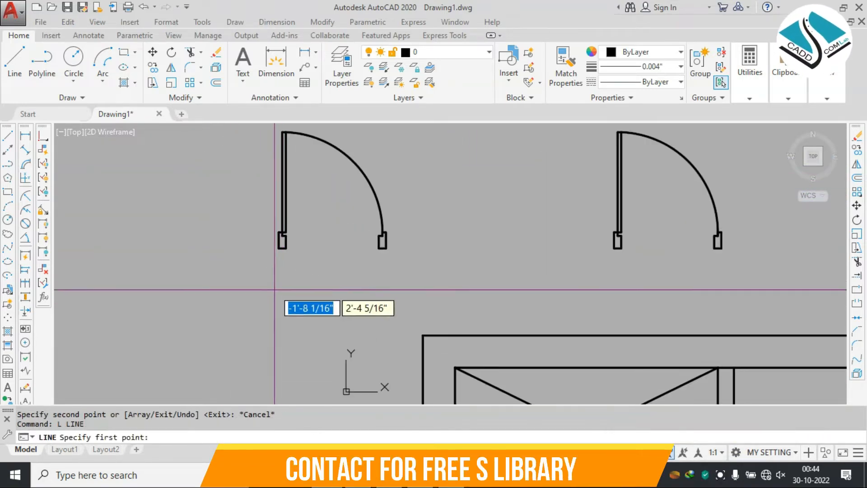
pyautogui.click(273, 300)
pyautogui.click(433, 300)
pyautogui.press('Escape')
pyautogui.press('Escape')
pyautogui.press('Escape')
pyautogui.click(394, 290)
pyautogui.click(335, 312)
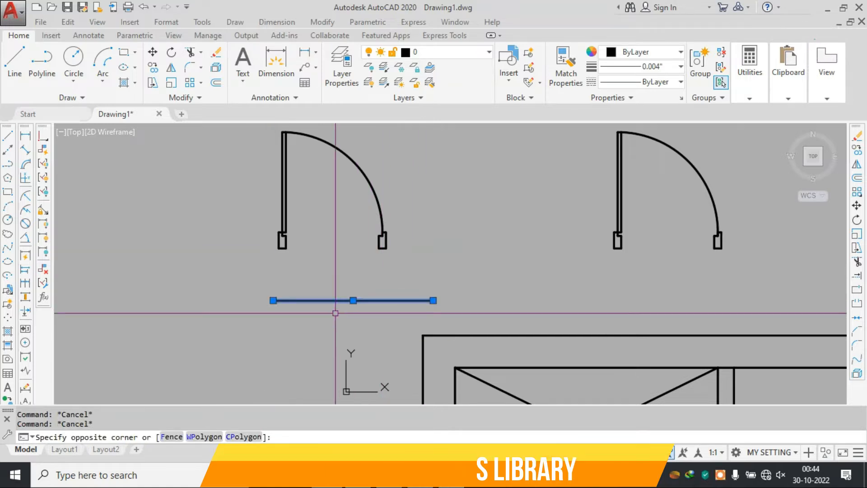
pyautogui.write('e')
pyautogui.press('Return')
# Step: Draw a horizontal line 3'6" long below the copied door as a width reference
pyautogui.write('l')
pyautogui.press('Return')
pyautogui.click(324, 305)
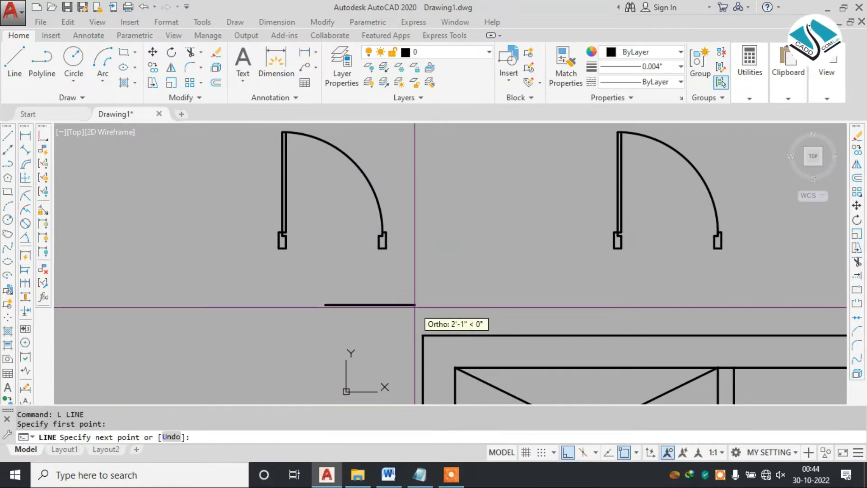
pyautogui.write("3'4")
pyautogui.write('6"')
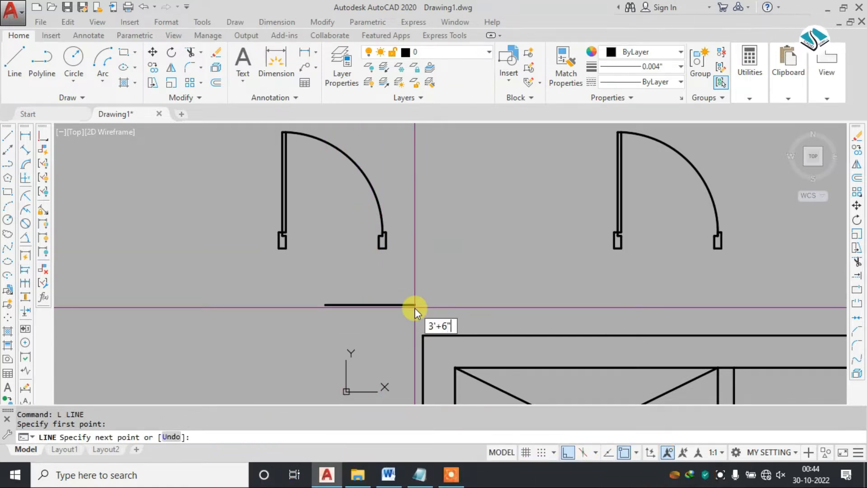
pyautogui.press('Return')
pyautogui.press('Escape')
pyautogui.write('3\'6"')
pyautogui.press('Return')
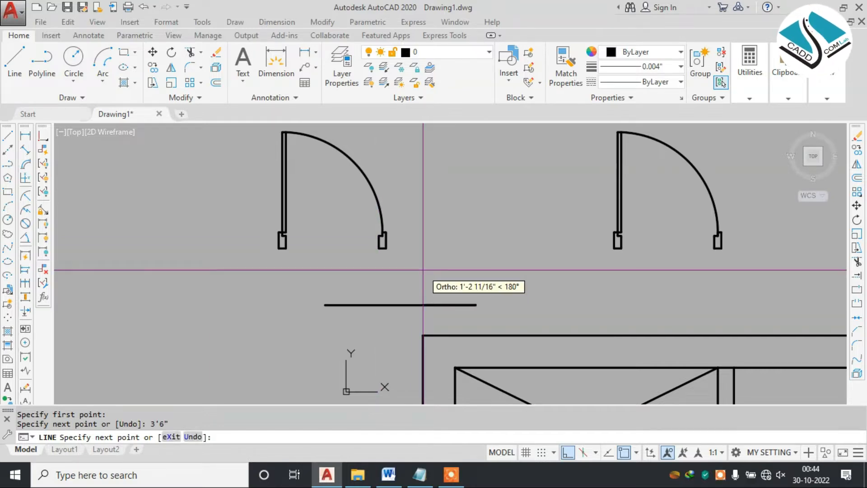
pyautogui.press('Escape')
# Step: Scale the copied door by reference from its left jamb's outer corner so its overall width matches the 3'6" line
pyautogui.click(389, 250)
pyautogui.write('sc')
pyautogui.press('Return')
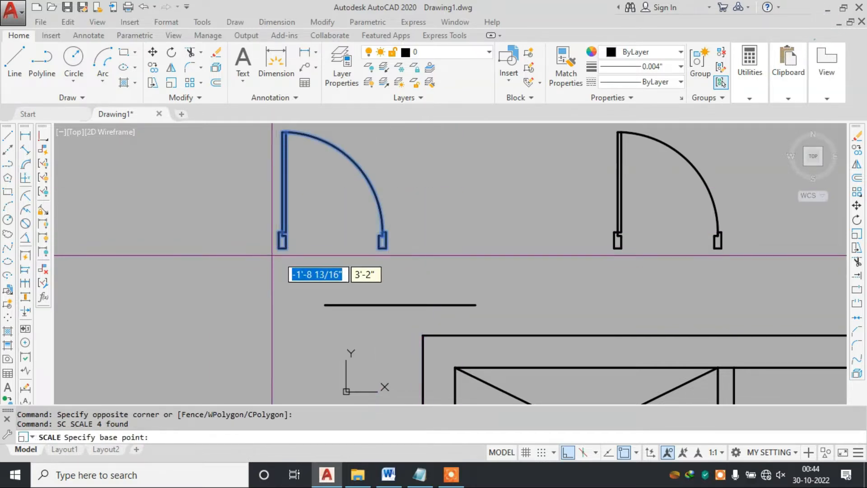
pyautogui.scroll(4, 280, 244)
pyautogui.click(277, 243)
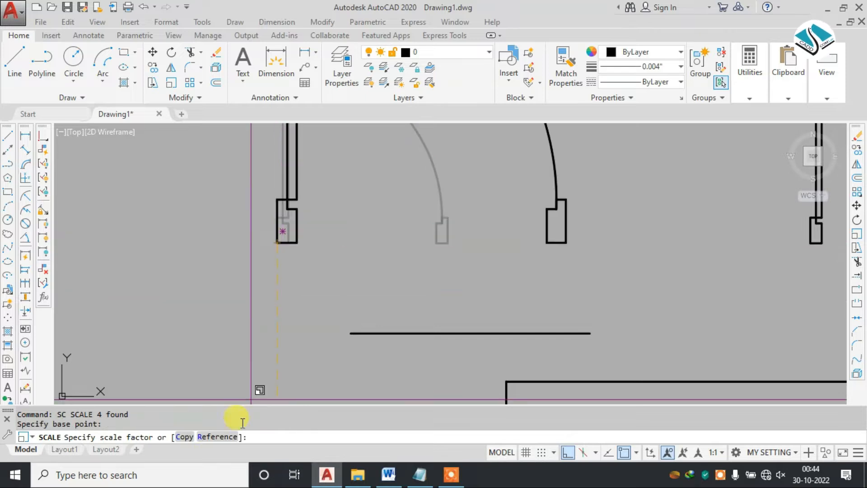
pyautogui.click(213, 438)
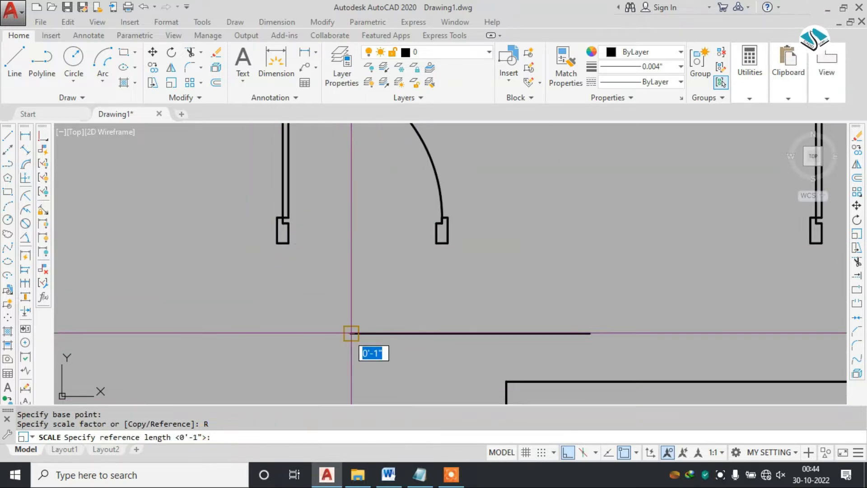
pyautogui.click(277, 243)
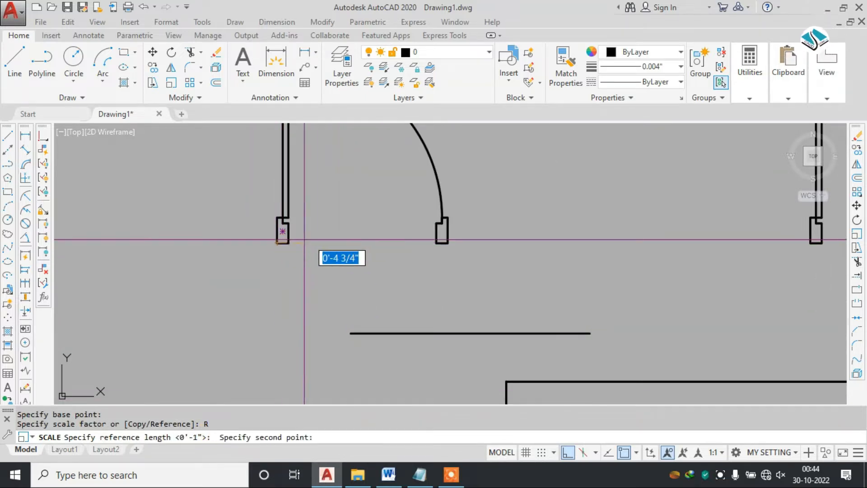
pyautogui.click(447, 243)
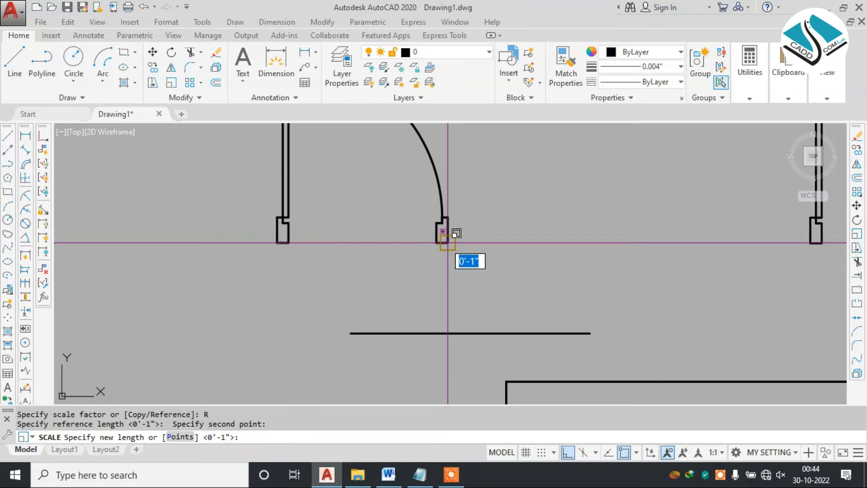
pyautogui.click(180, 435)
pyautogui.click(351, 334)
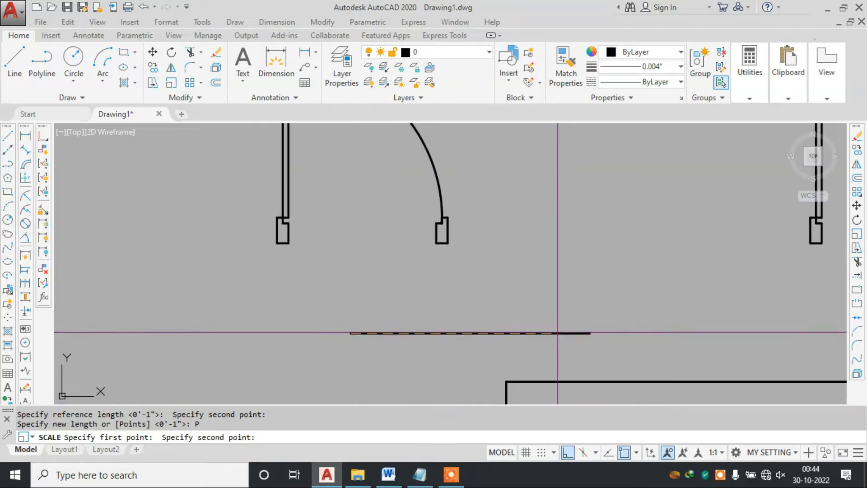
pyautogui.click(590, 334)
# Step: Erase the 3'6" reference line below the enlarged door
pyautogui.click(492, 299)
pyautogui.click(348, 357)
pyautogui.write('E')
pyautogui.press('Return')
# Step: Select the smaller door and turn off the display of lineweights in the drawing
pyautogui.scroll(-5, 345, 315)
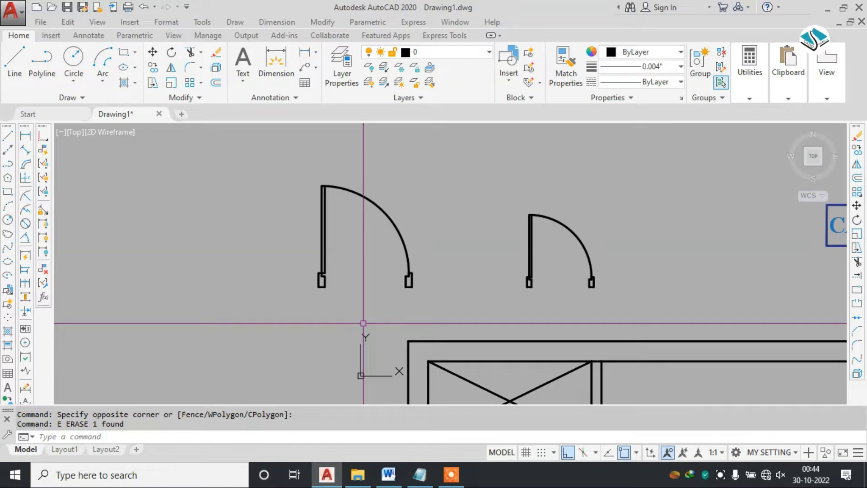
pyautogui.moveTo(356, 299); pyautogui.dragTo(321, 240, button='middle')
pyautogui.scroll(-3, 438, 266)
pyautogui.moveTo(438, 266); pyautogui.dragTo(427, 242, button='middle')
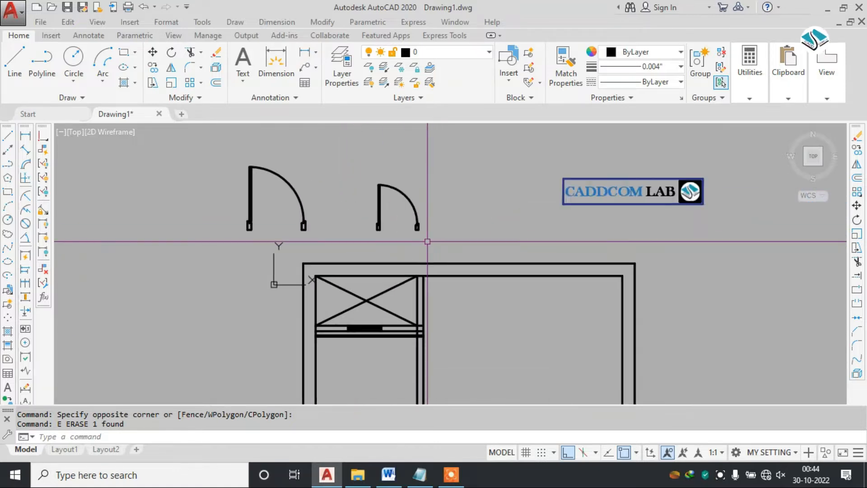
pyautogui.scroll(2, 427, 241)
pyautogui.click(439, 161)
pyautogui.click(325, 225)
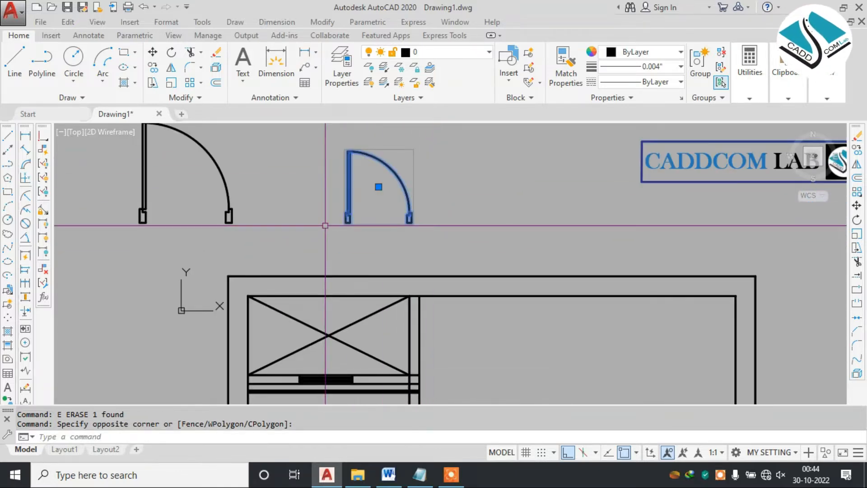
pyautogui.write('LW')
pyautogui.press('Return')
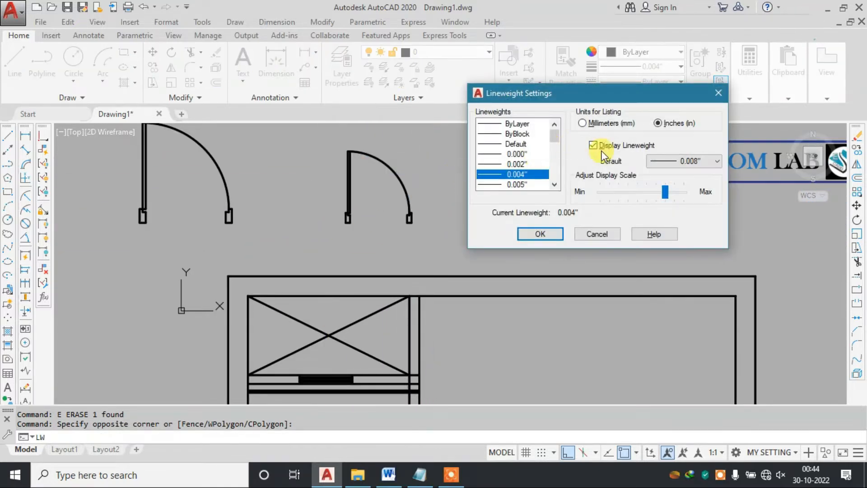
pyautogui.click(543, 232)
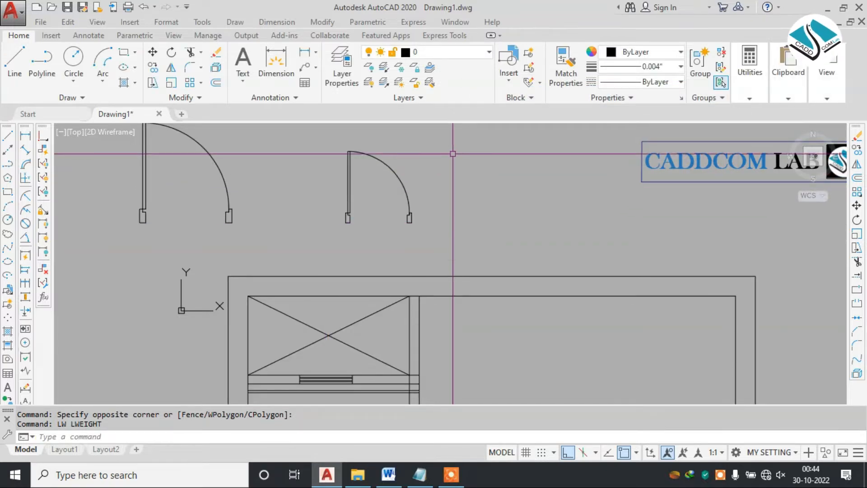
# Step: Rotate the smaller door 90° about a point just beside its right jamb
pyautogui.write('ro')
pyautogui.press('Return')
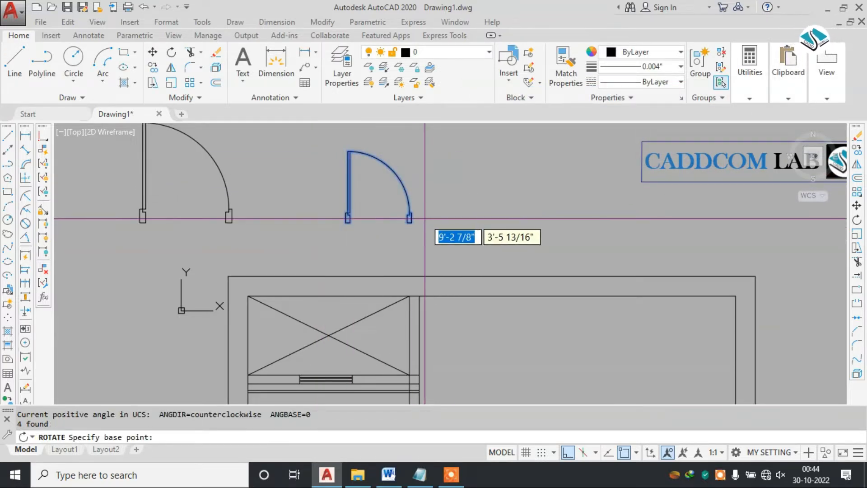
pyautogui.click(424, 221)
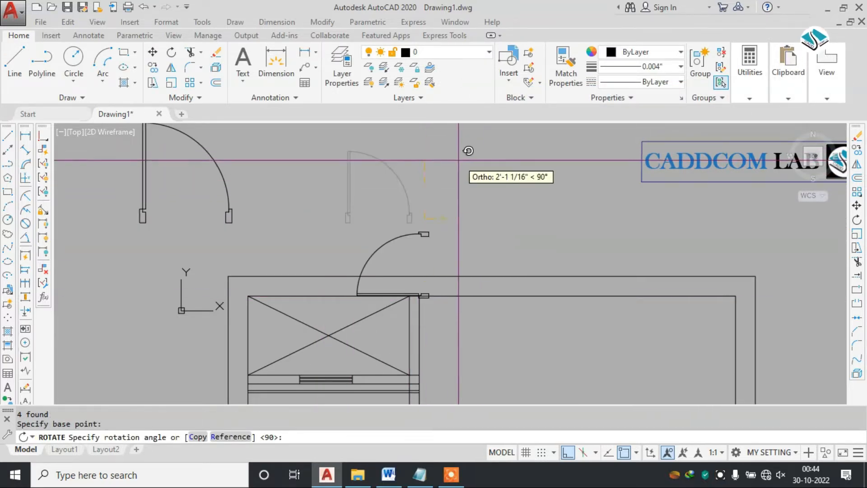
pyautogui.click(439, 150)
# Step: Mirror the rotated door upward across a horizontal line above it, and erase the lower original
pyautogui.click(448, 185)
pyautogui.click(367, 268)
pyautogui.write('MI')
pyautogui.press('Return')
pyautogui.click(407, 226)
pyautogui.click(441, 226)
pyautogui.press('Return')
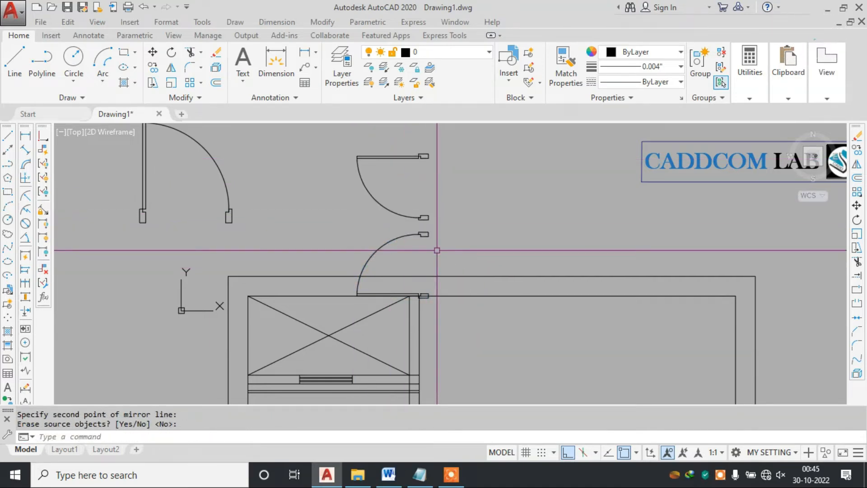
pyautogui.click(397, 246)
pyautogui.click(339, 254)
pyautogui.write('E')
pyautogui.press('Return')
# Step: Move the mirrored door by its upper jamb's outer corner onto the vertical partition, at the lower line beneath the crossed room
pyautogui.scroll(-2, 382, 250)
pyautogui.moveTo(382, 252); pyautogui.dragTo(380, 227, button='middle')
pyautogui.click(438, 170)
pyautogui.click(346, 213)
pyautogui.write('M')
pyautogui.press('Return')
pyautogui.scroll(5, 398, 159)
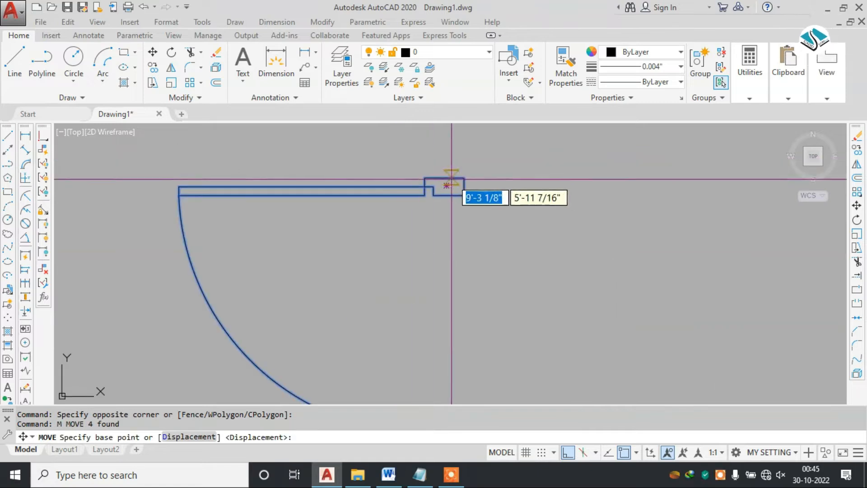
pyautogui.click(465, 178)
pyautogui.scroll(-5, 461, 170)
pyautogui.moveTo(441, 312); pyautogui.dragTo(441, 154, button='middle')
pyautogui.scroll(5, 435, 221)
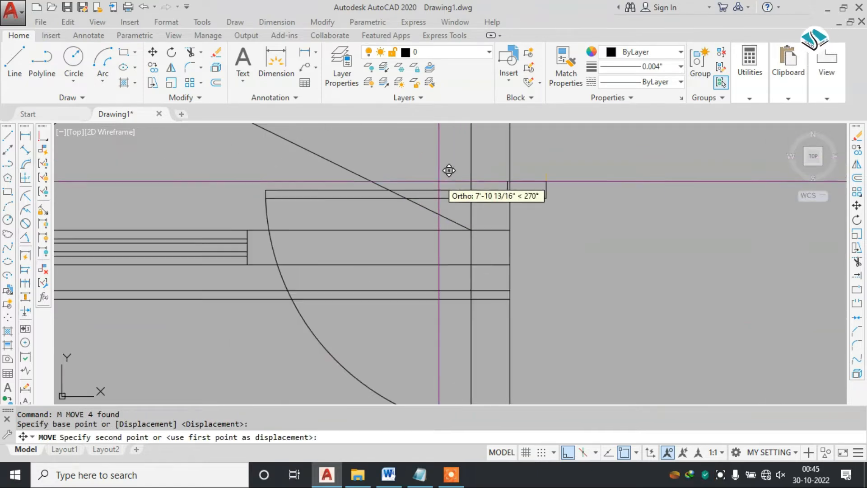
pyautogui.click(506, 296)
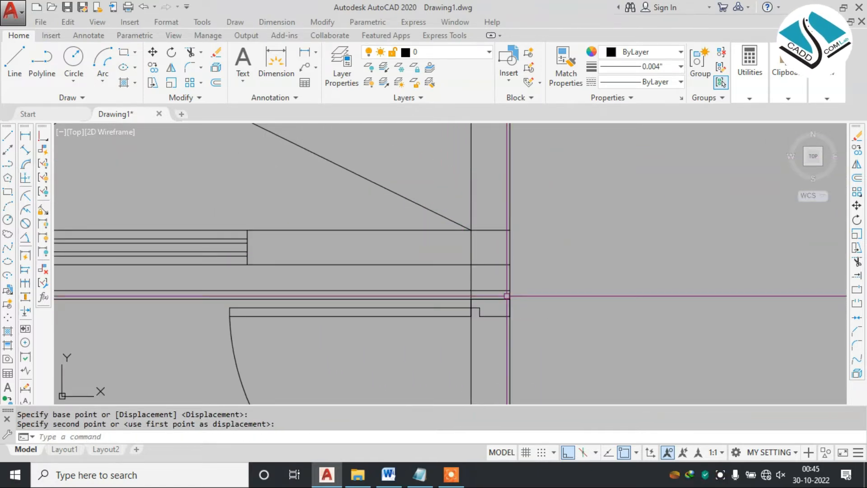
pyautogui.press('Escape')
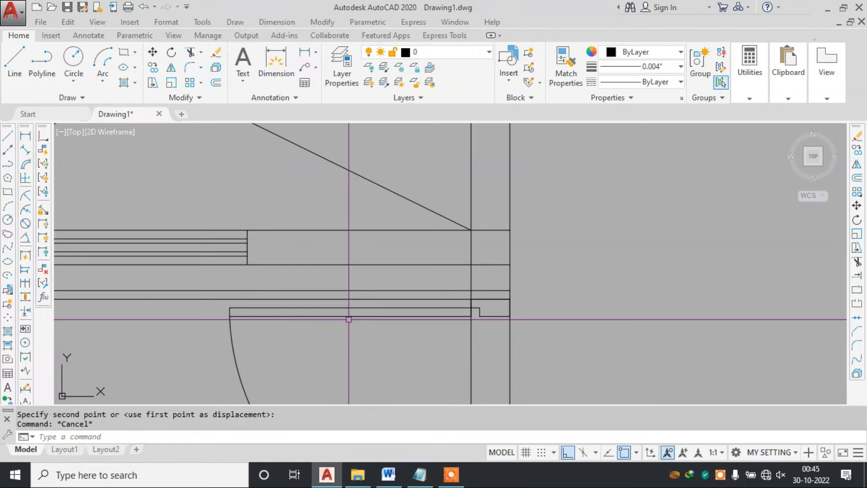
# Step: Trim the two vertical partition lines between the door jambs to open the doorway
pyautogui.write('r')
pyautogui.press('Escape')
pyautogui.write('tr')
pyautogui.press('space')
pyautogui.press('space')
pyautogui.moveTo(384, 326); pyautogui.dragTo(380, 208, button='middle')
pyautogui.click(614, 279)
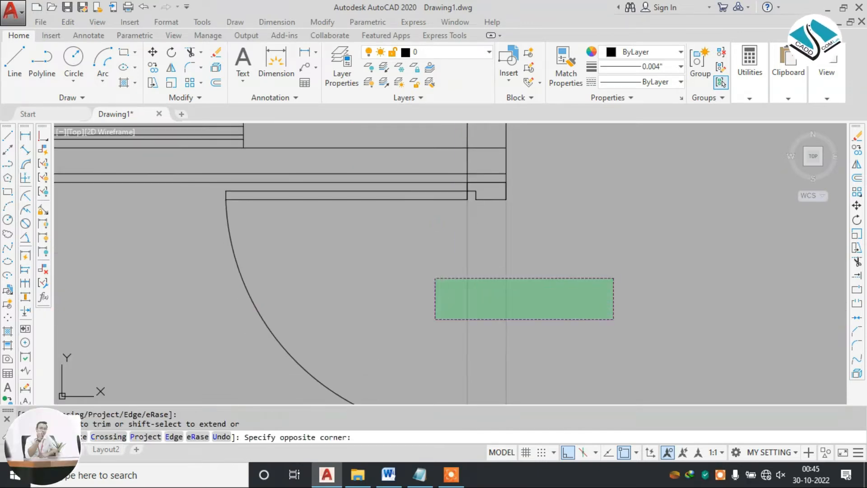
pyautogui.click(435, 320)
pyautogui.scroll(-2, 435, 319)
pyautogui.click(233, 220)
pyautogui.press('Escape')
pyautogui.scroll(3, 411, 232)
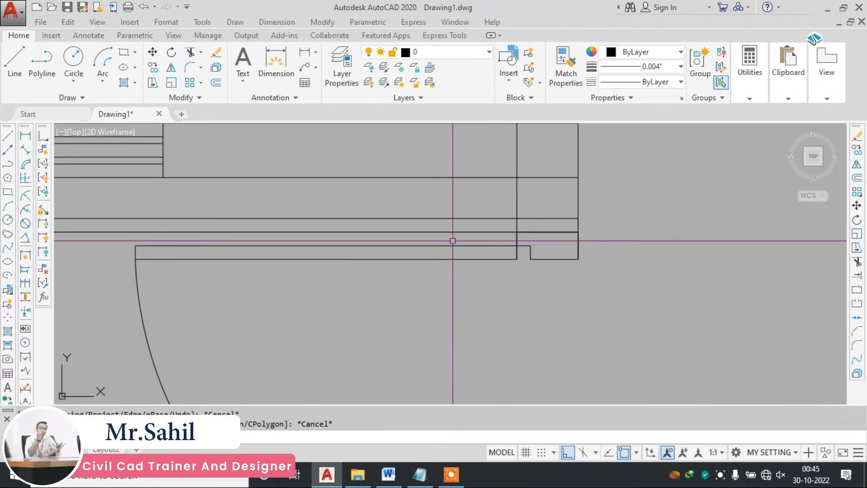
# Step: Erase the two horizontal guide lines just above the placed door
pyautogui.click(411, 216)
pyautogui.click(396, 239)
pyautogui.write('e')
pyautogui.press('space')
# Step: Draw a short horizontal line across the vertical partition at its midpoint beside the crossed room
pyautogui.scroll(-3, 476, 208)
pyautogui.scroll(-2, 514, 226)
pyautogui.moveTo(551, 286); pyautogui.dragTo(530, 254, button='middle')
pyautogui.scroll(-2, 532, 251)
pyautogui.scroll(-2, 556, 236)
pyautogui.moveTo(557, 225); pyautogui.dragTo(423, 213, button='middle')
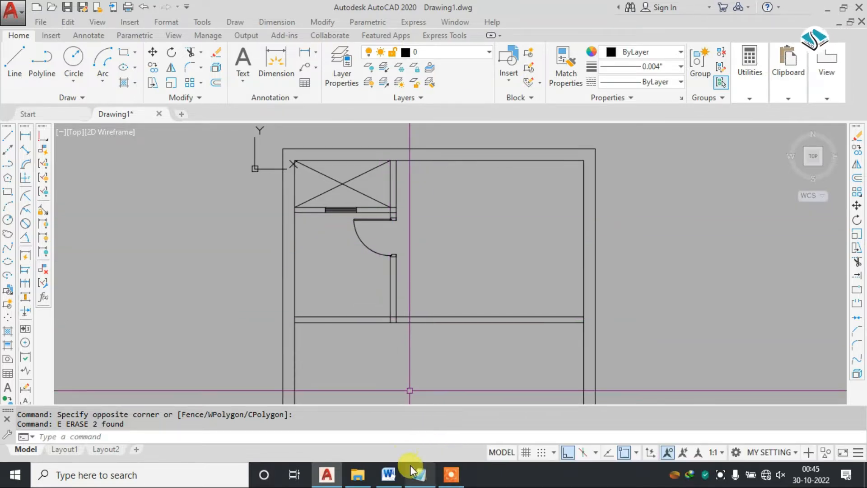
pyautogui.scroll(2, 377, 167)
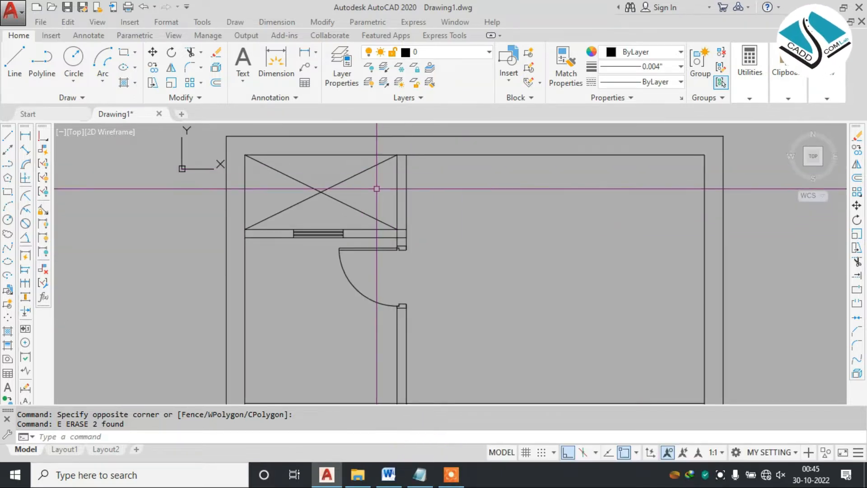
pyautogui.write('l')
pyautogui.press('Return')
pyautogui.scroll(2, 391, 192)
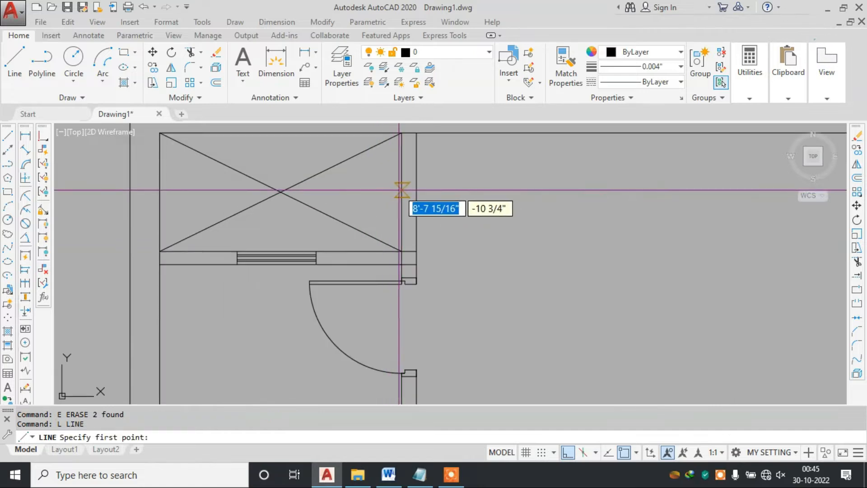
pyautogui.click(401, 187)
pyautogui.click(416, 187)
pyautogui.press('Escape')
pyautogui.press('Escape')
pyautogui.press('Escape')
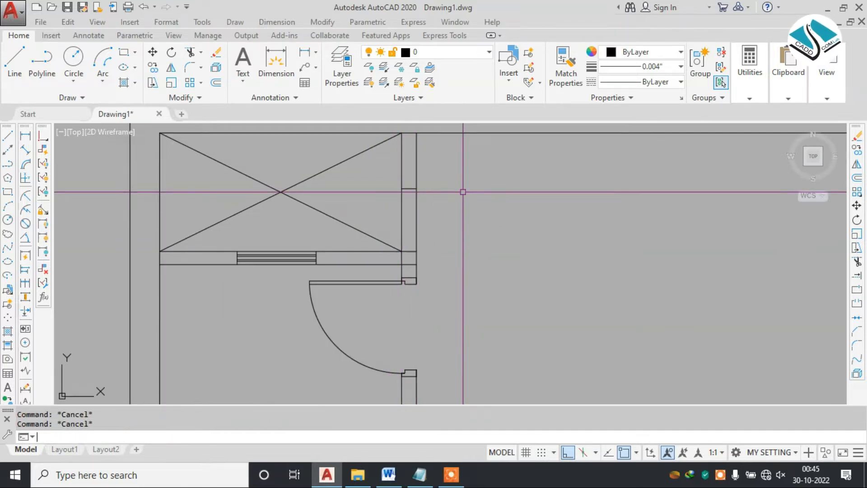
pyautogui.write('o')
pyautogui.press('Return')
pyautogui.write("1.5'")
pyautogui.press('Return')
pyautogui.scroll(2, 409, 203)
pyautogui.click(410, 179)
pyautogui.click(410, 180)
pyautogui.click(224, 436)
pyautogui.press('Escape')
# Step: Offset the short line across the partition by 1' both upward and downward to mark the window ends
pyautogui.write('o')
pyautogui.press('Return')
pyautogui.write("1'")
pyautogui.press('Return')
pyautogui.click(409, 181)
pyautogui.click(408, 186)
pyautogui.click(408, 177)
pyautogui.click(412, 158)
pyautogui.scroll(-2, 405, 205)
pyautogui.press('Escape')
# Step: Draw a vertical line joining the midpoints of the two window end lines, and erase the short middle line
pyautogui.write('l')
pyautogui.press('Return')
pyautogui.scroll(2, 396, 173)
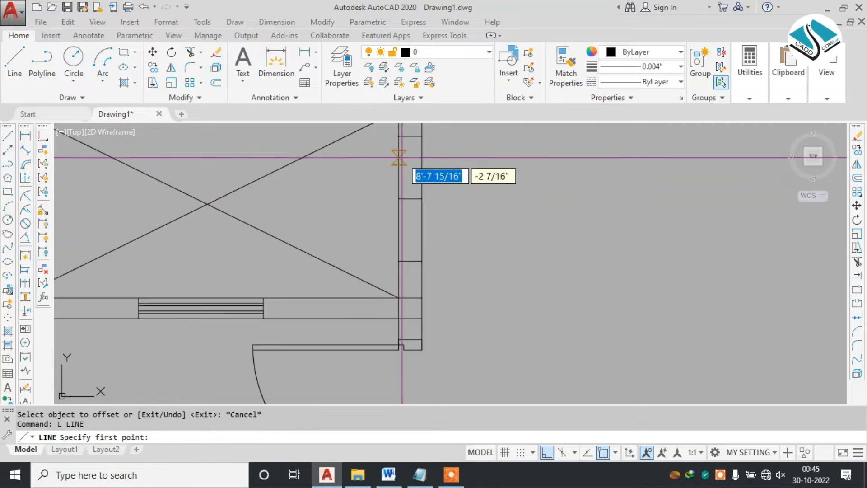
pyautogui.click(410, 136)
pyautogui.press('Escape')
pyautogui.click(379, 178)
pyautogui.click(428, 207)
pyautogui.write('e')
pyautogui.press('Return')
pyautogui.moveTo(416, 186); pyautogui.dragTo(409, 206, button='middle')
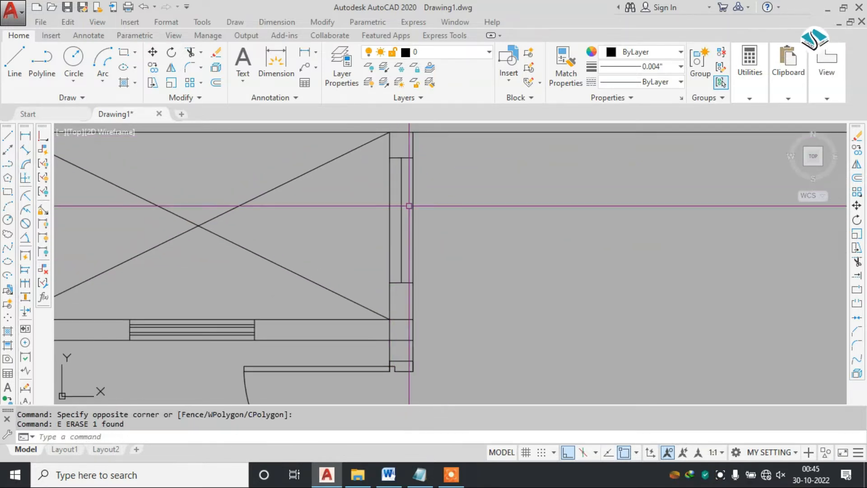
# Step: Offset the window's vertical centre line by 1" to both sides
pyautogui.write('1')
pyautogui.press('Return')
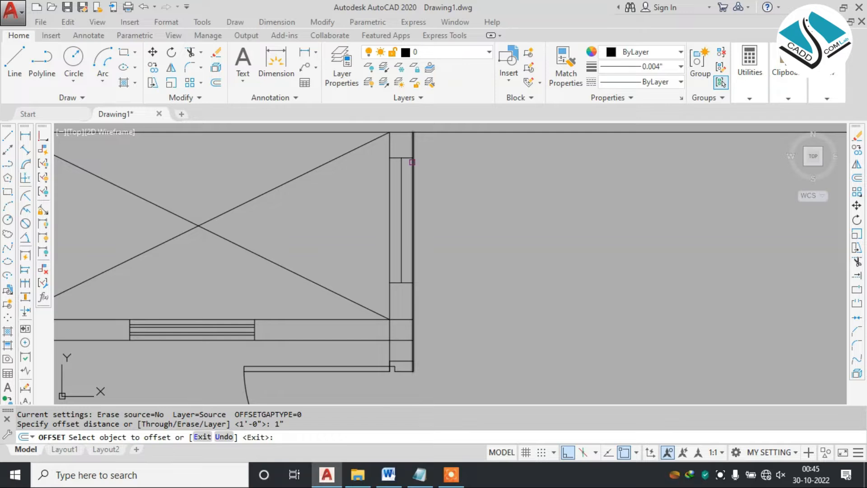
pyautogui.scroll(2, 412, 162)
pyautogui.click(394, 179)
pyautogui.click(389, 184)
pyautogui.scroll(3, 390, 186)
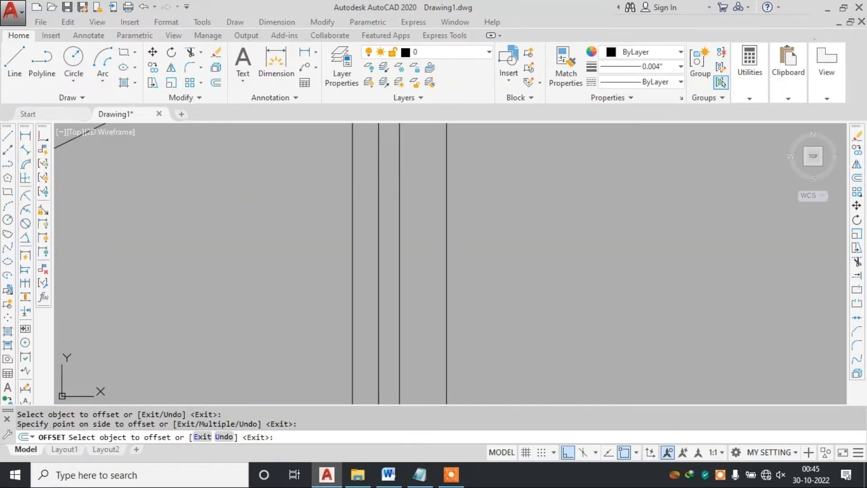
# Step: Offset the window's vertical centre line by 0.5" to add an inner window line
pyautogui.press('Escape')
pyautogui.write('o')
pyautogui.press('Return')
pyautogui.write('0')
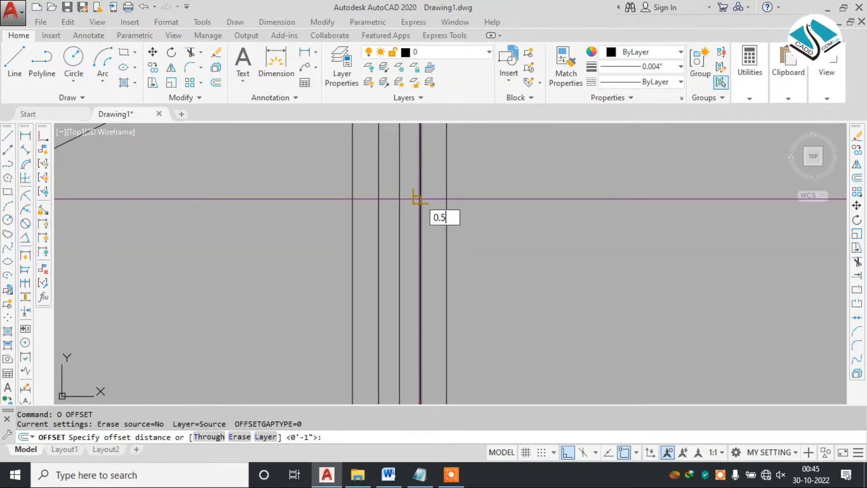
pyautogui.write('.5')
pyautogui.press('Return')
pyautogui.scroll(3, 411, 201)
pyautogui.click(377, 217)
pyautogui.click(333, 213)
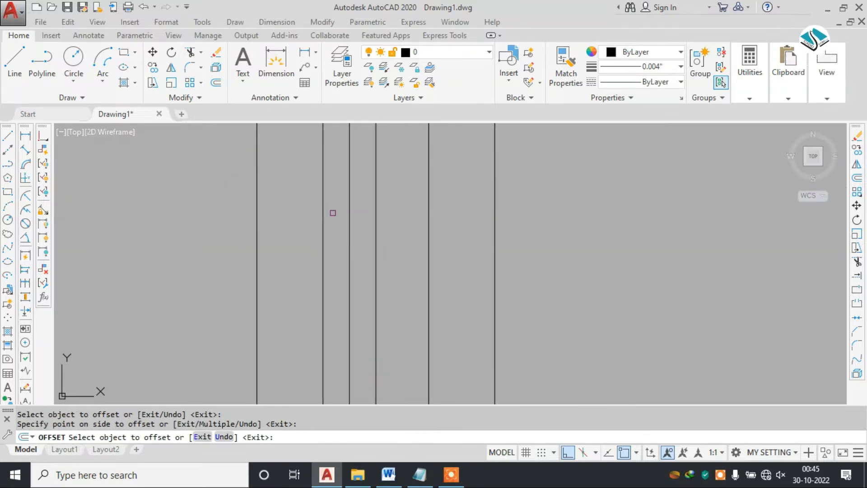
pyautogui.press('Escape')
# Step: Erase the vertical centre line of the partition window
pyautogui.click(377, 242)
pyautogui.write('e')
pyautogui.press('Return')
pyautogui.scroll(3, 384, 203)
pyautogui.scroll(-2, 415, 217)
pyautogui.moveTo(447, 286)
pyautogui.mouseDown(button='middle')
pyautogui.moveTo(410, 238)
pyautogui.moveTo(417, 229)
pyautogui.mouseUp(button='middle')
pyautogui.scroll(-2, 412, 236)
pyautogui.scroll(-3, 414, 226)
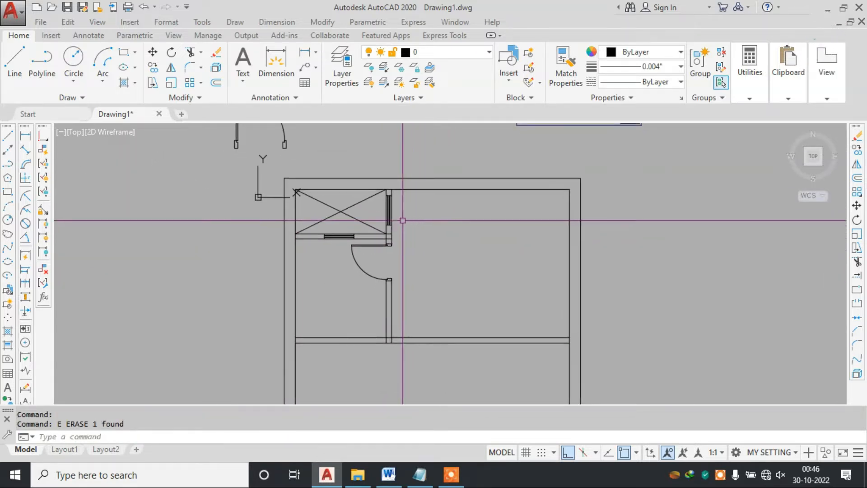
pyautogui.scroll(2, 402, 207)
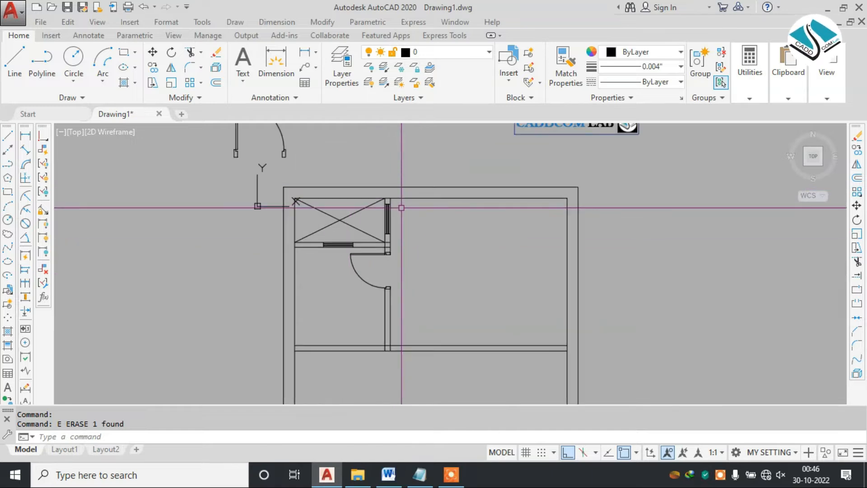
# Step: Examine the reference floor plan in Word for the layout and sizes of the toilet, lobby and puja room below the bedroom
pyautogui.scroll(-4, 372, 208)
pyautogui.scroll(4, 376, 231)
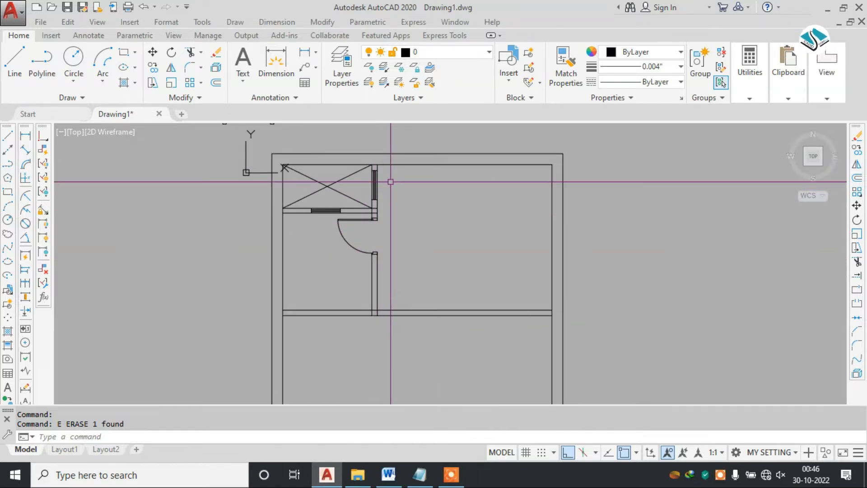
pyautogui.moveTo(393, 185); pyautogui.dragTo(426, 192, button='middle')
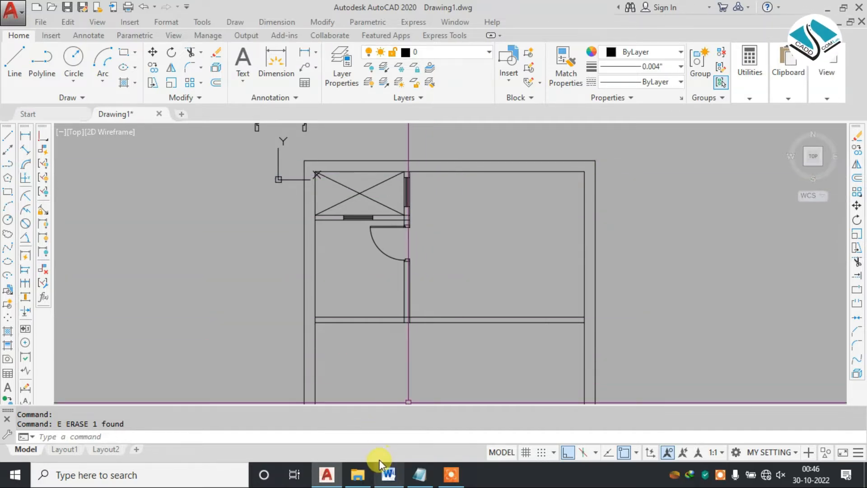
pyautogui.click(388, 473)
pyautogui.scroll(-1, 305, 287)
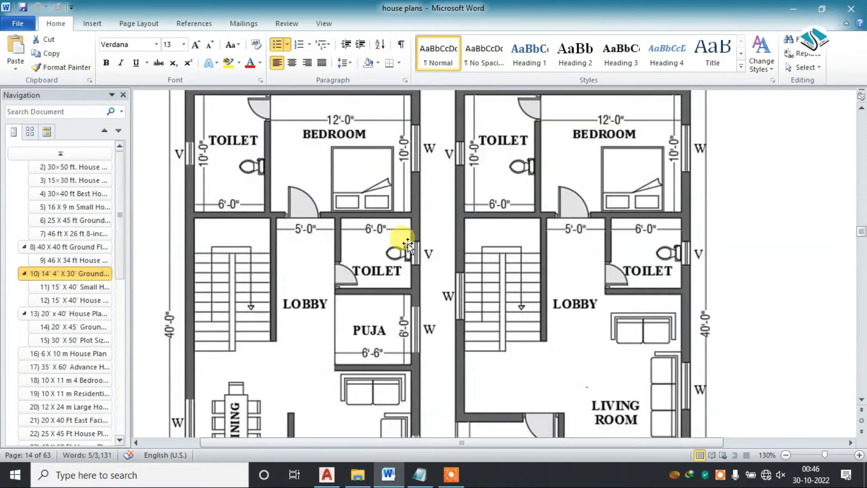
pyautogui.scroll(1, 345, 240)
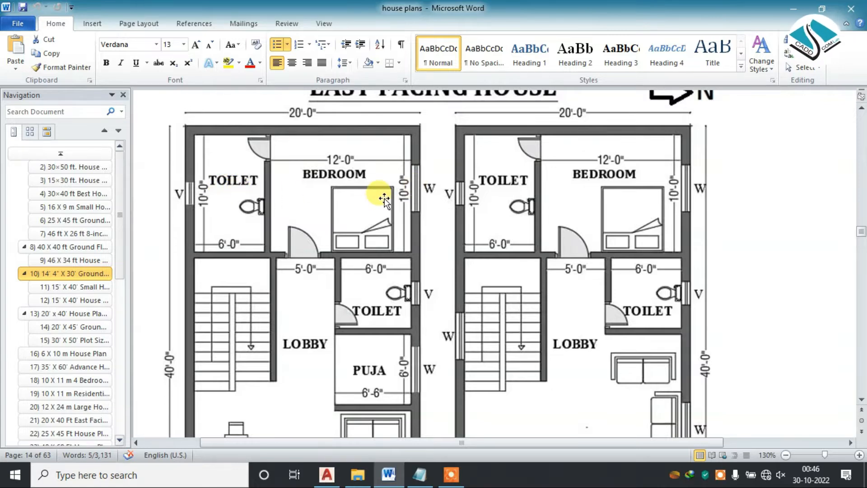
pyautogui.scroll(-1, 384, 198)
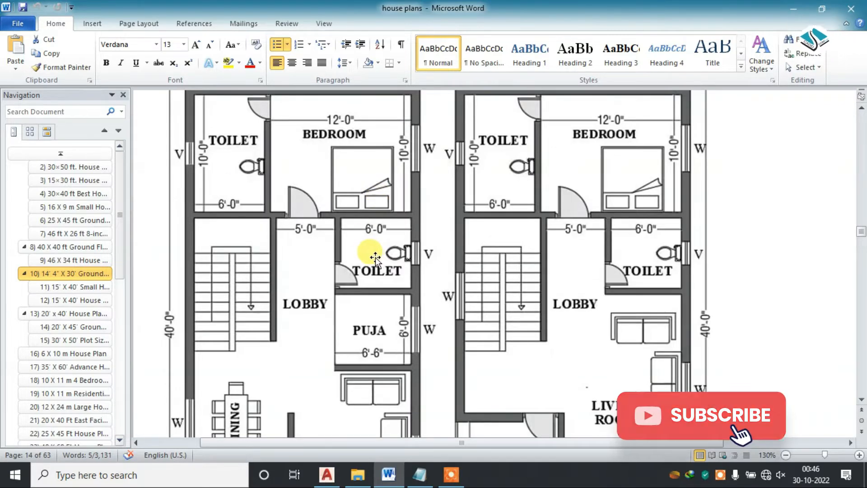
pyautogui.scroll(-1, 375, 257)
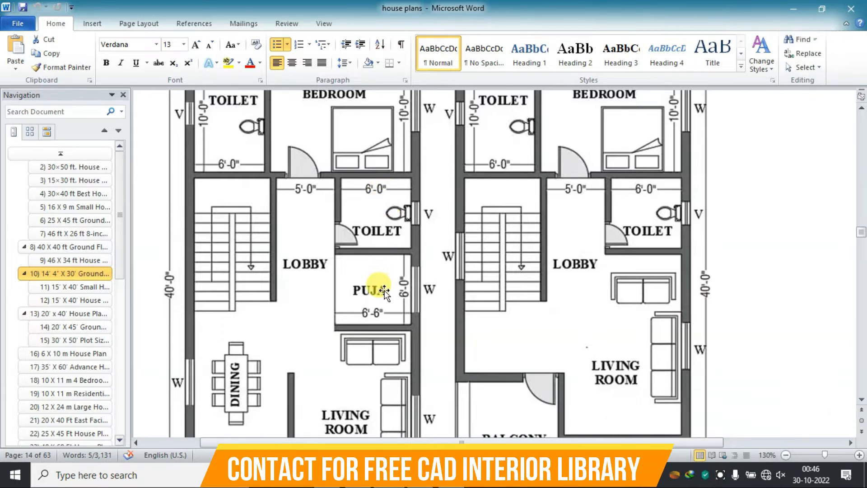
pyautogui.keyDown('ctrl'); pyautogui.scroll(-5, 385, 292); pyautogui.keyUp('ctrl')
pyautogui.keyDown('ctrl'); pyautogui.scroll(5, 387, 332); pyautogui.keyUp('ctrl')
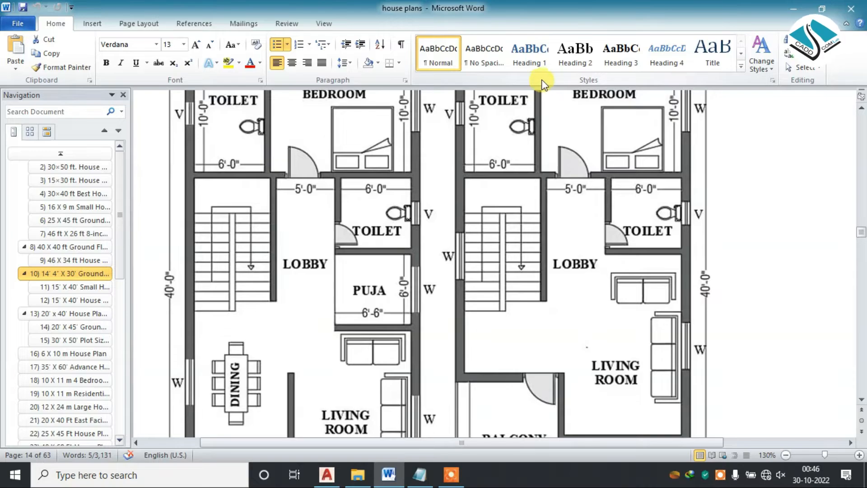
pyautogui.click(789, 10)
# Step: Offset the lower line of the bedroom wall 6' downward and the east wall's inner line 6' inward to outline the second toilet
pyautogui.moveTo(477, 319); pyautogui.dragTo(448, 211, button='middle')
pyautogui.press('Escape')
pyautogui.write('o')
pyautogui.press('Return')
pyautogui.write("6'")
pyautogui.press('Return')
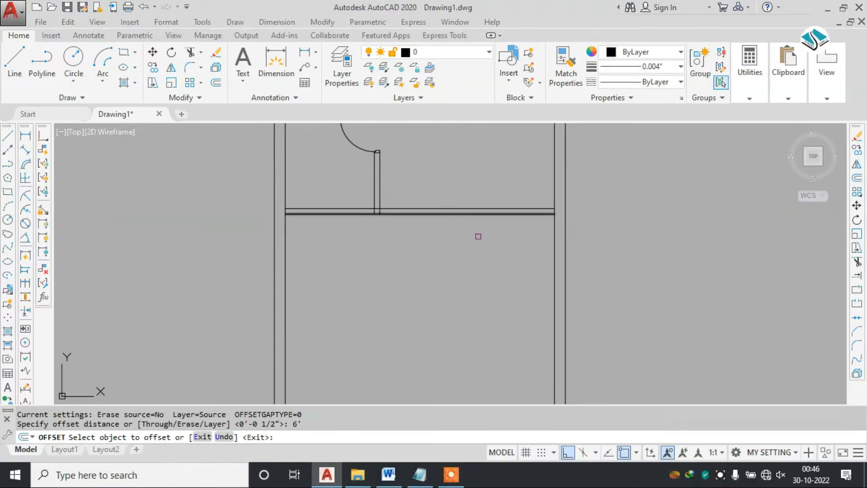
pyautogui.moveTo(478, 236); pyautogui.dragTo(468, 190, button='middle')
pyautogui.click(465, 184)
pyautogui.click(498, 253)
# Step: Offset the second toilet's vertical and lower boundary lines 4" outward to give its walls thickness
pyautogui.press('Escape')
pyautogui.write('o')
pyautogui.press('Return')
pyautogui.press('Return')
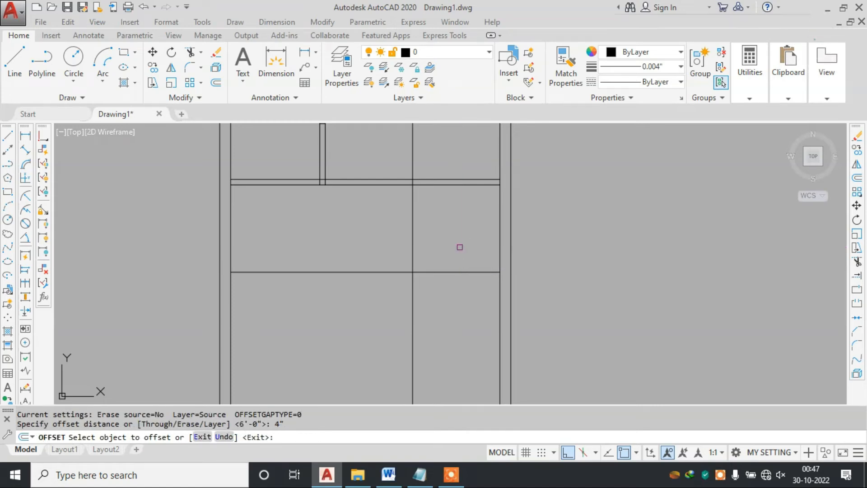
pyautogui.click(413, 228)
pyautogui.click(389, 229)
pyautogui.click(444, 273)
pyautogui.click(445, 277)
# Step: Trim the overshooting wall lines around the second toilet so only its two partition walls remain
pyautogui.press('Escape')
pyautogui.write('tr')
pyautogui.press('Return')
pyautogui.click(348, 293)
pyautogui.click(449, 322)
pyautogui.click(397, 338)
pyautogui.click(437, 145)
pyautogui.click(391, 158)
pyautogui.scroll(-4, 396, 256)
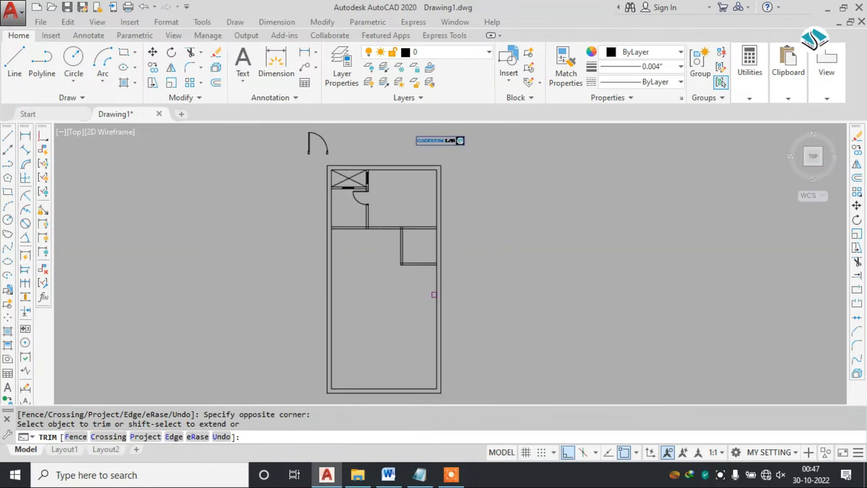
pyautogui.press('Escape')
# Step: Check the toilet door's position in the Word plan, and offset the inner line of the toilet's lower wall 6" upward
pyautogui.scroll(4, 420, 262)
pyautogui.click(389, 475)
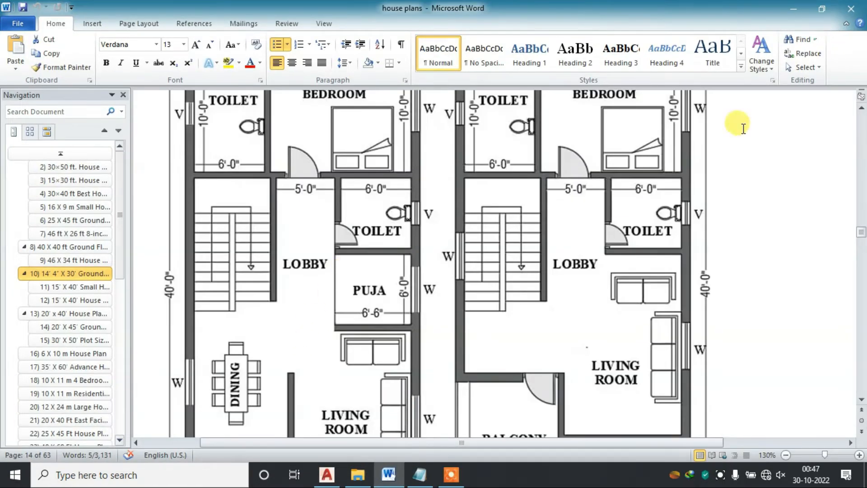
pyautogui.click(798, 5)
pyautogui.scroll(3, 367, 262)
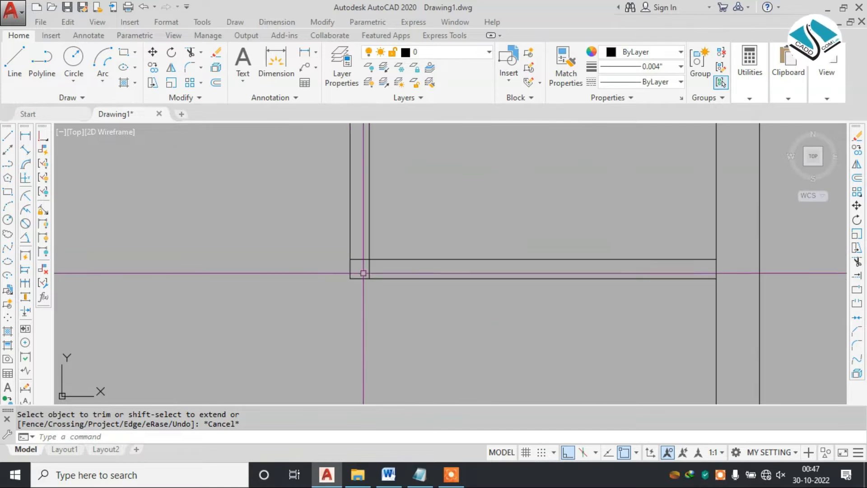
pyautogui.press('Escape')
pyautogui.write('o')
pyautogui.press('Return')
pyautogui.write('6"')
pyautogui.press('Return')
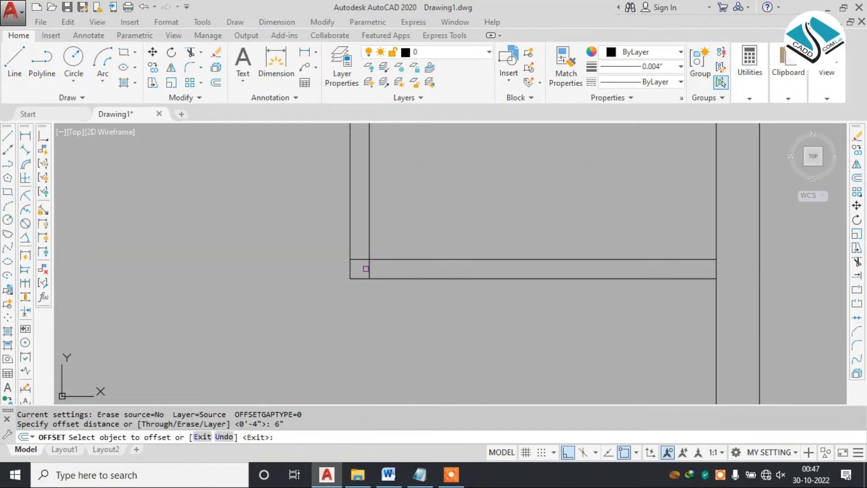
pyautogui.click(385, 262)
pyautogui.click(400, 190)
pyautogui.scroll(-3, 406, 253)
pyautogui.press('Escape')
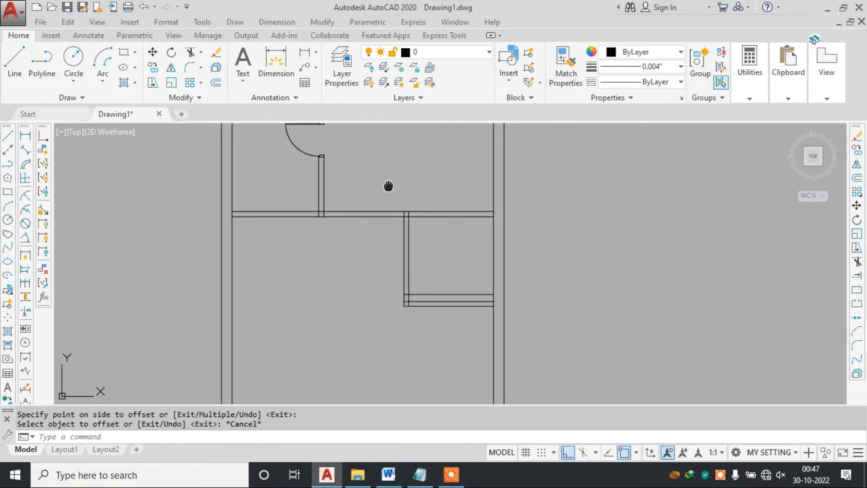
# Step: Copy the upper toilet's door, with Ortho off, to the free space beside the second toilet
pyautogui.scroll(-3, 371, 272)
pyautogui.click(322, 267)
pyautogui.write('CO')
pyautogui.press('Return')
pyautogui.click(322, 267)
pyautogui.moveTo(414, 328); pyautogui.dragTo(390, 166, button='middle')
pyautogui.scroll(-2, 390, 166)
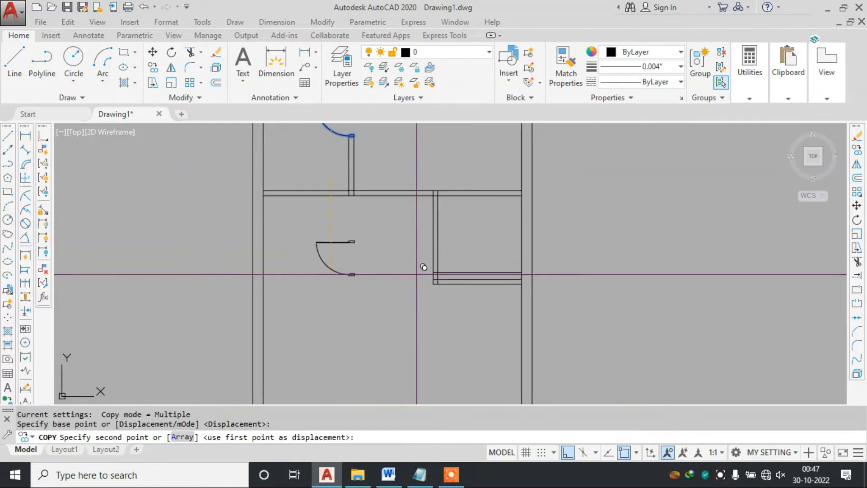
pyautogui.click(568, 450)
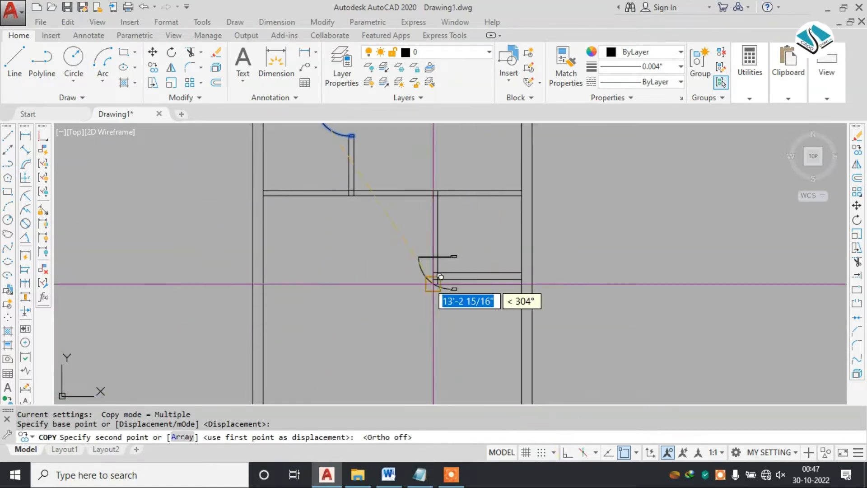
pyautogui.scroll(2, 431, 282)
pyautogui.click(339, 281)
pyautogui.press('Escape')
# Step: Mirror the copied door about a vertical line with Ortho on, keeping the source door
pyautogui.click(395, 226)
pyautogui.click(305, 322)
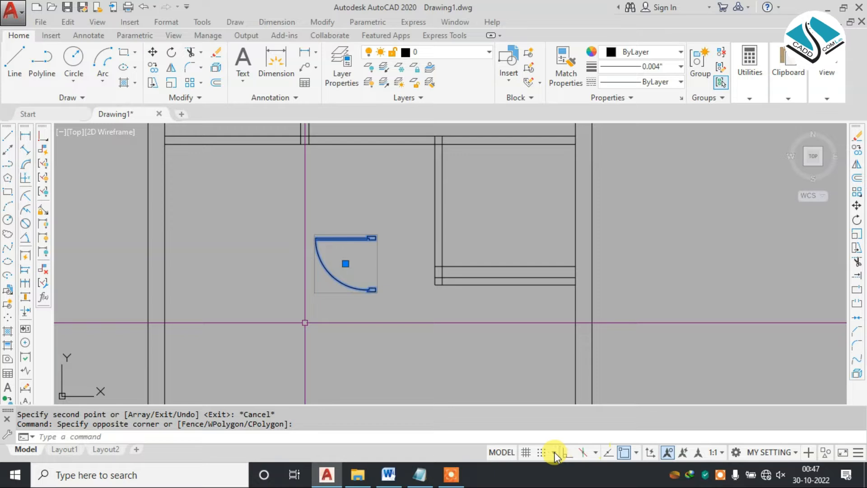
pyautogui.click(568, 454)
pyautogui.scroll(2, 391, 272)
pyautogui.write('MI')
pyautogui.press('Return')
pyautogui.click(369, 149)
pyautogui.click(370, 294)
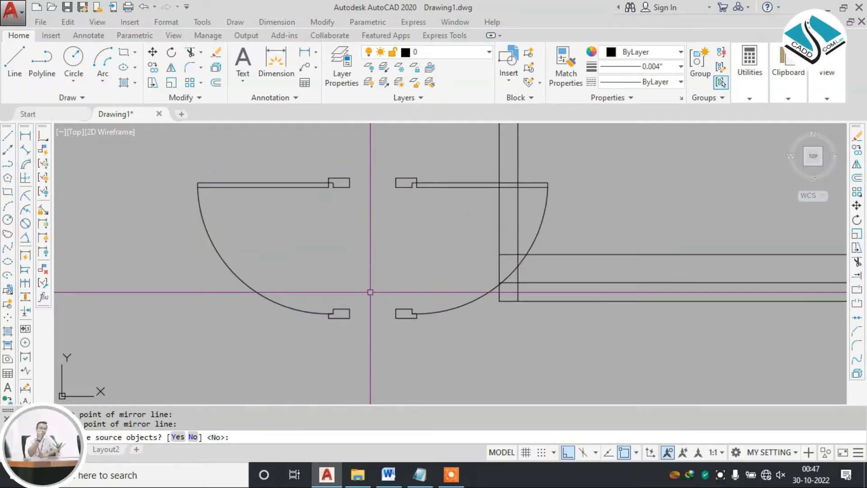
pyautogui.press('Return')
# Step: Erase the unmirrored door copy beside the second toilet
pyautogui.scroll(-2, 389, 260)
pyautogui.moveTo(389, 253); pyautogui.dragTo(367, 277, button='middle')
pyautogui.click(340, 219)
pyautogui.click(300, 270)
pyautogui.press('Delete')
# Step: Move the mirrored door by its lower frame corner to where the 6" guide line meets the toilet's partition wall
pyautogui.click(402, 213)
pyautogui.click(323, 302)
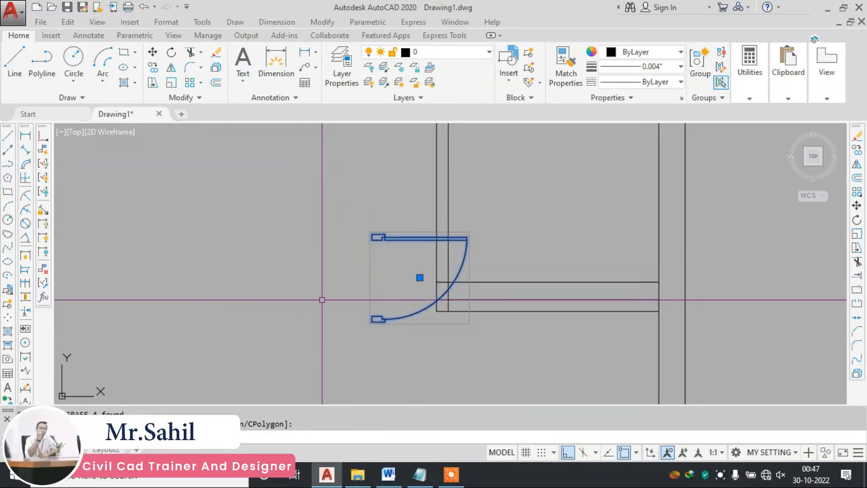
pyautogui.write('m')
pyautogui.press('Return')
pyautogui.scroll(3, 368, 323)
pyautogui.click(378, 312)
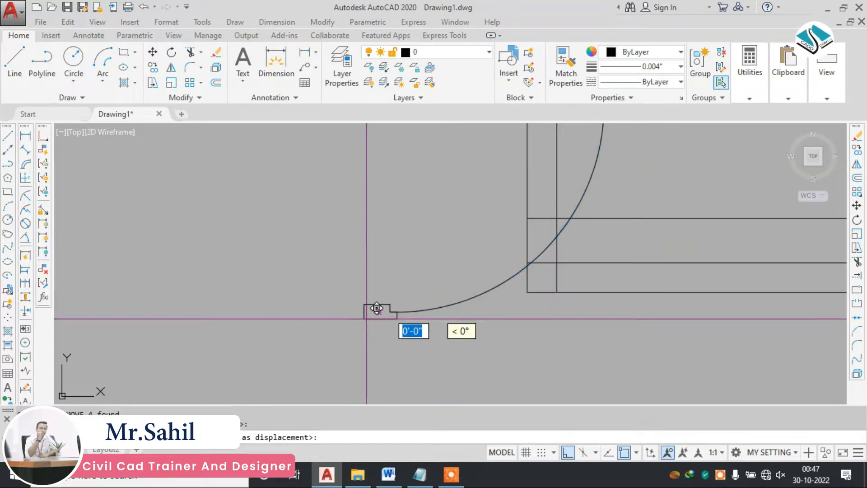
pyautogui.click(527, 218)
pyautogui.scroll(-2, 515, 228)
pyautogui.moveTo(535, 188); pyautogui.dragTo(427, 283, button='middle')
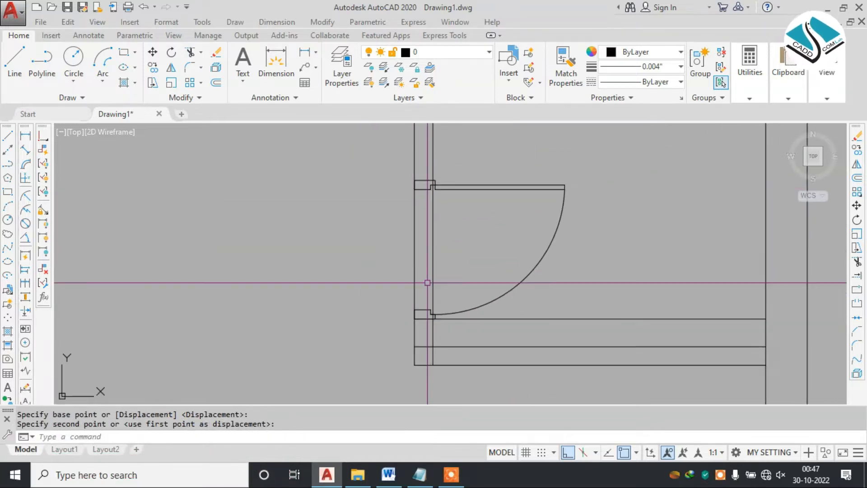
# Step: Trim the partition wall lines between the second toilet's door frames to open the doorway
pyautogui.press('Return')
pyautogui.click(457, 243)
pyautogui.click(333, 264)
pyautogui.scroll(-2, 342, 243)
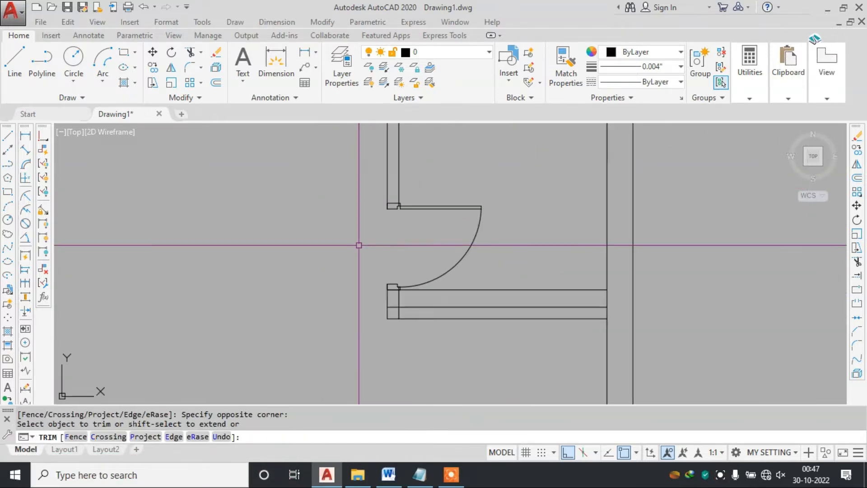
pyautogui.press('Escape')
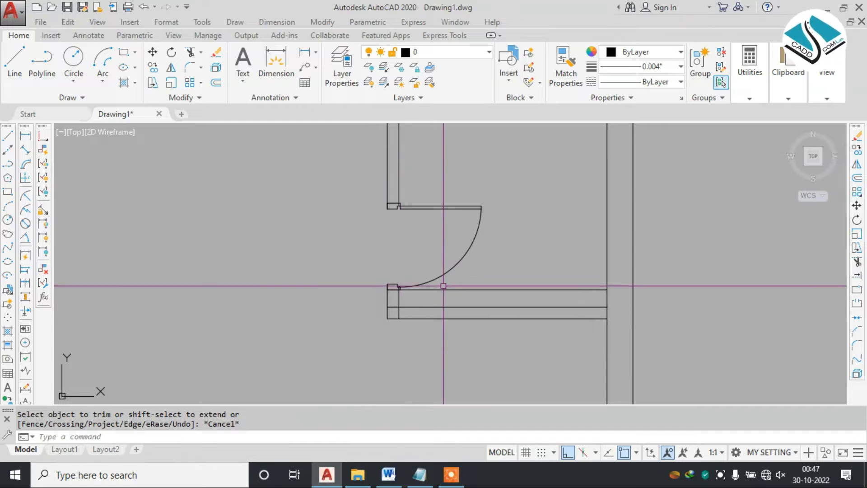
# Step: Erase the 6" guide line above the second toilet's lower wall
pyautogui.click(423, 289)
pyautogui.press('e')
pyautogui.press('Return')
pyautogui.scroll(-4, 309, 283)
pyautogui.moveTo(409, 346)
pyautogui.mouseDown(button='middle')
pyautogui.moveTo(419, 340)
pyautogui.moveTo(414, 292)
pyautogui.moveTo(416, 325)
pyautogui.mouseUp(button='middle')
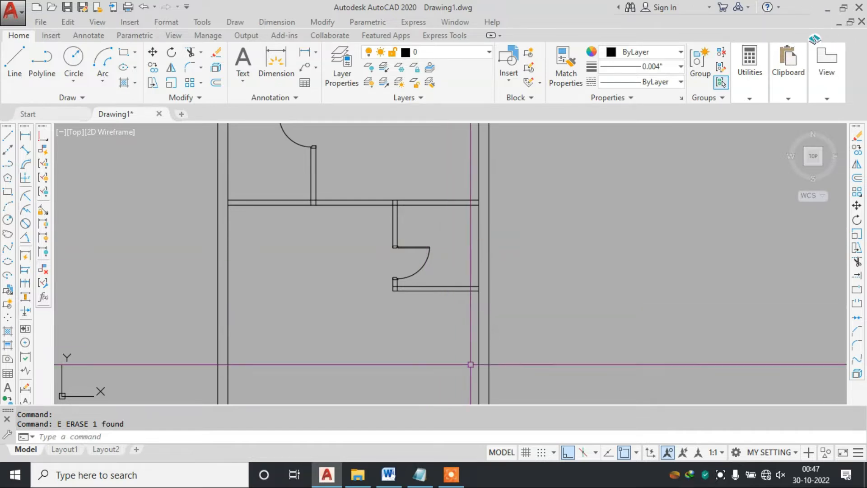
# Step: Check the Word plan, and offset the outer line of the second toilet's lower wall 3' downward
pyautogui.click(420, 474)
pyautogui.click(420, 473)
pyautogui.click(397, 478)
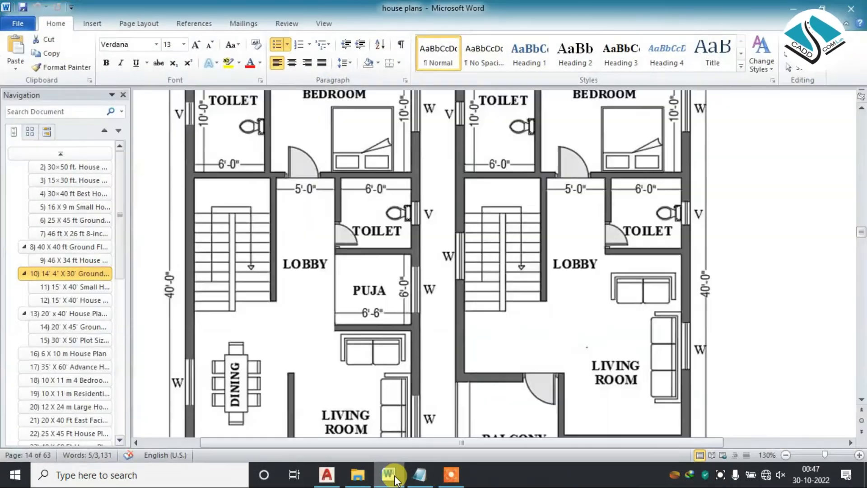
pyautogui.click(396, 478)
pyautogui.press('Escape')
pyautogui.press('Escape')
pyautogui.write('o')
pyautogui.press('Return')
pyautogui.write("3'")
pyautogui.press('Return')
pyautogui.click(420, 231)
pyautogui.click(416, 273)
pyautogui.press('Escape')
# Step: Extend the toilet's vertical partition wall lines down to the 3' offset line
pyautogui.scroll(2, 415, 257)
pyautogui.write('ex')
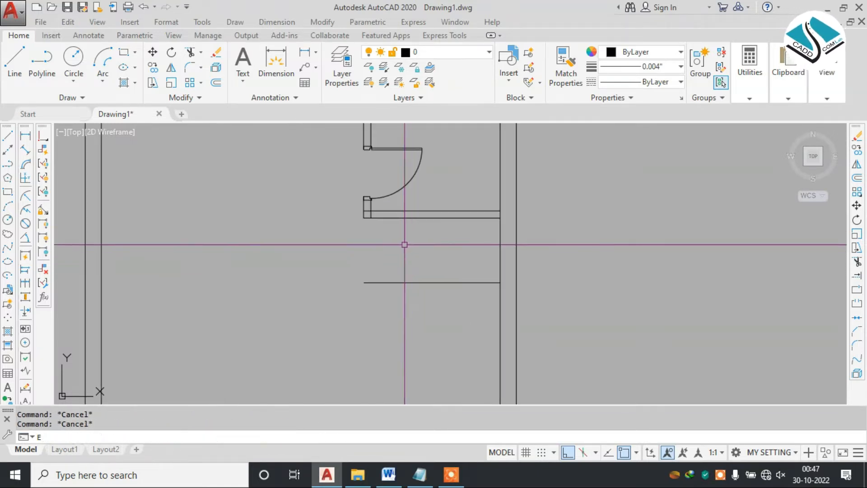
pyautogui.press('Return')
pyautogui.press('Return')
pyautogui.scroll(4, 371, 216)
pyautogui.click(386, 208)
pyautogui.scroll(-3, 371, 224)
pyautogui.press('Escape')
# Step: Offset the bottom line of the space below the second toilet 4" downward as the wall's other face
pyautogui.write('o')
pyautogui.press('Return')
pyautogui.write('4"')
pyautogui.press('Return')
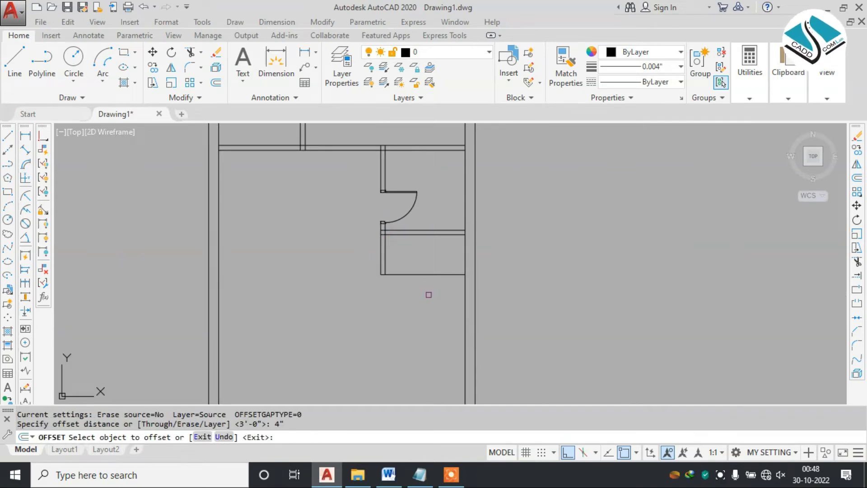
pyautogui.scroll(4, 412, 271)
pyautogui.click(397, 246)
pyautogui.click(388, 270)
pyautogui.press('Escape')
# Step: Extend the vertical partition wall lines down to the outer line of the new bottom wall
pyautogui.write('ex')
pyautogui.press('Return')
pyautogui.press('Return')
pyautogui.click(366, 209)
pyautogui.click(259, 243)
pyautogui.press('Escape')
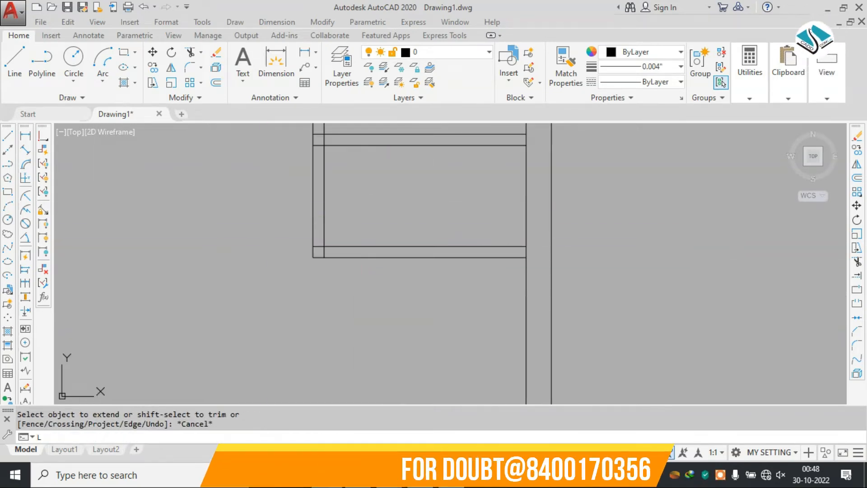
# Step: Draw two crossing diagonal lines between opposite inner corners of the enclosed space below the second toilet
pyautogui.moveTo(321, 180); pyautogui.dragTo(316, 217, button='middle')
pyautogui.write('l')
pyautogui.press('Return')
pyautogui.click(319, 182)
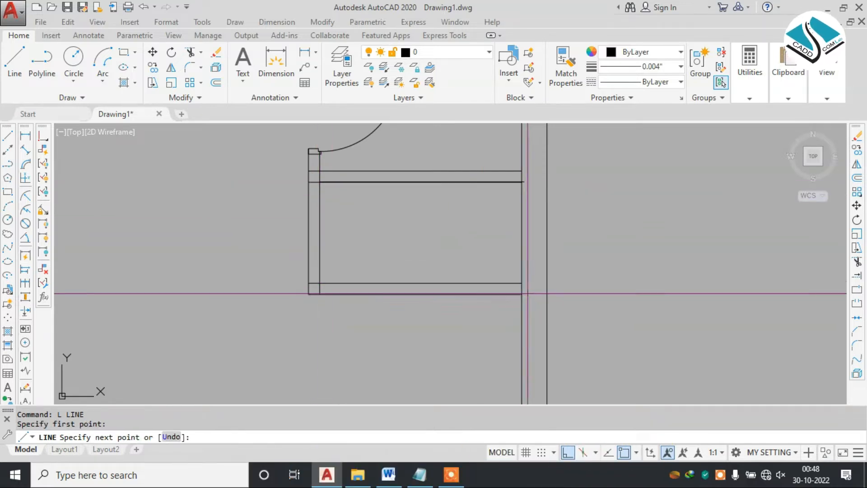
pyautogui.click(522, 283)
pyautogui.press('Escape')
pyautogui.press('Return')
pyautogui.click(319, 283)
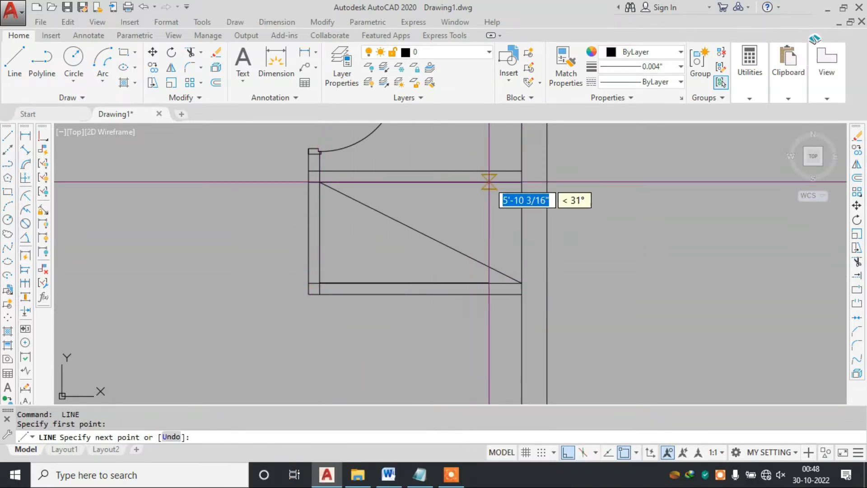
pyautogui.click(522, 182)
pyautogui.press('Escape')
# Step: Draw a short vertical line across the wall between the second toilet and the crossed space, near its middle
pyautogui.scroll(-5, 460, 258)
pyautogui.scroll(6, 452, 256)
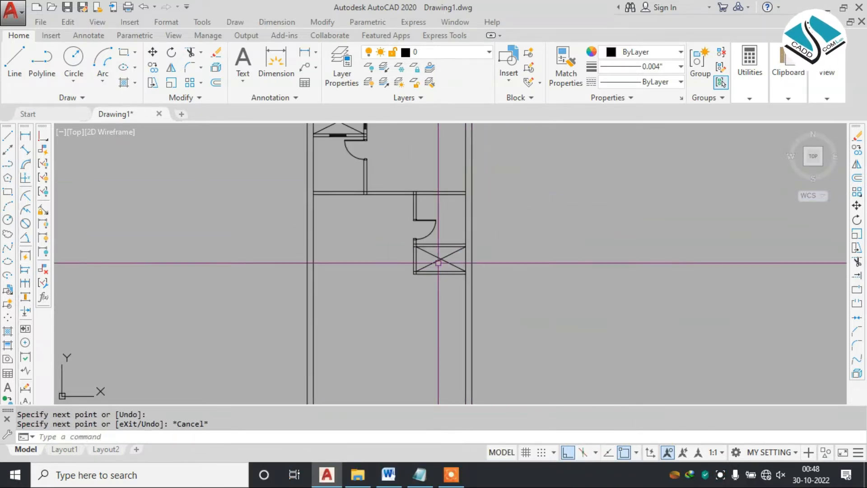
pyautogui.write('l')
pyautogui.press('Return')
pyautogui.scroll(2, 428, 213)
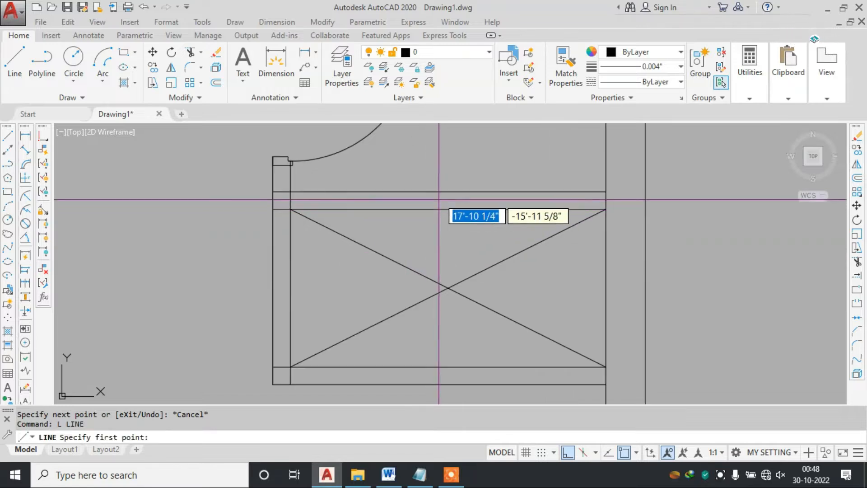
pyautogui.click(439, 207)
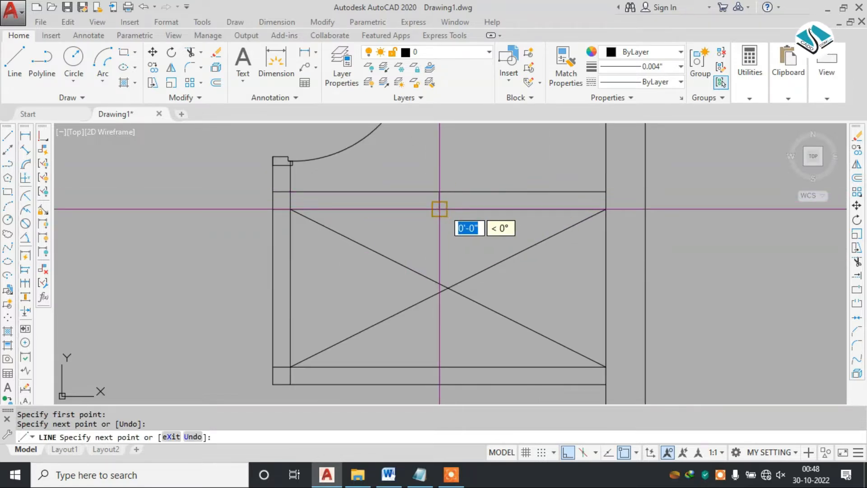
pyautogui.press('Escape')
pyautogui.press('Escape')
# Step: Offset the short vertical line in the wall above the crossed space 1' to each side as the window's ends
pyautogui.write('o')
pyautogui.press('Return')
pyautogui.write("1'")
pyautogui.press('Return')
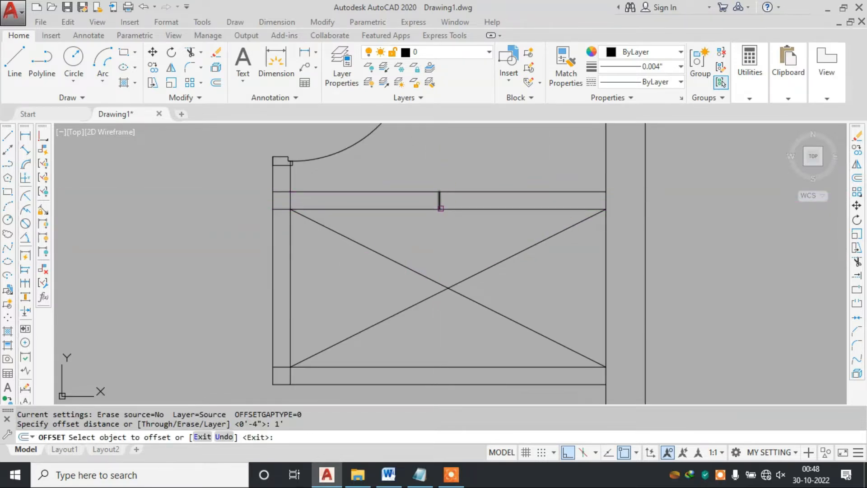
pyautogui.scroll(2, 437, 207)
pyautogui.click(439, 202)
pyautogui.click(423, 200)
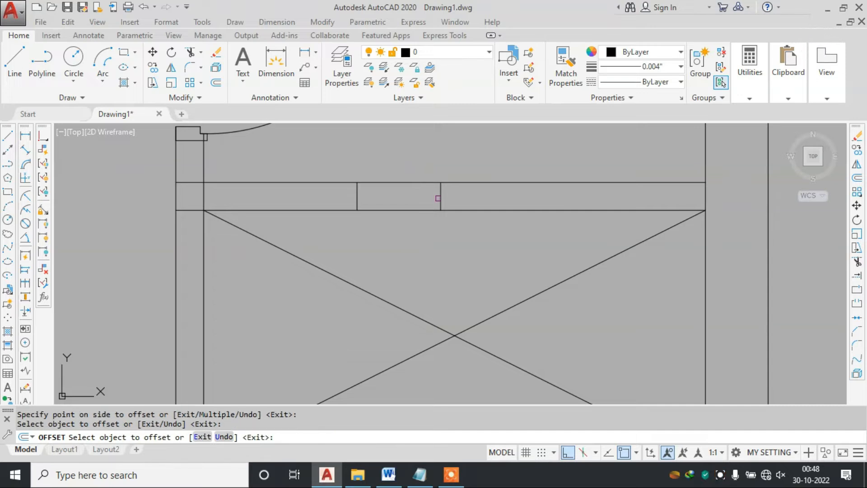
pyautogui.click(438, 198)
pyautogui.click(492, 197)
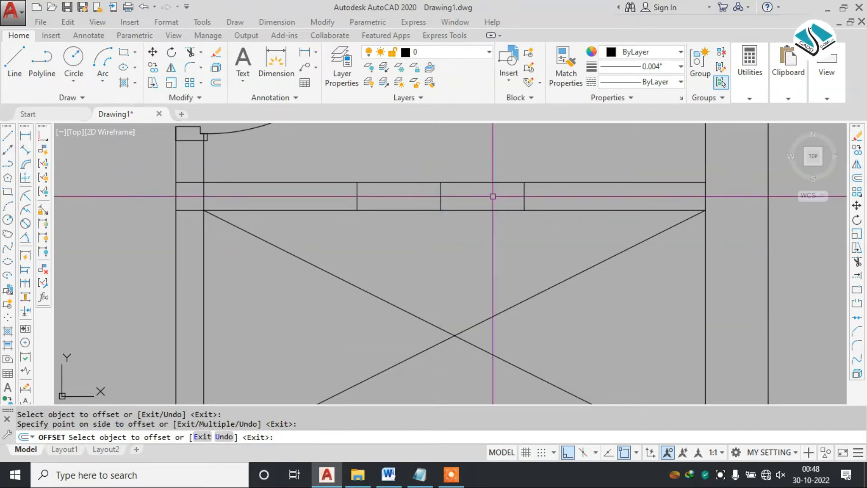
pyautogui.press('Escape')
# Step: Draw a horizontal line between the midpoints of the window's two end lines and erase the short vertical line between them
pyautogui.write('l')
pyautogui.press('Return')
pyautogui.click(356, 196)
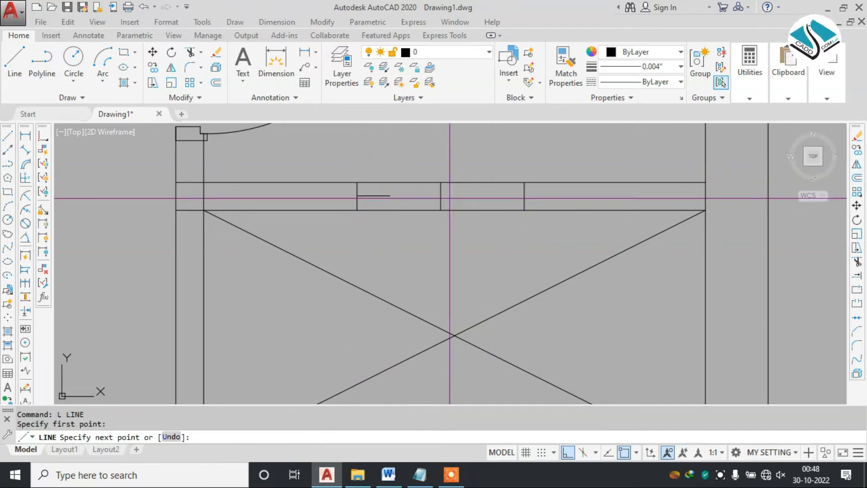
pyautogui.click(524, 196)
pyautogui.press('Escape')
pyautogui.click(424, 158)
pyautogui.click(473, 234)
pyautogui.write('e')
pyautogui.press('Return')
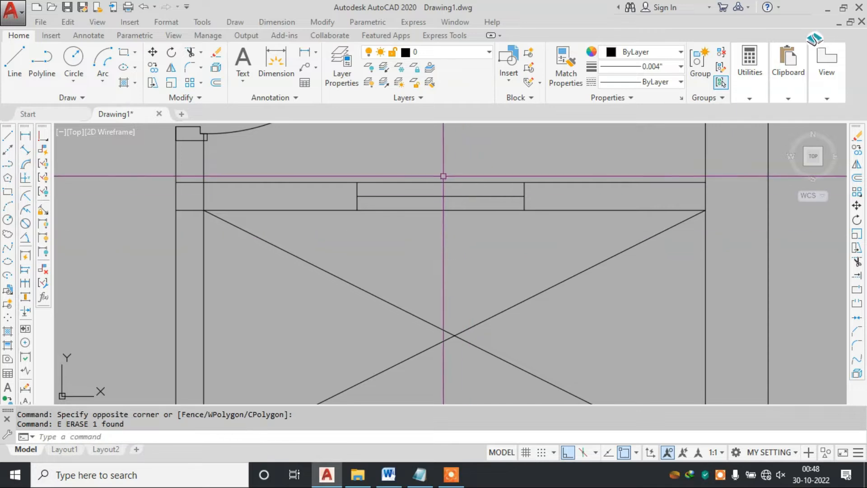
# Step: Offset the window's horizontal centre line 1" upward and 1" downward
pyautogui.scroll(4, 444, 176)
pyautogui.press('Escape')
pyautogui.press('Escape')
pyautogui.write('o')
pyautogui.press('Return')
pyautogui.write('1')
pyautogui.press('Return')
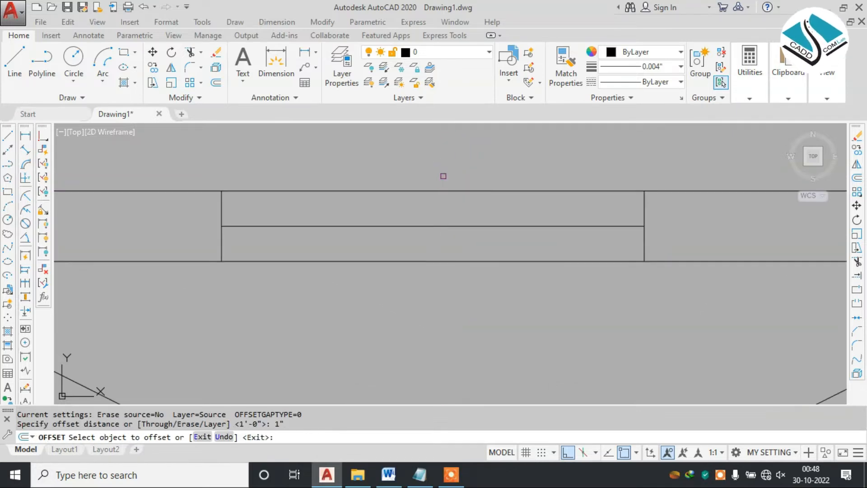
pyautogui.click(375, 225)
pyautogui.click(376, 216)
pyautogui.click(375, 226)
pyautogui.click(376, 234)
pyautogui.press('Escape')
pyautogui.press('Escape')
# Step: Offset the window's horizontal centre line by 0.5" to add the inner glass lines
pyautogui.write('o')
pyautogui.press('Return')
pyautogui.write('0')
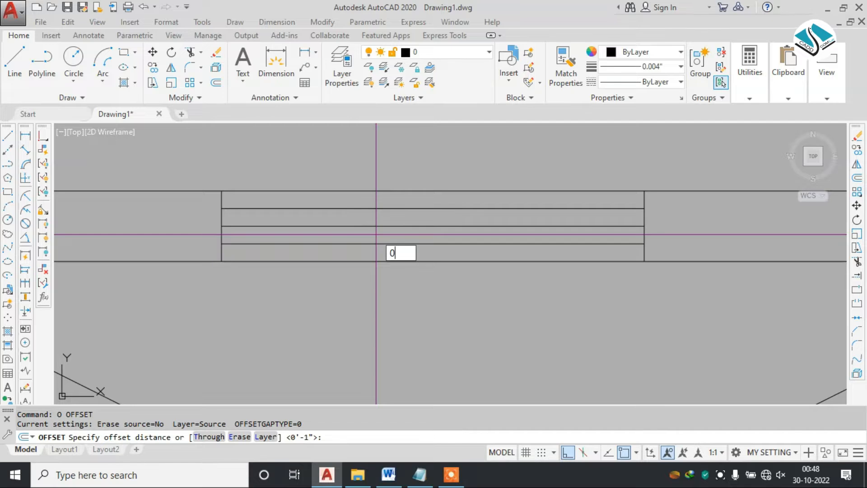
pyautogui.press('Return')
pyautogui.scroll(2, 376, 233)
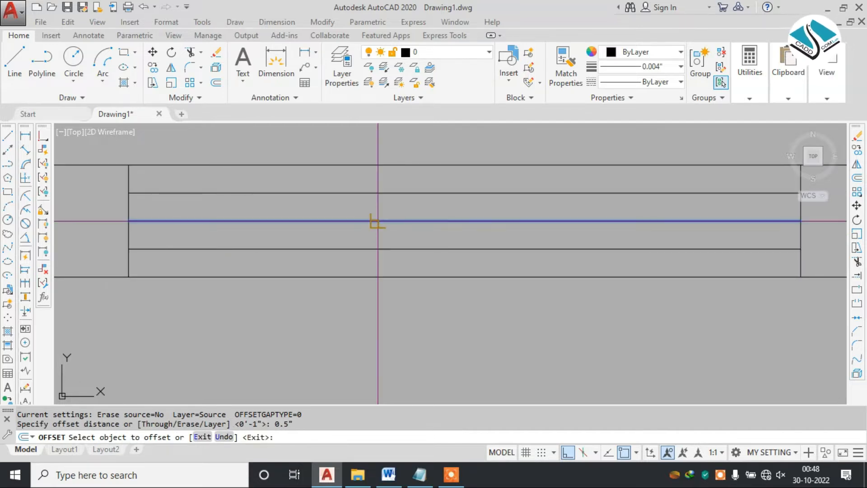
pyautogui.click(382, 220)
pyautogui.click(379, 236)
pyautogui.click(388, 224)
pyautogui.click(386, 248)
pyautogui.press('Escape')
# Step: Erase the window's original horizontal centre line
pyautogui.click(392, 221)
pyautogui.write('e')
pyautogui.press('Return')
pyautogui.scroll(-5, 439, 232)
pyautogui.scroll(-5, 456, 242)
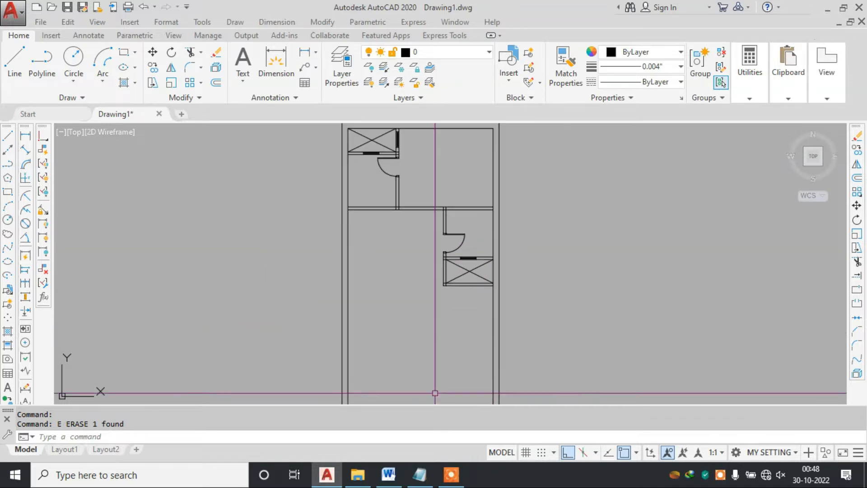
# Step: Following the puja room in the Word plan, offset the crossed space's lower wall line 6' downward and the right wall's inner line 6' inward
pyautogui.click(394, 469)
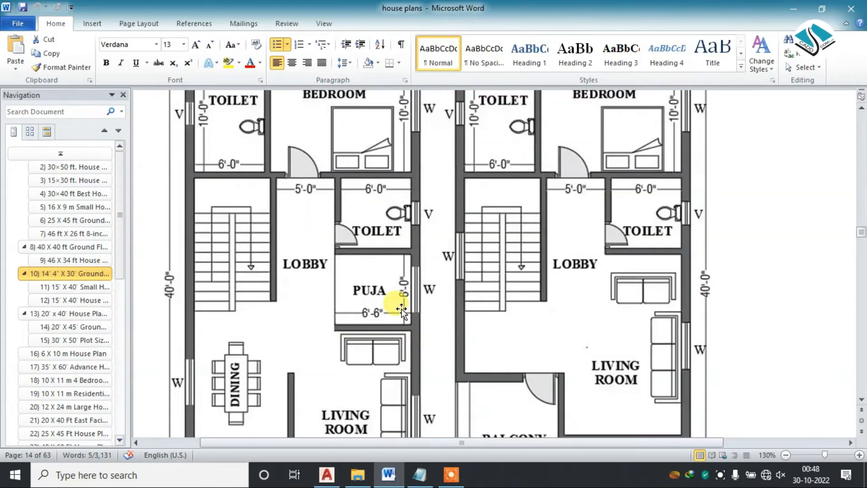
pyautogui.scroll(-1, 402, 308)
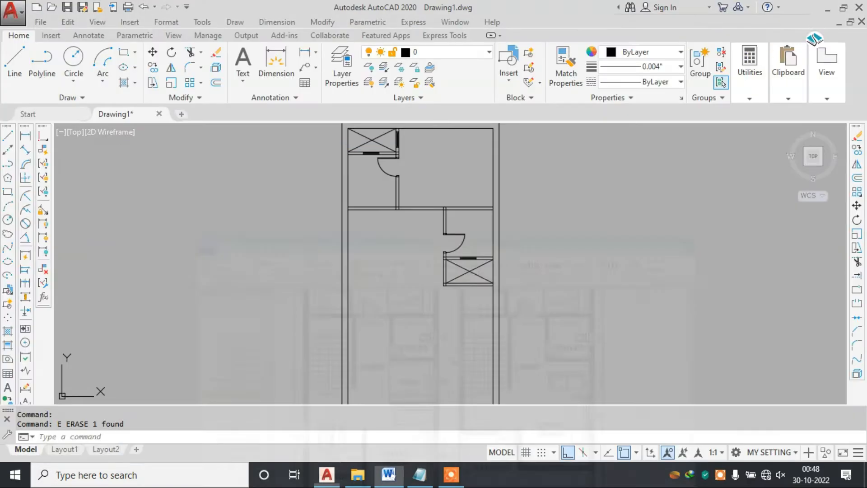
pyautogui.scroll(5, 424, 280)
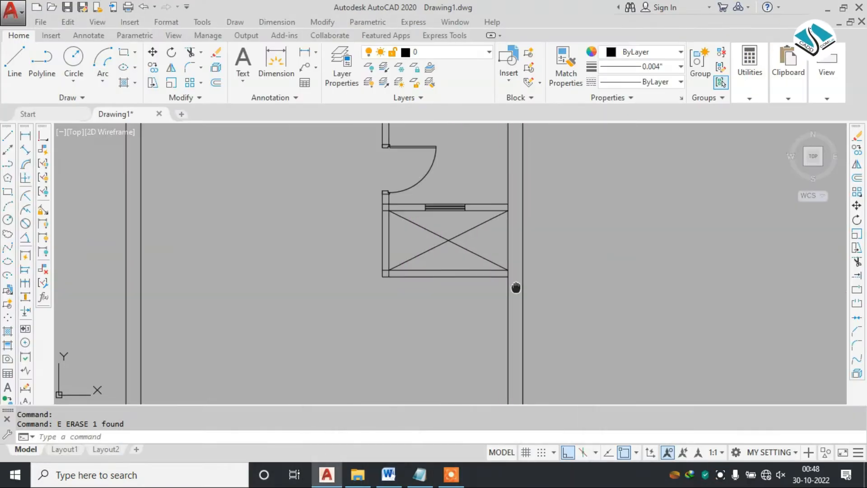
pyautogui.click(401, 479)
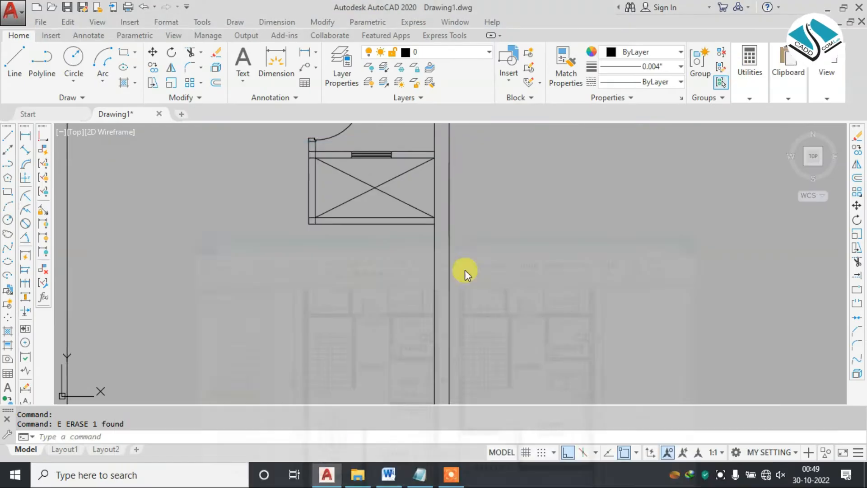
pyautogui.scroll(-5, 461, 271)
pyautogui.scroll(4, 460, 280)
pyautogui.write('o')
pyautogui.press('Return')
pyautogui.write("6'")
pyautogui.press('Return')
pyautogui.scroll(2, 409, 255)
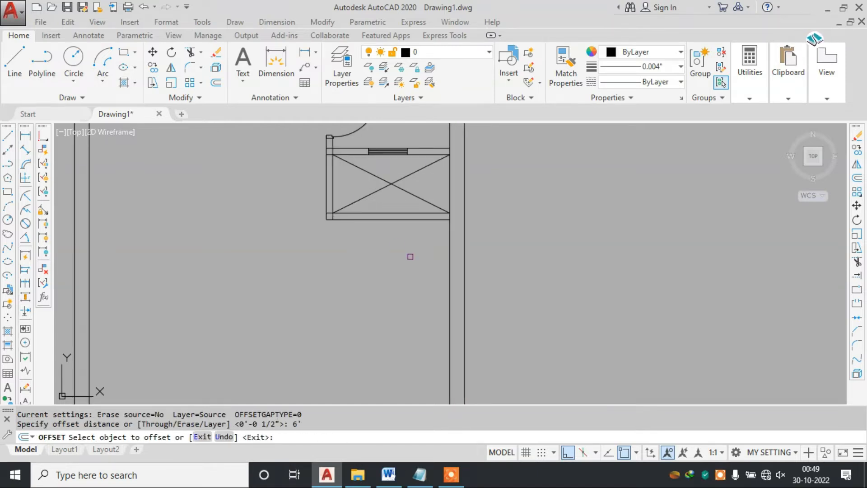
pyautogui.click(378, 219)
pyautogui.click(468, 295)
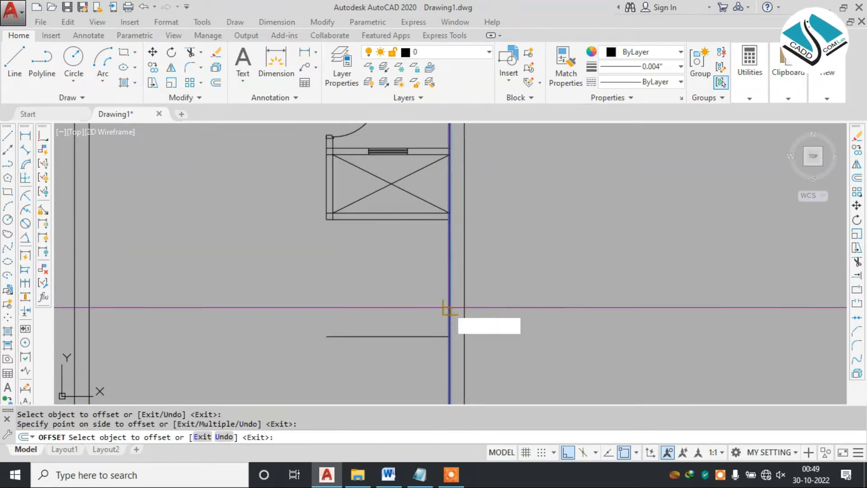
pyautogui.press('Escape')
# Step: Offset the puja room's new bottom line 4" downward as the wall's other face
pyautogui.click(387, 474)
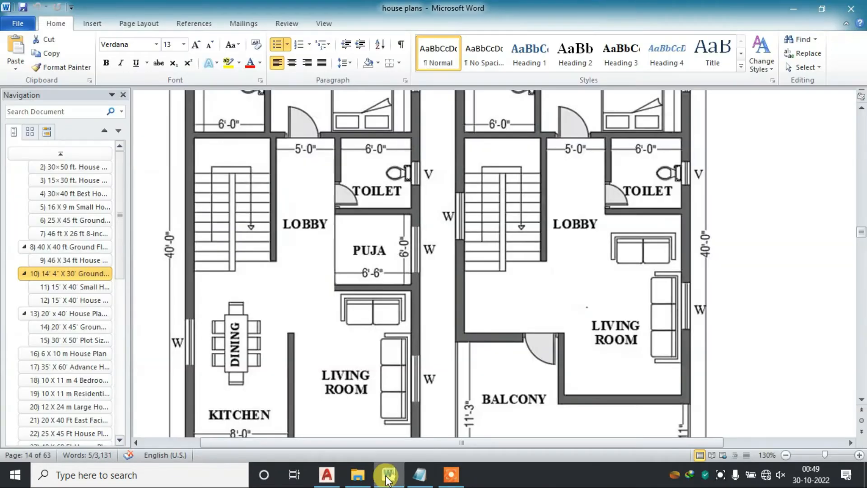
pyautogui.click(386, 477)
pyautogui.write('o')
pyautogui.press('Return')
pyautogui.write('4')
pyautogui.press('Return')
pyautogui.click(393, 278)
pyautogui.click(394, 304)
pyautogui.press('Escape')
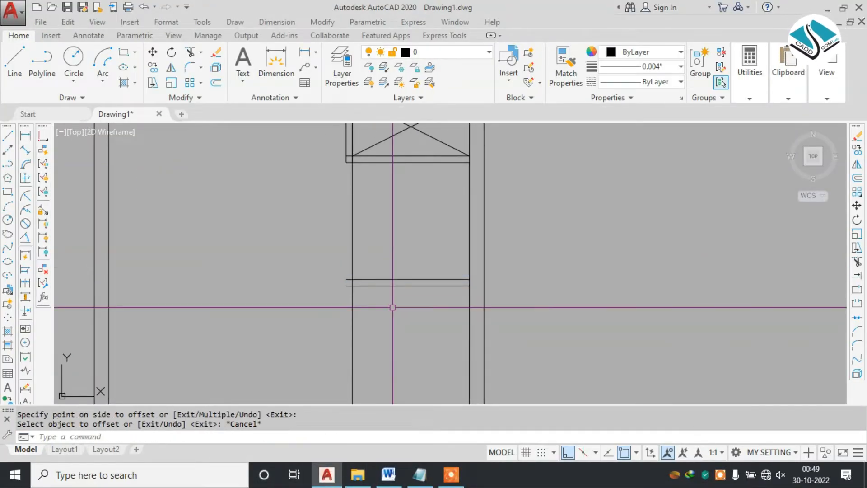
# Step: Close the open left end of the puja room's bottom wall with a short vertical line
pyautogui.scroll(3, 391, 304)
pyautogui.write('l')
pyautogui.press('Return')
pyautogui.scroll(2, 355, 308)
pyautogui.click(345, 242)
pyautogui.click(345, 267)
pyautogui.press('Escape')
# Step: Erase the long vertical line running through the puja room parallel to the right outer wall
pyautogui.scroll(-5, 381, 279)
pyautogui.click(401, 242)
pyautogui.click(316, 241)
pyautogui.write('e')
pyautogui.press('Return')
pyautogui.scroll(-5, 401, 253)
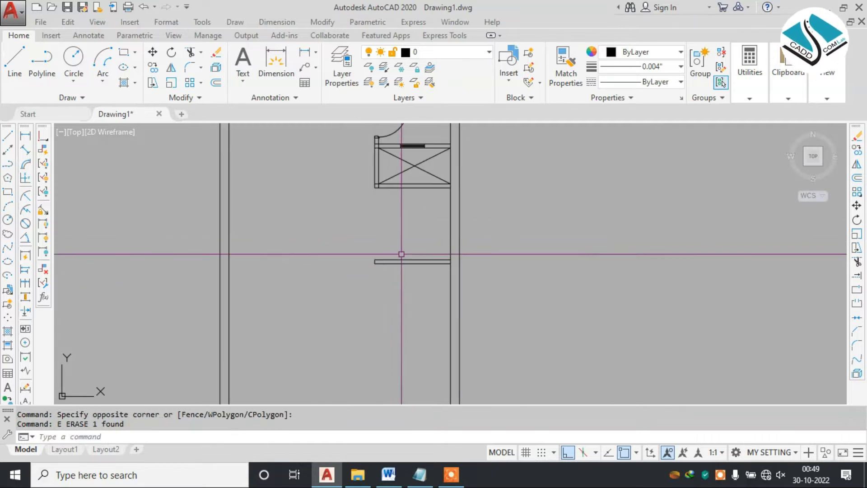
# Step: Check the puja room in Word and draw a vertical line from the partition wall's lower end down past the puja room's bottom wall
pyautogui.scroll(4, 408, 240)
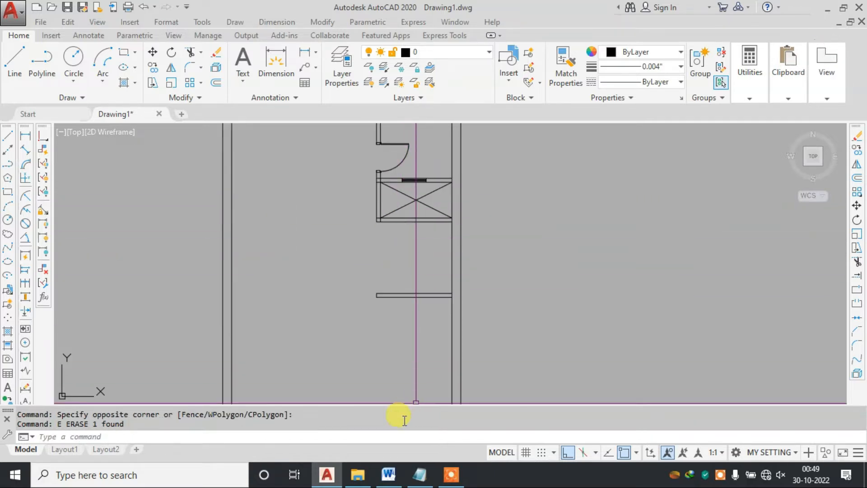
pyautogui.click(389, 474)
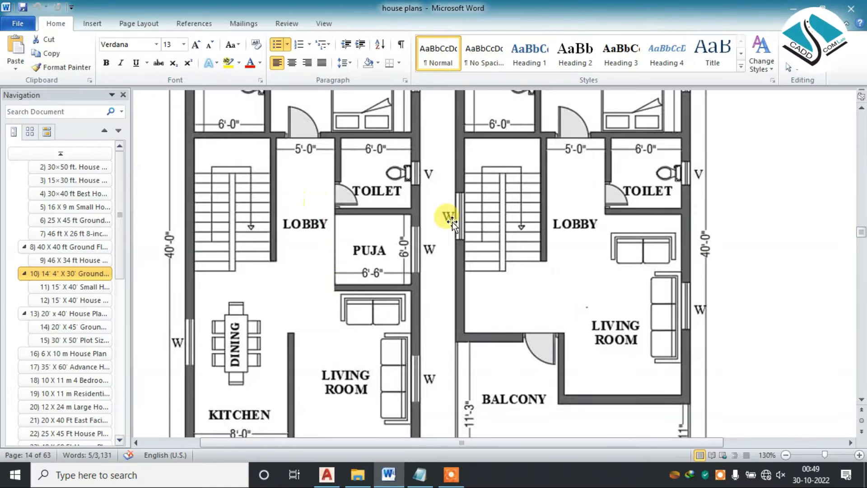
pyautogui.click(793, 8)
pyautogui.scroll(3, 382, 238)
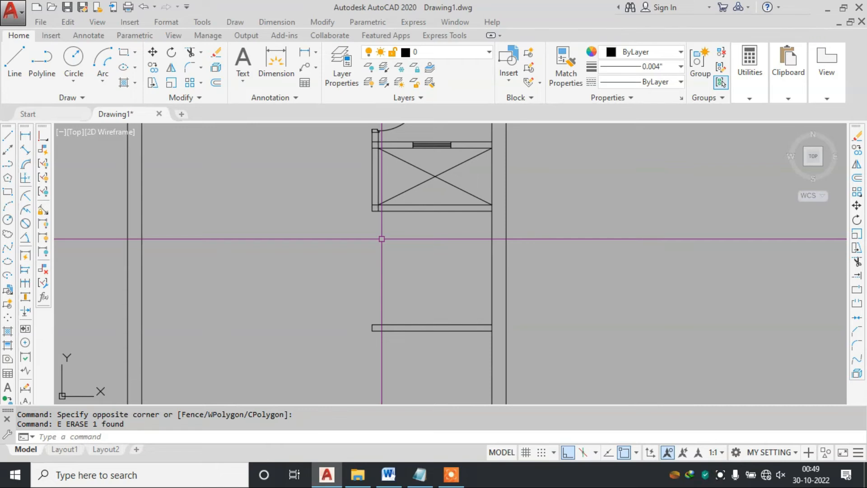
pyautogui.write('l')
pyautogui.press('Return')
pyautogui.scroll(4, 382, 239)
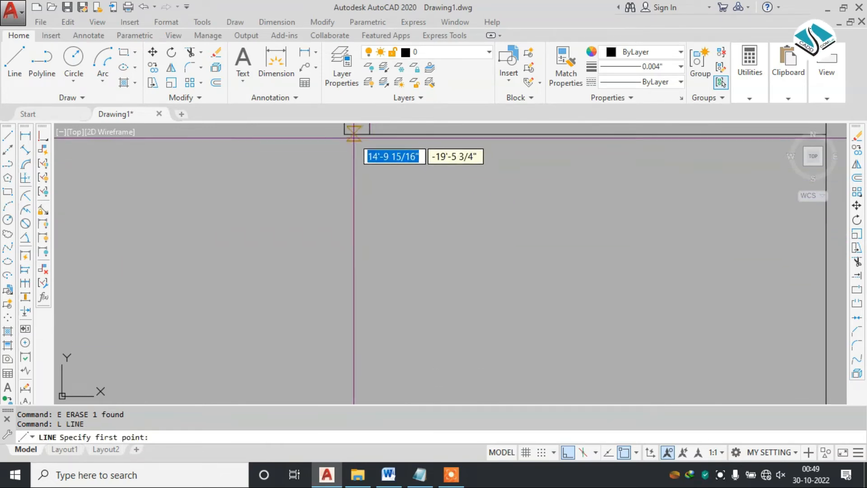
pyautogui.moveTo(355, 136); pyautogui.dragTo(359, 201, button='middle')
pyautogui.scroll(4, 359, 200)
pyautogui.click(330, 199)
pyautogui.press('Escape')
pyautogui.press('Return')
pyautogui.click(378, 199)
pyautogui.scroll(-5, 378, 211)
pyautogui.moveTo(379, 320); pyautogui.dragTo(381, 217, button='middle')
pyautogui.moveTo(383, 361); pyautogui.dragTo(387, 212, button='middle')
pyautogui.scroll(4, 383, 274)
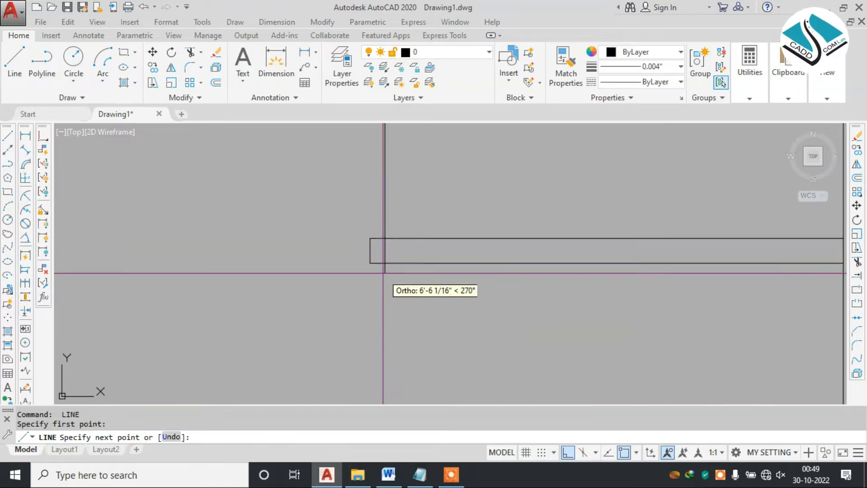
pyautogui.click(394, 307)
pyautogui.press('Escape')
# Step: Trim off the part of the puja room's vertical line that extends below the bottom wall
pyautogui.write('tr')
pyautogui.press('Return')
pyautogui.press('Return')
pyautogui.scroll(3, 395, 293)
pyautogui.click(395, 284)
pyautogui.click(321, 279)
pyautogui.scroll(-1, 320, 279)
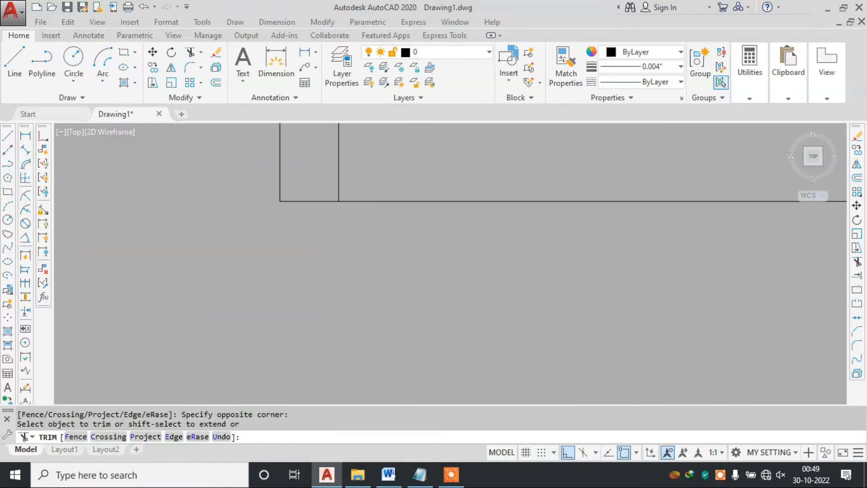
# Step: Trim away the parts of the puja room's vertical line that lie inside the wall thickness
pyautogui.click(346, 183)
pyautogui.click(301, 170)
pyautogui.moveTo(351, 174); pyautogui.dragTo(345, 191, button='middle')
pyautogui.press('Escape')
pyautogui.click(345, 192)
pyautogui.click(319, 186)
pyautogui.scroll(-4, 350, 214)
pyautogui.press('Escape')
pyautogui.write('tr')
pyautogui.press('Return')
pyautogui.scroll(4, 306, 191)
pyautogui.press('Return')
pyautogui.click(398, 202)
pyautogui.click(544, 196)
pyautogui.scroll(-6, 413, 248)
pyautogui.scroll(-6, 403, 264)
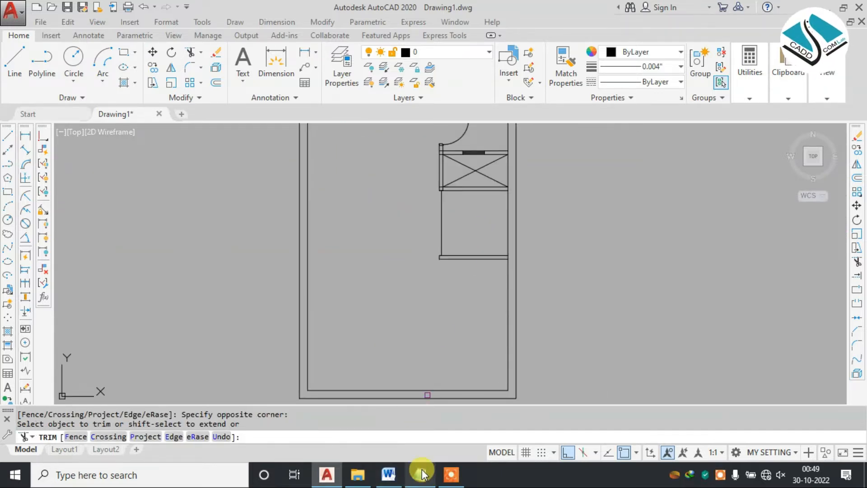
# Step: Check the kitchen and living room in the Word plan and offset the left outer wall's inner line 8' inward for the kitchen partition
pyautogui.click(389, 475)
pyautogui.scroll(-1, 450, 349)
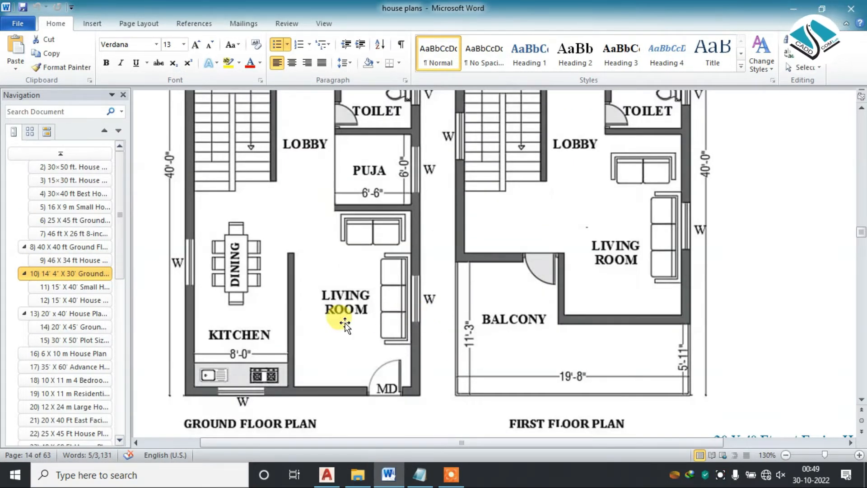
pyautogui.scroll(1, 343, 324)
pyautogui.scroll(-2, 340, 323)
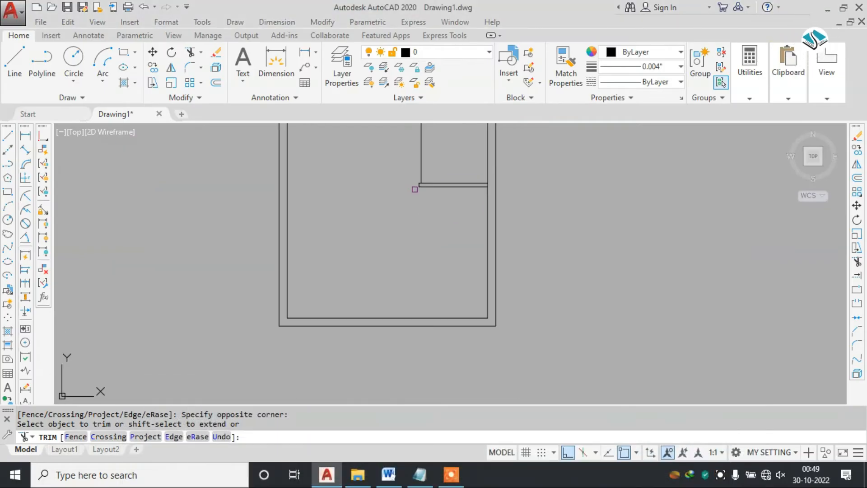
pyautogui.press('Escape')
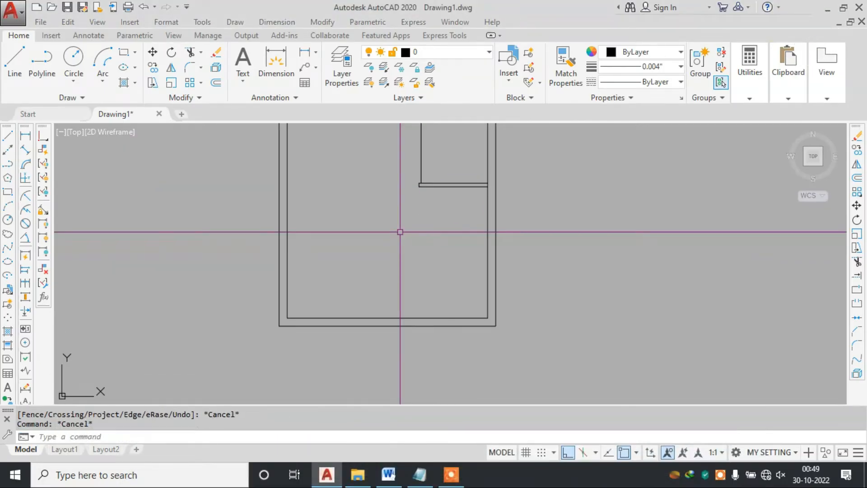
pyautogui.write('o')
pyautogui.press('Return')
pyautogui.write("8'")
pyautogui.press('Return')
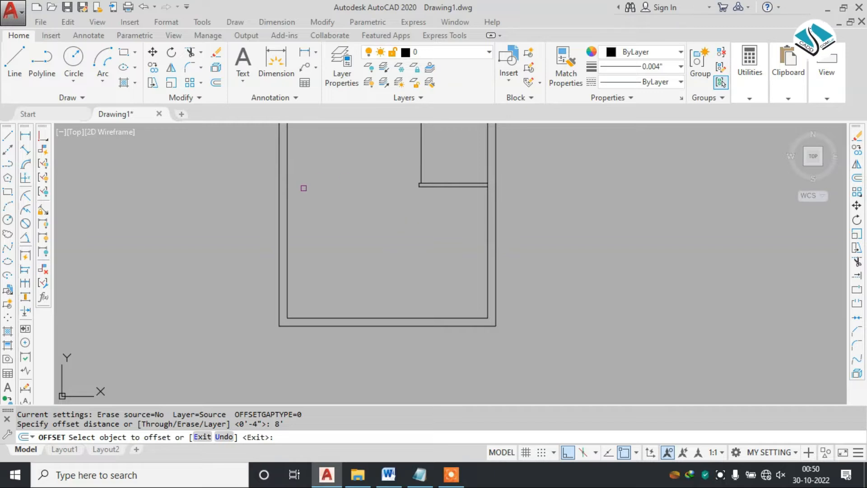
pyautogui.click(287, 226)
pyautogui.click(312, 224)
pyautogui.scroll(-4, 278, 282)
pyautogui.scroll(2, 309, 231)
pyautogui.moveTo(315, 222); pyautogui.dragTo(313, 226, button='middle')
pyautogui.press('Escape')
pyautogui.moveTo(345, 317); pyautogui.dragTo(364, 366, button='middle')
pyautogui.moveTo(336, 229); pyautogui.dragTo(362, 284, button='middle')
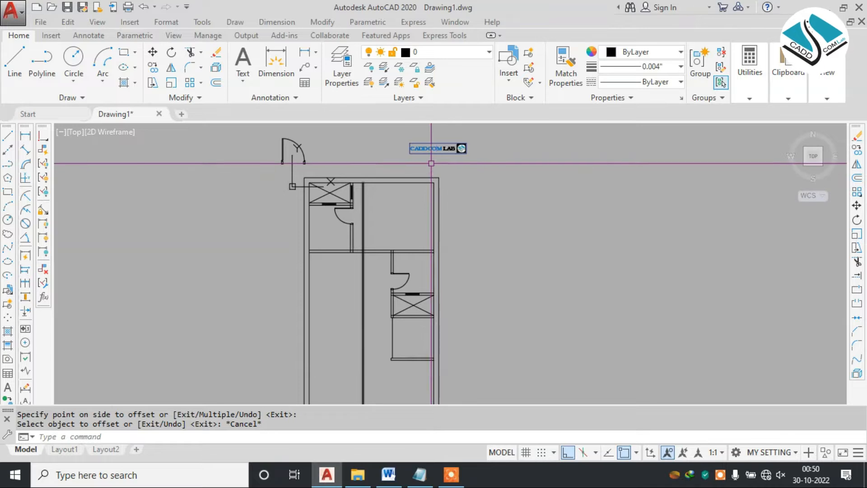
# Step: Move the CADDCOM LAB logo slightly down, closer to the plan's upper outer wall
pyautogui.scroll(5, 431, 150)
pyautogui.moveTo(427, 170); pyautogui.dragTo(416, 188, button='middle')
pyautogui.click(540, 147)
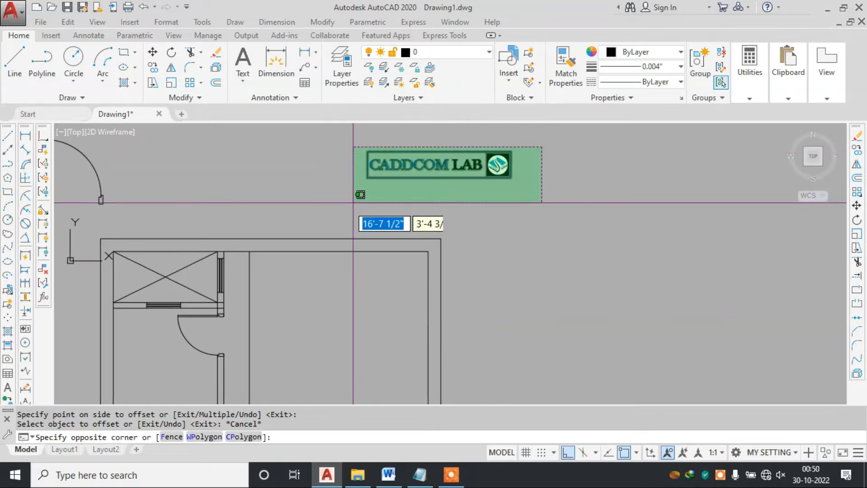
pyautogui.click(359, 195)
pyautogui.write('m')
pyautogui.press('Return')
pyautogui.click(440, 164)
pyautogui.click(450, 190)
# Step: Copy the CADDCOM LAB logo about 44 feet straight down, just below the plan's lower outer wall
pyautogui.click(514, 174)
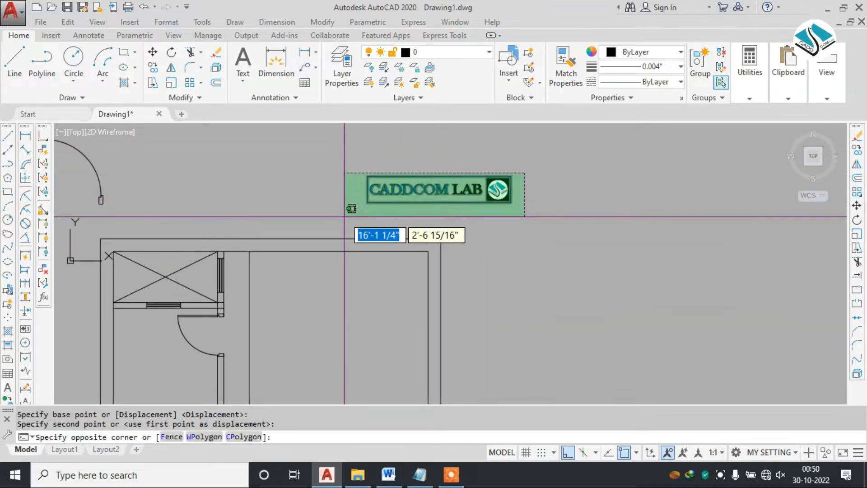
pyautogui.click(339, 220)
pyautogui.write('co')
pyautogui.press('Return')
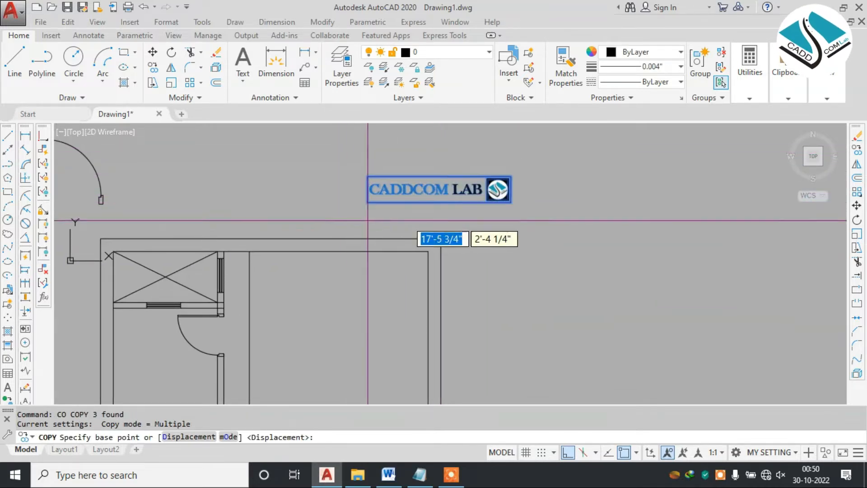
pyautogui.click(426, 198)
pyautogui.scroll(-3, 427, 312)
pyautogui.scroll(-2, 427, 217)
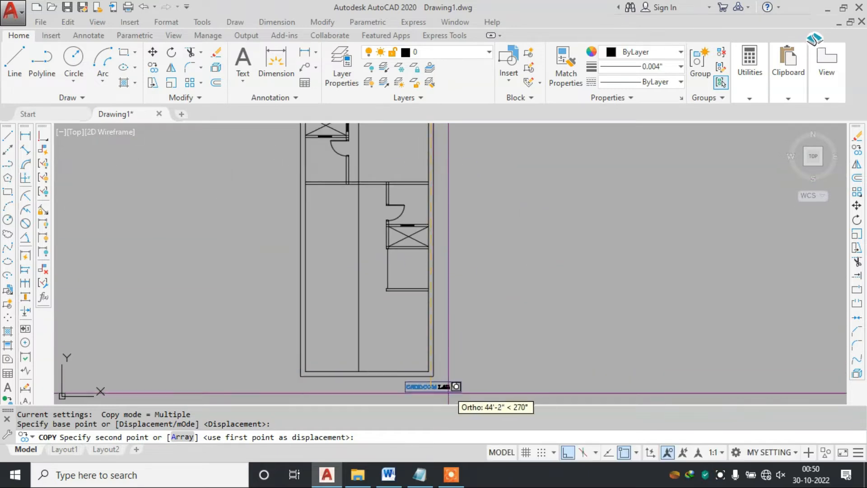
pyautogui.press('Escape')
pyautogui.scroll(2, 423, 218)
pyautogui.press('Escape')
# Step: Check the kitchen wall in the Word floor plan, then offset the drawing's long vertical partition line 4" toward the living room
pyautogui.moveTo(381, 267); pyautogui.dragTo(383, 222, button='middle')
pyautogui.click(395, 477)
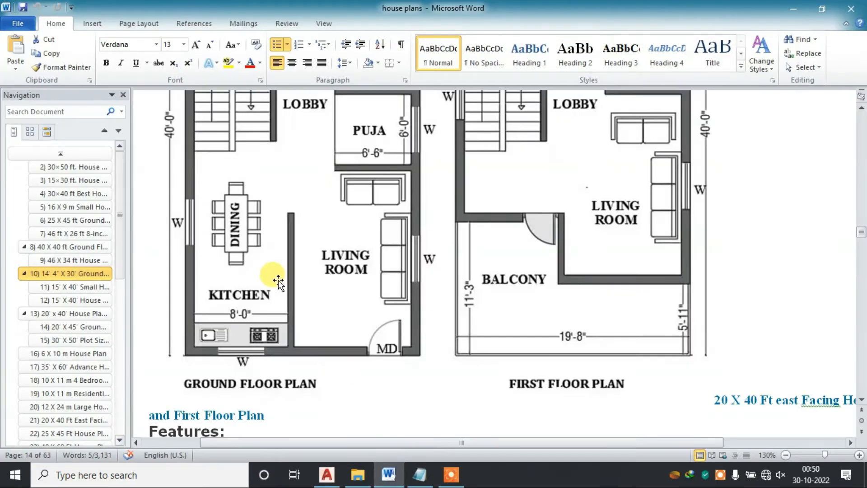
pyautogui.click(786, 15)
pyautogui.moveTo(341, 252)
pyautogui.mouseDown(button='middle')
pyautogui.moveTo(391, 248)
pyautogui.moveTo(407, 257)
pyautogui.moveTo(366, 186)
pyautogui.mouseUp(button='middle')
pyautogui.press('Return')
pyautogui.write('4')
pyautogui.press('Return')
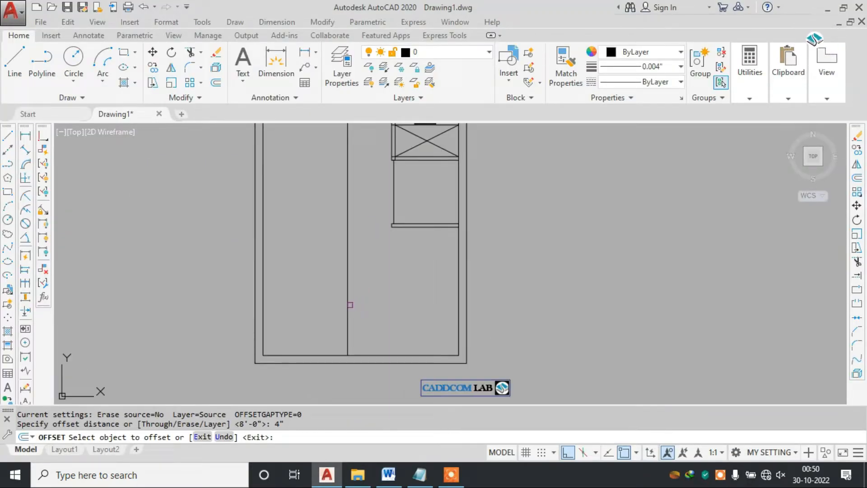
pyautogui.click(348, 319)
pyautogui.press('Escape')
pyautogui.scroll(-2, 336, 267)
pyautogui.moveTo(330, 225); pyautogui.dragTo(371, 262, button='middle')
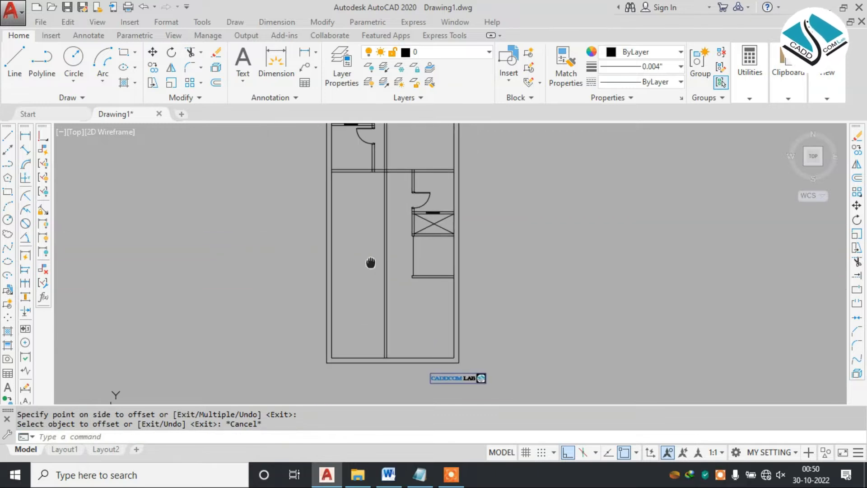
# Step: Switch to Word and examine the lobby, puja, dining, kitchen and living room layout in the ground floor plan
pyautogui.click(398, 484)
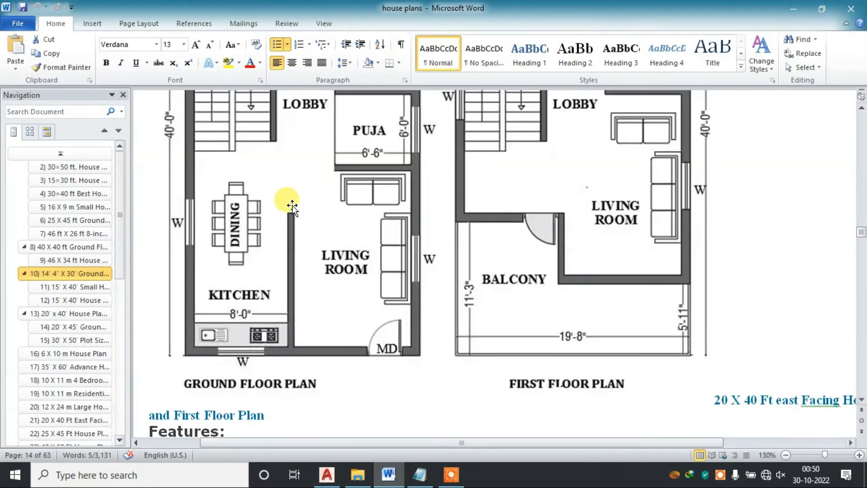
pyautogui.scroll(1, 288, 237)
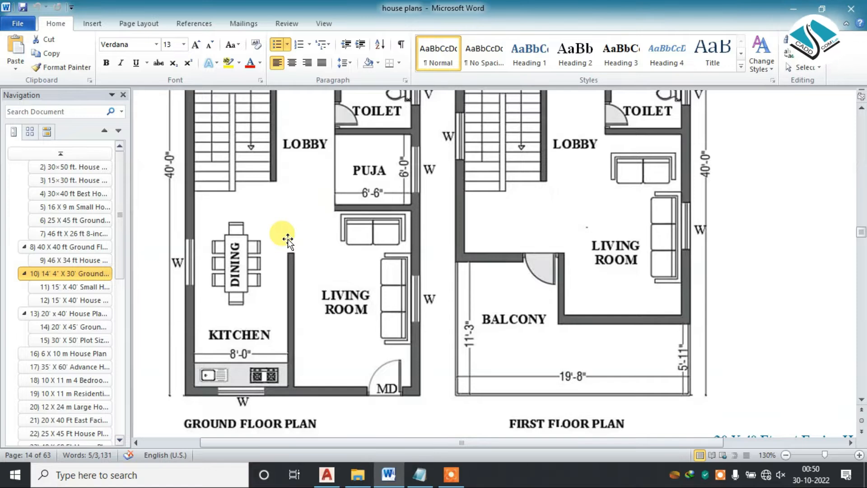
pyautogui.scroll(2, 287, 240)
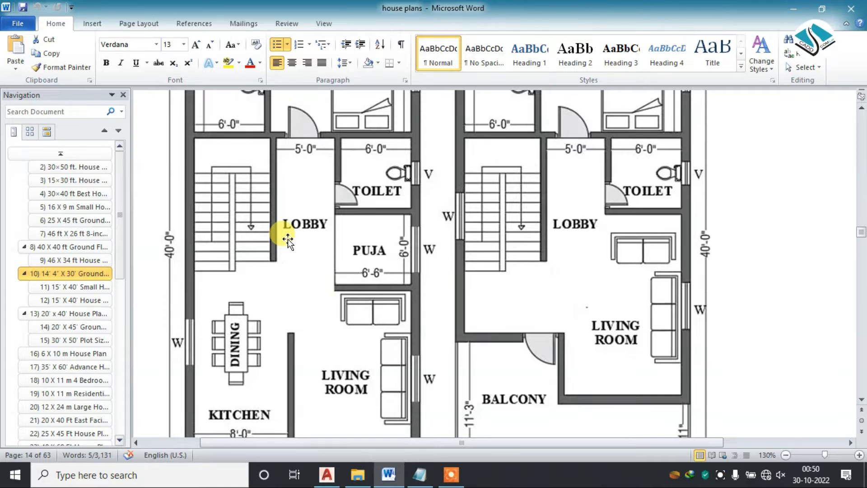
pyautogui.scroll(-3, 308, 259)
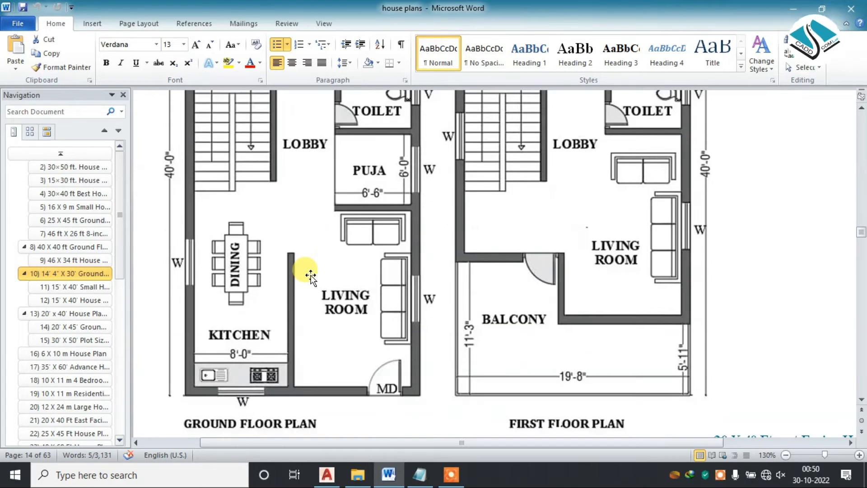
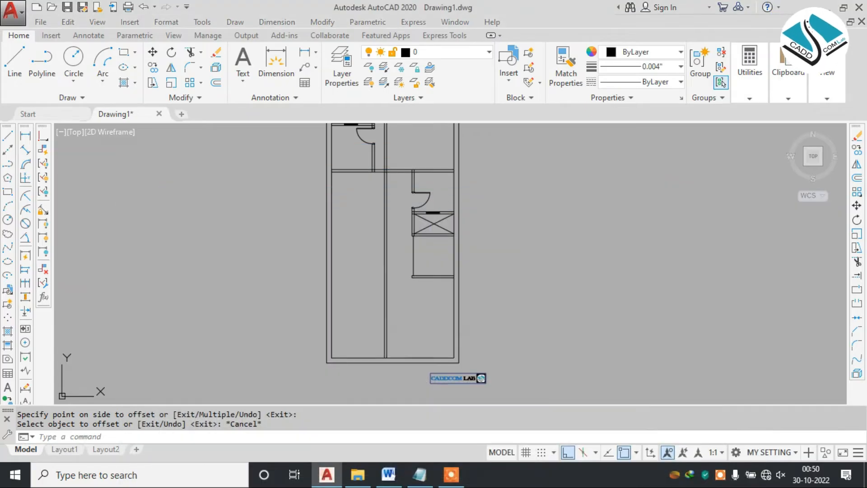
# Step: Add a vertical linear dimension from the puja room's lower wall to the inner face of the bottom outer wall
pyautogui.scroll(2, 304, 258)
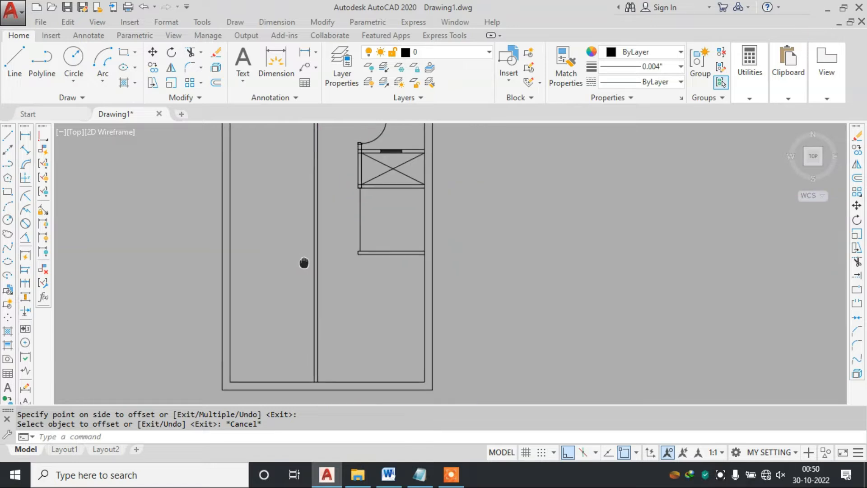
pyautogui.click(286, 23)
pyautogui.click(271, 56)
pyautogui.scroll(2, 399, 221)
pyautogui.click(400, 220)
pyautogui.scroll(-3, 399, 220)
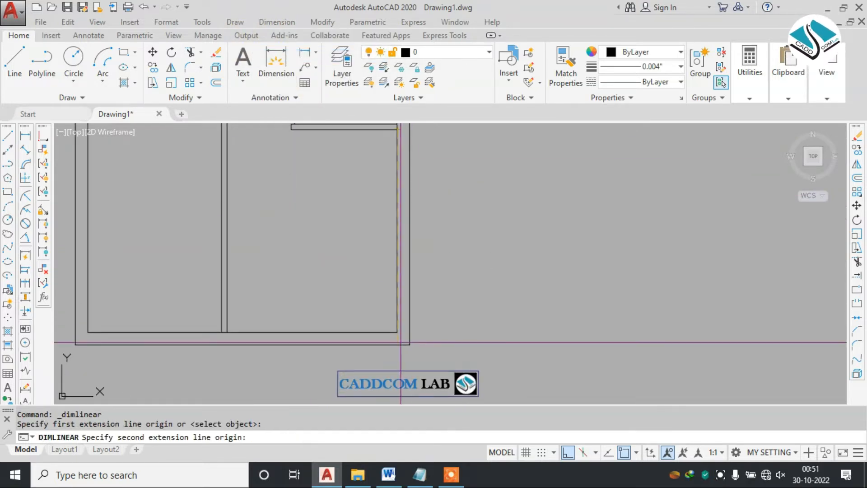
pyautogui.scroll(3, 397, 340)
pyautogui.click(398, 333)
pyautogui.click(382, 266)
pyautogui.scroll(-2, 382, 266)
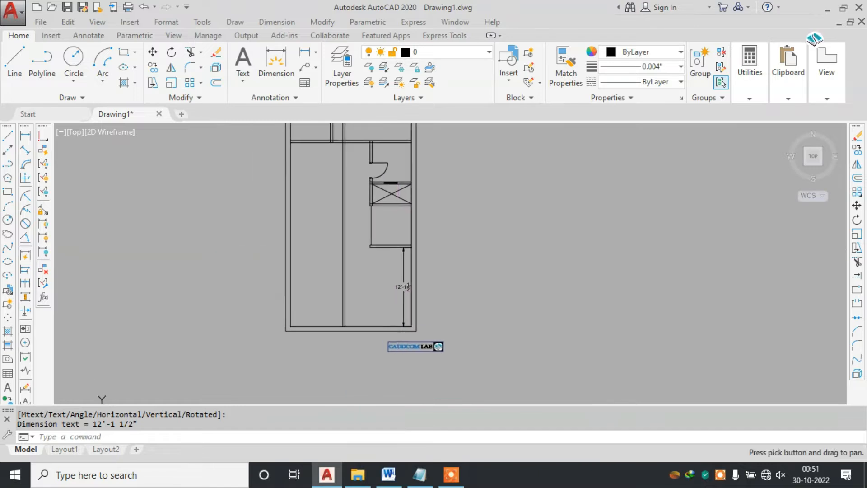
# Step: Measure the puja room's depth along the outer wall with a linear dimension, without placing it
pyautogui.scroll(3, 409, 261)
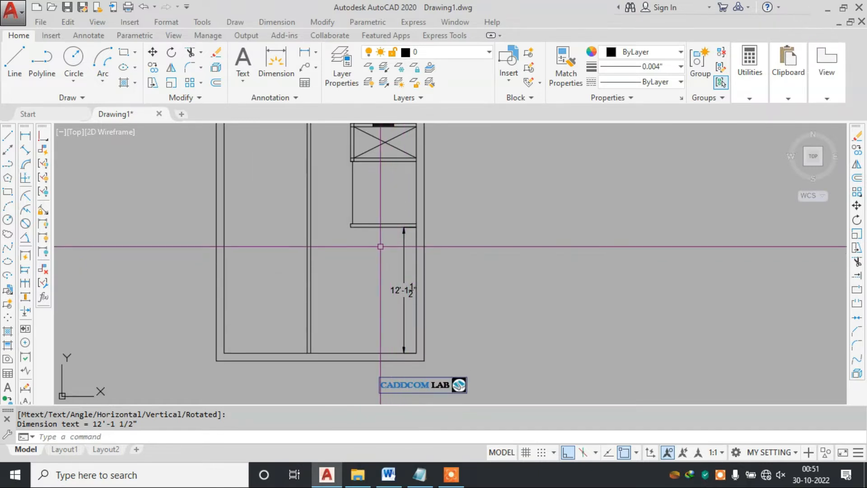
pyautogui.moveTo(380, 263); pyautogui.dragTo(385, 302, button='middle')
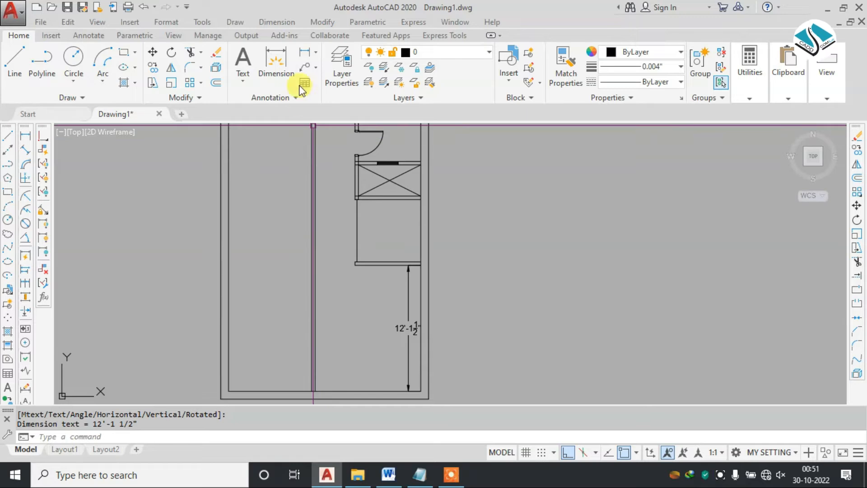
pyautogui.click(278, 22)
pyautogui.click(283, 52)
pyautogui.scroll(4, 383, 202)
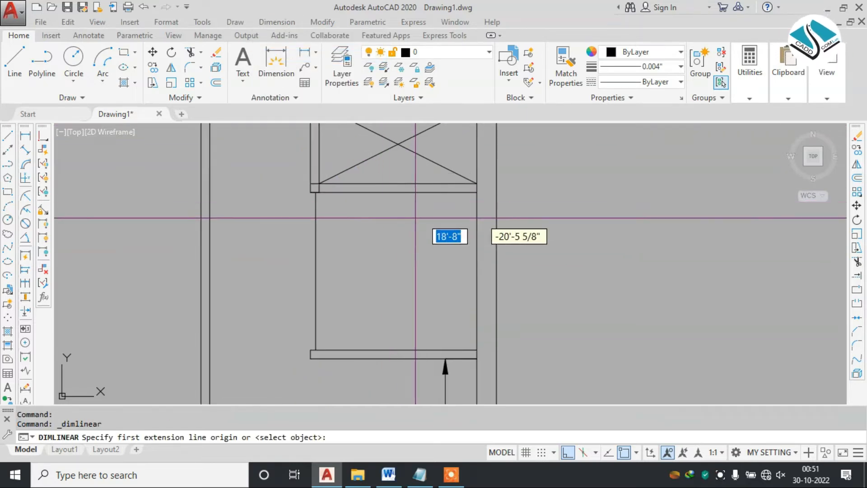
pyautogui.click(475, 197)
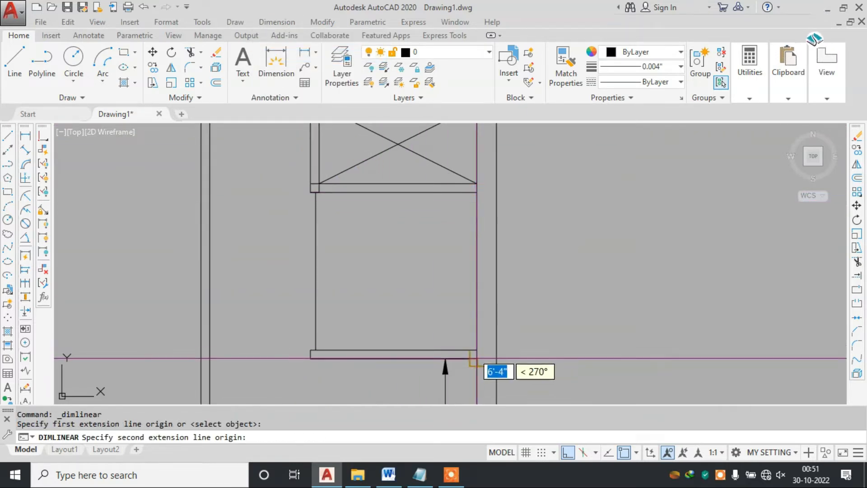
pyautogui.click(475, 349)
pyautogui.press('Escape')
pyautogui.scroll(-2, 472, 348)
pyautogui.scroll(2, 424, 244)
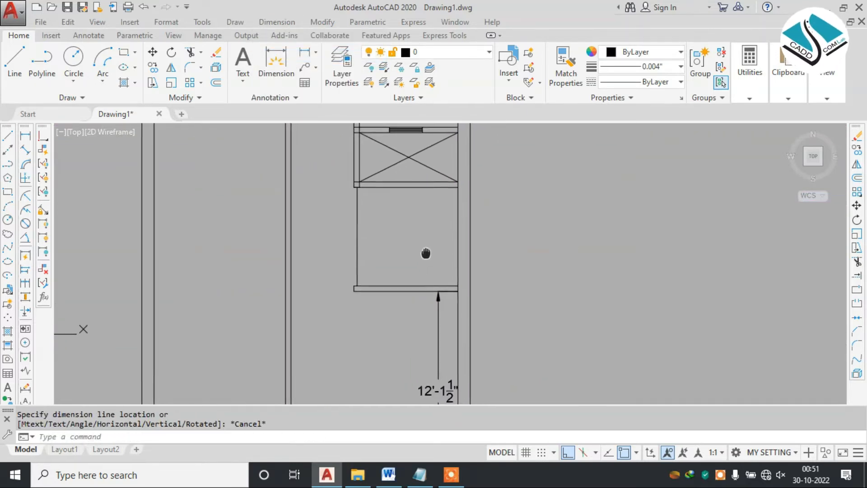
pyautogui.press('Escape')
pyautogui.press('Escape')
# Step: Offset the lower line of the toilet's bottom wall 4'6" down into the puja room
pyautogui.write('o')
pyautogui.press('Return')
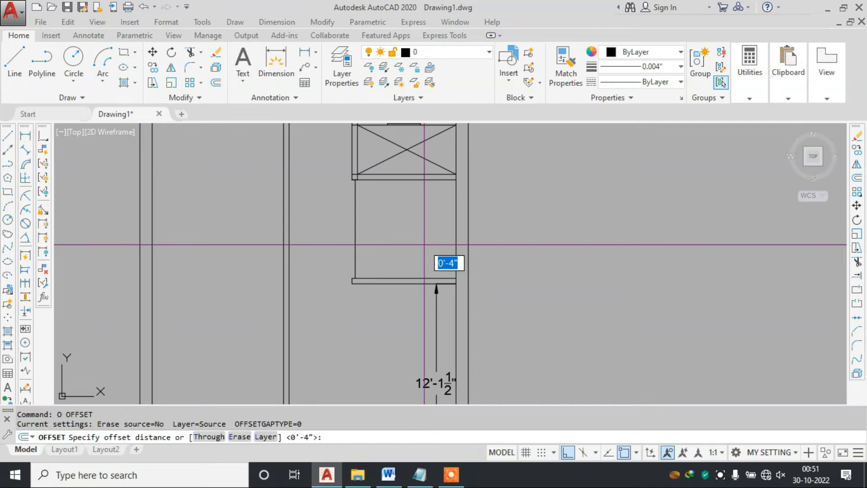
pyautogui.write('4\'6"')
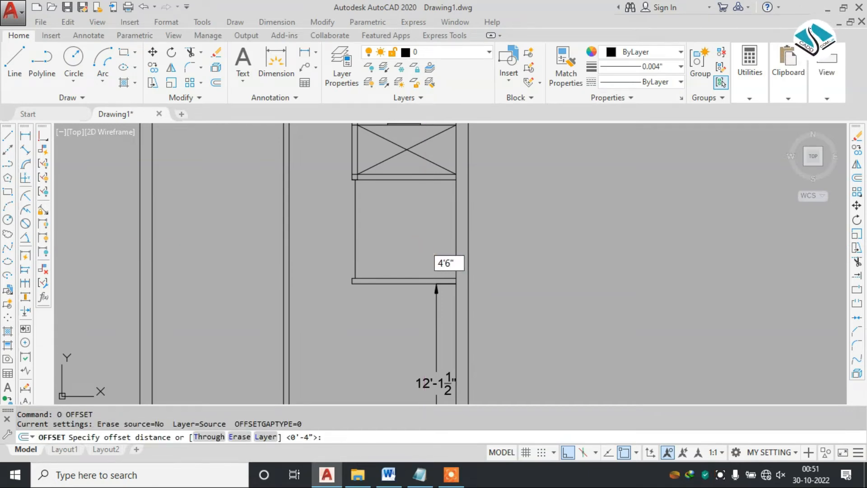
pyautogui.press('Return')
pyautogui.click(411, 180)
pyautogui.click(418, 204)
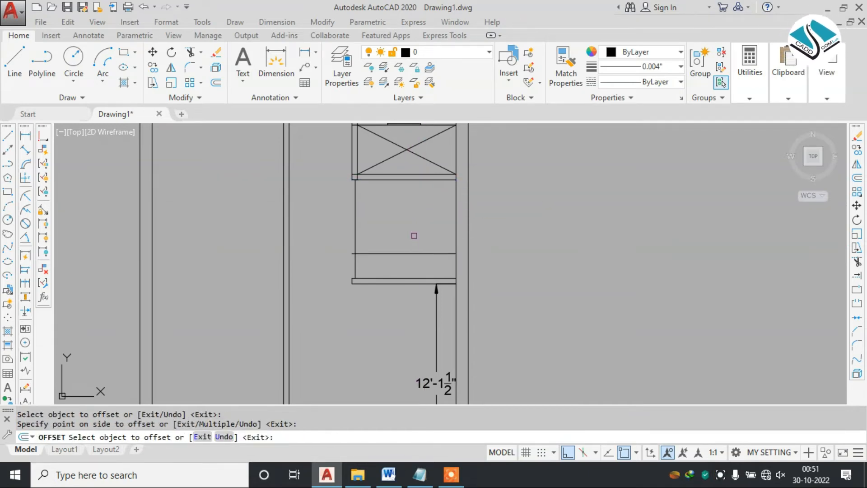
pyautogui.scroll(4, 410, 276)
pyautogui.press('Escape')
# Step: Try to move the two long lines of the puja room's lower wall up to the offset line, and undo the move
pyautogui.click(415, 257)
pyautogui.click(357, 309)
pyautogui.write('m')
pyautogui.press('Return')
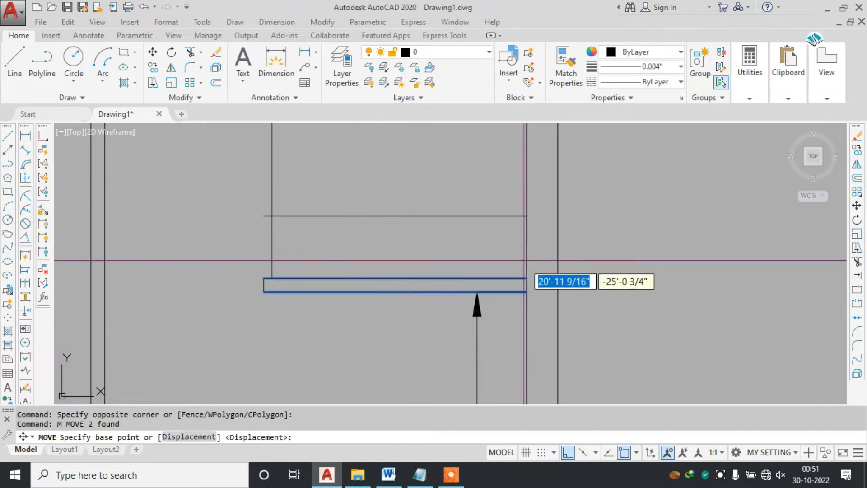
pyautogui.click(528, 276)
pyautogui.click(533, 212)
pyautogui.press('Escape')
pyautogui.hotkey('ctrl', 'z')
# Step: Move the puja room's lower wall, including its end line, straight up so its top edge meets the offset line
pyautogui.click(380, 256)
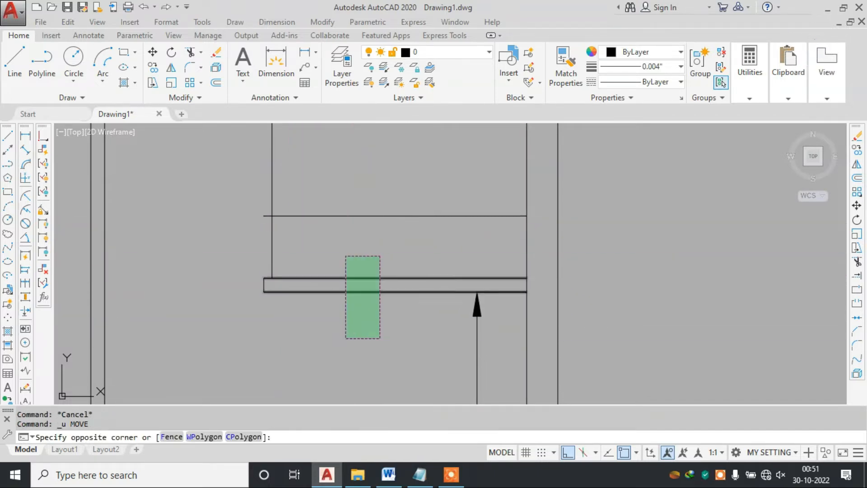
pyautogui.click(342, 330)
pyautogui.click(235, 259)
pyautogui.click(315, 339)
pyautogui.write('m')
pyautogui.press('Return')
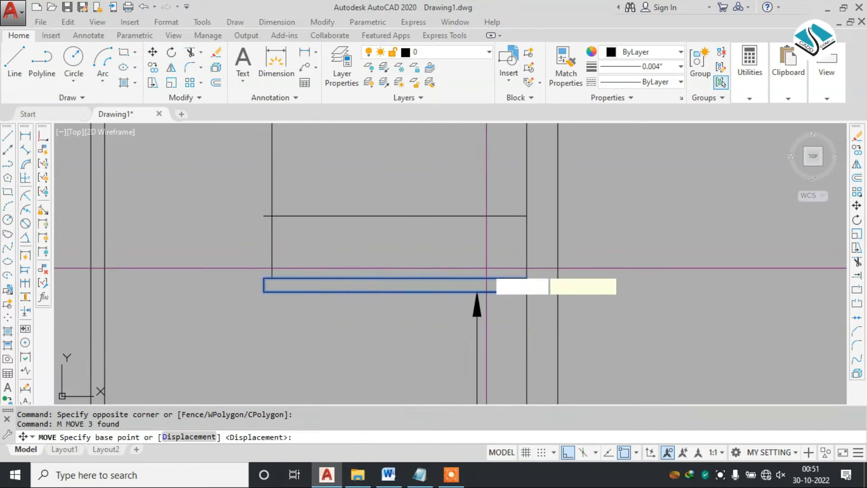
pyautogui.click(527, 283)
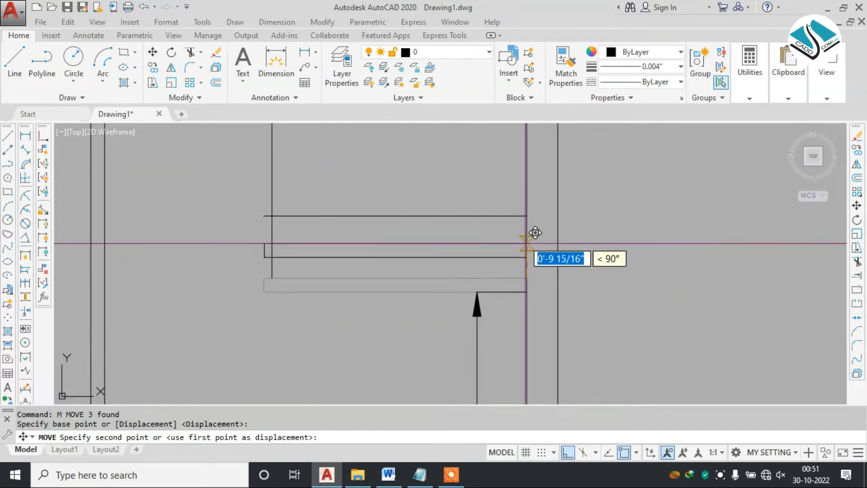
pyautogui.click(538, 205)
pyautogui.press('Escape')
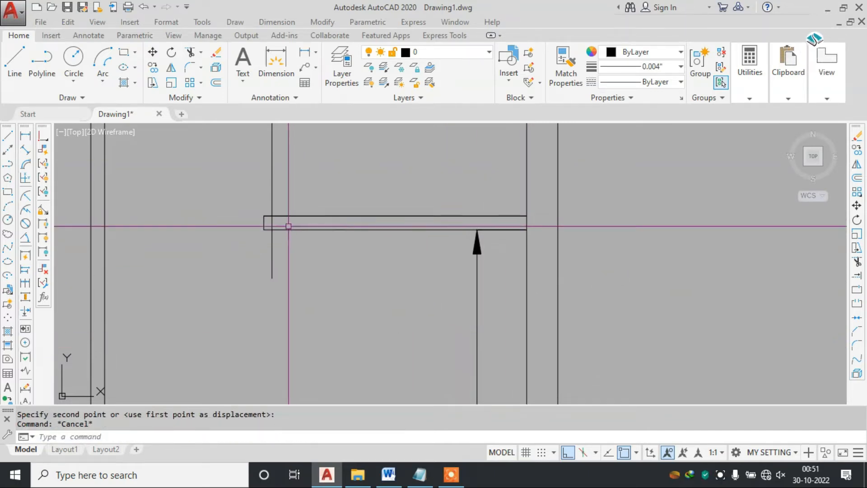
# Step: Trim the puja room's vertical side line where it crosses and extends below the moved wall
pyautogui.write('tr')
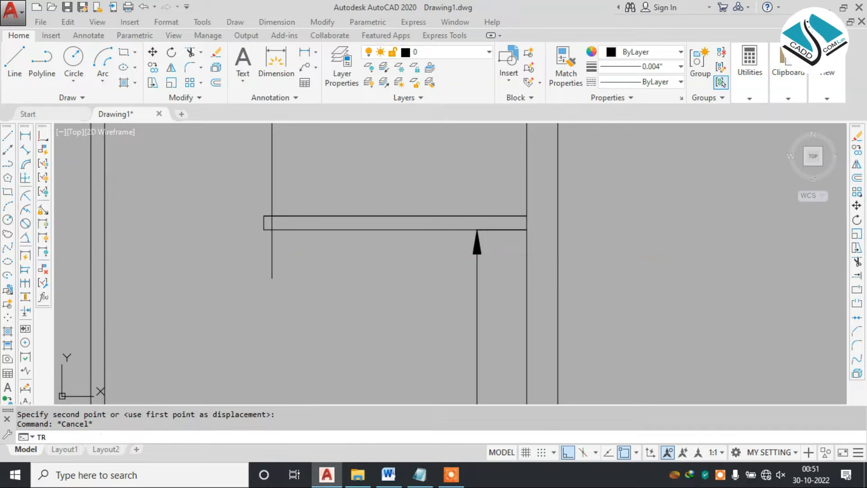
pyautogui.press('Return')
pyautogui.press('Return')
pyautogui.click(297, 253)
pyautogui.click(256, 240)
pyautogui.scroll(2, 261, 238)
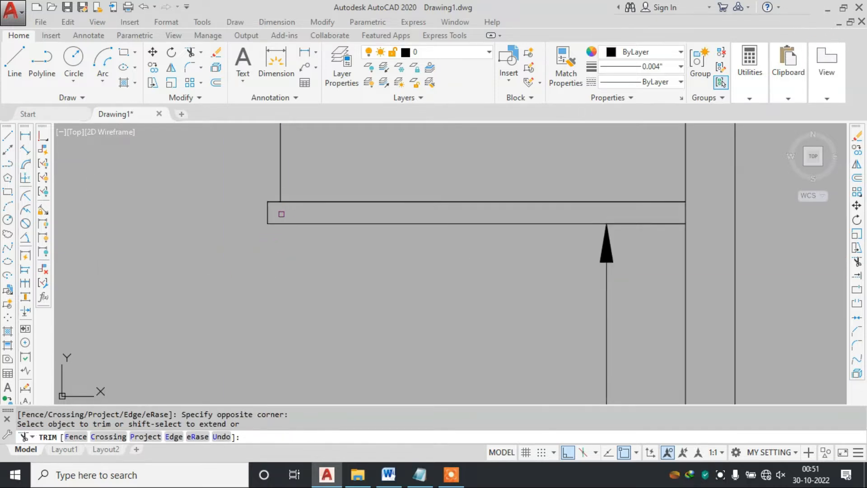
pyautogui.scroll(-4, 350, 237)
pyautogui.press('Escape')
# Step: Erase the vertical dimension between the puja room's lower wall and the bottom outer wall
pyautogui.scroll(1, 368, 236)
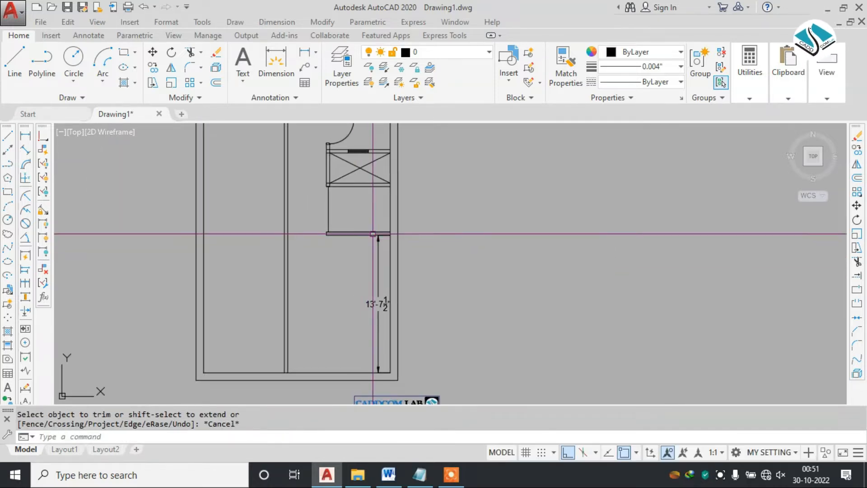
pyautogui.moveTo(384, 305); pyautogui.dragTo(466, 300, button='middle')
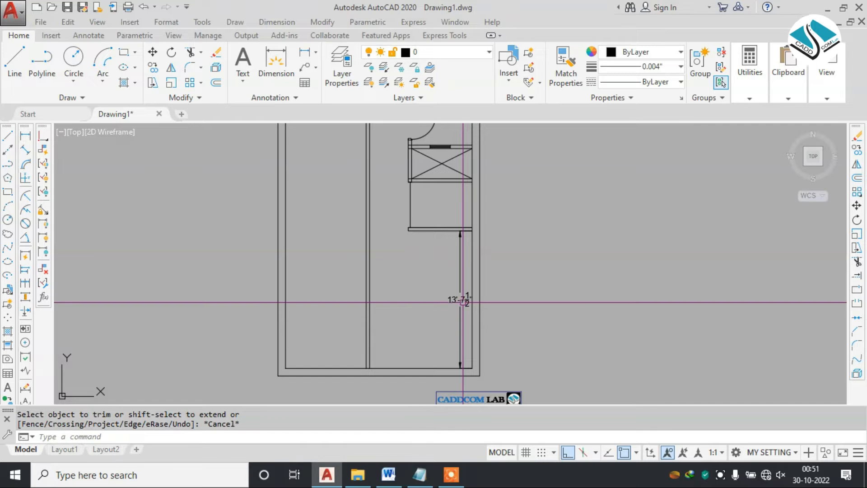
pyautogui.click(463, 302)
pyautogui.write('e')
pyautogui.press('Return')
# Step: Measure the living room's depth from the puja wall to the bottom outer wall with a linear dimension, without placing it
pyautogui.scroll(-2, 411, 299)
pyautogui.scroll(5, 411, 299)
pyautogui.click(266, 23)
pyautogui.click(286, 54)
pyautogui.moveTo(472, 245); pyautogui.dragTo(448, 232, button='middle')
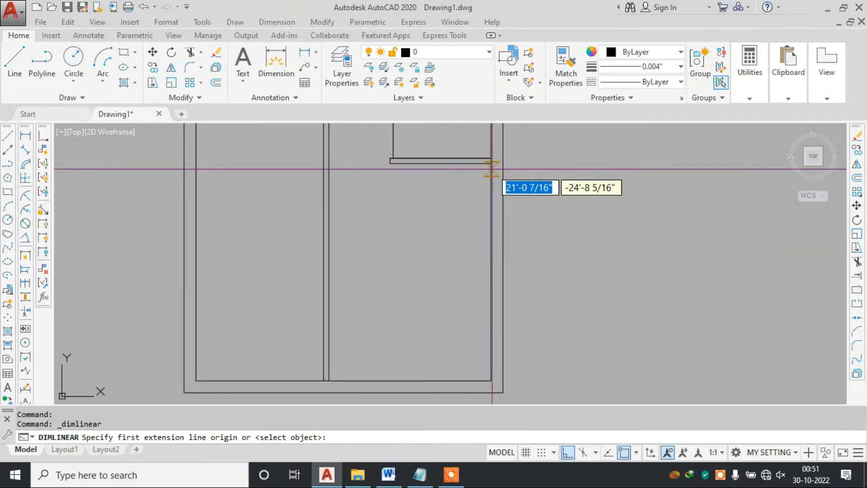
pyautogui.click(492, 169)
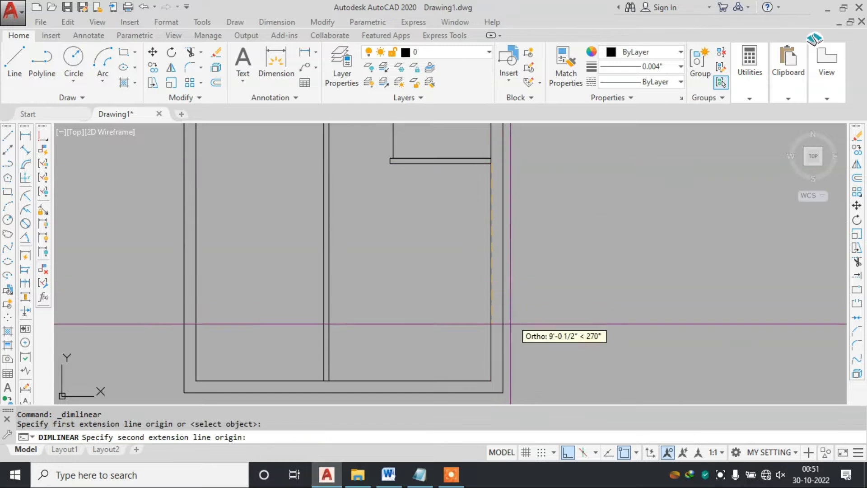
pyautogui.click(491, 381)
pyautogui.press('Escape')
pyautogui.scroll(-3, 441, 307)
pyautogui.press('Escape')
# Step: Offset the inner line of the bottom outer wall 3' upward into the rooms
pyautogui.write('o')
pyautogui.press('Return')
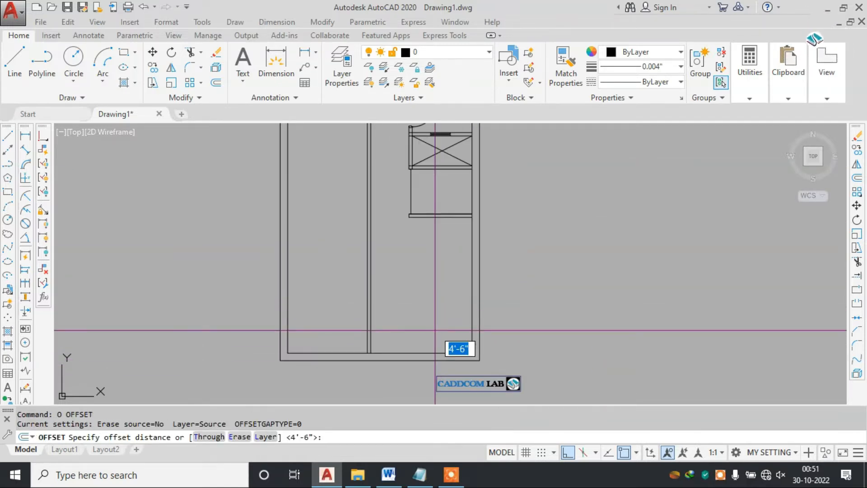
pyautogui.write('3')
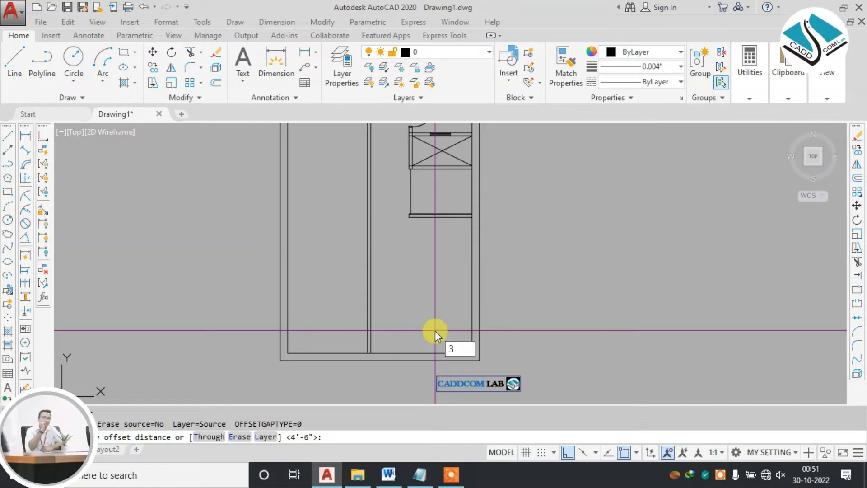
pyautogui.press('Return')
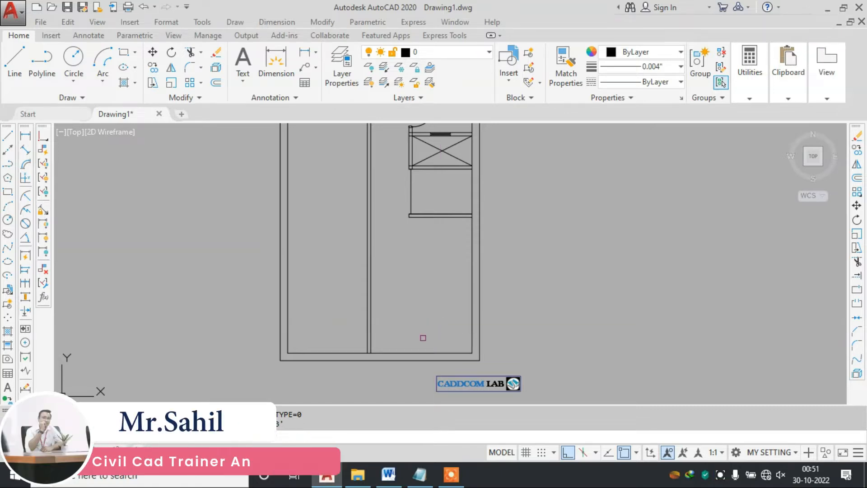
pyautogui.click(427, 353)
pyautogui.click(426, 327)
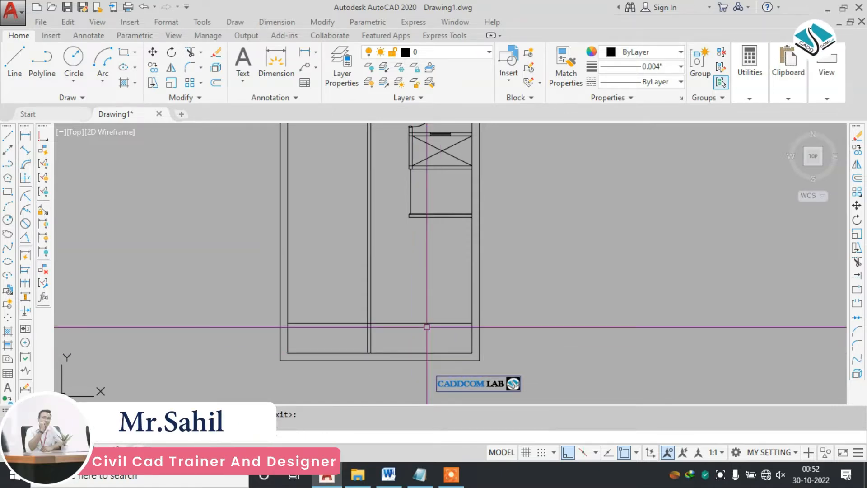
# Step: Trim both lines of the vertical partition wall where they run below the new offset line
pyautogui.scroll(2, 399, 340)
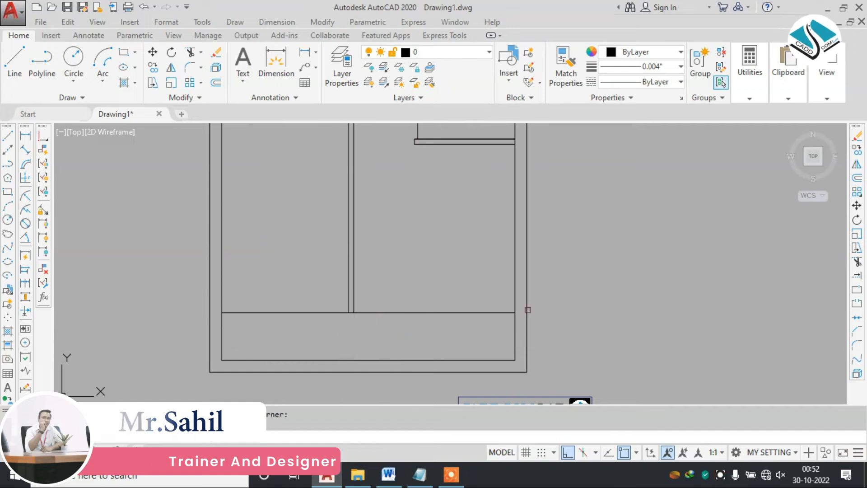
pyautogui.scroll(-3, 528, 309)
pyautogui.press('Escape')
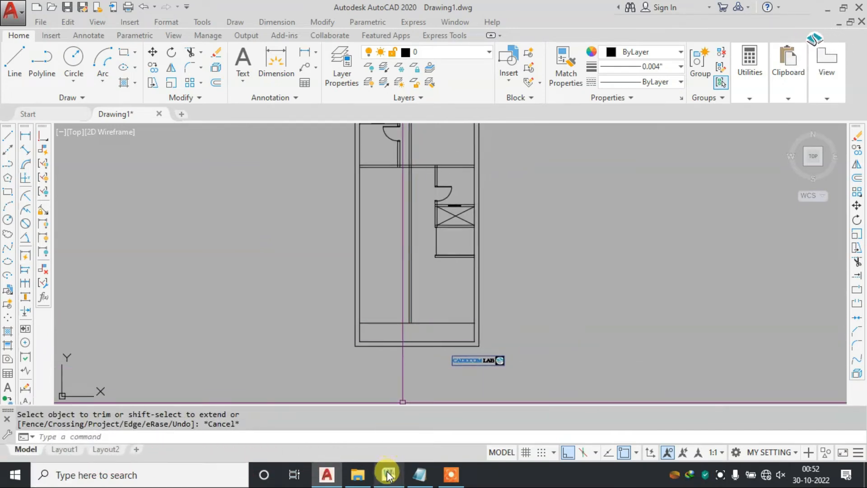
pyautogui.click(387, 475)
pyautogui.click(388, 475)
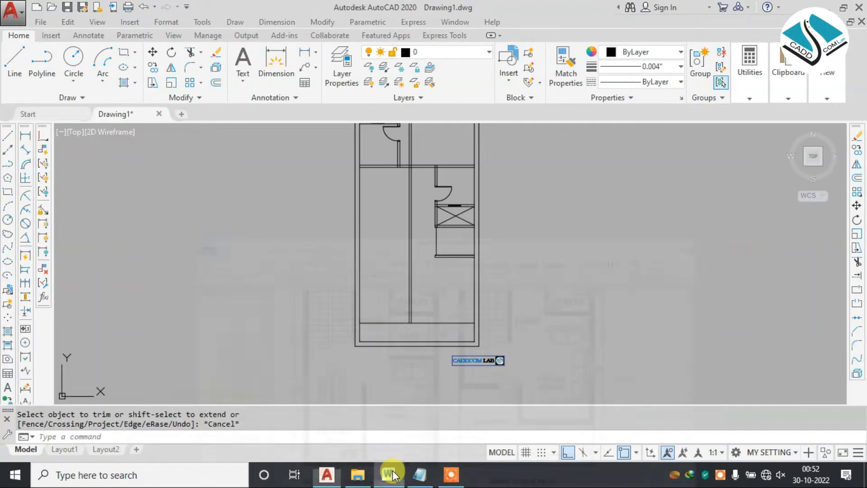
# Step: Extend both lines of the puja room's lower wall to the vertical partition wall
pyautogui.scroll(4, 428, 258)
pyautogui.press('Escape')
pyautogui.write('ex')
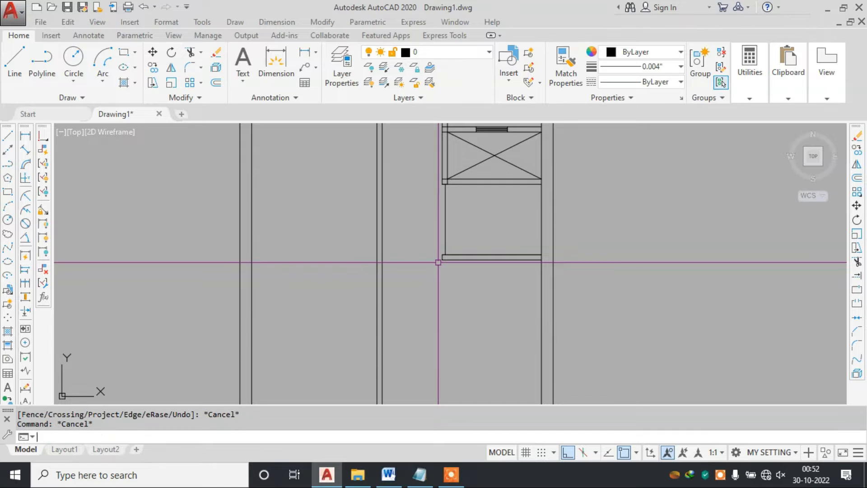
pyautogui.press('Return')
pyautogui.press('Return')
pyautogui.scroll(4, 448, 262)
pyautogui.click(458, 240)
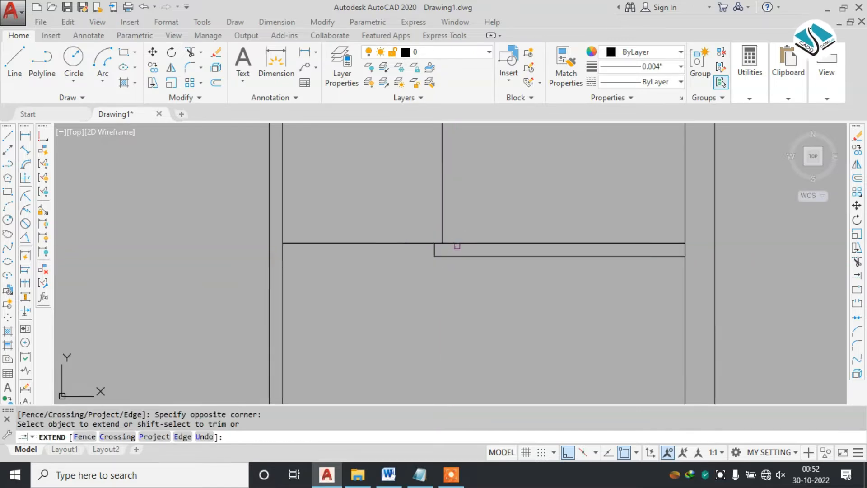
pyautogui.scroll(-4, 436, 271)
pyautogui.click(397, 476)
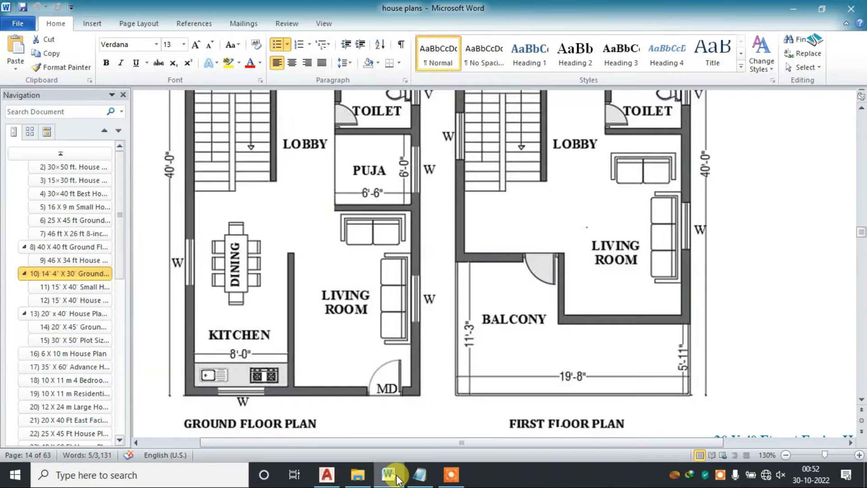
pyautogui.click(397, 477)
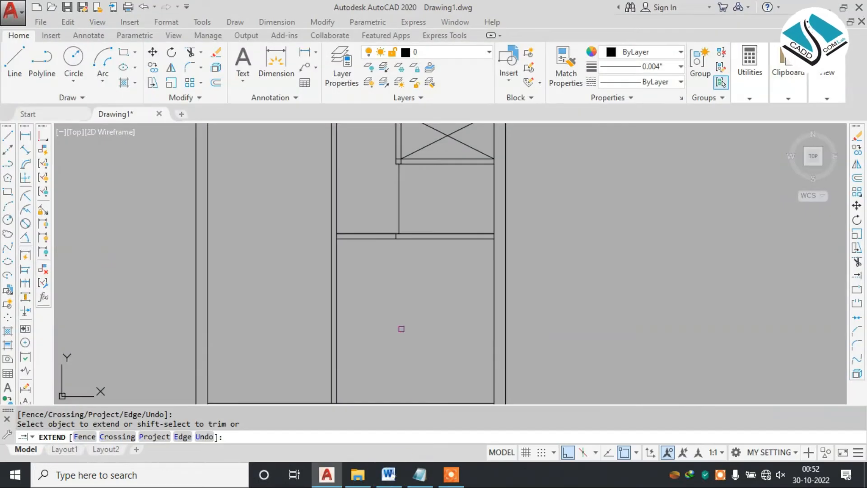
# Step: Offset the lower cross line 4.5" upward to form the front wall's thickness
pyautogui.scroll(-3, 401, 329)
pyautogui.press('Escape')
pyautogui.write('o')
pyautogui.press('Return')
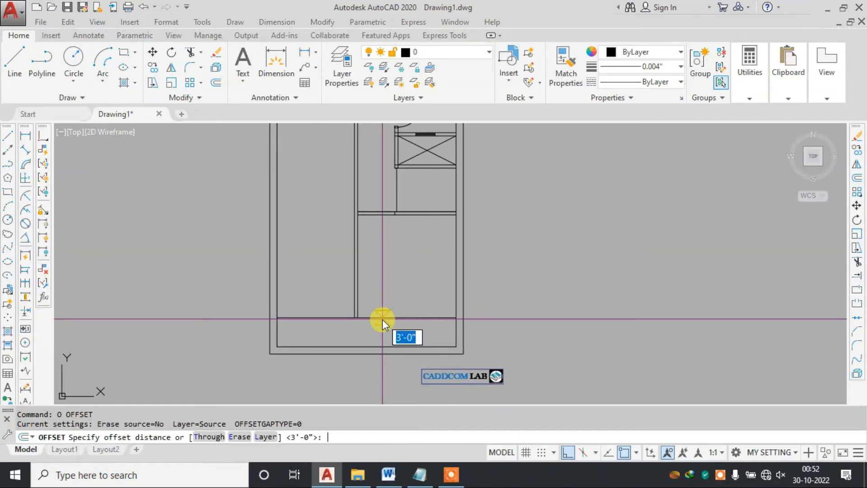
pyautogui.write('4')
pyautogui.press('BackSpace')
pyautogui.write('.5')
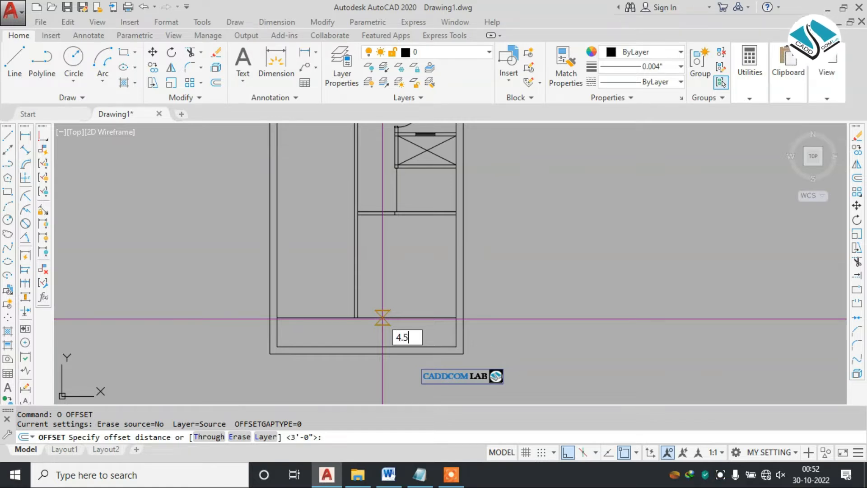
pyautogui.press('Return')
pyautogui.scroll(2, 382, 318)
pyautogui.click(386, 317)
pyautogui.click(388, 301)
pyautogui.press('Escape')
pyautogui.scroll(-2, 389, 296)
pyautogui.moveTo(400, 248); pyautogui.dragTo(461, 283, button='middle')
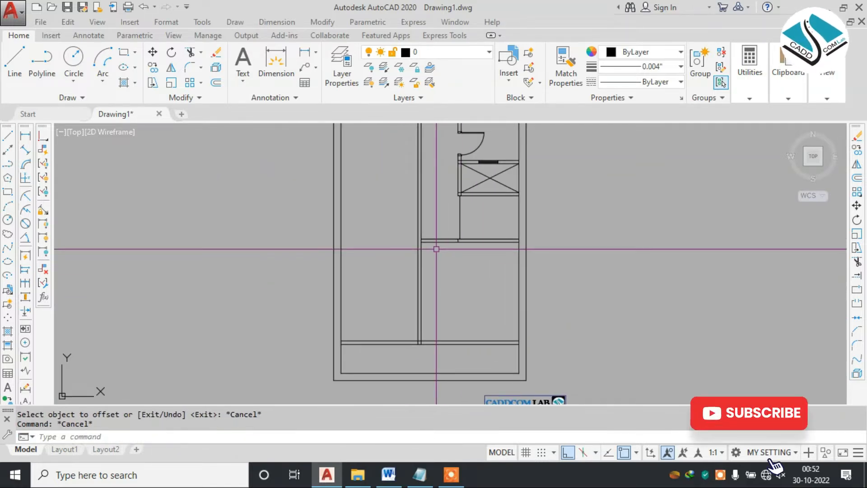
# Step: Extend both lines of the puja room's lower wall across the partition wall to its far face
pyautogui.write('ex')
pyautogui.scroll(4, 425, 235)
pyautogui.press('Return')
pyautogui.click(445, 231)
pyautogui.click(430, 275)
pyautogui.press('Escape')
pyautogui.press('Escape')
pyautogui.write('ex')
pyautogui.press('Return')
pyautogui.press('Return')
pyautogui.click(459, 224)
pyautogui.click(436, 265)
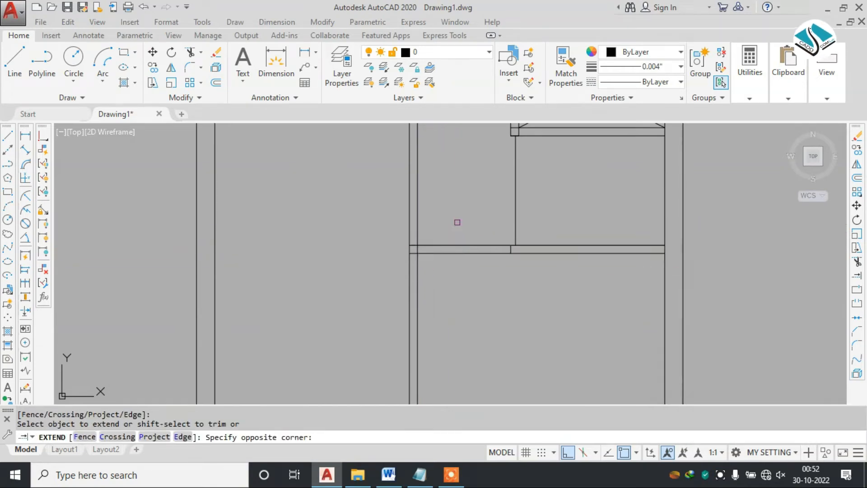
pyautogui.press('Escape')
# Step: Trim away the partition wall's two lines above the puja room's lower wall
pyautogui.write('tr')
pyautogui.press('Return')
pyautogui.press('Return')
pyautogui.click(434, 189)
pyautogui.click(381, 219)
pyautogui.scroll(-4, 389, 233)
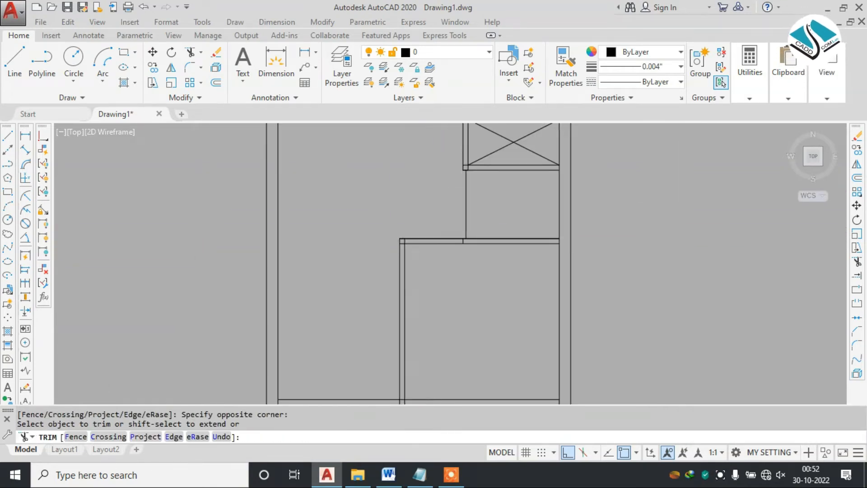
pyautogui.press('Escape')
# Step: Switch to the Word reference and examine the ground floor plan's living room, kitchen, dining, staircase and lobby layout
pyautogui.moveTo(424, 294); pyautogui.dragTo(431, 284, button='middle')
pyautogui.moveTo(413, 360); pyautogui.dragTo(419, 335, button='middle')
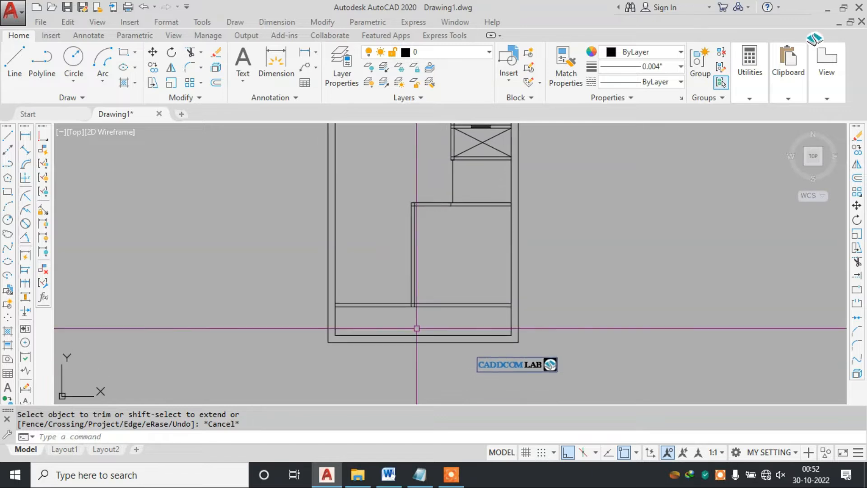
pyautogui.click(402, 480)
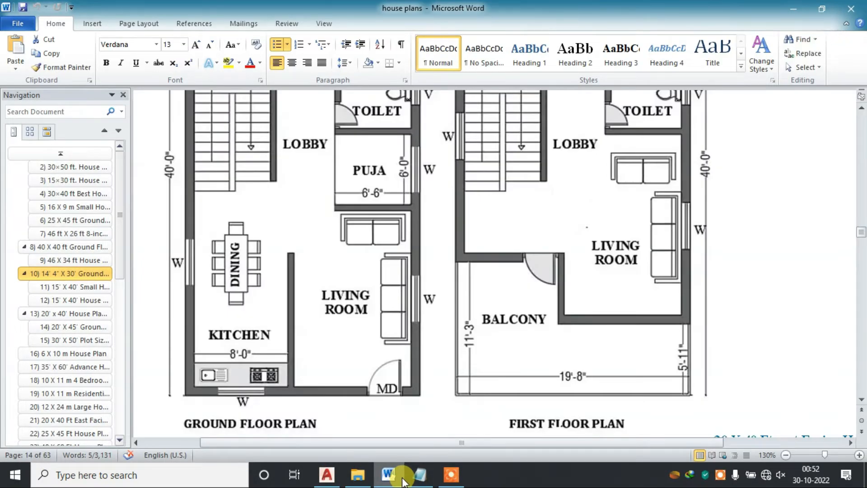
pyautogui.click(403, 481)
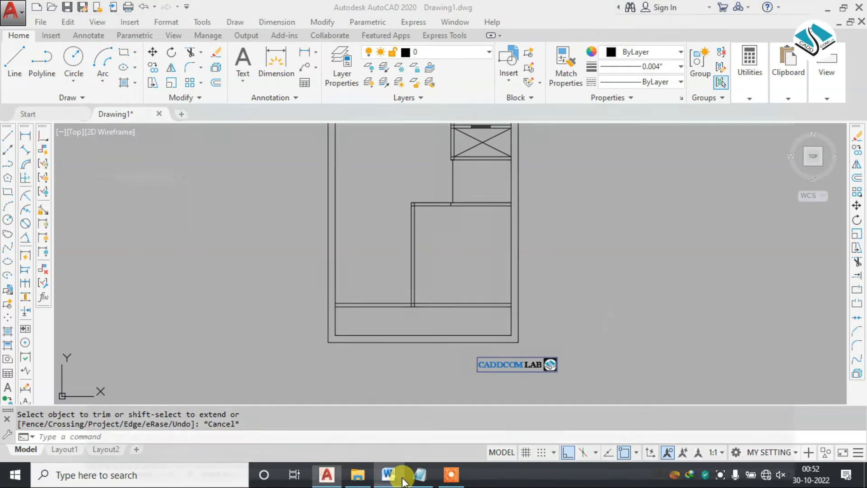
pyautogui.click(402, 481)
pyautogui.click(403, 481)
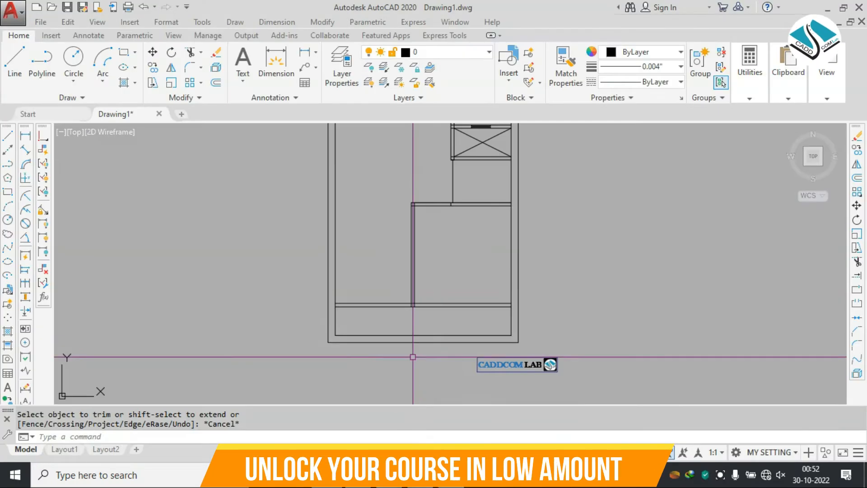
pyautogui.moveTo(396, 319); pyautogui.dragTo(380, 383, button='middle')
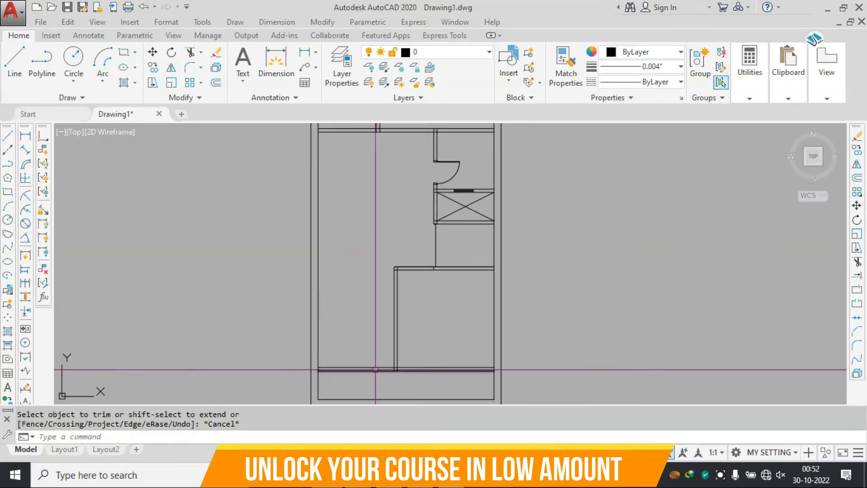
pyautogui.click(391, 480)
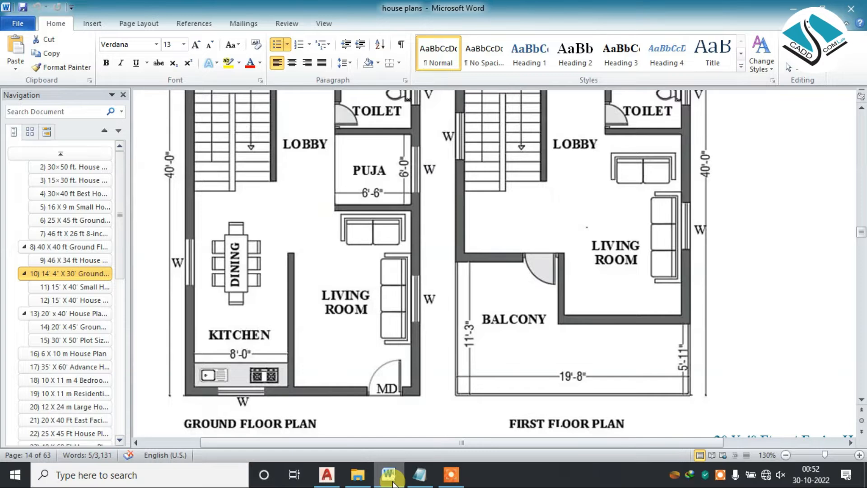
pyautogui.scroll(2, 256, 296)
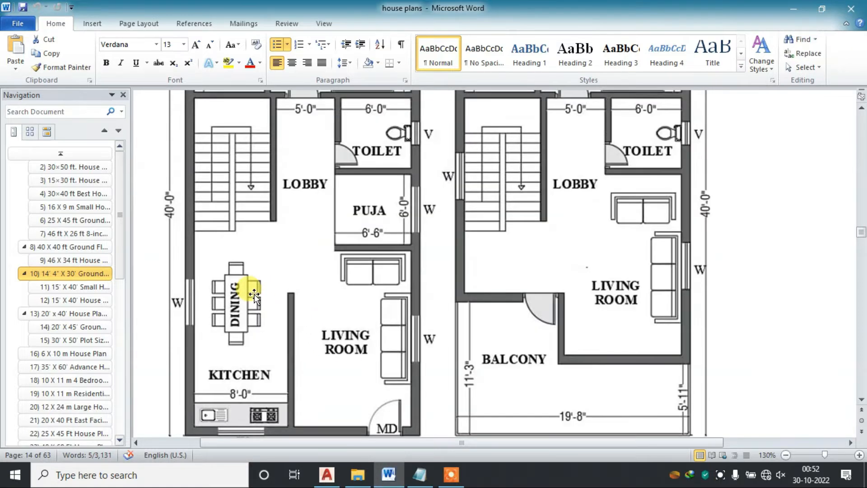
pyautogui.scroll(2, 232, 300)
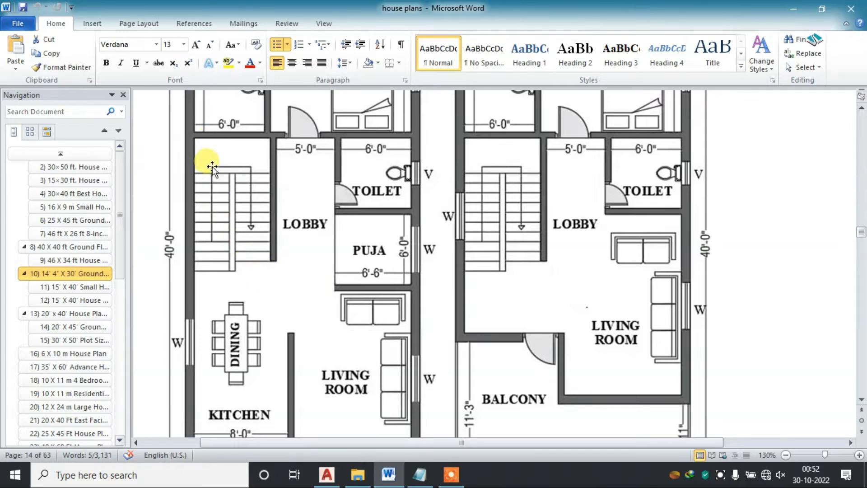
pyautogui.scroll(2, 213, 176)
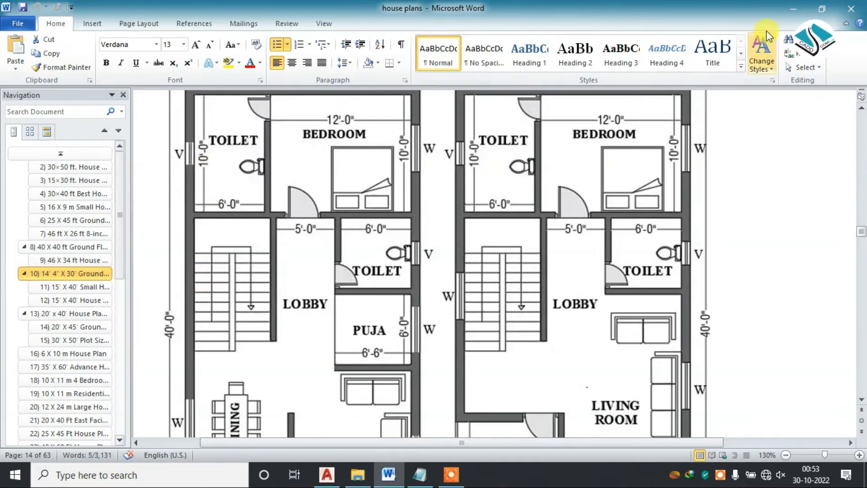
pyautogui.click(793, 9)
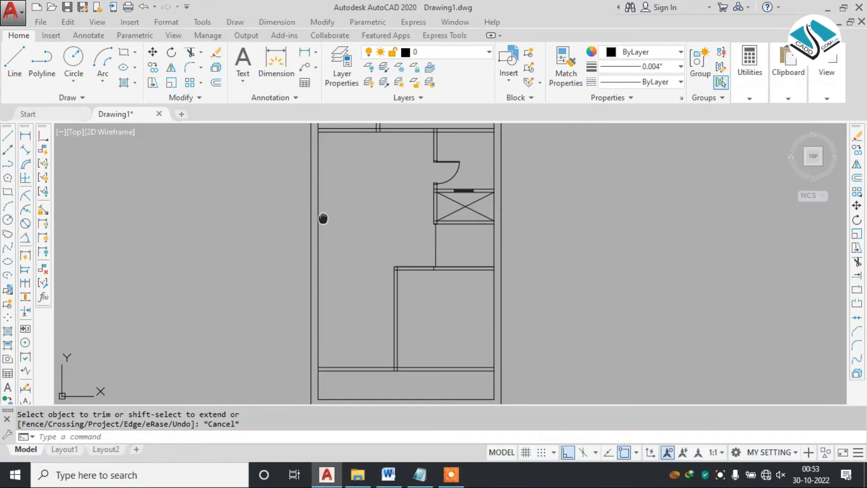
pyautogui.moveTo(323, 219); pyautogui.dragTo(308, 264, button='middle')
pyautogui.scroll(2, 311, 183)
pyautogui.press('Escape')
pyautogui.press('Escape')
pyautogui.write('o')
pyautogui.press('Return')
pyautogui.write("5'")
pyautogui.press('Return')
pyautogui.moveTo(321, 182); pyautogui.dragTo(255, 239, button='middle')
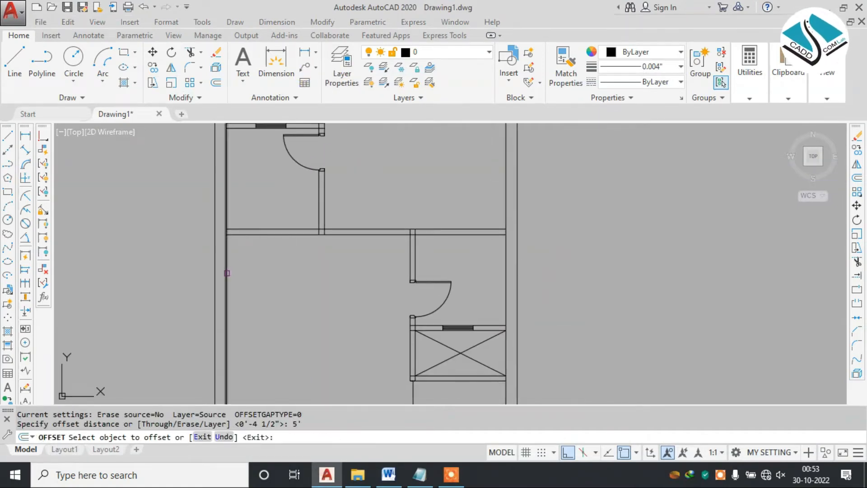
pyautogui.click(226, 271)
pyautogui.press('Escape')
# Step: Offset the left outer wall's inner line 6' into the staircase area
pyautogui.write('o')
pyautogui.press('Return')
pyautogui.write("6'")
pyautogui.press('Return')
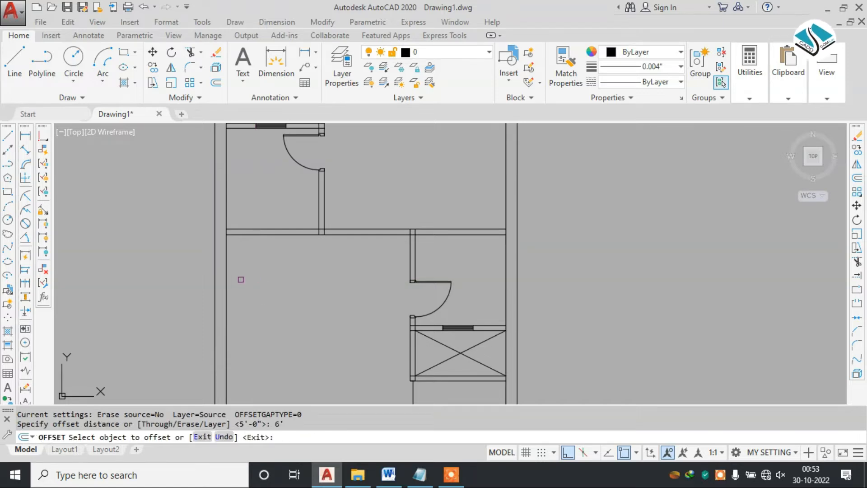
pyautogui.click(225, 295)
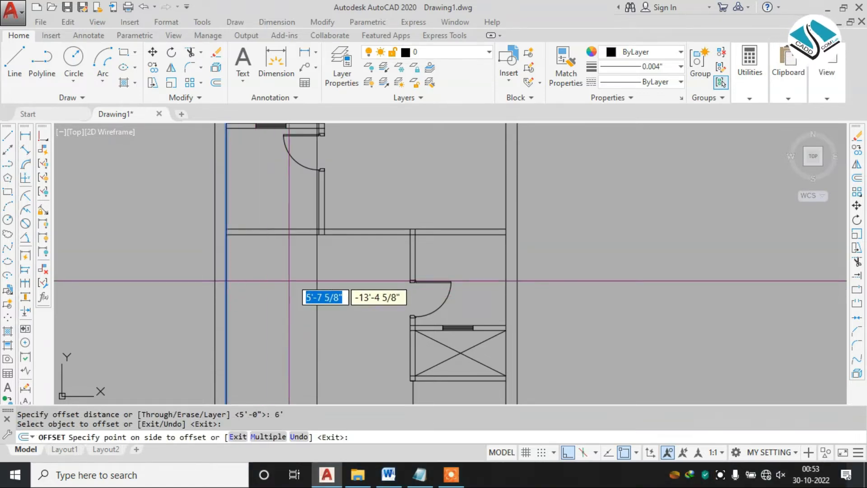
pyautogui.scroll(4, 313, 242)
pyautogui.click(323, 239)
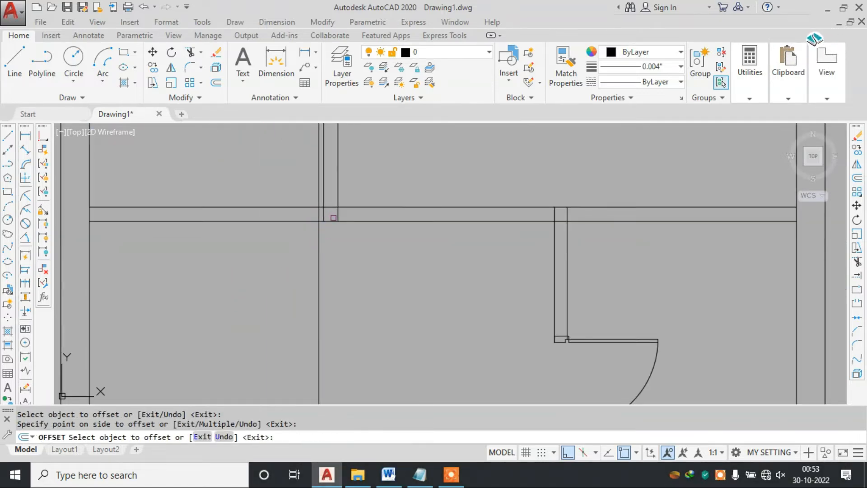
pyautogui.scroll(4, 332, 215)
pyautogui.scroll(-4, 328, 206)
pyautogui.press('Escape')
# Step: Erase the 6' offset line beside the rear toilet's side wall
pyautogui.click(388, 474)
pyautogui.click(393, 483)
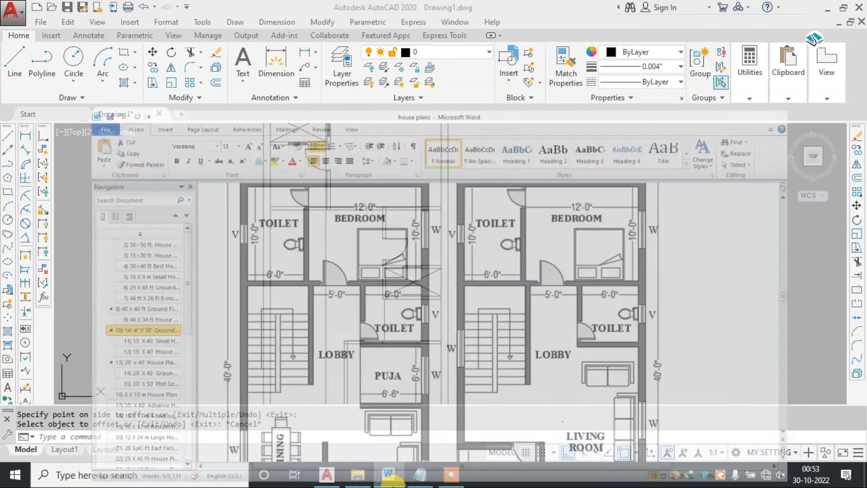
pyautogui.scroll(4, 324, 258)
pyautogui.press('Escape')
pyautogui.click(397, 235)
pyautogui.click(296, 274)
pyautogui.write('E')
pyautogui.press('Return')
# Step: Draw a vertical line straight down from the left face of the rear toilet's side wall, forming the staircase wall's first side
pyautogui.moveTo(310, 254); pyautogui.dragTo(310, 275, button='middle')
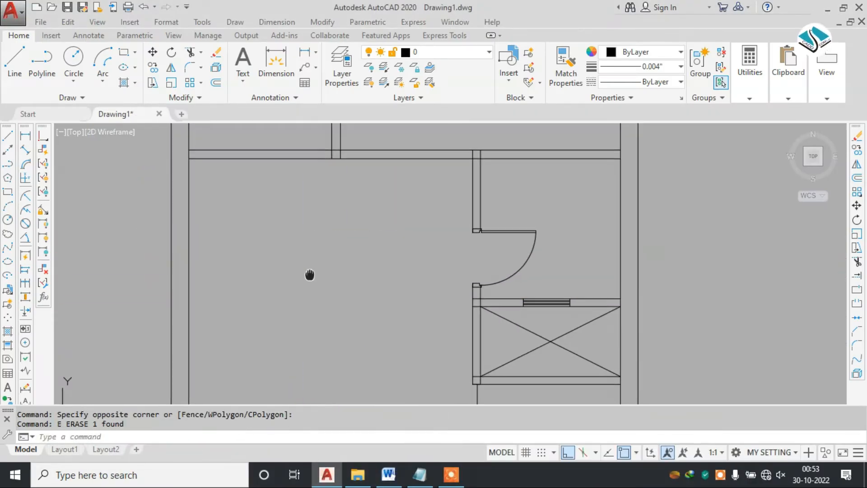
pyautogui.write('L')
pyautogui.press('Return')
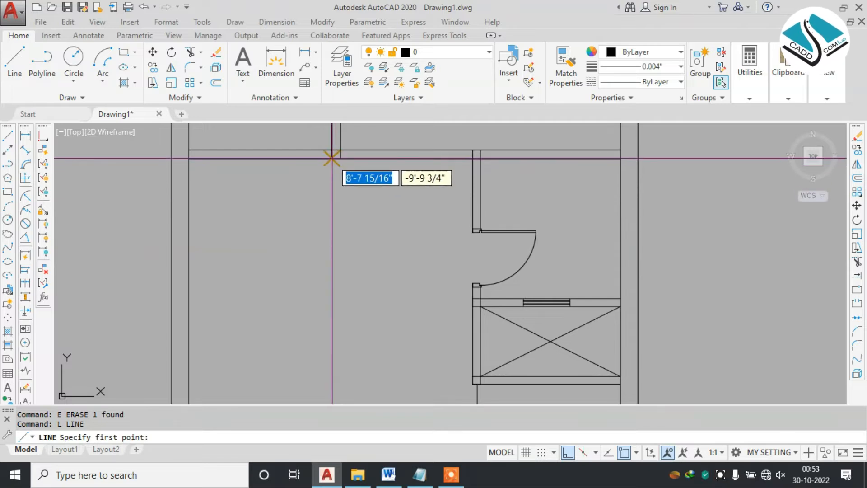
pyautogui.click(332, 158)
pyautogui.scroll(-4, 332, 158)
pyautogui.click(332, 258)
pyautogui.press('Escape')
pyautogui.scroll(4, 321, 174)
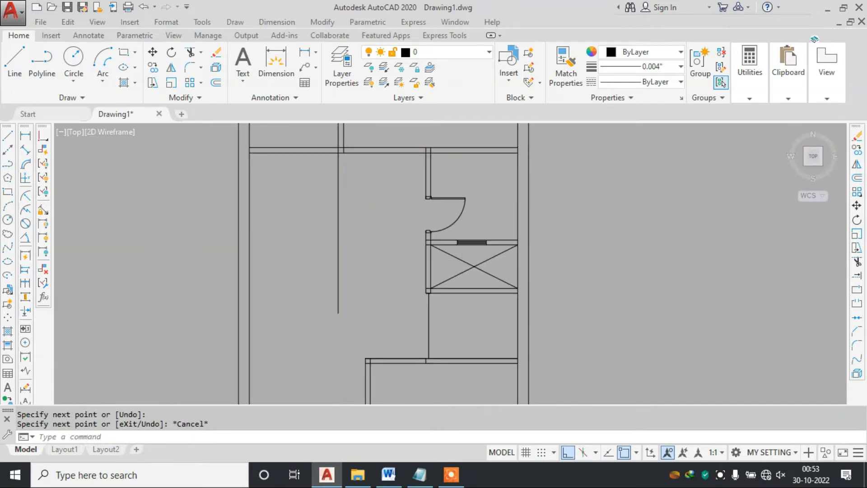
# Step: Draw a vertical line about 11'-7" long straight down from the right face of the rear toilet's side wall, forming the staircase wall's second side
pyautogui.press('Escape')
pyautogui.press('Return')
pyautogui.click(342, 155)
pyautogui.scroll(-2, 343, 169)
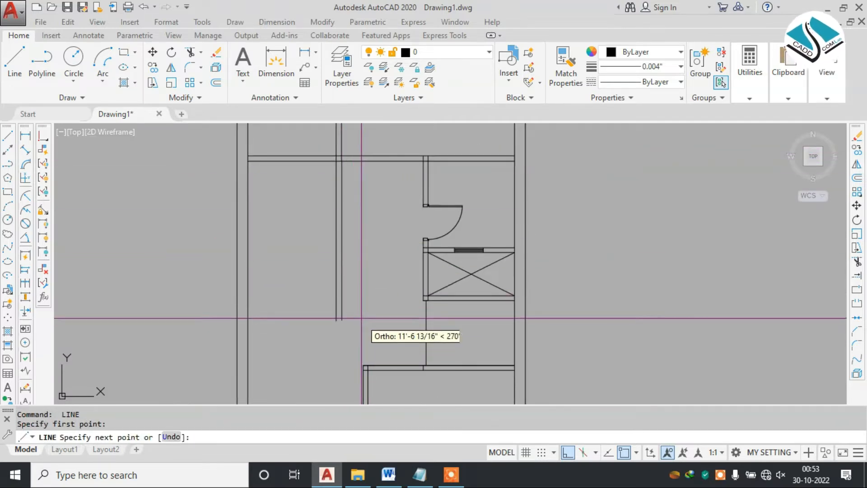
pyautogui.click(361, 317)
pyautogui.press('Escape')
# Step: Switch to the Word reference, examine the staircase layout beside the lobby, and return to the AutoCAD drawing
pyautogui.moveTo(300, 187)
pyautogui.mouseDown(button='middle')
pyautogui.moveTo(357, 255)
pyautogui.moveTo(363, 283)
pyautogui.mouseUp(button='middle')
pyautogui.scroll(2, 359, 255)
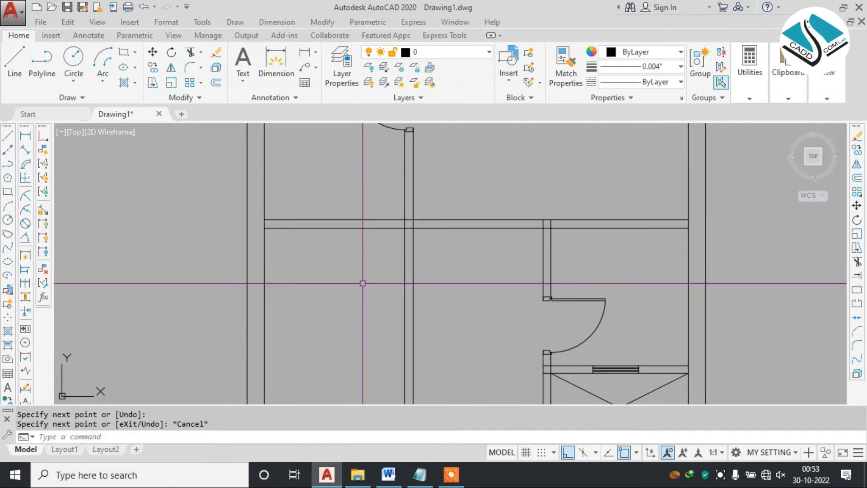
pyautogui.click(415, 483)
pyautogui.click(416, 481)
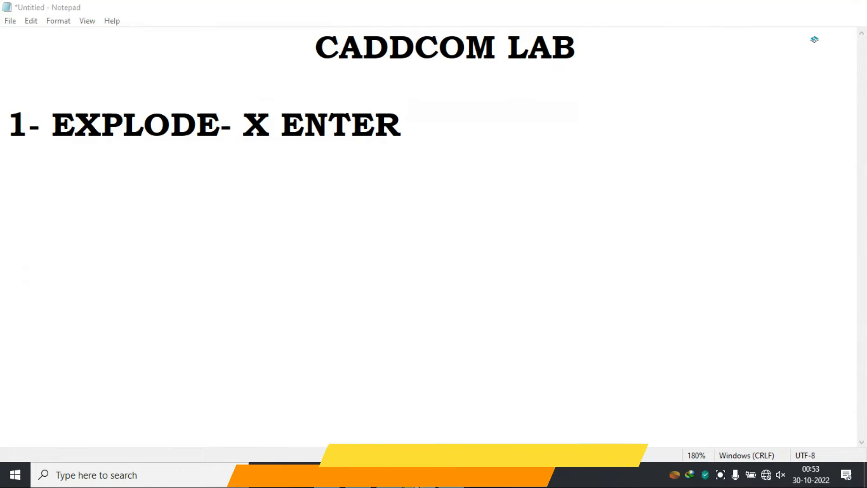
pyautogui.click(390, 478)
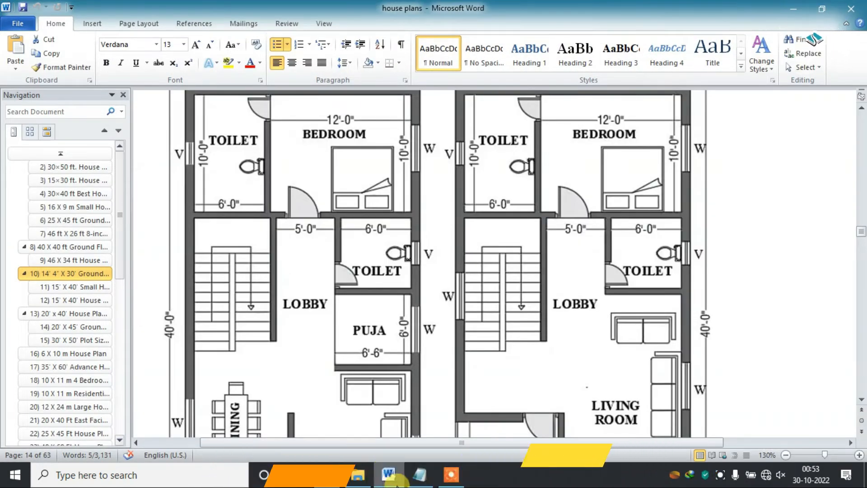
pyautogui.click(794, 9)
pyautogui.moveTo(320, 283); pyautogui.dragTo(320, 248, button='middle')
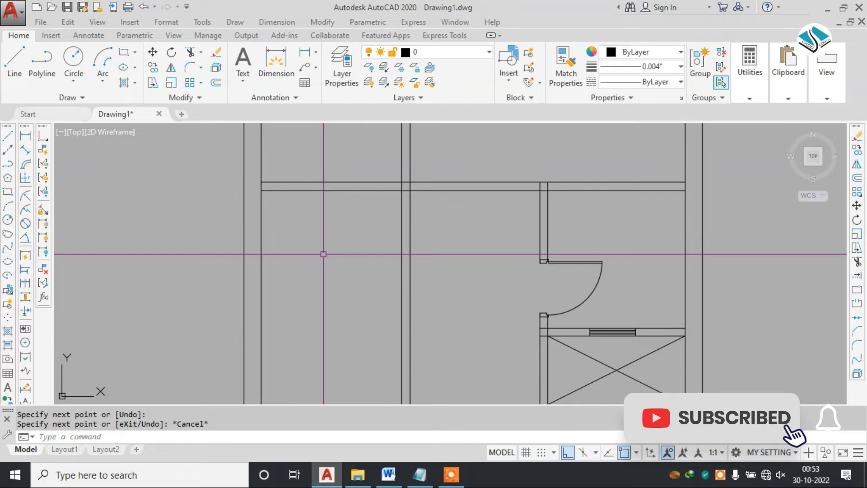
pyautogui.click(390, 474)
pyautogui.click(389, 474)
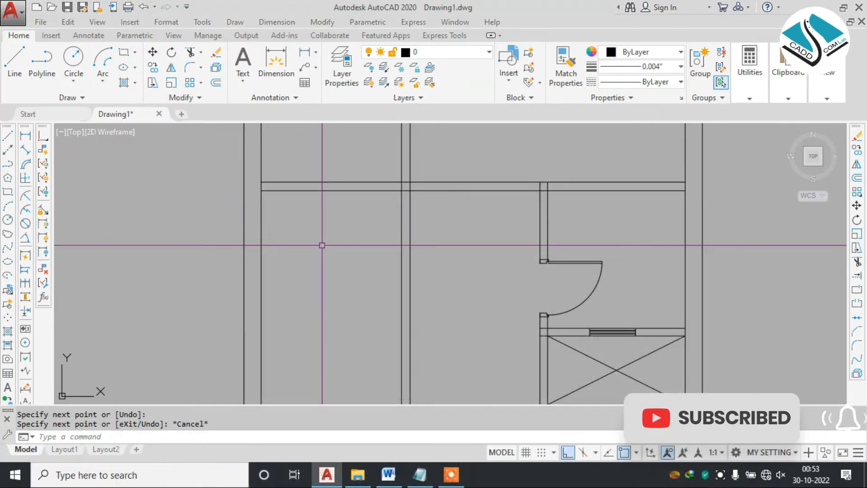
# Step: Offset the lower line of the horizontal wall below the rear toilet 2'6" downward to mark the stair landing
pyautogui.press('Escape')
pyautogui.press('Escape')
pyautogui.write('o')
pyautogui.press('Return')
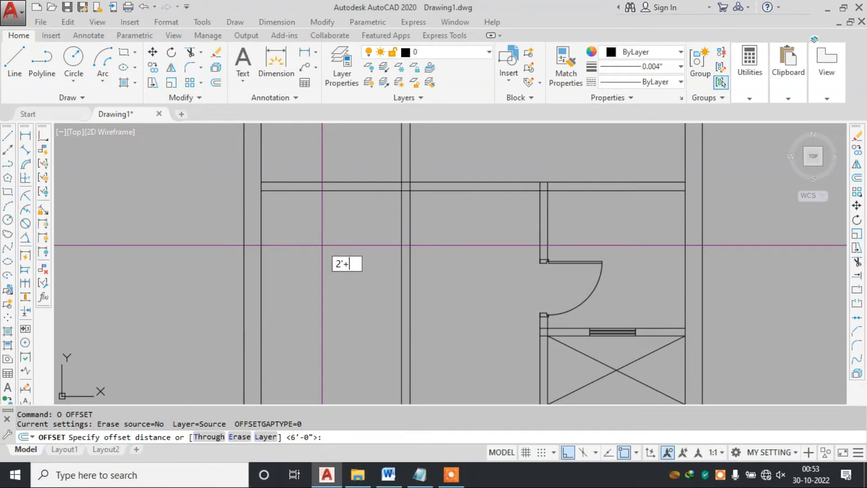
pyautogui.write('2\'+6"')
pyautogui.press('Return')
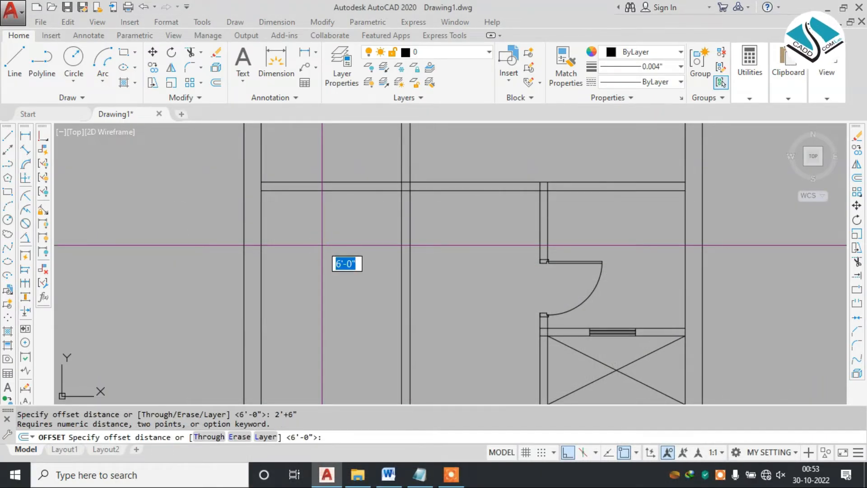
pyautogui.press('Return')
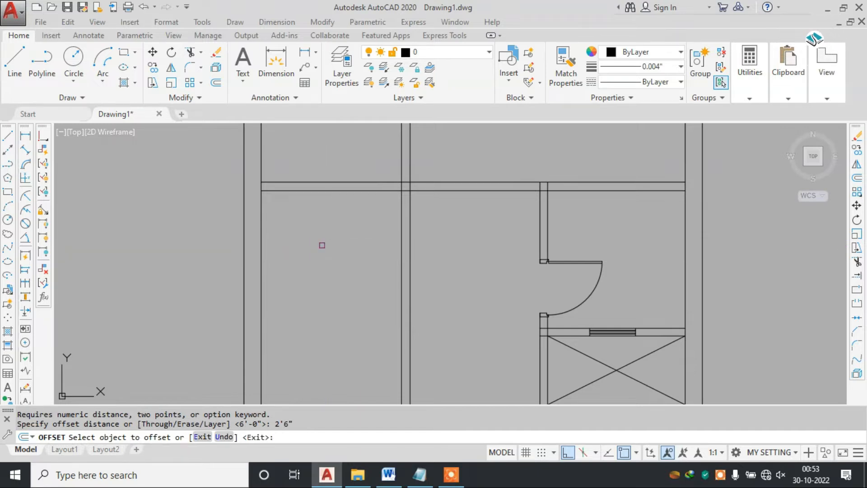
pyautogui.click(339, 191)
pyautogui.click(346, 220)
pyautogui.press('Escape')
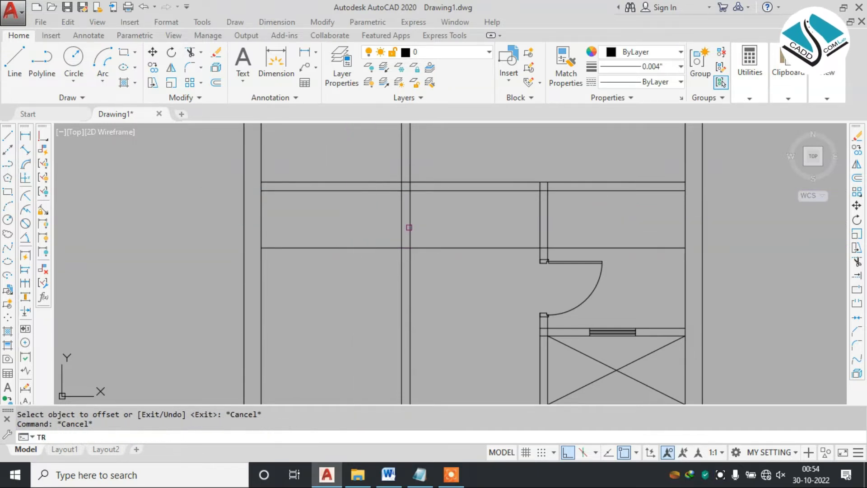
# Step: Trim the landing line across the lobby and draw a vertical centre line down from the midpoint of its remaining staircase part
pyautogui.click(426, 296)
pyautogui.scroll(-3, 390, 253)
pyautogui.press('Escape')
pyautogui.write('l')
pyautogui.press('Return')
pyautogui.click(333, 214)
pyautogui.press('Escape')
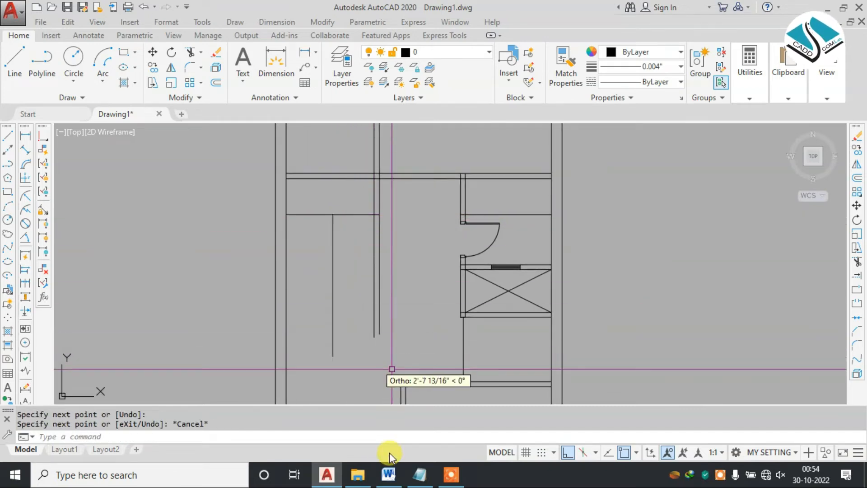
# Step: Check the staircase in the Word reference, and trim the landing line's left half and its piece inside the staircase wall
pyautogui.click(388, 474)
pyautogui.click(389, 475)
pyautogui.click(389, 475)
pyautogui.click(389, 475)
pyautogui.click(390, 475)
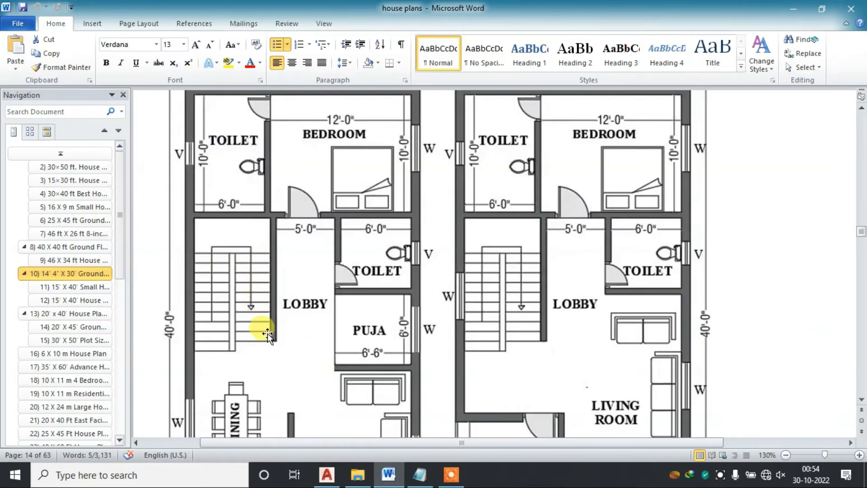
pyautogui.click(389, 474)
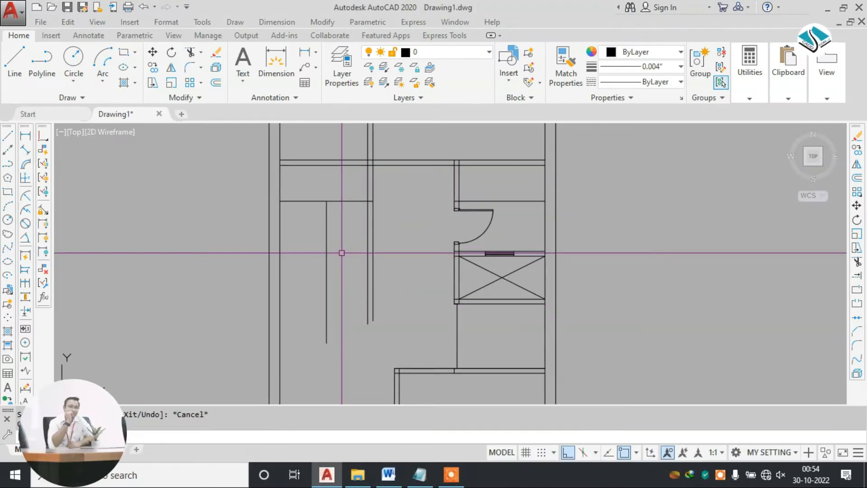
pyautogui.click(299, 204)
pyautogui.scroll(5, 344, 195)
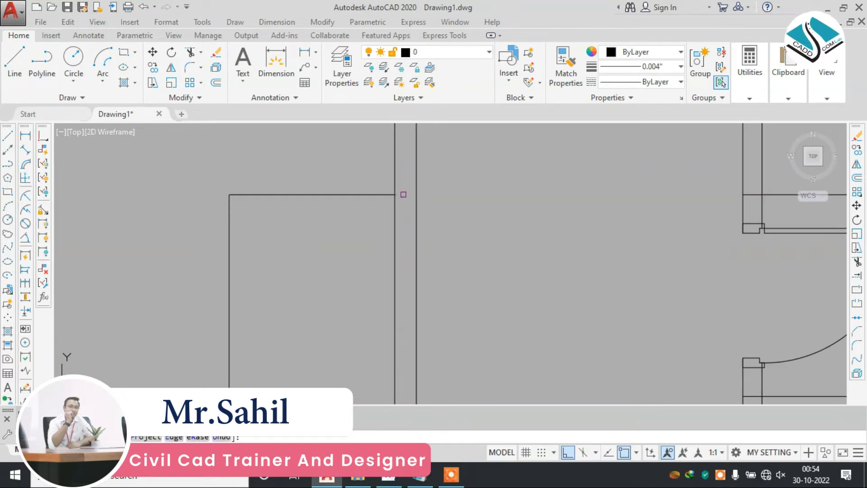
# Step: Offset the remaining landing line downward nine times at 10" spacing to create the treads of the right flight
pyautogui.write('o')
pyautogui.press('Return')
pyautogui.write('10')
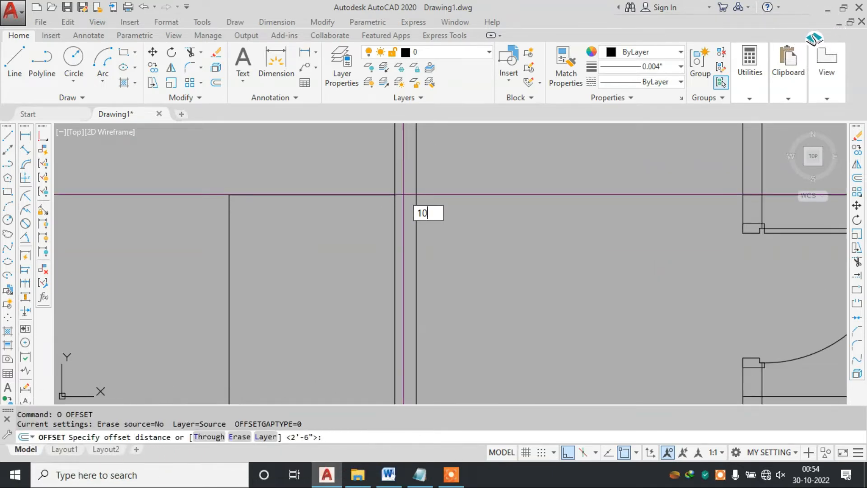
pyautogui.scroll(-4, 397, 187)
pyautogui.click(364, 195)
pyautogui.click(364, 219)
pyautogui.click(364, 214)
pyautogui.click(359, 234)
pyautogui.click(359, 232)
pyautogui.click(361, 249)
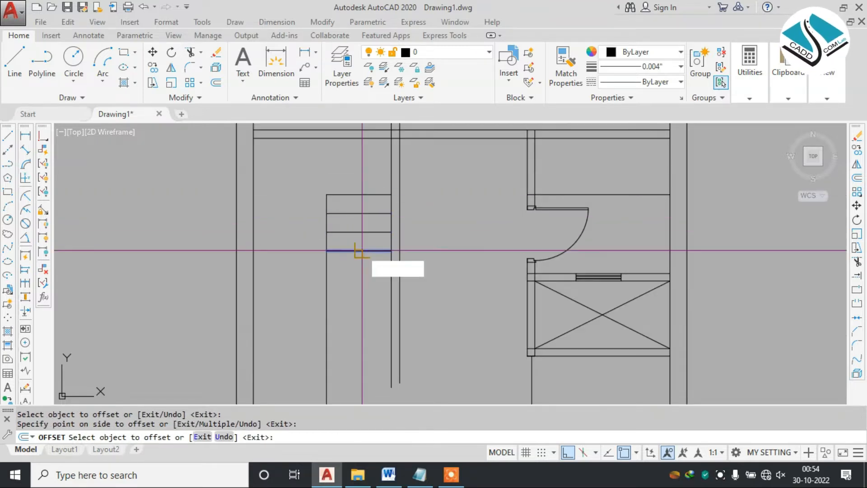
pyautogui.click(361, 251)
pyautogui.click(364, 286)
pyautogui.click(364, 270)
pyautogui.click(368, 286)
pyautogui.click(368, 288)
pyautogui.click(380, 323)
pyautogui.click(375, 307)
pyautogui.click(375, 324)
pyautogui.click(375, 324)
pyautogui.click(374, 345)
pyautogui.click(374, 345)
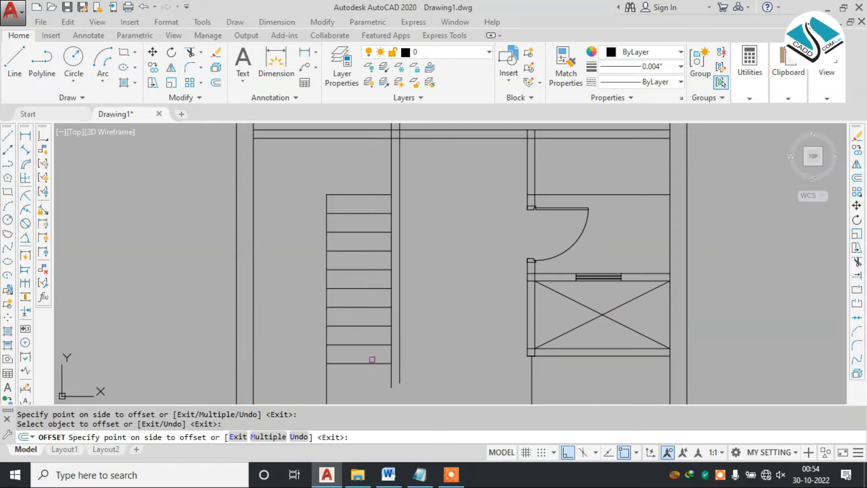
pyautogui.click(374, 362)
pyautogui.moveTo(374, 361); pyautogui.dragTo(391, 321, button='middle')
pyautogui.press('Escape')
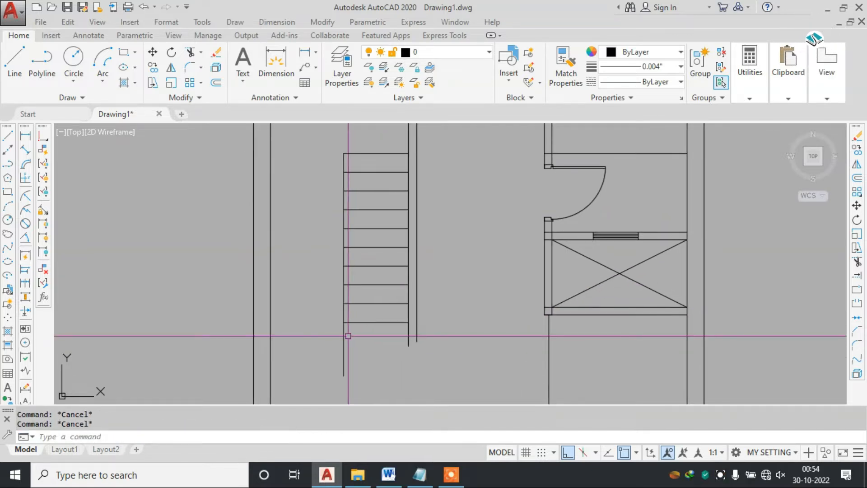
# Step: Offset the lowest tread line 10" downward and extend the new line to the left outer wall
pyautogui.press('Return')
pyautogui.write('10')
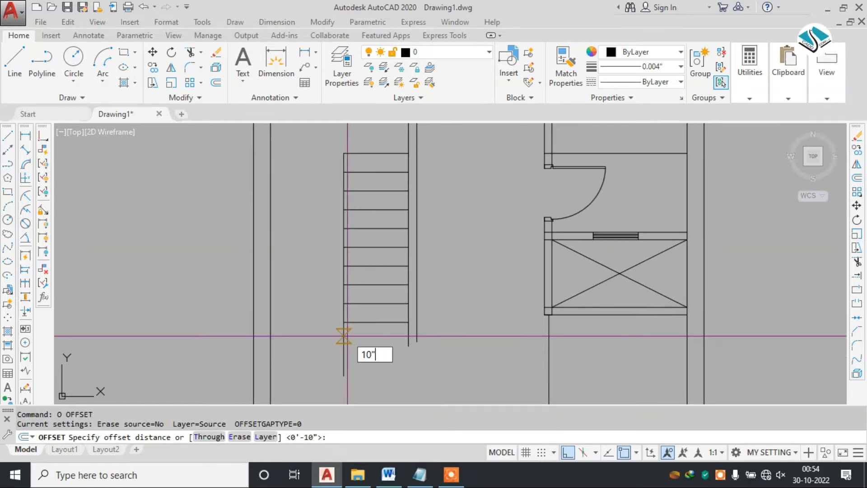
pyautogui.press('Return')
pyautogui.click(358, 322)
pyautogui.click(358, 335)
pyautogui.press('Escape')
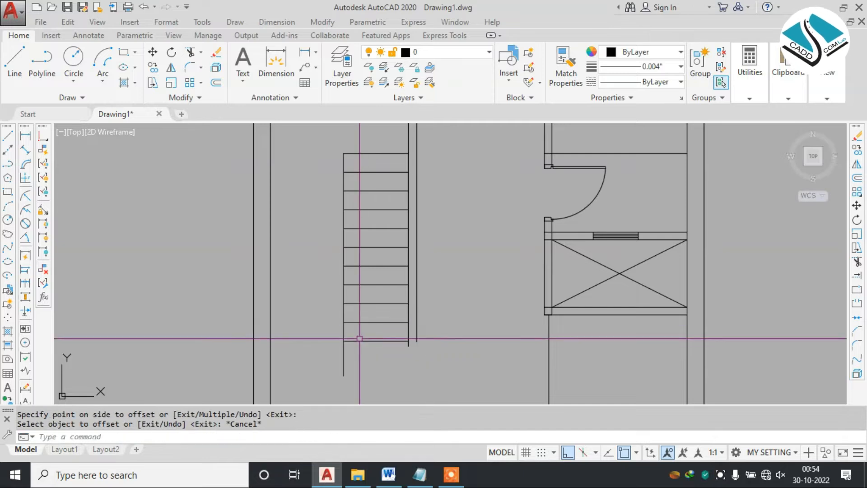
pyautogui.write('ex')
pyautogui.press('Return')
pyautogui.press('Return')
pyautogui.click(354, 342)
pyautogui.press('Escape')
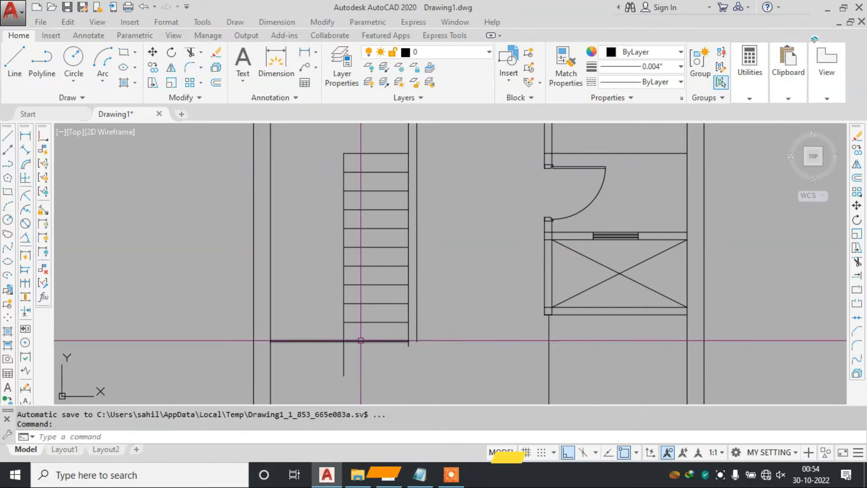
# Step: Trim the part of the bottom stair line that lies between the centre line and the staircase wall
pyautogui.write('tr')
pyautogui.press('Return')
pyautogui.press('Return')
pyautogui.click(363, 342)
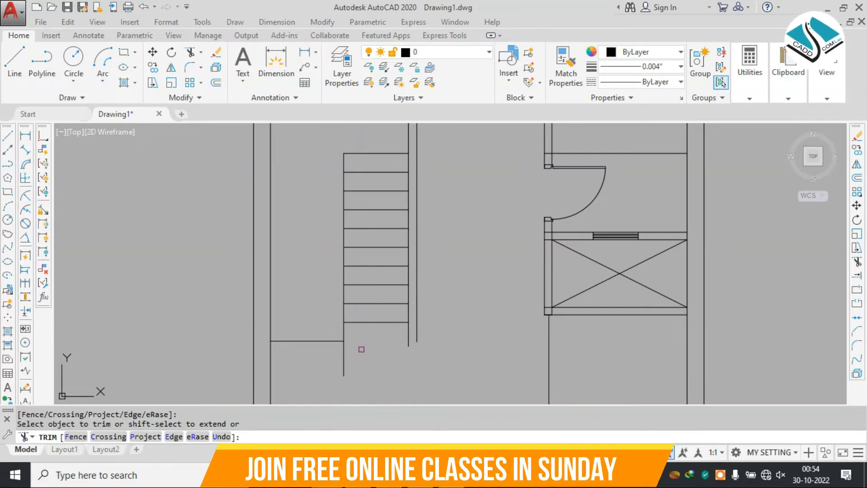
pyautogui.press('Escape')
pyautogui.press('Escape')
# Step: Offset the staircase's vertical centre line 0.5" to both sides
pyautogui.write('o')
pyautogui.press('space')
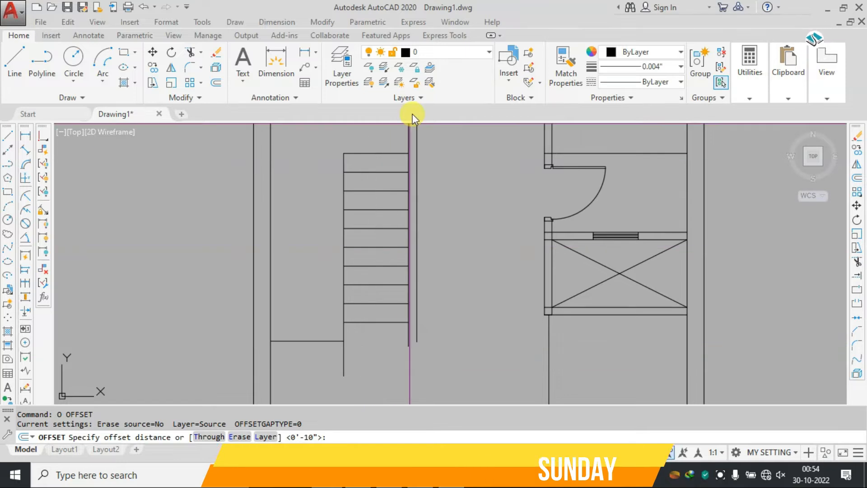
pyautogui.moveTo(334, 249)
pyautogui.mouseDown(button='middle')
pyautogui.moveTo(359, 300)
pyautogui.moveTo(361, 286)
pyautogui.mouseUp(button='middle')
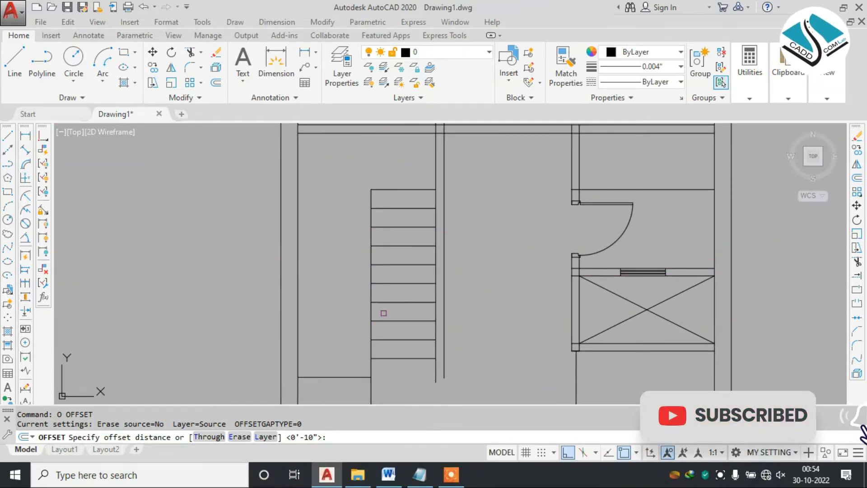
pyautogui.write('0.5"')
pyautogui.press('Return')
pyautogui.scroll(4, 368, 197)
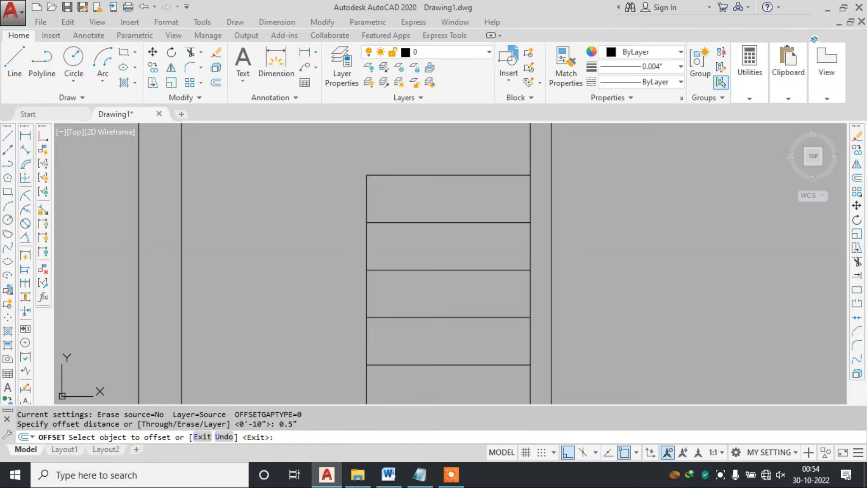
pyautogui.click(367, 203)
pyautogui.click(364, 203)
pyautogui.scroll(4, 366, 205)
pyautogui.click(365, 201)
pyautogui.click(379, 201)
pyautogui.press('Escape')
# Step: Erase the original centre line between the two offset lines
pyautogui.click(364, 201)
pyautogui.write('E')
pyautogui.press('Return')
pyautogui.scroll(-2, 380, 228)
# Step: Extend the right flight's top line to the left line of the narrow divider between the flights
pyautogui.write('EX')
pyautogui.scroll(-3, 406, 248)
pyautogui.scroll(5, 406, 234)
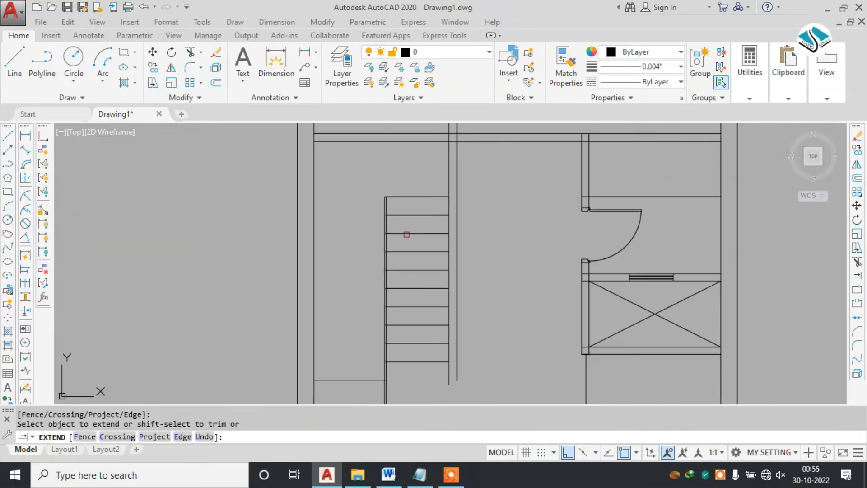
pyautogui.click(344, 211)
pyautogui.press('Escape')
# Step: Trim the tread ends that project into the narrow divider between the flights, working from the upper treads to the lowest
pyautogui.write('TR')
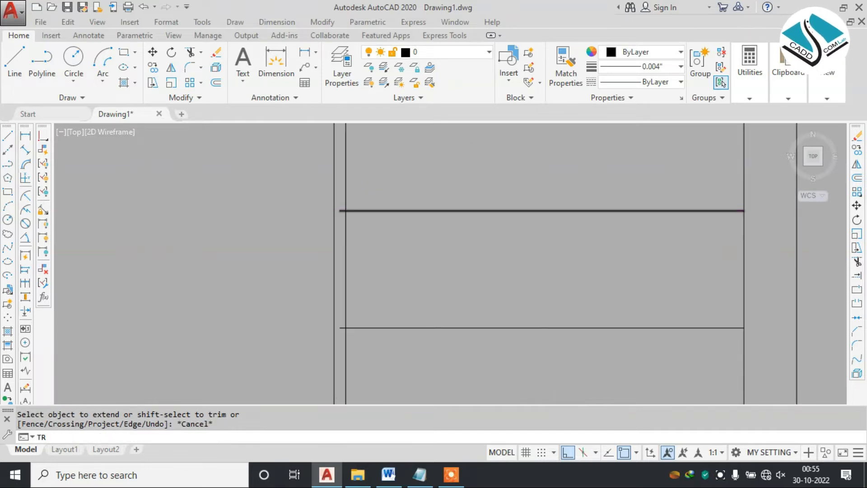
pyautogui.press('Return')
pyautogui.press('Return')
pyautogui.scroll(5, 344, 207)
pyautogui.click(334, 200)
pyautogui.scroll(-2, 345, 289)
pyautogui.moveTo(347, 310); pyautogui.dragTo(335, 174, button='middle')
pyautogui.moveTo(336, 327); pyautogui.dragTo(350, 149, button='middle')
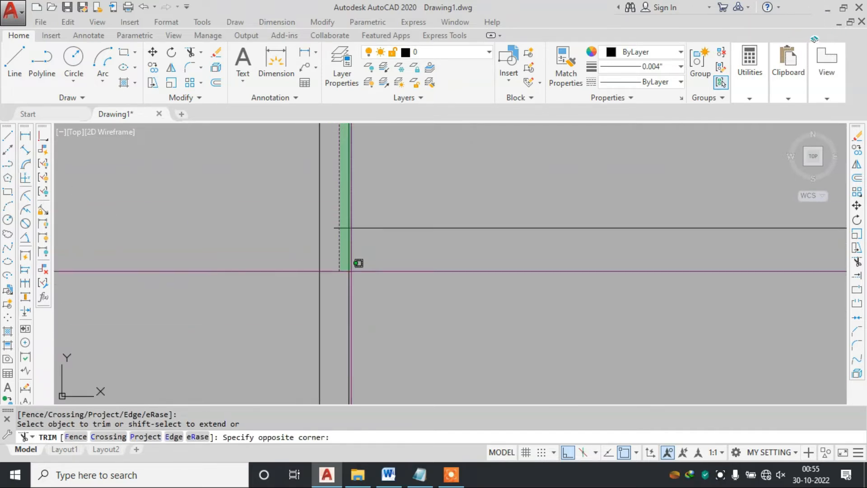
pyautogui.scroll(-3, 340, 210)
pyautogui.scroll(1, 332, 168)
pyautogui.scroll(4, 336, 220)
pyautogui.click(384, 271)
pyautogui.scroll(-2, 383, 273)
pyautogui.moveTo(379, 384); pyautogui.dragTo(357, 128, button='middle')
pyautogui.moveTo(353, 321); pyautogui.dragTo(351, 153, button='middle')
pyautogui.click(355, 265)
pyautogui.scroll(-2, 354, 271)
pyautogui.moveTo(351, 277)
pyautogui.mouseDown(button='middle')
pyautogui.moveTo(350, 263)
pyautogui.moveTo(342, 283)
pyautogui.moveTo(370, 131)
pyautogui.moveTo(370, 70)
pyautogui.mouseUp(button='middle')
pyautogui.click(348, 229)
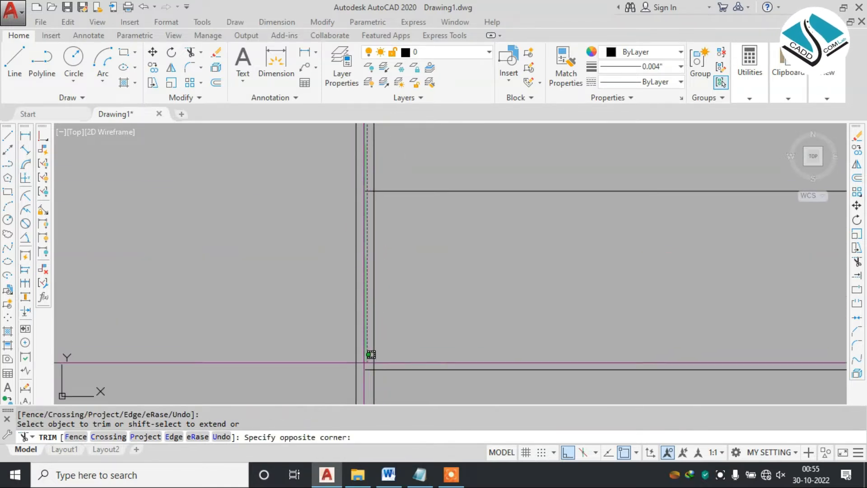
pyautogui.click(368, 376)
pyautogui.scroll(-2, 346, 263)
pyautogui.moveTo(345, 298); pyautogui.dragTo(370, 211, button='middle')
pyautogui.scroll(2, 379, 239)
pyautogui.scroll(4, 381, 242)
pyautogui.click(380, 242)
pyautogui.click(385, 276)
pyautogui.scroll(-4, 371, 249)
pyautogui.moveTo(378, 352); pyautogui.dragTo(360, 162, button='middle')
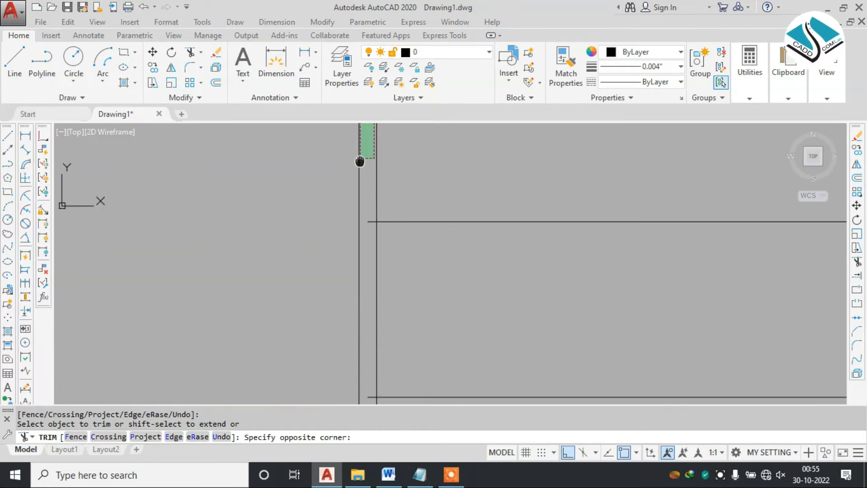
pyautogui.moveTo(359, 341); pyautogui.dragTo(375, 205, button='middle')
pyautogui.moveTo(379, 315); pyautogui.dragTo(378, 214, button='middle')
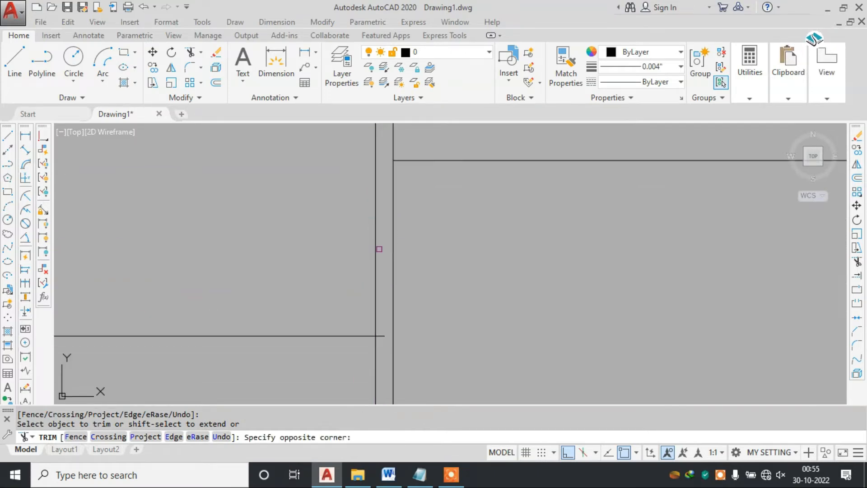
pyautogui.scroll(-6, 389, 266)
pyautogui.scroll(8, 408, 301)
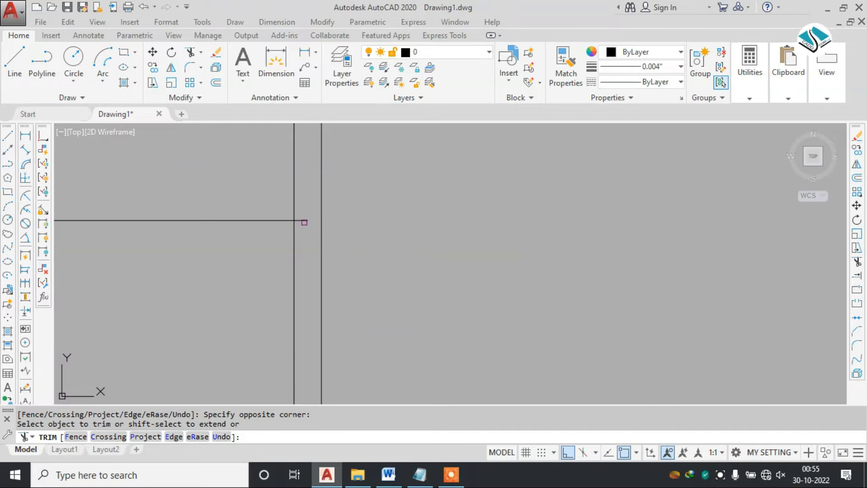
# Step: Extend the bottom stair line to the divider's right line and trim both divider lines below it
pyautogui.press('Escape')
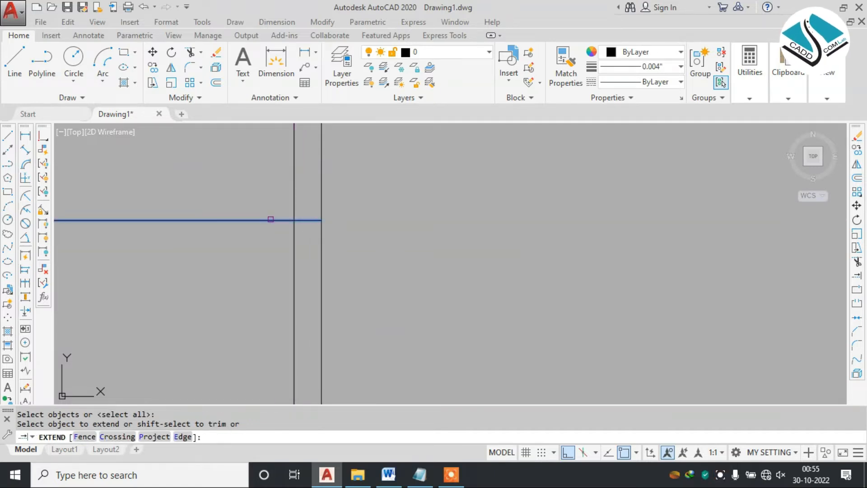
pyautogui.press('Escape')
pyautogui.write('TR')
pyautogui.click(276, 256)
pyautogui.click(349, 288)
pyautogui.scroll(-10, 349, 287)
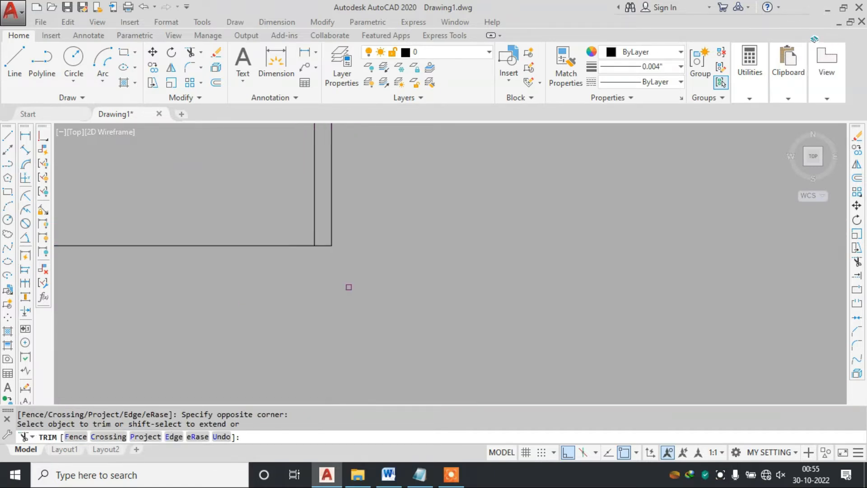
pyautogui.scroll(3, 449, 321)
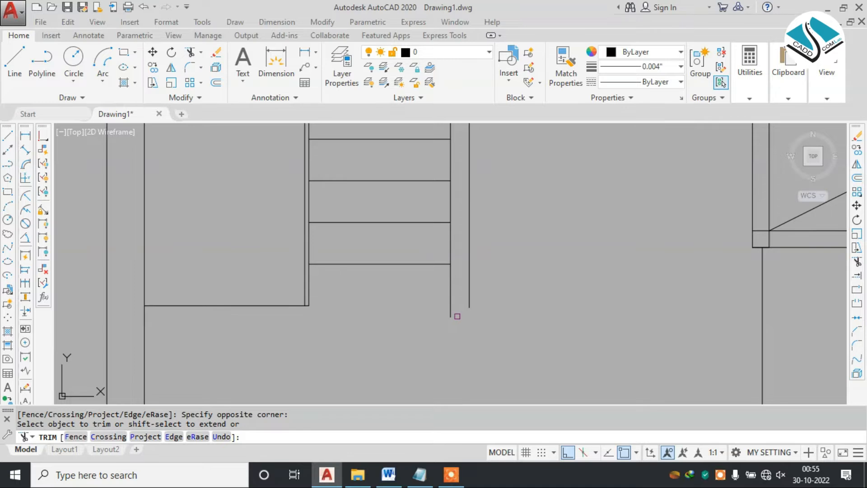
# Step: Draw a line across the lower end of the stair's right-hand wall, level with the left flight's bottom line
pyautogui.press('Escape')
pyautogui.write('L')
pyautogui.press('Return')
pyautogui.scroll(2, 451, 312)
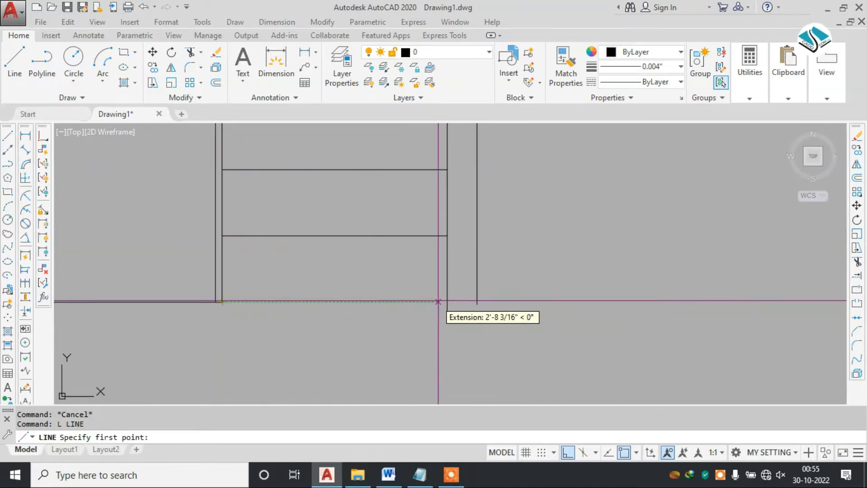
pyautogui.click(447, 301)
pyautogui.click(530, 300)
pyautogui.press('Escape')
pyautogui.press('Escape')
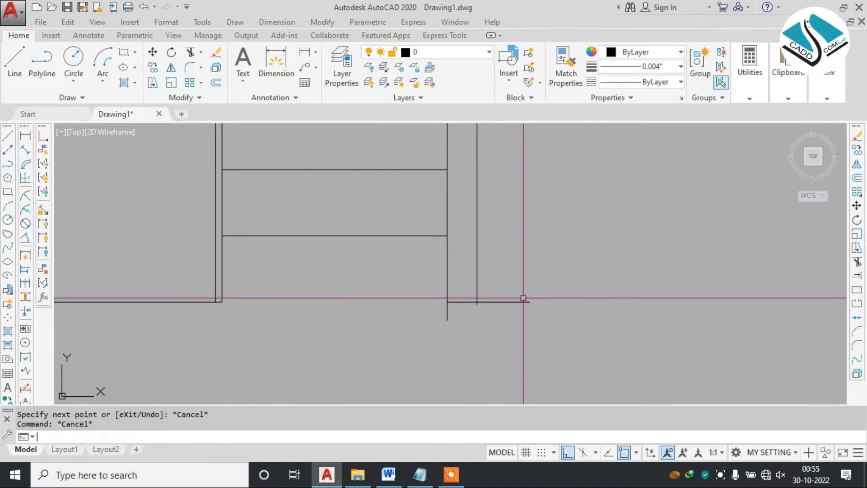
# Step: Trim the overhanging line ends at the lower end of the stair's right-hand wall
pyautogui.write('tr')
pyautogui.press('Return')
pyautogui.moveTo(509, 267); pyautogui.dragTo(474, 335)
pyautogui.scroll(4, 474, 335)
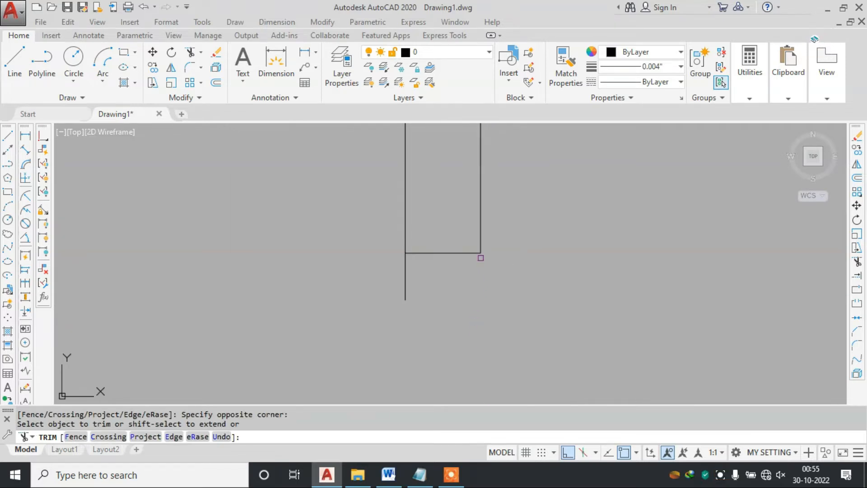
pyautogui.scroll(-5, 428, 294)
pyautogui.scroll(2, 393, 195)
pyautogui.press('Escape')
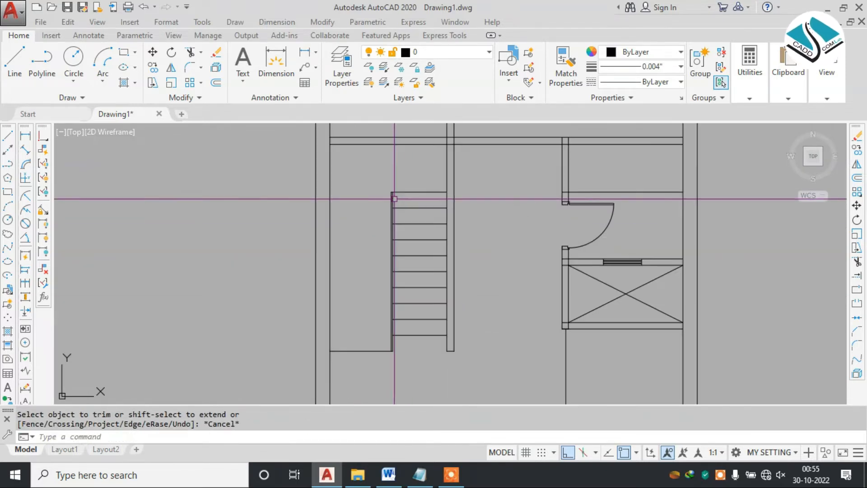
pyautogui.scroll(2, 395, 292)
pyautogui.write('L')
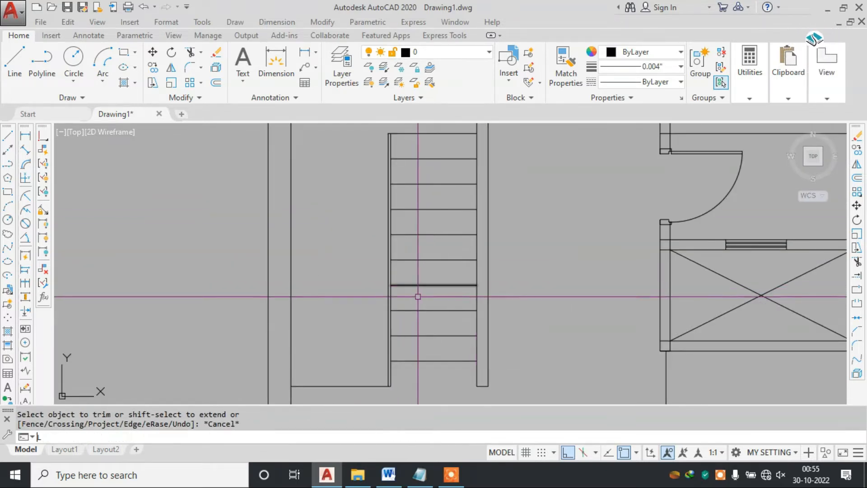
pyautogui.press('Return')
pyautogui.scroll(4, 419, 316)
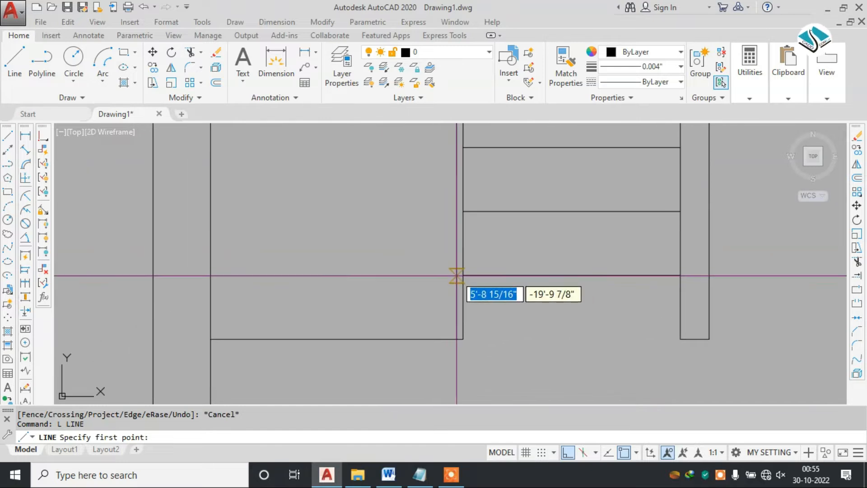
pyautogui.press('Escape')
# Step: Try to offset the left flight's bottom line 10 inches upward
pyautogui.write('o')
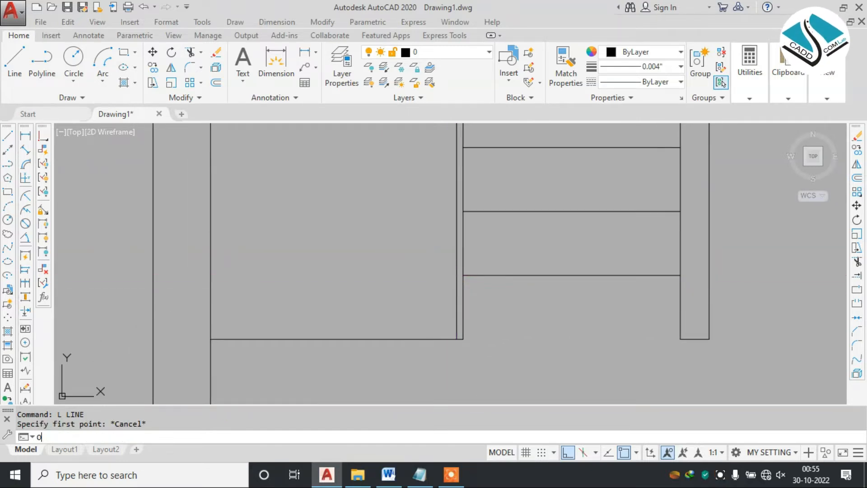
pyautogui.press('Return')
pyautogui.write('10')
pyautogui.press('Return')
pyautogui.click(372, 339)
pyautogui.click(362, 301)
pyautogui.click(360, 275)
pyautogui.press('Escape')
# Step: Trim the part of the left flight's bottom line that crosses the narrow divider
pyautogui.scroll(6, 445, 347)
pyautogui.write('tr')
pyautogui.press('Return')
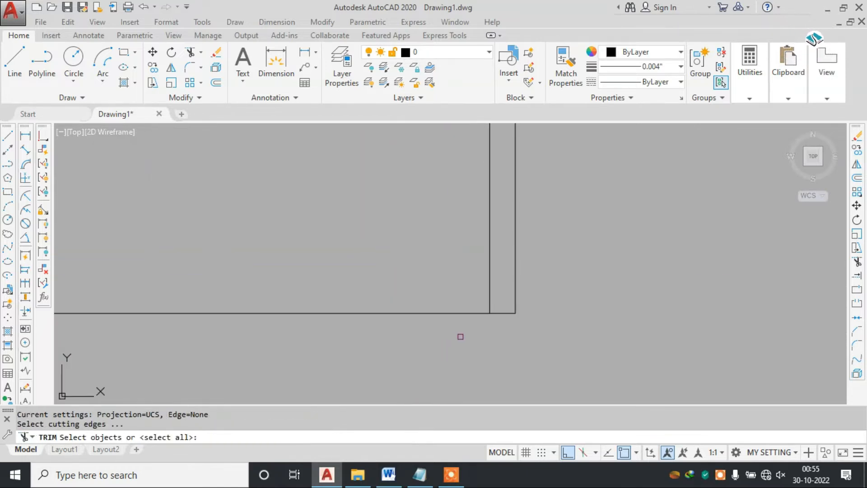
pyautogui.scroll(2, 460, 337)
pyautogui.press('Return')
pyautogui.press('Escape')
pyautogui.press('Escape')
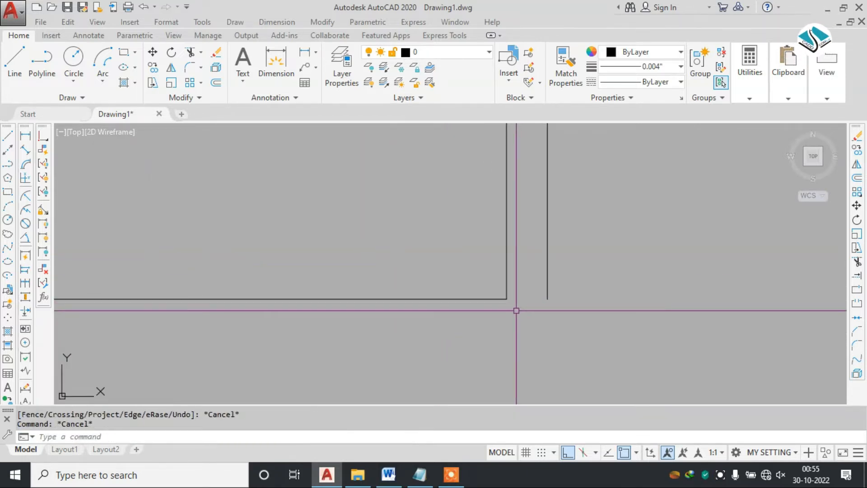
# Step: Draw a short separate line closing the lower end of the narrow divider between its two vertical lines
pyautogui.write('L')
pyautogui.press('Return')
pyautogui.click(507, 298)
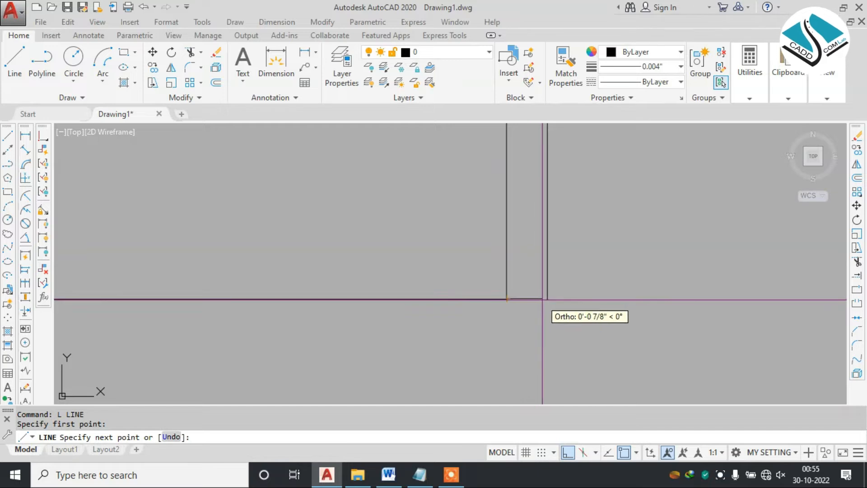
pyautogui.click(547, 298)
pyautogui.scroll(-2, 483, 330)
pyautogui.press('Escape')
pyautogui.press('Escape')
# Step: Offset the left flight's trimmed bottom line 10 inches upward to form the first tread
pyautogui.write('10')
pyautogui.press('Return')
pyautogui.scroll(-2, 445, 335)
pyautogui.scroll(3, 406, 336)
pyautogui.click(407, 335)
pyautogui.click(384, 297)
pyautogui.moveTo(386, 264); pyautogui.dragTo(399, 328, button='middle')
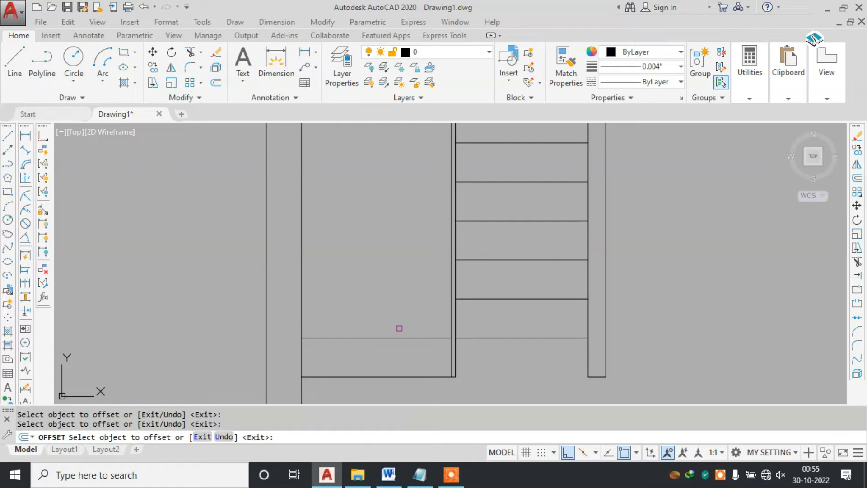
# Step: Keep offsetting each new tread line of the left flight upward by 10 inches until the treads reach the landing
pyautogui.click(398, 337)
pyautogui.click(395, 309)
pyautogui.click(395, 299)
pyautogui.click(395, 279)
pyautogui.moveTo(393, 263); pyautogui.dragTo(398, 334, button='middle')
pyautogui.click(397, 330)
pyautogui.click(398, 310)
pyautogui.moveTo(400, 251)
pyautogui.mouseDown(button='middle')
pyautogui.moveTo(391, 213)
pyautogui.moveTo(396, 262)
pyautogui.mouseUp(button='middle')
pyautogui.click(389, 301)
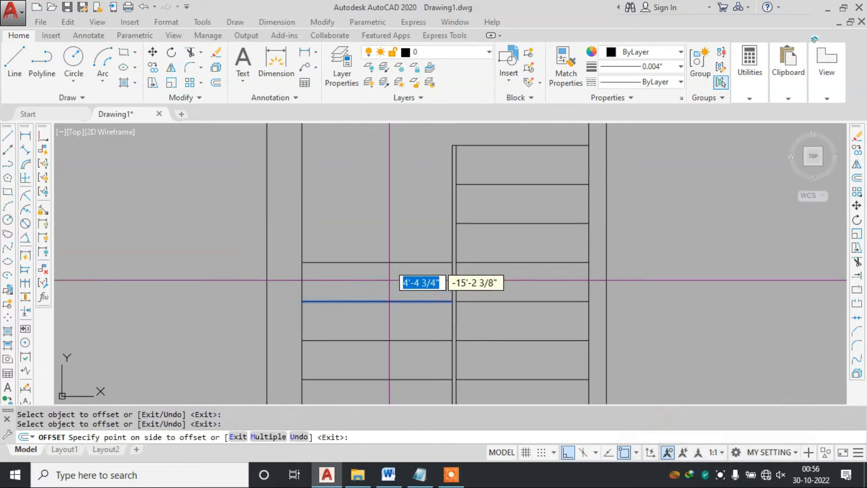
pyautogui.click(390, 280)
pyautogui.click(389, 263)
pyautogui.click(384, 237)
pyautogui.moveTo(381, 223); pyautogui.dragTo(374, 282, button='middle')
pyautogui.click(379, 281)
pyautogui.click(381, 251)
pyautogui.click(377, 244)
pyautogui.click(368, 222)
pyautogui.scroll(-2, 368, 222)
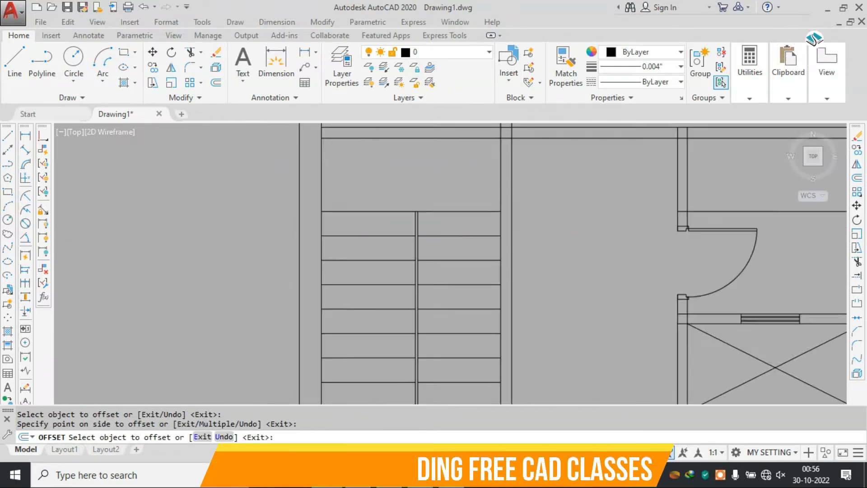
pyautogui.scroll(-5, 434, 262)
pyautogui.scroll(3, 434, 228)
pyautogui.press('Escape')
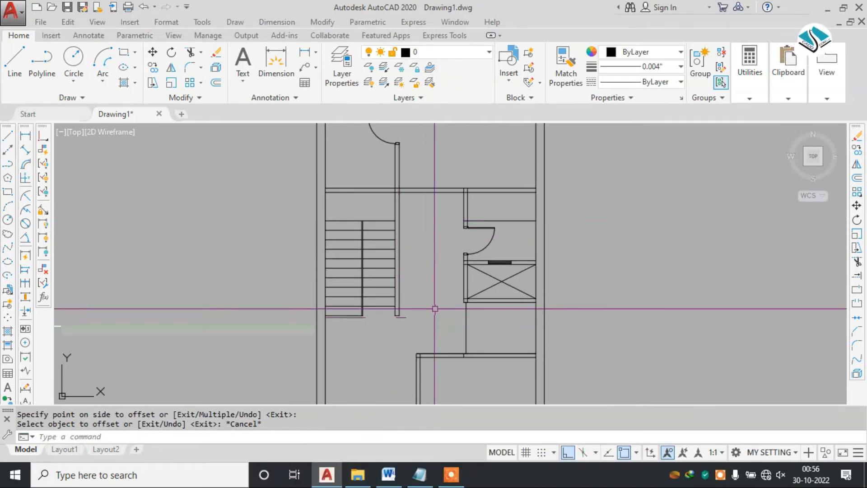
# Step: Following the Word reference, draw the stair direction line from a lower left-flight tread up, across the landing and down to a right-flight tread
pyautogui.click(387, 474)
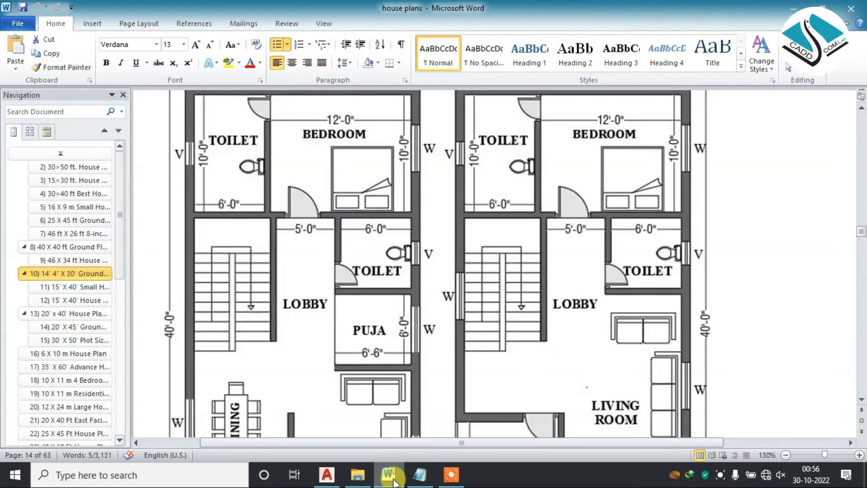
pyautogui.click(389, 475)
pyautogui.write('l')
pyautogui.press('Return')
pyautogui.scroll(4, 356, 282)
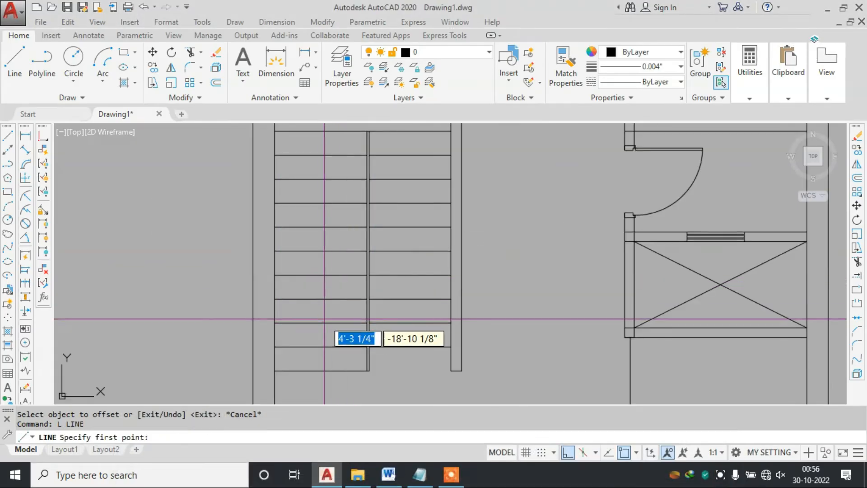
pyautogui.click(320, 322)
pyautogui.moveTo(305, 160); pyautogui.dragTo(308, 262, button='middle')
pyautogui.click(325, 186)
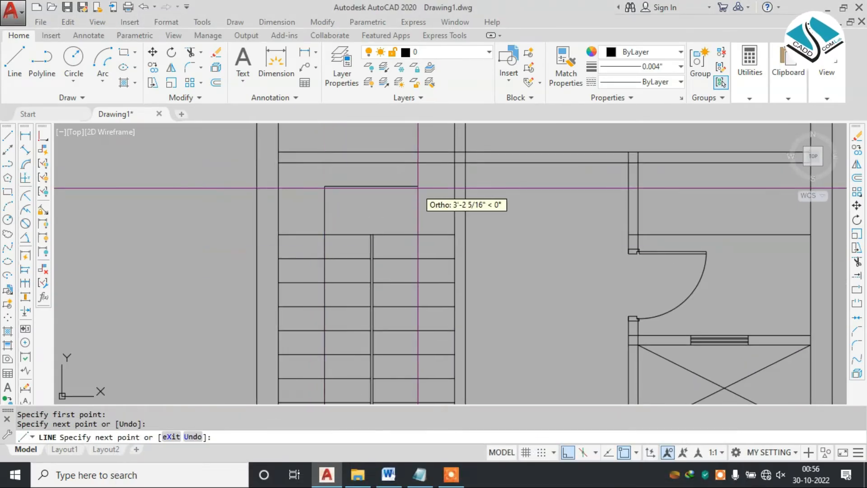
pyautogui.click(423, 186)
pyautogui.scroll(2, 413, 296)
pyautogui.scroll(3, 410, 296)
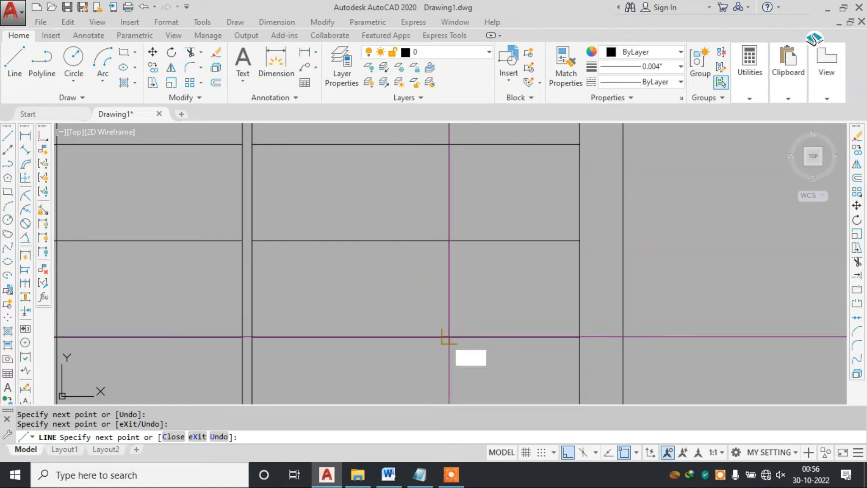
pyautogui.click(449, 337)
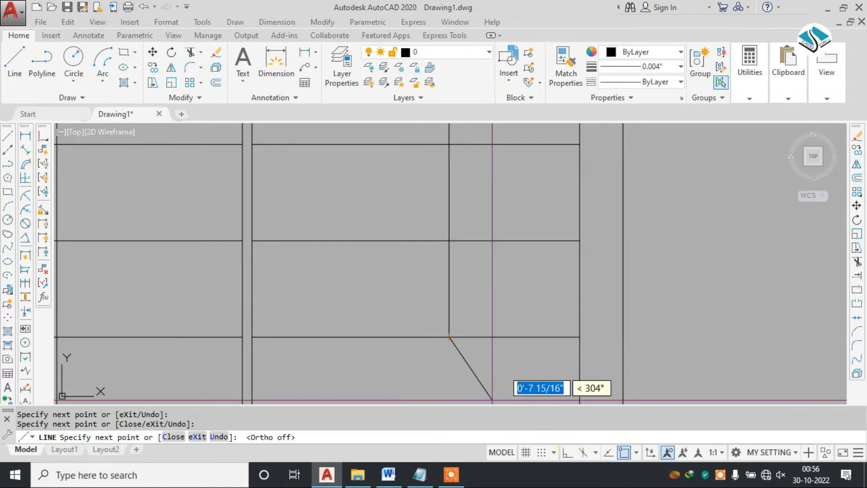
# Step: Draw a slanted arrowhead line at the end of the direction line and mirror it about that line, keeping the original
pyautogui.click(419, 278)
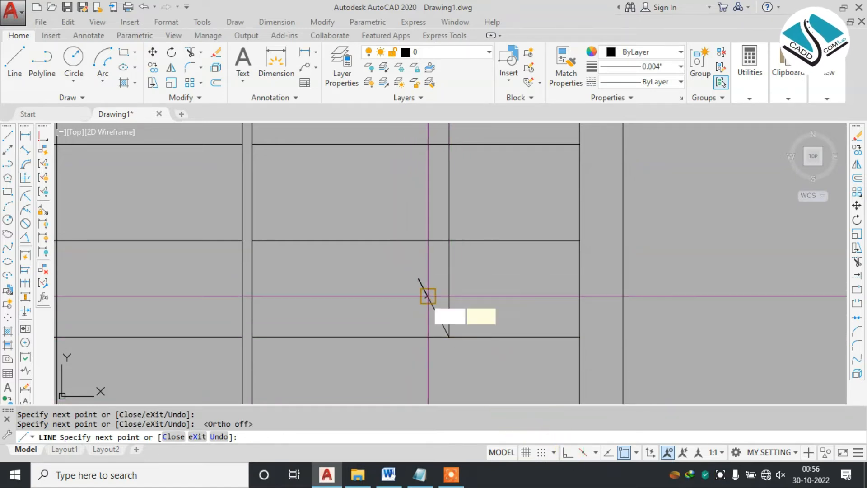
pyautogui.press('Escape')
pyautogui.press('Escape')
pyautogui.click(429, 299)
pyautogui.write('M')
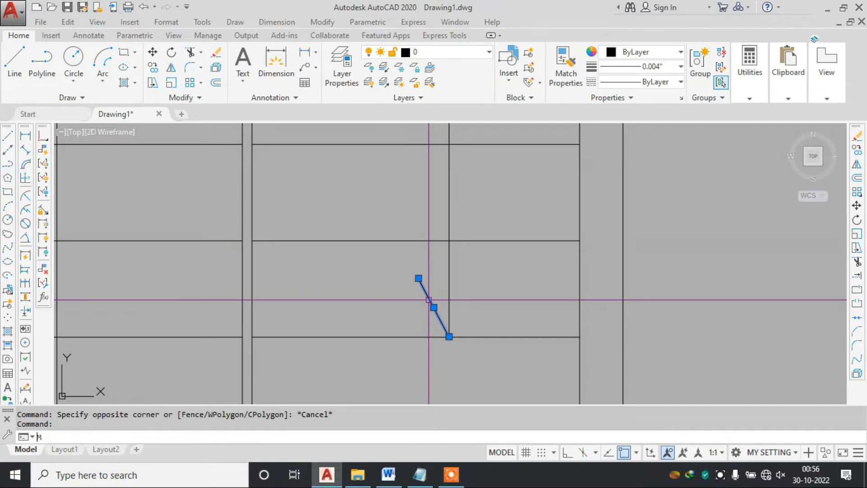
pyautogui.write('I')
pyautogui.press('Return')
pyautogui.click(449, 337)
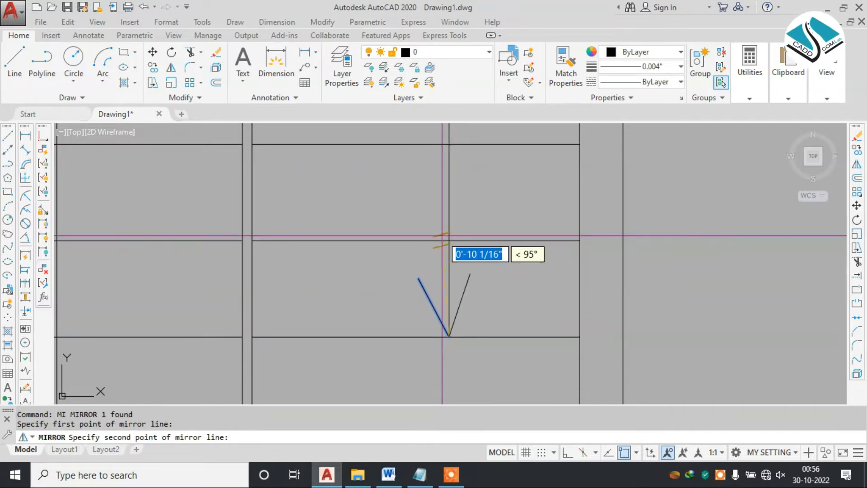
pyautogui.click(449, 240)
pyautogui.press('Return')
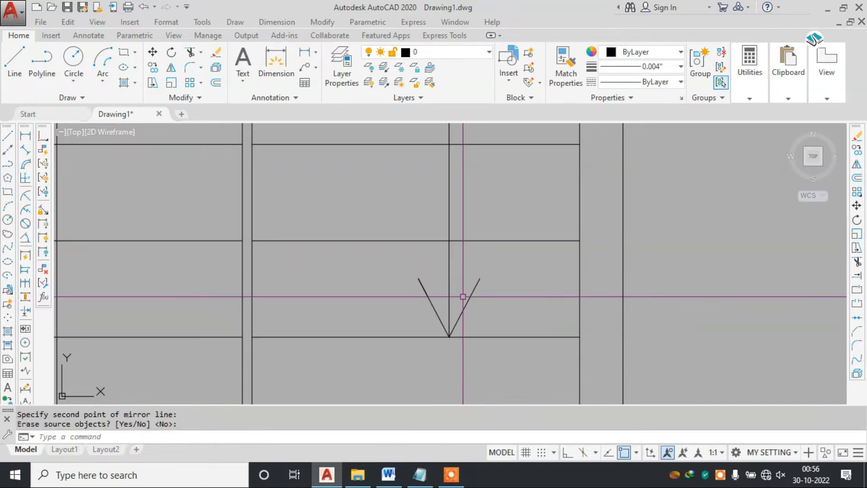
# Step: Close the arrowhead with a line joining the upper ends of its two slanted sides
pyautogui.write('L')
pyautogui.press('Return')
pyautogui.click(419, 278)
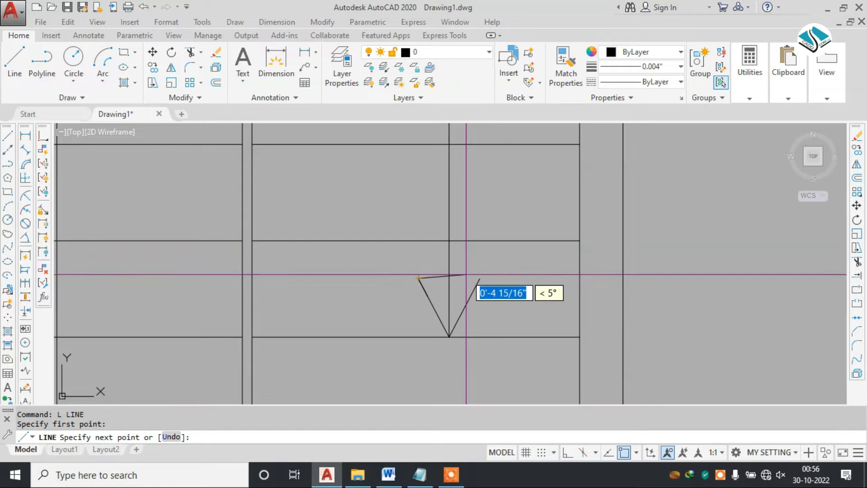
pyautogui.click(480, 278)
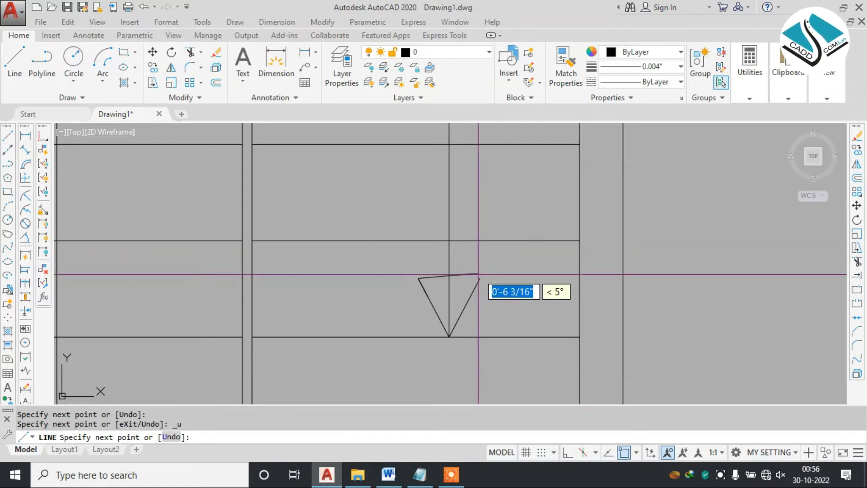
pyautogui.press('Escape')
pyautogui.press('Escape')
# Step: Trim the part of the stair direction line that lies inside the arrowhead
pyautogui.write('TR')
pyautogui.press('Return')
pyautogui.press('Return')
pyautogui.scroll(2, 456, 293)
pyautogui.click(459, 277)
pyautogui.click(414, 269)
pyautogui.scroll(-4, 418, 247)
pyautogui.scroll(-6, 476, 309)
pyautogui.press('Escape')
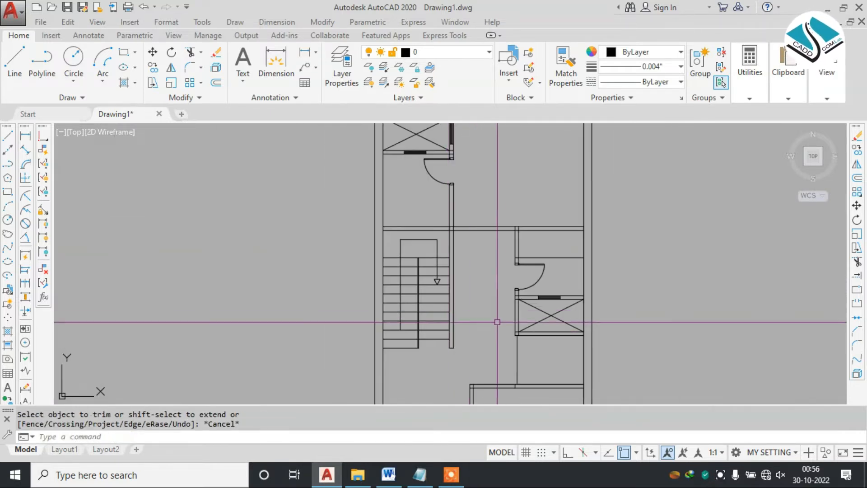
# Step: Check the kitchen and living room in the Word reference, then offset the right line of their partition wall 6 inches to the right
pyautogui.scroll(3, 407, 379)
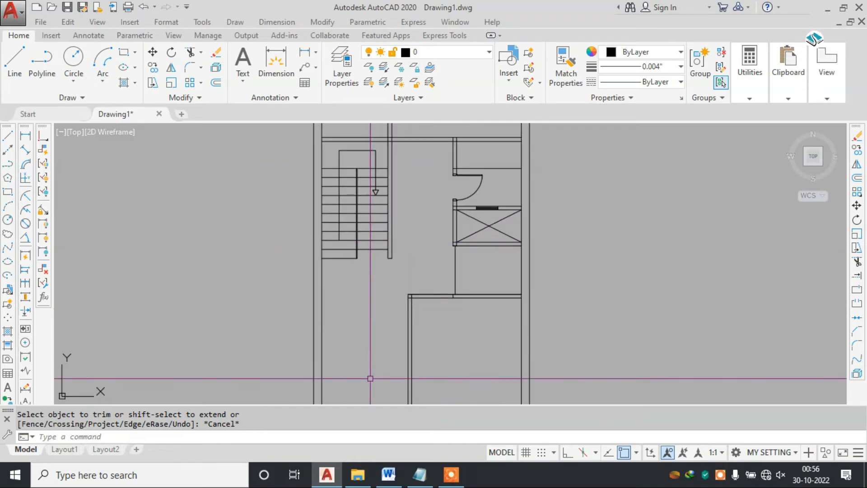
pyautogui.click(388, 475)
pyautogui.scroll(-5, 364, 396)
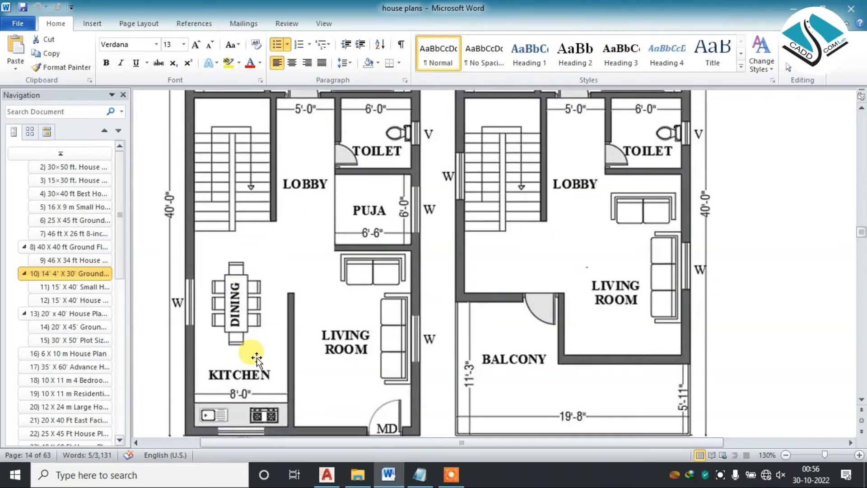
pyautogui.click(798, 9)
pyautogui.scroll(3, 470, 305)
pyautogui.scroll(4, 418, 252)
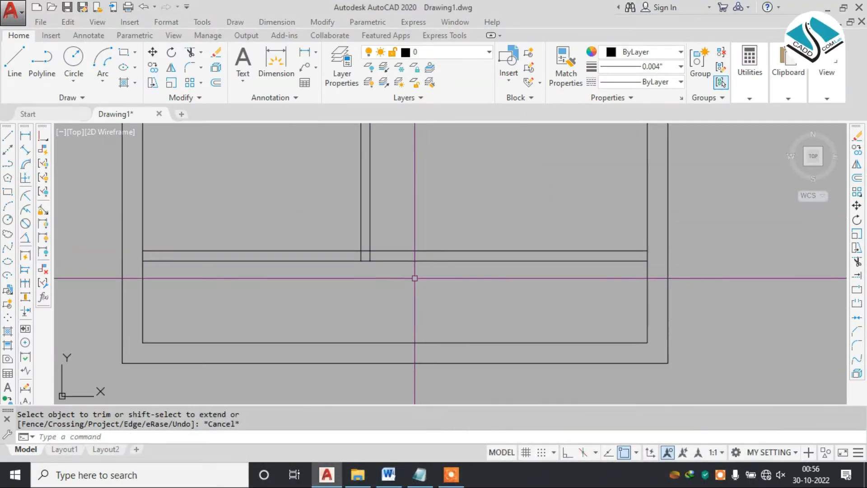
pyautogui.write('o')
pyautogui.press('Return')
pyautogui.write('6')
pyautogui.press('Return')
pyautogui.click(371, 223)
pyautogui.click(392, 258)
# Step: Copy the door symbol from above the plan onto the front wall, starting at the guide line beside the partition
pyautogui.scroll(-6, 395, 266)
pyautogui.moveTo(368, 200); pyautogui.dragTo(338, 302, button='middle')
pyautogui.moveTo(337, 209); pyautogui.dragTo(325, 284, button='middle')
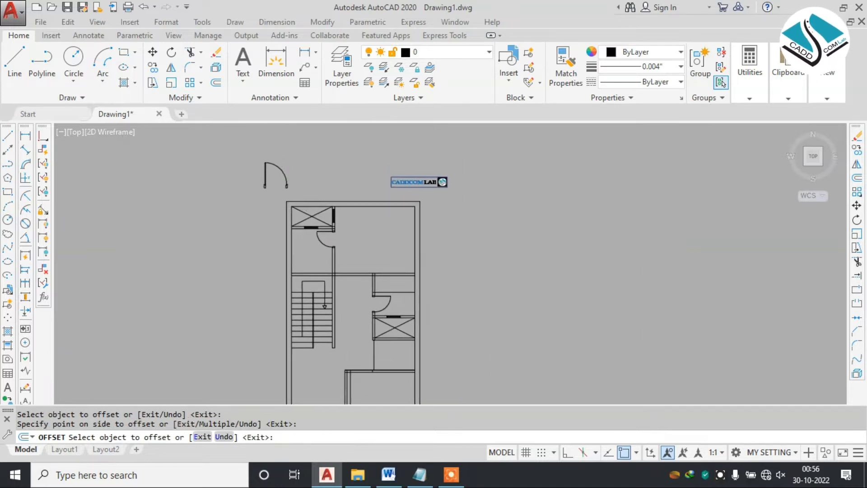
pyautogui.scroll(2, 283, 163)
pyautogui.press('Escape')
pyautogui.click(358, 154)
pyautogui.click(225, 209)
pyautogui.write('co')
pyautogui.press('Return')
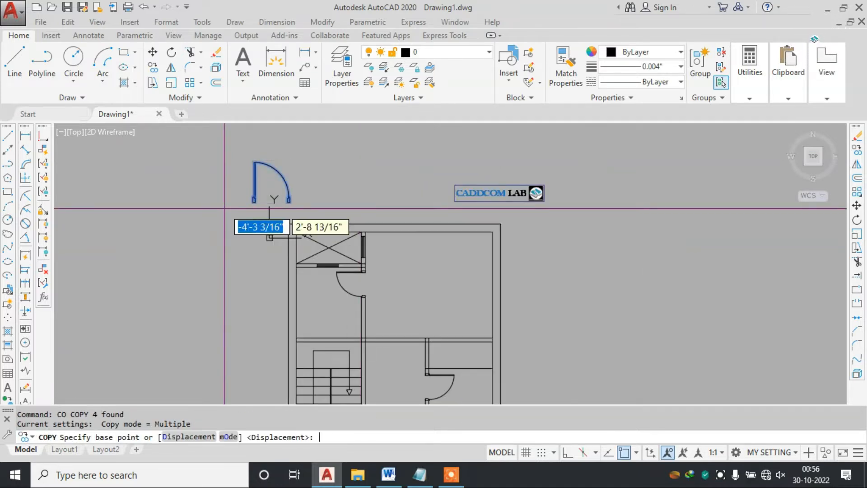
pyautogui.scroll(5, 253, 190)
pyautogui.click(285, 169)
pyautogui.scroll(-7, 316, 140)
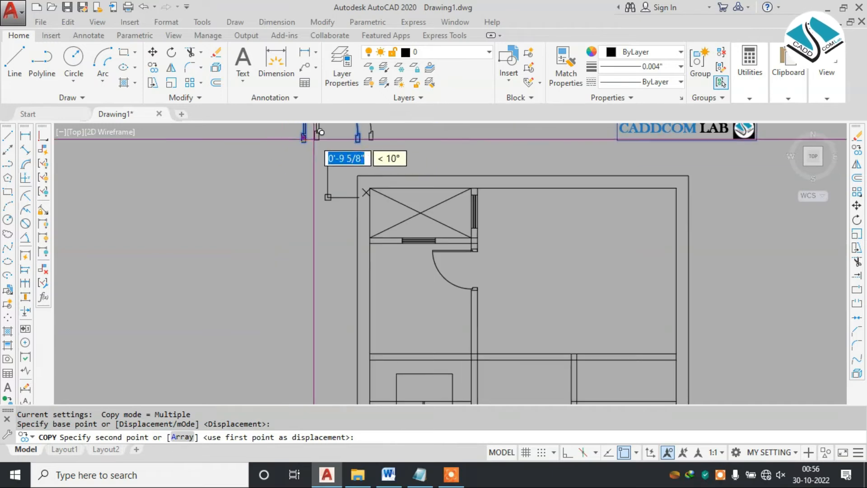
pyautogui.scroll(6, 372, 319)
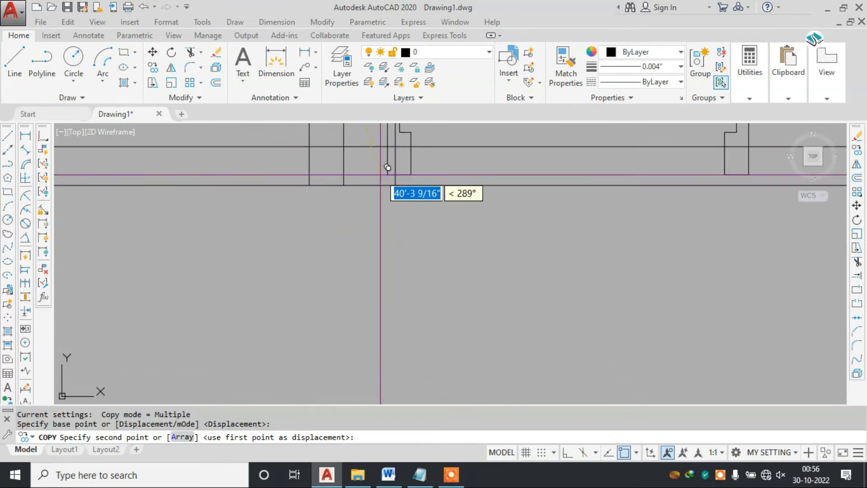
pyautogui.click(395, 185)
# Step: Place the door copy at the guide line on the front wall and trim the wall lines across its opening
pyautogui.scroll(-2, 396, 184)
pyautogui.scroll(2, 366, 238)
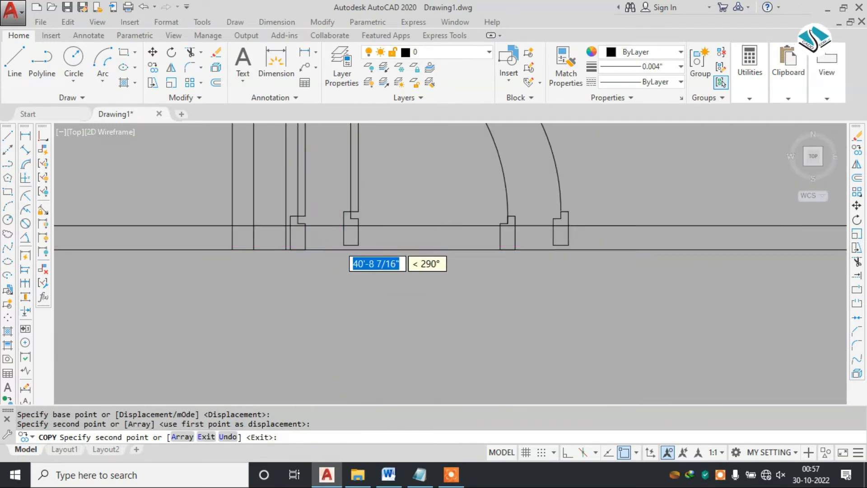
pyautogui.press('Escape')
pyautogui.press('Escape')
pyautogui.press('Return')
pyautogui.click(401, 178)
pyautogui.click(358, 267)
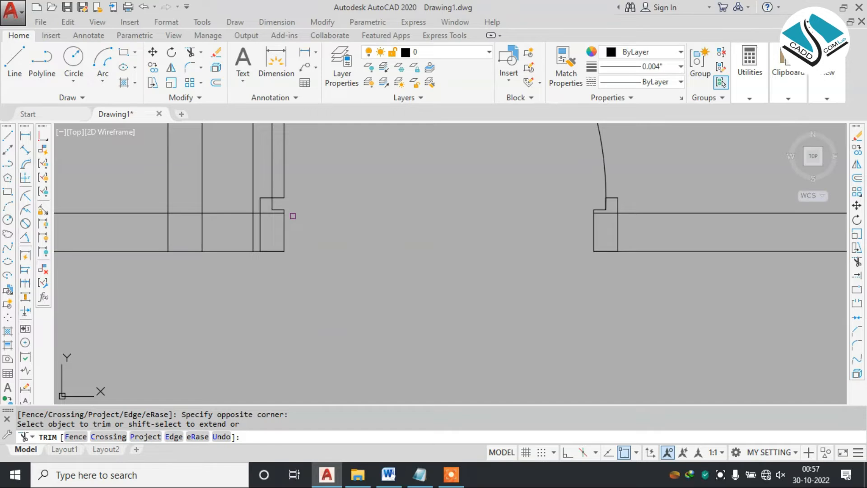
pyautogui.press('Escape')
# Step: Delete the guide line beside the partition and trim the wall line inside both frames of the front door
pyautogui.click(253, 180)
pyautogui.press('Delete')
pyautogui.write('tr')
pyautogui.press('Return')
pyautogui.scroll(5, 261, 213)
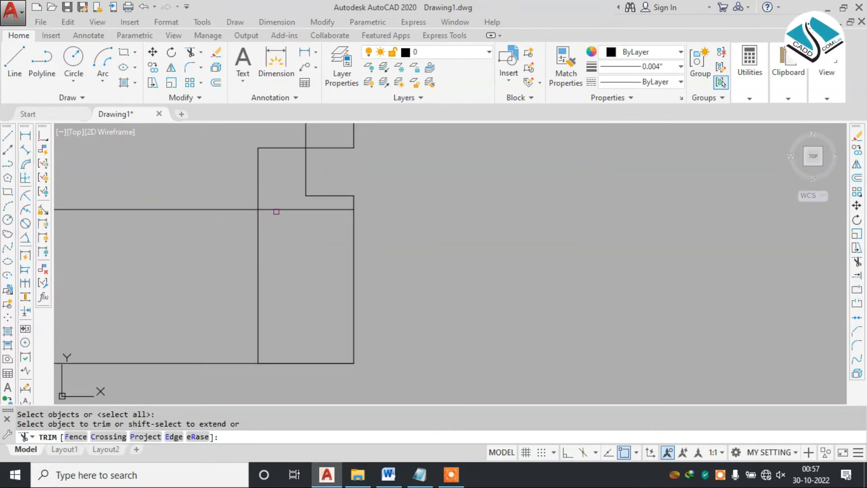
pyautogui.click(279, 208)
pyautogui.scroll(-2, 275, 216)
pyautogui.moveTo(545, 241); pyautogui.dragTo(273, 258, button='middle')
pyautogui.scroll(6, 544, 226)
pyautogui.scroll(-6, 481, 246)
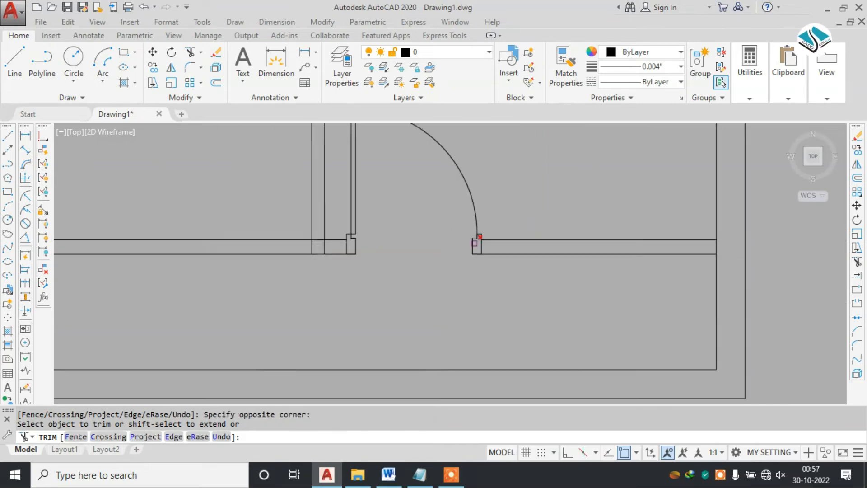
pyautogui.press('Escape')
# Step: Draw a short line across the front wall's thickness near the middle of the kitchen section
pyautogui.scroll(2, 371, 268)
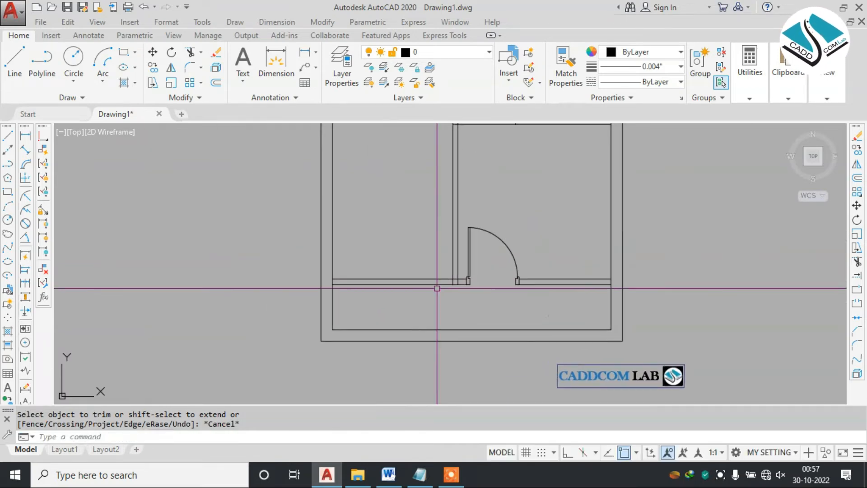
pyautogui.write('l')
pyautogui.press('Return')
pyautogui.scroll(3, 398, 291)
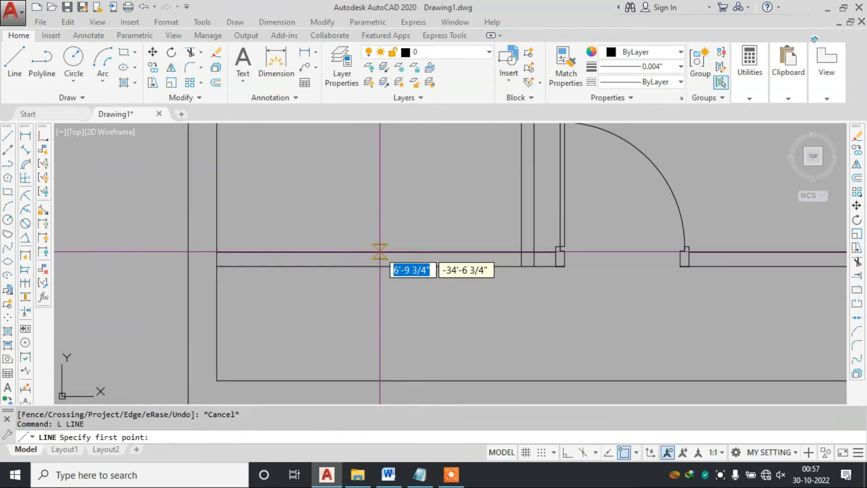
pyautogui.press('Escape')
pyautogui.press('Return')
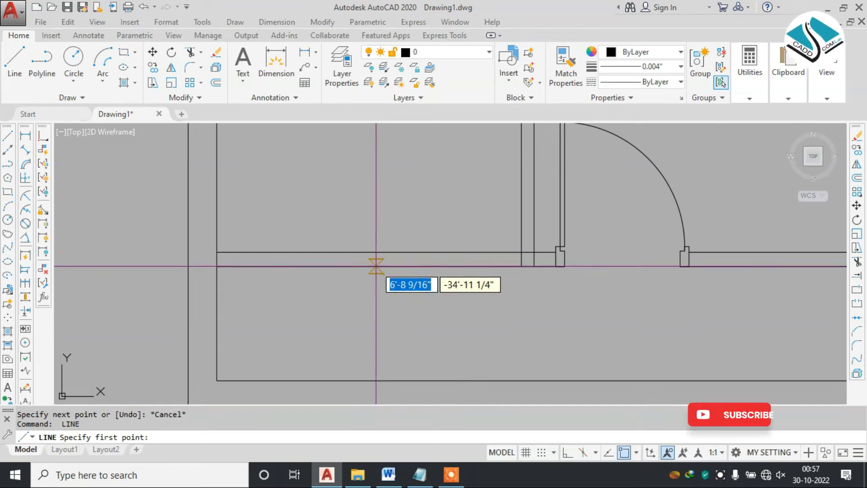
pyautogui.click(379, 266)
pyautogui.click(379, 252)
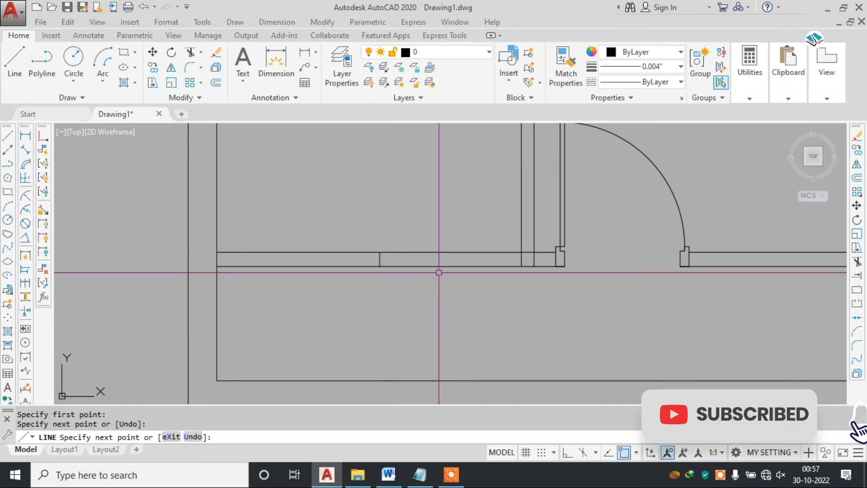
# Step: Offset the short line across the kitchen's front wall 2 feet to both sides to mark the window's ends
pyautogui.write('o')
pyautogui.press('Return')
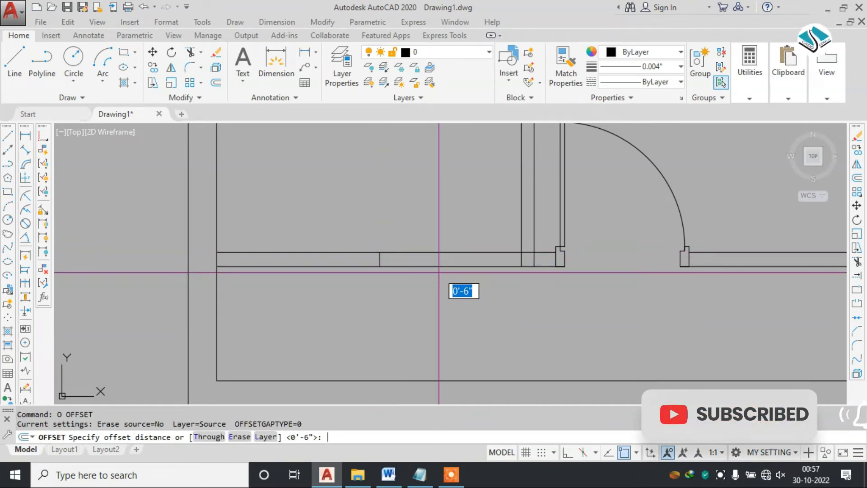
pyautogui.write("2'")
pyautogui.press('Return')
pyautogui.scroll(3, 378, 254)
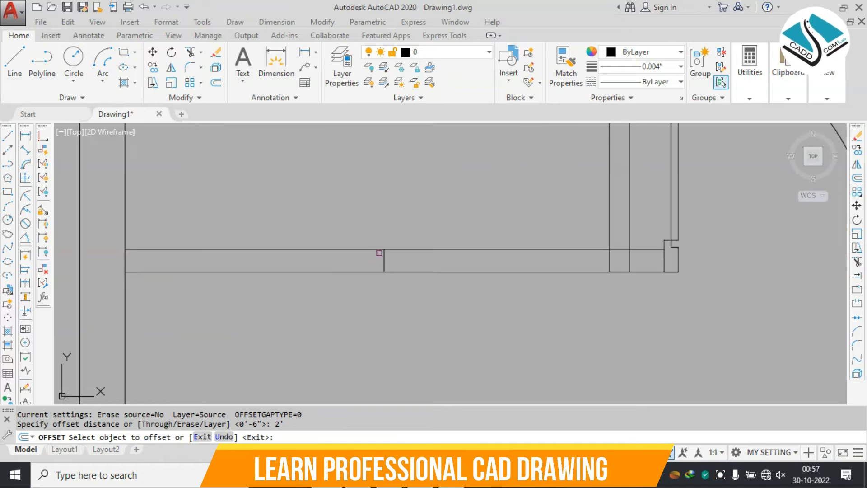
pyautogui.click(384, 260)
pyautogui.click(382, 261)
pyautogui.click(384, 262)
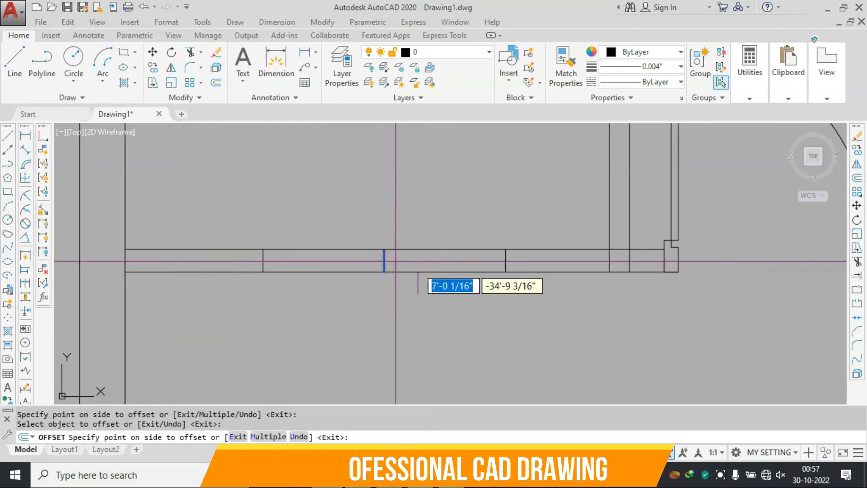
pyautogui.click(420, 270)
pyautogui.press('Escape')
# Step: Join the midpoints of the two window end lines with a line and delete the short line between them
pyautogui.write('l')
pyautogui.press('Return')
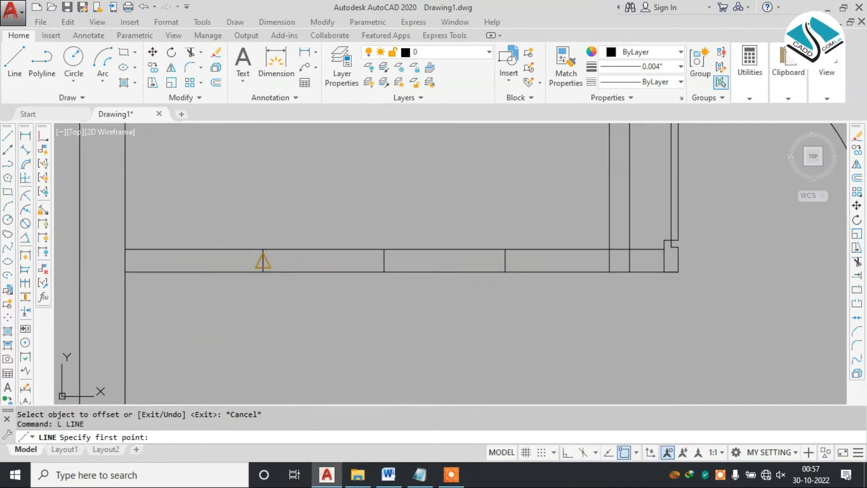
pyautogui.click(263, 260)
pyautogui.press('Escape')
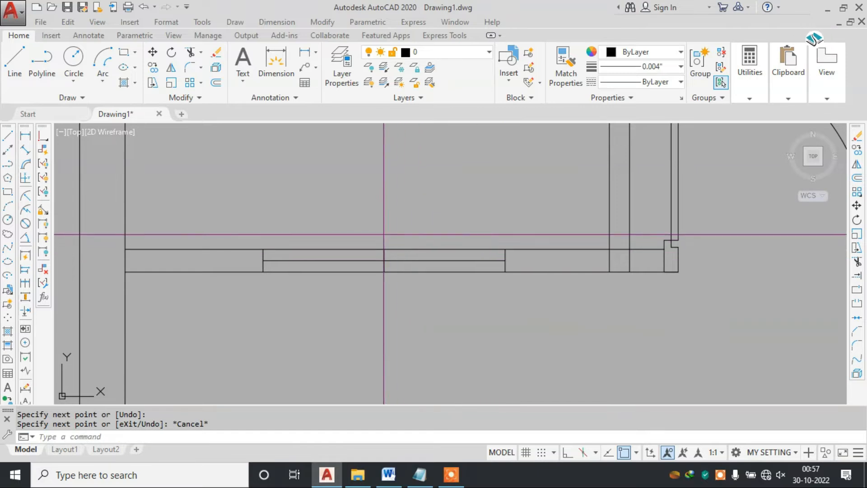
pyautogui.click(383, 267)
pyautogui.write('e')
pyautogui.press('Return')
pyautogui.press('Escape')
# Step: Offset the kitchen window's middle line 1 inch to both sides
pyautogui.scroll(4, 382, 271)
pyautogui.write('o')
pyautogui.press('Return')
pyautogui.write('1')
pyautogui.press('Return')
pyautogui.scroll(2, 381, 267)
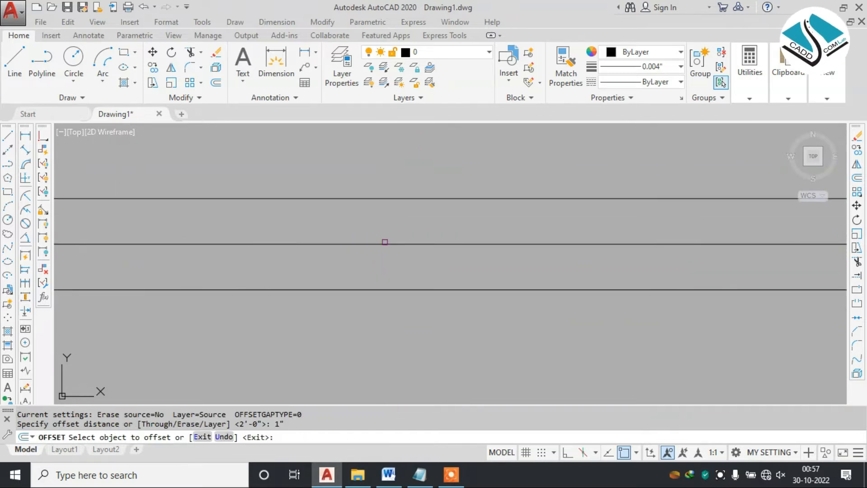
pyautogui.click(384, 243)
pyautogui.click(396, 231)
pyautogui.click(392, 244)
pyautogui.click(403, 270)
pyautogui.press('Escape')
# Step: Offset the kitchen window's middle line 0.5 inch to both sides
pyautogui.write('o')
pyautogui.press('Return')
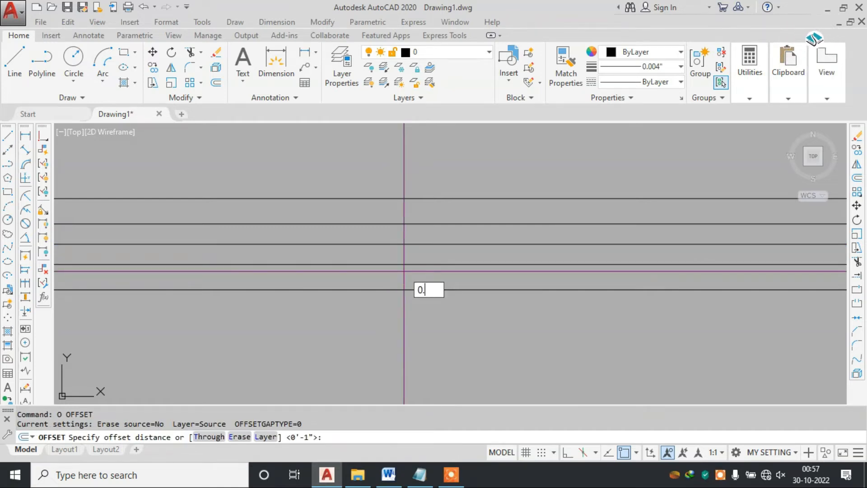
pyautogui.press('Return')
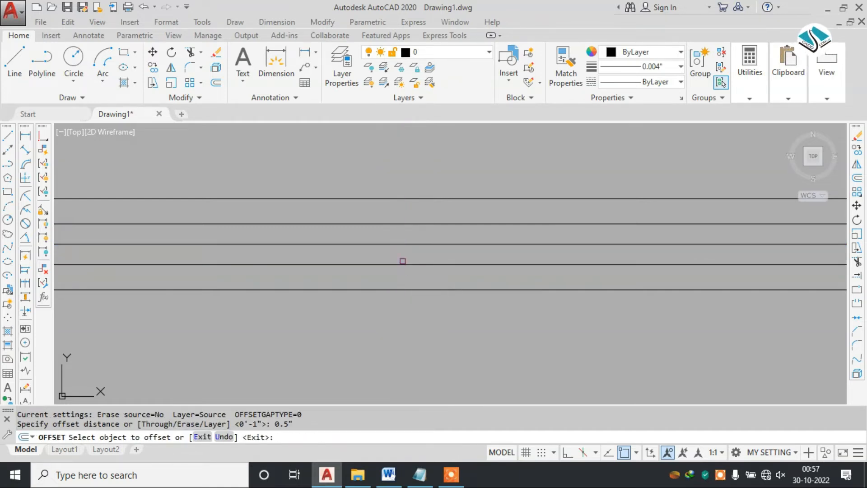
pyautogui.scroll(-1, 403, 261)
pyautogui.click(391, 241)
pyautogui.click(392, 232)
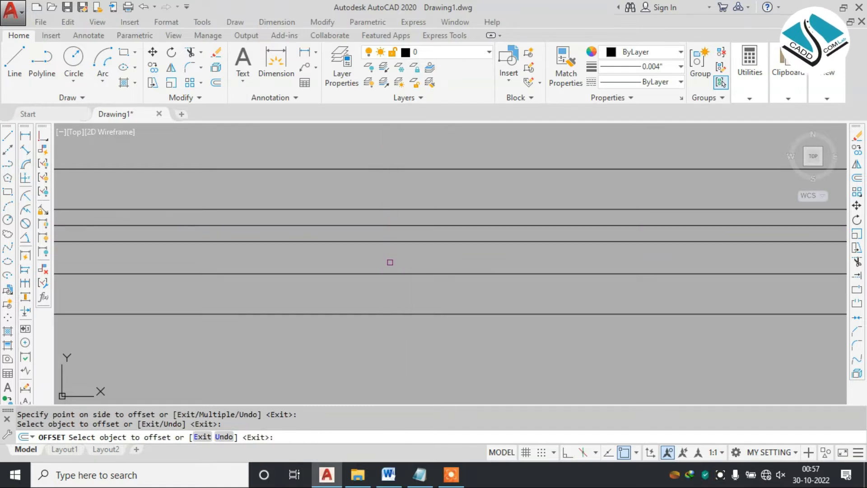
pyautogui.click(398, 243)
pyautogui.click(402, 248)
pyautogui.press('Escape')
# Step: Delete the original middle line of the kitchen window
pyautogui.click(401, 244)
pyautogui.write('e')
pyautogui.press('Return')
pyautogui.press('Escape')
pyautogui.click(401, 242)
pyautogui.write('e')
pyautogui.press('Return')
pyautogui.scroll(-5, 395, 240)
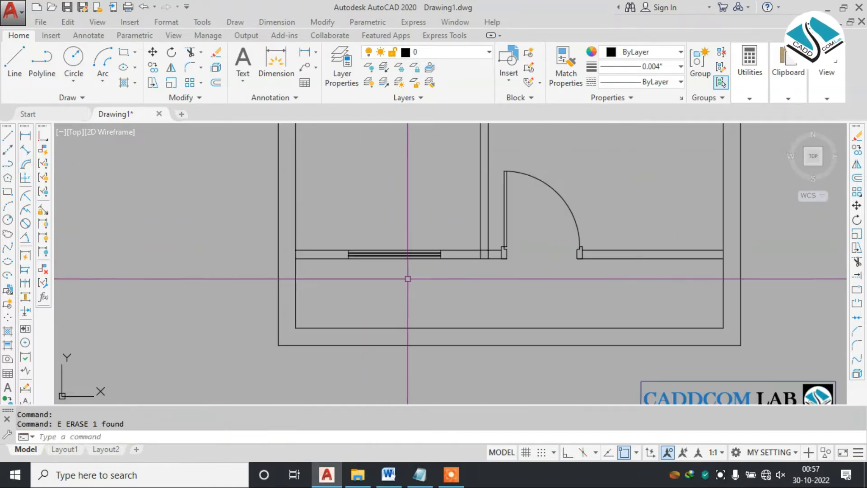
# Step: Look over the plan's rooms and check the door between the lobby and the bedroom in the Word reference
pyautogui.scroll(-2, 466, 271)
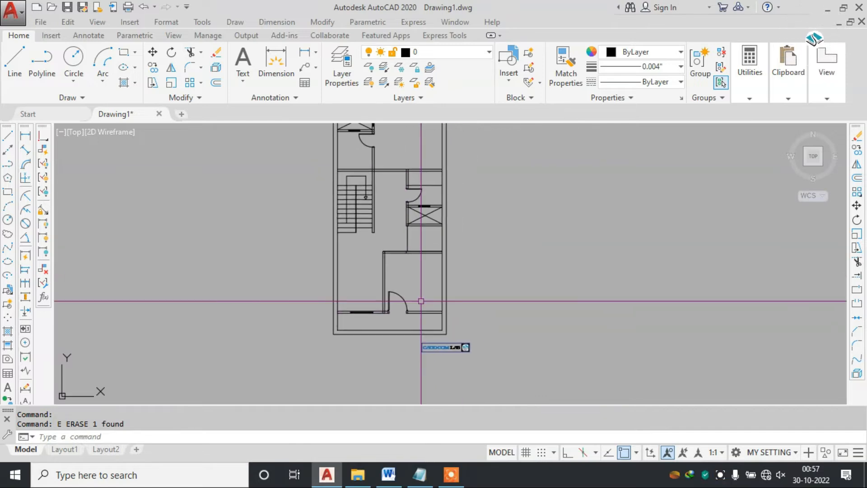
pyautogui.moveTo(513, 261); pyautogui.dragTo(569, 376, button='middle')
pyautogui.moveTo(393, 282); pyautogui.dragTo(330, 219, button='middle')
pyautogui.moveTo(353, 321); pyautogui.dragTo(350, 316, button='middle')
pyautogui.scroll(3, 397, 274)
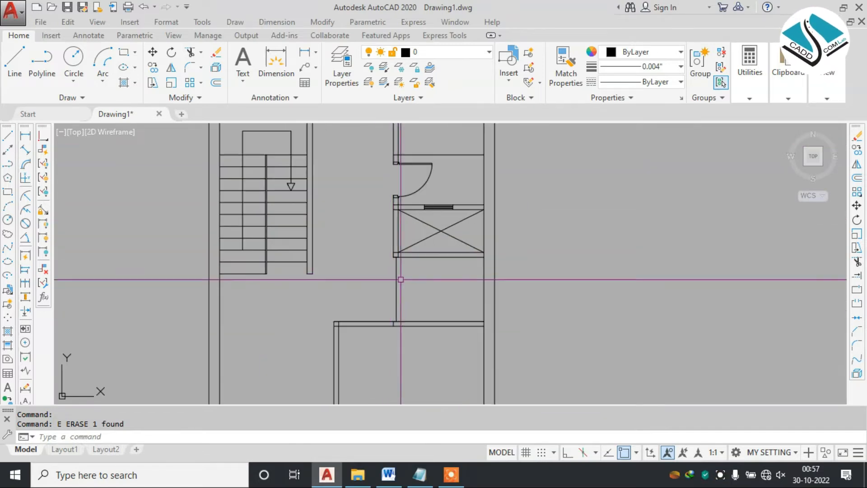
pyautogui.moveTo(428, 202); pyautogui.dragTo(413, 321, button='middle')
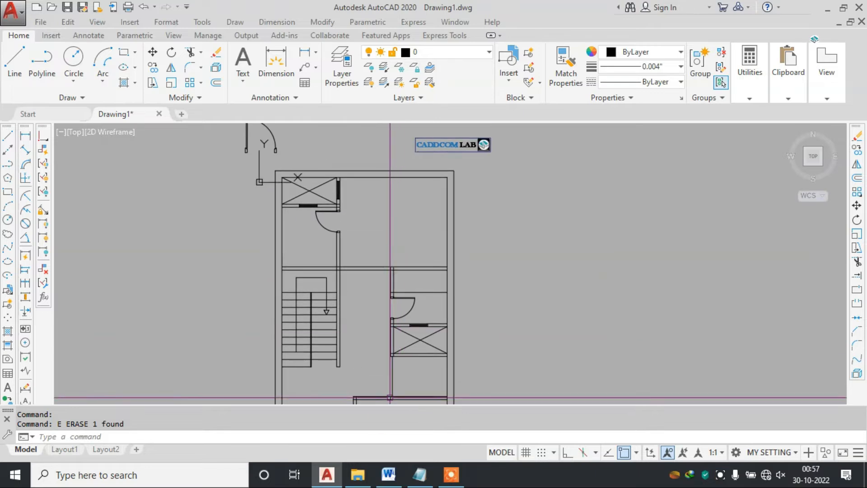
pyautogui.click(389, 475)
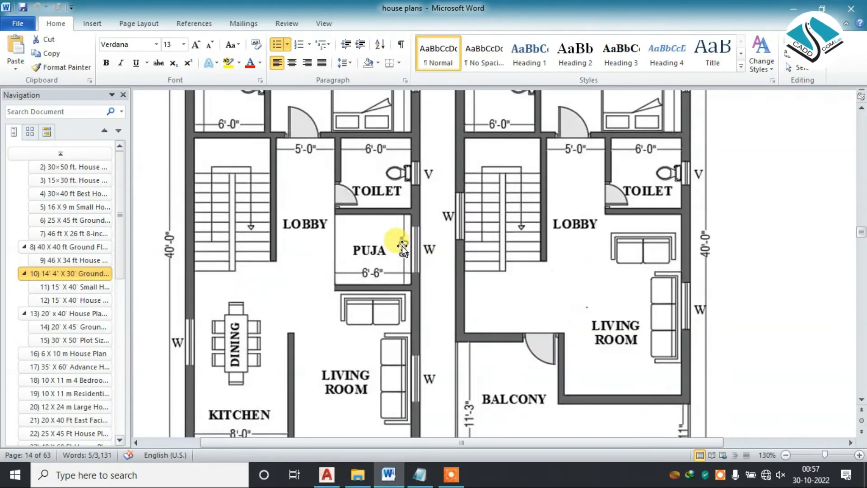
pyautogui.scroll(3, 416, 253)
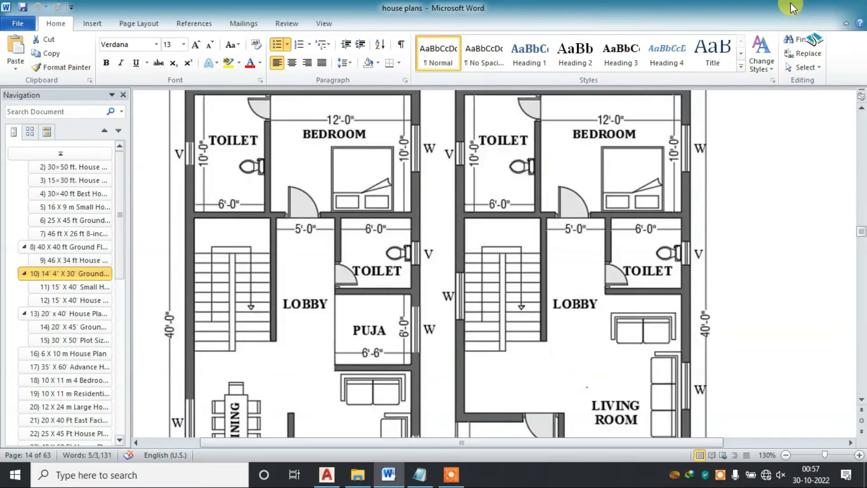
pyautogui.click(826, 7)
# Step: Draw a short guide line across the wall between the bedroom and the lobby, just right of the staircase wall
pyautogui.scroll(5, 363, 287)
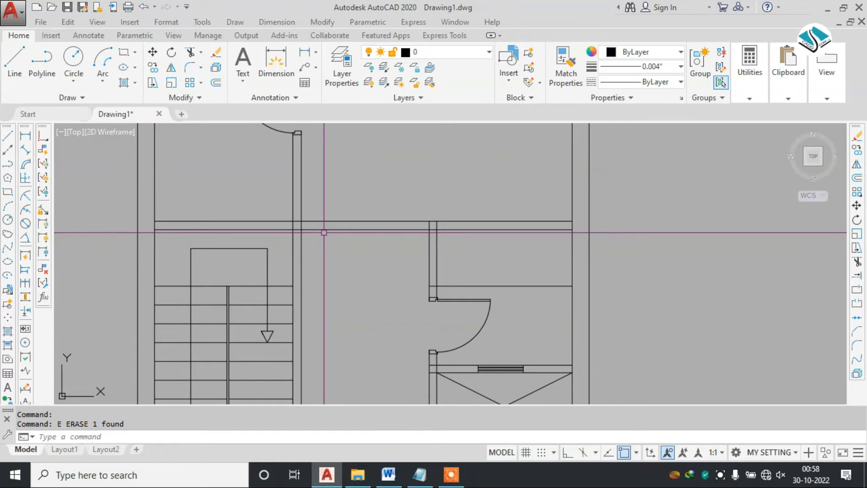
pyautogui.press('Return')
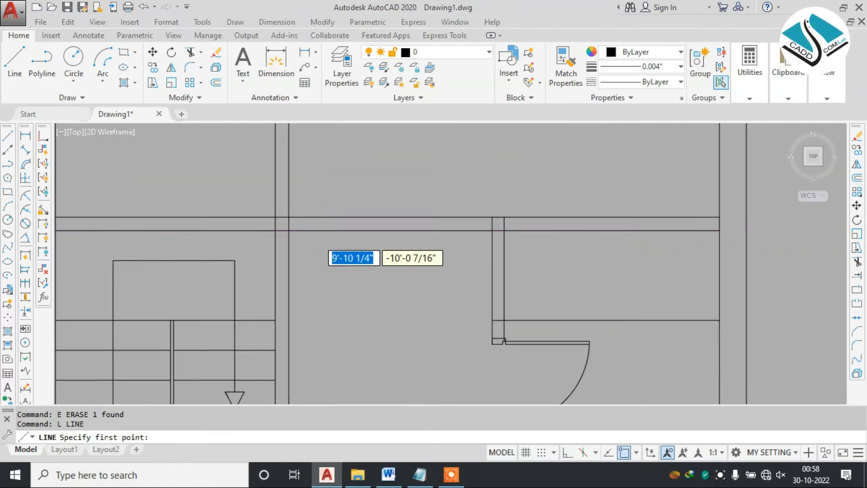
pyautogui.scroll(-5, 329, 253)
pyautogui.scroll(8, 334, 239)
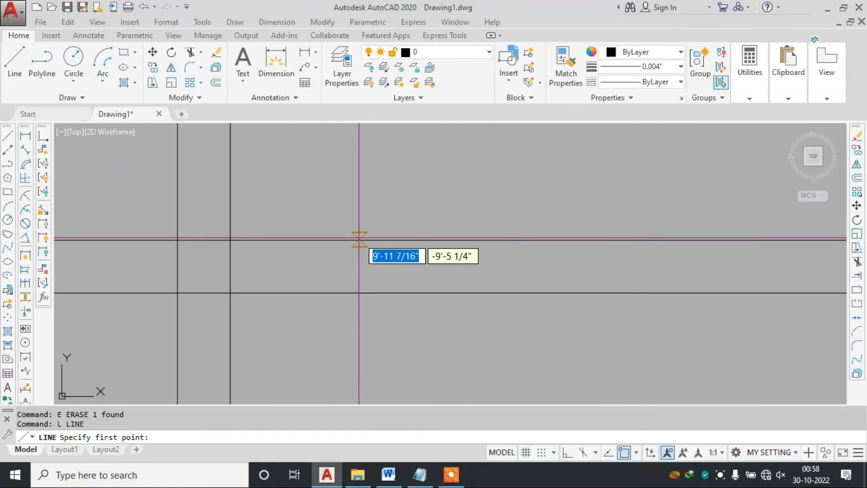
pyautogui.click(357, 240)
pyautogui.click(357, 292)
pyautogui.press('Escape')
pyautogui.scroll(-10, 377, 292)
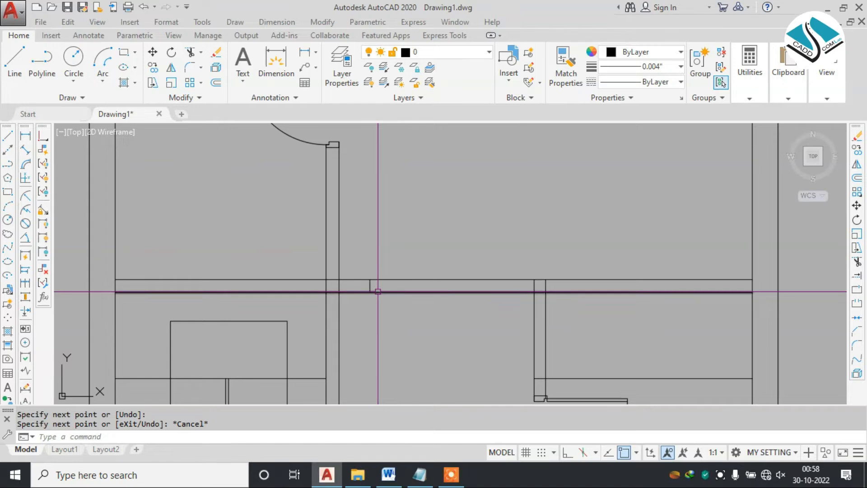
# Step: Copy the door symbol from above the plan onto the bedroom-lobby wall, starting at the short guide line
pyautogui.scroll(4, 321, 169)
pyautogui.click(337, 167)
pyautogui.click(175, 213)
pyautogui.write('c')
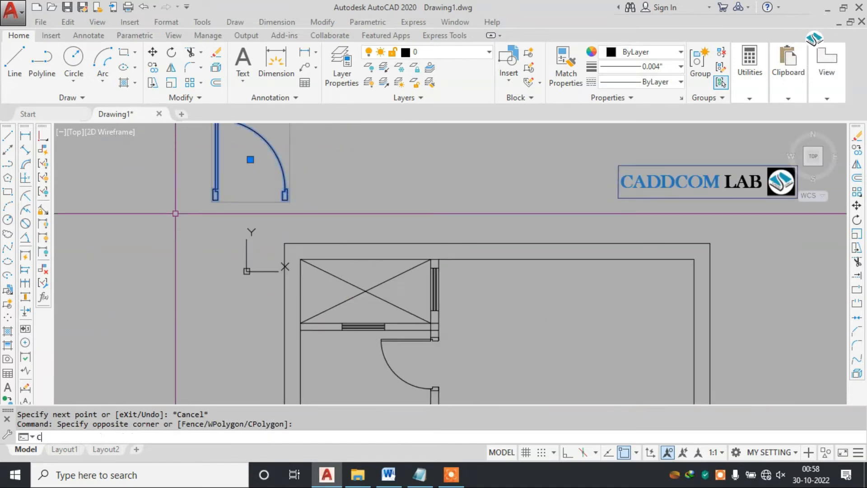
pyautogui.write('o')
pyautogui.press('Return')
pyautogui.scroll(6, 177, 211)
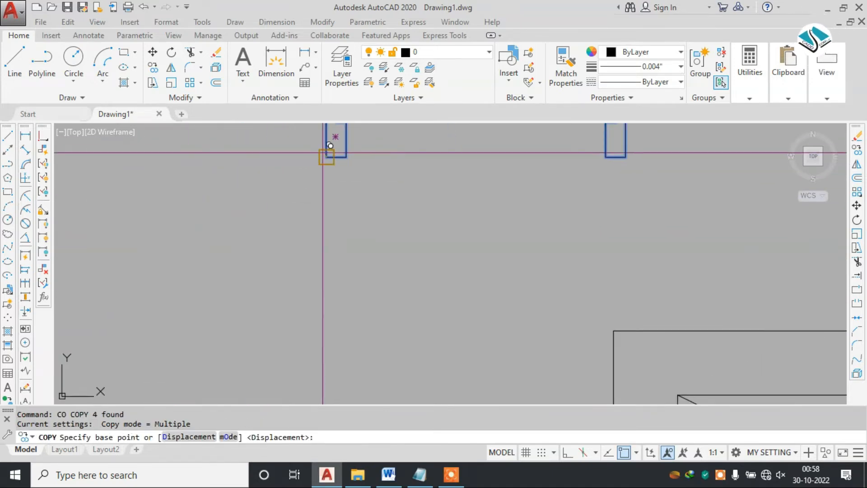
pyautogui.click(331, 146)
pyautogui.scroll(-6, 294, 201)
pyautogui.scroll(5, 368, 325)
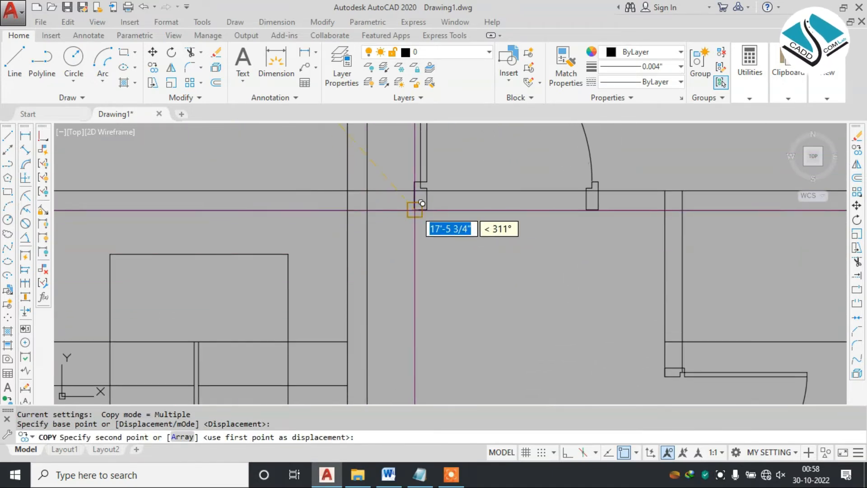
pyautogui.click(422, 203)
pyautogui.moveTo(422, 203); pyautogui.dragTo(269, 242, button='middle')
pyautogui.scroll(2, 310, 240)
pyautogui.press('Escape')
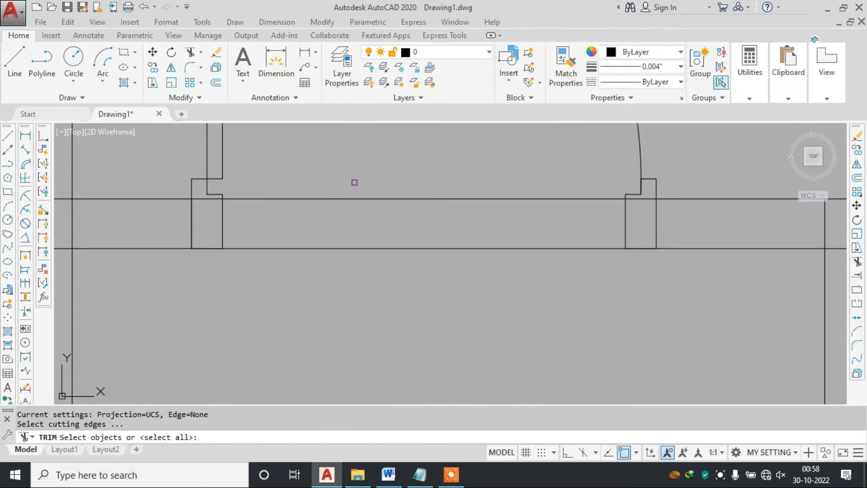
# Step: Trim the bedroom-lobby wall lines across the new door opening and inside both door frames
pyautogui.scroll(4, 200, 206)
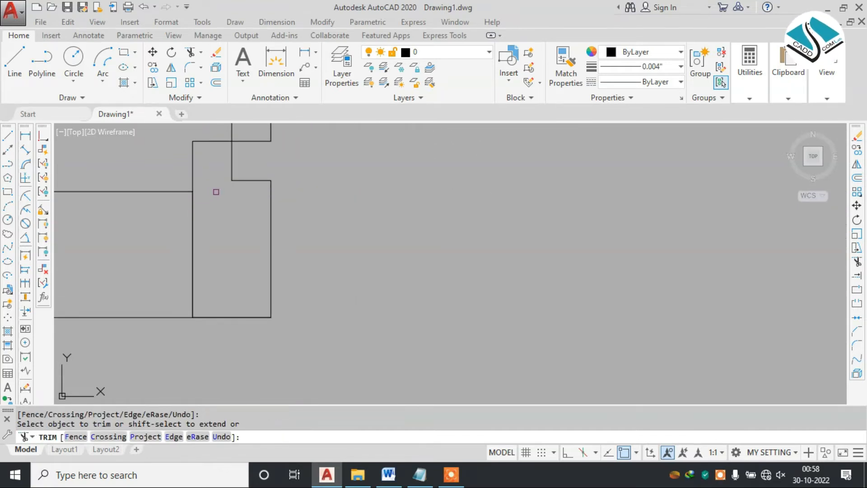
pyautogui.scroll(-5, 216, 192)
pyautogui.scroll(4, 459, 197)
pyautogui.scroll(-3, 417, 217)
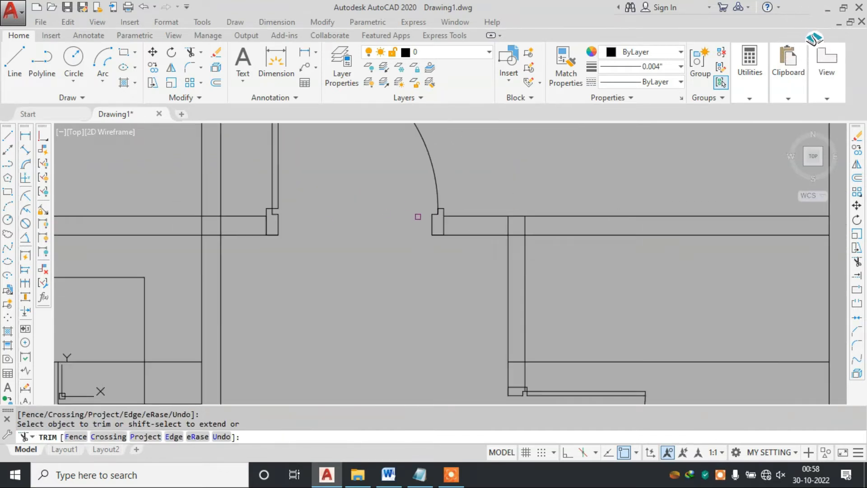
pyautogui.scroll(-3, 418, 217)
pyautogui.press('Escape')
pyautogui.scroll(-5, 374, 267)
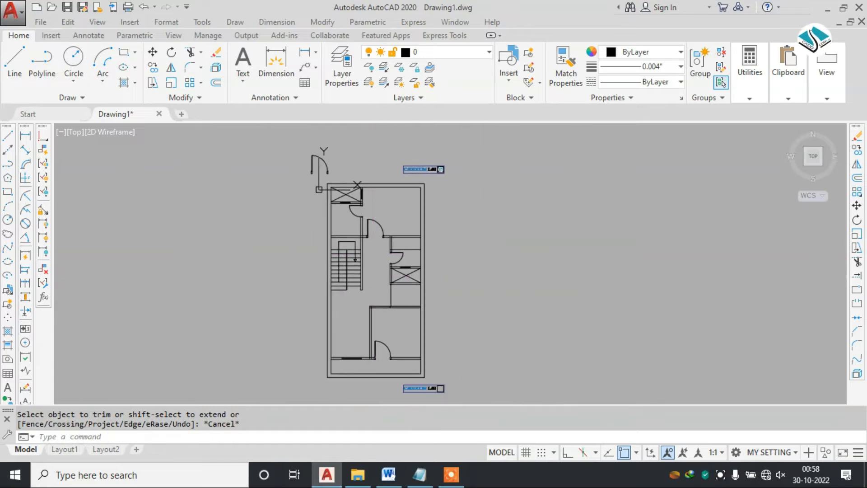
pyautogui.scroll(5, 397, 194)
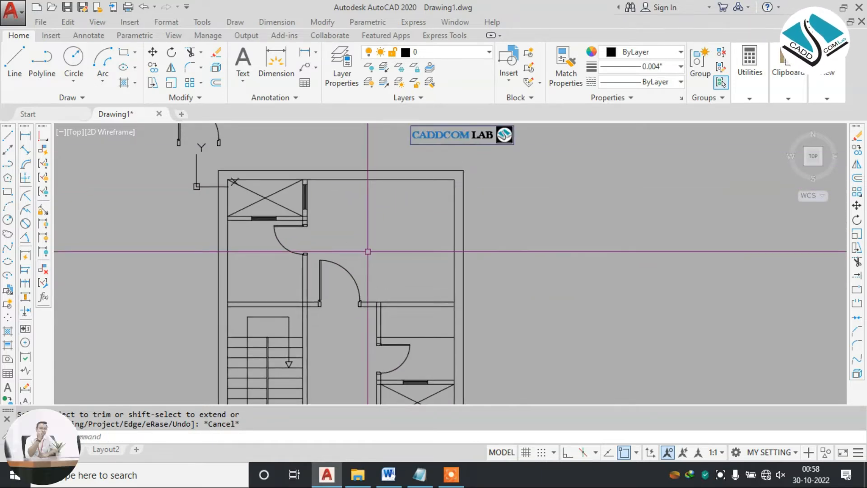
# Step: Trim the crossing wall lines where the staircase wall meets the wall between the bedroom and the lobby
pyautogui.moveTo(307, 268); pyautogui.dragTo(320, 229, button='middle')
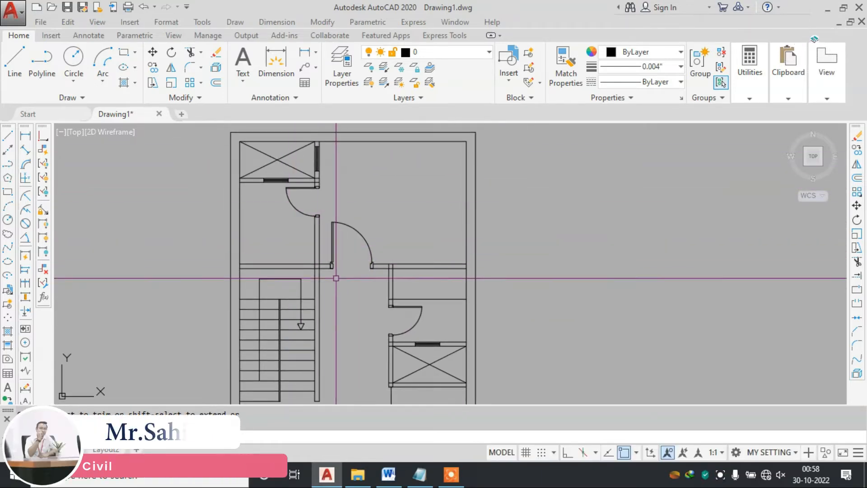
pyautogui.moveTo(321, 269); pyautogui.dragTo(325, 227, button='middle')
pyautogui.scroll(5, 325, 226)
pyautogui.scroll(8, 315, 221)
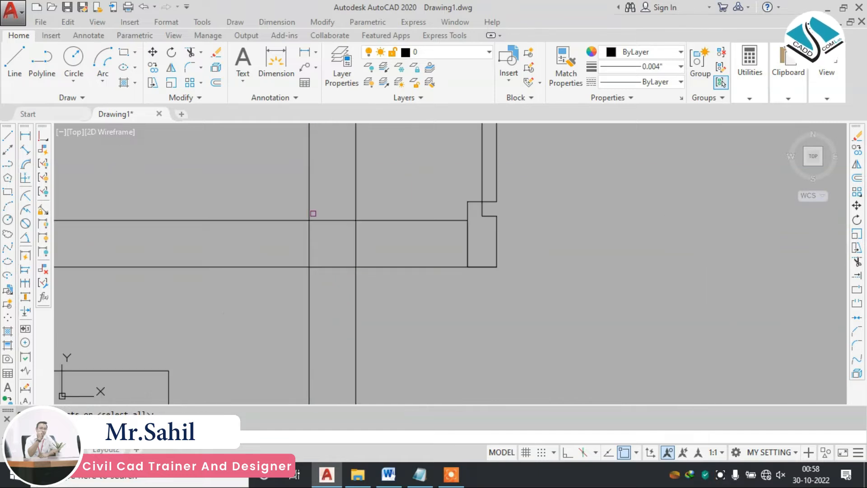
pyautogui.scroll(-9, 289, 236)
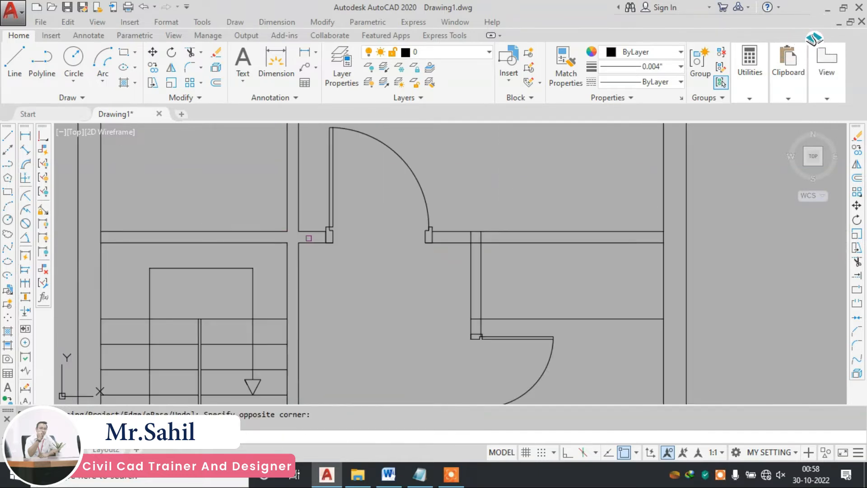
pyautogui.scroll(8, 449, 246)
pyautogui.scroll(2, 334, 243)
pyautogui.click(339, 233)
pyautogui.click(224, 235)
pyautogui.scroll(-6, 393, 195)
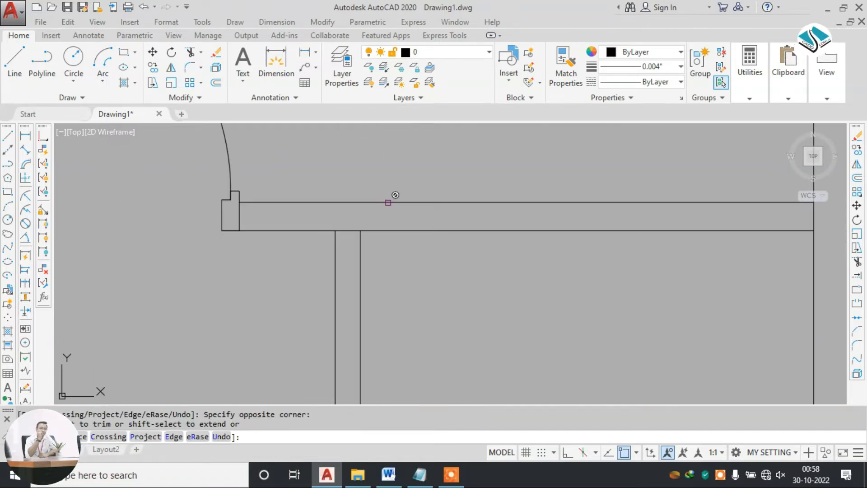
# Step: Trim the overlapping wall lines at the corners of the lower toilet and the crossed duct below it
pyautogui.scroll(6, 497, 203)
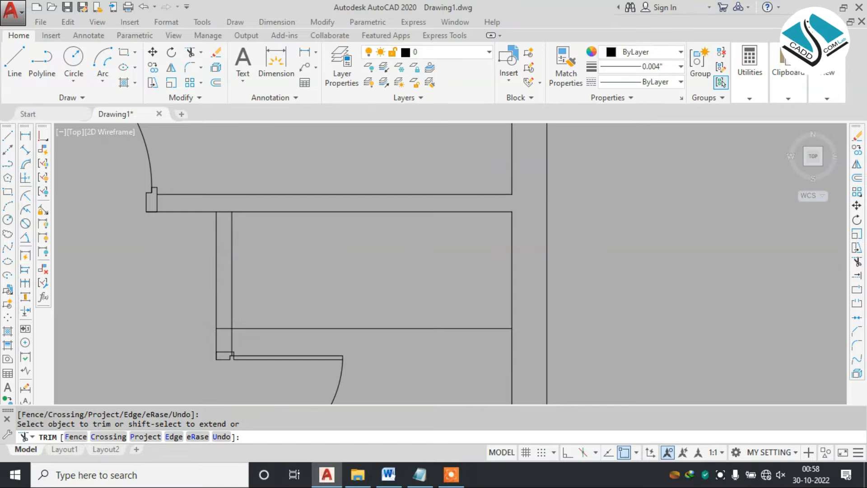
pyautogui.scroll(-6, 466, 240)
pyautogui.scroll(9, 433, 271)
pyautogui.scroll(2, 388, 206)
pyautogui.scroll(-6, 380, 180)
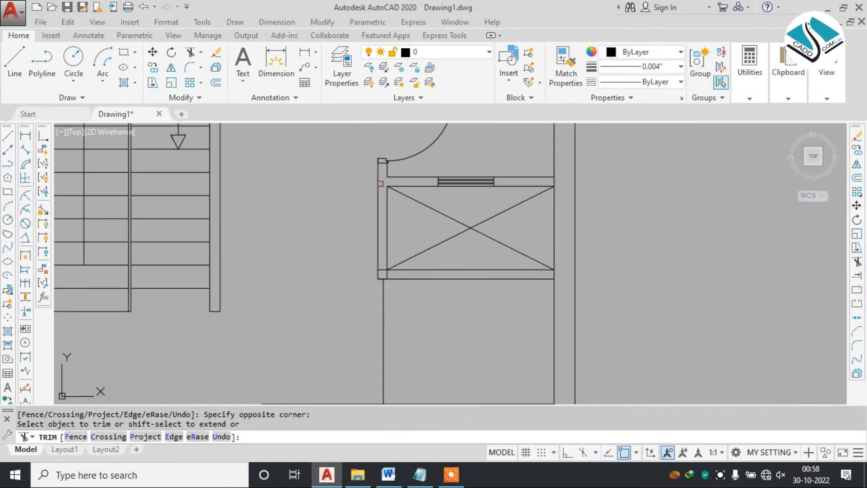
pyautogui.scroll(5, 390, 272)
pyautogui.scroll(-6, 391, 275)
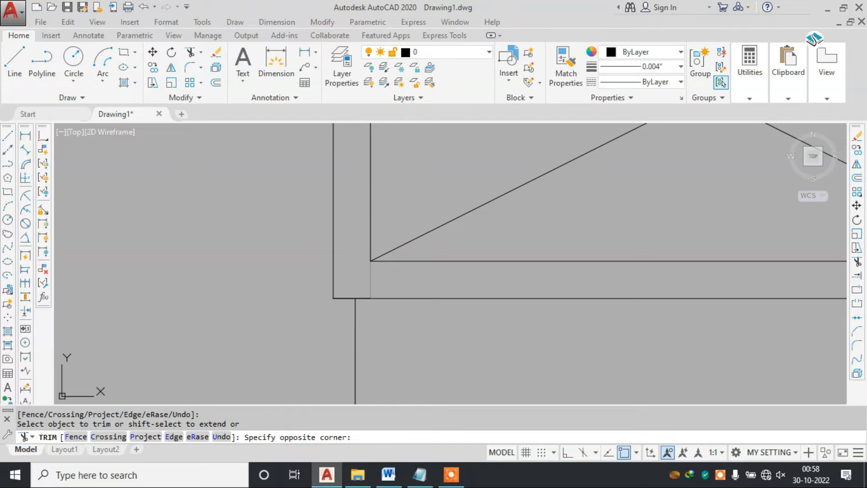
pyautogui.scroll(-4, 405, 278)
pyautogui.scroll(1, 361, 270)
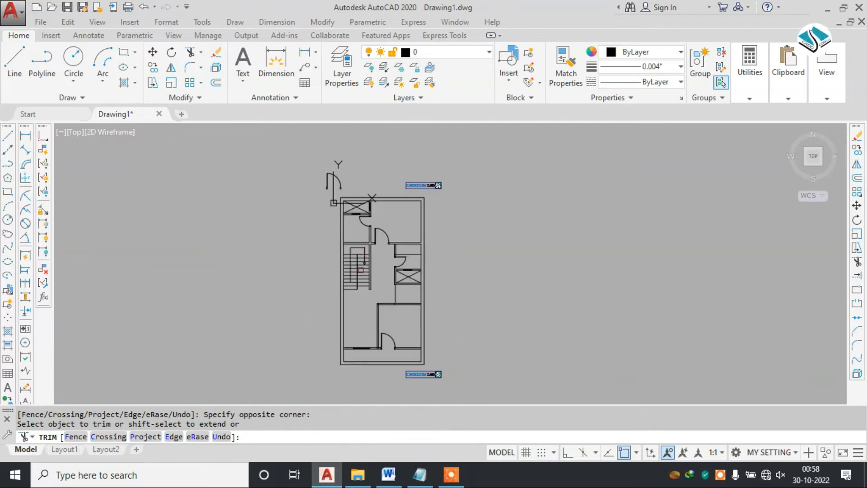
pyautogui.scroll(3, 361, 240)
# Step: Undo the recent trims of the wall junctions and leave the Trim command
pyautogui.hotkey('ctrl', 'z')
pyautogui.press('super+s')
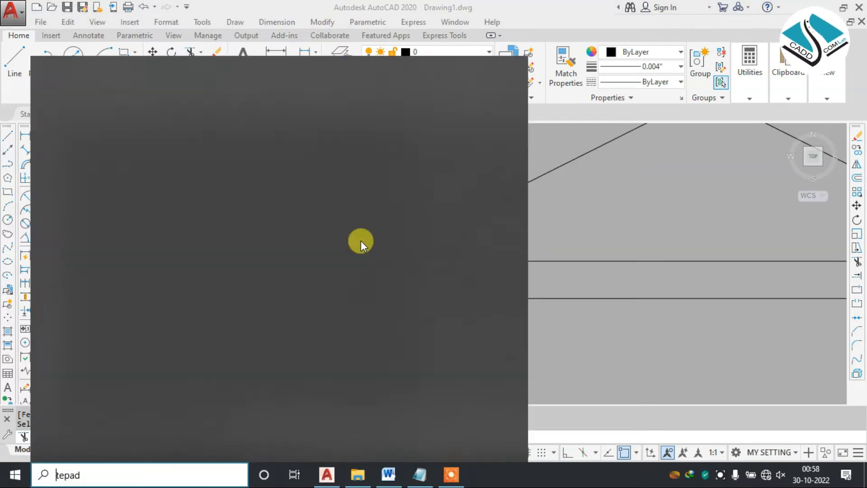
pyautogui.press('Escape')
pyautogui.scroll(-2, 371, 268)
pyautogui.hotkey('ctrl', 'z')
pyautogui.hotkey('ctrl', 'z')
pyautogui.hotkey('ctrl', 'z')
pyautogui.hotkey('ctrl', 'z')
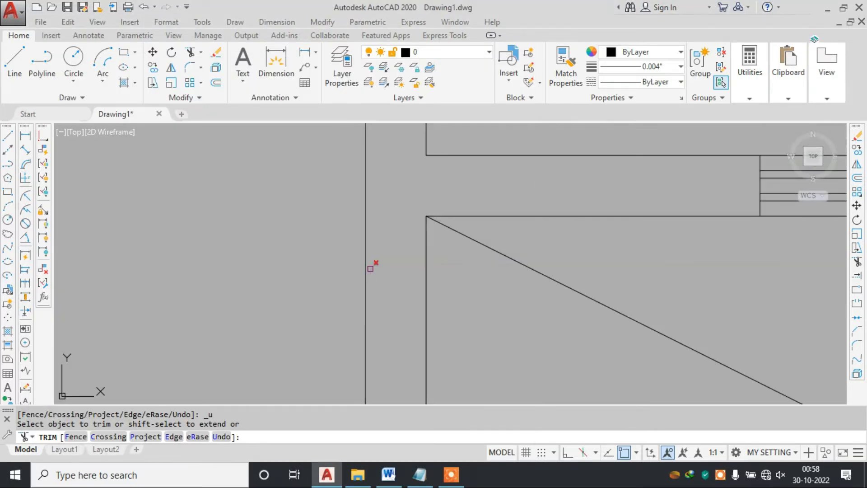
pyautogui.scroll(-3, 381, 262)
pyautogui.scroll(3, 381, 262)
pyautogui.scroll(-4, 382, 262)
pyautogui.press('Escape')
pyautogui.scroll(-4, 397, 193)
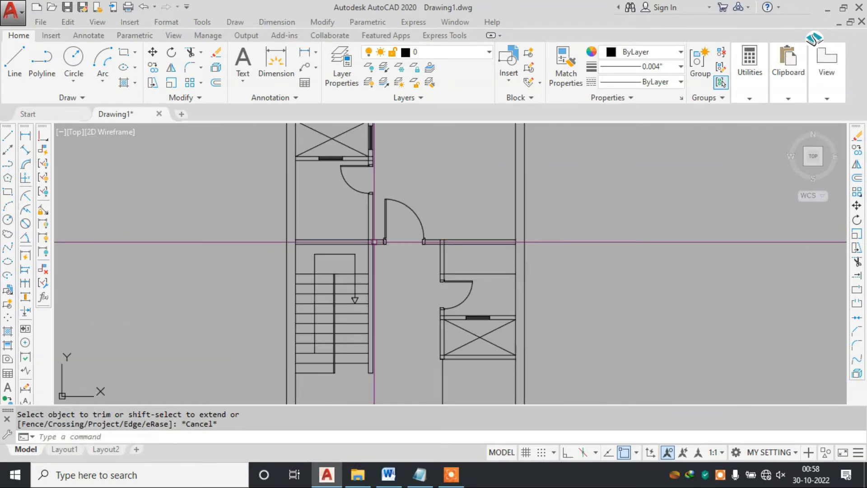
# Step: Check the kitchen in the Word reference and offset its front wall's inner line into the room as the counter edge
pyautogui.moveTo(397, 265); pyautogui.dragTo(324, 251, button='middle')
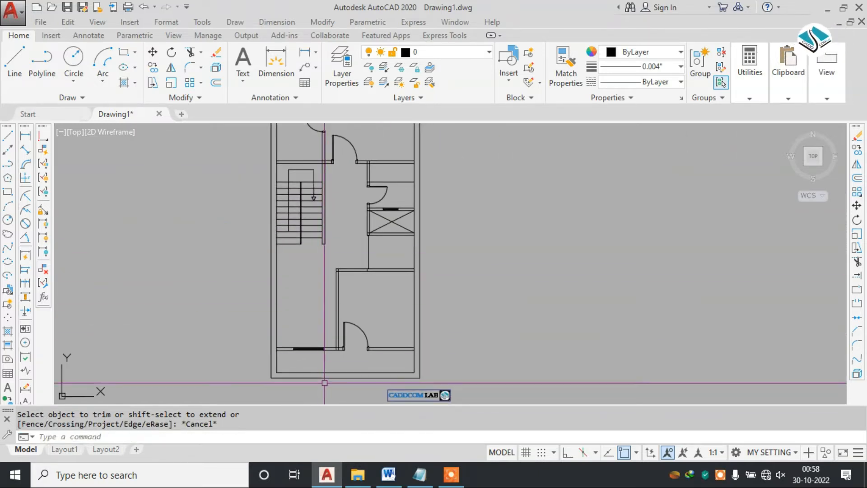
pyautogui.click(386, 477)
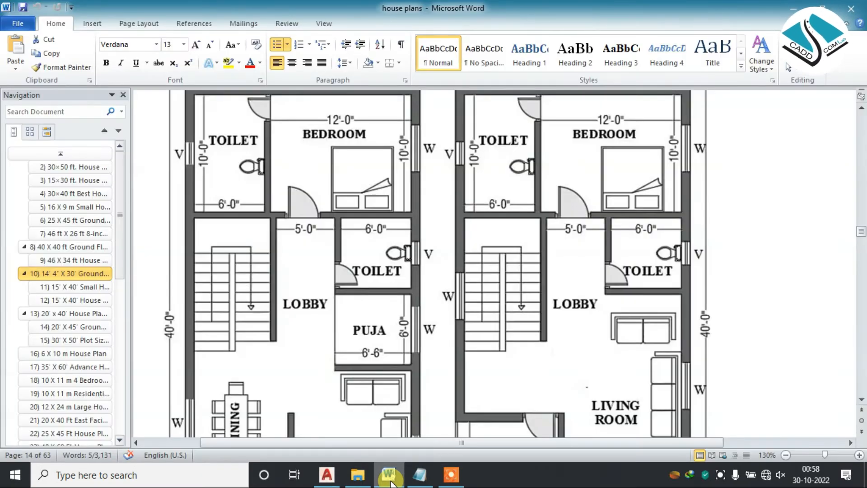
pyautogui.scroll(-3, 339, 368)
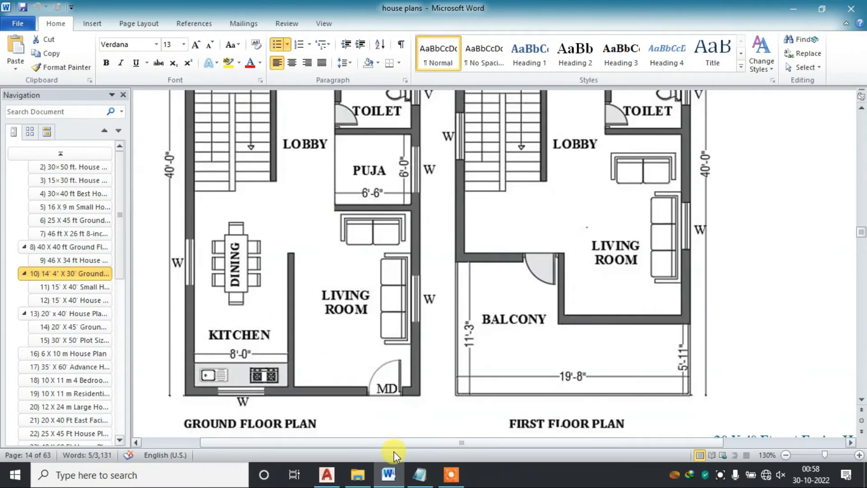
pyautogui.click(327, 474)
pyautogui.scroll(5, 319, 301)
pyautogui.press('Escape')
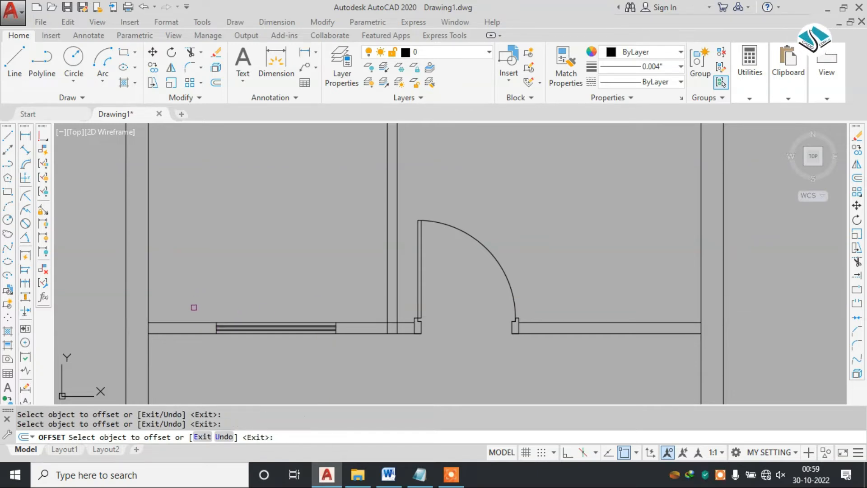
pyautogui.click(192, 324)
pyautogui.click(237, 277)
pyautogui.press('Escape')
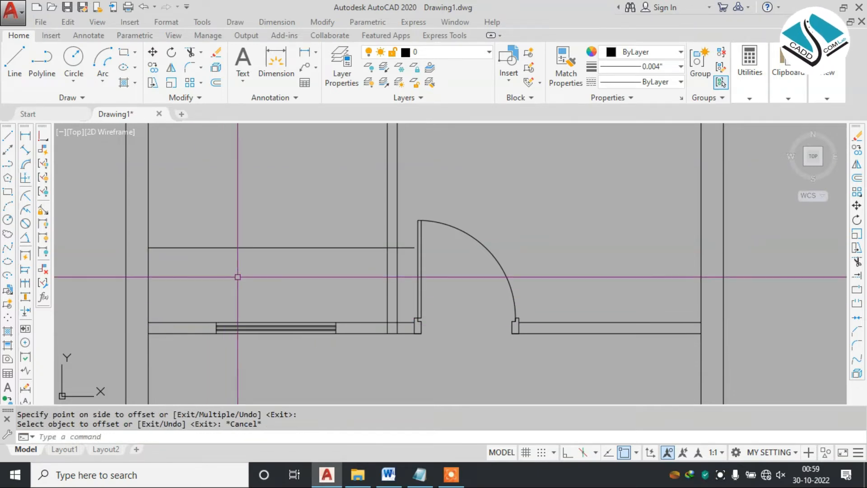
# Step: Trim the kitchen counter line where it runs past the partition wall beside the living room
pyautogui.write('TR')
pyautogui.press('Return')
pyautogui.press('Return')
pyautogui.scroll(6, 414, 219)
pyautogui.click(377, 347)
pyautogui.click(338, 335)
pyautogui.scroll(-8, 338, 336)
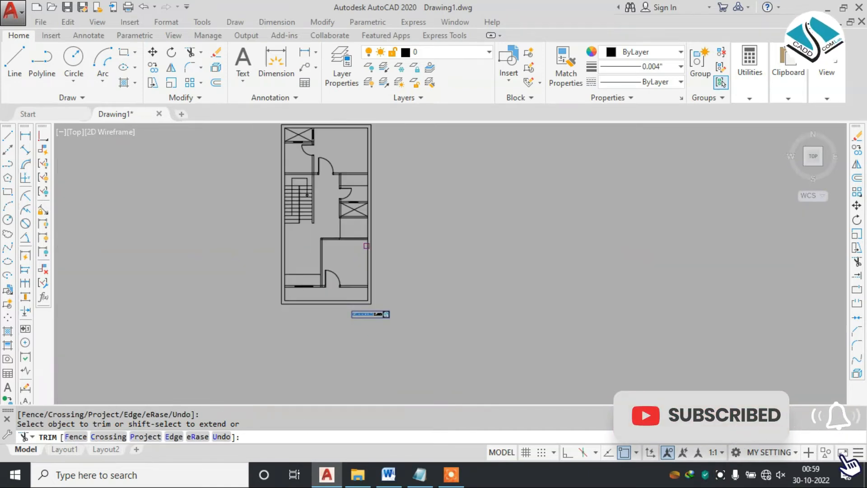
pyautogui.press('Escape')
# Step: Check the room labels in the Word reference and open a multiline text box inside the top bedroom
pyautogui.scroll(2, 368, 208)
pyautogui.click(388, 475)
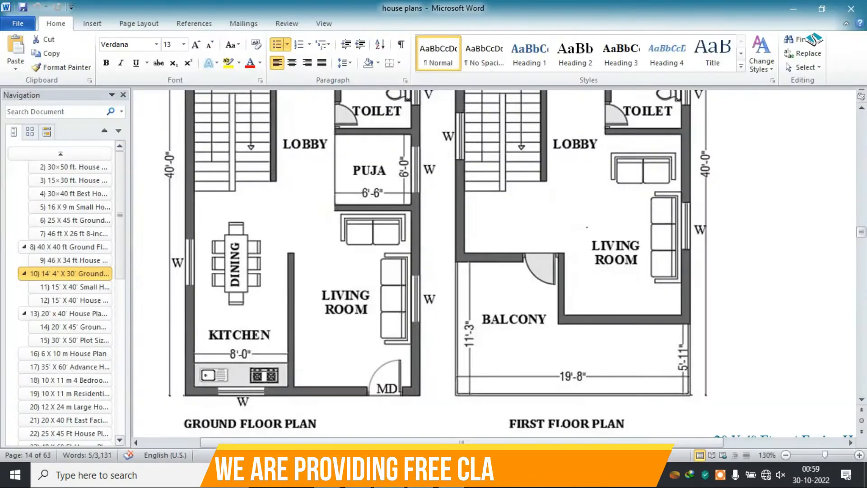
pyautogui.scroll(3, 435, 357)
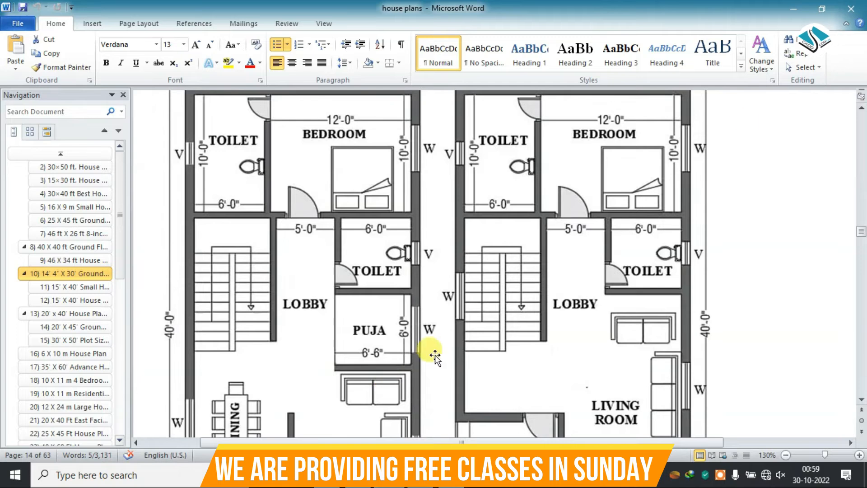
pyautogui.click(793, 9)
pyautogui.scroll(5, 478, 194)
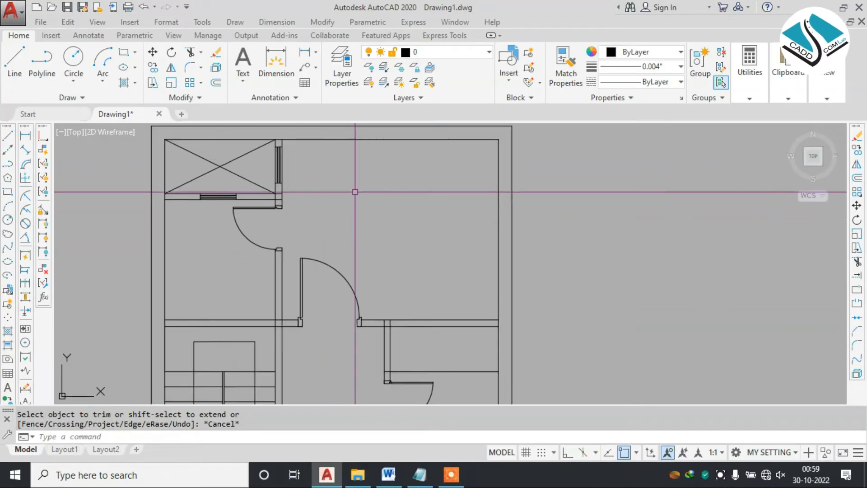
pyautogui.press('Return')
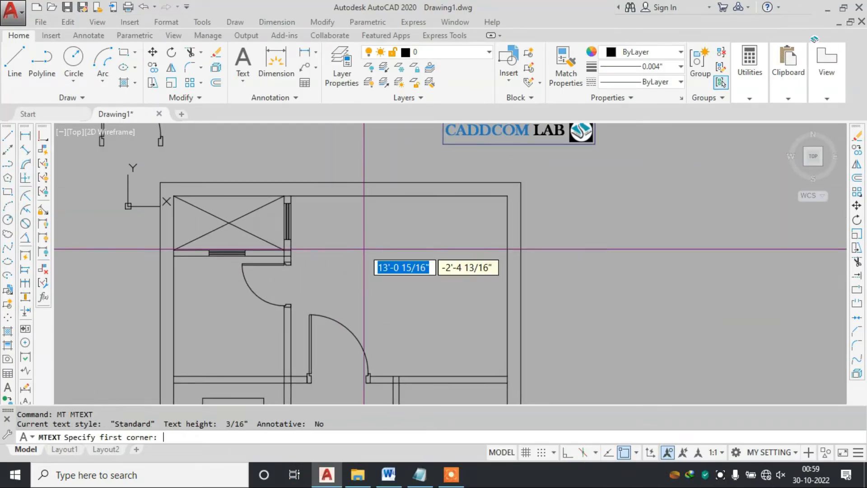
pyautogui.scroll(2, 357, 226)
pyautogui.click(352, 257)
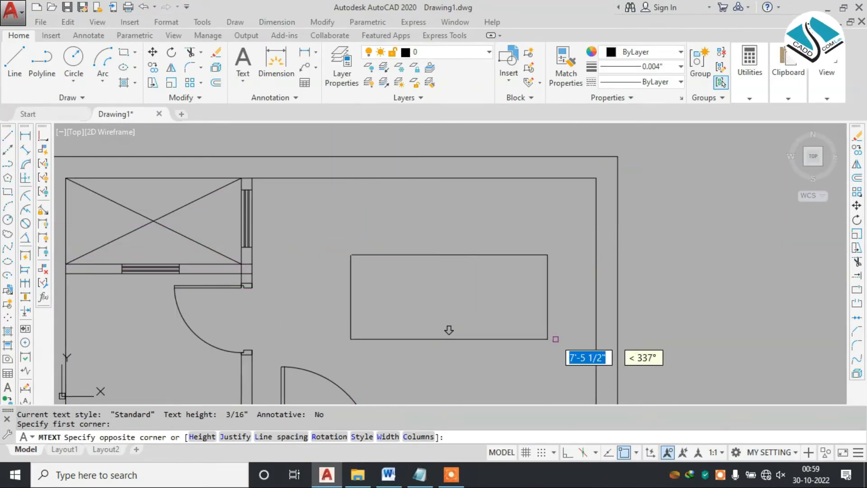
pyautogui.click(840, 268)
# Step: Enter BEDROOM as the label text, correcting the misspelling
pyautogui.click(389, 474)
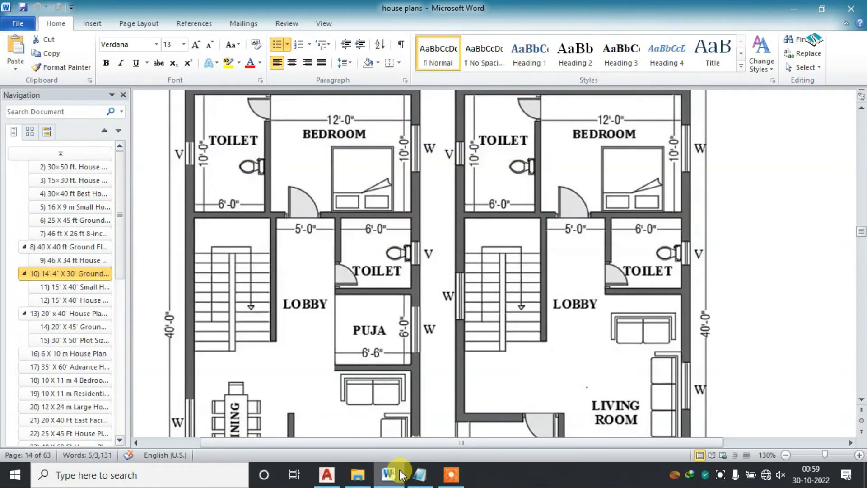
pyautogui.click(400, 474)
pyautogui.write('BEDRROM')
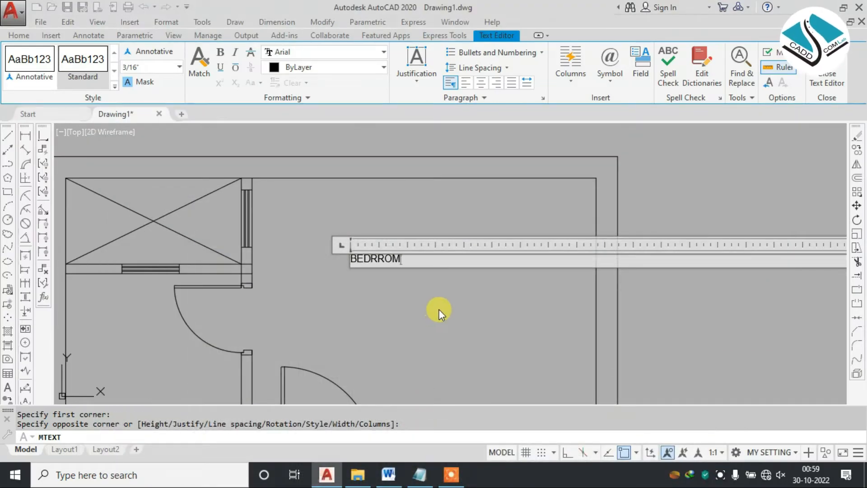
pyautogui.scroll(2, 389, 274)
pyautogui.scroll(1, 389, 274)
pyautogui.press('BackSpace')
pyautogui.press('BackSpace')
pyautogui.press('BackSpace')
pyautogui.press('BackSpace')
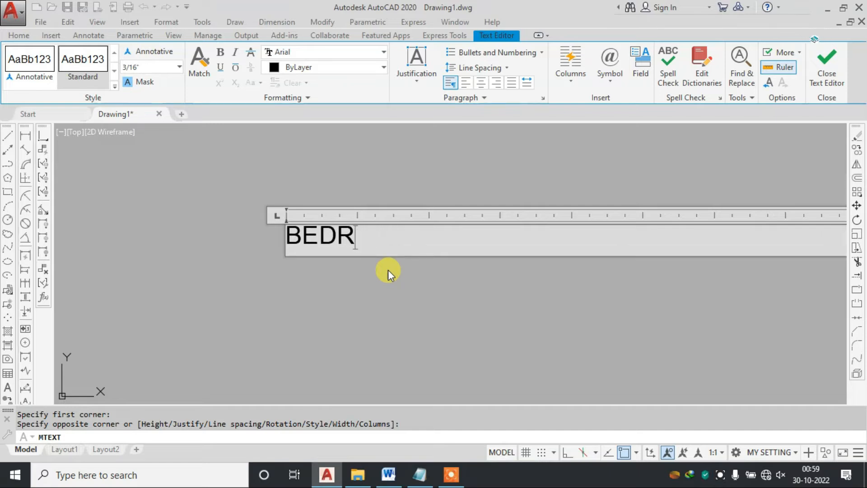
pyautogui.write('ROOM')
# Step: Set the BEDROOM label's text height to 7 and finish editing the text
pyautogui.hotkey('ctrl', 'a')
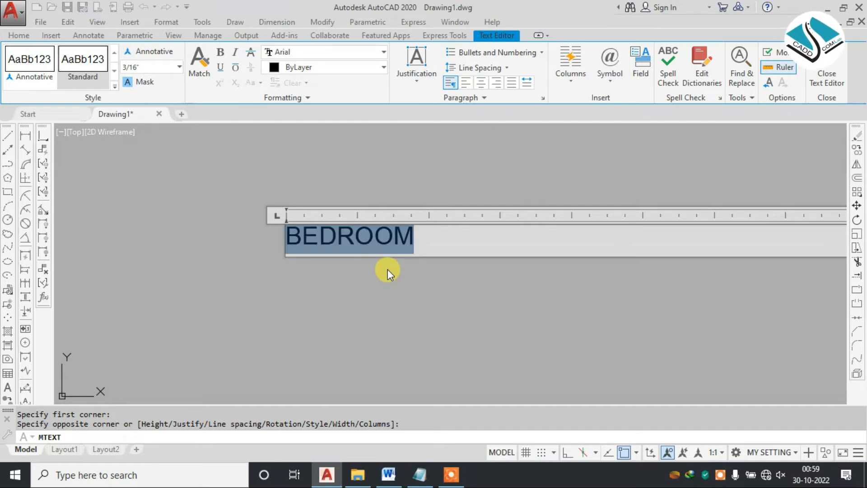
pyautogui.write('7')
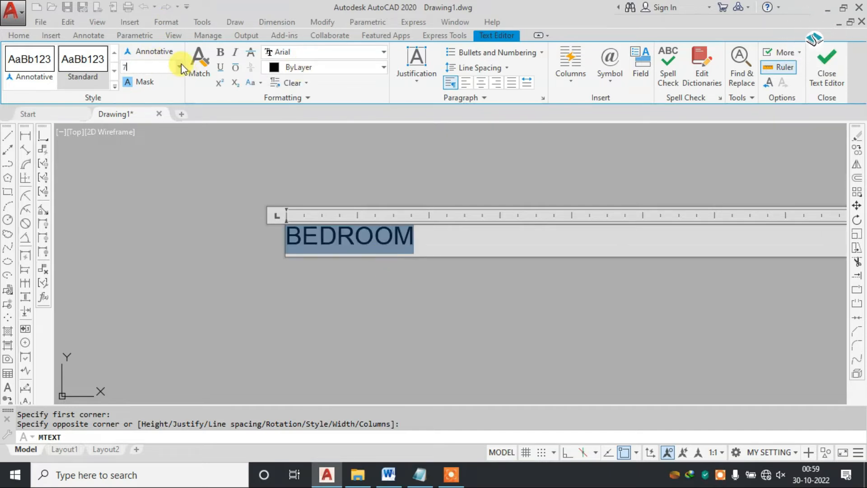
pyautogui.press('Return')
pyautogui.click(823, 70)
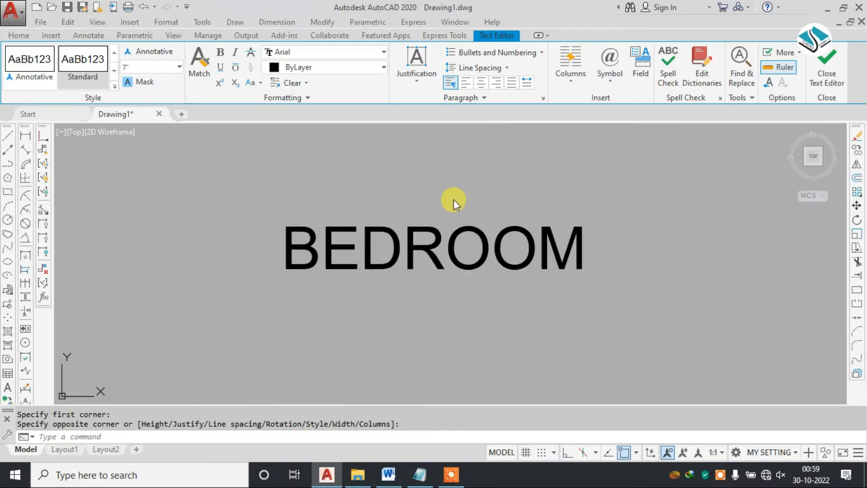
pyautogui.scroll(-12, 452, 203)
pyautogui.scroll(6, 455, 199)
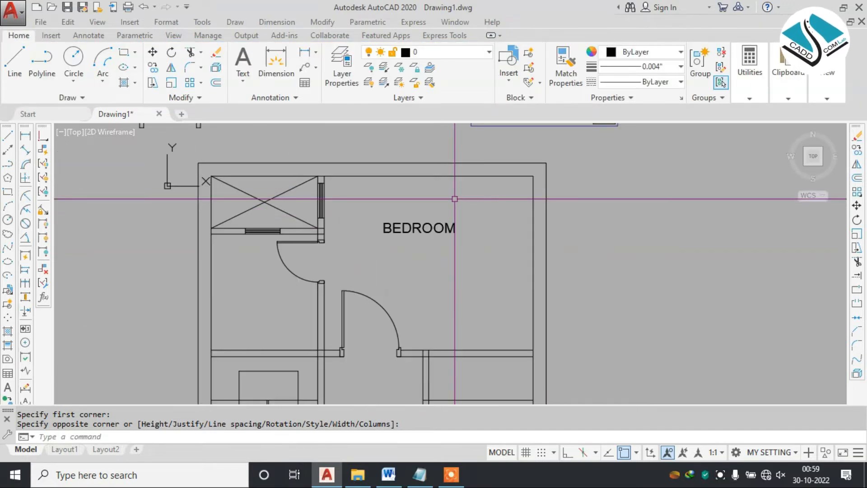
# Step: Match the BEDROOM label's properties to the CADDCOM LAB title above the plan
pyautogui.press('Return')
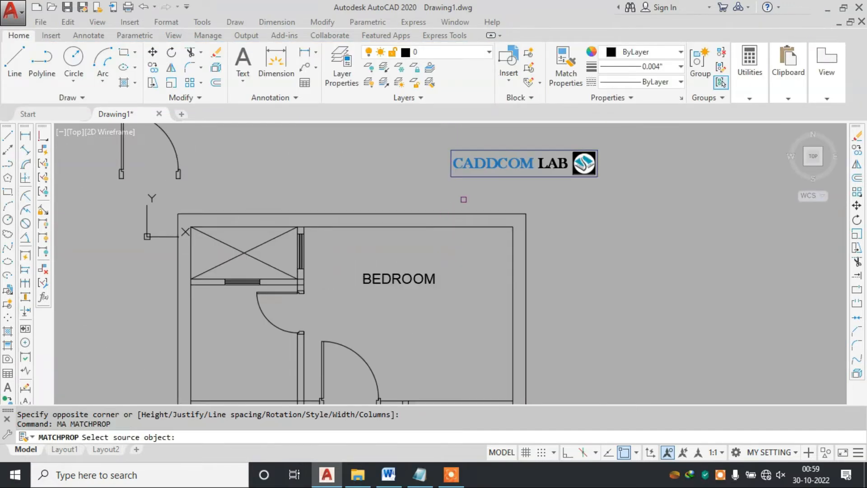
pyautogui.click(493, 164)
pyautogui.click(419, 276)
pyautogui.scroll(4, 401, 279)
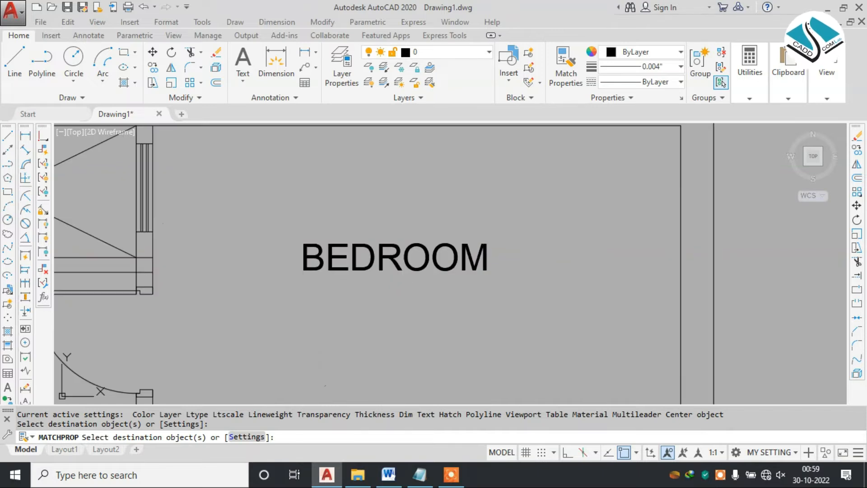
pyautogui.press('Escape')
# Step: Move the BEDROOM label slightly down toward the middle of the bedroom
pyautogui.scroll(-6, 398, 250)
pyautogui.scroll(2, 414, 234)
pyautogui.click(416, 226)
pyautogui.click(391, 254)
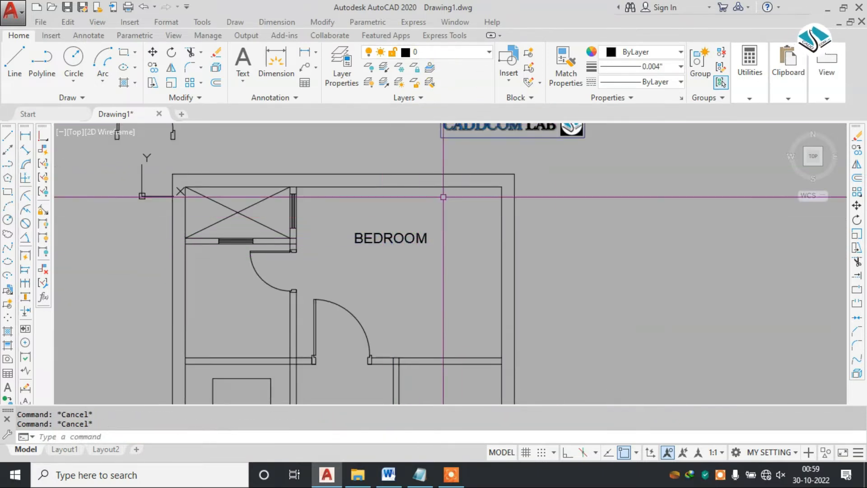
pyautogui.scroll(2, 404, 240)
pyautogui.write('m')
pyautogui.press('Return')
pyautogui.click(409, 239)
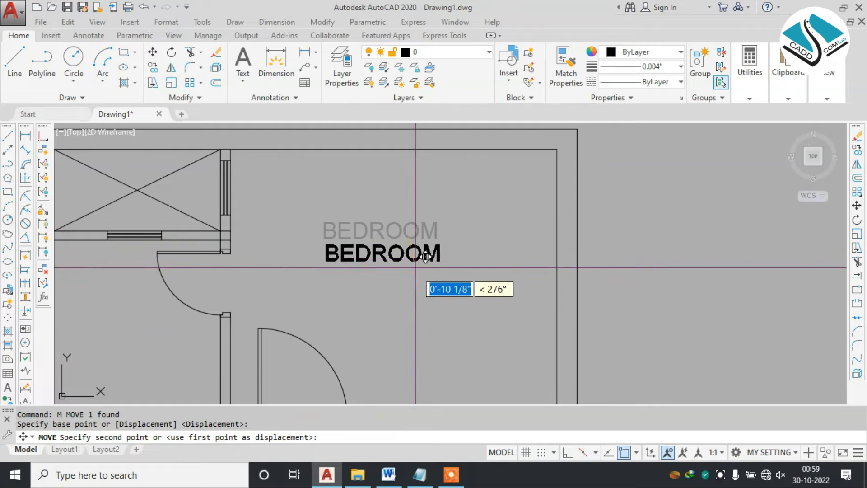
pyautogui.click(436, 289)
pyautogui.scroll(-4, 422, 252)
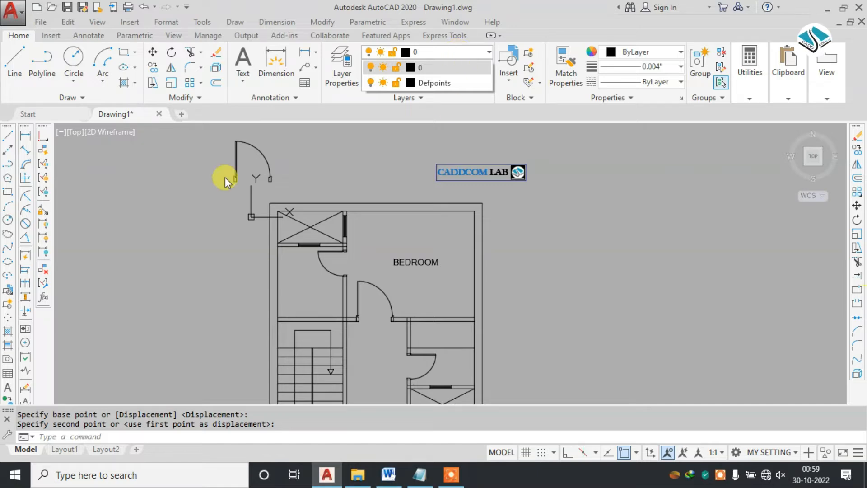
pyautogui.click(393, 239)
pyautogui.scroll(-3, 392, 241)
pyautogui.scroll(3, 386, 250)
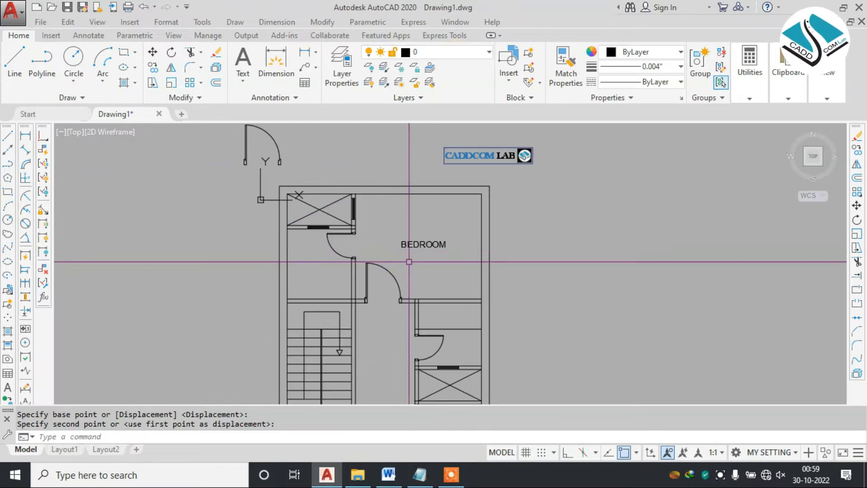
# Step: Copy the BEDROOM label into the smaller room beside the bedroom, below the crossed shaft
pyautogui.moveTo(409, 261); pyautogui.dragTo(441, 240, button='middle')
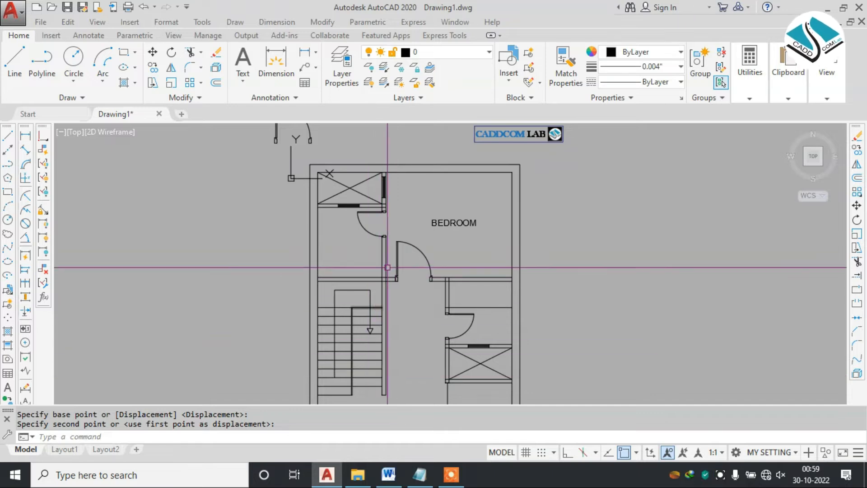
pyautogui.click(388, 475)
pyautogui.click(388, 475)
pyautogui.scroll(3, 500, 224)
pyautogui.click(500, 224)
pyautogui.click(450, 261)
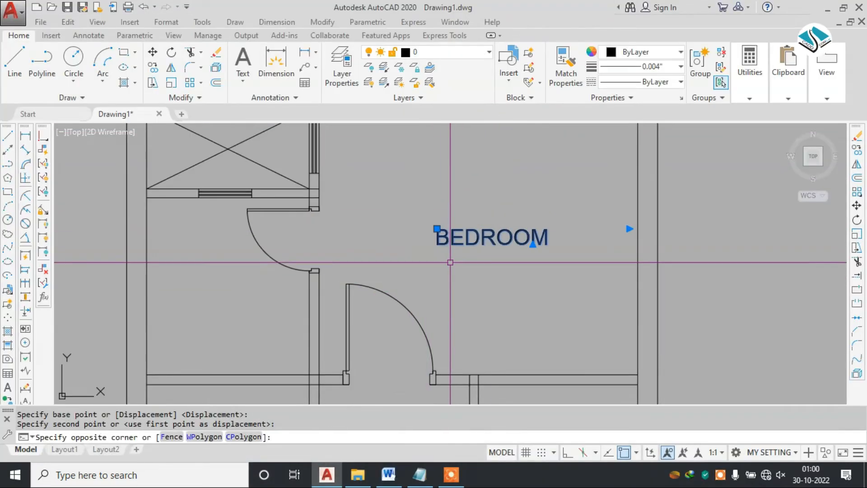
pyautogui.write('co')
pyautogui.press('Return')
pyautogui.click(436, 246)
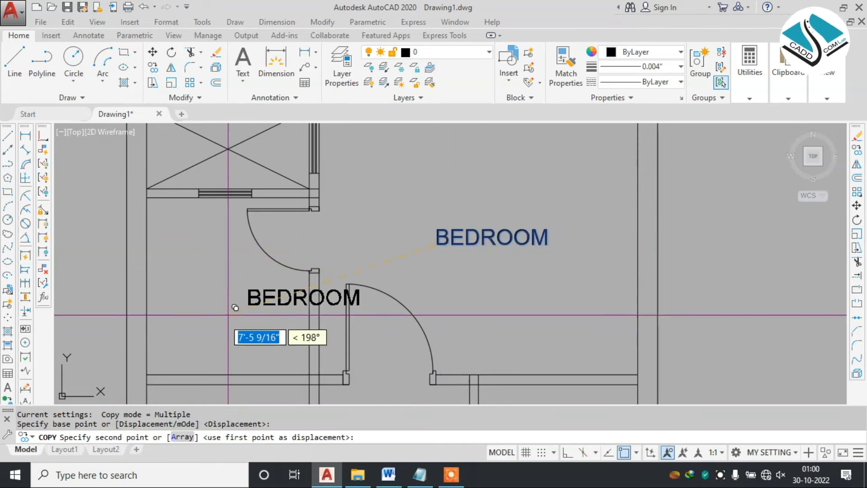
pyautogui.click(172, 318)
pyautogui.press('Escape')
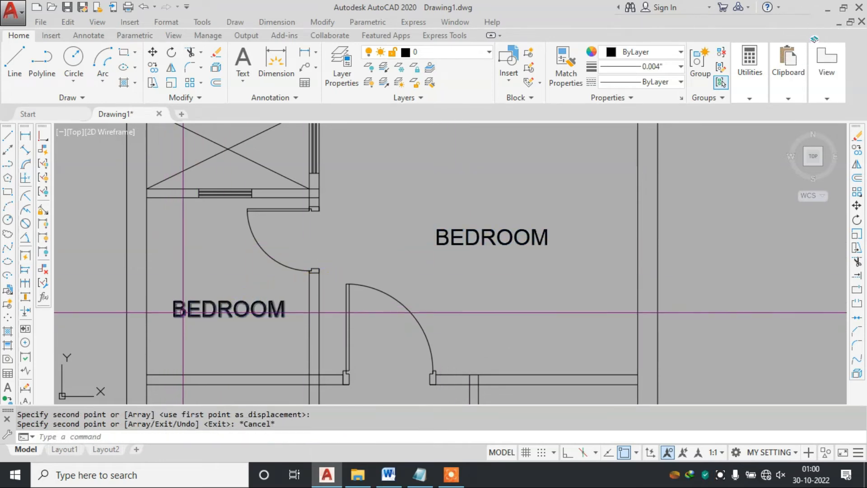
# Step: Change the copied label's text to TOILET and finish editing it
pyautogui.doubleClick(183, 313)
pyautogui.write('TOILET')
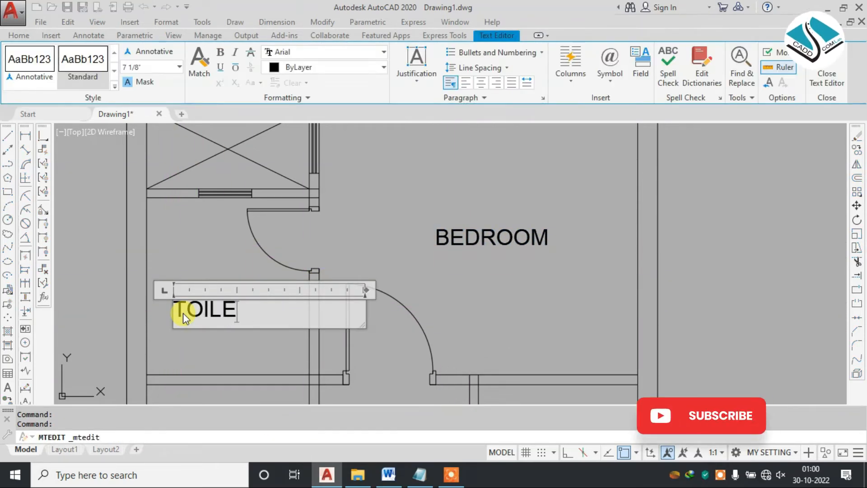
pyautogui.click(822, 64)
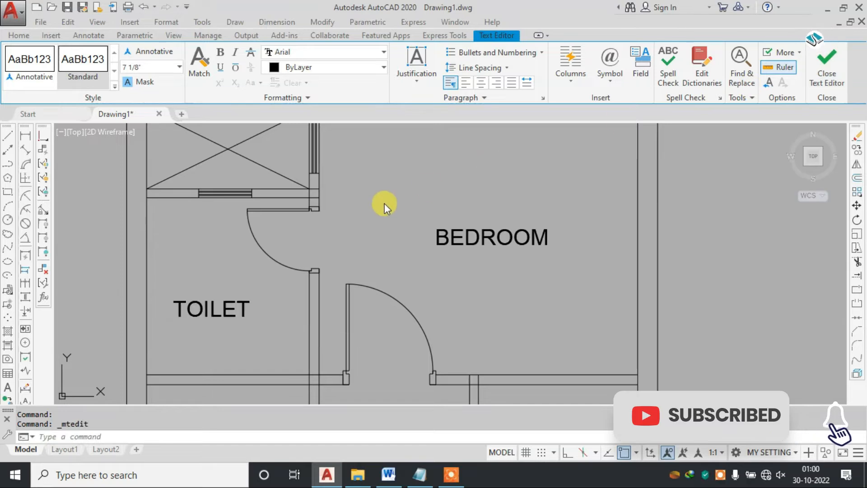
# Step: Copy the TOILET label to the center of the crossed shaft above the toilet
pyautogui.scroll(-2, 210, 219)
pyautogui.moveTo(210, 219); pyautogui.dragTo(320, 277, button='middle')
pyautogui.scroll(2, 310, 345)
pyautogui.click(297, 334)
pyautogui.write('co')
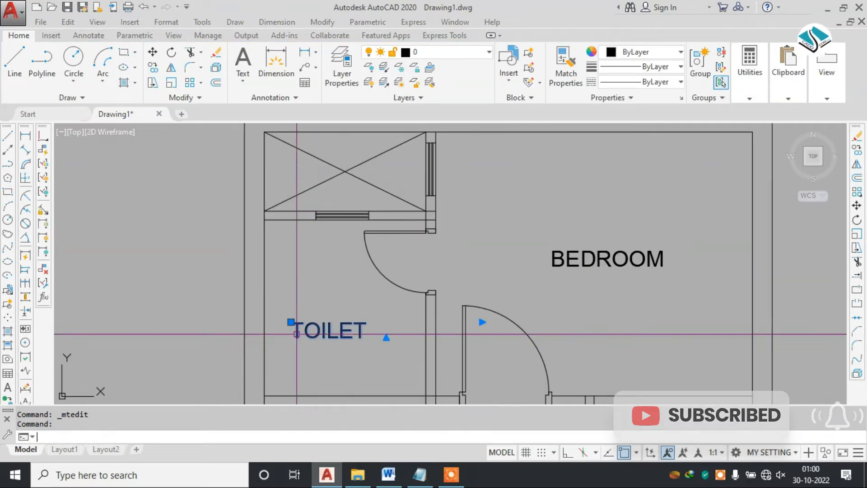
pyautogui.press('Return')
pyautogui.click(334, 328)
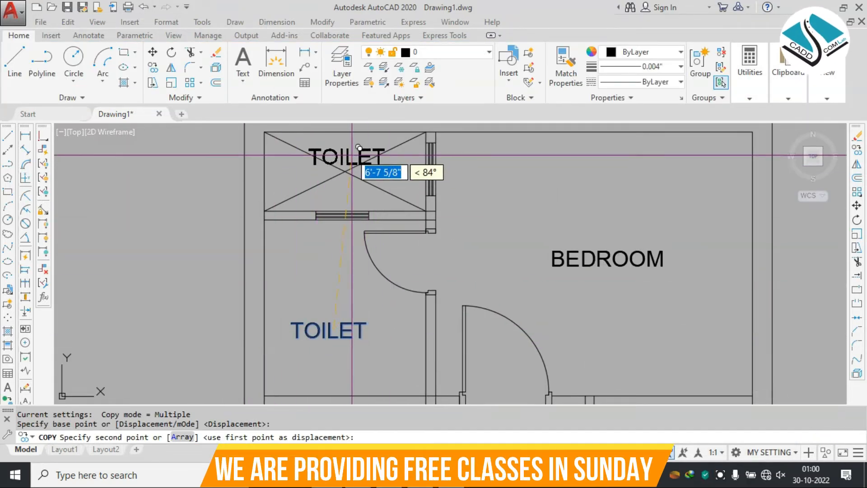
pyautogui.click(345, 172)
# Step: Place another copy of the TOILET label in the second toilet, across the lobby from the staircase
pyautogui.scroll(-4, 350, 169)
pyautogui.moveTo(313, 342); pyautogui.dragTo(306, 235, button='middle')
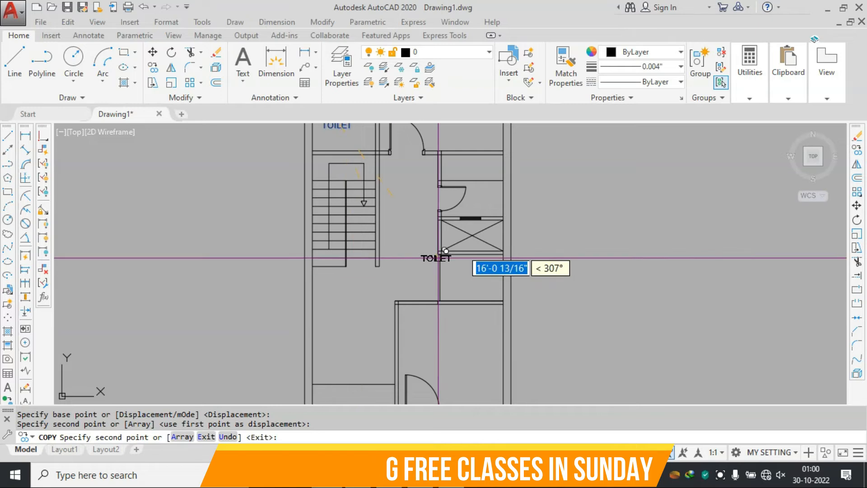
pyautogui.scroll(2, 489, 158)
pyautogui.scroll(2, 496, 150)
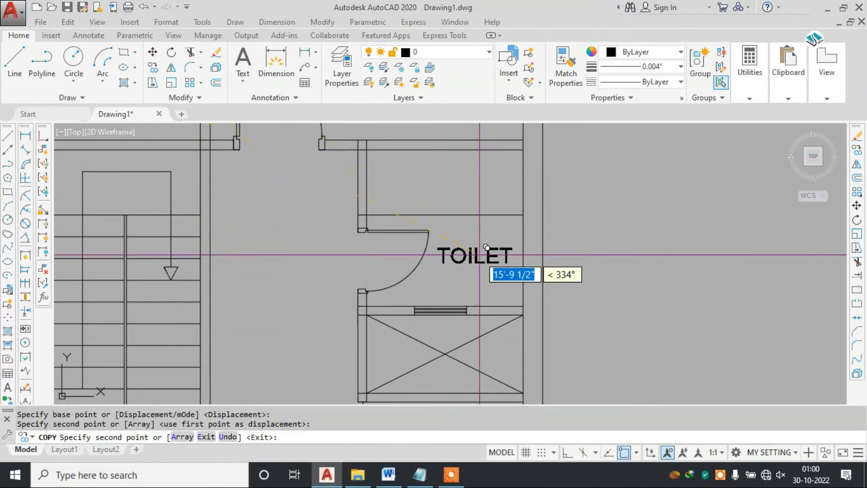
pyautogui.scroll(-2, 487, 256)
pyautogui.scroll(2, 470, 289)
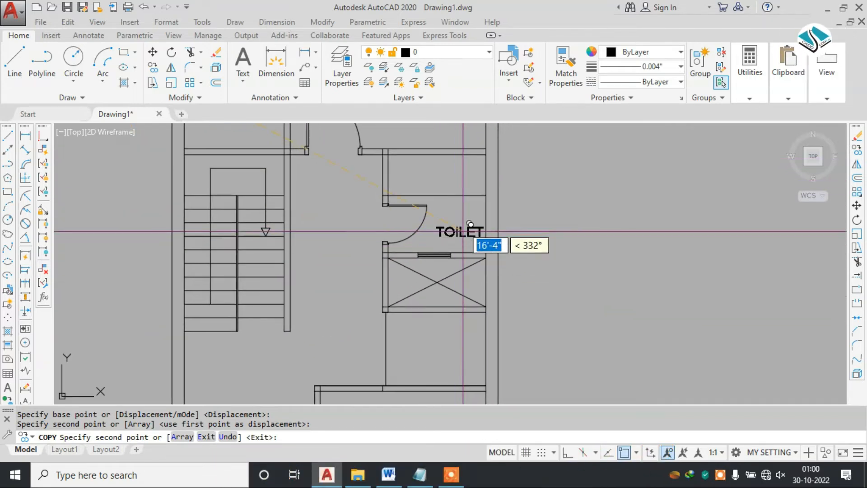
pyautogui.click(438, 157)
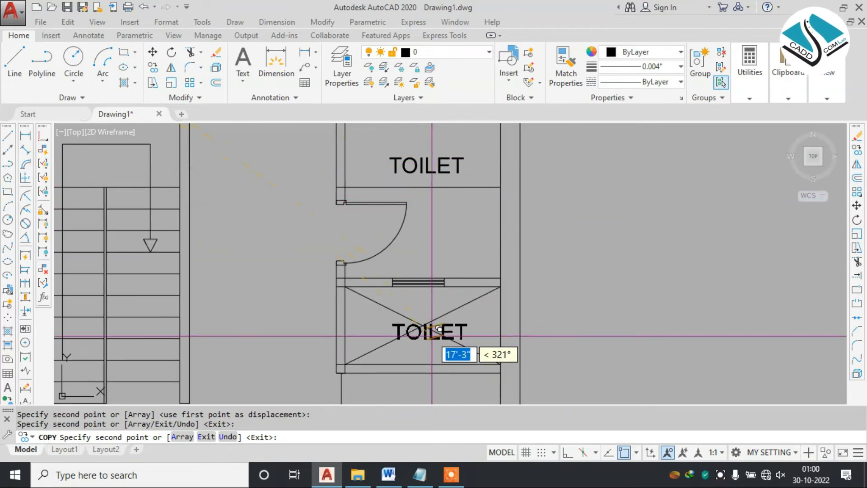
# Step: Place TOILET label copies in the crossed shaft below the second toilet and in the small room beneath it
pyautogui.scroll(-1, 429, 326)
pyautogui.moveTo(430, 325); pyautogui.dragTo(446, 163, button='middle')
pyautogui.click(441, 220)
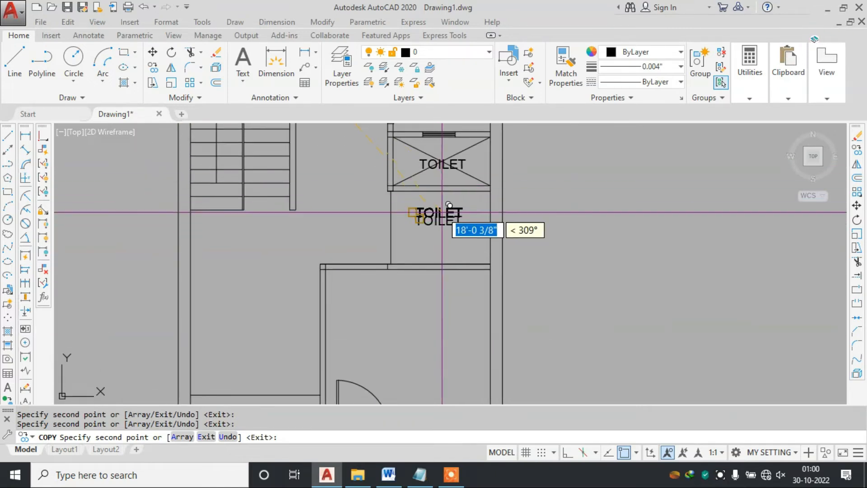
# Step: Place TOILET label copies in the front room with the entrance door, the kitchen and the dining space, and end copying
pyautogui.scroll(-1, 443, 211)
pyautogui.moveTo(402, 273); pyautogui.dragTo(401, 244, button='middle')
pyautogui.scroll(2, 416, 271)
pyautogui.click(435, 252)
pyautogui.scroll(-3, 362, 262)
pyautogui.scroll(3, 374, 240)
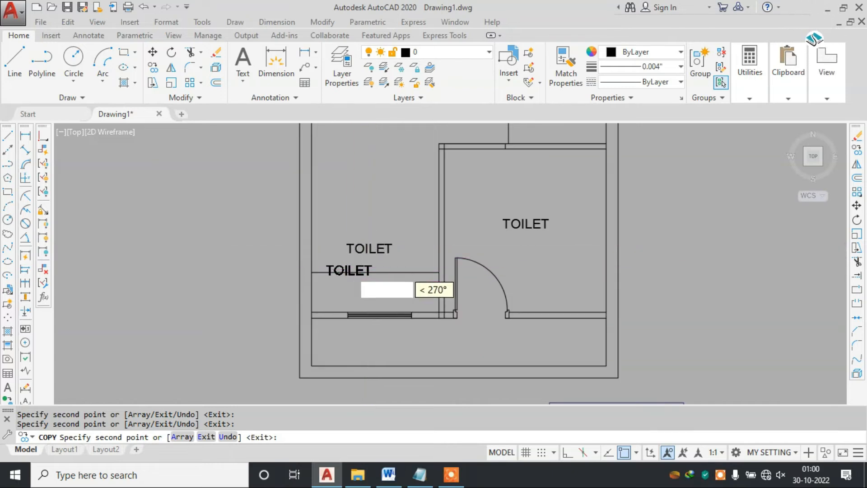
pyautogui.scroll(-3, 350, 271)
pyautogui.scroll(4, 360, 234)
pyautogui.scroll(-2, 376, 302)
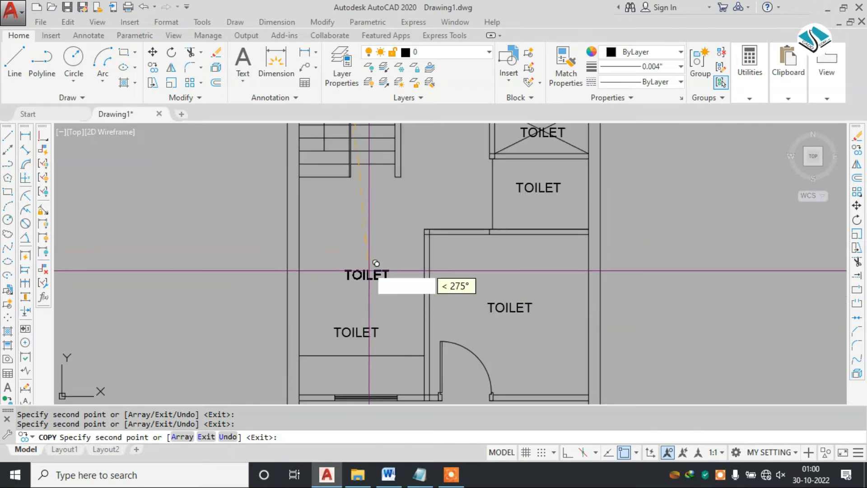
pyautogui.scroll(-3, 347, 251)
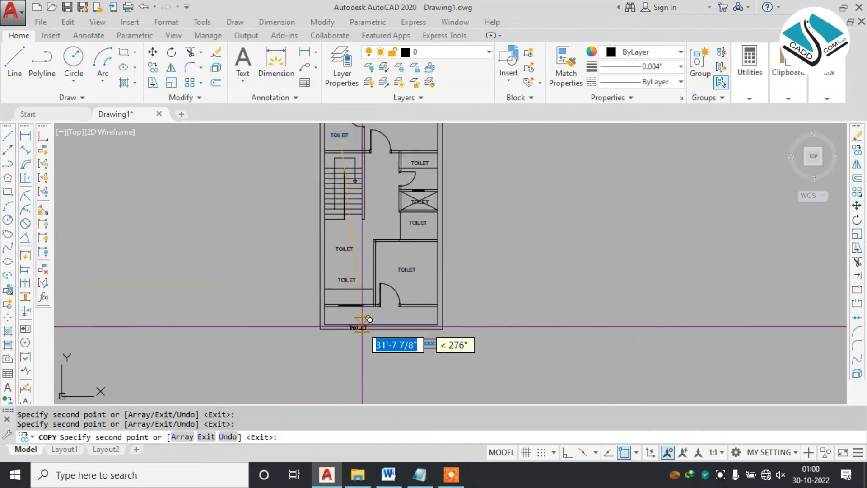
pyautogui.scroll(3, 367, 319)
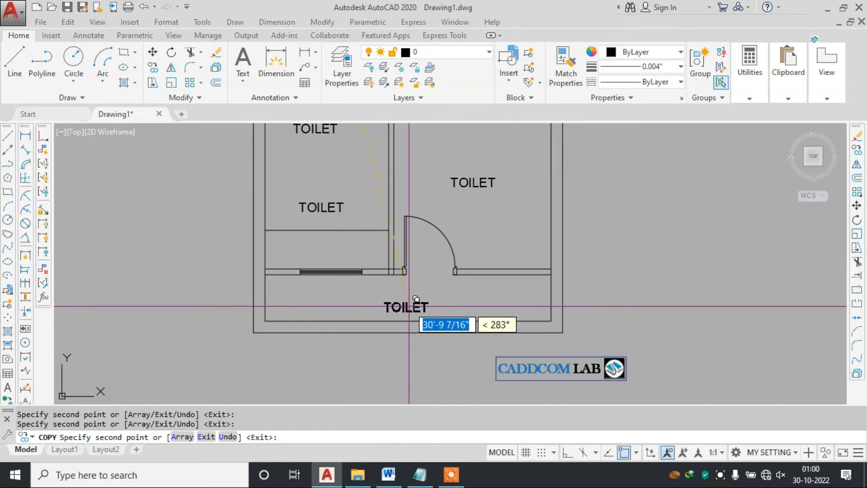
pyautogui.scroll(-4, 407, 314)
pyautogui.press('Escape')
# Step: Change the label in the crossed shaft beside the bedroom to OPEN
pyautogui.moveTo(427, 193); pyautogui.dragTo(401, 306, button='middle')
pyautogui.scroll(4, 346, 242)
pyautogui.moveTo(344, 244); pyautogui.dragTo(355, 297, button='middle')
pyautogui.scroll(4, 360, 186)
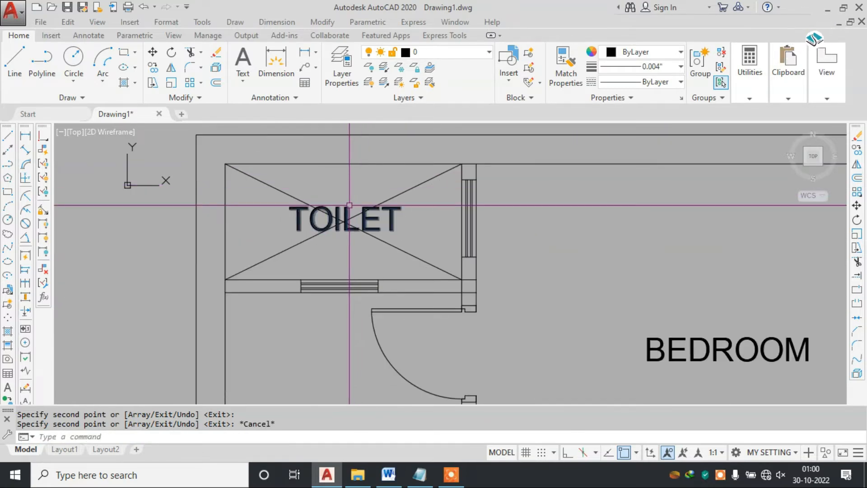
pyautogui.write('PEN')
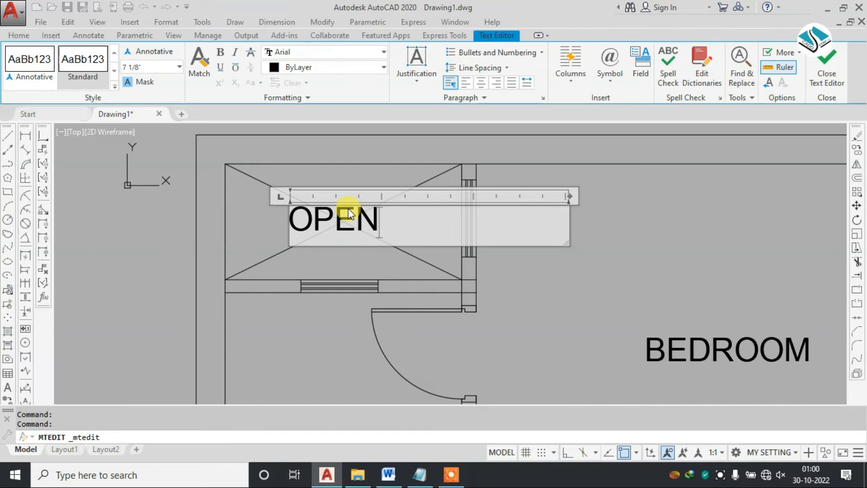
pyautogui.click(552, 174)
# Step: Change the label in the crossed shaft below the second toilet to O.T.S
pyautogui.scroll(-10, 542, 149)
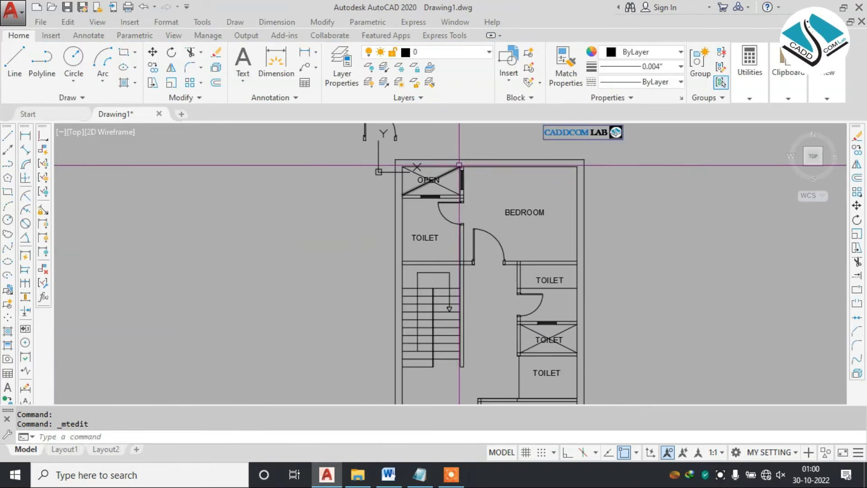
pyautogui.scroll(12, 513, 247)
pyautogui.moveTo(513, 247); pyautogui.dragTo(471, 175, button='middle')
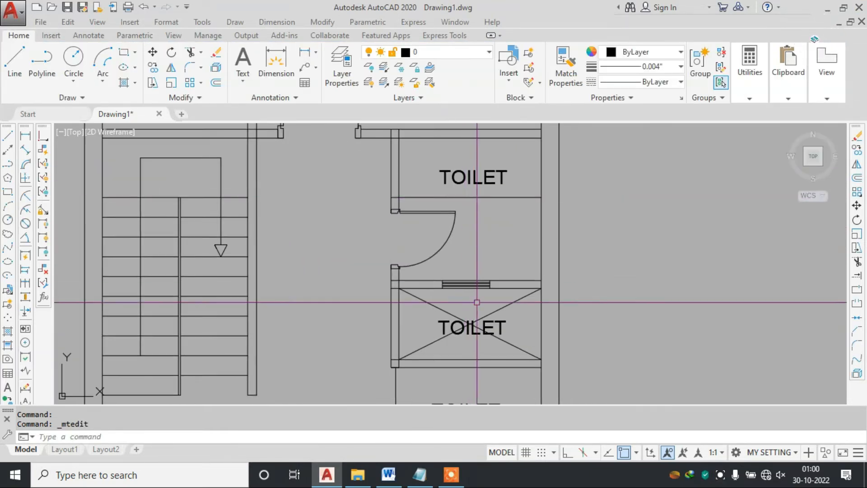
pyautogui.click(472, 326)
pyautogui.doubleClick(495, 321)
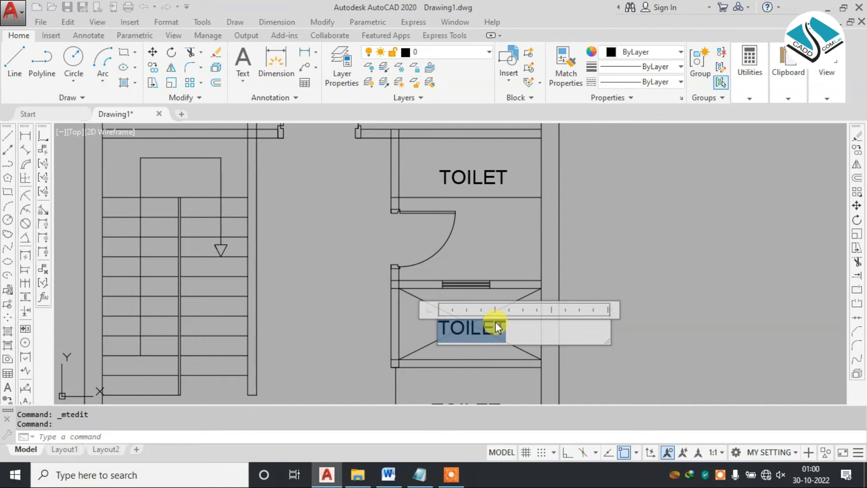
pyautogui.write('O.T.S')
pyautogui.click(433, 192)
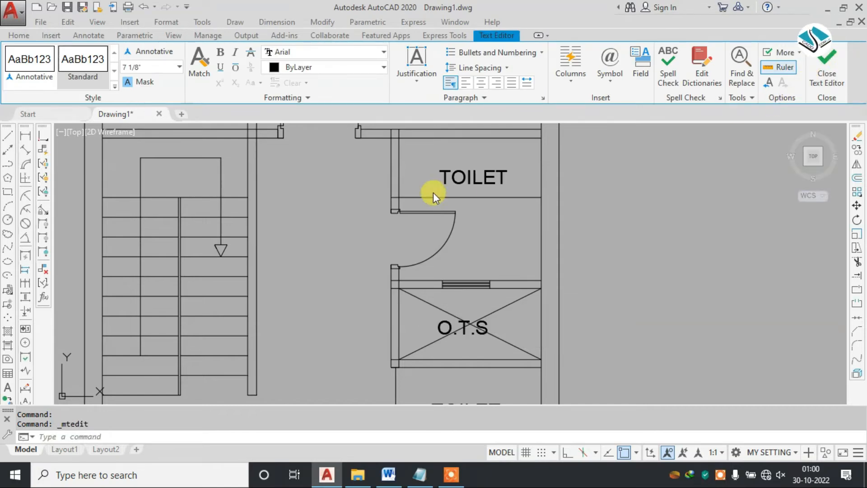
# Step: Change the label in the small room below the O.T.S shaft to POOJA GHAR, split over two lines
pyautogui.scroll(-5, 433, 193)
pyautogui.scroll(5, 435, 255)
pyautogui.moveTo(434, 256); pyautogui.dragTo(434, 290, button='middle')
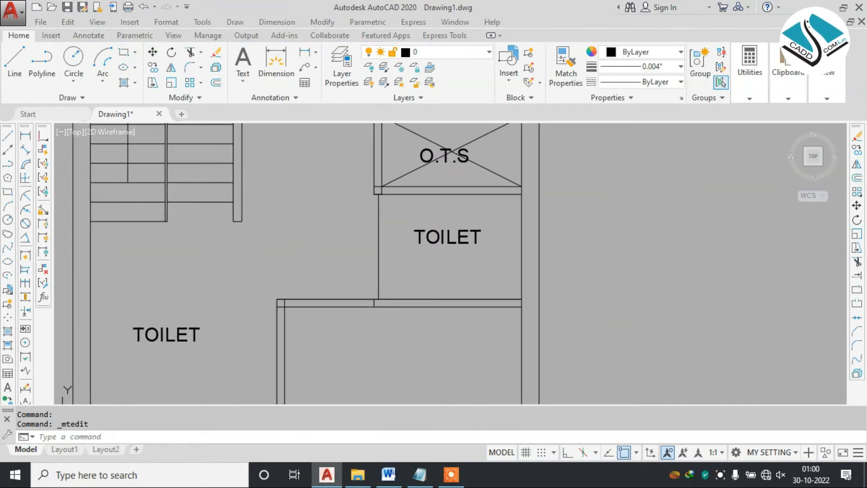
pyautogui.doubleClick(448, 240)
pyautogui.write('POOJA GHAR')
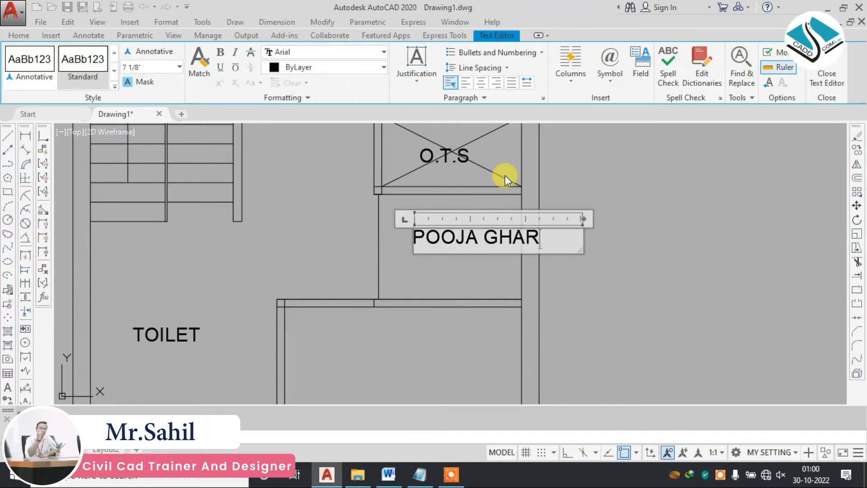
pyautogui.click(485, 239)
pyautogui.press('Return')
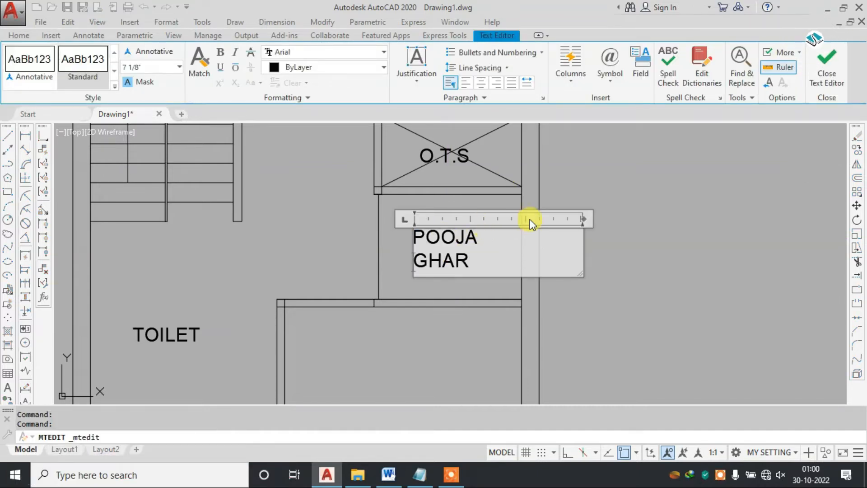
pyautogui.click(826, 68)
# Step: Change the label in the room behind the front window to KITCHEN
pyautogui.scroll(-5, 398, 240)
pyautogui.scroll(3, 395, 298)
pyautogui.scroll(3, 396, 299)
pyautogui.doubleClick(381, 294)
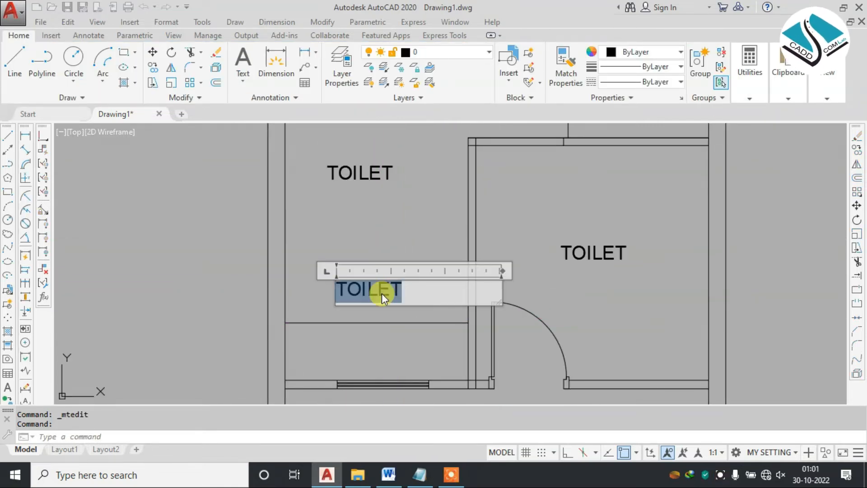
pyautogui.write('KITCHEN')
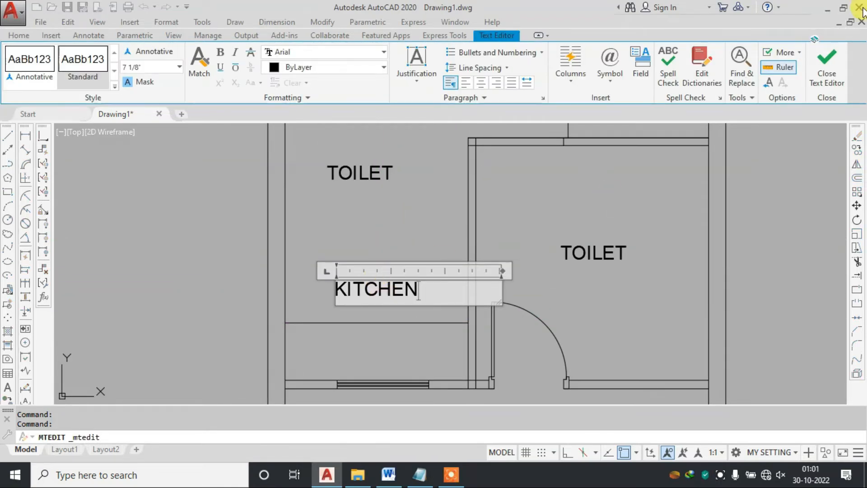
pyautogui.click(378, 224)
# Step: Check the Word house plan reference and change the label above KITCHEN to DINING AREA
pyautogui.scroll(-3, 378, 224)
pyautogui.scroll(3, 407, 235)
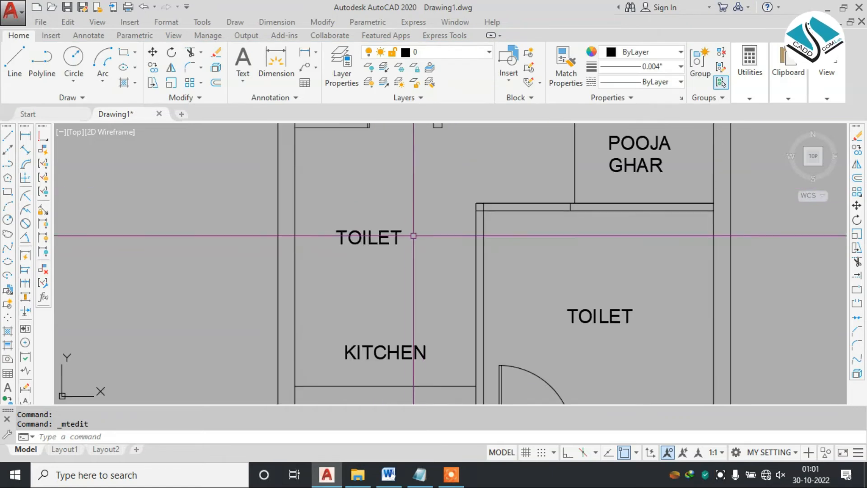
pyautogui.click(369, 237)
pyautogui.doubleClick(369, 237)
pyautogui.click(387, 474)
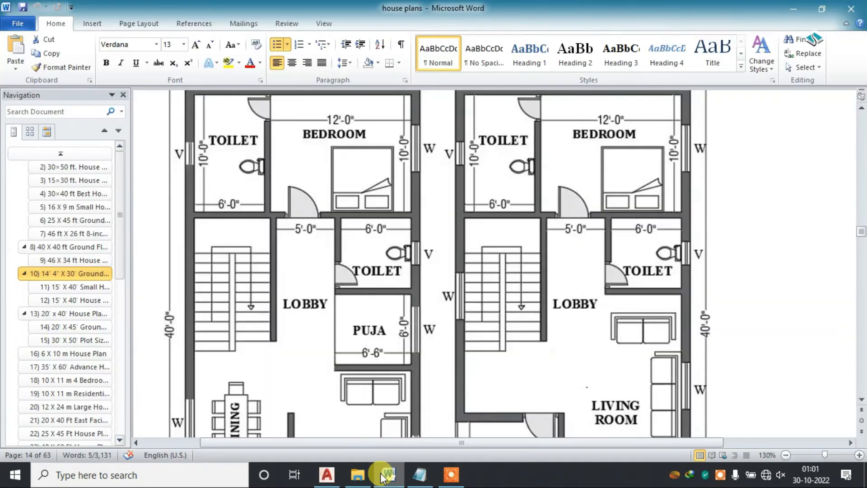
pyautogui.click(385, 476)
pyautogui.write('DINING AREA')
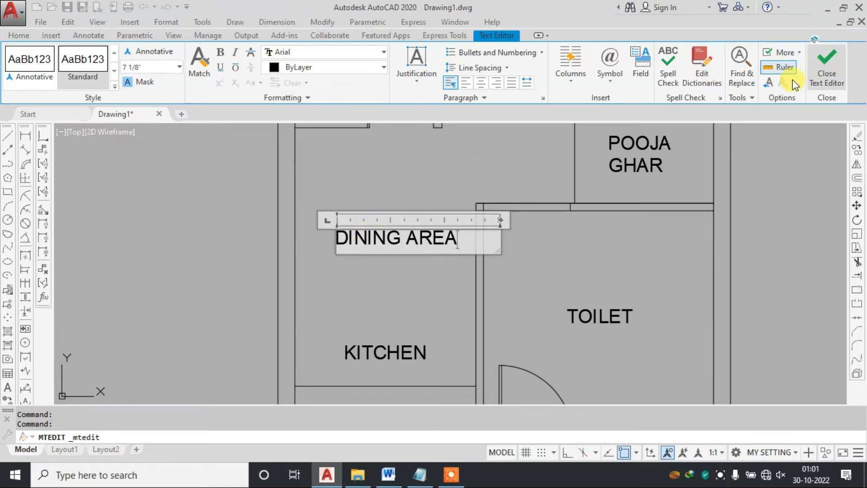
pyautogui.click(826, 68)
# Step: Move the DINING AREA label so it sits midway between the side walls of the dining space
pyautogui.click(454, 224)
pyautogui.click(393, 248)
pyautogui.write('m')
pyautogui.press('Return')
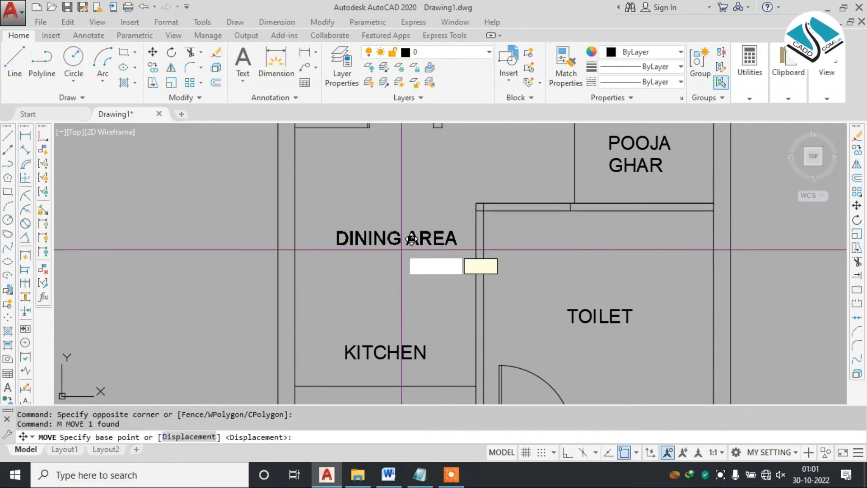
pyautogui.click(411, 240)
pyautogui.click(348, 231)
pyautogui.scroll(2, 375, 228)
pyautogui.click(411, 188)
pyautogui.click(344, 255)
pyautogui.write('m')
pyautogui.press('Return')
pyautogui.click(355, 257)
pyautogui.click(430, 301)
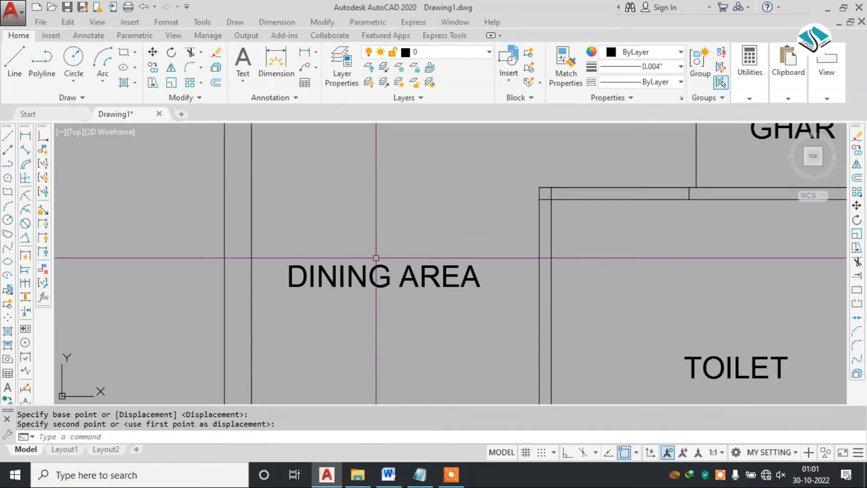
# Step: Change the TOILET label in the large room behind the front door to LIVING AREA
pyautogui.scroll(-2, 374, 252)
pyautogui.moveTo(373, 251); pyautogui.dragTo(256, 197, button='middle')
pyautogui.scroll(2, 406, 237)
pyautogui.click(434, 246)
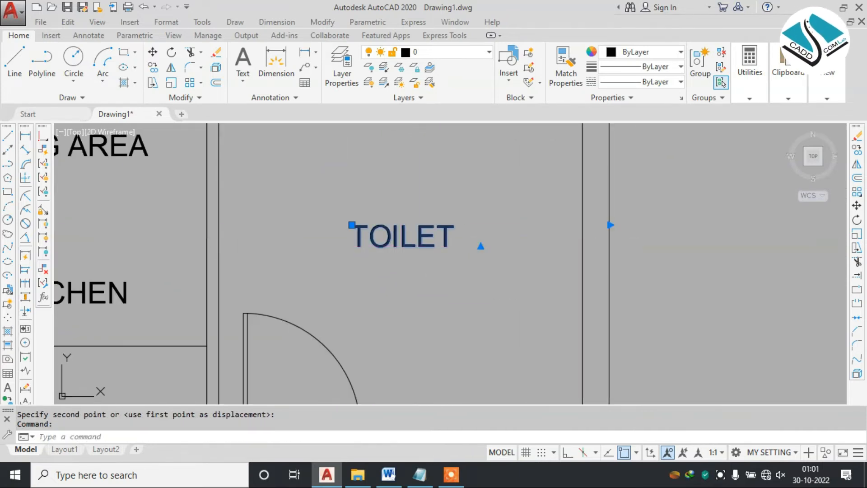
pyautogui.doubleClick(402, 246)
pyautogui.write('LIVING AREA')
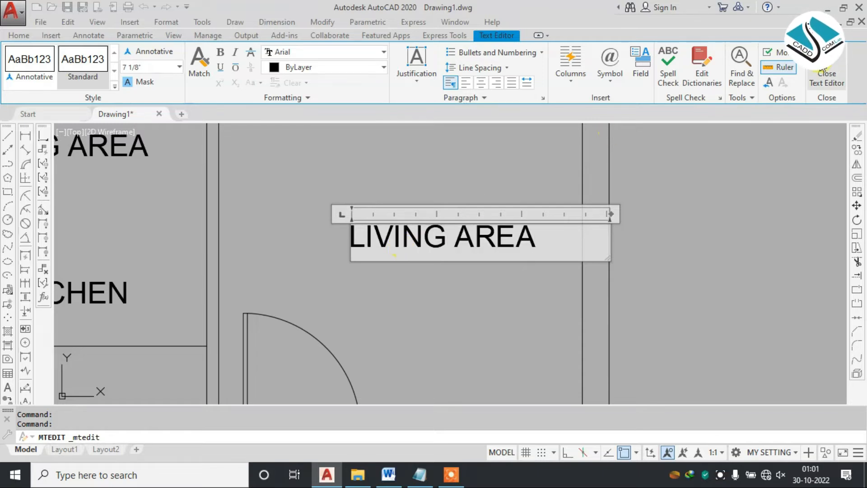
pyautogui.click(583, 210)
# Step: Change the label in the open strip between the front wall and the plot boundary to FRONT LAWN
pyautogui.scroll(-5, 479, 185)
pyautogui.scroll(3, 416, 281)
pyautogui.doubleClick(407, 268)
pyautogui.write('FR')
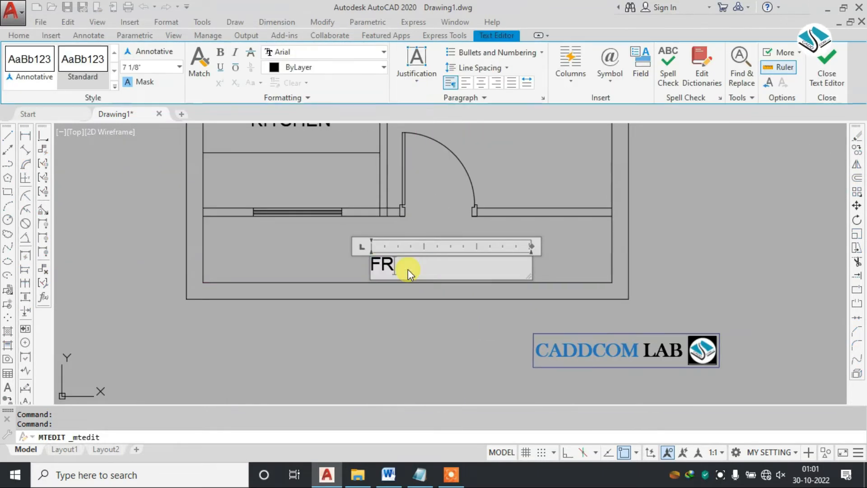
pyautogui.write('ONT LAWN')
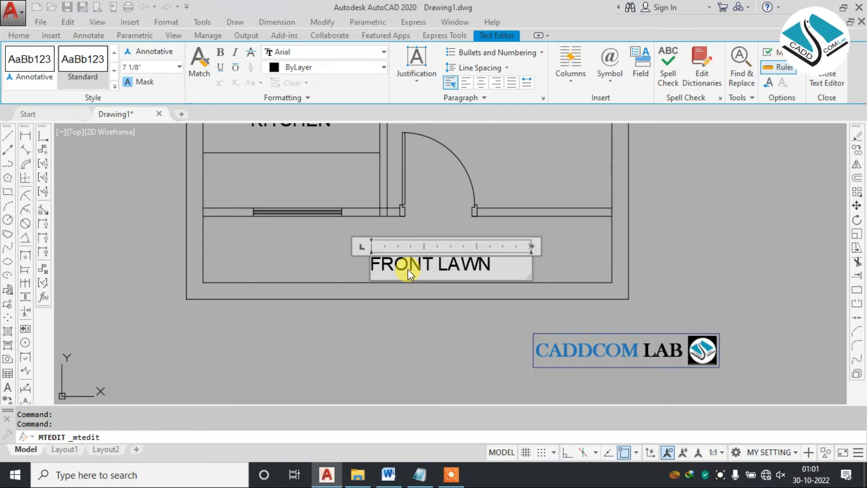
pyautogui.click(720, 128)
# Step: Move the FRONT LAWN label horizontally toward the middle of the lawn strip
pyautogui.scroll(2, 433, 277)
pyautogui.press('Escape')
pyautogui.click(499, 233)
pyautogui.write('M')
pyautogui.press('Return')
pyautogui.click(440, 266)
pyautogui.click(385, 266)
# Step: Erase the stray horizontal line crossing the toilet above the O.T.S shaft, just below its TOILET label
pyautogui.scroll(-6, 385, 265)
pyautogui.moveTo(415, 211)
pyautogui.mouseDown(button='middle')
pyautogui.moveTo(409, 300)
pyautogui.moveTo(417, 365)
pyautogui.moveTo(435, 384)
pyautogui.mouseUp(button='middle')
pyautogui.scroll(6, 457, 240)
pyautogui.click(477, 219)
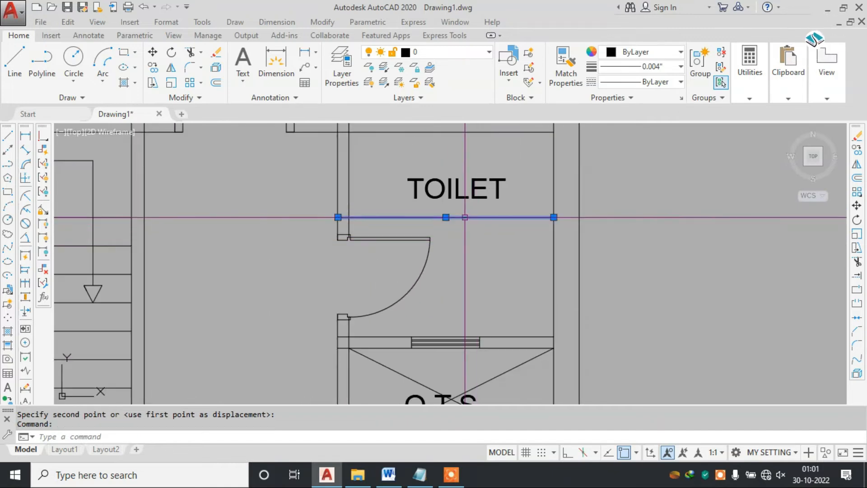
pyautogui.write('E')
pyautogui.press('Return')
# Step: Erase the short stray vertical line inside the wall between POOJA GHAR and the living area
pyautogui.scroll(-6, 434, 236)
pyautogui.scroll(5, 417, 296)
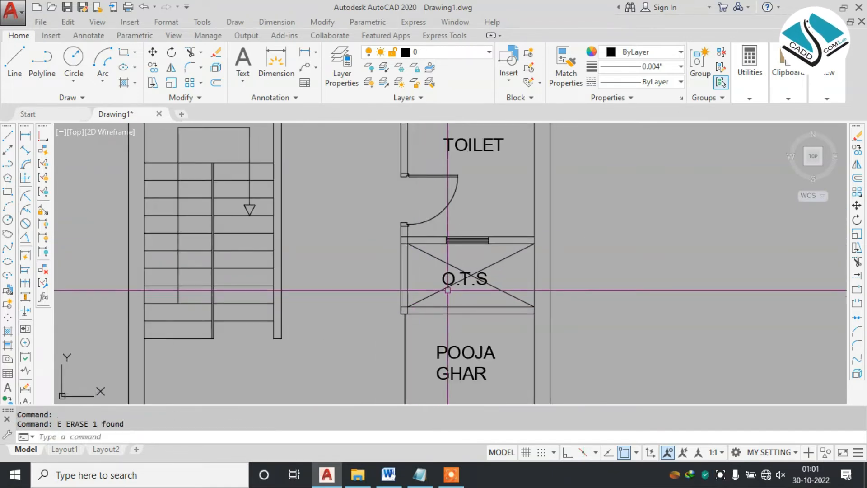
pyautogui.scroll(2, 411, 253)
pyautogui.scroll(-4, 408, 244)
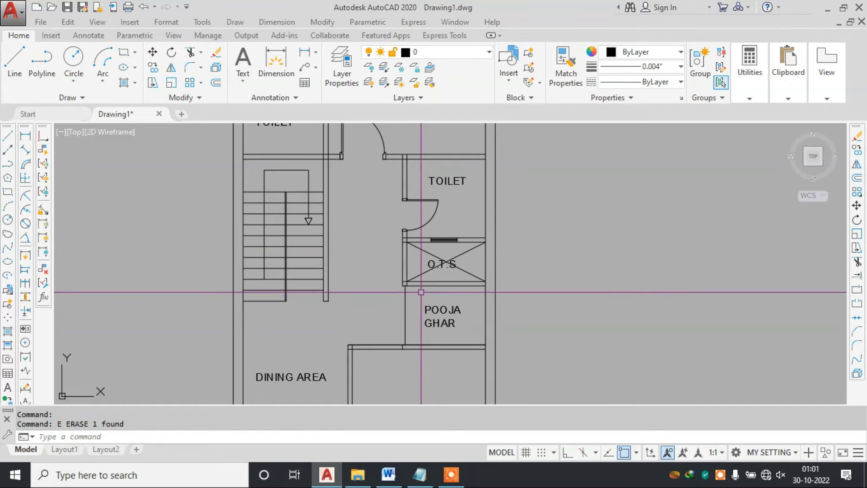
pyautogui.scroll(-2, 426, 256)
pyautogui.scroll(7, 405, 350)
pyautogui.scroll(1, 414, 296)
pyautogui.click(399, 260)
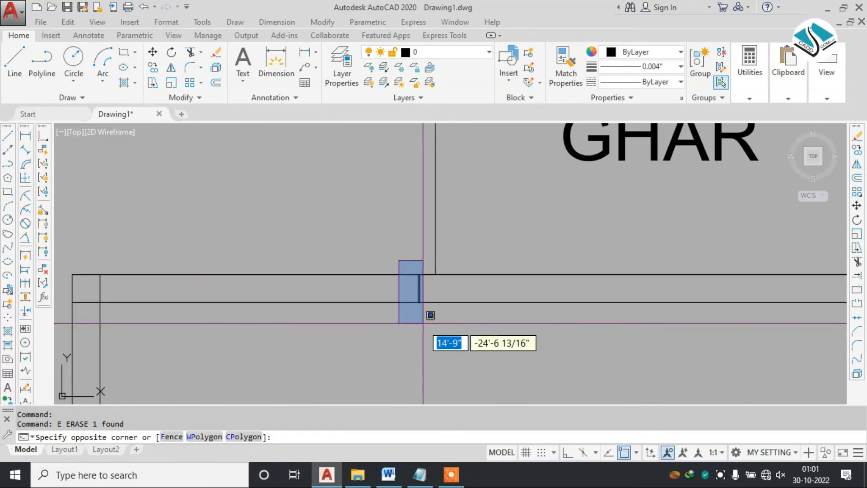
pyautogui.click(423, 323)
pyautogui.write('e')
pyautogui.press('Return')
# Step: Extend the inner line of the rear wall behind the bedroom to the outer wall lines at both ends
pyautogui.scroll(-6, 441, 272)
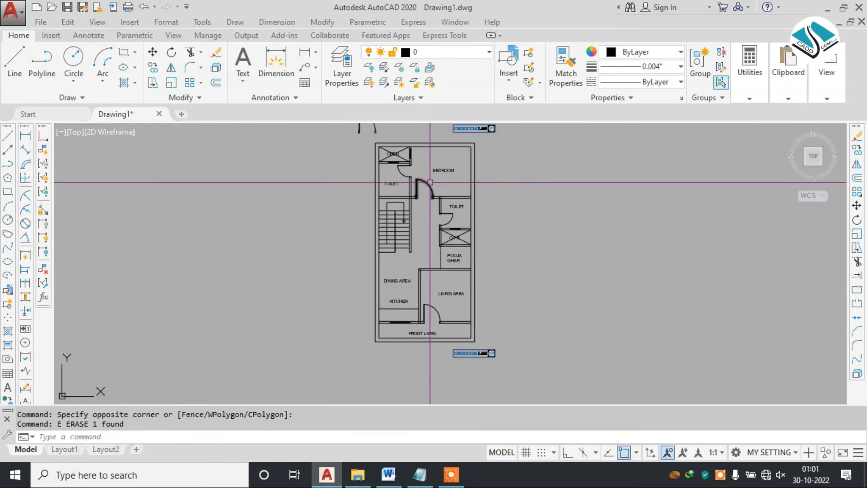
pyautogui.scroll(4, 412, 244)
pyautogui.scroll(-4, 411, 224)
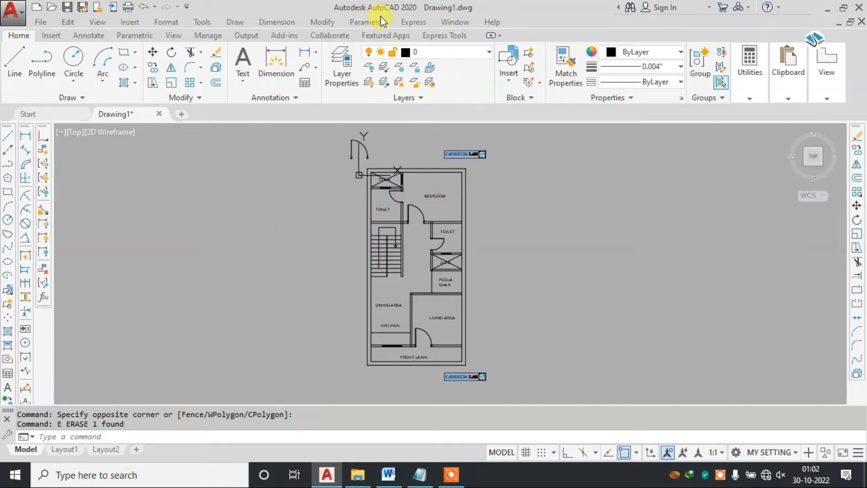
pyautogui.scroll(4, 433, 177)
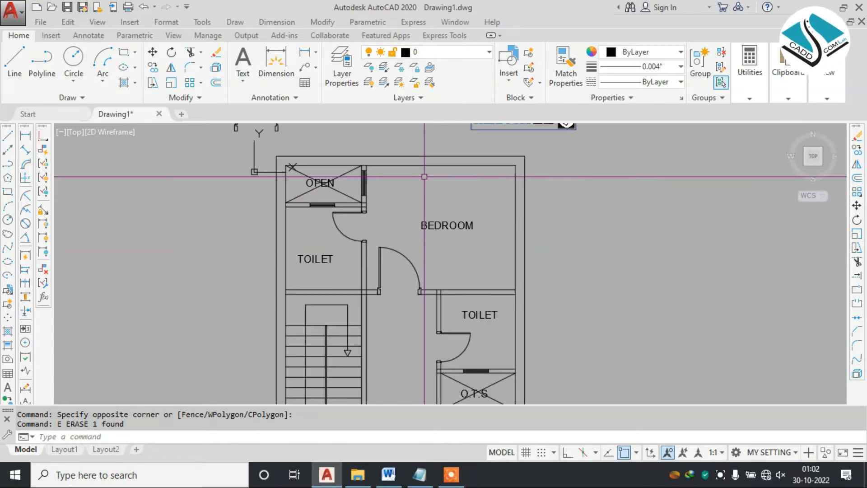
pyautogui.press('Escape')
pyautogui.scroll(4, 289, 165)
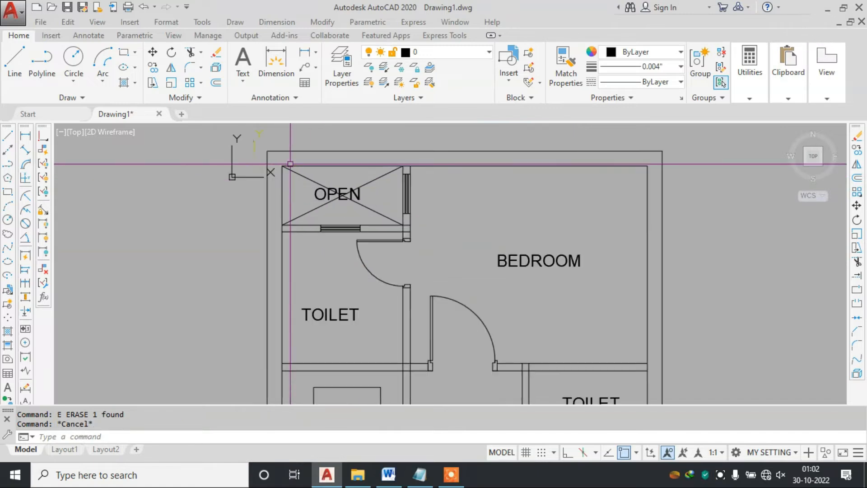
pyautogui.write('EX')
pyautogui.press('Return')
pyautogui.scroll(-2, 289, 166)
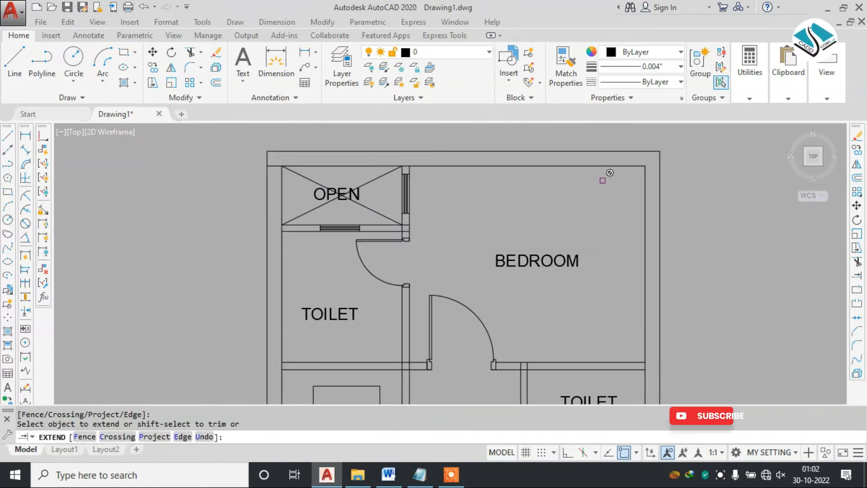
pyautogui.scroll(-2, 567, 167)
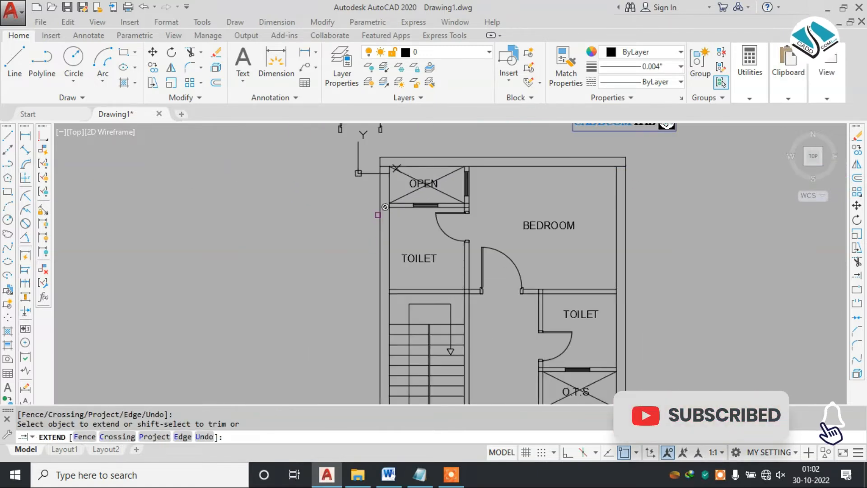
# Step: Extend the inner lines of both side walls to the outer front boundary line at the FRONT LAWN corners
pyautogui.scroll(6, 378, 215)
pyautogui.scroll(-4, 411, 193)
pyautogui.moveTo(543, 256); pyautogui.dragTo(462, 165, button='middle')
pyautogui.moveTo(440, 374); pyautogui.dragTo(408, 187, button='middle')
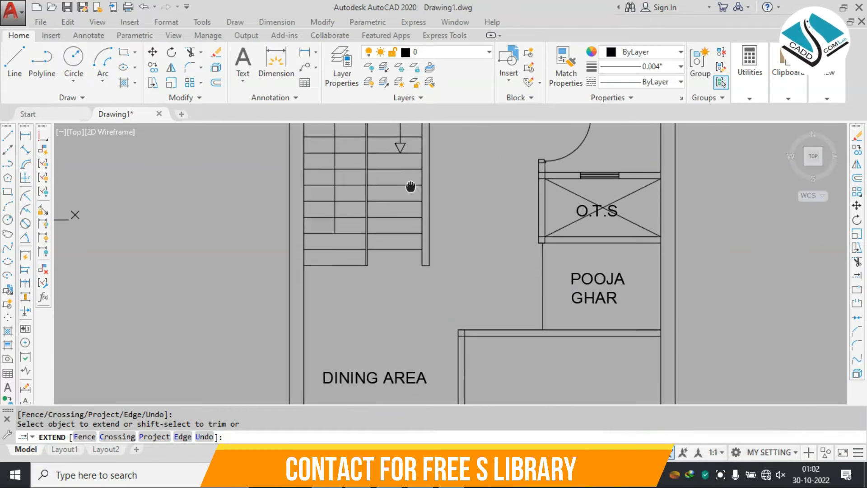
pyautogui.moveTo(402, 315); pyautogui.dragTo(378, 181, button='middle')
pyautogui.moveTo(466, 285); pyautogui.dragTo(458, 260, button='middle')
pyautogui.moveTo(571, 322); pyautogui.dragTo(559, 174, button='middle')
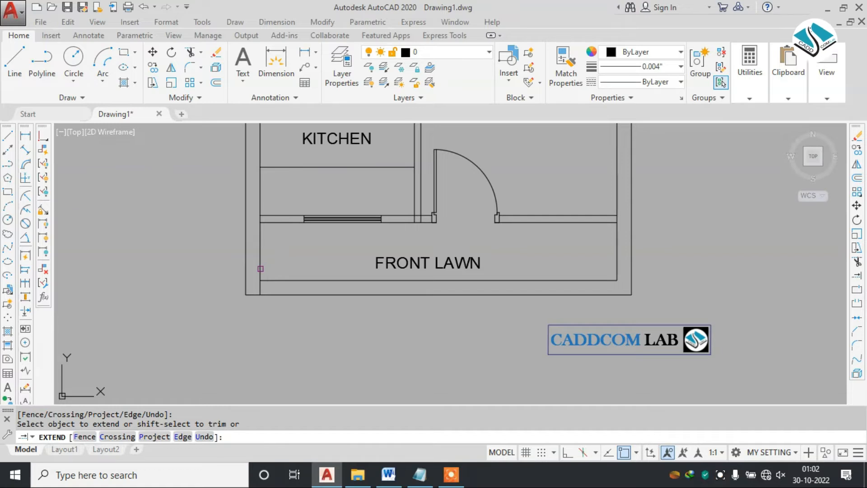
pyautogui.scroll(-5, 493, 240)
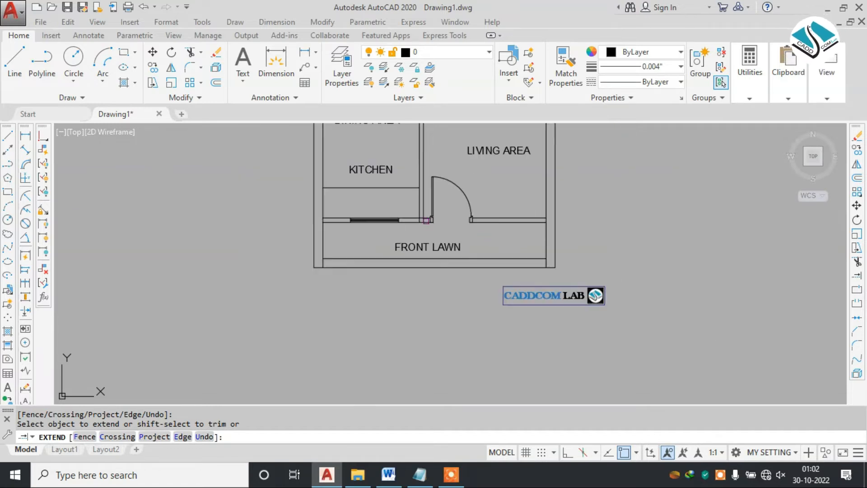
pyautogui.press('Escape')
# Step: Import the ACET-LAYISO layer state from the Desktop and restore its layers into the drawing
pyautogui.moveTo(368, 176); pyautogui.dragTo(374, 219, button='middle')
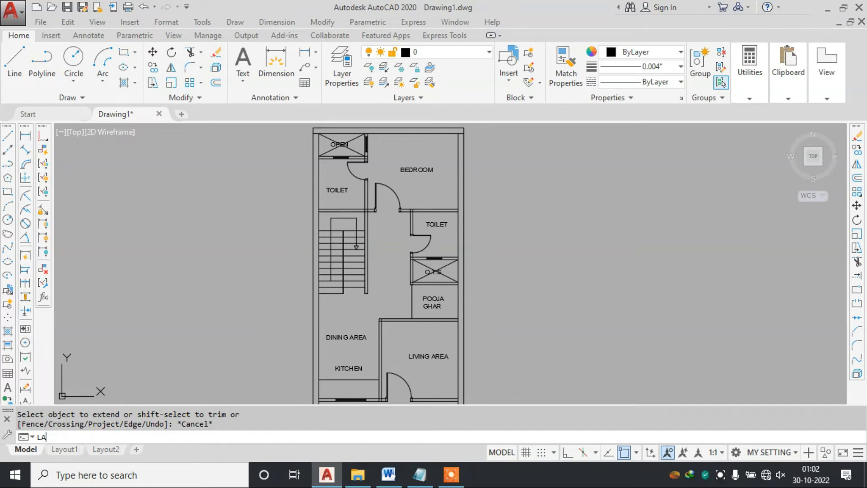
pyautogui.press('Return')
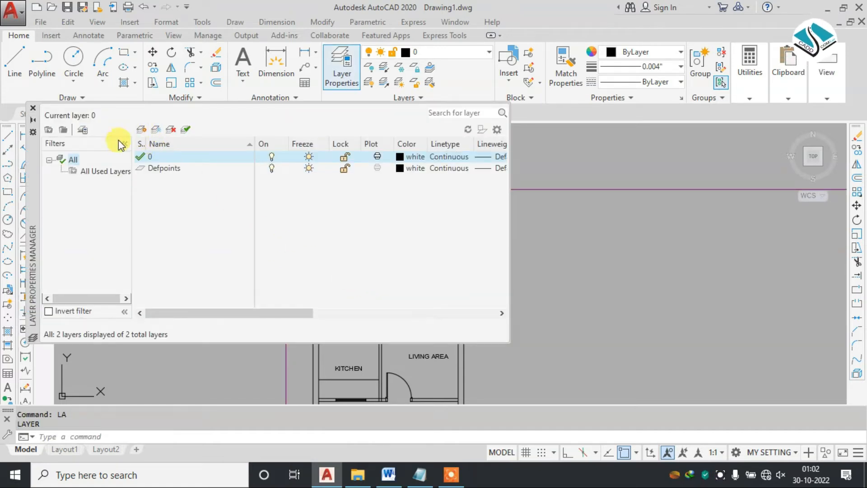
pyautogui.click(84, 131)
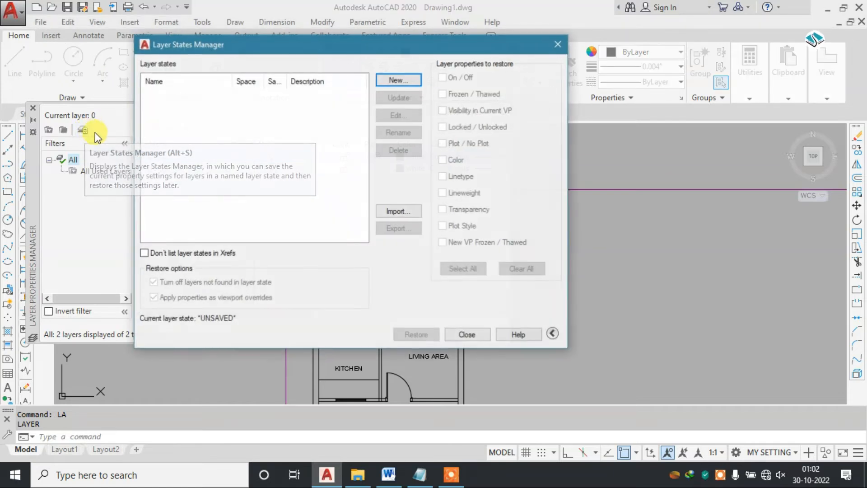
pyautogui.click(399, 212)
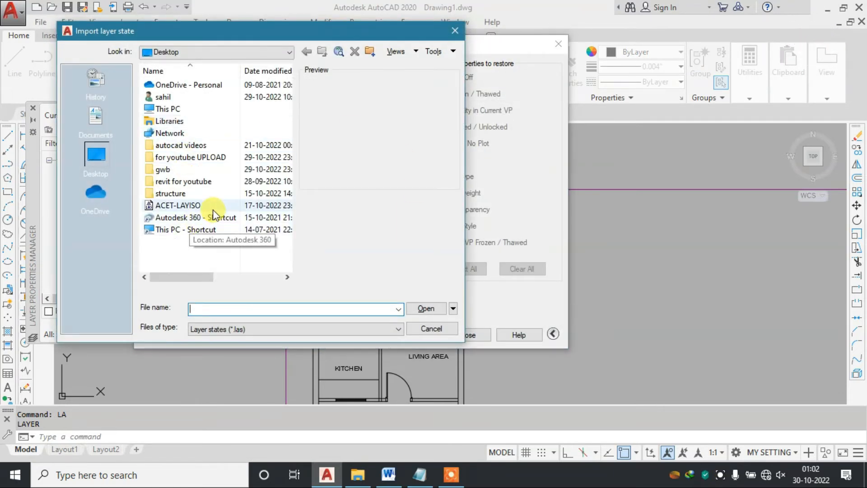
pyautogui.doubleClick(210, 206)
pyautogui.click(411, 227)
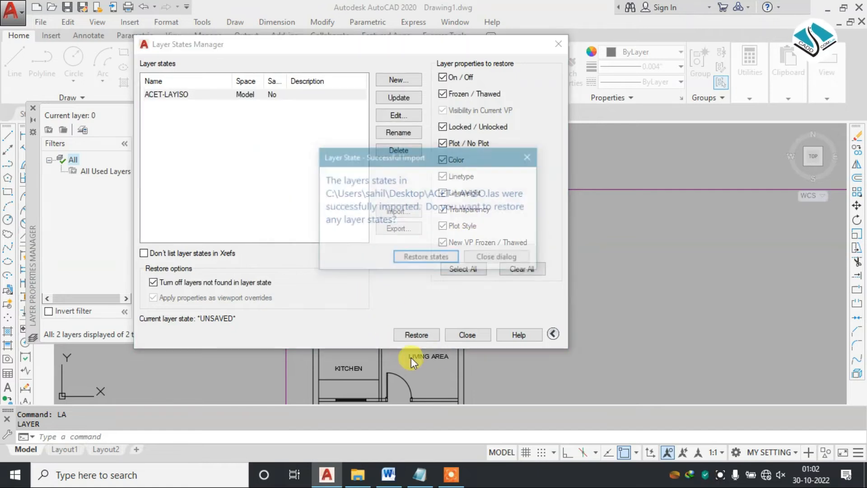
pyautogui.click(426, 258)
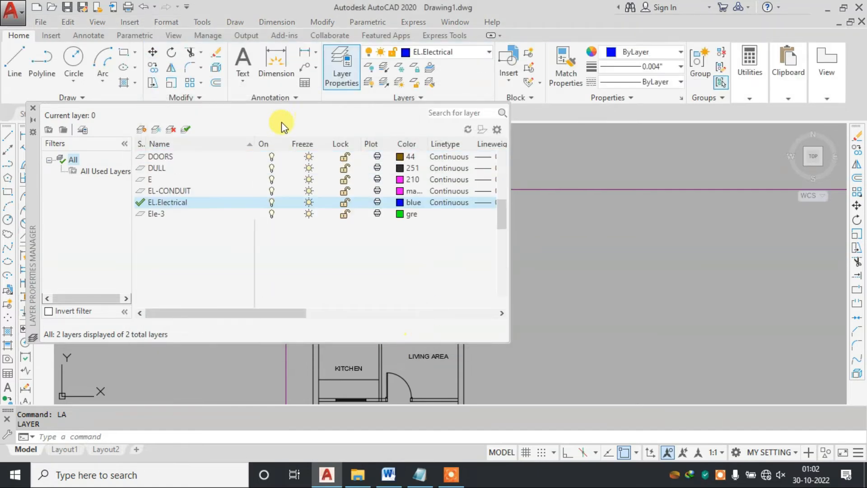
pyautogui.click(33, 109)
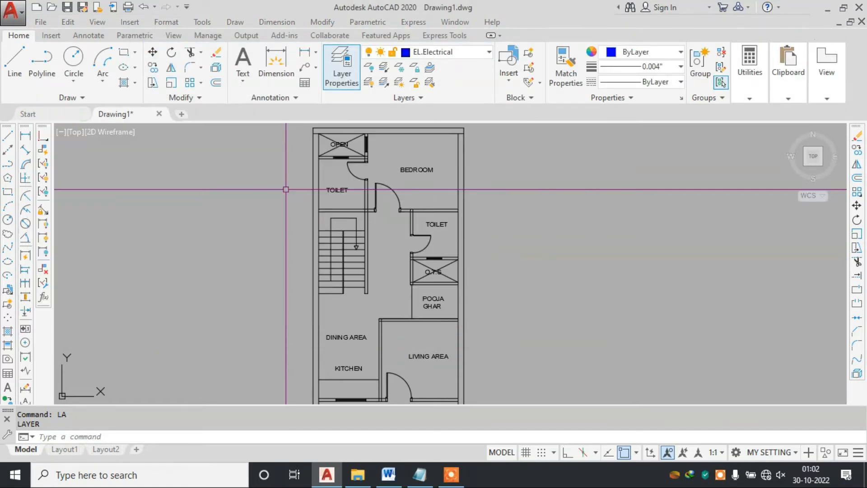
# Step: Assign the two lines of the rear wall behind the bedroom to the wall elec dim layer
pyautogui.scroll(6, 287, 188)
pyautogui.click(362, 151)
pyautogui.click(322, 214)
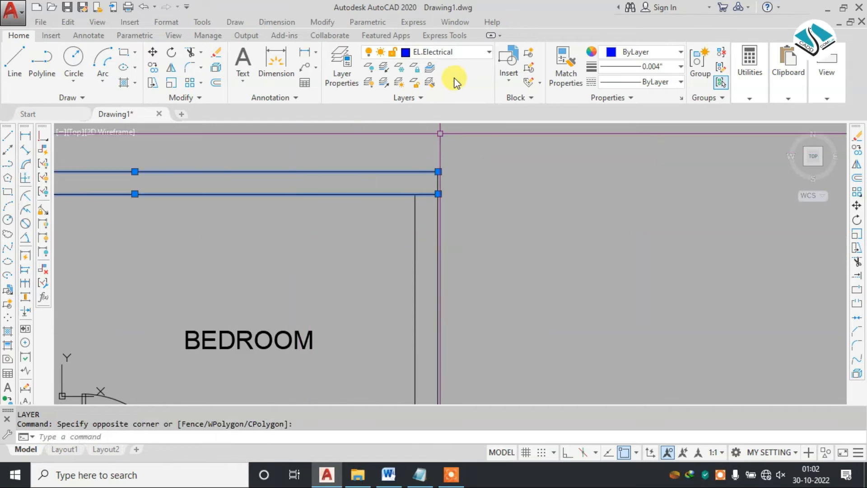
pyautogui.click(464, 58)
pyautogui.scroll(-3, 457, 178)
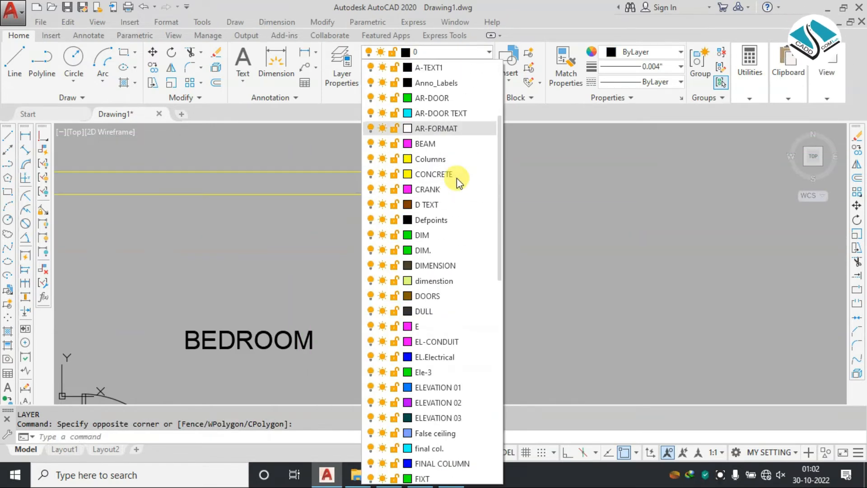
pyautogui.scroll(-9, 457, 178)
pyautogui.scroll(-1, 444, 361)
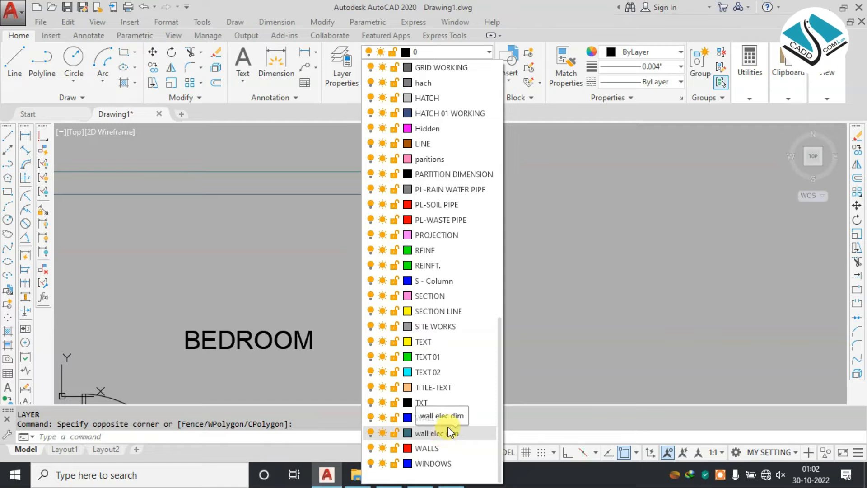
pyautogui.click(447, 429)
pyautogui.scroll(-5, 377, 213)
pyautogui.press('Escape')
# Step: Place both rear wall lines behind the bedroom on the WALL layer
pyautogui.scroll(3, 389, 208)
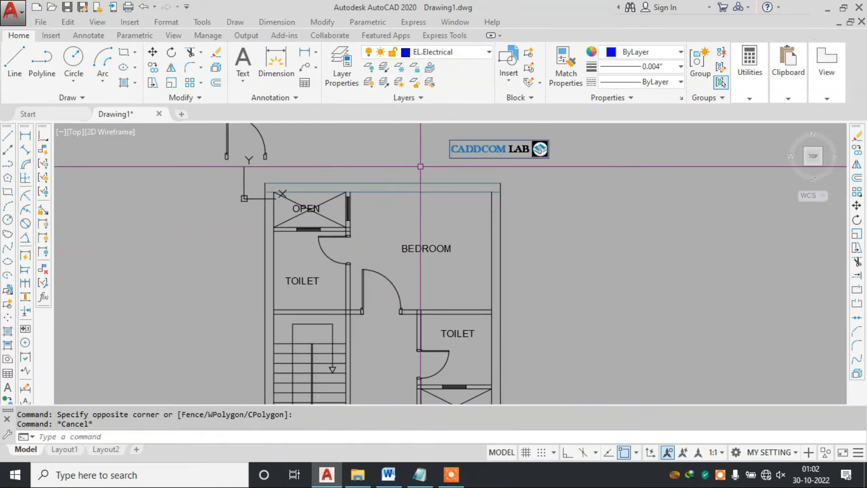
pyautogui.click(420, 167)
pyautogui.click(394, 204)
pyautogui.click(458, 58)
pyautogui.scroll(-2, 435, 248)
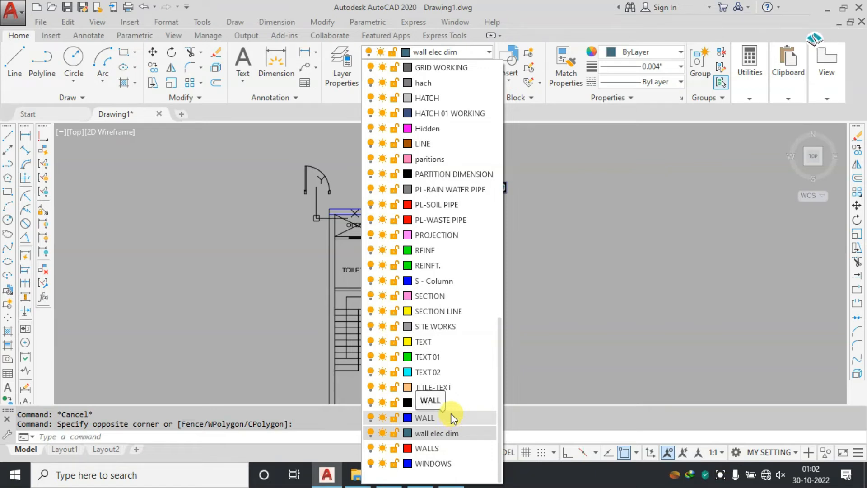
pyautogui.click(434, 418)
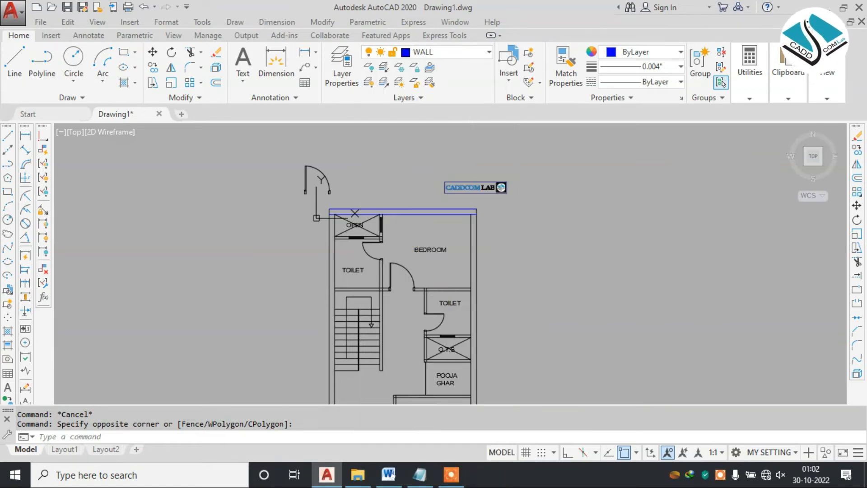
# Step: Move the two lines of the upper outer wall above the bedroom to the WALLS layer
pyautogui.press('Escape')
pyautogui.scroll(4, 412, 234)
pyautogui.click(445, 159)
pyautogui.click(422, 203)
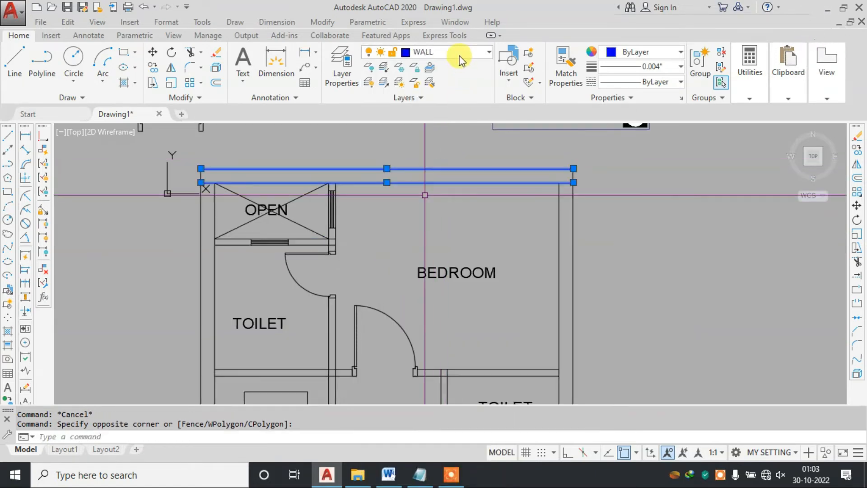
pyautogui.click(461, 58)
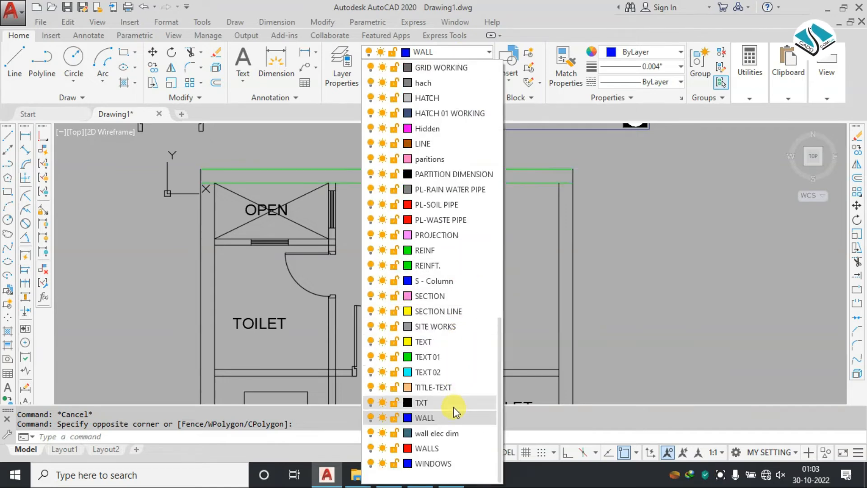
pyautogui.click(448, 448)
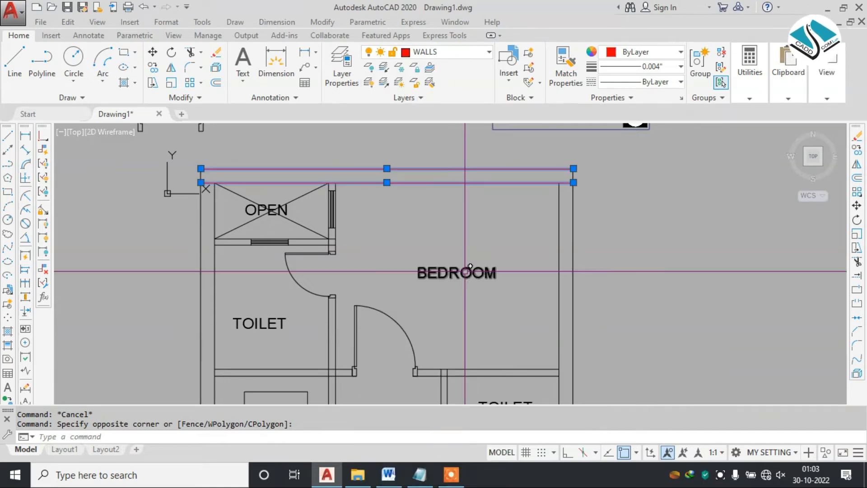
pyautogui.press('Escape')
# Step: Match the upper wall's properties onto the right outer wall and the vertical wall between OPEN and the bedroom
pyautogui.write('ma')
pyautogui.press('Return')
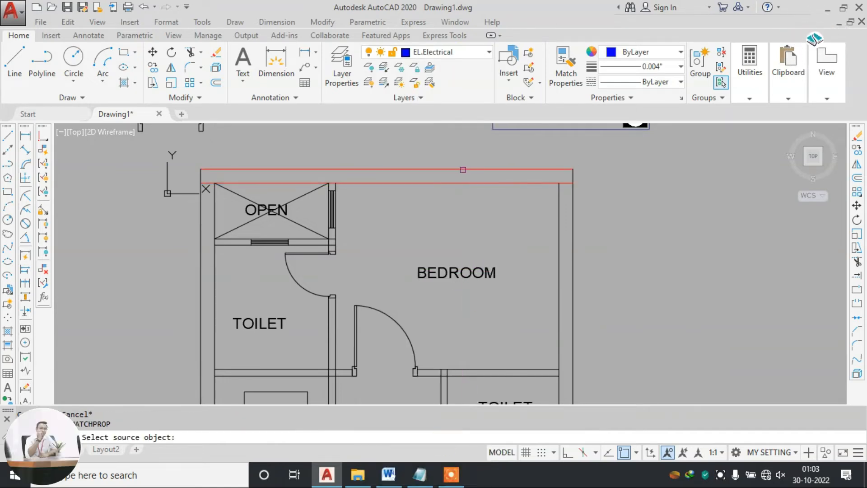
pyautogui.click(463, 170)
pyautogui.click(595, 207)
pyautogui.scroll(5, 444, 151)
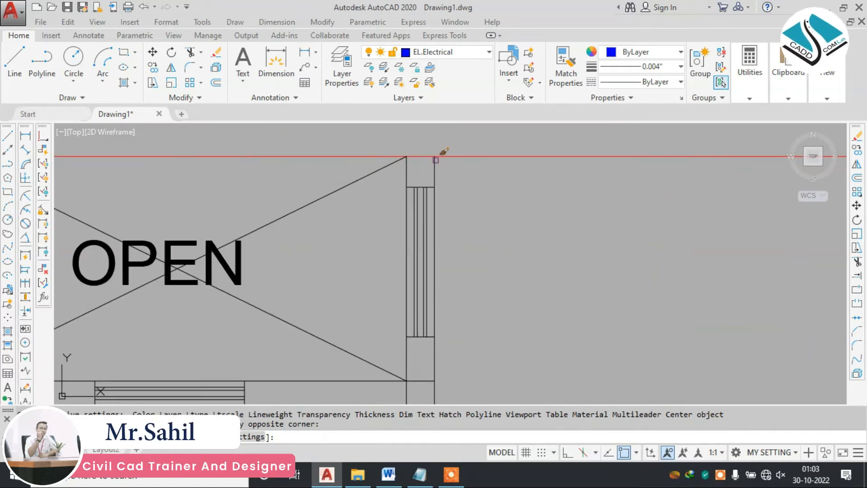
pyautogui.click(445, 169)
pyautogui.click(399, 180)
pyautogui.scroll(-2, 401, 178)
pyautogui.moveTo(402, 180); pyautogui.dragTo(456, 91, button='middle')
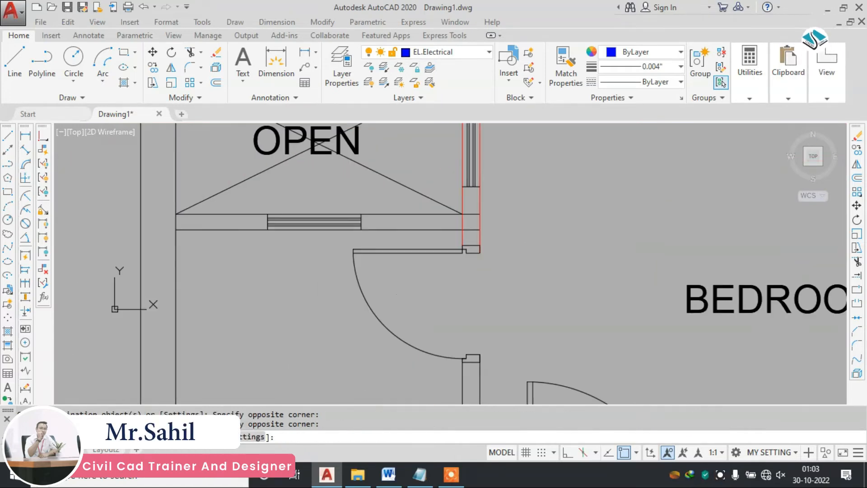
# Step: Apply the matched wall properties to the wall below OPEN and the left outer wall
pyautogui.click(413, 206)
pyautogui.click(394, 228)
pyautogui.moveTo(394, 228); pyautogui.dragTo(526, 228, button='middle')
pyautogui.click(332, 162)
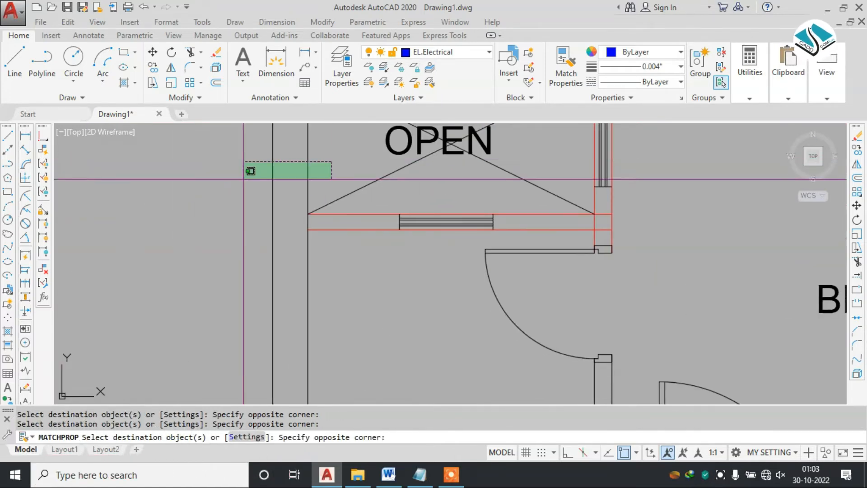
pyautogui.click(243, 180)
# Step: Apply the matched wall properties to the wall between the upper toilet and bedroom and the wall below that toilet
pyautogui.scroll(-4, 382, 150)
pyautogui.moveTo(418, 247); pyautogui.dragTo(379, 329, button='middle')
pyautogui.scroll(4, 446, 228)
pyautogui.click(465, 227)
pyautogui.click(401, 250)
pyautogui.scroll(-5, 379, 217)
pyautogui.scroll(7, 325, 190)
pyautogui.click(329, 167)
pyautogui.click(311, 207)
# Step: Apply the matched wall properties to the bedroom's lower wall and the side wall of the lower toilet
pyautogui.moveTo(561, 193); pyautogui.dragTo(316, 208, button='middle')
pyautogui.click(441, 182)
pyautogui.click(435, 234)
pyautogui.click(435, 235)
pyautogui.click(348, 255)
# Step: Apply the matched wall properties to the walls around the O.T.S. area
pyautogui.scroll(-5, 336, 268)
pyautogui.moveTo(352, 305); pyautogui.dragTo(416, 199, button='middle')
pyautogui.scroll(5, 487, 224)
pyautogui.click(490, 175)
pyautogui.click(463, 210)
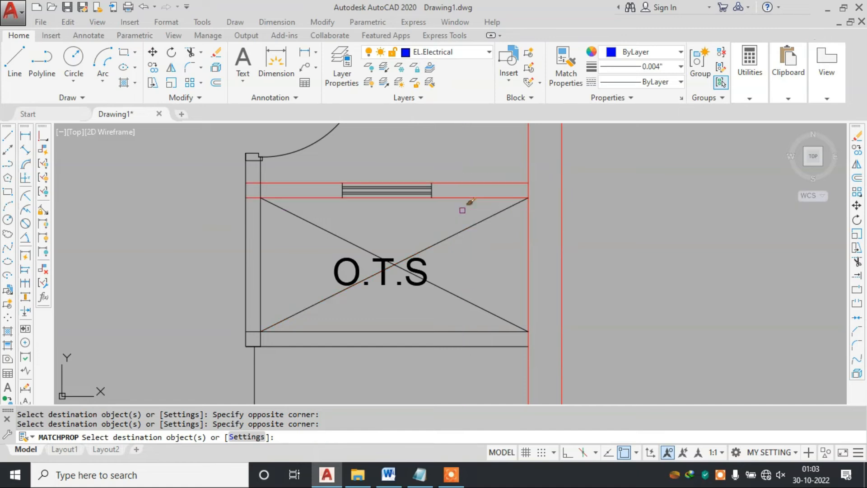
pyautogui.scroll(4, 266, 192)
pyautogui.scroll(-4, 298, 149)
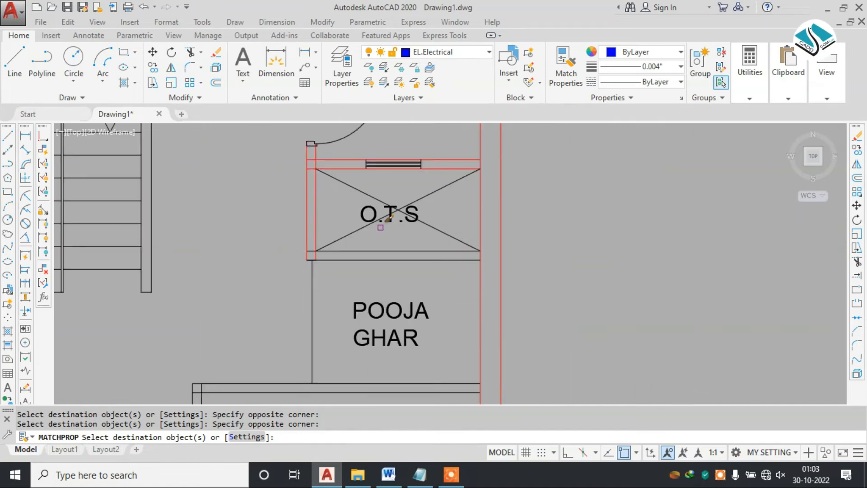
pyautogui.scroll(3, 419, 174)
pyautogui.scroll(-5, 392, 311)
# Step: Apply the matched wall properties to the wall below the pooja ghar and the wall between the dining and living areas
pyautogui.moveTo(390, 323); pyautogui.dragTo(396, 207, button='middle')
pyautogui.scroll(4, 396, 208)
pyautogui.click(408, 197)
pyautogui.click(356, 263)
pyautogui.scroll(-1, 217, 206)
pyautogui.moveTo(227, 204); pyautogui.dragTo(479, 124, button='middle')
pyautogui.scroll(1, 458, 158)
pyautogui.click(462, 152)
pyautogui.click(393, 206)
pyautogui.scroll(-4, 415, 169)
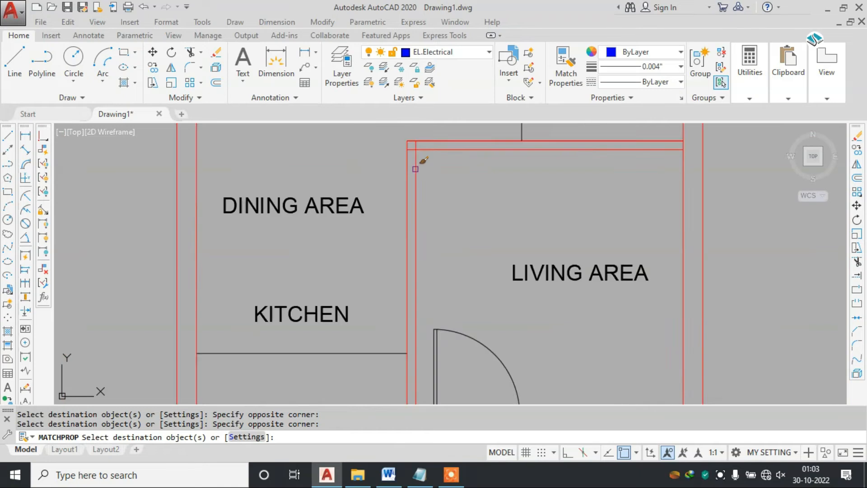
# Step: Apply the matched wall properties to the front walls of the kitchen and the living area
pyautogui.scroll(3, 391, 210)
pyautogui.moveTo(290, 280); pyautogui.dragTo(340, 226, button='middle')
pyautogui.scroll(4, 342, 226)
pyautogui.click(350, 224)
pyautogui.click(341, 286)
pyautogui.scroll(-4, 343, 286)
pyautogui.click(536, 209)
pyautogui.click(527, 220)
# Step: Apply the matched wall properties to the front lawn's boundary wall and end the matching
pyautogui.scroll(2, 527, 219)
pyautogui.scroll(-4, 550, 194)
pyautogui.scroll(2, 370, 223)
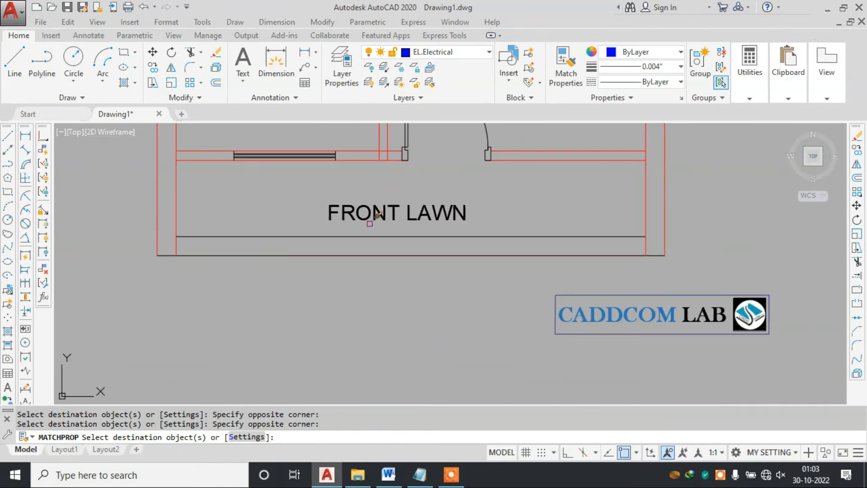
pyautogui.click(272, 271)
pyautogui.scroll(-8, 353, 288)
pyautogui.press('Escape')
# Step: Move the OPEN label to the HATCH 01 WORKING layer
pyautogui.scroll(8, 337, 191)
pyautogui.scroll(-4, 366, 186)
pyautogui.moveTo(368, 138); pyautogui.dragTo(347, 253, button='middle')
pyautogui.scroll(6, 349, 221)
pyautogui.click(316, 178)
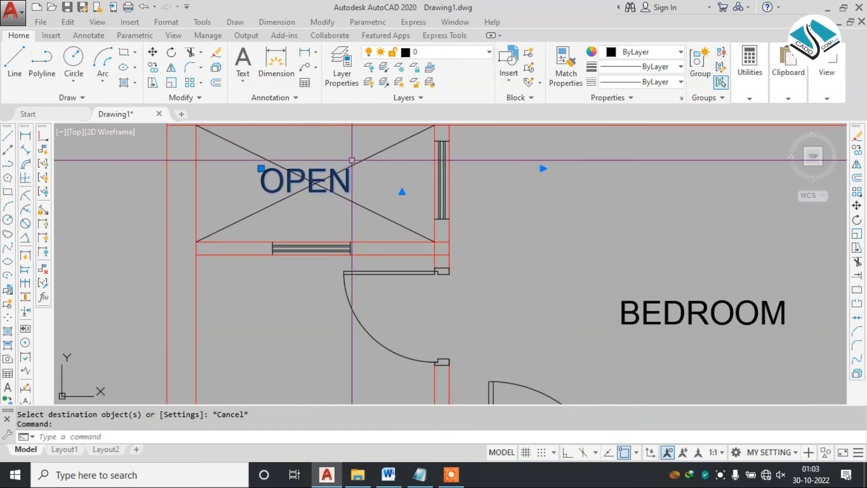
pyautogui.click(470, 51)
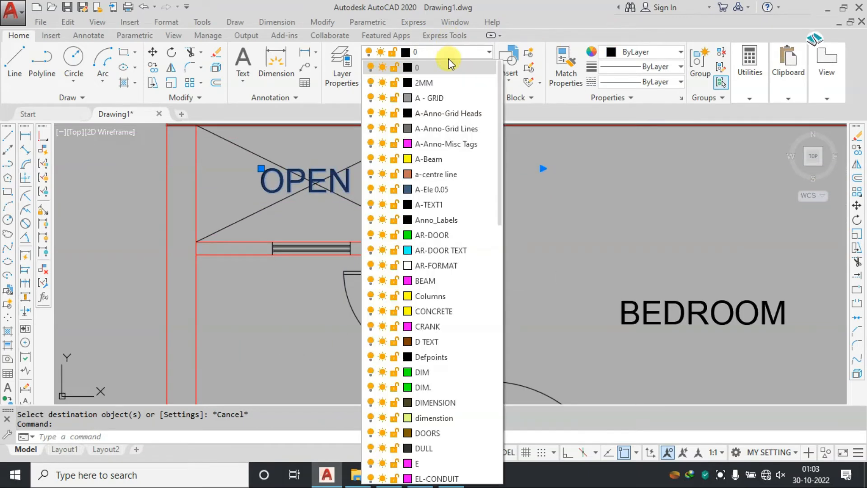
pyautogui.scroll(-10, 440, 219)
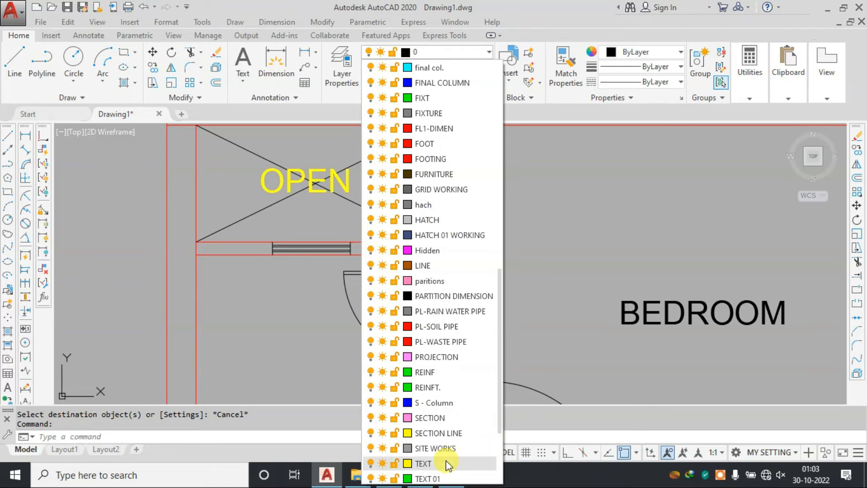
pyautogui.scroll(-2, 441, 460)
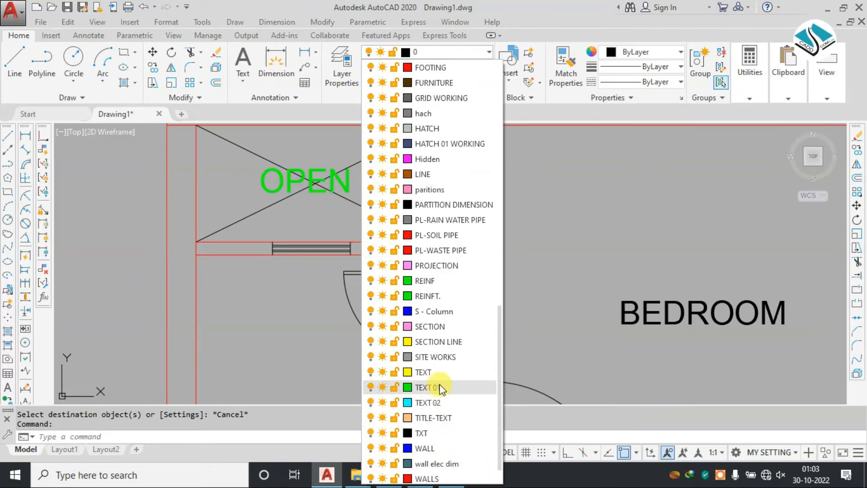
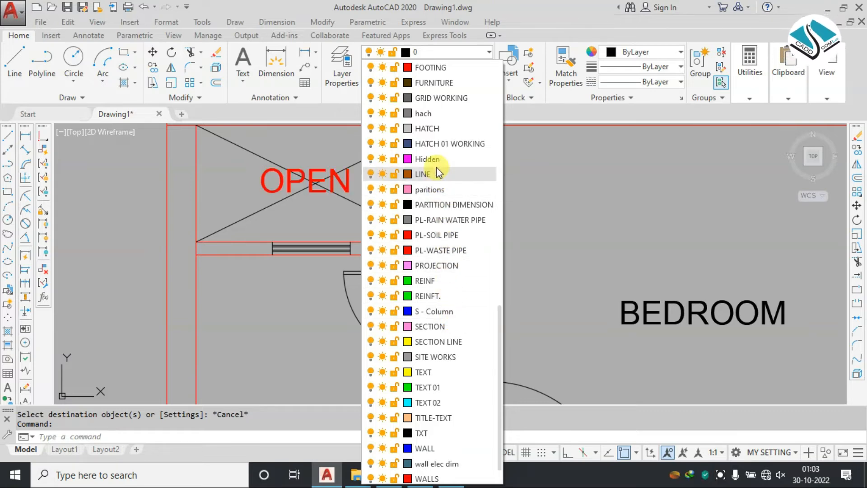
pyautogui.click(441, 144)
pyautogui.press('Escape')
# Step: Match the OPEN label's properties onto the BEDROOM, both TOILET, O.T.S and POOJA GHAR labels
pyautogui.write('MA')
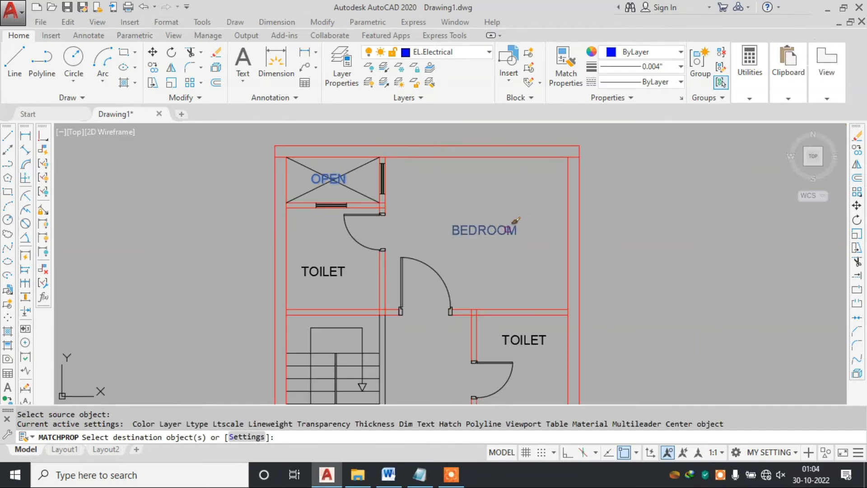
pyautogui.click(338, 271)
pyautogui.moveTo(552, 333); pyautogui.dragTo(538, 217, button='middle')
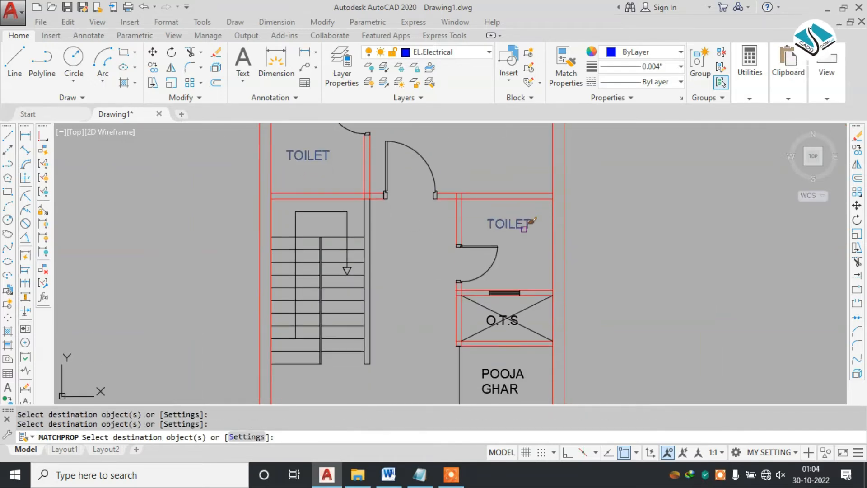
pyautogui.scroll(2, 524, 229)
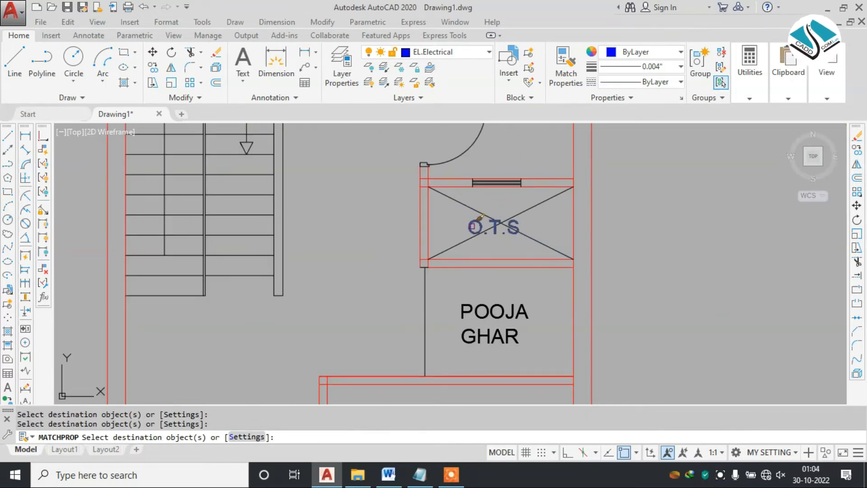
pyautogui.click(486, 311)
pyautogui.scroll(-5, 452, 262)
# Step: Apply the matched label properties to the DINING AREA, KITCHEN, LIVING AREA and FRONT LAWN labels
pyautogui.scroll(4, 412, 230)
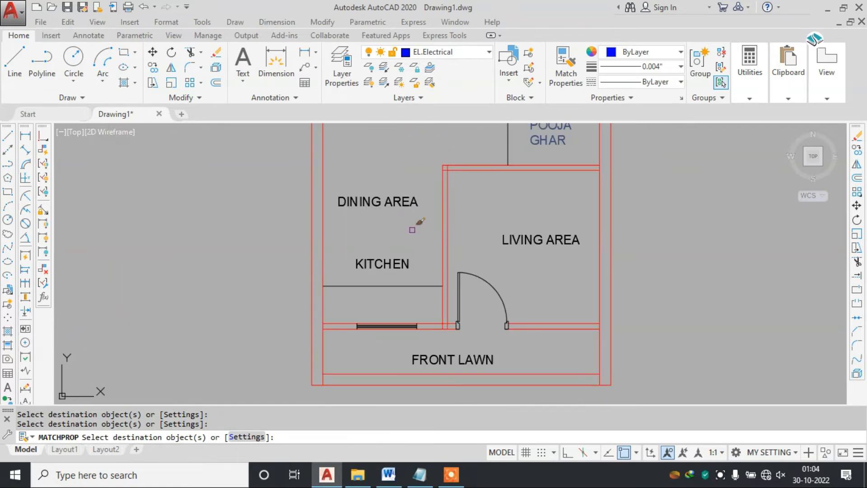
pyautogui.click(543, 245)
pyautogui.click(486, 360)
pyautogui.press('Escape')
pyautogui.click(551, 240)
pyautogui.scroll(-2, 466, 162)
pyautogui.moveTo(467, 163); pyautogui.dragTo(477, 337, button='middle')
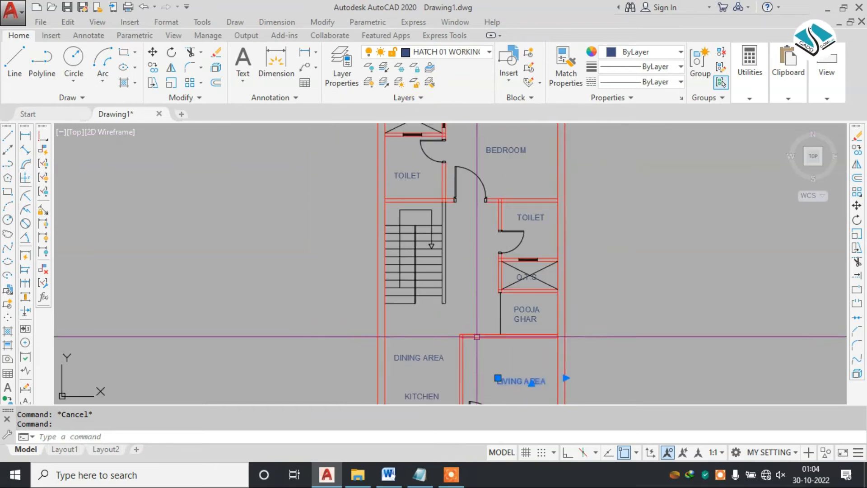
pyautogui.press('Escape')
# Step: Move the upper toilet's door to the AR-DOOR layer
pyautogui.scroll(-2, 477, 336)
pyautogui.scroll(5, 460, 240)
pyautogui.scroll(-2, 461, 240)
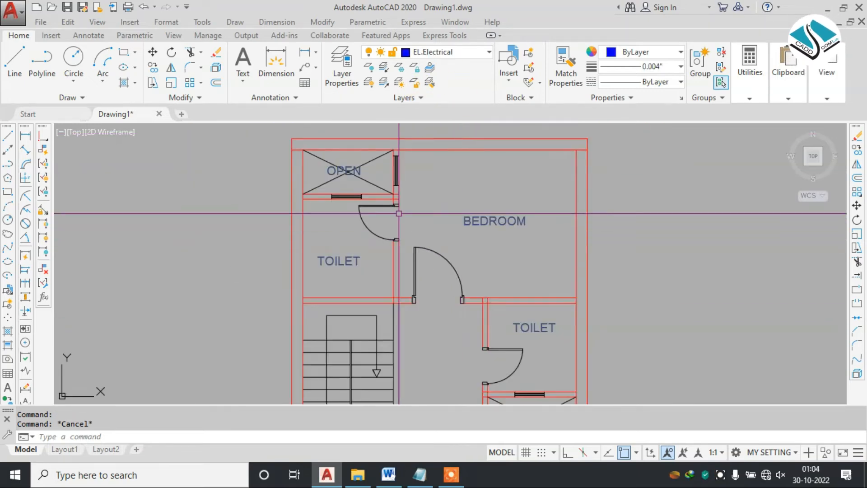
pyautogui.scroll(4, 388, 189)
pyautogui.click(349, 185)
pyautogui.click(456, 284)
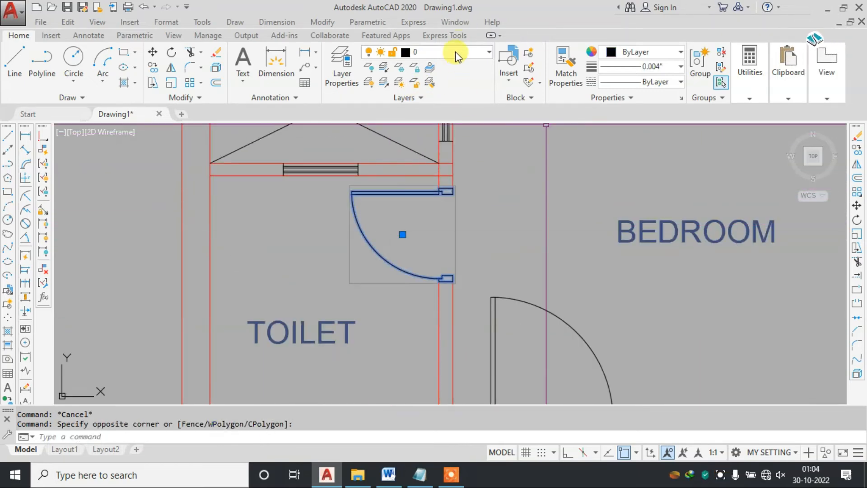
pyautogui.click(452, 52)
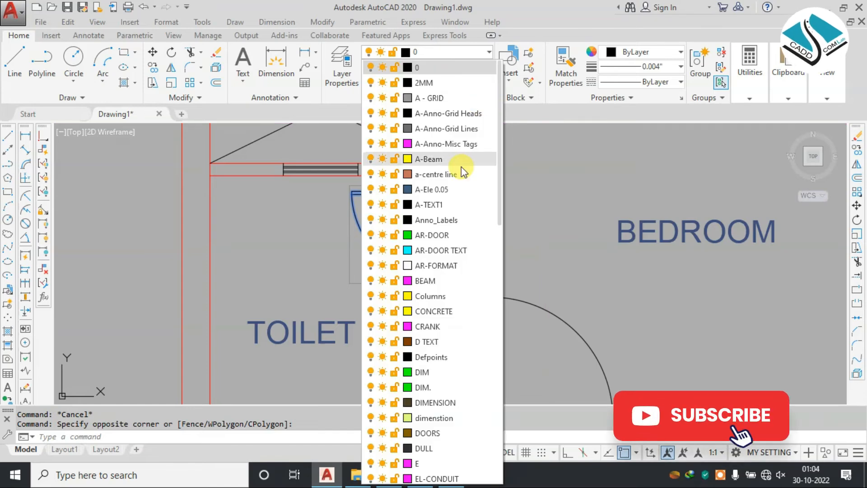
pyautogui.click(433, 235)
pyautogui.press('Escape')
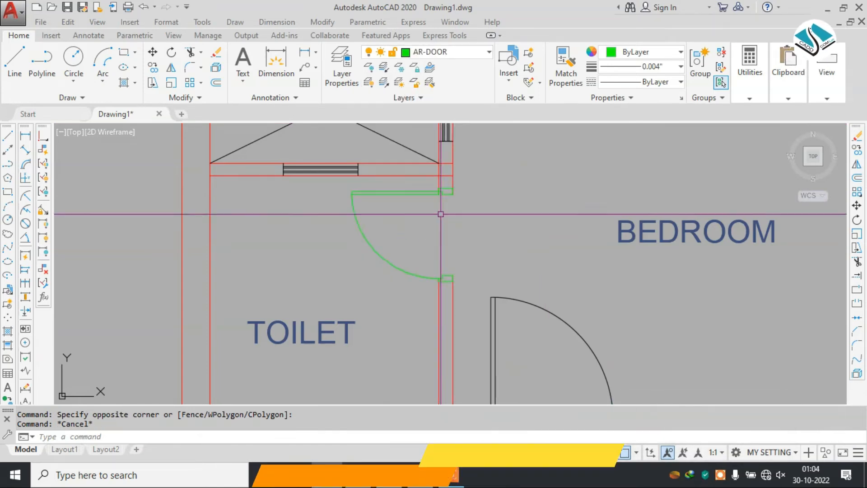
# Step: Match the upper toilet door's properties onto the bedroom door
pyautogui.scroll(-2, 452, 222)
pyautogui.press('Escape')
pyautogui.write('ma')
pyautogui.press('Return')
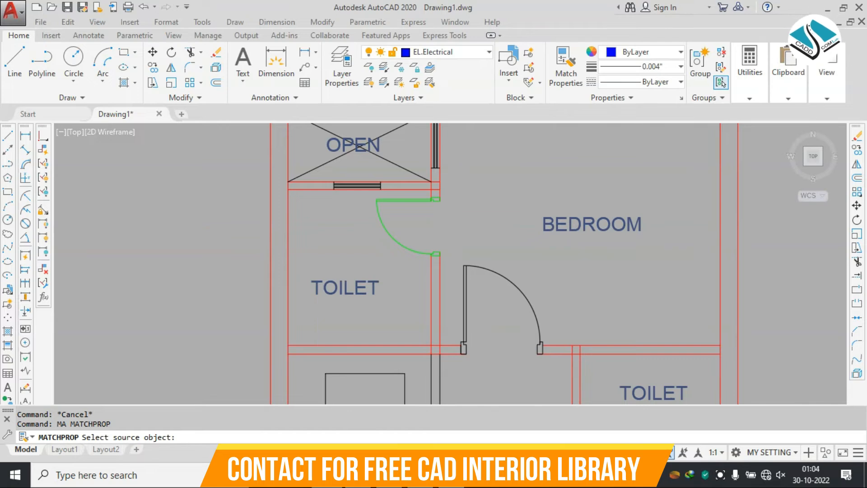
pyautogui.scroll(2, 430, 223)
pyautogui.click(416, 186)
pyautogui.click(500, 290)
# Step: Apply the matched door properties to the lower toilet's door
pyautogui.scroll(-3, 492, 289)
pyautogui.moveTo(497, 337); pyautogui.dragTo(401, 160, button='middle')
pyautogui.scroll(3, 463, 178)
pyautogui.click(461, 162)
pyautogui.click(423, 199)
pyautogui.scroll(-2, 454, 174)
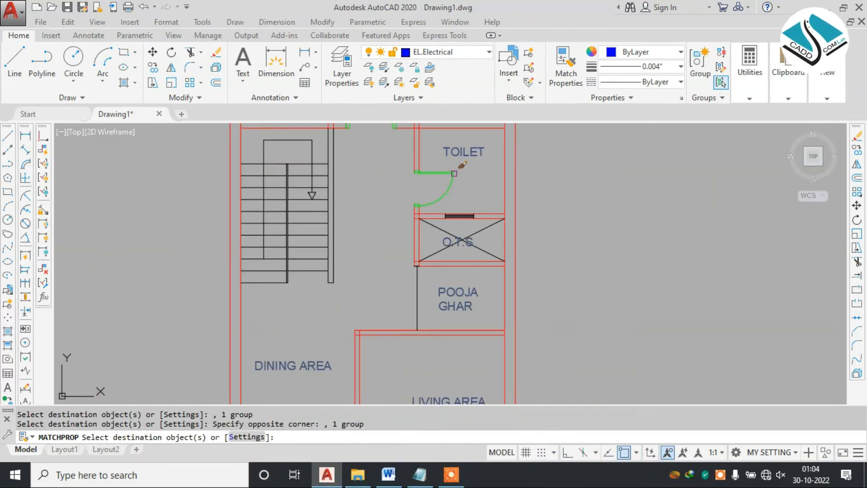
# Step: Apply the matched door properties to the living area's entrance door and end the matching
pyautogui.moveTo(356, 385); pyautogui.dragTo(404, 283, button='middle')
pyautogui.scroll(4, 413, 396)
pyautogui.click(480, 181)
pyautogui.click(416, 249)
pyautogui.scroll(-2, 416, 255)
pyautogui.scroll(-4, 416, 255)
pyautogui.press('Escape')
# Step: Move the window between OPEN and the bedroom to the WINDOWS layer
pyautogui.scroll(8, 438, 223)
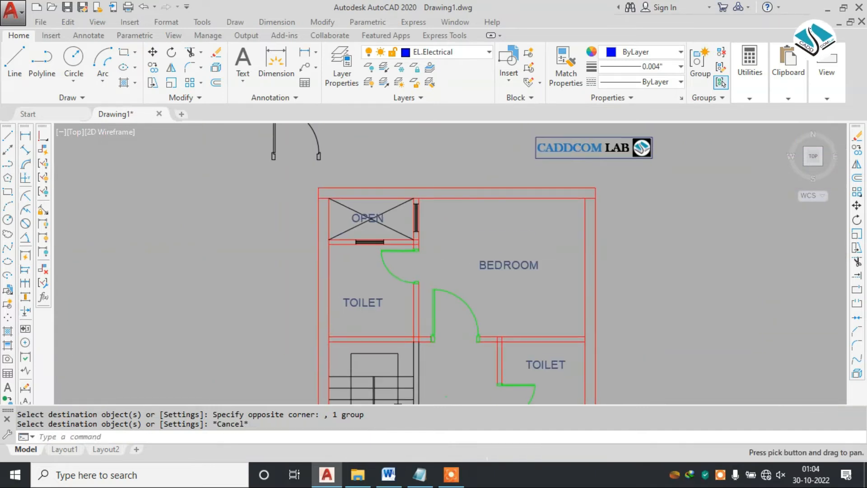
pyautogui.scroll(3, 439, 222)
pyautogui.click(441, 194)
pyautogui.click(519, 393)
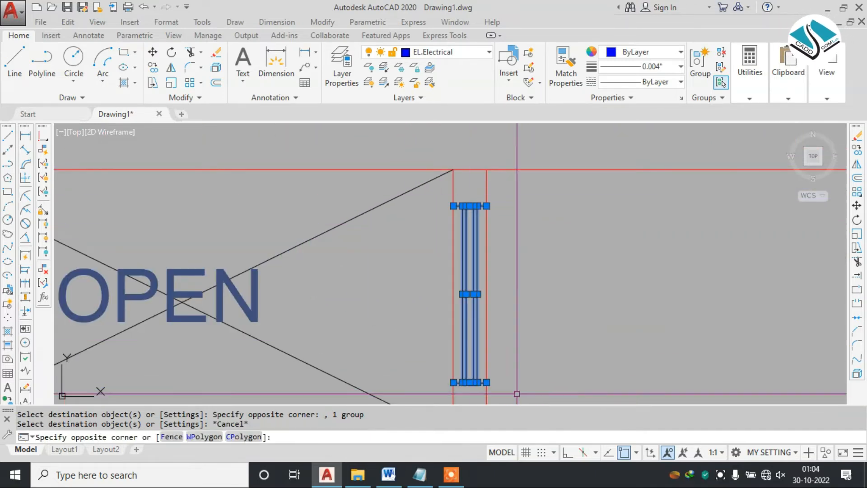
pyautogui.click(451, 51)
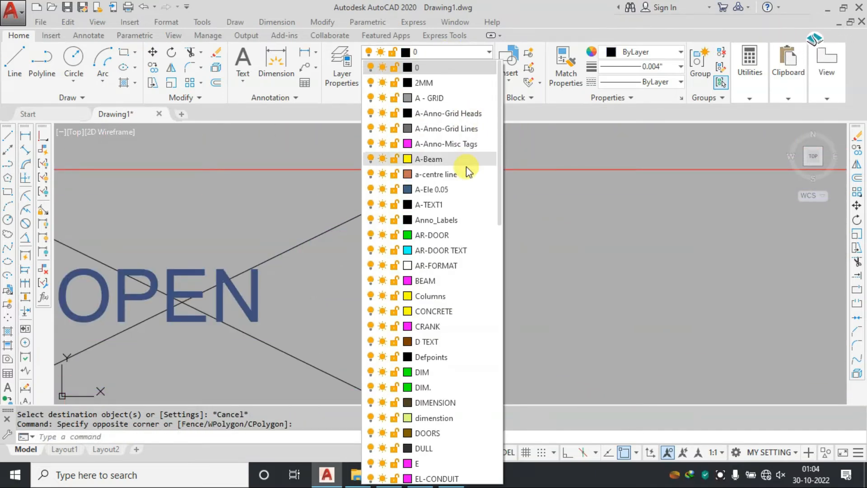
pyautogui.scroll(-10, 465, 167)
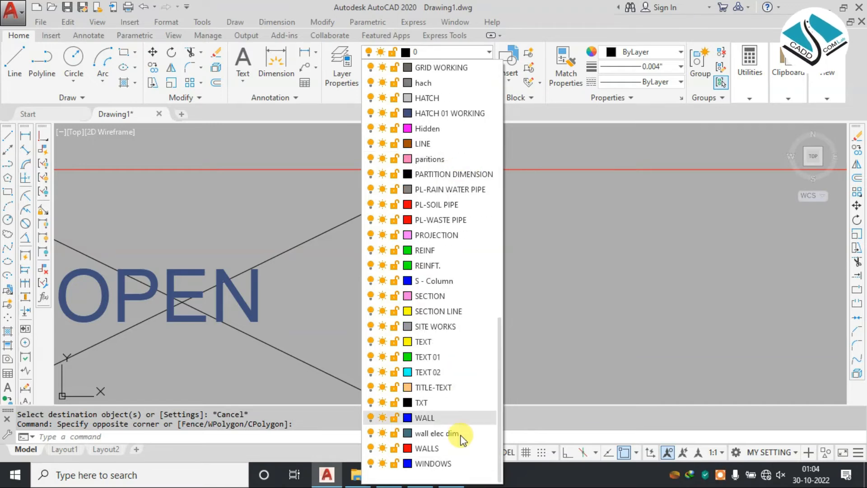
pyautogui.click(447, 464)
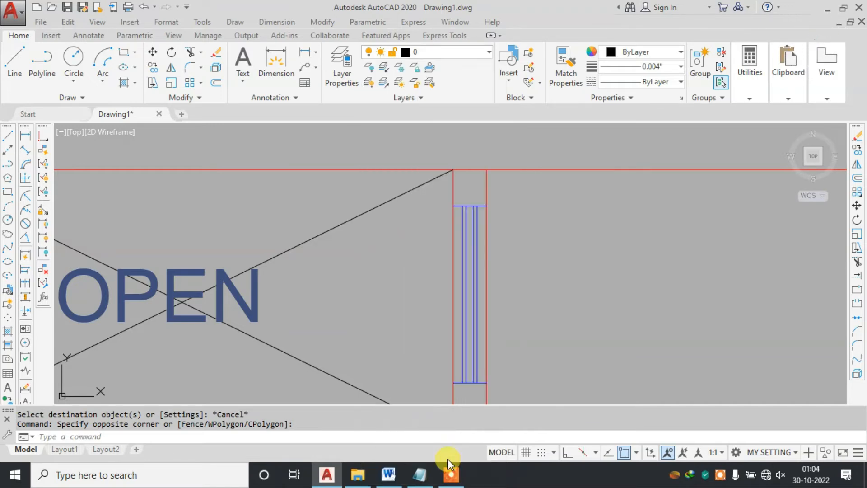
pyautogui.click(454, 293)
pyautogui.press('Escape')
# Step: Match that window's properties onto the window in the wall below OPEN
pyautogui.write('MA')
pyautogui.press('Return')
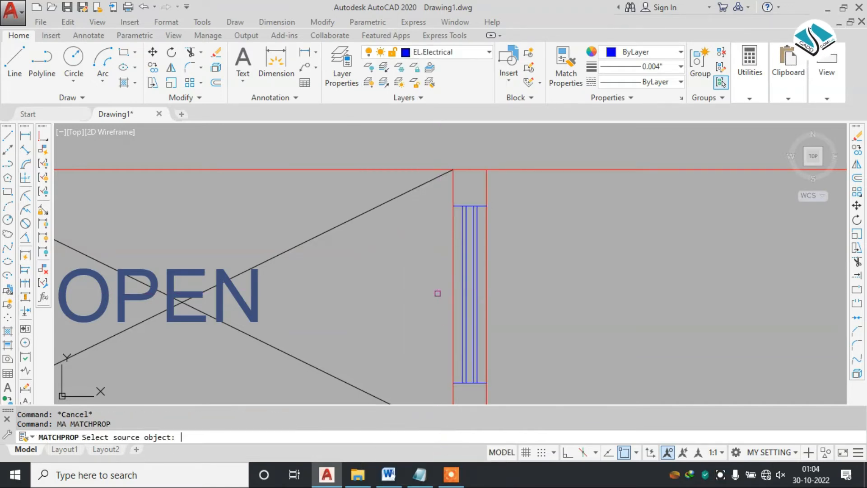
pyautogui.click(462, 215)
pyautogui.scroll(-5, 462, 214)
pyautogui.moveTo(437, 292); pyautogui.dragTo(444, 233, button='middle')
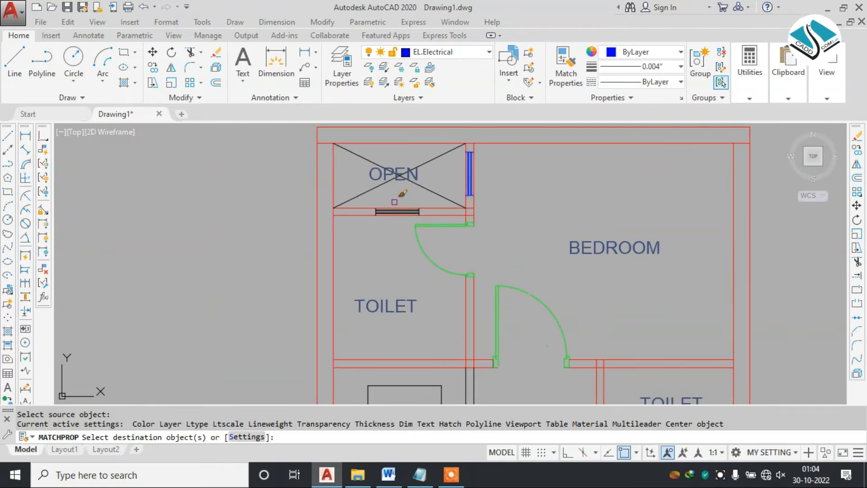
pyautogui.scroll(5, 396, 202)
pyautogui.click(267, 208)
pyautogui.click(478, 293)
pyautogui.scroll(-8, 499, 259)
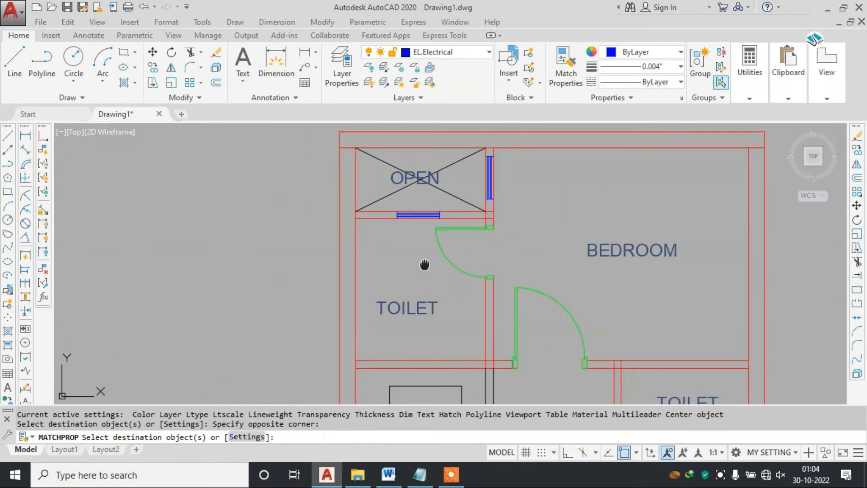
# Step: Apply the matched window properties to the window between the toilet and the O.T.S
pyautogui.moveTo(438, 312); pyautogui.dragTo(431, 254, button='middle')
pyautogui.scroll(6, 449, 254)
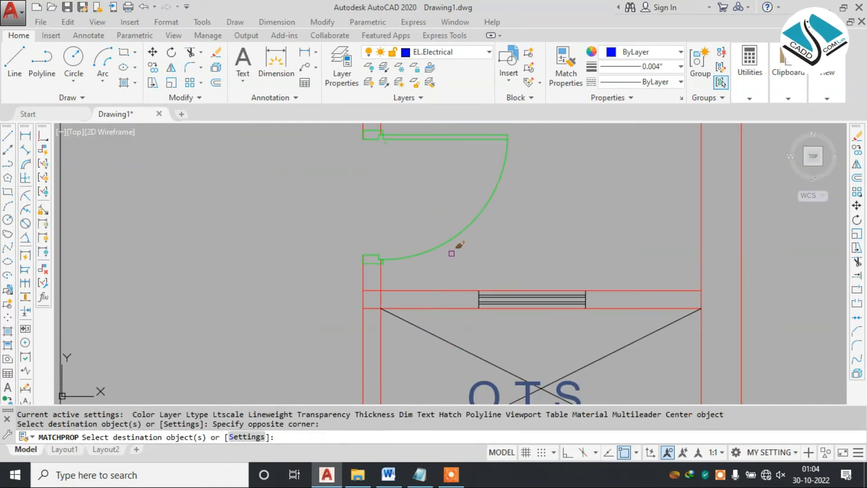
pyautogui.click(469, 272)
pyautogui.click(592, 312)
# Step: Apply the matched window properties to the kitchen window facing the front lawn and end the matching
pyautogui.scroll(-5, 488, 208)
pyautogui.moveTo(450, 303); pyautogui.dragTo(450, 193, button='middle')
pyautogui.scroll(-2, 414, 304)
pyautogui.moveTo(349, 331); pyautogui.dragTo(419, 184, button='middle')
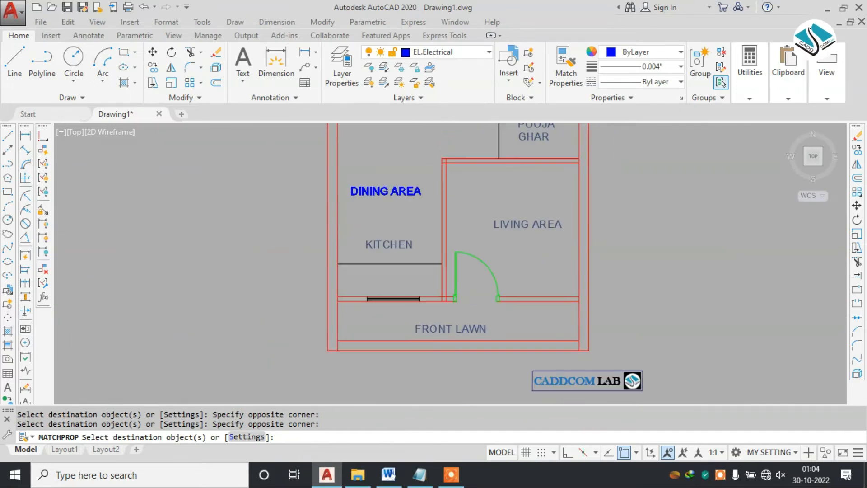
pyautogui.scroll(6, 374, 309)
pyautogui.click(314, 232)
pyautogui.click(582, 311)
pyautogui.scroll(-6, 438, 271)
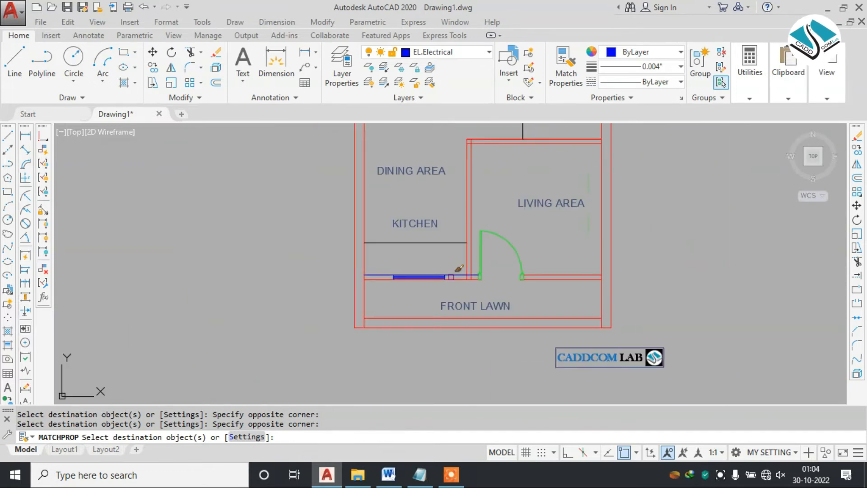
pyautogui.press('Return')
# Step: Move the staircase treads and their central divider lines to the SECTION layer
pyautogui.moveTo(493, 163); pyautogui.dragTo(439, 265, button='middle')
pyautogui.scroll(-2, 439, 255)
pyautogui.moveTo(437, 167); pyautogui.dragTo(435, 266, button='middle')
pyautogui.scroll(4, 393, 260)
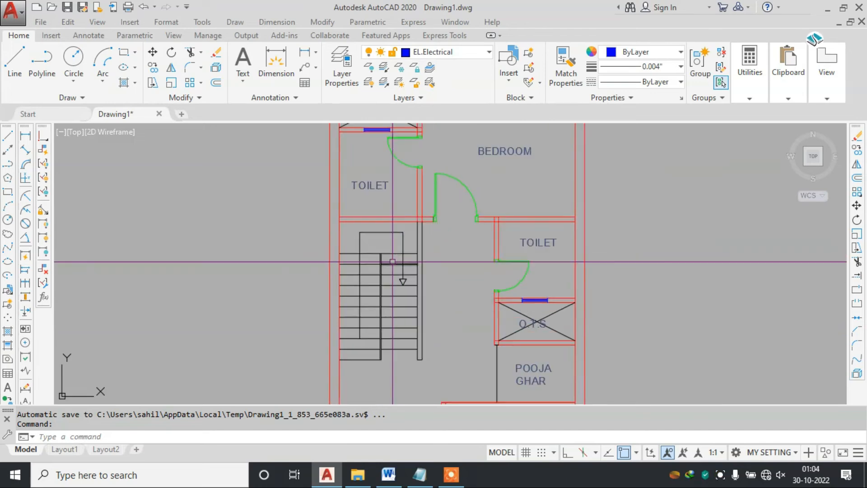
pyautogui.click(392, 238)
pyautogui.moveTo(367, 336); pyautogui.dragTo(391, 196, button='middle')
pyautogui.click(382, 287)
pyautogui.scroll(-2, 383, 287)
pyautogui.scroll(4, 421, 147)
pyautogui.moveTo(421, 148); pyautogui.dragTo(415, 180, button='middle')
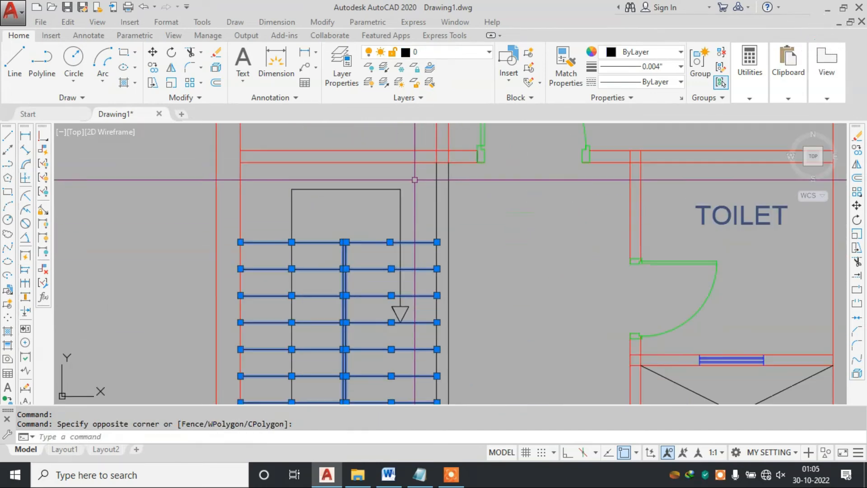
pyautogui.click(454, 53)
pyautogui.scroll(-9, 430, 204)
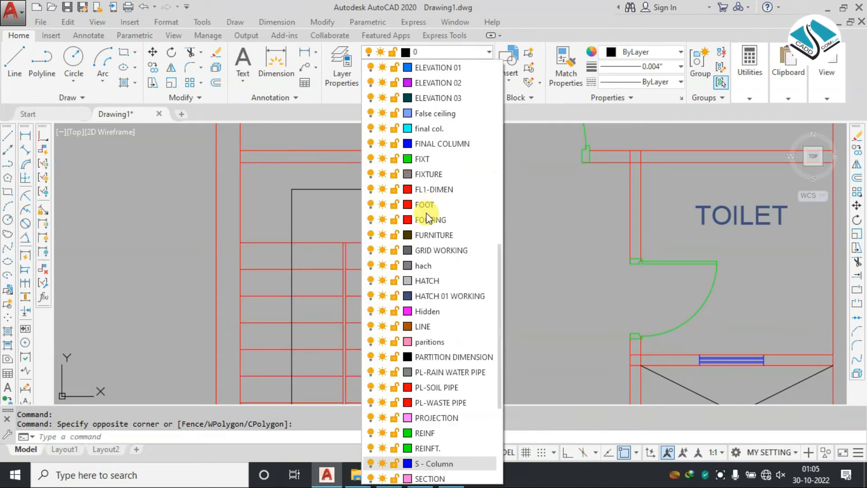
pyautogui.scroll(-2, 440, 408)
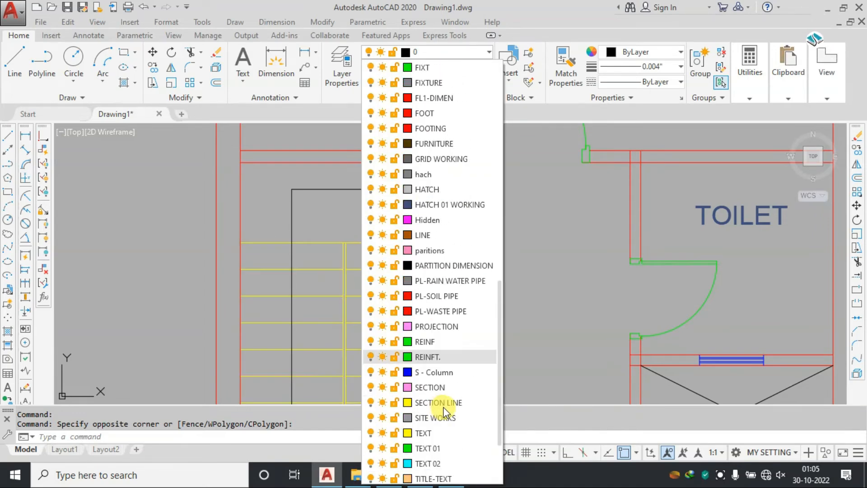
pyautogui.scroll(-2, 444, 412)
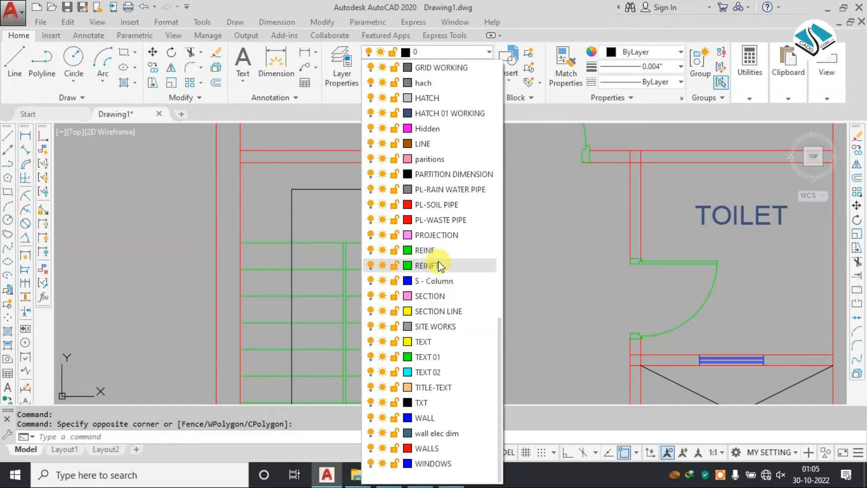
pyautogui.click(435, 299)
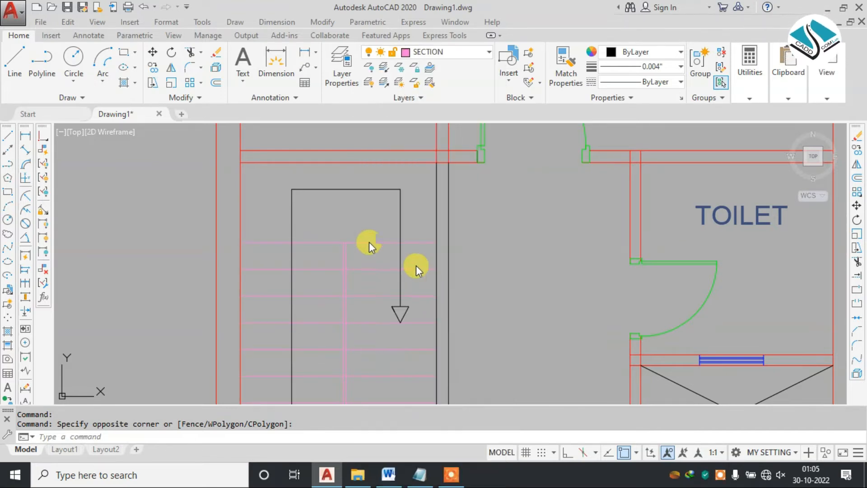
pyautogui.scroll(-3, 399, 251)
pyautogui.press('Escape')
pyautogui.scroll(3, 407, 268)
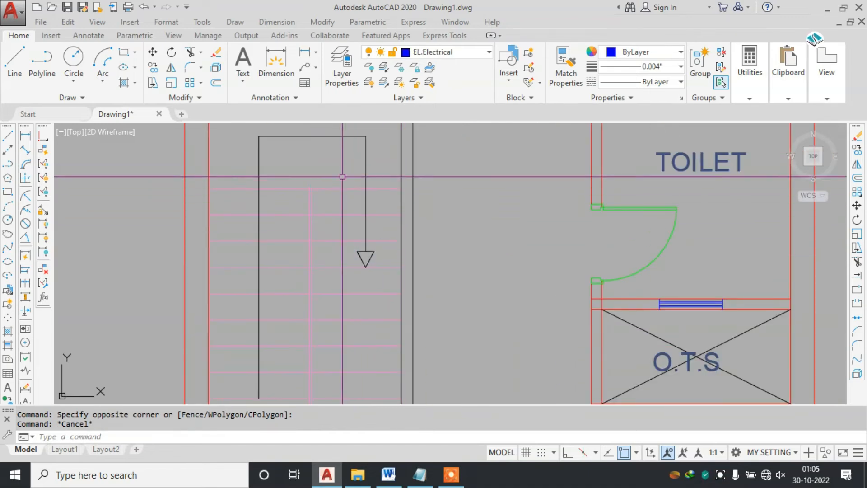
# Step: Move the staircase treads and their central divider lines to the FURNITURE layer
pyautogui.click(343, 178)
pyautogui.scroll(-1, 331, 254)
pyautogui.moveTo(326, 287); pyautogui.dragTo(321, 209, button='middle')
pyautogui.click(303, 303)
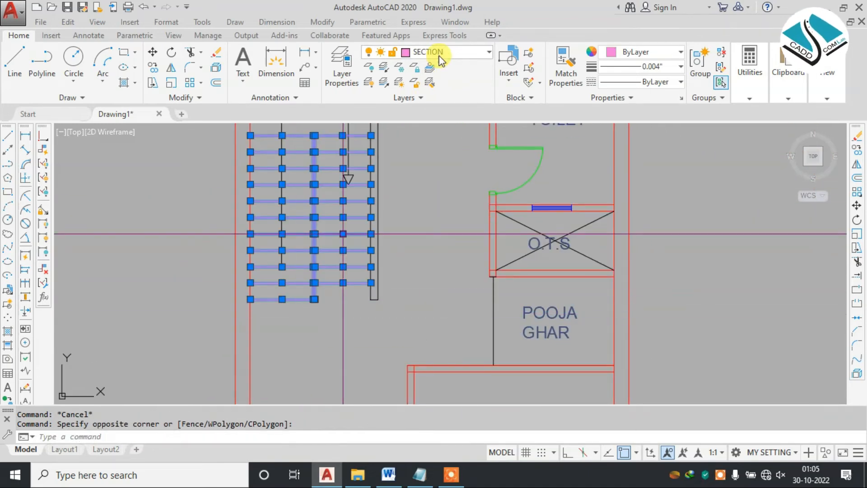
pyautogui.click(424, 52)
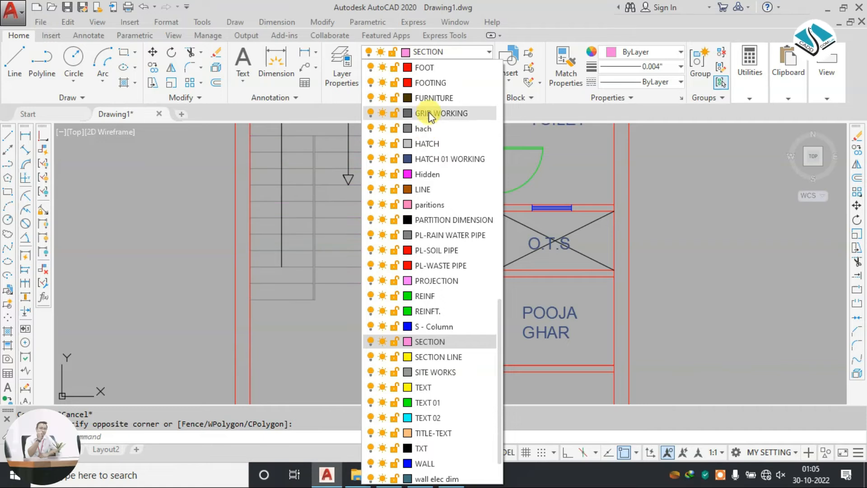
pyautogui.click(428, 98)
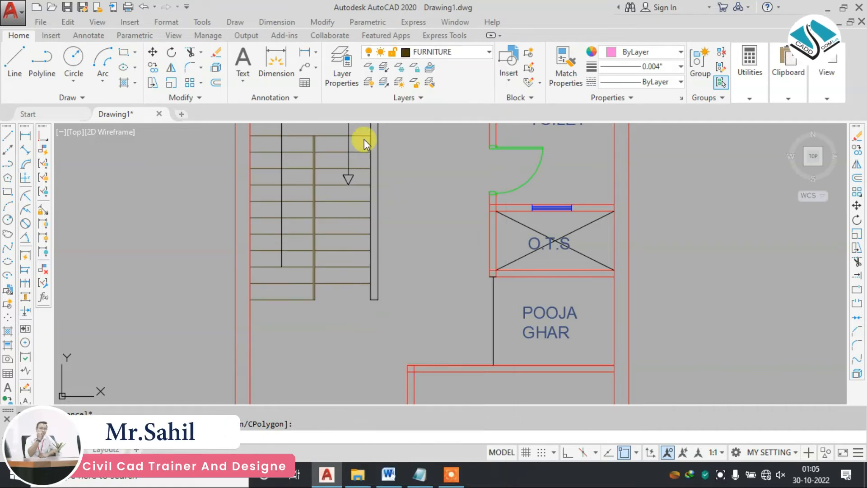
pyautogui.press('Escape')
pyautogui.scroll(-2, 337, 183)
pyautogui.press('Escape')
# Step: Match a stair tread's properties onto the staircase direction line and its arrowhead
pyautogui.scroll(4, 336, 184)
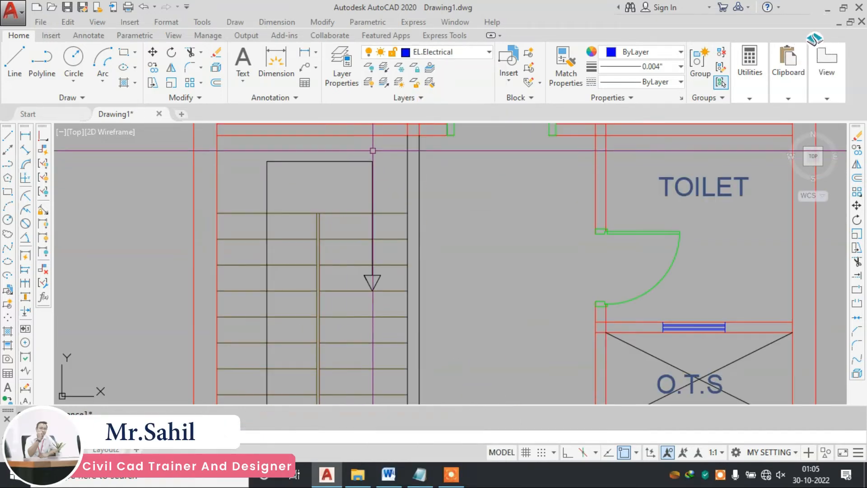
pyautogui.write('ma')
pyautogui.press('Return')
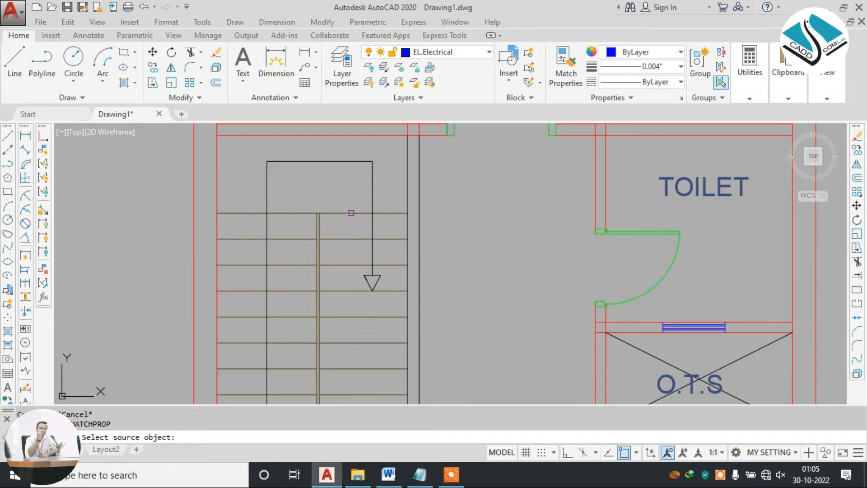
pyautogui.click(352, 212)
pyautogui.click(403, 141)
pyautogui.click(271, 212)
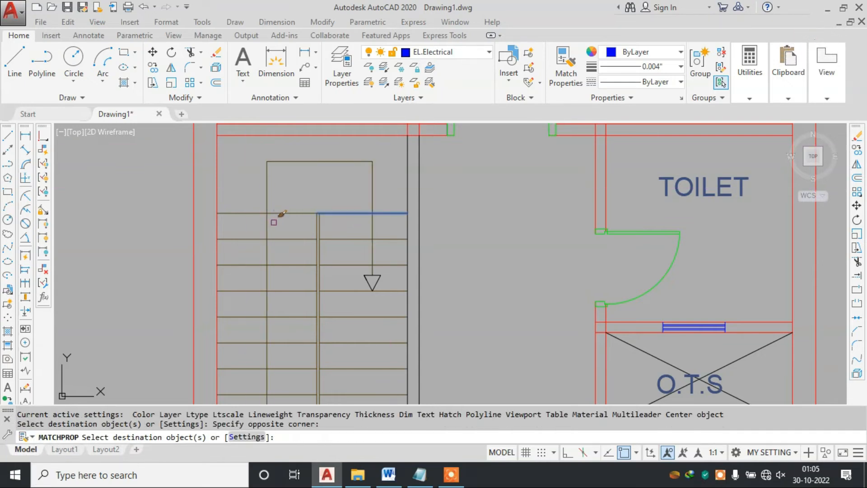
pyautogui.click(371, 280)
pyautogui.click(355, 260)
pyautogui.press('Escape')
# Step: Match an existing wall's properties onto the unassigned wall lines beside the staircase
pyautogui.write('ma')
pyautogui.press('Return')
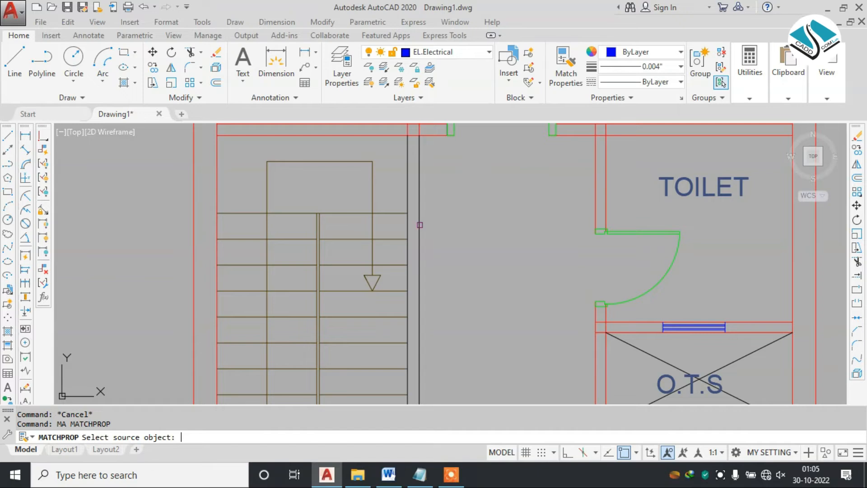
pyautogui.moveTo(420, 225); pyautogui.dragTo(370, 255, button='middle')
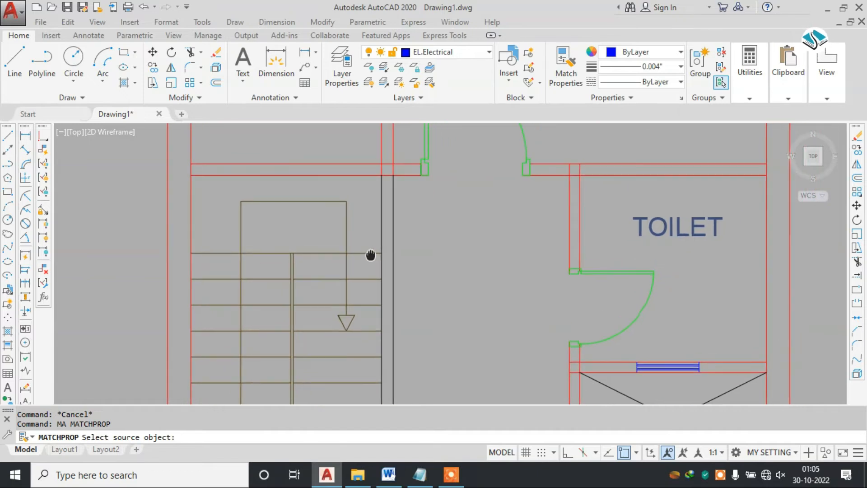
pyautogui.click(411, 163)
pyautogui.click(384, 200)
pyautogui.scroll(-5, 399, 224)
pyautogui.press('Escape')
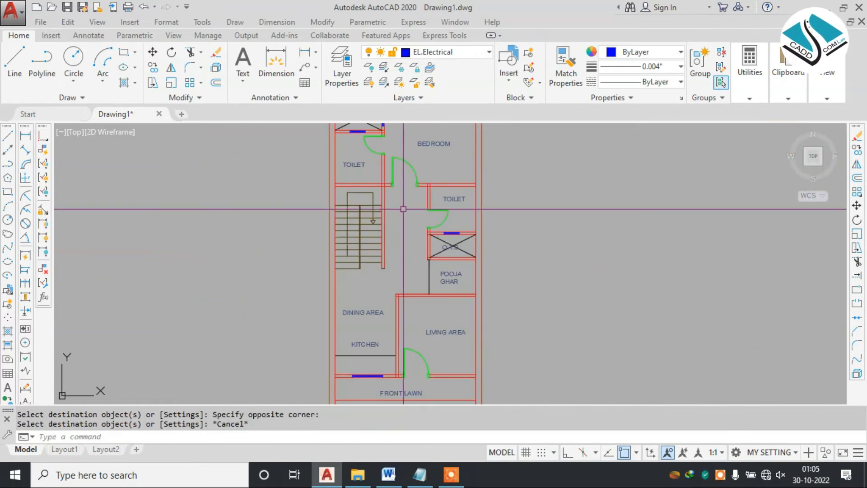
# Step: Switch to the house plans document in Word, examine the reference plan's wall fill, and return to AutoCAD
pyautogui.scroll(3, 450, 244)
pyautogui.scroll(-3, 454, 241)
pyautogui.scroll(-3, 454, 241)
pyautogui.scroll(5, 437, 190)
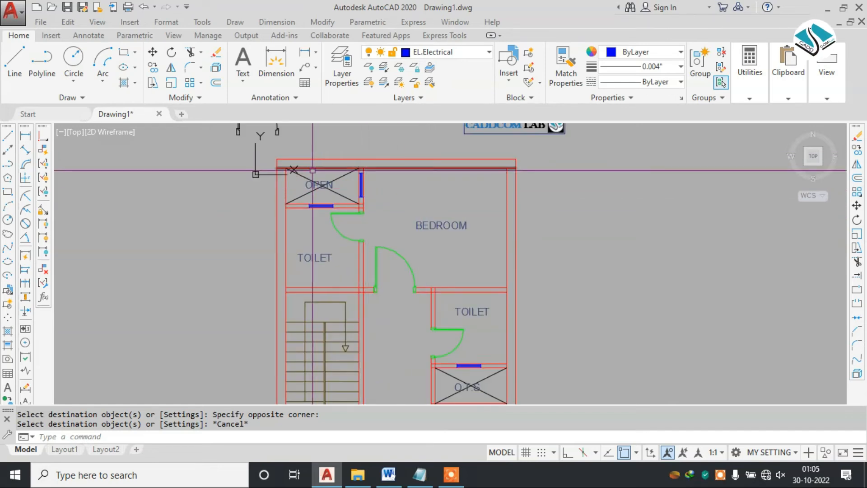
pyautogui.write('H')
pyautogui.press('Return')
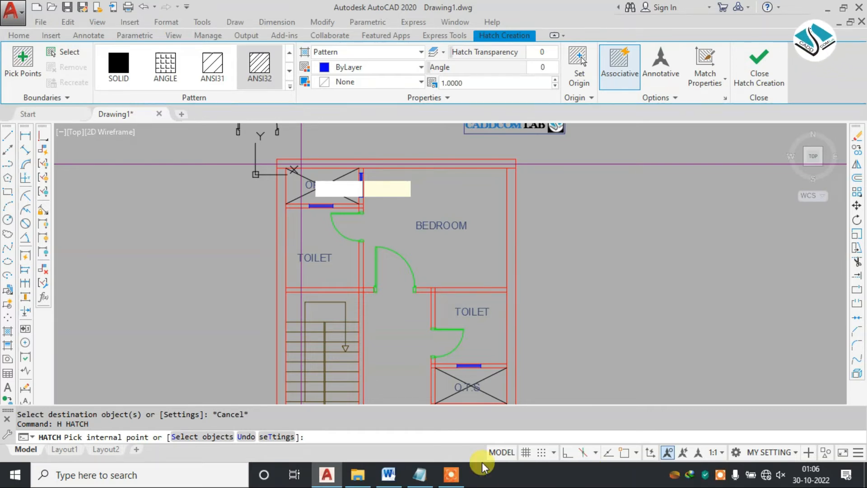
pyautogui.click(389, 475)
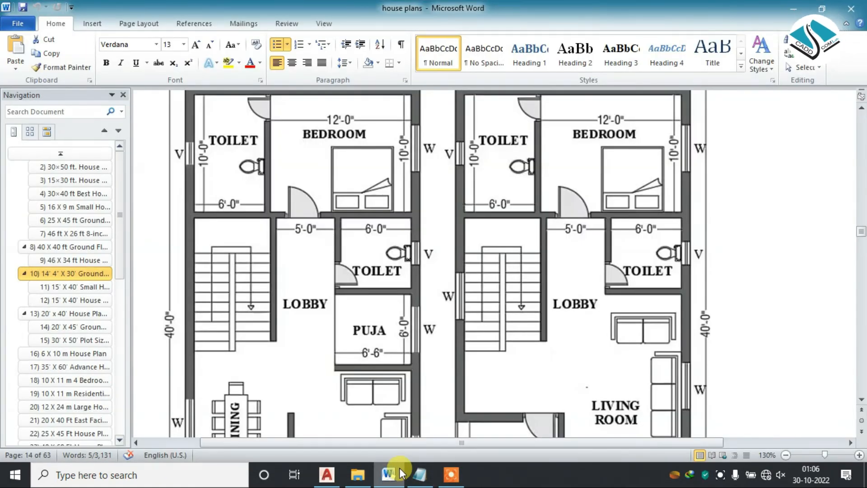
pyautogui.scroll(2, 265, 189)
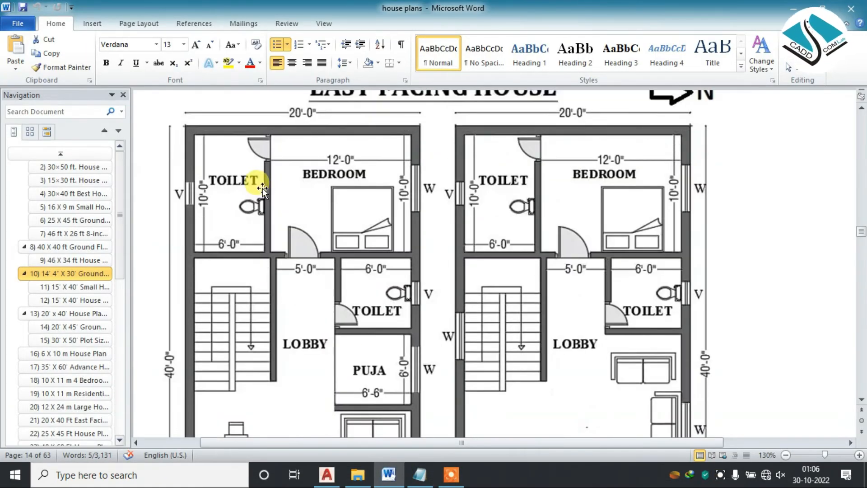
pyautogui.click(793, 8)
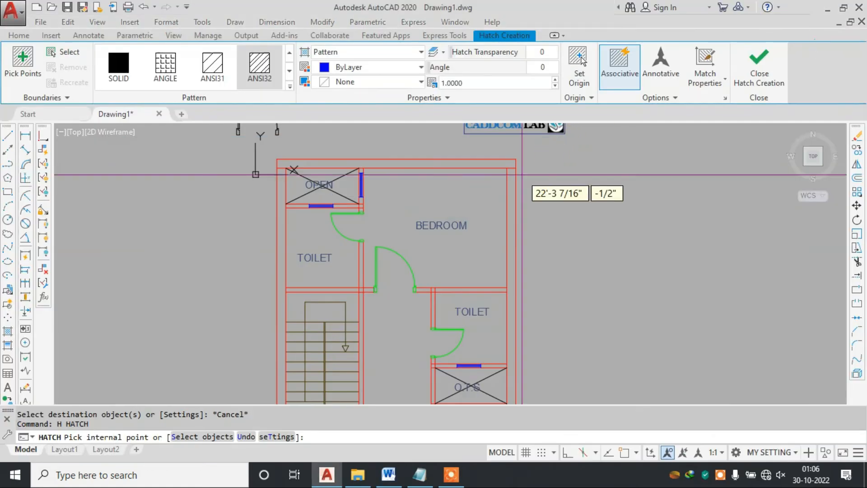
pyautogui.press('Escape')
pyautogui.press('Escape')
pyautogui.write('h')
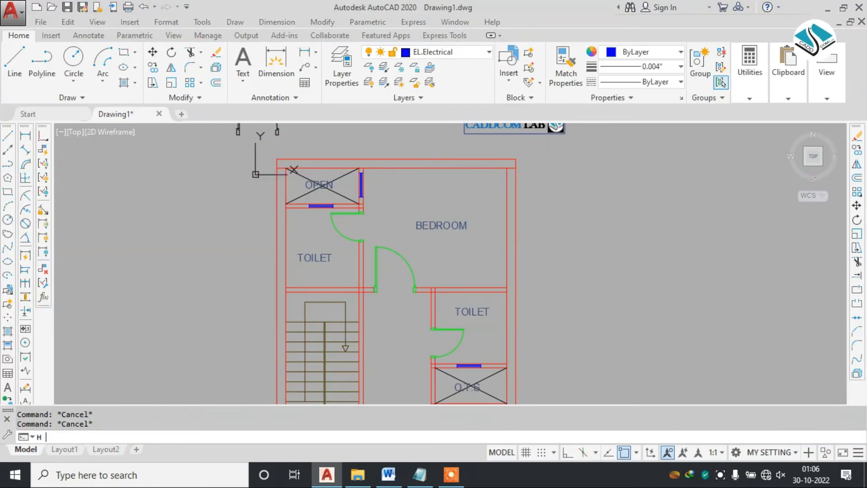
pyautogui.press('Return')
pyautogui.click(259, 77)
pyautogui.scroll(2, 306, 165)
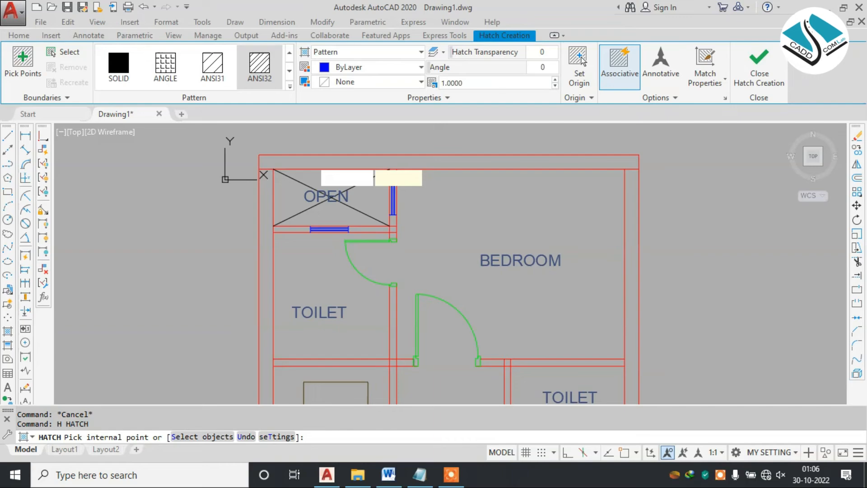
pyautogui.click(391, 477)
pyautogui.click(391, 477)
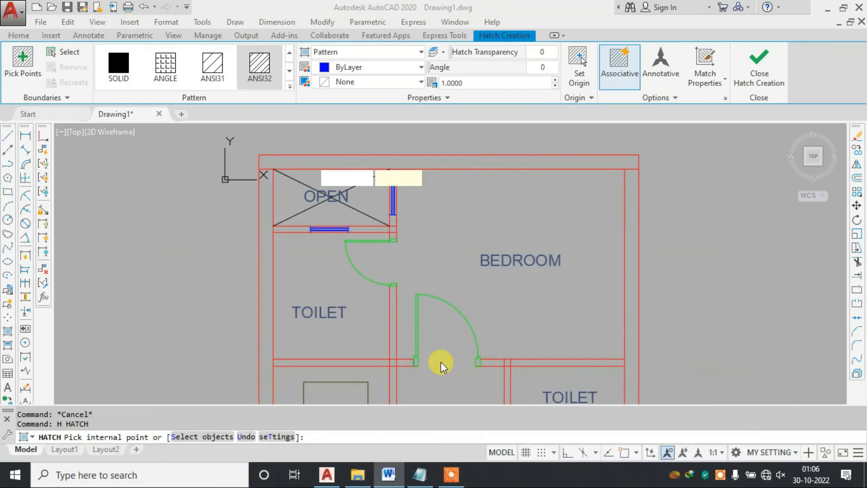
pyautogui.press('Escape')
# Step: Start an ANSI32 hatch by selecting objects, picking the wall lines above the bedroom and the bedroom's outer side wall
pyautogui.write('H')
pyautogui.press('Return')
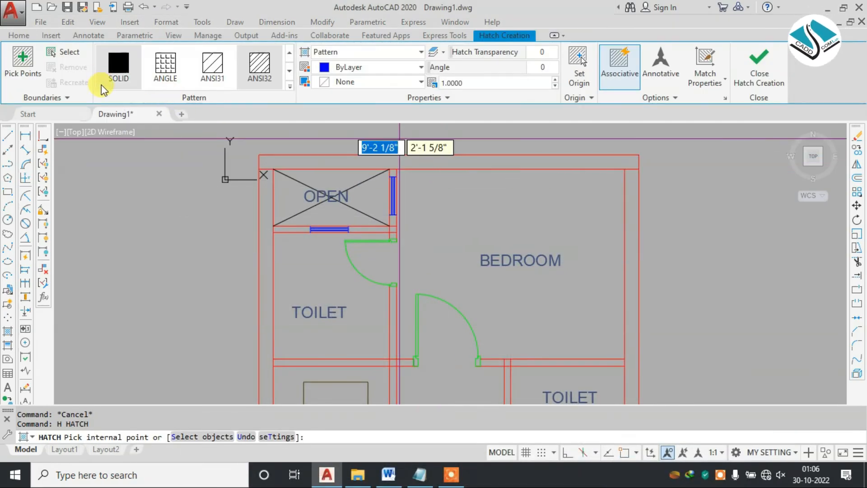
pyautogui.click(66, 53)
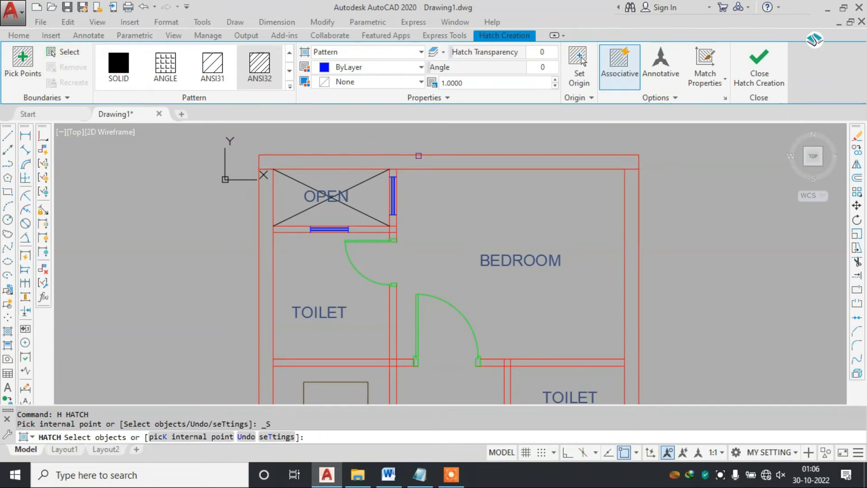
pyautogui.click(424, 157)
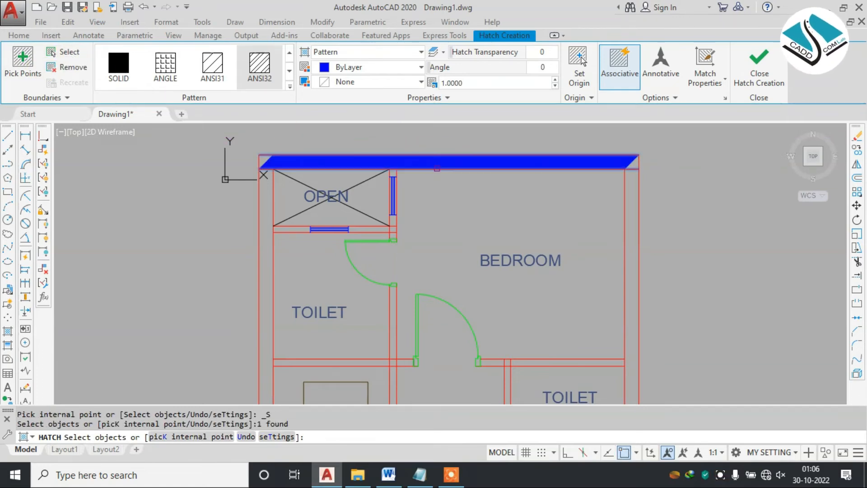
pyautogui.click(433, 168)
pyautogui.scroll(4, 642, 163)
pyautogui.click(666, 178)
pyautogui.click(596, 232)
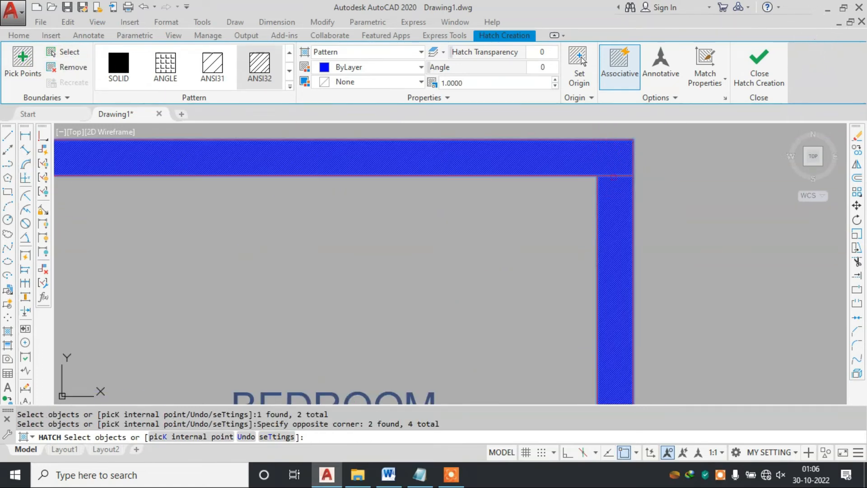
# Step: Add the wall lines at the open area's outer corner to the ANSI32 hatch's boundary selection
pyautogui.scroll(-4, 597, 232)
pyautogui.scroll(5, 357, 167)
pyautogui.click(412, 137)
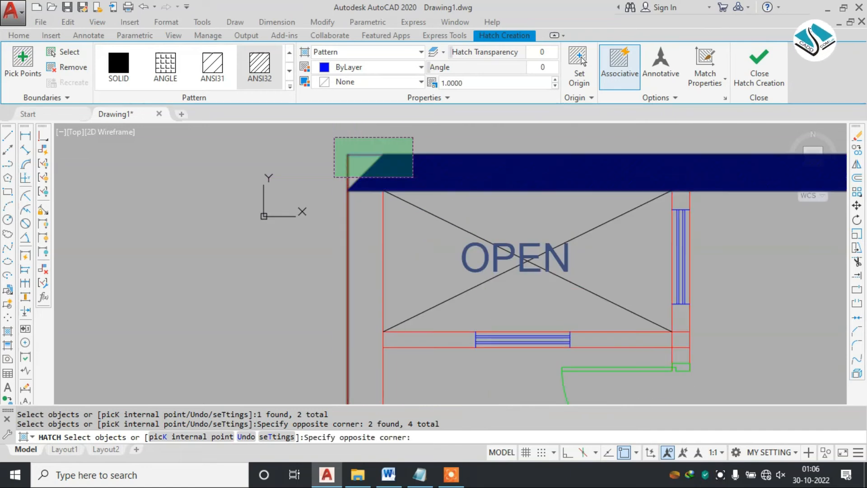
pyautogui.click(345, 178)
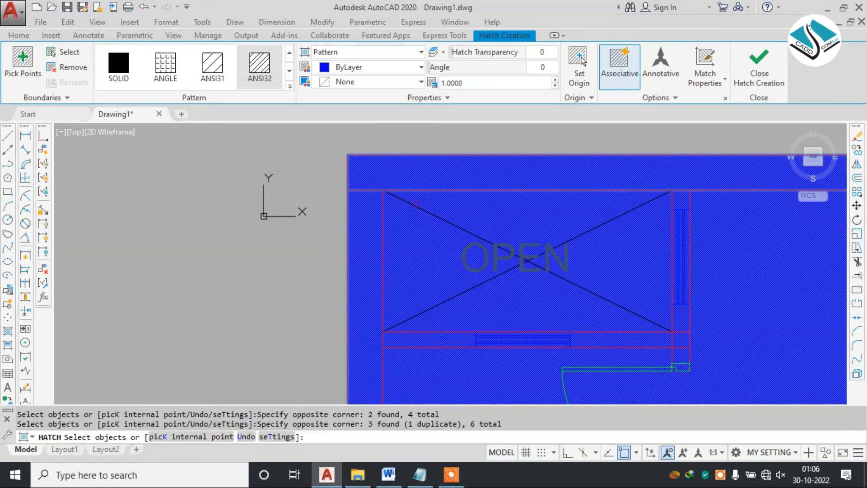
# Step: Try to remove the inner wall line above the open area from the hatch boundaries, and erase the hatch
pyautogui.click(69, 67)
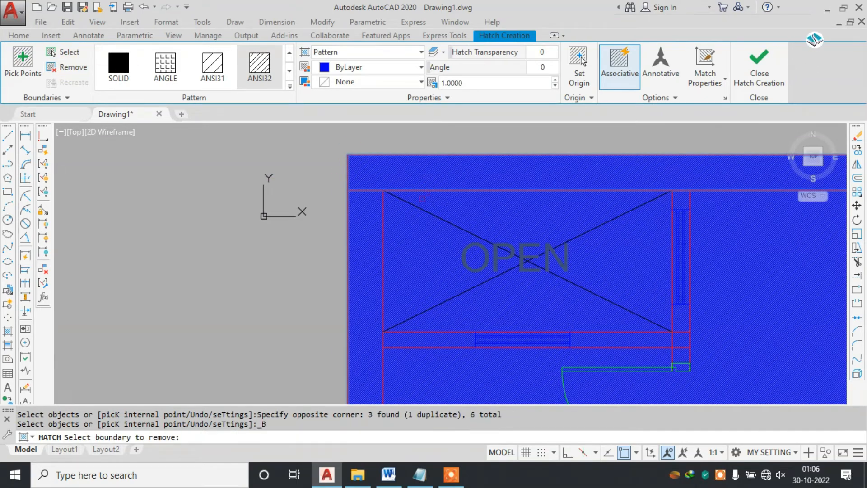
pyautogui.click(415, 198)
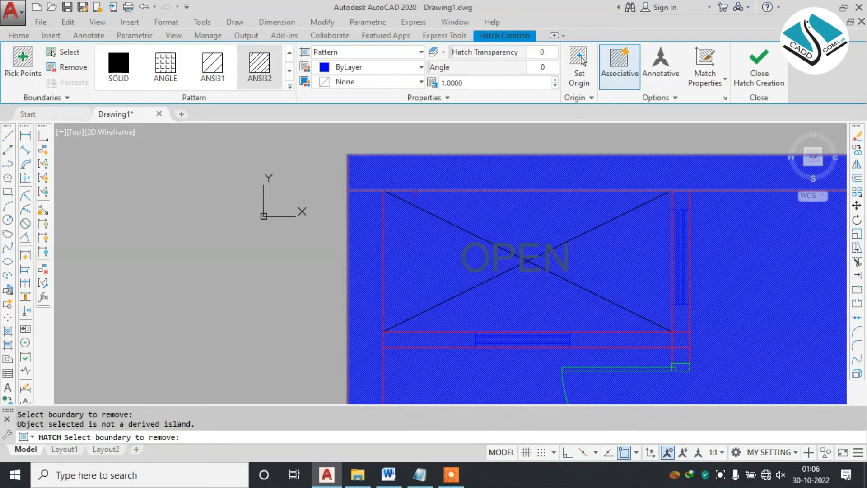
pyautogui.click(406, 186)
pyautogui.scroll(-2, 386, 189)
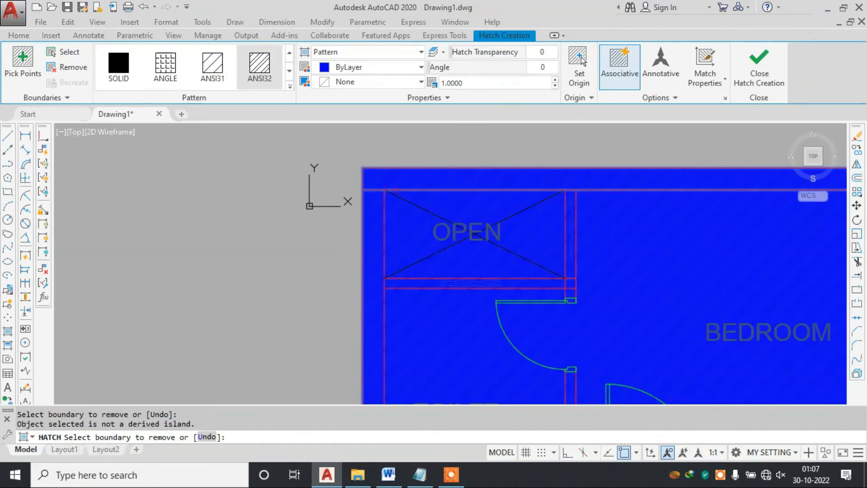
pyautogui.scroll(-4, 346, 180)
pyautogui.press('Escape')
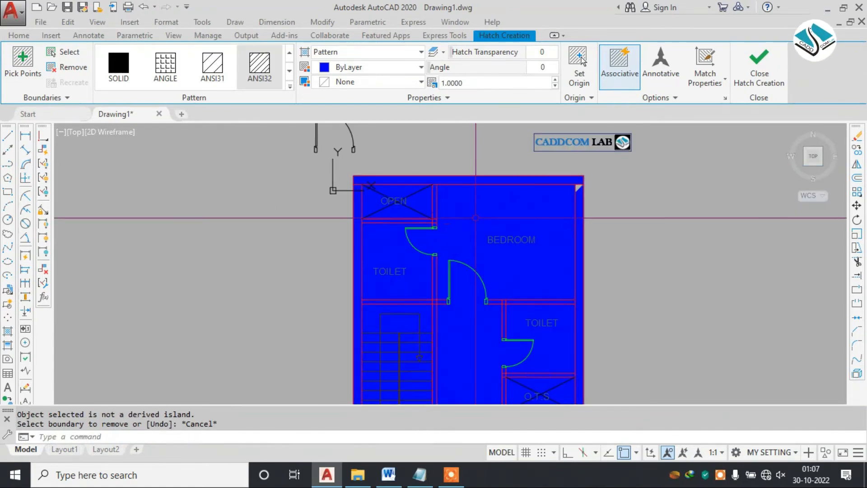
pyautogui.write('E')
pyautogui.press('Return')
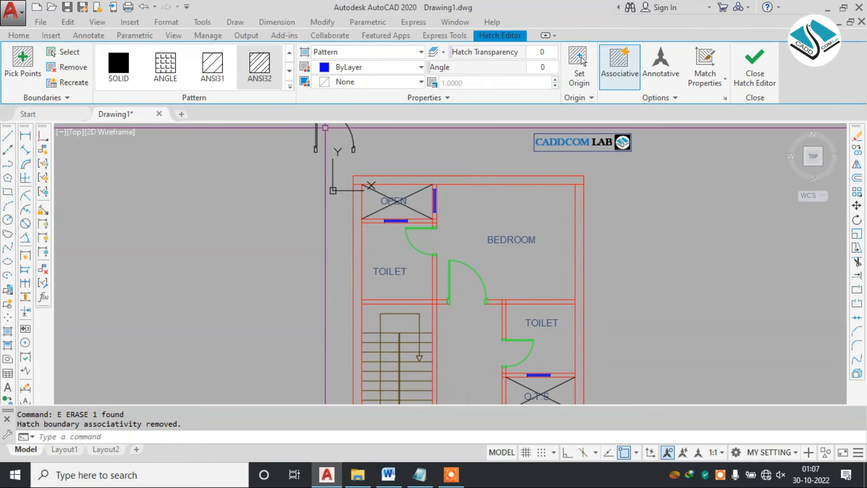
# Step: Try an ANSI32 hatch by selecting the two outer wall lines at the open area's corner, and erase that hatch
pyautogui.scroll(4, 366, 181)
pyautogui.scroll(-3, 293, 188)
pyautogui.scroll(1, 284, 193)
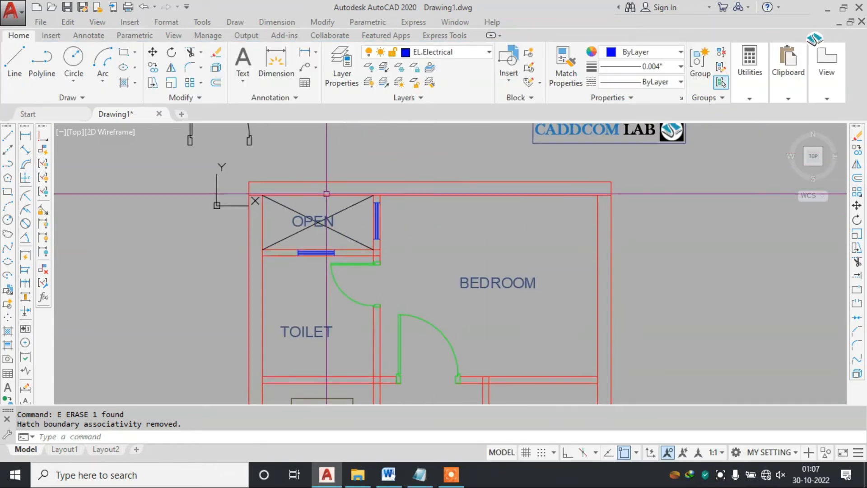
pyautogui.scroll(2, 284, 193)
pyautogui.scroll(2, 269, 189)
pyautogui.write('h')
pyautogui.press('Return')
pyautogui.click(253, 78)
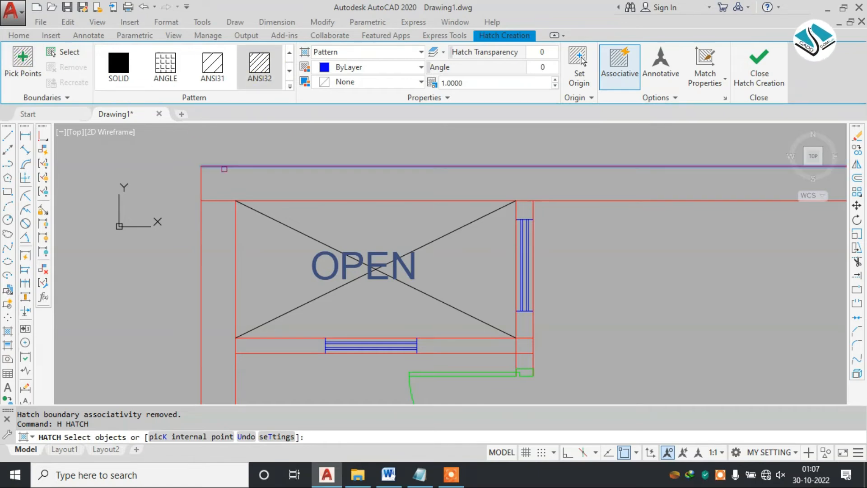
pyautogui.click(224, 169)
pyautogui.click(203, 182)
pyautogui.scroll(5, 207, 194)
pyautogui.scroll(-10, 211, 193)
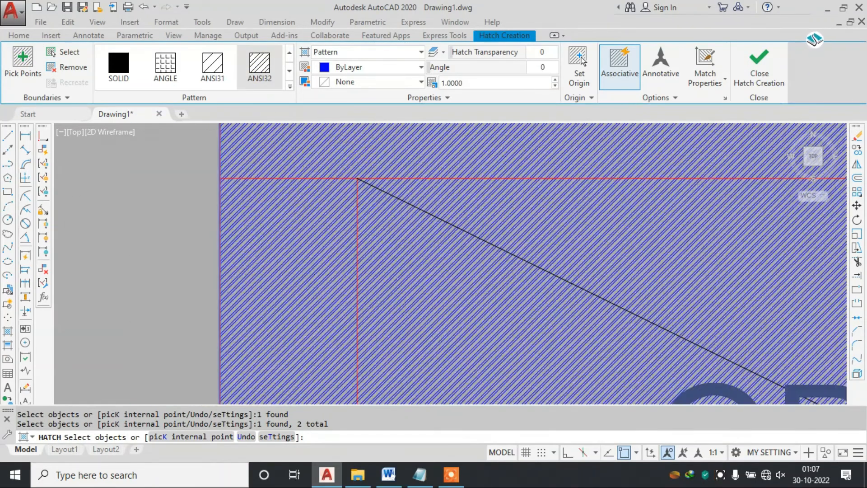
pyautogui.press('Escape')
pyautogui.press('Escape')
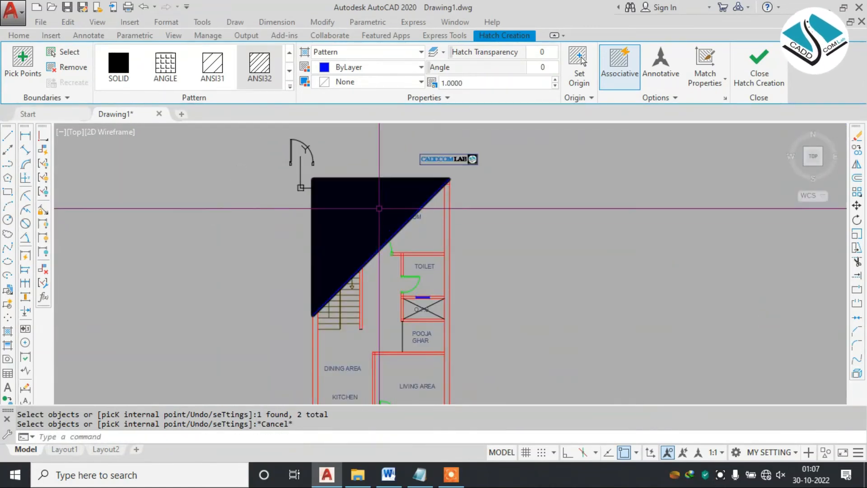
pyautogui.press('Return')
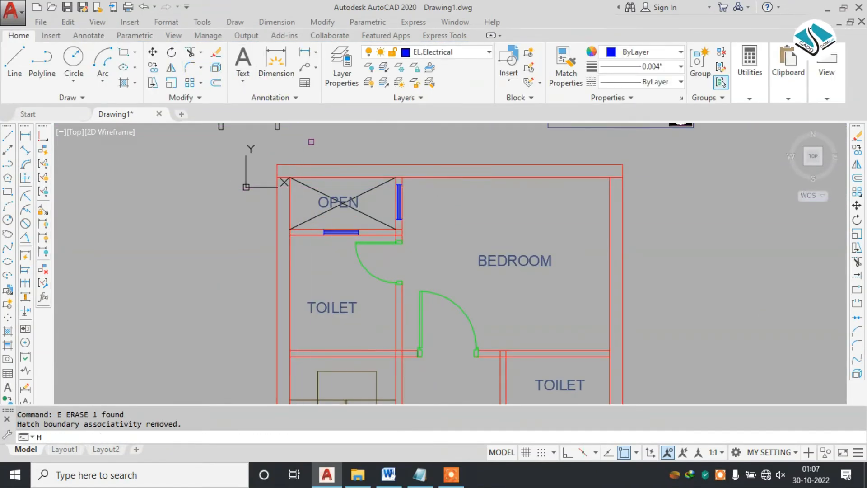
# Step: Start an ANSI32 hatch for the walls that is defined by picking internal points
pyautogui.write('H')
pyautogui.press('Return')
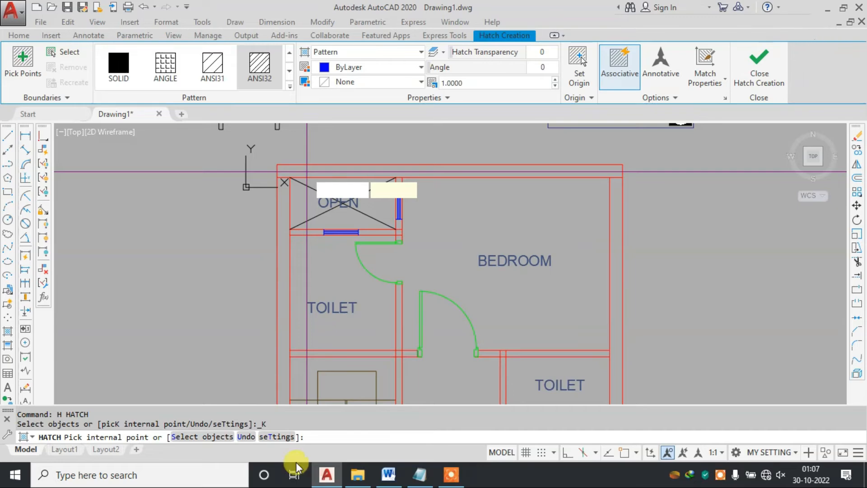
pyautogui.click(418, 475)
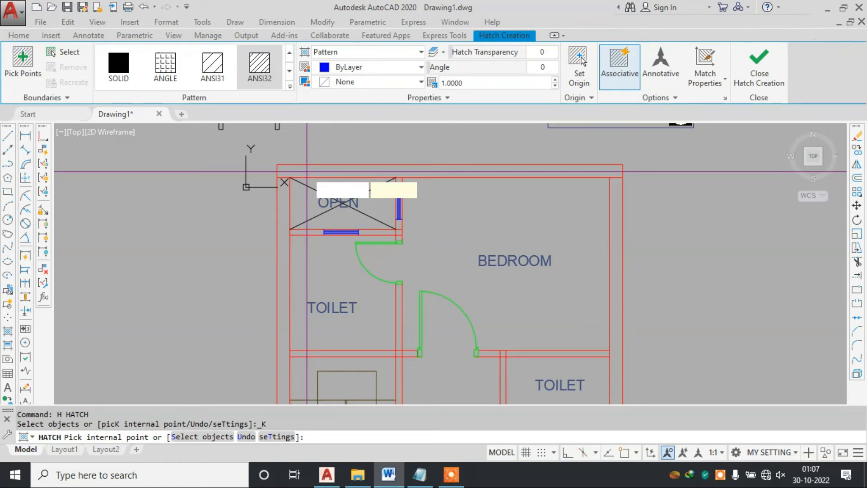
pyautogui.click(458, 482)
pyautogui.click(535, 444)
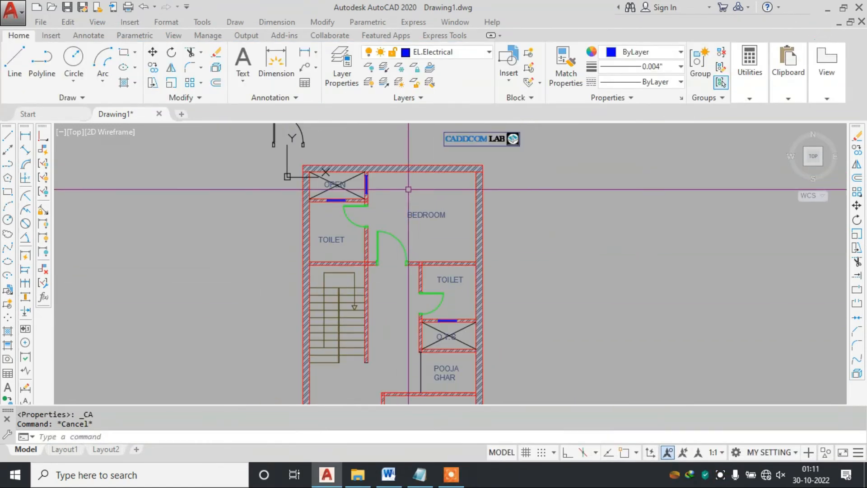
# Step: Inspect the wall hatching around the bedroom, toilets and open area, and check the house plans document in Word
pyautogui.scroll(6, 408, 189)
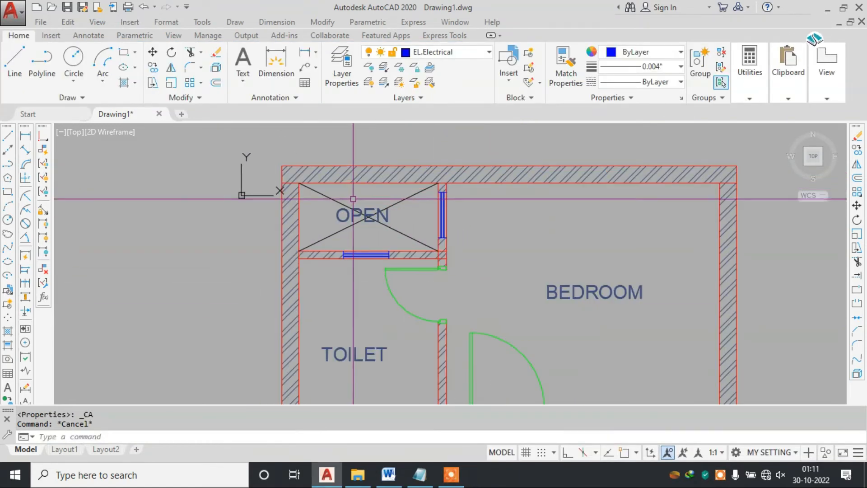
pyautogui.scroll(-6, 287, 189)
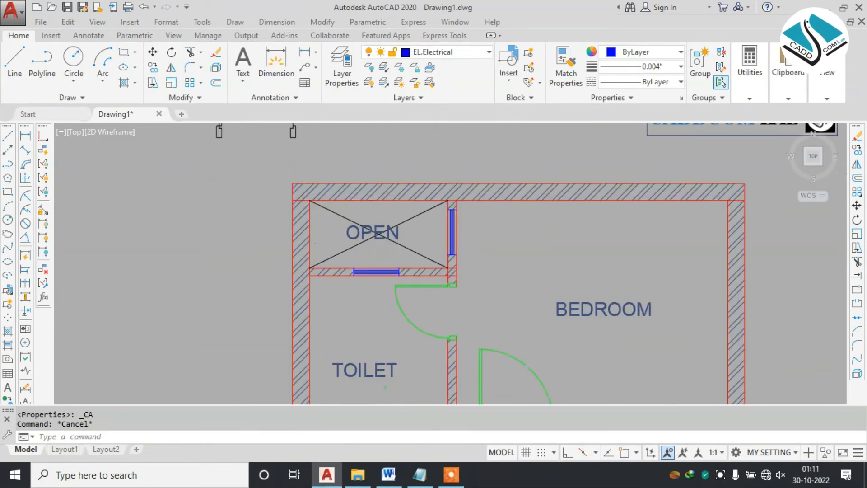
pyautogui.moveTo(490, 299); pyautogui.dragTo(483, 190, button='middle')
pyautogui.scroll(5, 483, 191)
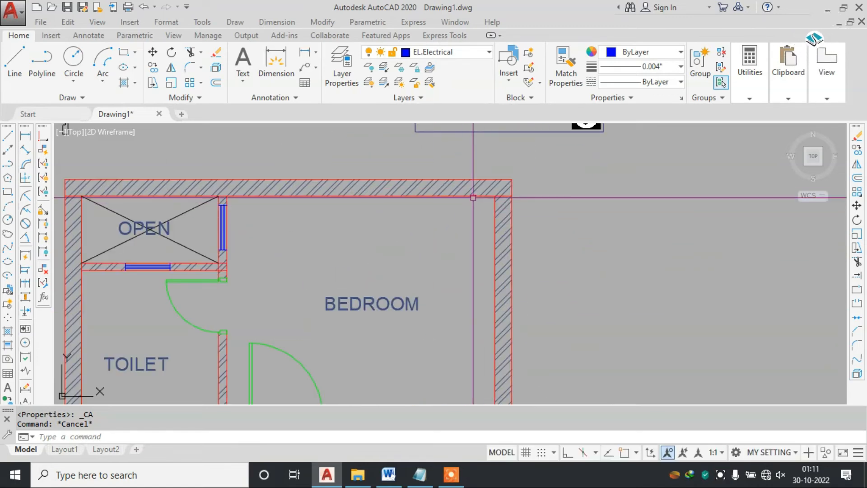
pyautogui.scroll(-5, 482, 190)
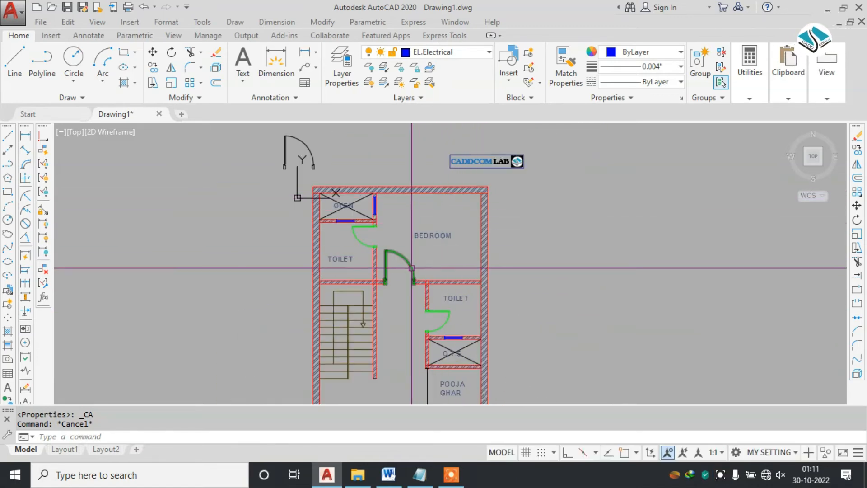
pyautogui.click(392, 479)
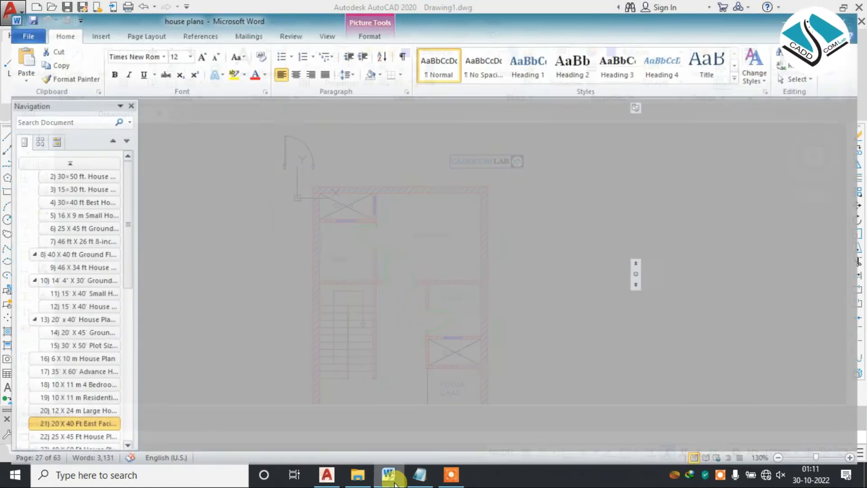
pyautogui.click(394, 481)
pyautogui.scroll(3, 396, 229)
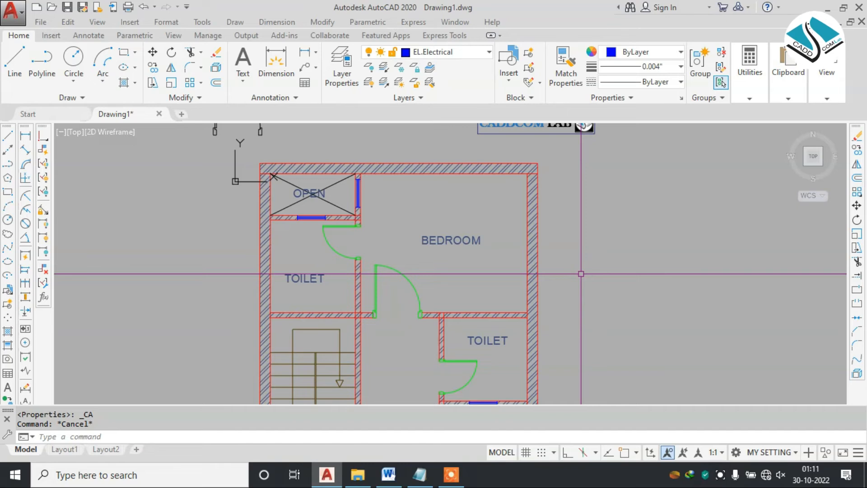
pyautogui.scroll(-1, 416, 300)
pyautogui.scroll(3, 416, 287)
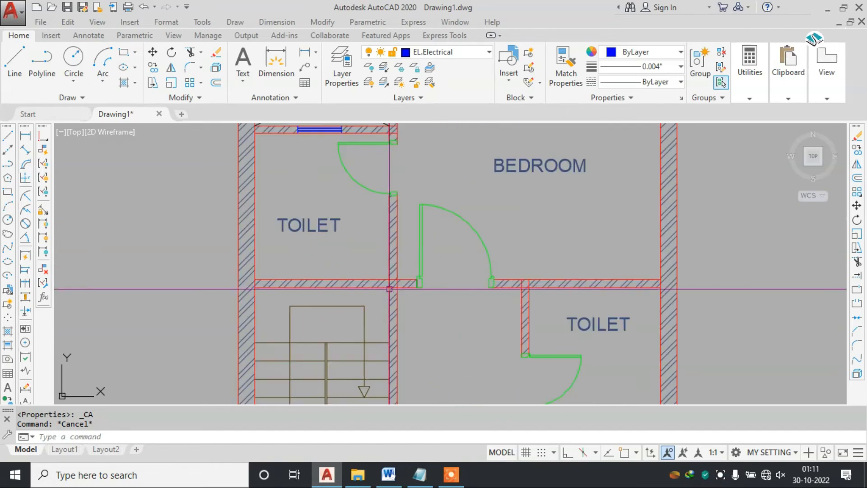
pyautogui.scroll(-4, 408, 250)
# Step: Open DesignCenter and browse through the en-us and DesignCenter sample folders to the blocks of Home - Space Planner.dwg
pyautogui.write('DC')
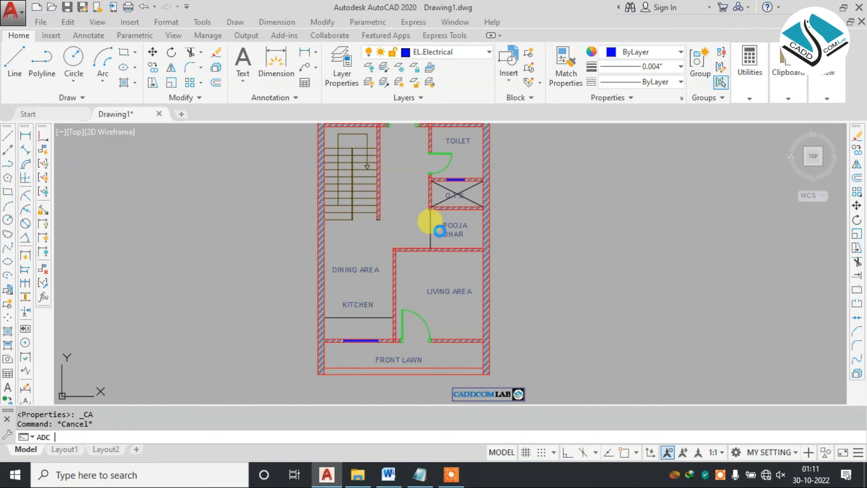
pyautogui.press('Return')
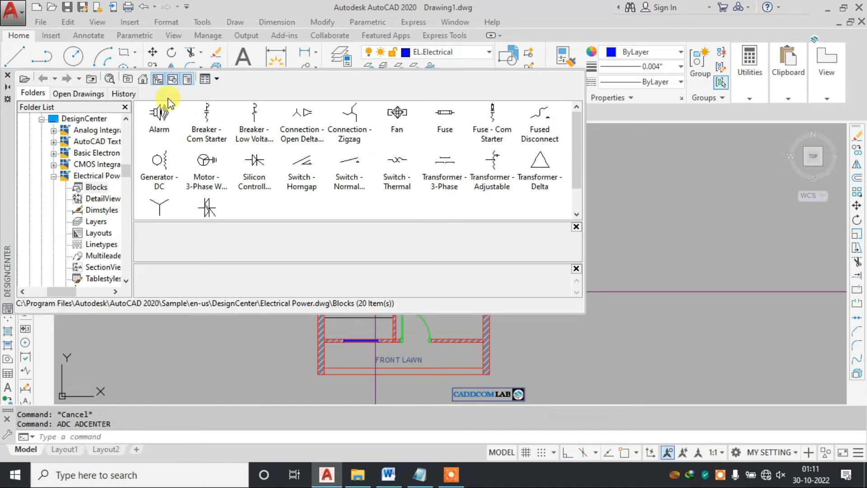
pyautogui.click(144, 80)
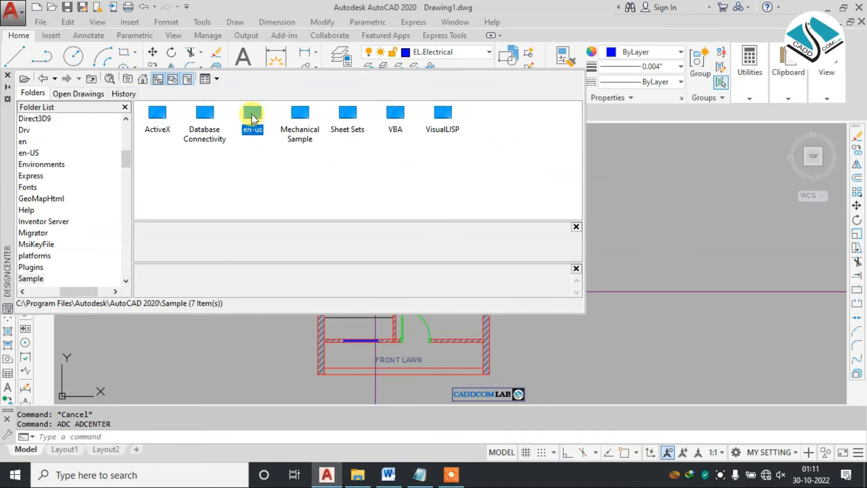
pyautogui.doubleClick(253, 118)
pyautogui.doubleClick(156, 112)
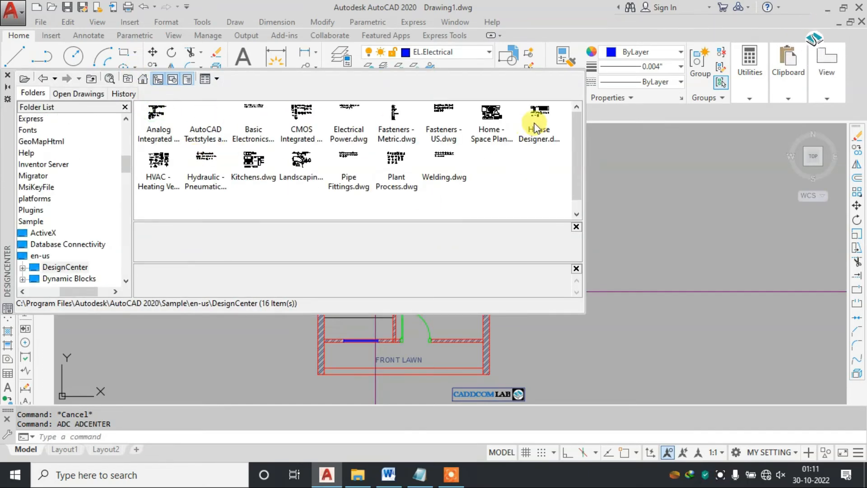
pyautogui.doubleClick(483, 115)
pyautogui.doubleClick(158, 118)
# Step: Insert the Bed - Queen and Dining Set - 36 x 72 in. blocks beside the floor plan, and close DesignCenter
pyautogui.moveTo(158, 114); pyautogui.dragTo(664, 166)
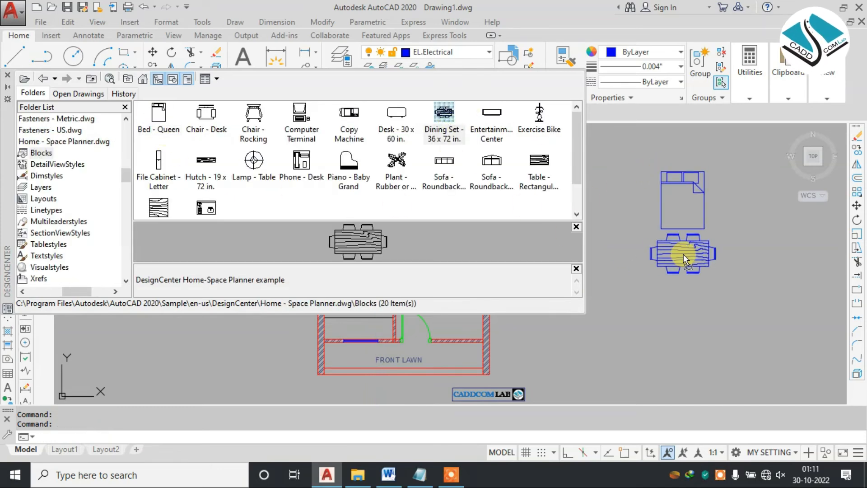
pyautogui.moveTo(684, 254); pyautogui.dragTo(684, 253)
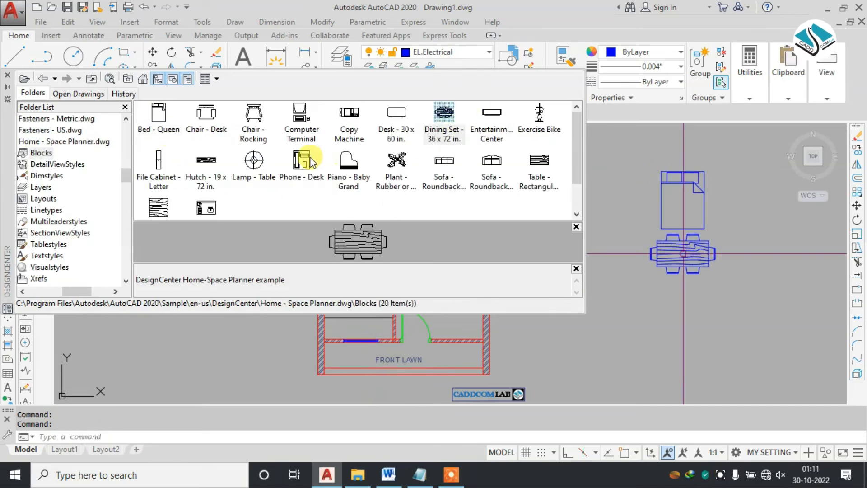
pyautogui.click(7, 76)
pyautogui.moveTo(615, 237); pyautogui.dragTo(595, 246, button='middle')
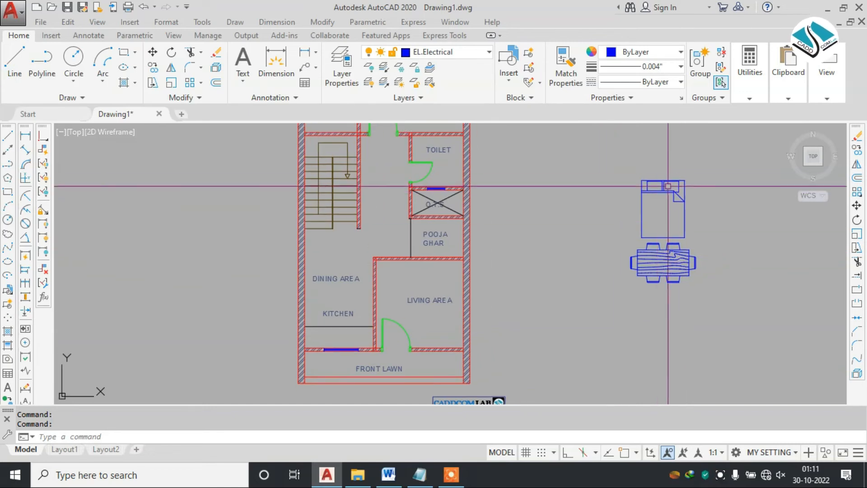
# Step: Rotate the dining set by 90 degrees with Ortho on so the table stands vertically
pyautogui.click(720, 262)
pyautogui.click(644, 293)
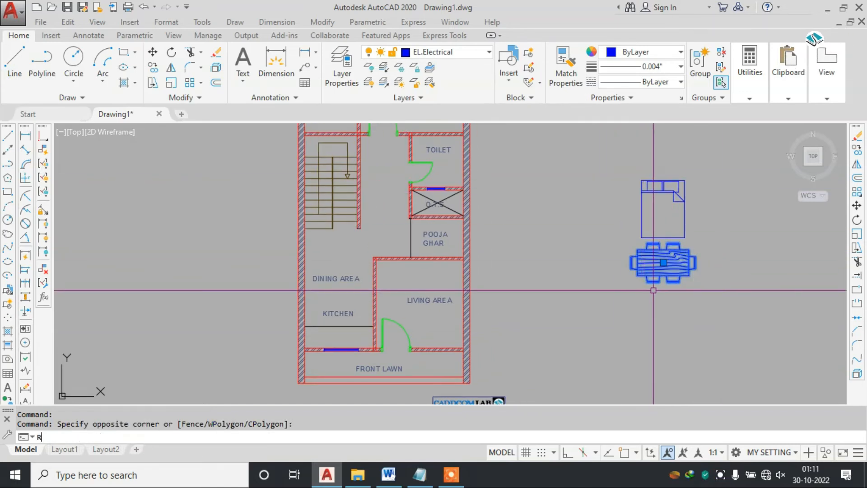
pyautogui.write('R')
pyautogui.press('Return')
pyautogui.click(668, 280)
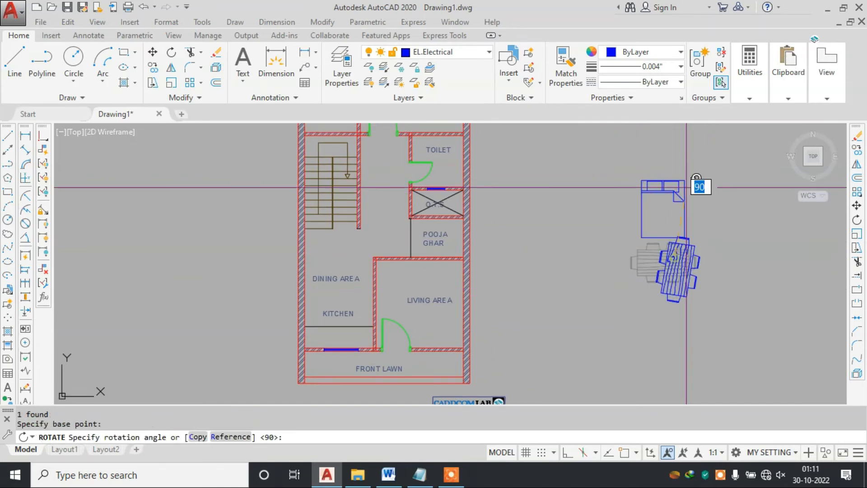
pyautogui.click(568, 452)
pyautogui.click(638, 155)
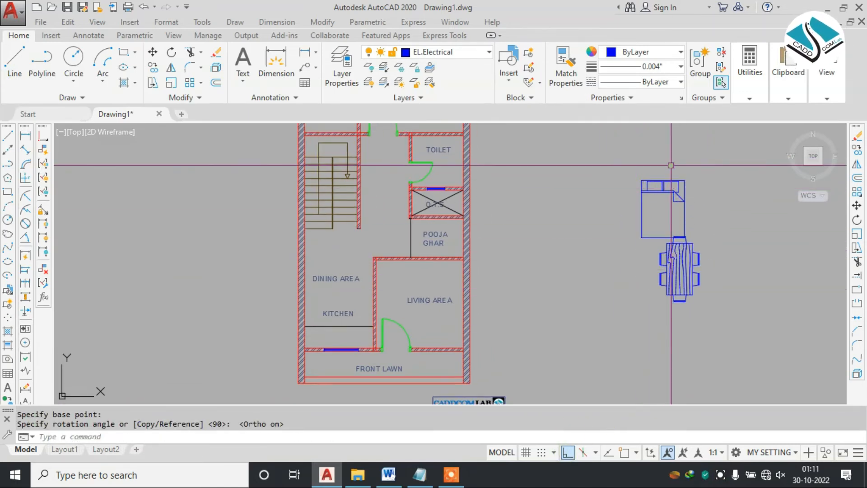
# Step: Move the dining set with Ortho off into the dining area, above the kitchen label
pyautogui.write('M')
pyautogui.press('Return')
pyautogui.click(689, 275)
pyautogui.click(576, 453)
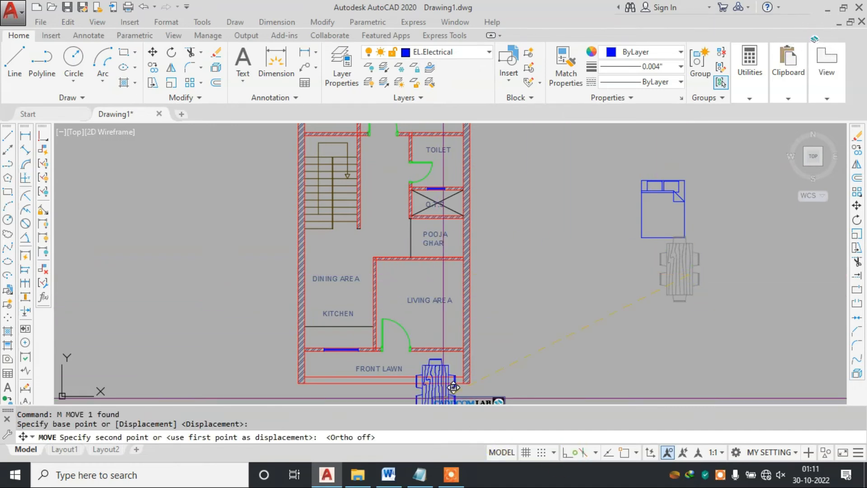
pyautogui.scroll(4, 358, 296)
pyautogui.click(332, 247)
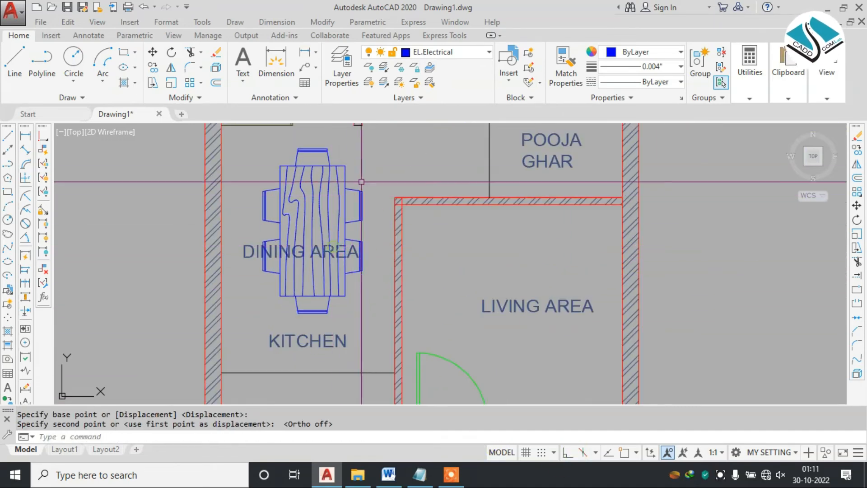
# Step: Scale the dining set block down from a base point near the upper part of the table
pyautogui.press('Escape')
pyautogui.click(363, 167)
pyautogui.click(337, 187)
pyautogui.write('SC')
pyautogui.press('Return')
pyautogui.click(337, 188)
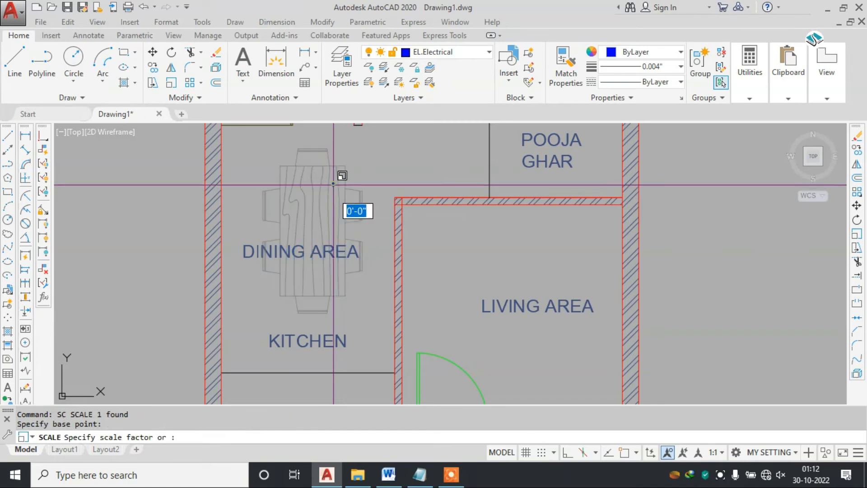
pyautogui.click(322, 240)
# Step: Move the reduced dining set down and slightly left, between the upper dining area and the kitchen label
pyautogui.click(369, 163)
pyautogui.click(306, 214)
pyautogui.write('M')
pyautogui.press('Return')
pyautogui.click(323, 191)
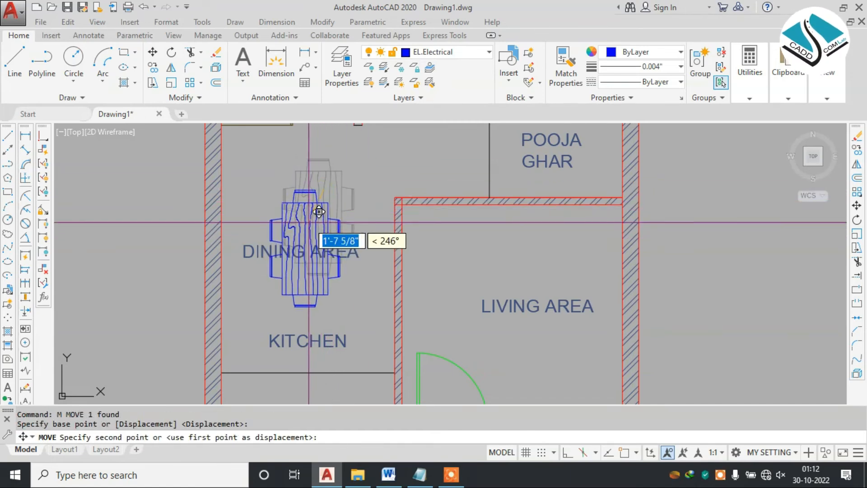
pyautogui.click(318, 212)
# Step: Move the DINING AREA label off the table to just above the dining set
pyautogui.write('M')
pyautogui.press('Return')
pyautogui.click(355, 257)
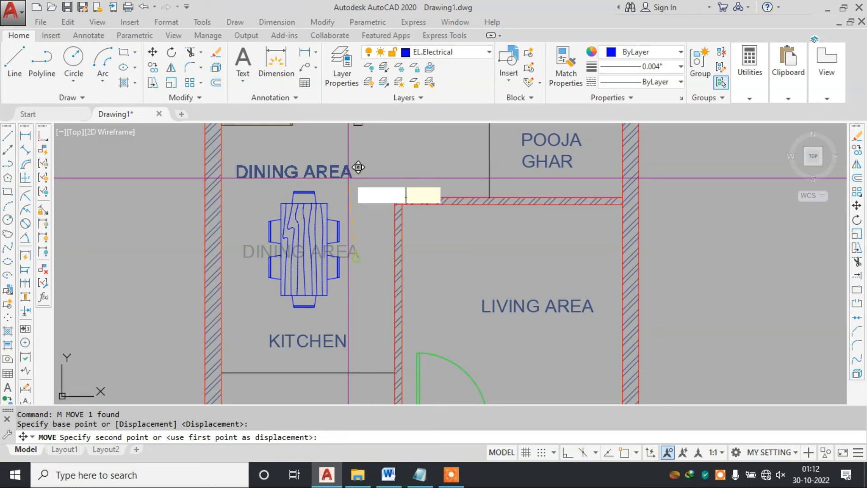
pyautogui.click(359, 184)
pyautogui.press('Escape')
# Step: Put the dining set block on the FIXTURE layer and clear the selection
pyautogui.click(322, 224)
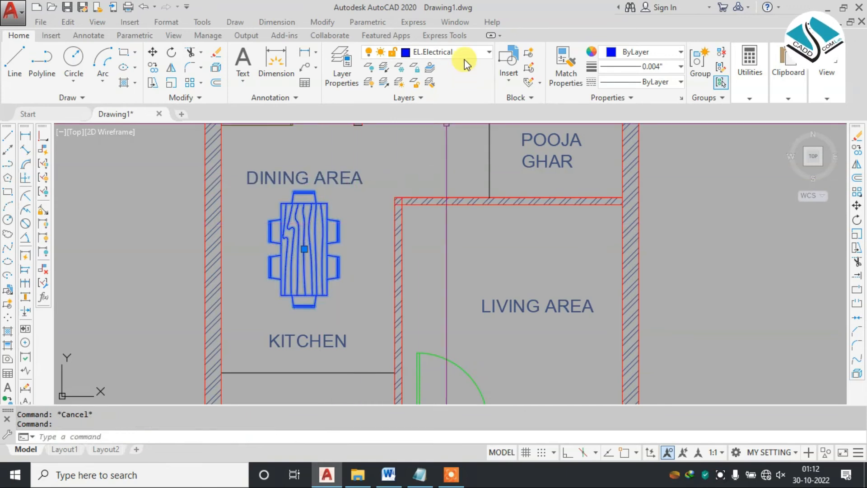
pyautogui.click(464, 53)
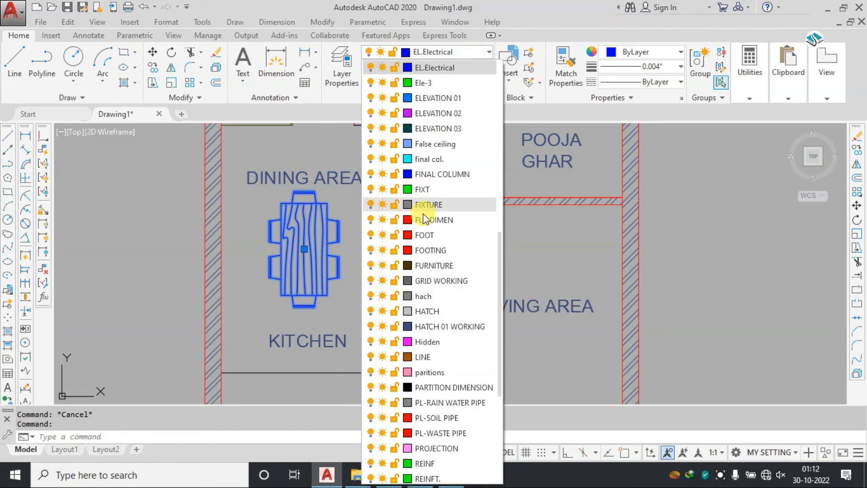
pyautogui.click(439, 205)
pyautogui.press('Escape')
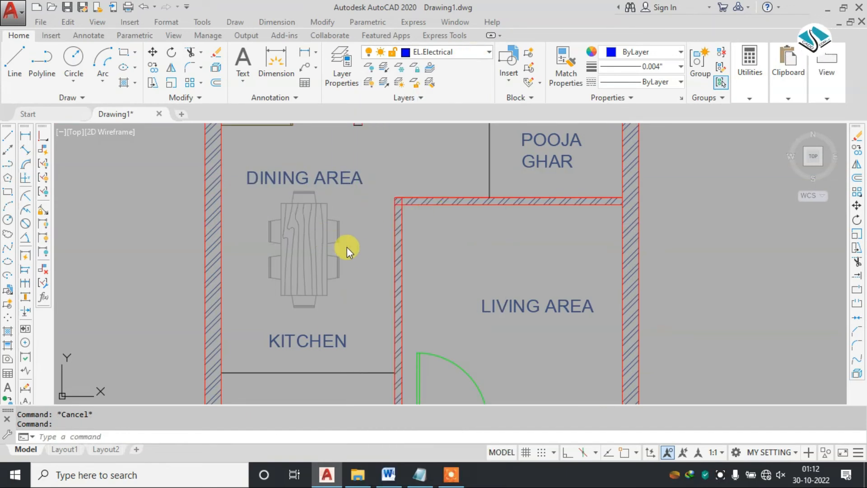
# Step: Reopen DesignCenter and go to the blocks of Kitchens.dwg in the DesignCenter sample folder
pyautogui.scroll(-4, 347, 248)
pyautogui.press('Escape')
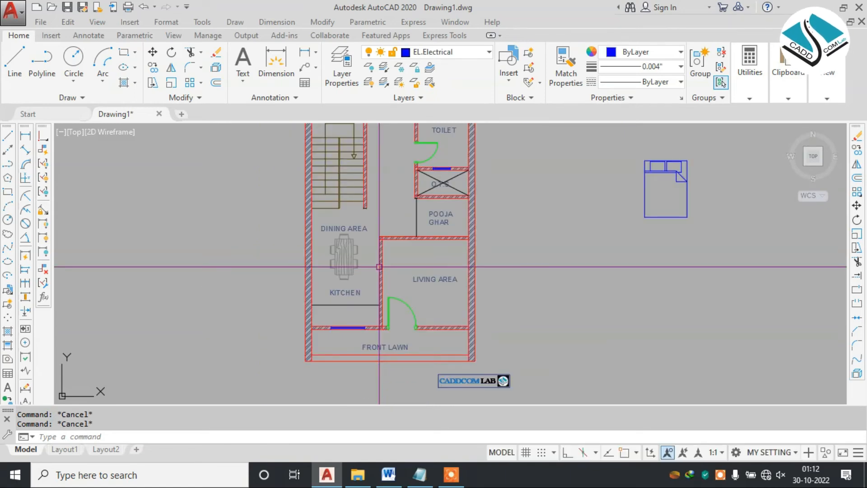
pyautogui.write('ADC')
pyautogui.press('Return')
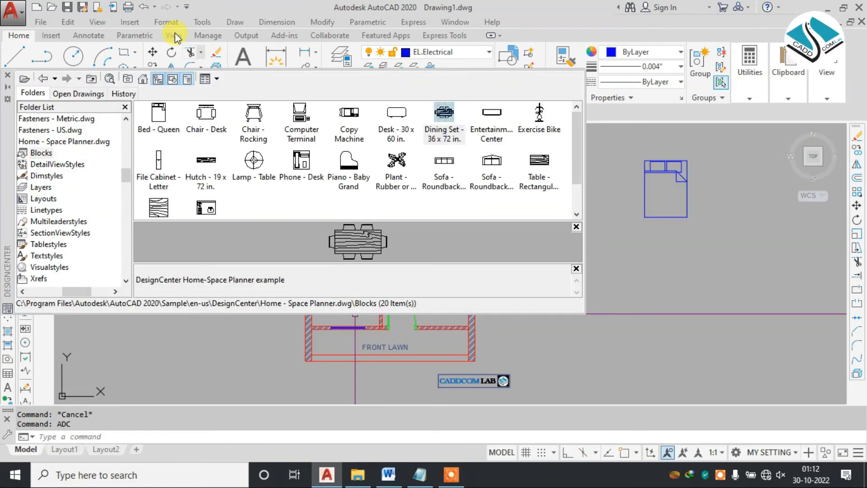
pyautogui.click(93, 79)
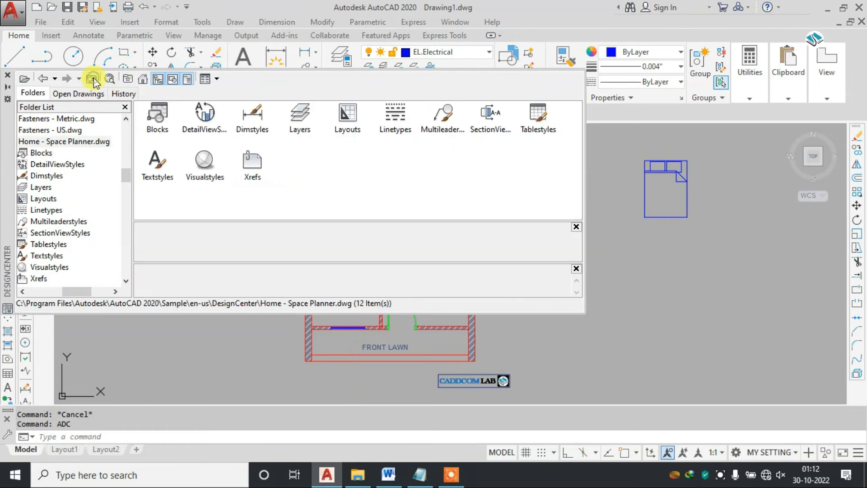
pyautogui.click(92, 78)
pyautogui.doubleClick(254, 158)
pyautogui.doubleClick(158, 114)
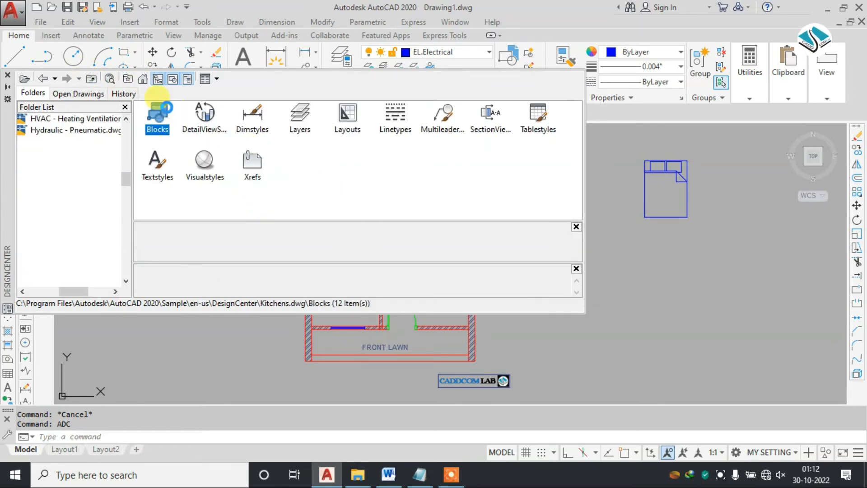
# Step: Insert the Range-Oven - 30 in top block beside the plan, try to insert Sink-double - 36 in top, and close DesignCenter
pyautogui.moveTo(352, 168); pyautogui.dragTo(660, 250)
pyautogui.moveTo(538, 173); pyautogui.dragTo(724, 221)
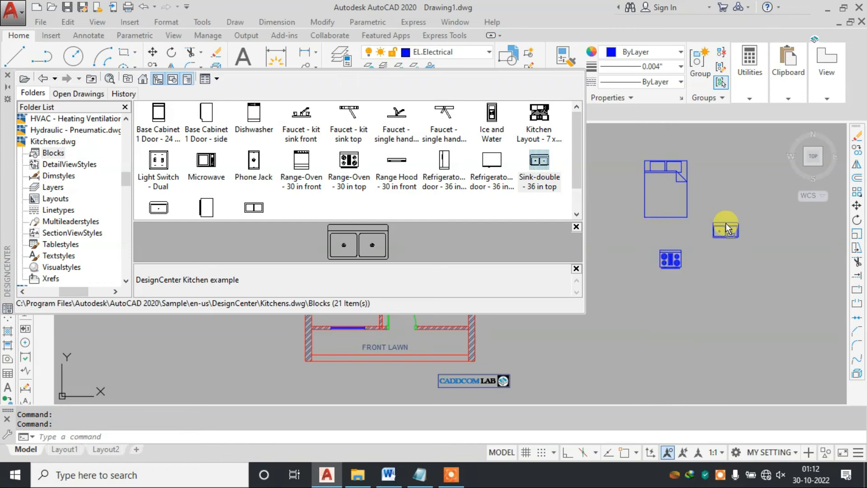
pyautogui.click(6, 75)
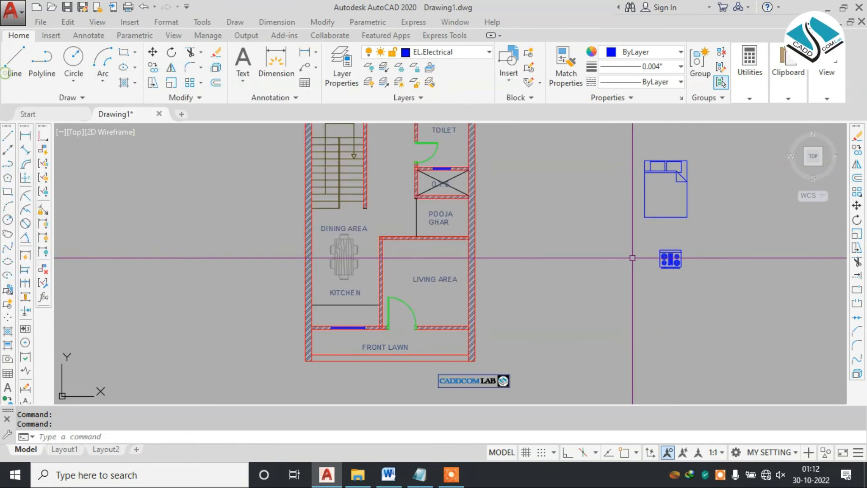
# Step: Rotate the range-oven block by 180 degrees with Ortho on
pyautogui.scroll(3, 653, 274)
pyautogui.click(666, 291)
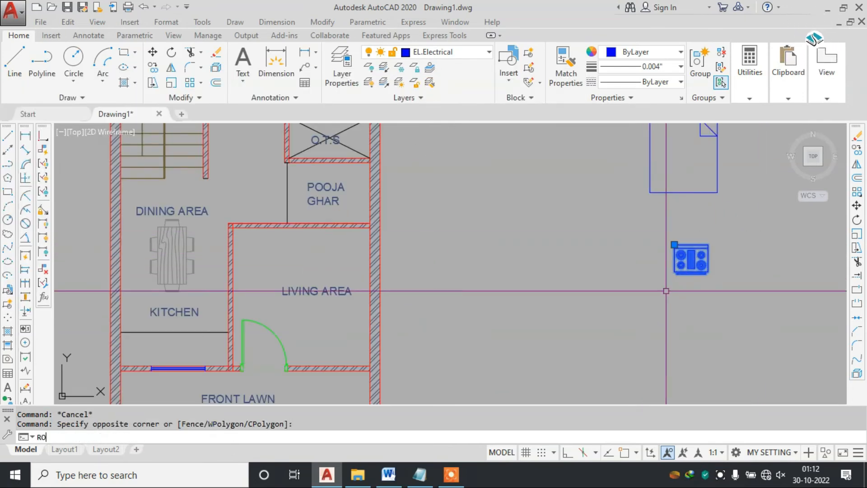
pyautogui.write('RO')
pyautogui.press('Return')
pyautogui.click(696, 286)
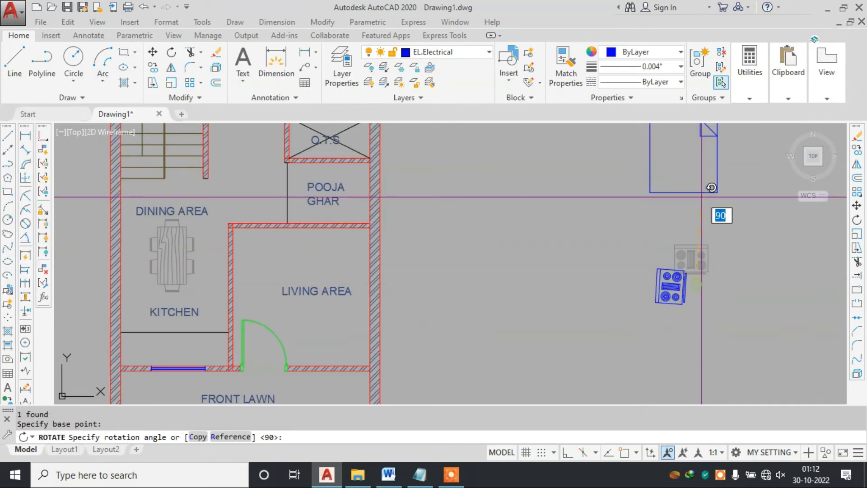
pyautogui.click(573, 450)
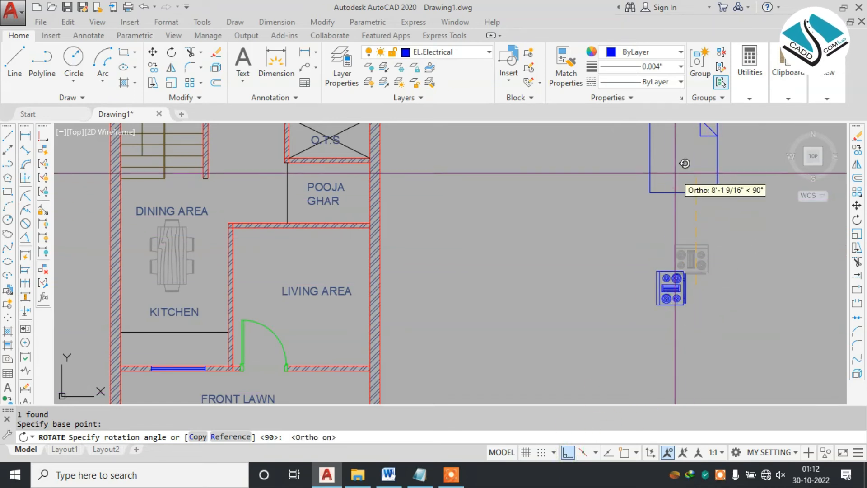
pyautogui.click(580, 194)
# Step: Move the range-oven with Ortho off onto the kitchen counter, against the wall with the window
pyautogui.click(744, 294)
pyautogui.click(683, 331)
pyautogui.write('M')
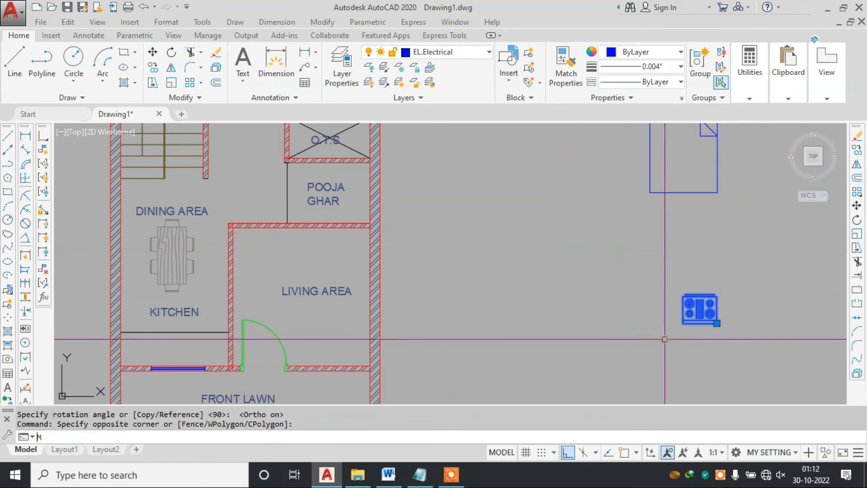
pyautogui.press('Return')
pyautogui.click(665, 338)
pyautogui.click(568, 451)
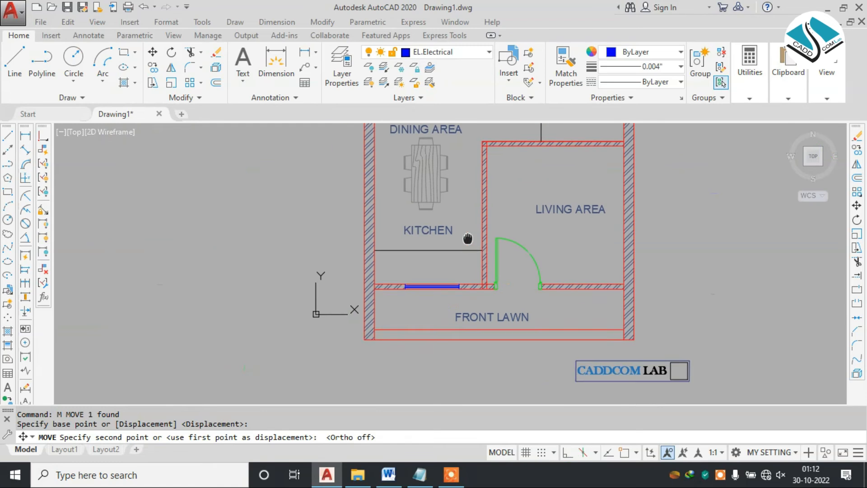
pyautogui.scroll(5, 470, 238)
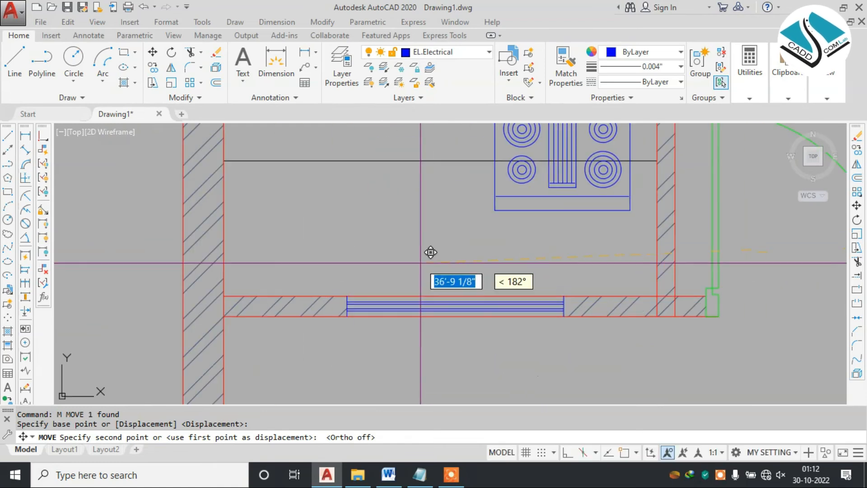
pyautogui.click(325, 338)
pyautogui.scroll(-2, 419, 263)
pyautogui.scroll(-2, 379, 356)
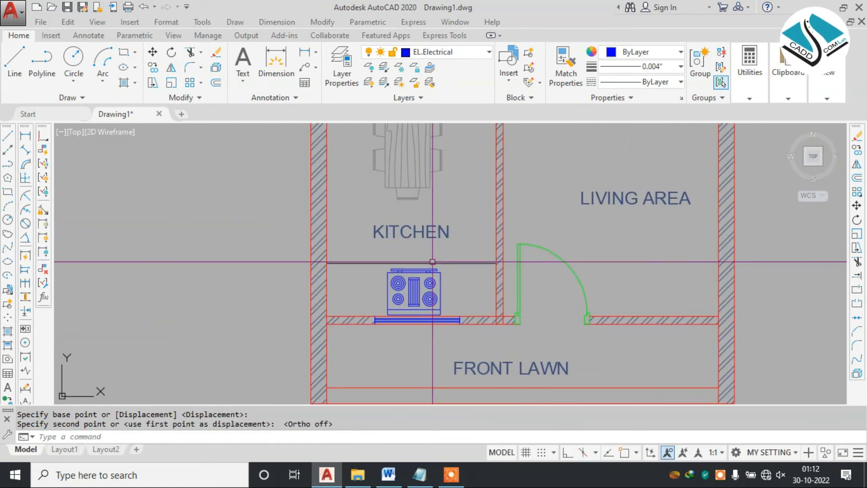
# Step: Match the range-oven's properties to those of the dining set
pyautogui.write('ma')
pyautogui.press('Return')
pyautogui.click(411, 187)
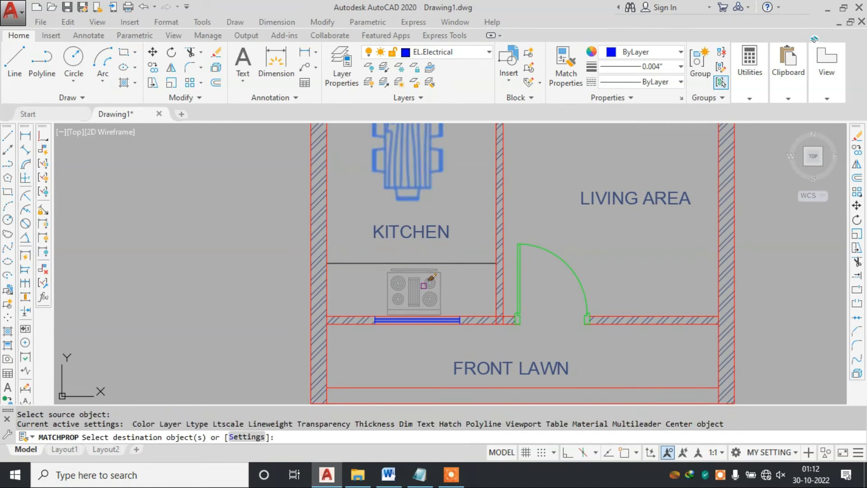
pyautogui.press('Escape')
pyautogui.scroll(-4, 406, 294)
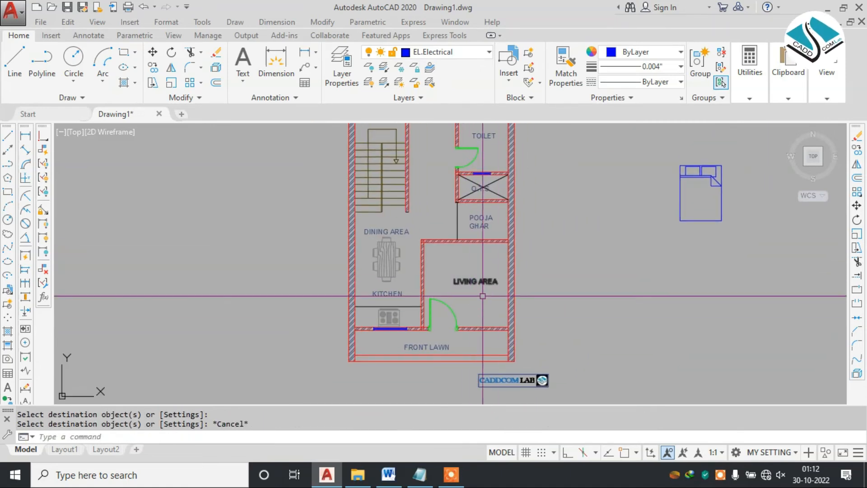
# Step: Switch to Word to examine the living room furniture in the reference house plan, and return to AutoCAD
pyautogui.click(389, 474)
pyautogui.scroll(-3, 454, 336)
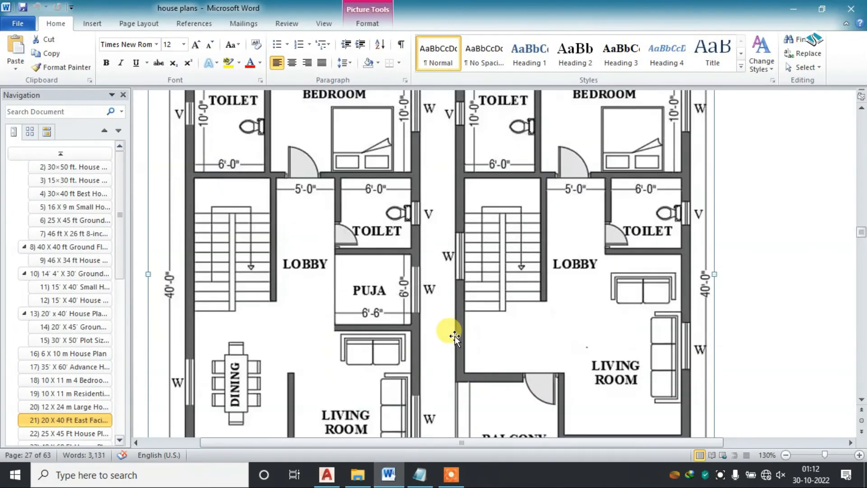
pyautogui.scroll(-2, 454, 336)
pyautogui.click(793, 9)
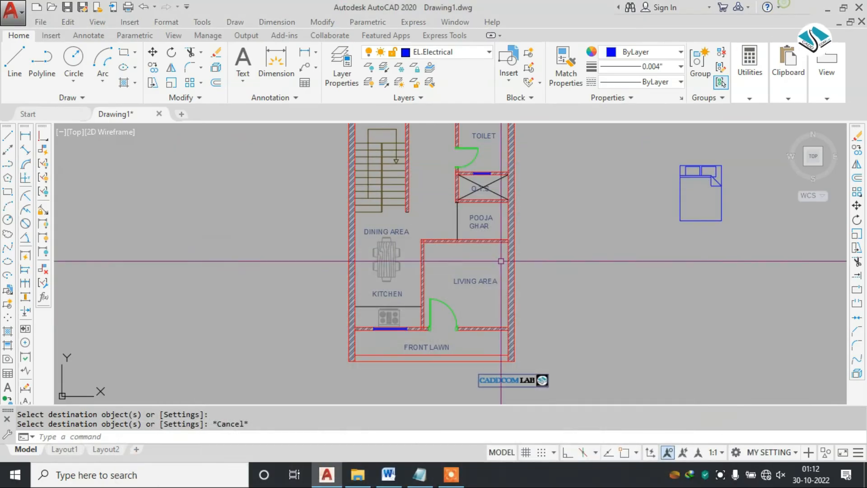
# Step: Reopen DesignCenter and return to the blocks of Home - Space Planner.dwg in the DesignCenter sample folder
pyautogui.scroll(4, 537, 271)
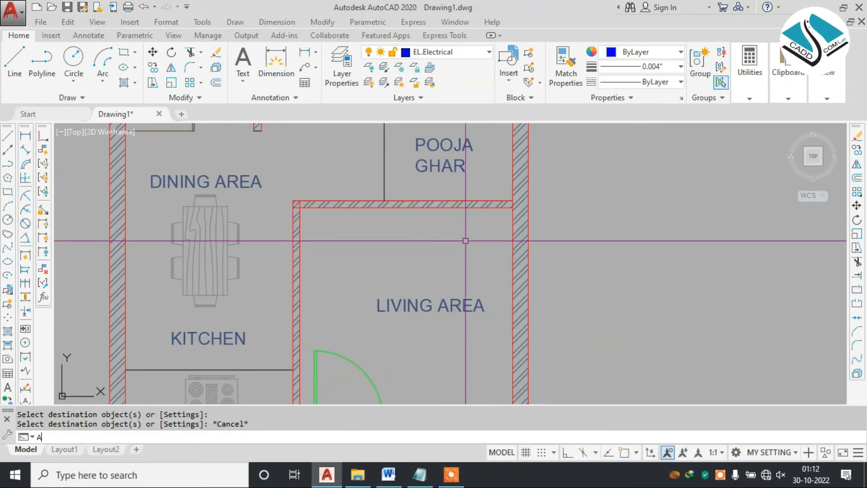
pyautogui.write('DC')
pyautogui.press('Return')
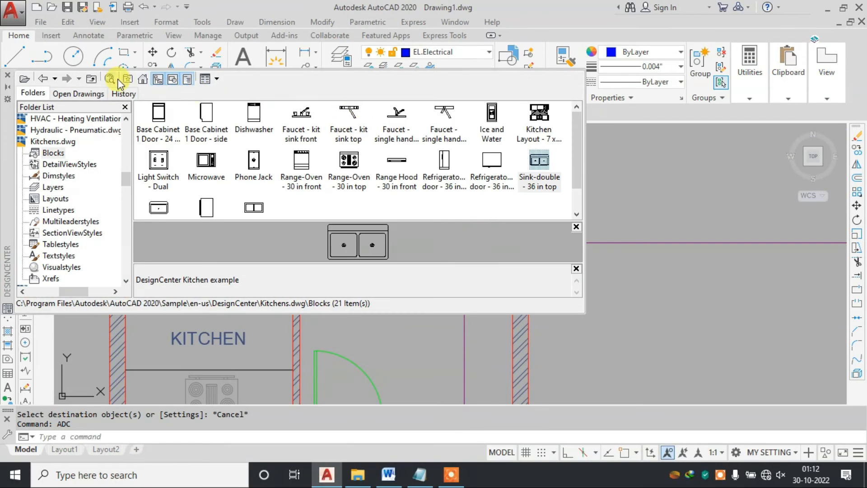
pyautogui.click(91, 78)
pyautogui.click(91, 79)
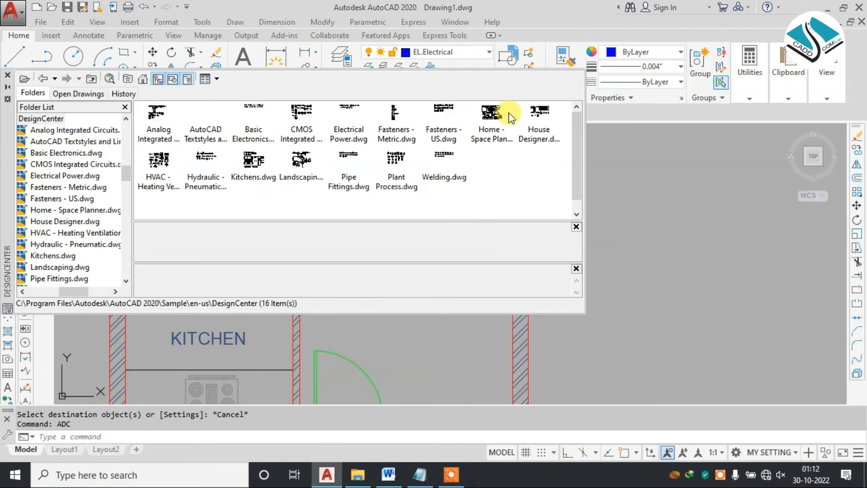
pyautogui.doubleClick(538, 115)
pyautogui.click(92, 79)
pyautogui.doubleClick(485, 118)
pyautogui.doubleClick(159, 116)
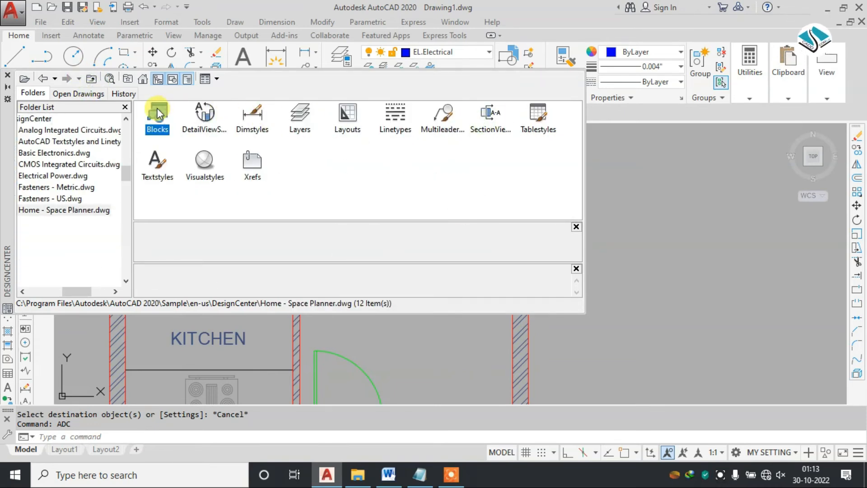
# Step: Insert the Sofa - Roundback Loveseat 5 ft. and the three-seat roundback sofa blocks beside the plan, and close DesignCenter
pyautogui.moveTo(490, 173); pyautogui.dragTo(706, 202)
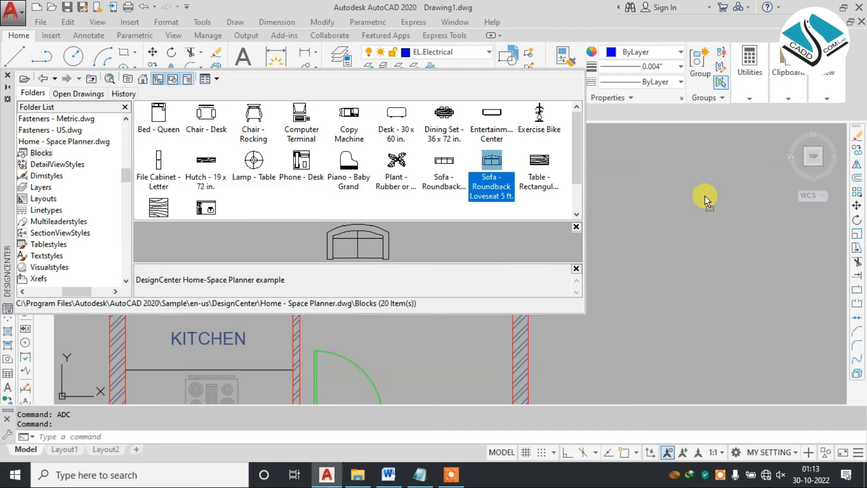
pyautogui.moveTo(445, 160)
pyautogui.mouseDown()
pyautogui.moveTo(687, 300)
pyautogui.moveTo(694, 294)
pyautogui.mouseUp()
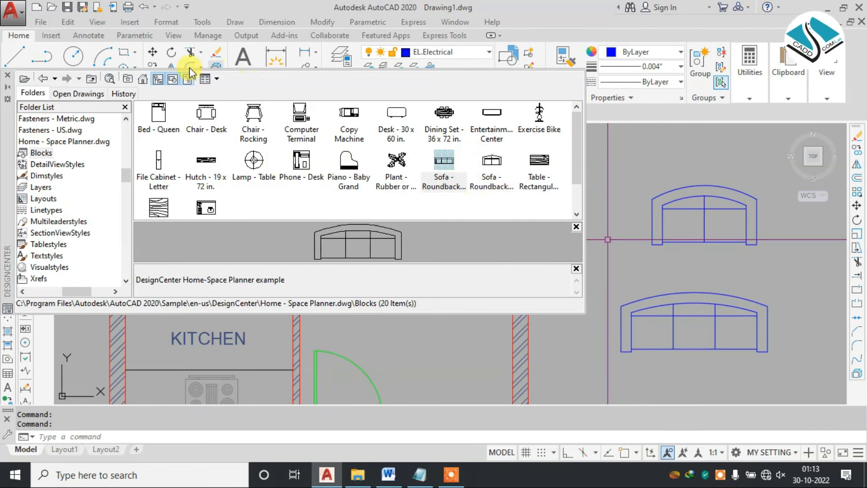
pyautogui.click(8, 76)
# Step: Move the two-seat loveseat into the living area, between the pooja ghar wall and the LIVING AREA label
pyautogui.moveTo(506, 210); pyautogui.dragTo(447, 218, button='middle')
pyautogui.click(646, 190)
pyautogui.click(596, 246)
pyautogui.write('m')
pyautogui.press('Return')
pyautogui.click(676, 221)
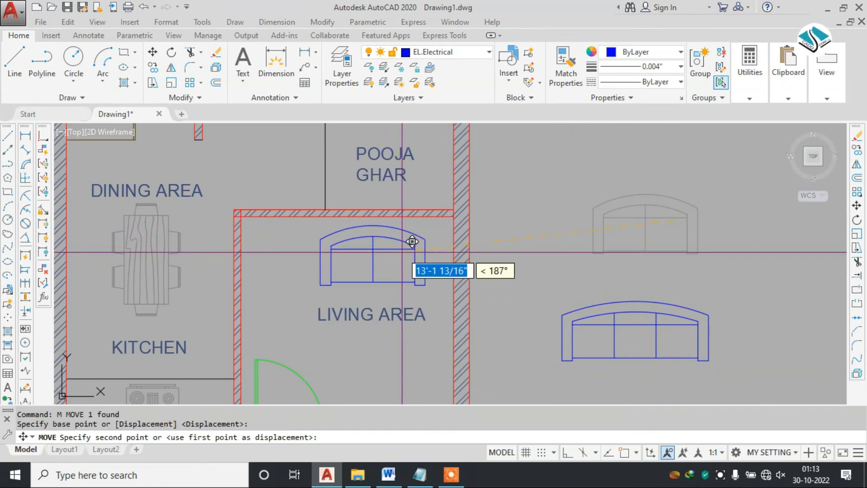
pyautogui.click(405, 248)
# Step: Rotate the three-seat sofa by 270 degrees with Ortho on so its back faces right
pyautogui.click(641, 313)
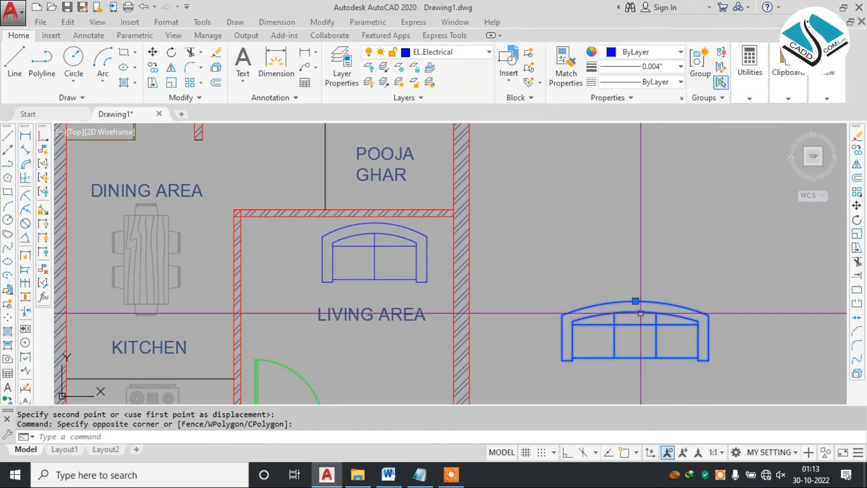
pyautogui.write('RO')
pyautogui.press('Return')
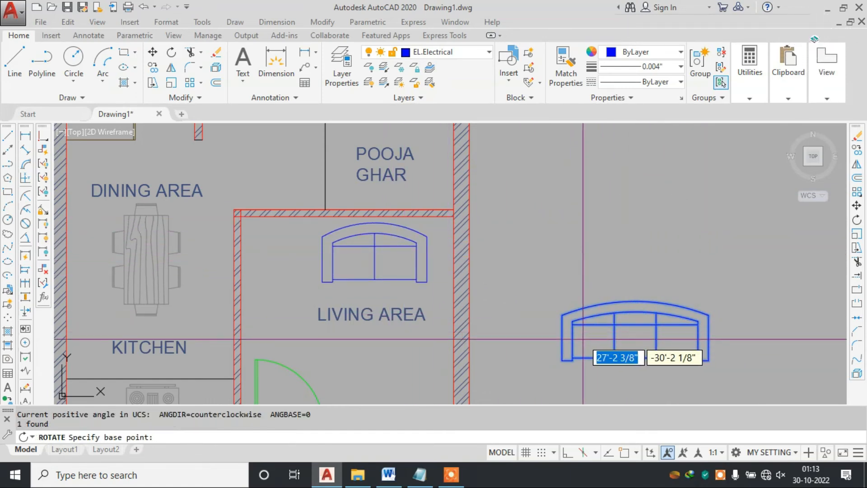
pyautogui.click(564, 338)
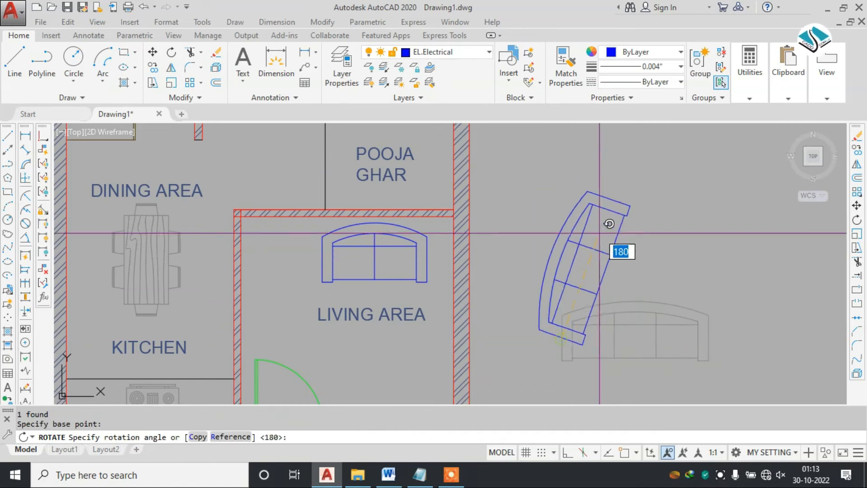
pyautogui.click(570, 453)
pyautogui.moveTo(579, 388); pyautogui.dragTo(603, 231, button='middle')
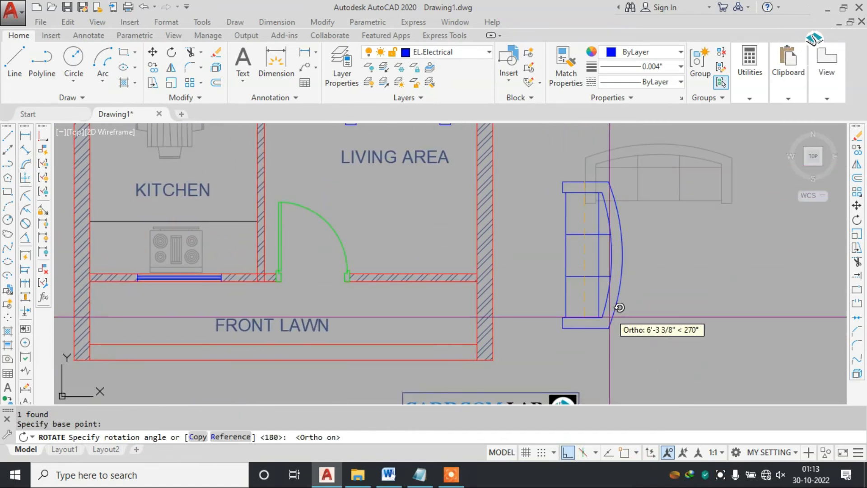
pyautogui.click(619, 307)
pyautogui.click(668, 197)
pyautogui.click(595, 287)
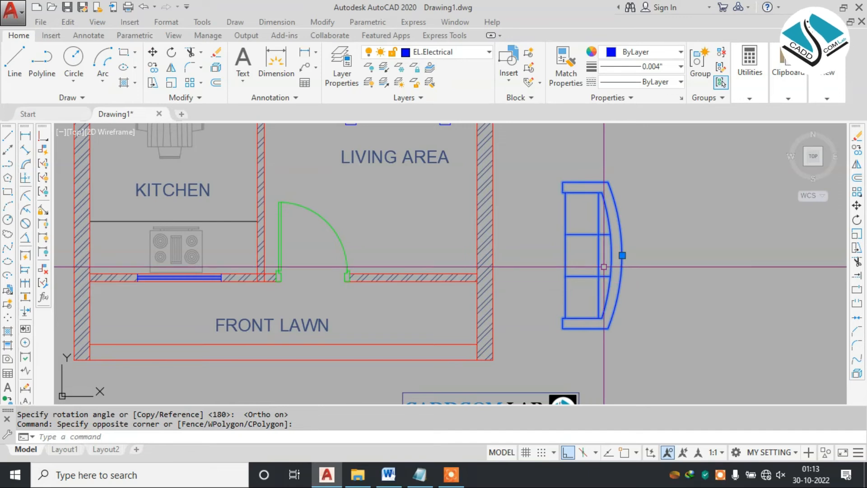
pyautogui.write('m')
pyautogui.press('Return')
pyautogui.click(623, 255)
pyautogui.moveTo(457, 208); pyautogui.dragTo(534, 301, button='middle')
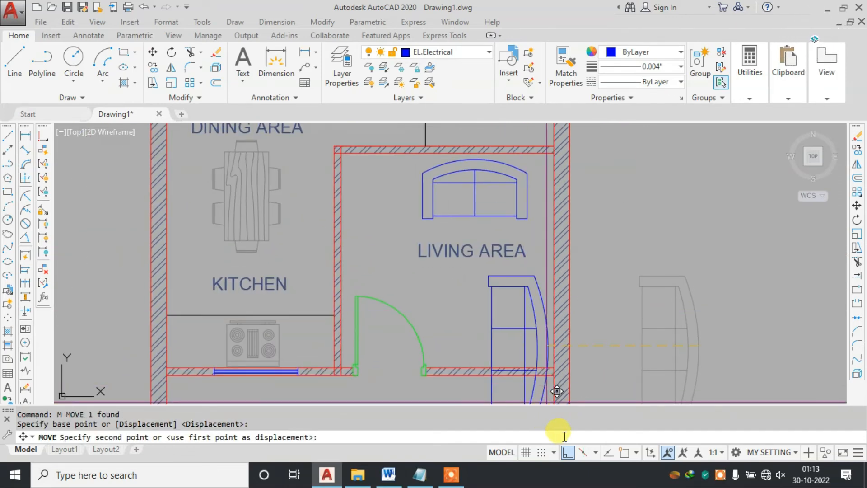
pyautogui.click(568, 453)
pyautogui.moveTo(532, 268); pyautogui.dragTo(536, 224, button='middle')
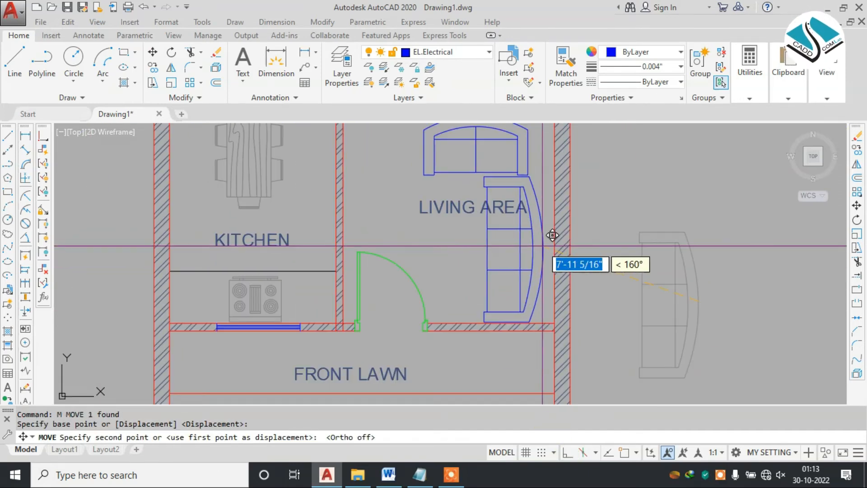
pyautogui.press('Escape')
# Step: Scale down the three-seat sofa beside the plan, using a base point within the sofa
pyautogui.click(721, 190)
pyautogui.click(667, 239)
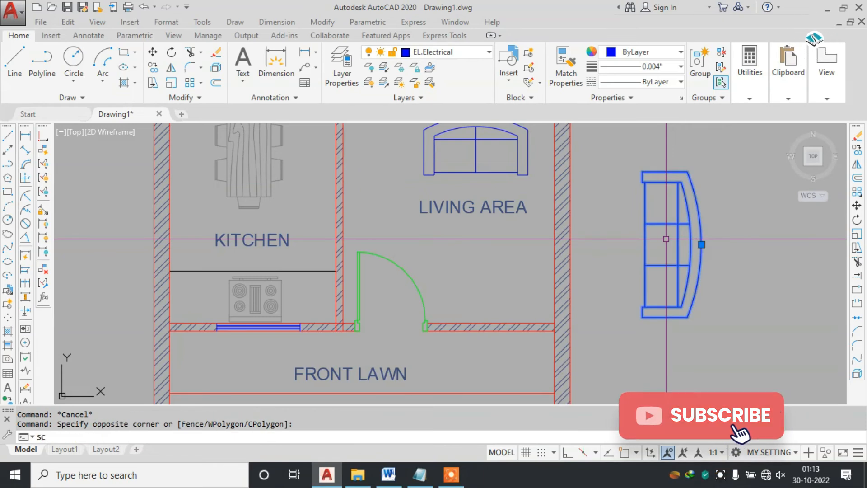
pyautogui.write('sc')
pyautogui.press('Return')
pyautogui.click(664, 243)
pyautogui.click(642, 297)
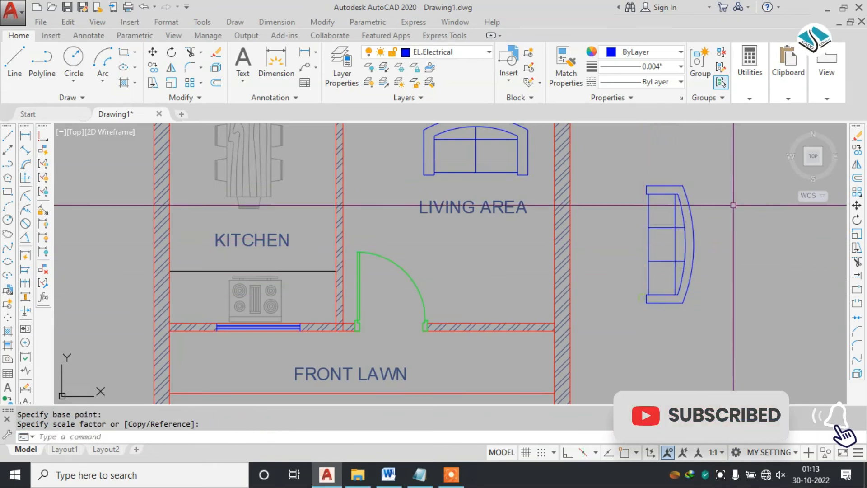
# Step: Move the reduced three-seat sofa into the living area so its back sits along the right outer wall
pyautogui.click(733, 205)
pyautogui.click(671, 253)
pyautogui.write('m')
pyautogui.press('Return')
pyautogui.click(700, 224)
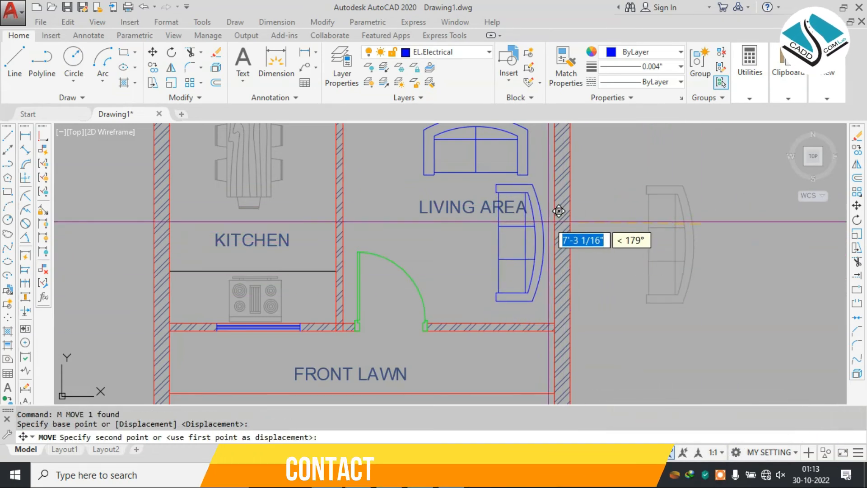
pyautogui.click(554, 211)
# Step: Scale down the two-seat loveseat in the living area slightly about a point near its centre
pyautogui.moveTo(505, 144); pyautogui.dragTo(497, 178, button='middle')
pyautogui.click(498, 168)
pyautogui.write('c')
pyautogui.press('Return')
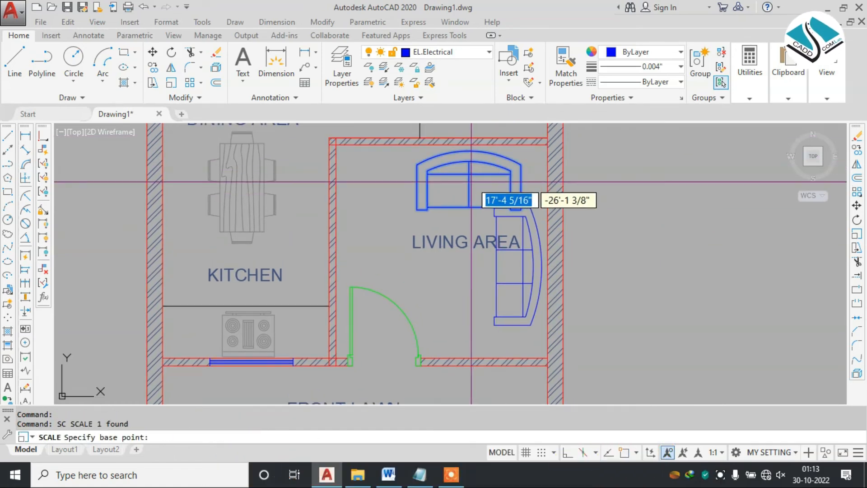
pyautogui.click(470, 180)
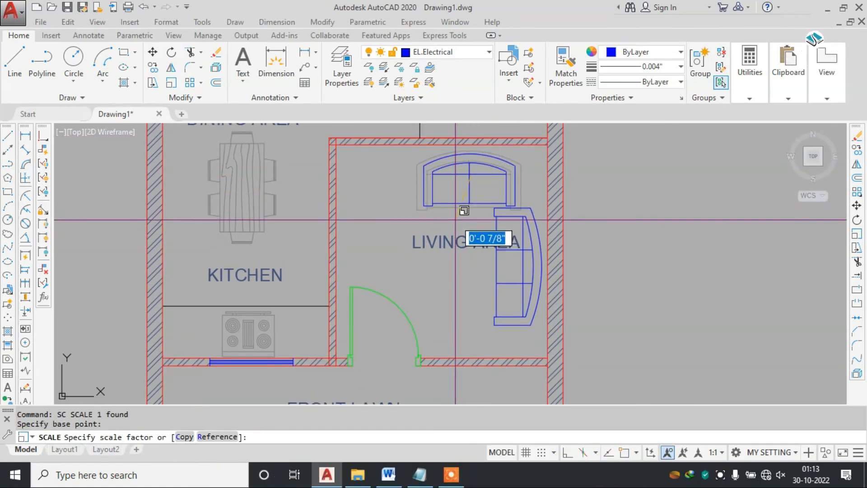
pyautogui.click(467, 211)
# Step: Move the two-seat loveseat left along the pooja ghar wall, clear of the three-seat sofa
pyautogui.write('m')
pyautogui.press('Return')
pyautogui.click(422, 181)
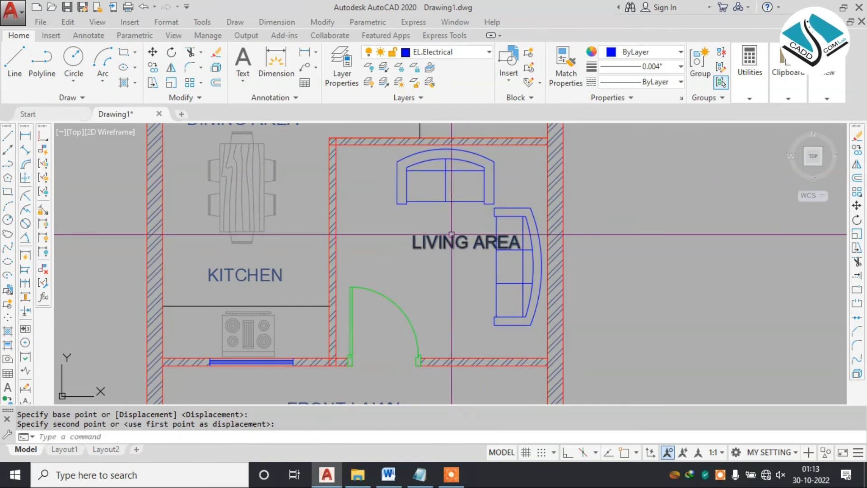
pyautogui.click(399, 178)
# Step: Move the LIVING AREA label left and slightly down into the open floor beside the three-seat sofa
pyautogui.click(457, 244)
pyautogui.write('m')
pyautogui.press('Return')
pyautogui.click(456, 244)
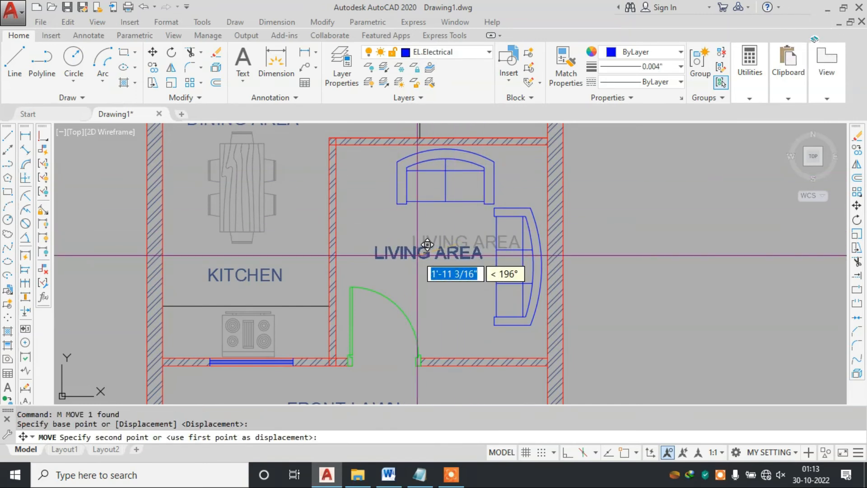
pyautogui.click(414, 256)
pyautogui.scroll(-2, 542, 226)
pyautogui.press('Escape')
# Step: Match the properties of the dining set onto both living area sofas
pyautogui.scroll(-4, 542, 220)
pyautogui.scroll(6, 500, 214)
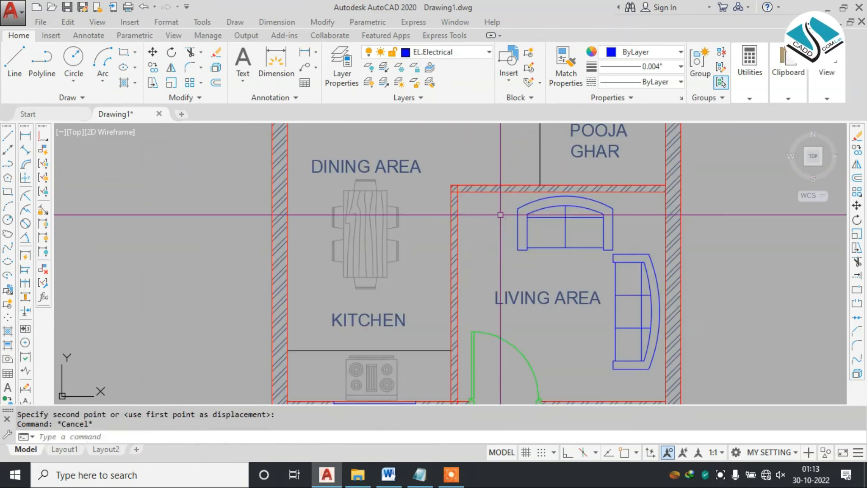
pyautogui.write('MA')
pyautogui.press('Return')
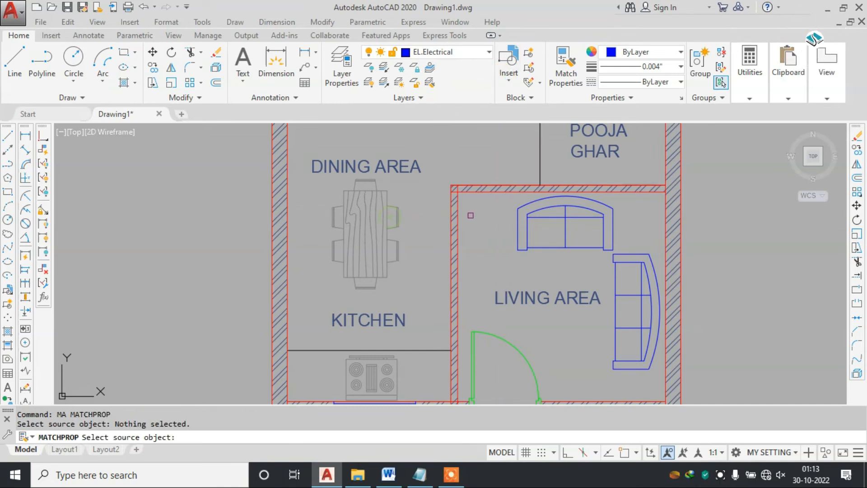
pyautogui.click(389, 217)
pyautogui.click(541, 213)
pyautogui.click(598, 239)
pyautogui.click(633, 240)
pyautogui.click(621, 273)
pyautogui.press('Escape')
# Step: Match the properties of the red wall line onto the diagonal cross lines of the O.T.S opening
pyautogui.scroll(-5, 622, 272)
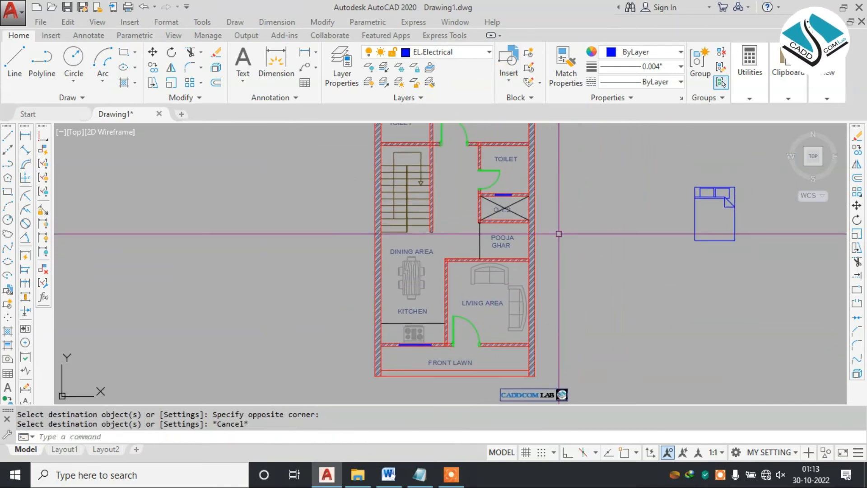
pyautogui.scroll(4, 550, 219)
pyautogui.press('Escape')
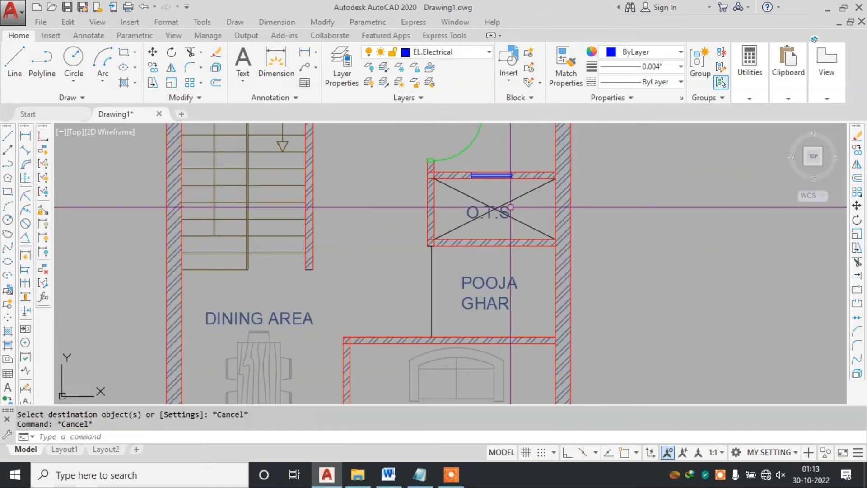
pyautogui.write('MA')
pyautogui.press('Return')
pyautogui.scroll(4, 512, 207)
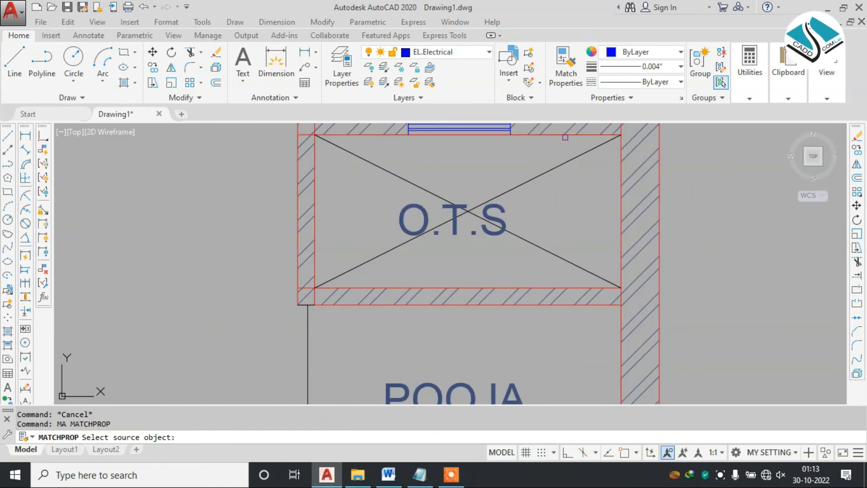
pyautogui.click(565, 137)
pyautogui.scroll(-8, 447, 248)
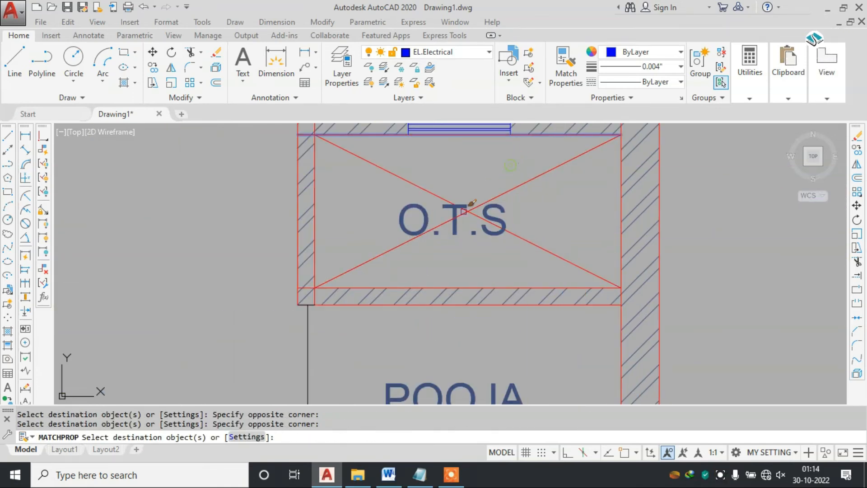
pyautogui.press('Escape')
pyautogui.press('Escape')
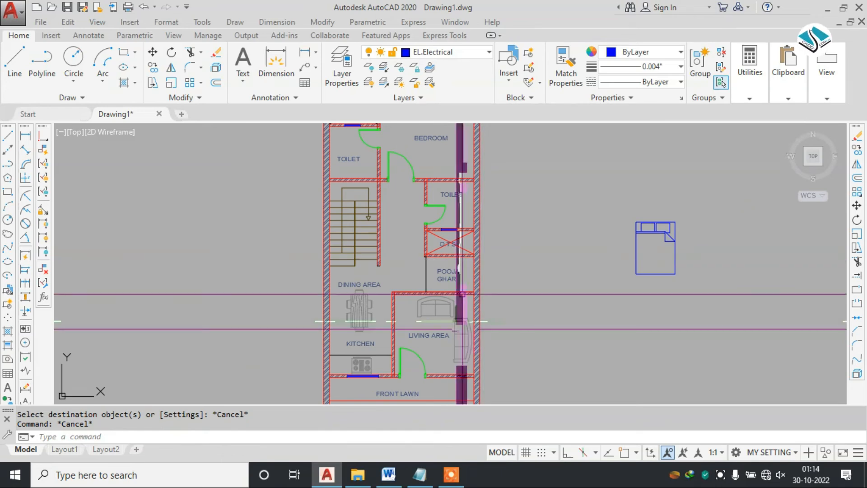
# Step: Switch to the house plans document in Word, examine the bed's placement in the bedroom, and return to the AutoCAD drawing
pyautogui.moveTo(449, 259); pyautogui.dragTo(468, 324, button='middle')
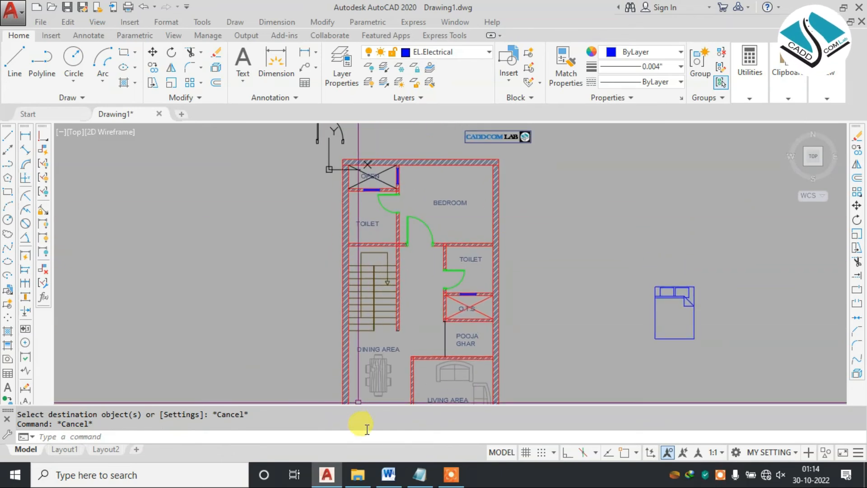
pyautogui.click(390, 475)
pyautogui.scroll(3, 414, 352)
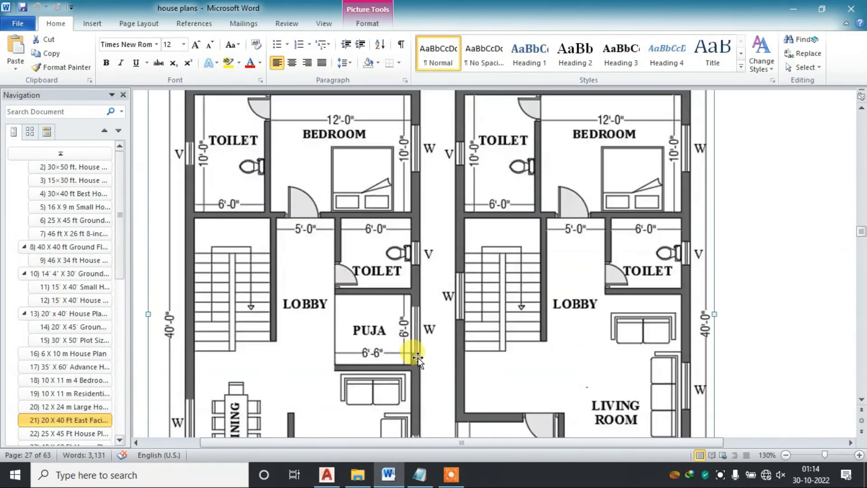
pyautogui.click(803, 13)
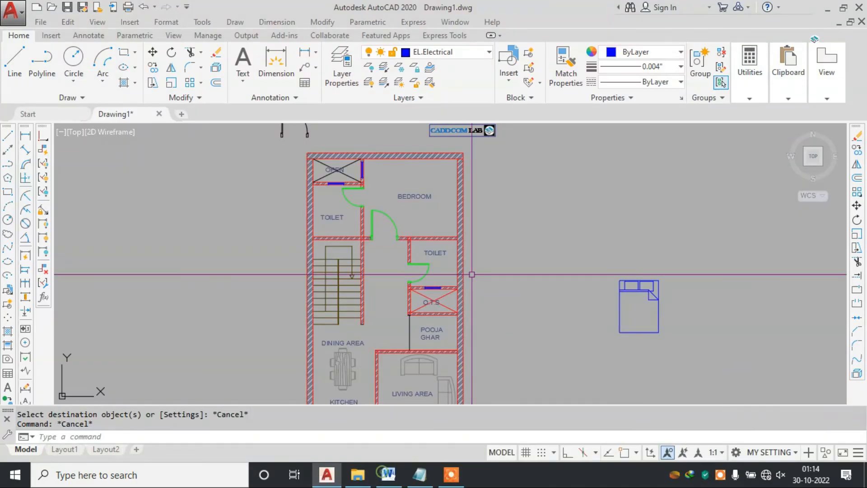
# Step: Rotate the bed block beside the plan by 90 degrees with Ortho on so its pillows face left
pyautogui.scroll(2, 450, 220)
pyautogui.moveTo(721, 297)
pyautogui.mouseDown(button='middle')
pyautogui.moveTo(637, 324)
pyautogui.moveTo(633, 310)
pyautogui.mouseUp(button='middle')
pyautogui.click(732, 293)
pyautogui.click(627, 371)
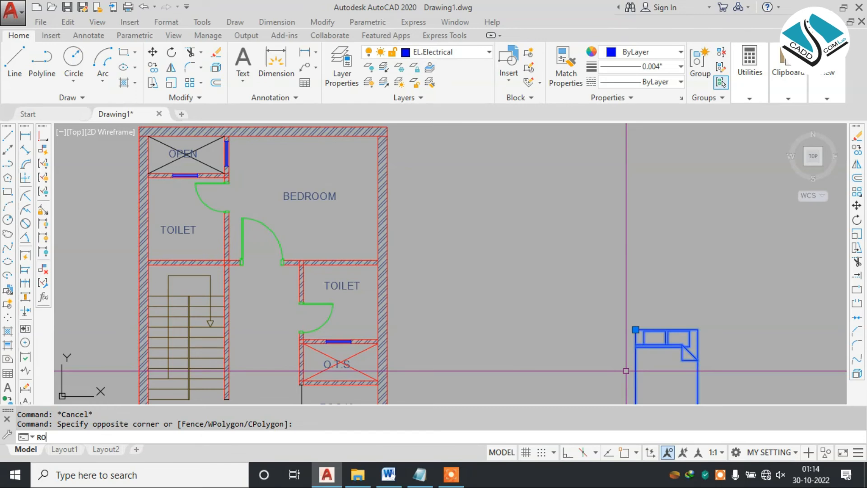
pyautogui.press('Return')
pyautogui.click(655, 333)
pyautogui.moveTo(641, 357); pyautogui.dragTo(620, 306, button='middle')
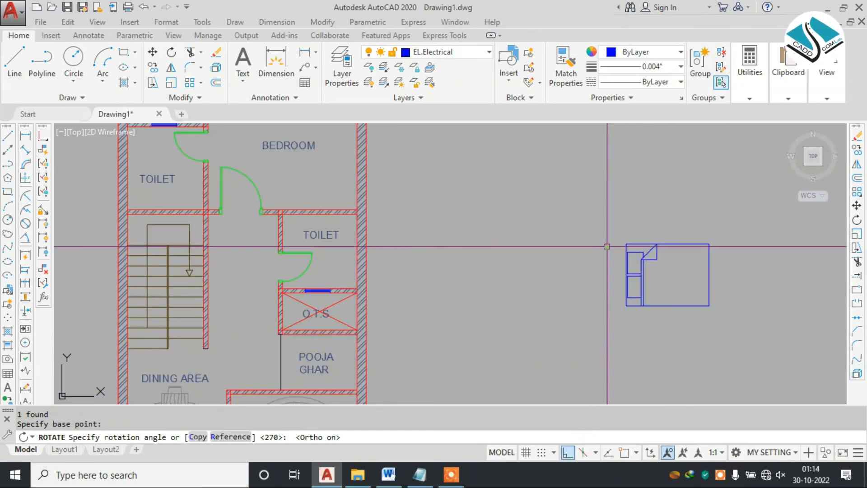
pyautogui.click(630, 243)
# Step: Rotate the bed a further quarter turn so its pillows lie at the lower end
pyautogui.click(657, 238)
pyautogui.click(611, 280)
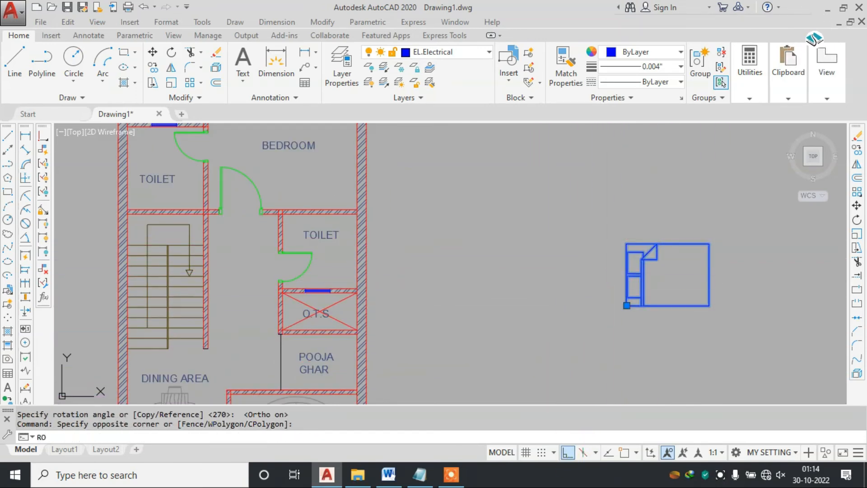
pyautogui.press('Return')
pyautogui.click(619, 262)
pyautogui.click(617, 233)
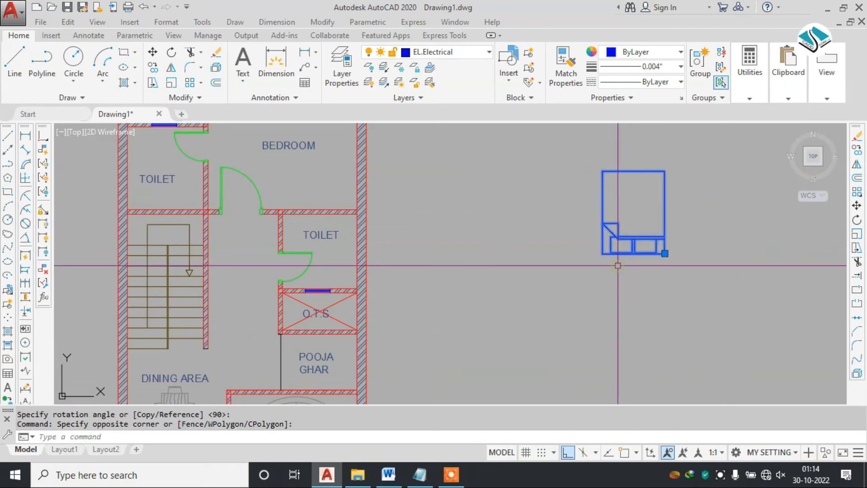
# Step: Move the bed into the bedroom with Ortho off, placing its pillow end against the bedroom's lower wall
pyautogui.press('Return')
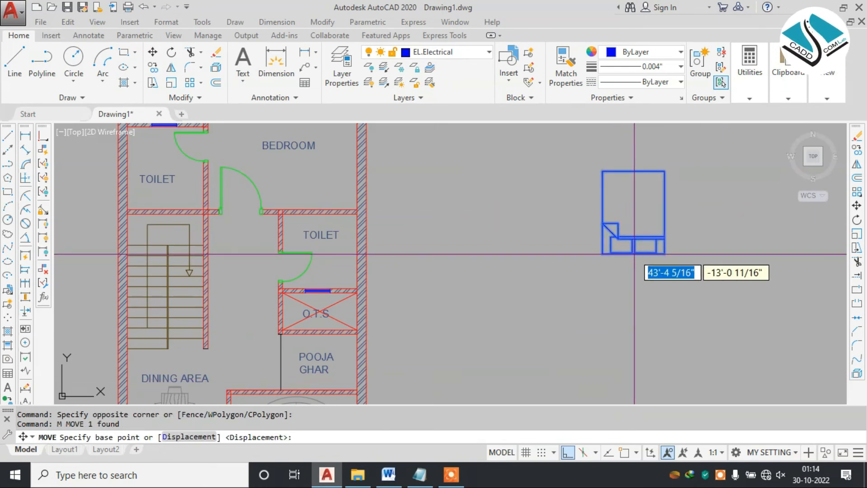
pyautogui.click(634, 253)
pyautogui.scroll(-2, 542, 226)
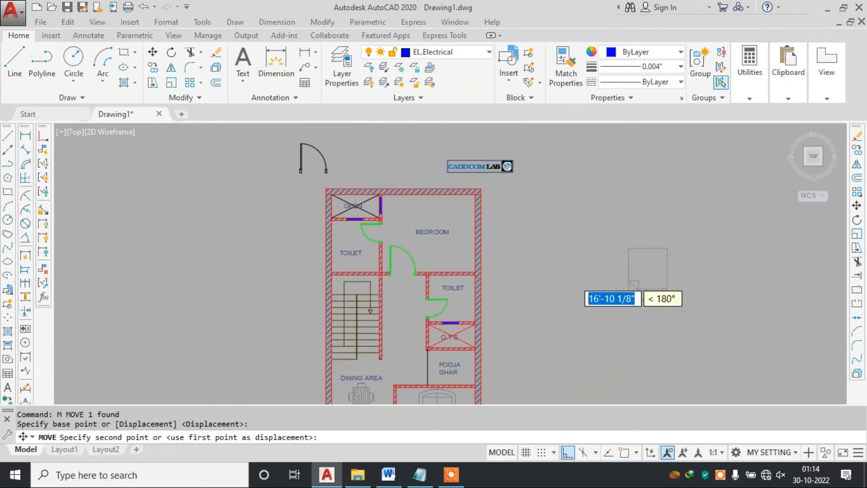
pyautogui.click(568, 452)
pyautogui.scroll(4, 457, 291)
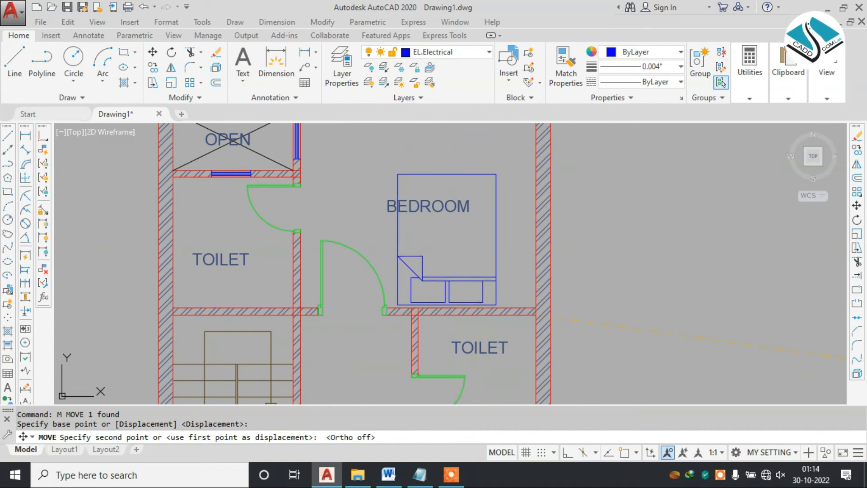
pyautogui.click(457, 279)
# Step: Match the properties of the dining set onto the bed in the bedroom
pyautogui.scroll(-2, 457, 280)
pyautogui.moveTo(422, 402)
pyautogui.mouseDown(button='middle')
pyautogui.moveTo(402, 330)
pyautogui.moveTo(402, 262)
pyautogui.mouseUp(button='middle')
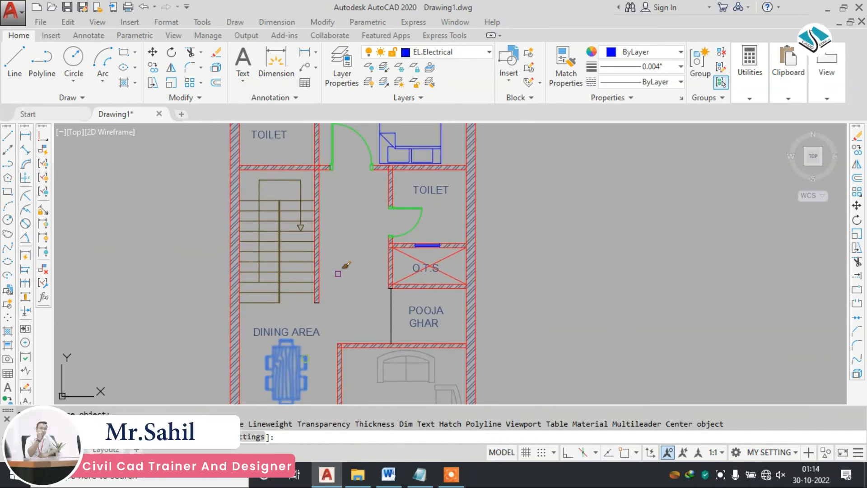
pyautogui.moveTo(346, 265); pyautogui.dragTo(376, 344, button='middle')
pyautogui.click(432, 157)
pyautogui.moveTo(430, 178); pyautogui.dragTo(436, 235, button='middle')
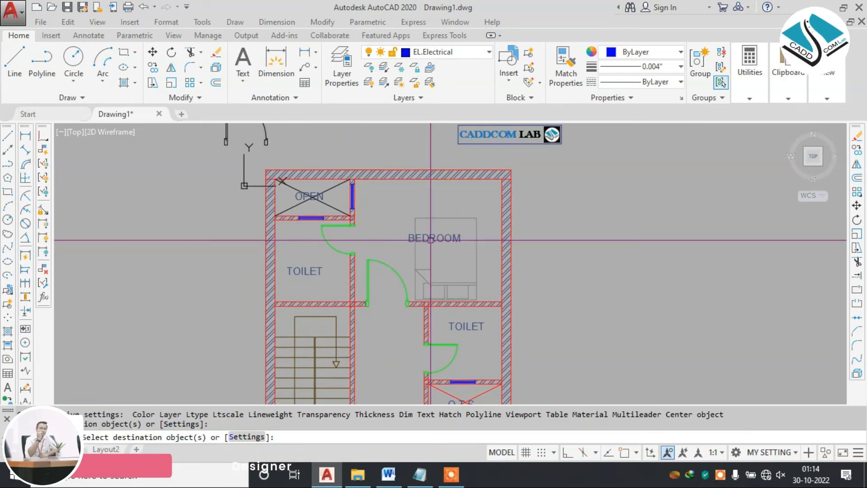
pyautogui.press('Escape')
# Step: Move the BEDROOM label up so it sits clear above the bed
pyautogui.write('M')
pyautogui.press('Return')
pyautogui.click(437, 235)
pyautogui.click(431, 206)
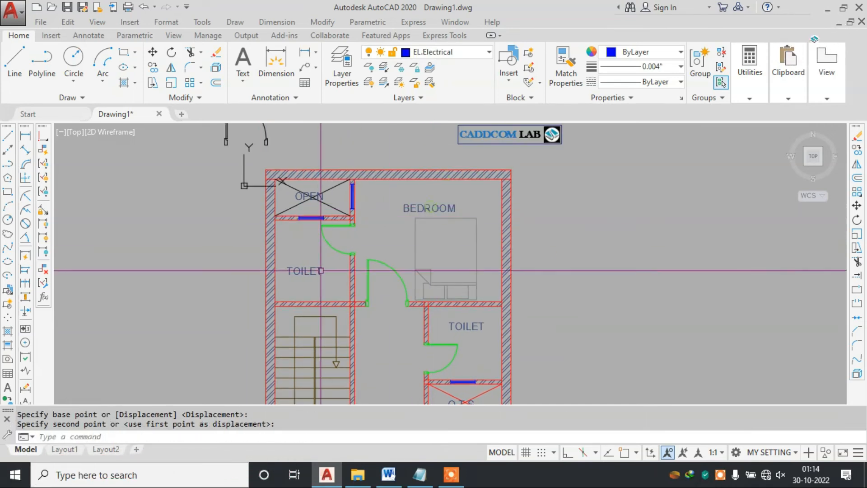
# Step: Open the blocks of House Designer.dwg in DesignCenter and insert the Toilet - top block beside the plan
pyautogui.moveTo(318, 306); pyautogui.dragTo(397, 260, button='middle')
pyautogui.write('ADC')
pyautogui.press('Return')
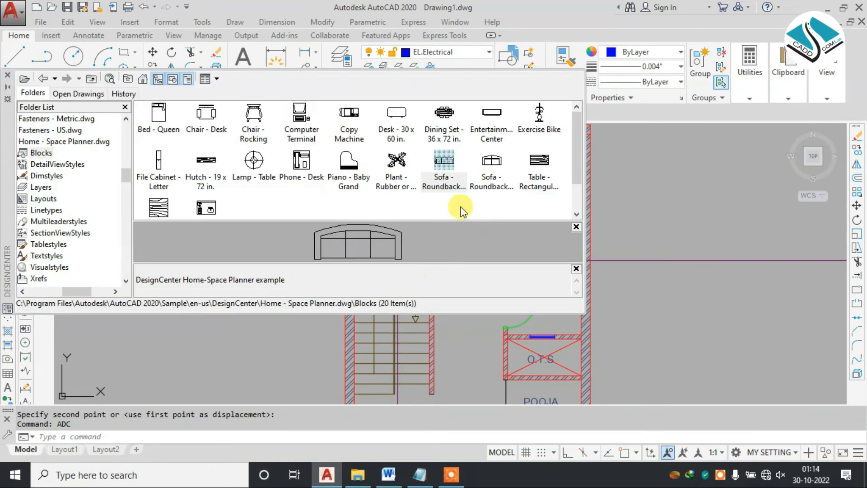
pyautogui.click(91, 79)
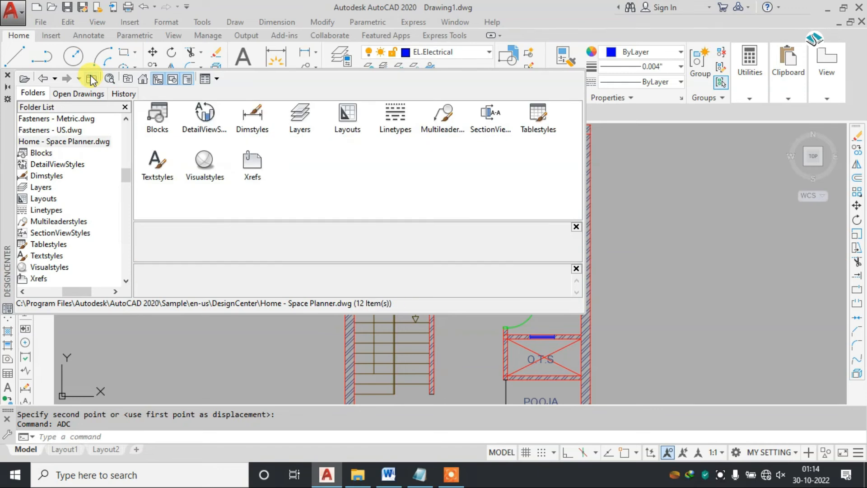
pyautogui.click(91, 80)
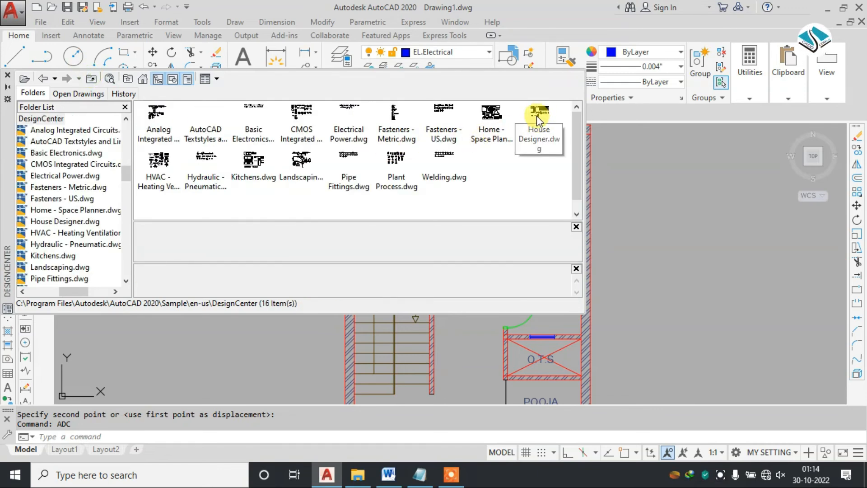
pyautogui.doubleClick(536, 115)
pyautogui.doubleClick(158, 114)
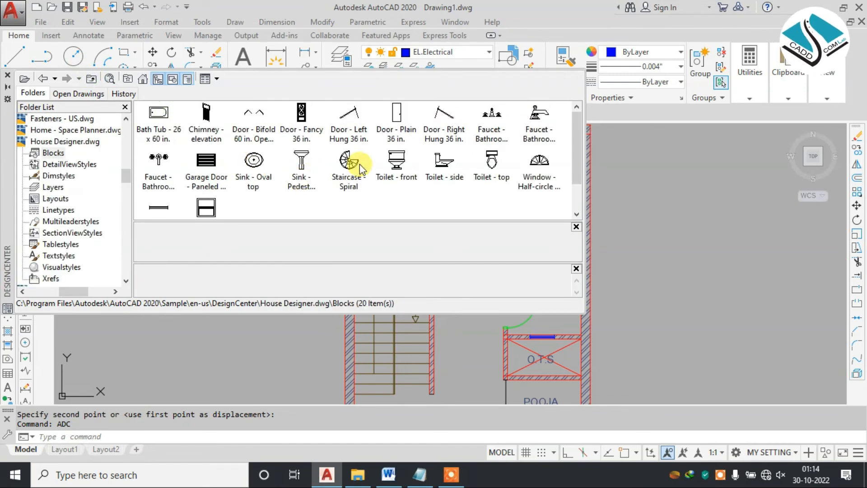
pyautogui.moveTo(487, 167); pyautogui.dragTo(651, 199)
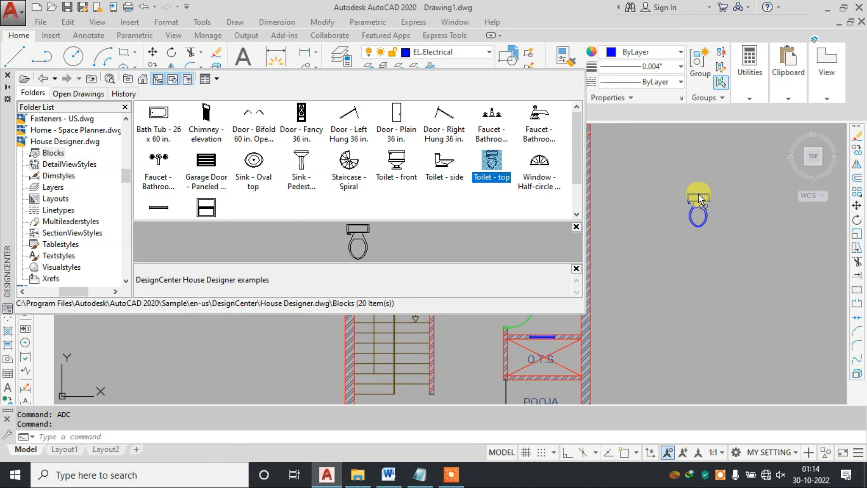
# Step: Close DesignCenter and rotate the toilet block a quarter turn with Ortho on so its tank faces right
pyautogui.click(7, 74)
pyautogui.click(388, 476)
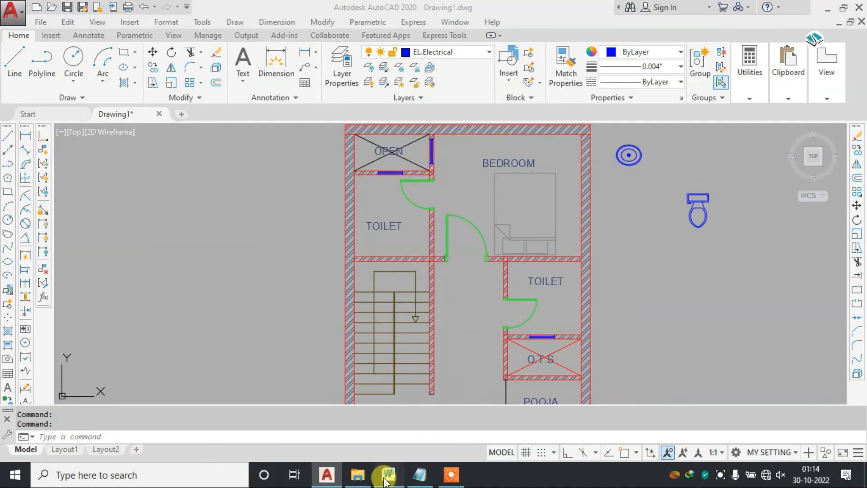
pyautogui.click(388, 476)
pyautogui.moveTo(731, 199); pyautogui.dragTo(666, 231, button='middle')
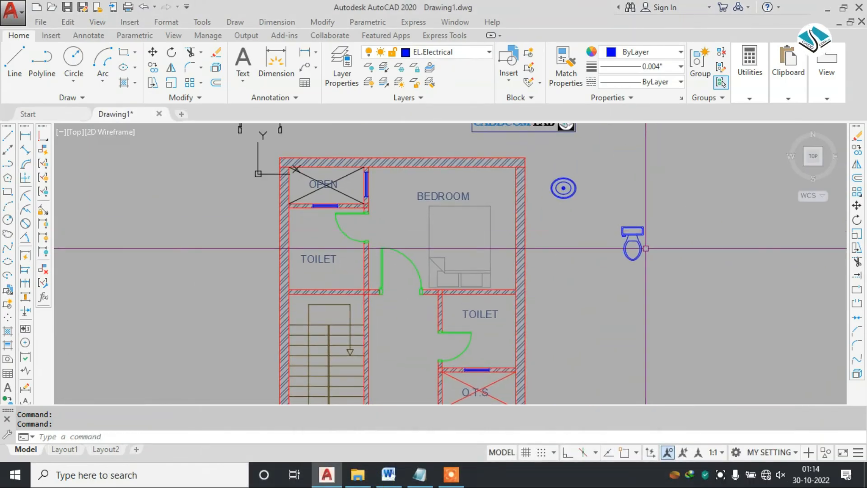
pyautogui.scroll(2, 645, 248)
pyautogui.click(652, 231)
pyautogui.click(610, 265)
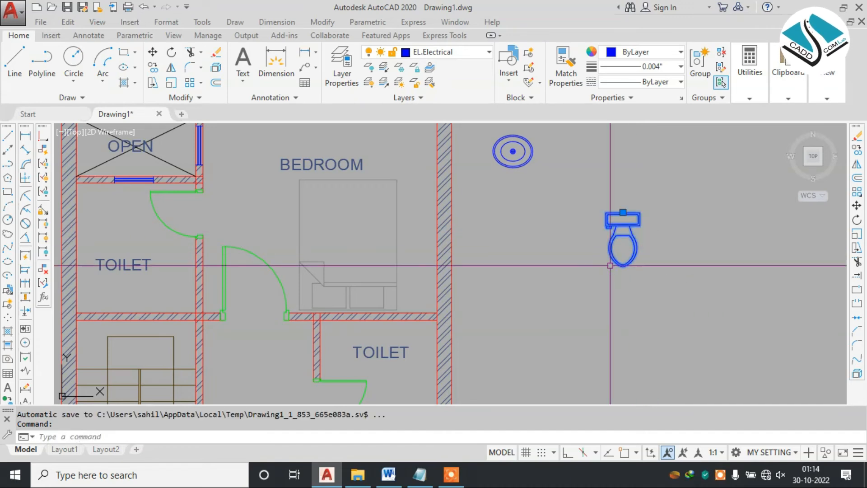
pyautogui.click(610, 265)
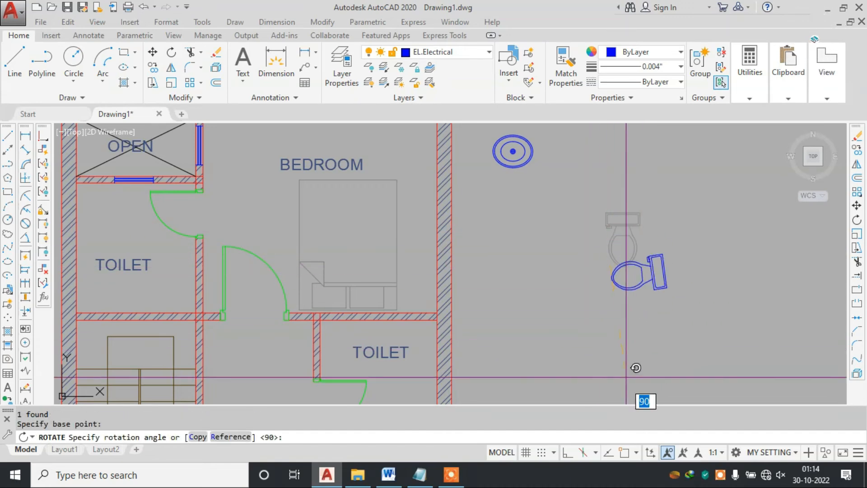
pyautogui.click(567, 453)
pyautogui.click(629, 356)
# Step: Move the toilet block with Ortho off into the toilet beside the bedroom, placing its tank against the right wall
pyautogui.click(706, 238)
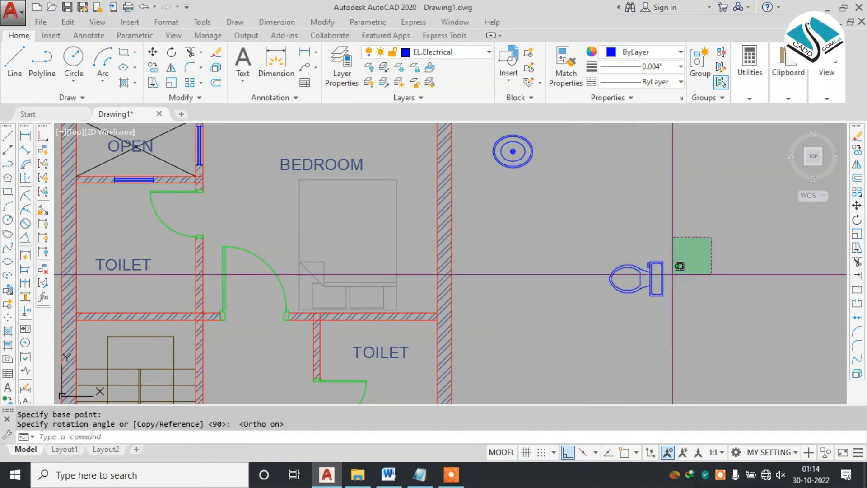
pyautogui.click(621, 327)
pyautogui.write('m')
pyautogui.press('Return')
pyautogui.click(662, 279)
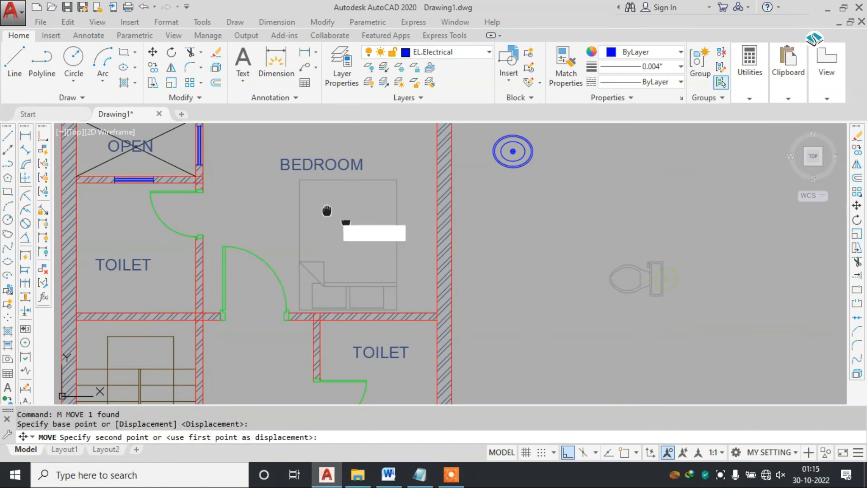
pyautogui.moveTo(352, 357); pyautogui.dragTo(519, 389, button='middle')
pyautogui.click(565, 447)
pyautogui.scroll(2, 375, 298)
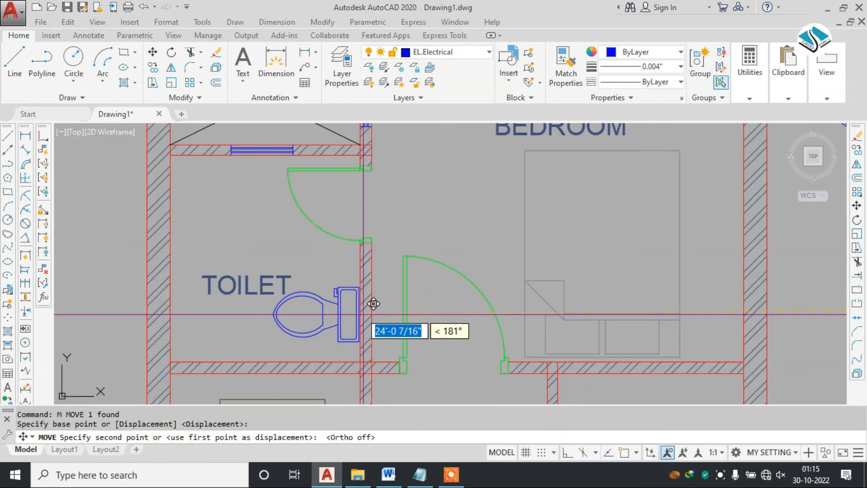
pyautogui.click(363, 284)
pyautogui.scroll(-2, 364, 285)
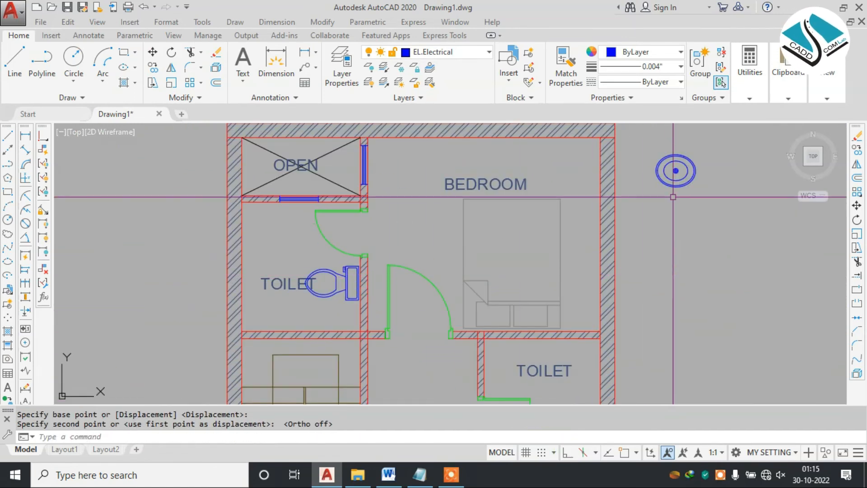
# Step: Move the oval sink from outside the plan into the upper part of the toilet beside the bedroom
pyautogui.write('m')
pyautogui.press('Return')
pyautogui.click(676, 170)
pyautogui.scroll(2, 271, 243)
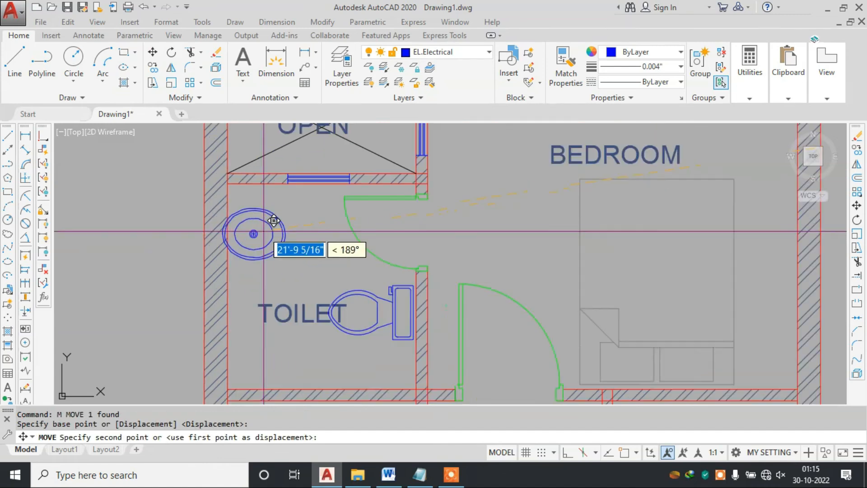
pyautogui.scroll(2, 290, 199)
pyautogui.click(275, 232)
pyautogui.click(311, 191)
pyautogui.click(275, 232)
pyautogui.write('ro')
pyautogui.press('Return')
pyautogui.click(274, 231)
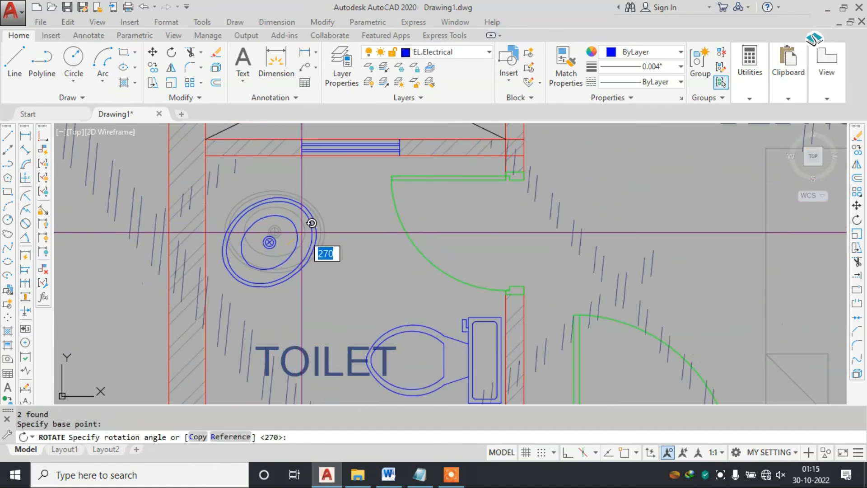
pyautogui.press('Escape')
# Step: Rotate the oval sink freehand to a slight diagonal tilt within the toilet beside the bedroom
pyautogui.click(307, 242)
pyautogui.click(282, 217)
pyautogui.write('r')
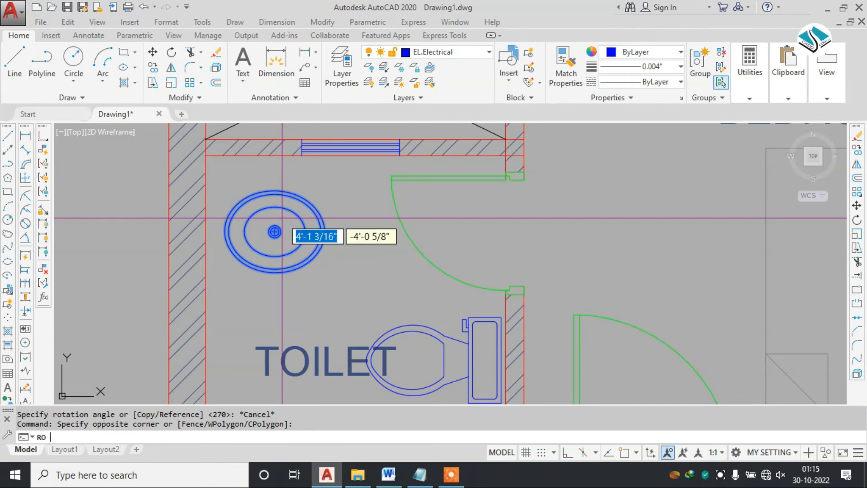
pyautogui.write('o')
pyautogui.press('Return')
pyautogui.click(297, 227)
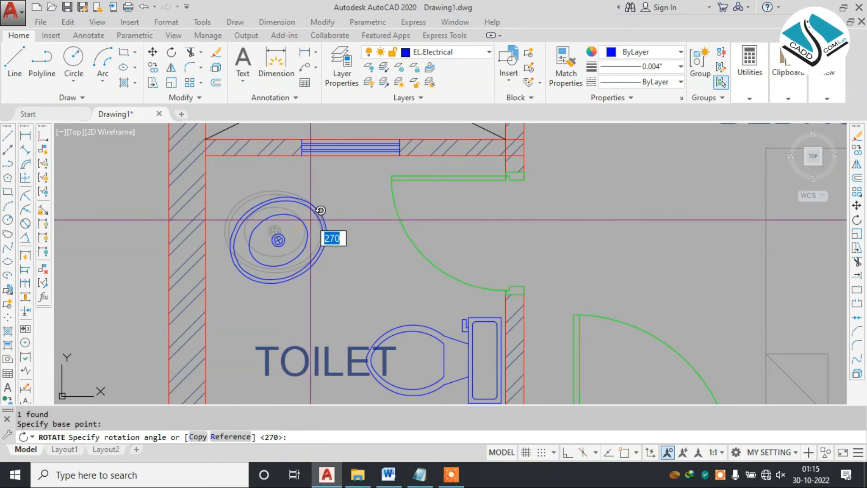
pyautogui.click(320, 210)
# Step: Scale the tilted oval sink down slightly by picking the scale factor freehand
pyautogui.click(300, 199)
pyautogui.click(295, 243)
pyautogui.write('sc')
pyautogui.press('Return')
pyautogui.click(290, 245)
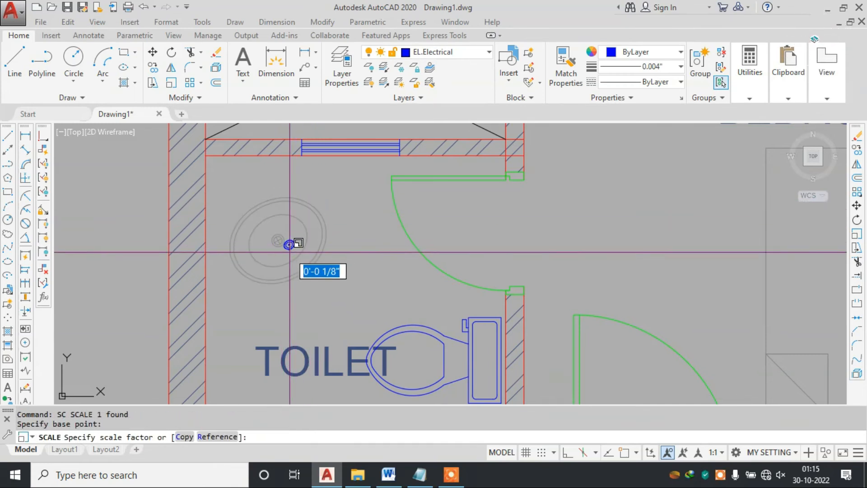
pyautogui.click(290, 290)
# Step: Move the sink into the upper-left corner of the toilet beside the bedroom
pyautogui.click(319, 213)
pyautogui.click(277, 250)
pyautogui.write('m')
pyautogui.press('Return')
pyautogui.click(280, 225)
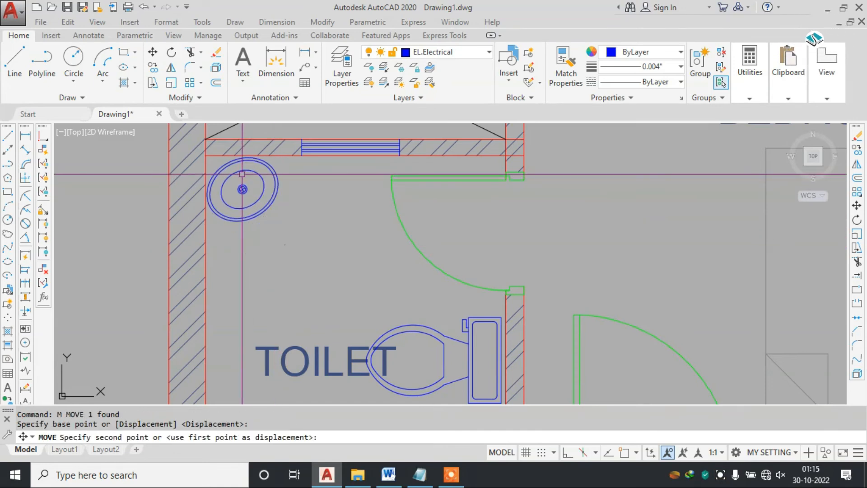
pyautogui.click(242, 174)
# Step: Move the TOILET label beside the bedroom up so it sits clear above the toilet fixture
pyautogui.scroll(-4, 243, 181)
pyautogui.scroll(2, 286, 246)
pyautogui.click(281, 242)
pyautogui.click(245, 272)
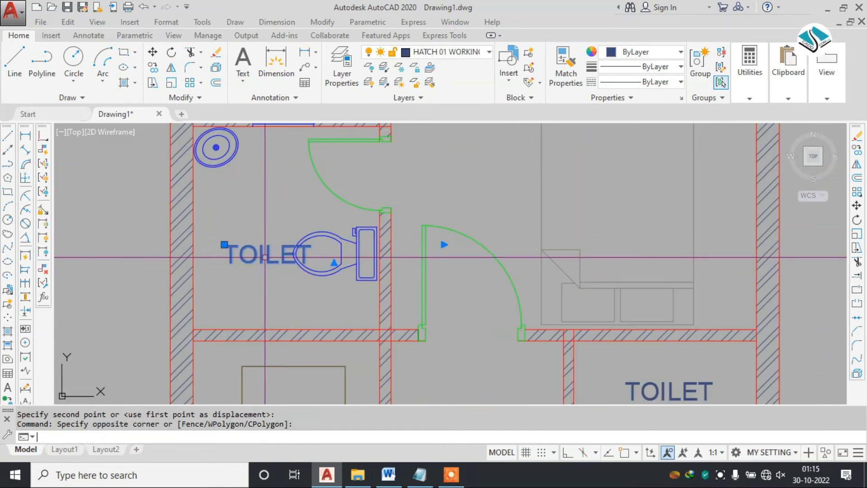
pyautogui.write('m')
pyautogui.press('Return')
pyautogui.click(265, 257)
pyautogui.click(281, 215)
pyautogui.press('Escape')
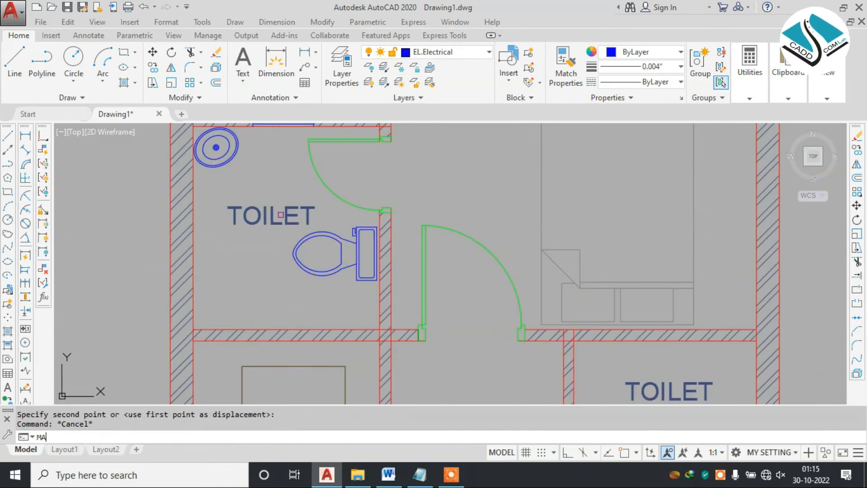
# Step: Match the properties of the bed onto the toilet fixture and the sink
pyautogui.click(546, 256)
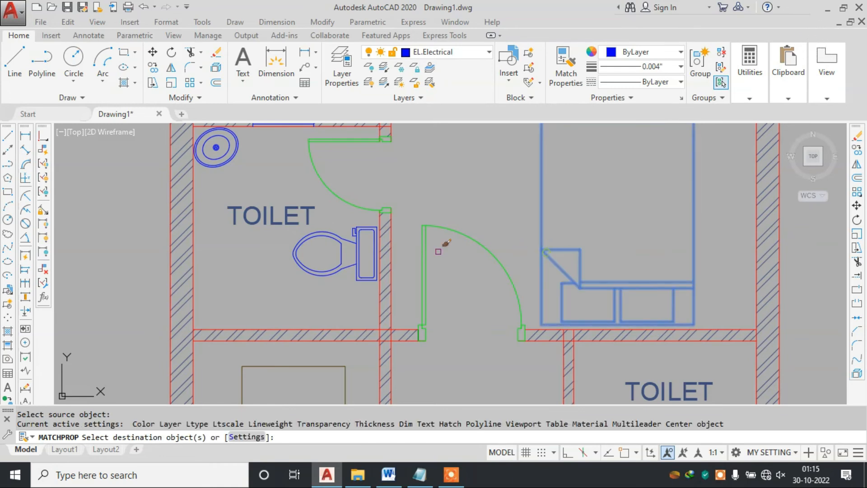
pyautogui.click(348, 240)
pyautogui.scroll(-6, 319, 230)
pyautogui.press('Escape')
# Step: Move the CADDCOM LAB logo slightly upward, farther from the top wall of the plan
pyautogui.moveTo(458, 262); pyautogui.dragTo(470, 254, button='middle')
pyautogui.moveTo(488, 177); pyautogui.dragTo(474, 249, button='middle')
pyautogui.scroll(2, 475, 248)
pyautogui.click(474, 156)
pyautogui.click(304, 213)
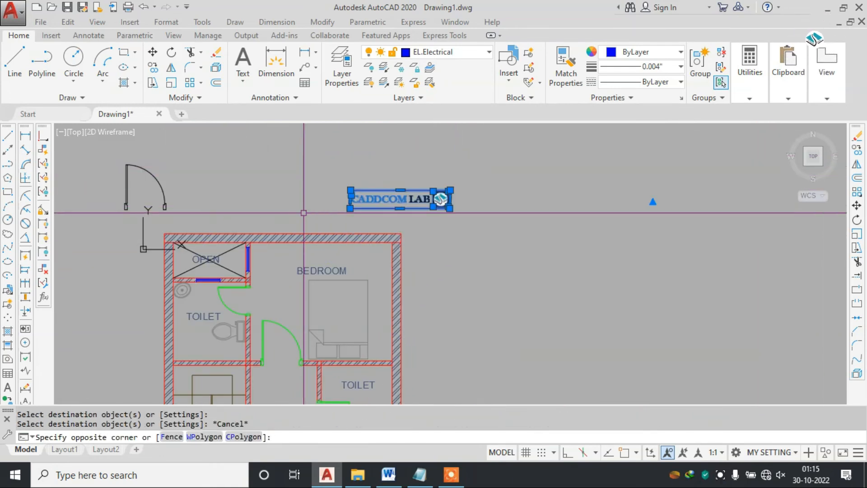
pyautogui.write('m')
pyautogui.press('Return')
pyautogui.click(372, 204)
pyautogui.click(371, 187)
pyautogui.press('Escape')
# Step: Erase the loose door drawing above the upper-left corner of the plan
pyautogui.click(205, 164)
pyautogui.click(143, 182)
pyautogui.write('e')
pyautogui.press('Return')
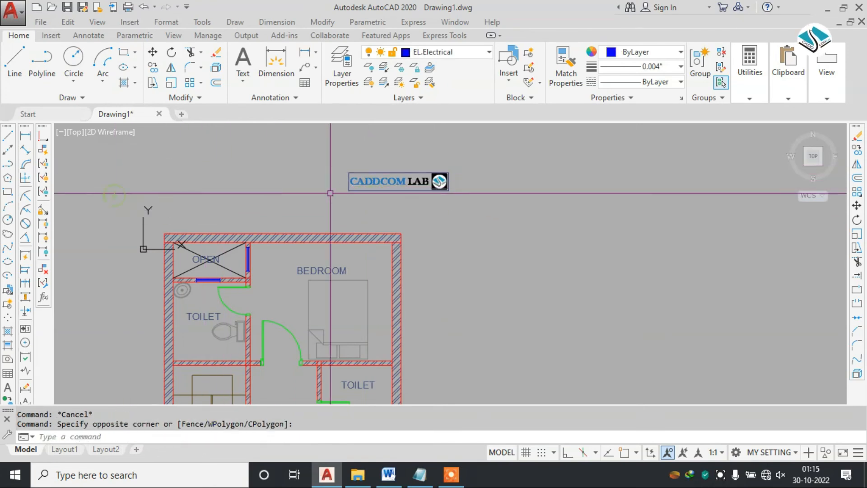
# Step: Relocate the UCS origin farther to the left, clear of the plan's outer wall
pyautogui.moveTo(325, 211); pyautogui.dragTo(485, 151, button='middle')
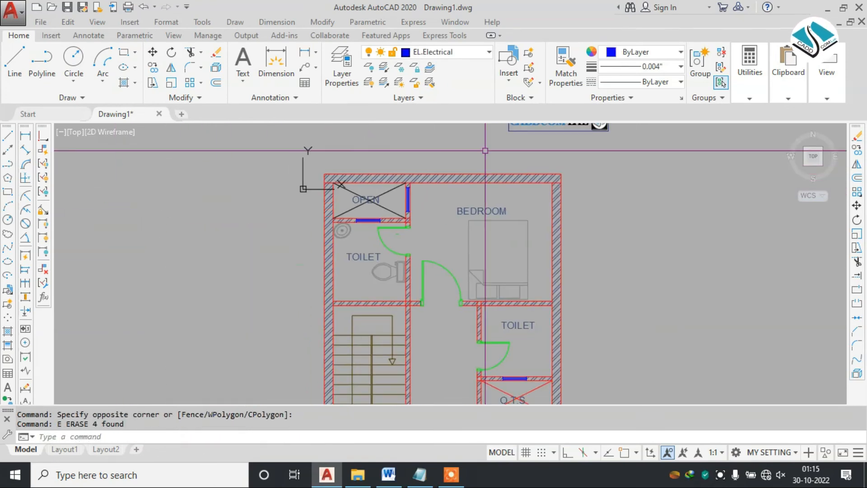
pyautogui.click(302, 158)
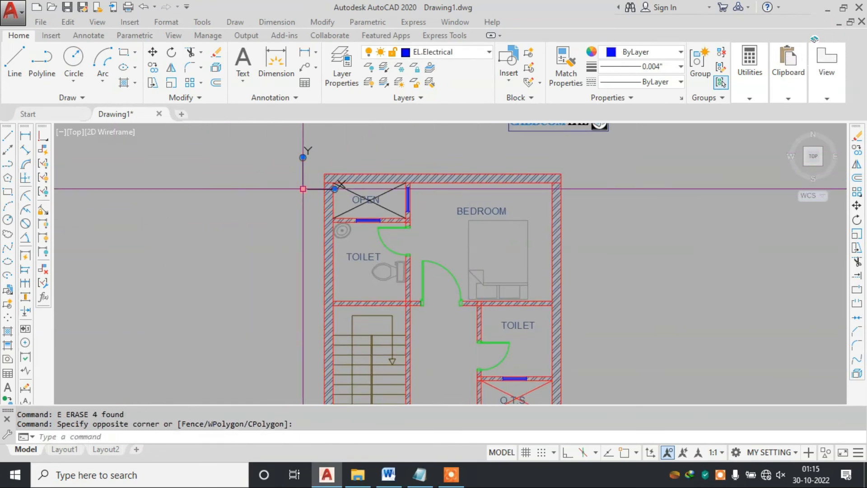
pyautogui.click(185, 191)
pyautogui.scroll(-2, 362, 212)
pyautogui.press('Escape')
pyautogui.press('Escape')
pyautogui.moveTo(436, 281)
pyautogui.mouseDown(button='middle')
pyautogui.moveTo(419, 216)
pyautogui.moveTo(429, 234)
pyautogui.mouseUp(button='middle')
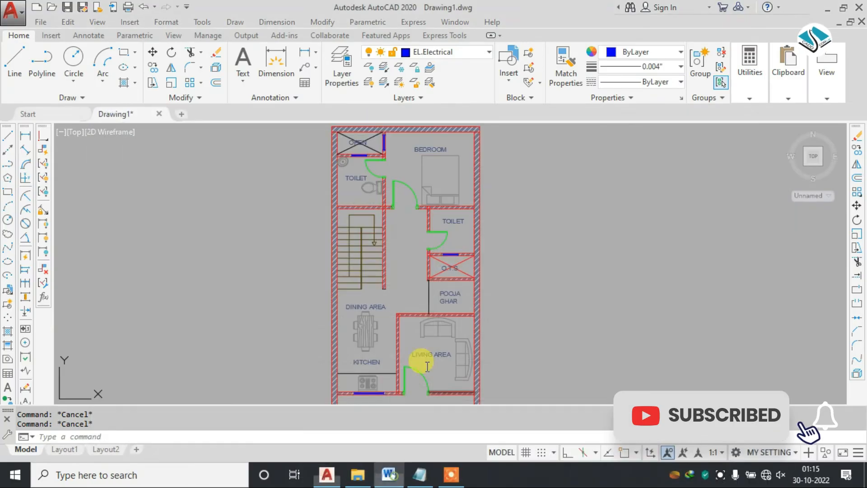
# Step: Copy the toilet fixture into the toilet above the O.T.S., placing its tank against the right outer wall
pyautogui.moveTo(419, 186); pyautogui.dragTo(397, 226, button='middle')
pyautogui.scroll(4, 372, 225)
pyautogui.click(321, 226)
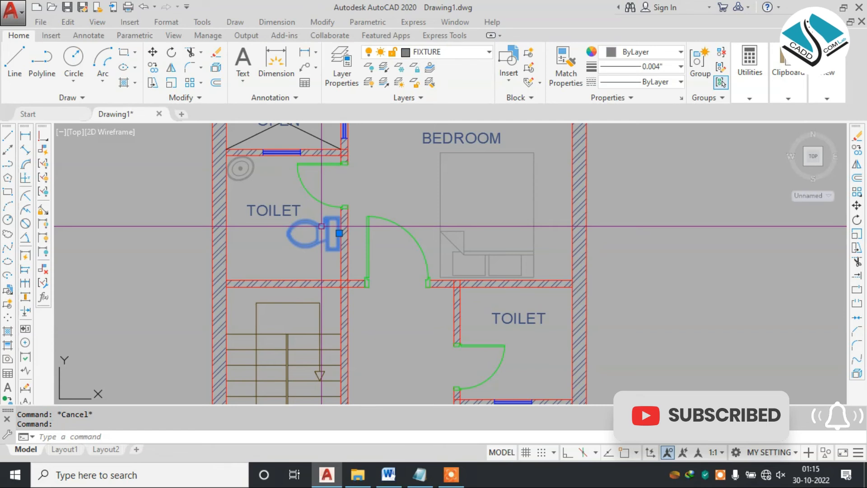
pyautogui.write('co')
pyautogui.press('Return')
pyautogui.scroll(2, 321, 226)
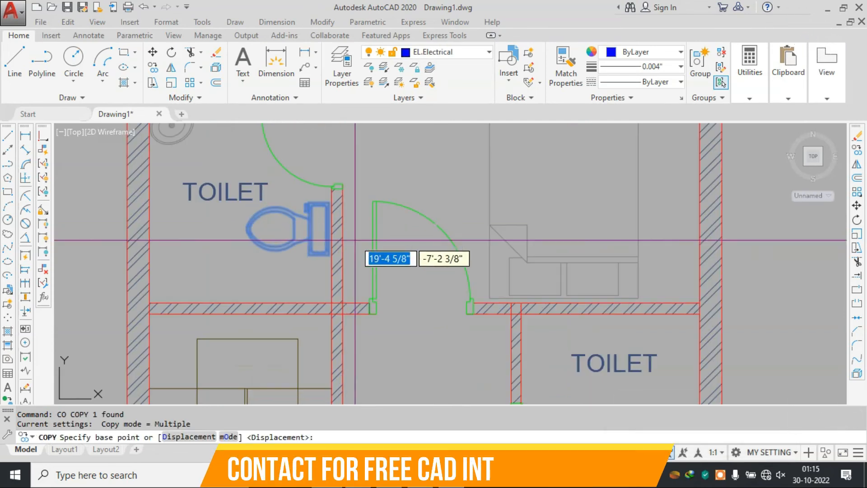
pyautogui.click(332, 226)
pyautogui.scroll(-4, 451, 271)
pyautogui.scroll(4, 497, 307)
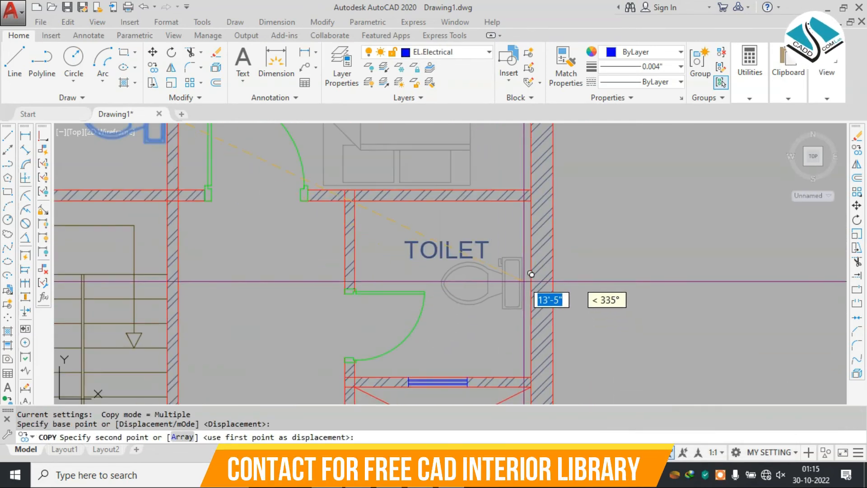
pyautogui.click(529, 286)
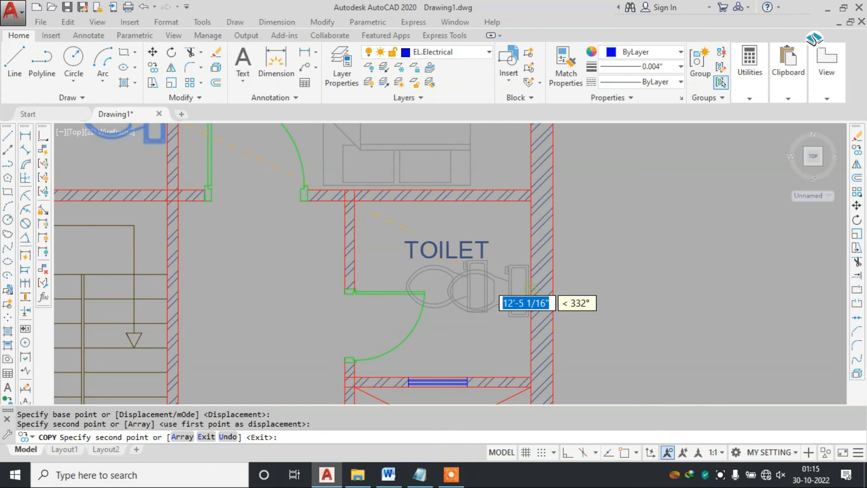
pyautogui.scroll(-4, 489, 283)
pyautogui.press('Escape')
# Step: Copy the sink into the upper-left corner of the toilet above the O.T.S
pyautogui.scroll(2, 317, 180)
pyautogui.click(302, 185)
pyautogui.write('c')
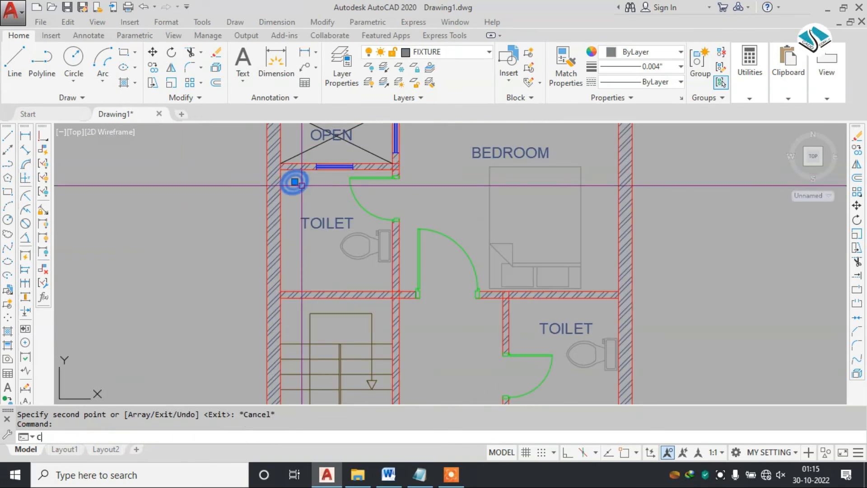
pyautogui.write('o')
pyautogui.press('Return')
pyautogui.click(295, 182)
pyautogui.scroll(5, 544, 341)
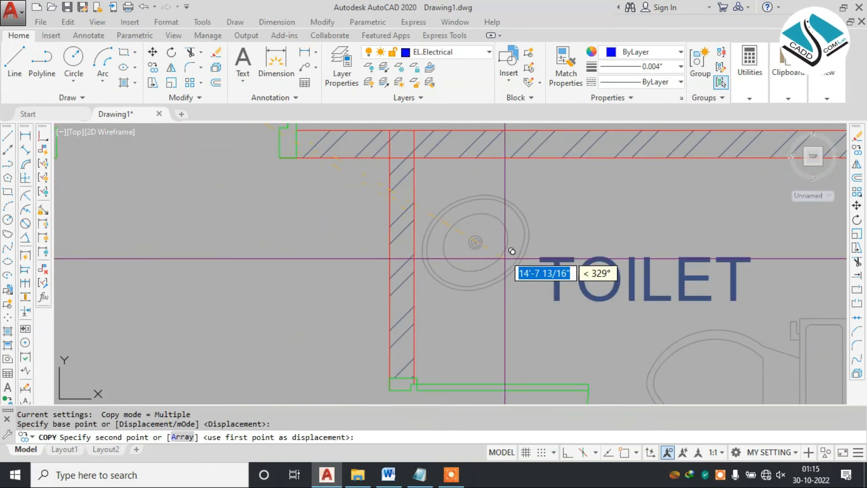
pyautogui.click(510, 217)
pyautogui.scroll(-5, 564, 287)
pyautogui.press('Escape')
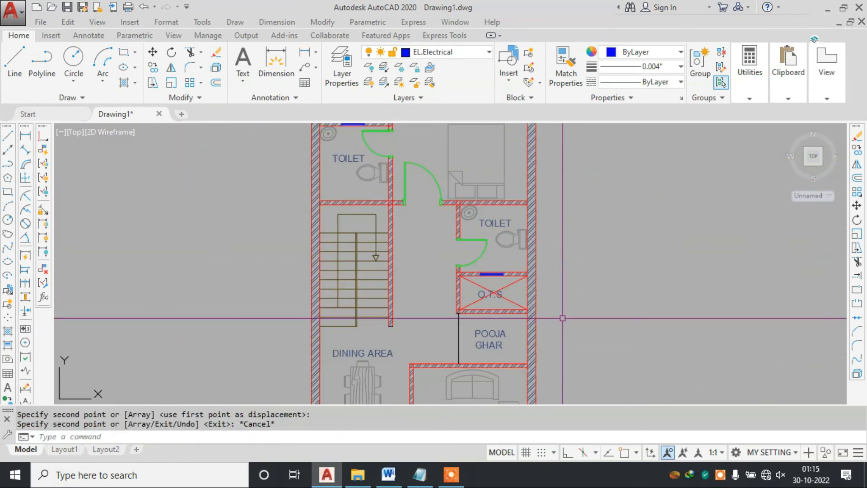
# Step: Add a linear dimension above the plan spanning the full width of the top outer wall, with object snap on
pyautogui.scroll(-2, 563, 318)
pyautogui.scroll(2, 519, 188)
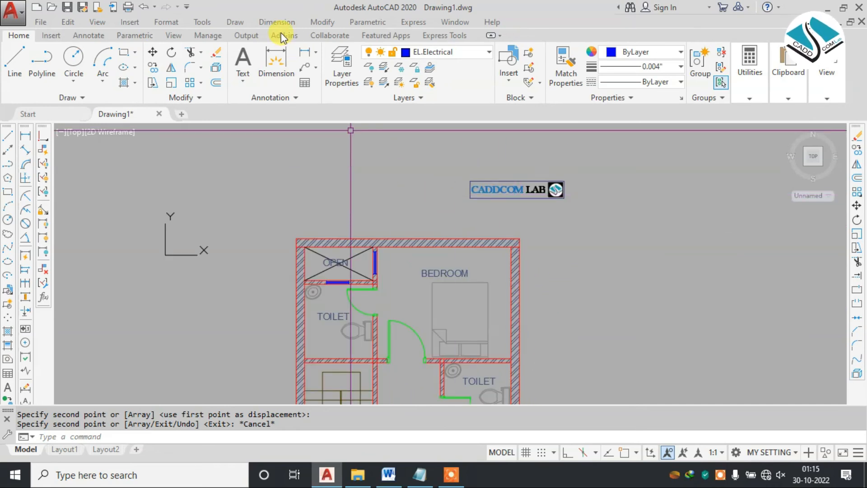
pyautogui.click(277, 21)
pyautogui.click(291, 53)
pyautogui.scroll(2, 299, 230)
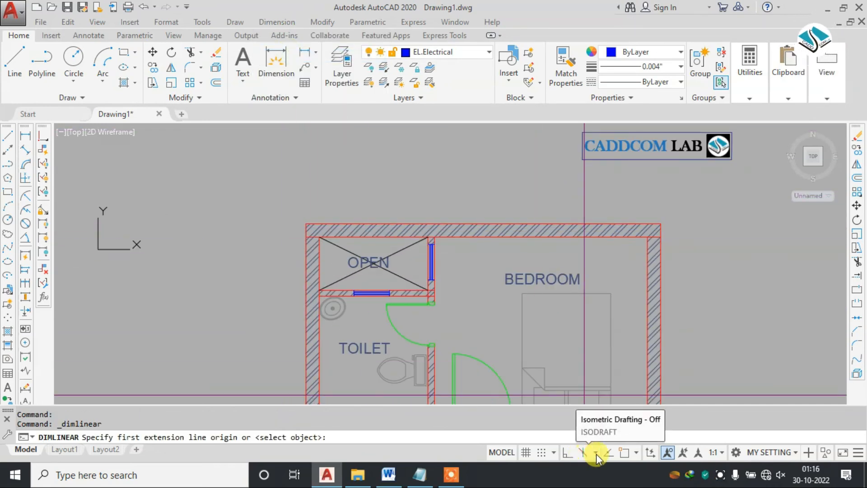
pyautogui.click(624, 452)
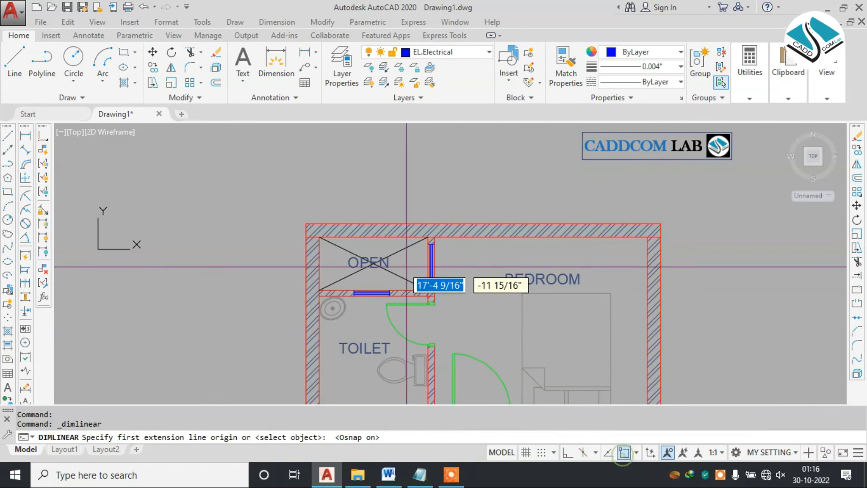
pyautogui.click(304, 224)
pyautogui.click(660, 224)
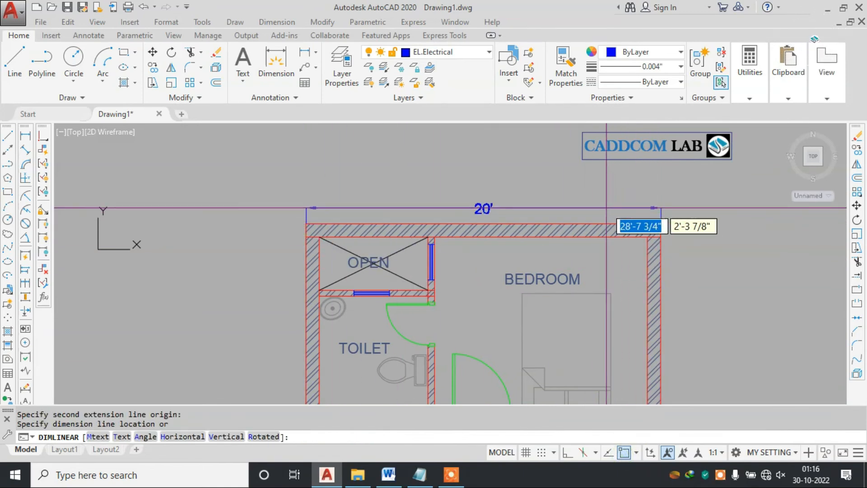
pyautogui.click(607, 208)
# Step: Make DIMENSION the current layer
pyautogui.click(459, 54)
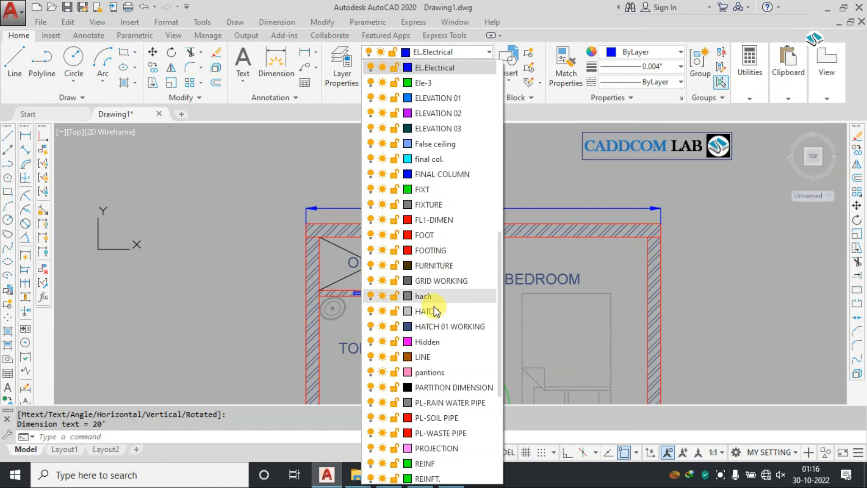
pyautogui.scroll(3, 434, 320)
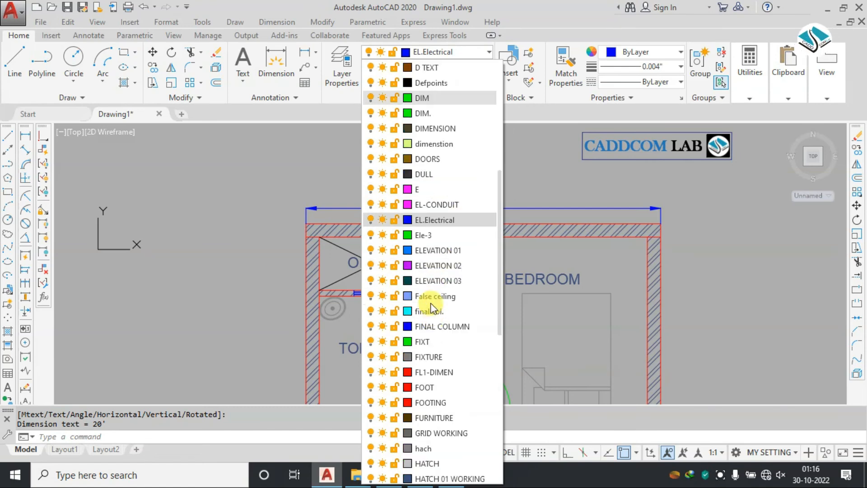
pyautogui.click(458, 129)
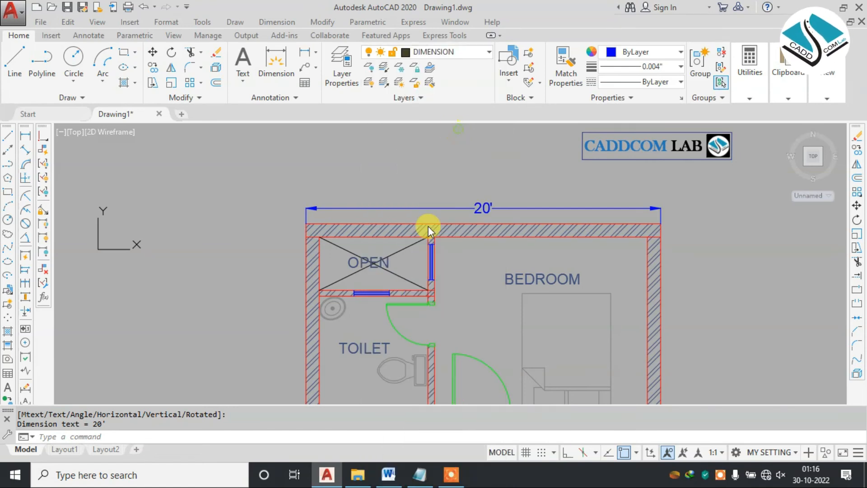
# Step: Move the overall width dimension above the plan onto the DIMENSION layer
pyautogui.click(450, 54)
pyautogui.click(468, 51)
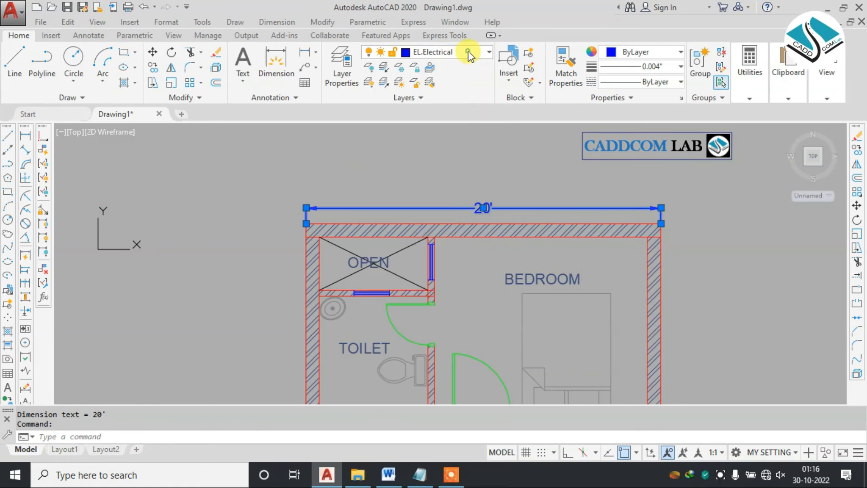
pyautogui.click(468, 51)
pyautogui.scroll(3, 432, 181)
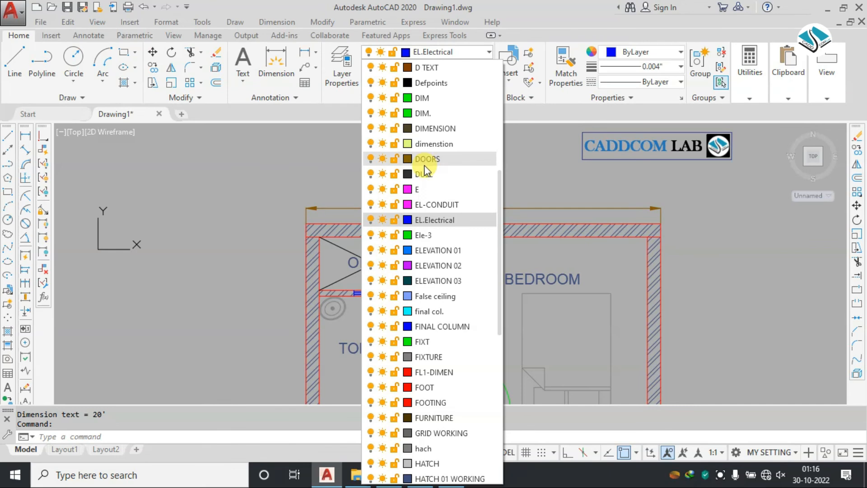
pyautogui.click(448, 127)
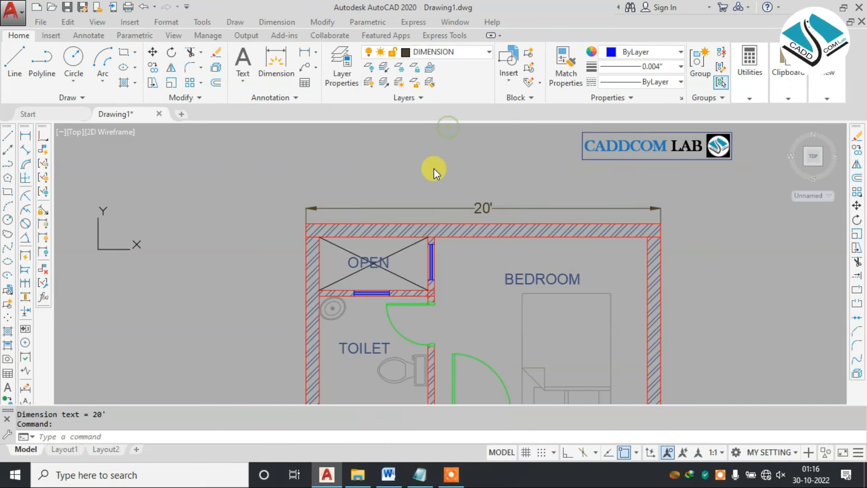
pyautogui.scroll(-2, 400, 161)
pyautogui.press('Escape')
# Step: Add a linear dimension across the bedroom's inner width, placed just below its top wall
pyautogui.click(271, 22)
pyautogui.click(270, 54)
pyautogui.scroll(4, 421, 223)
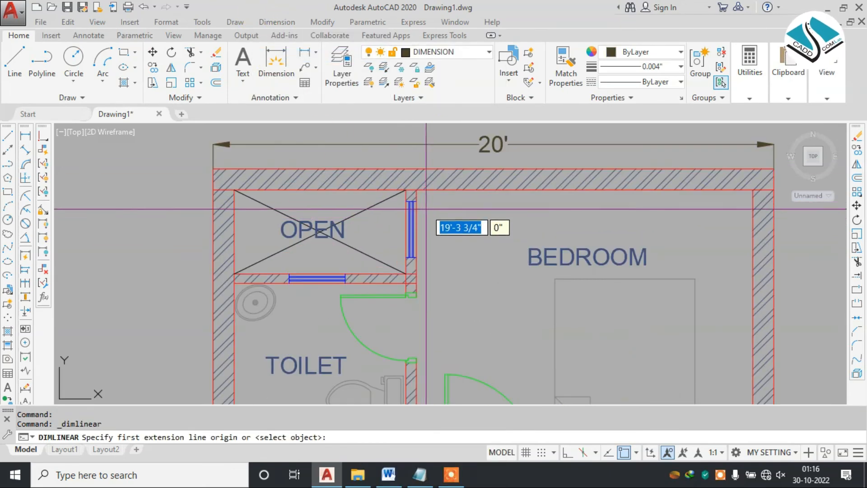
pyautogui.click(416, 190)
pyautogui.click(753, 190)
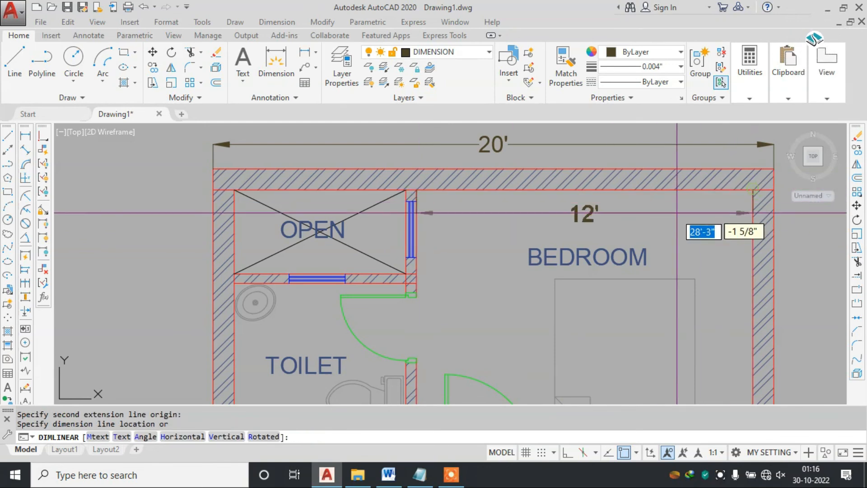
pyautogui.click(695, 207)
pyautogui.scroll(-3, 450, 201)
pyautogui.scroll(3, 490, 187)
pyautogui.press('Escape')
# Step: Add a vertical linear dimension for the bedroom's inner length, placed beside the right outer wall
pyautogui.press('space')
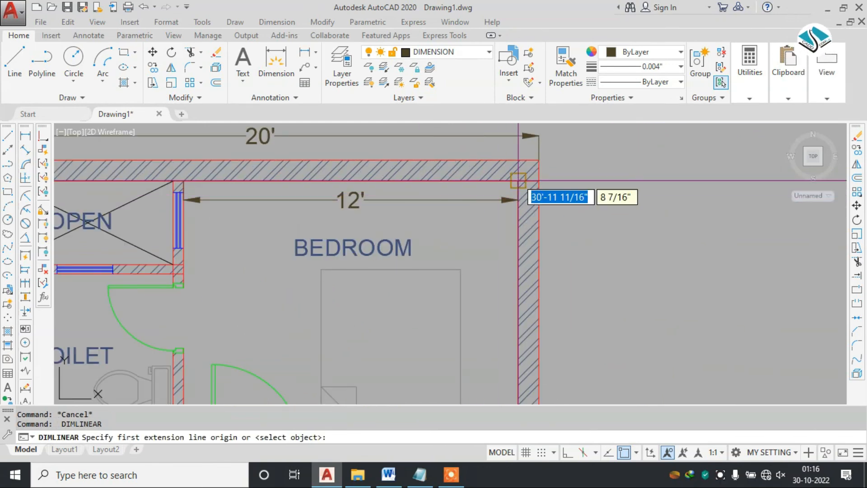
pyautogui.click(519, 181)
pyautogui.moveTo(510, 270); pyautogui.dragTo(516, 155, button='middle')
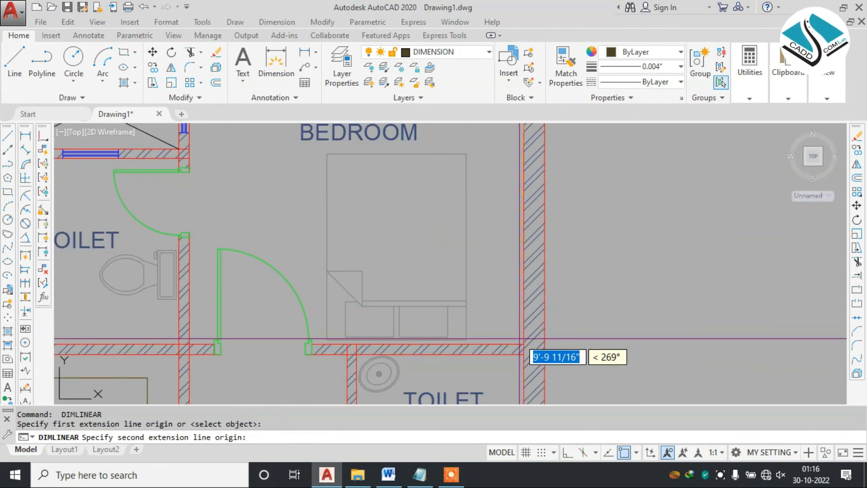
pyautogui.click(523, 344)
pyautogui.click(506, 280)
# Step: Dimension the inner width and depth of the OPEN area, placing both dimension lines inside it along the top and left walls
pyautogui.scroll(-3, 487, 244)
pyautogui.scroll(5, 311, 172)
pyautogui.press('space')
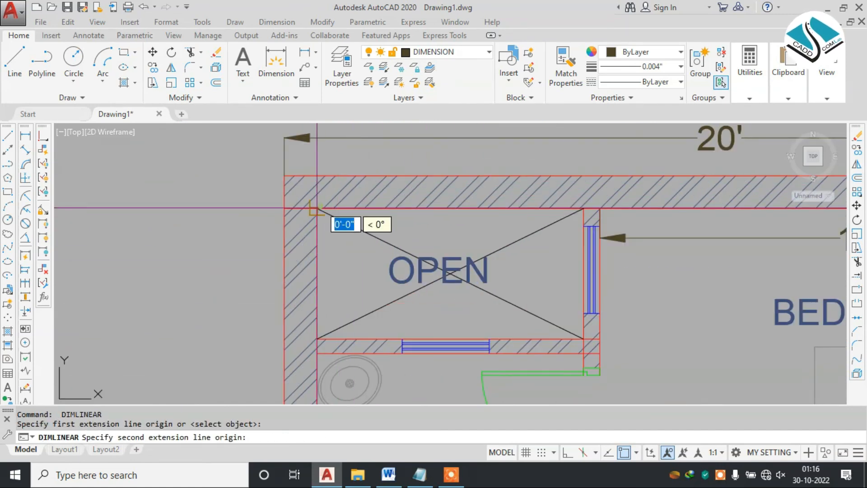
pyautogui.click(581, 208)
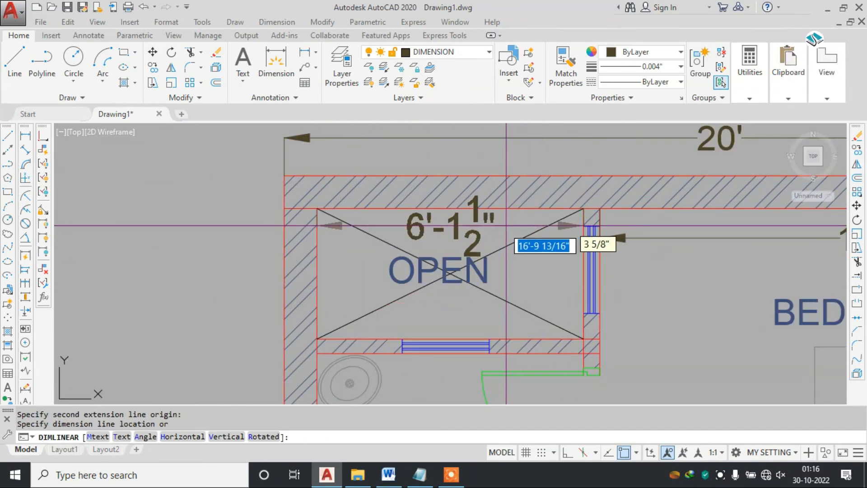
pyautogui.click(490, 229)
pyautogui.click(317, 208)
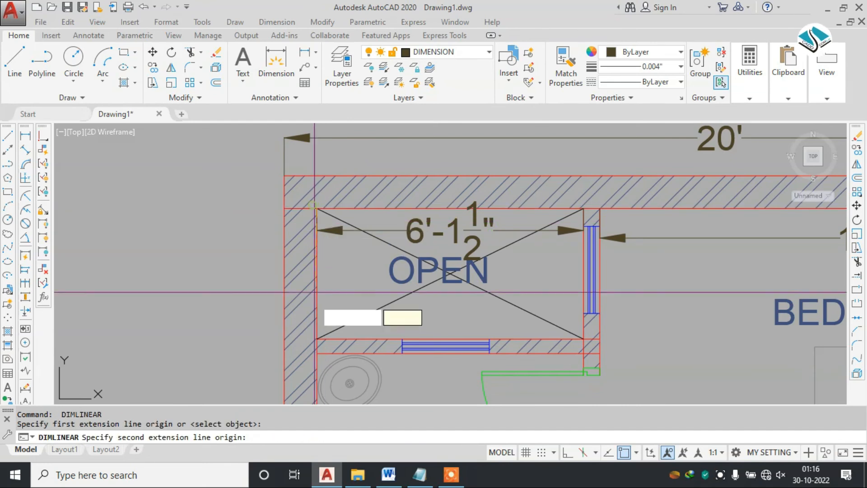
pyautogui.click(318, 339)
pyautogui.click(342, 310)
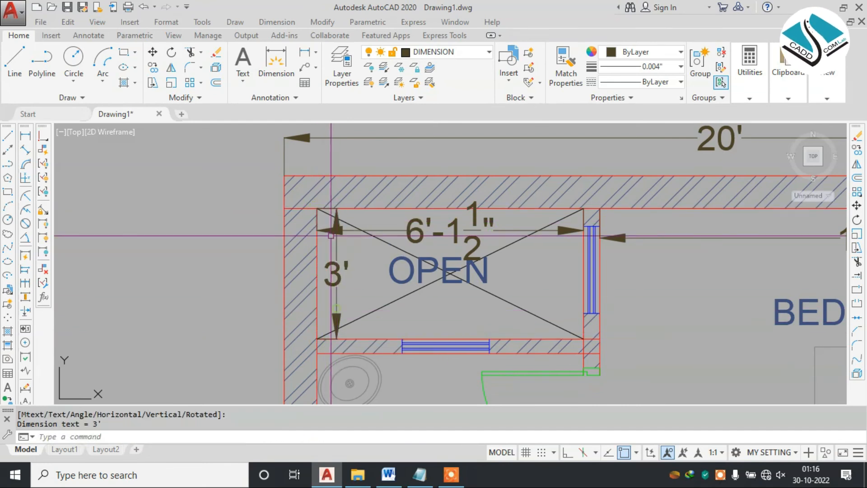
# Step: Add a vertical linear dimension outside the left outer wall, spanning the plan's full length from top to bottom corner
pyautogui.scroll(-8, 311, 197)
pyautogui.scroll(5, 311, 197)
pyautogui.scroll(-4, 311, 197)
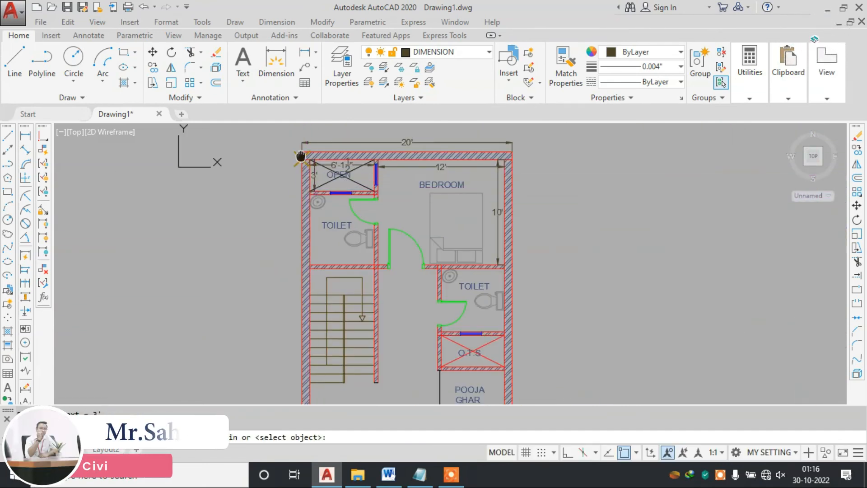
pyautogui.scroll(4, 319, 180)
pyautogui.click(335, 199)
pyautogui.scroll(-5, 339, 300)
pyautogui.scroll(5, 380, 271)
pyautogui.click(357, 318)
pyautogui.scroll(-4, 356, 319)
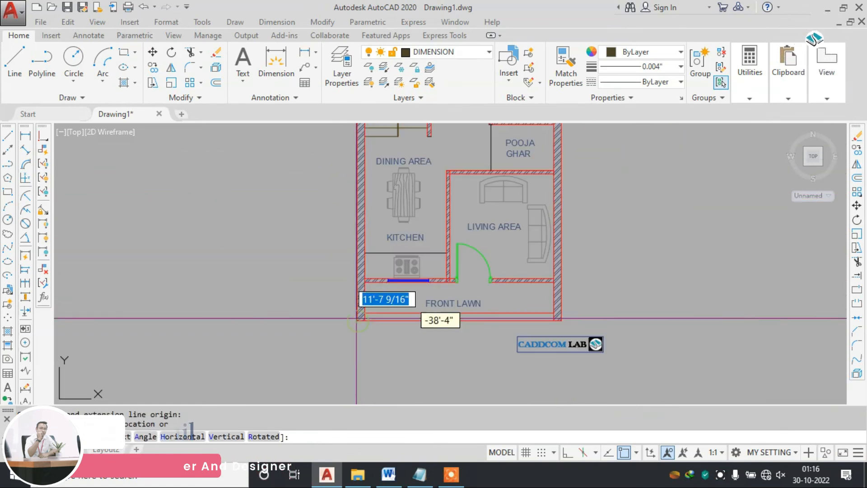
pyautogui.click(338, 243)
# Step: Add a linear dimension across the living area's inner width, placed just below its top wall
pyautogui.scroll(-4, 340, 248)
pyautogui.scroll(2, 387, 240)
pyautogui.scroll(6, 386, 240)
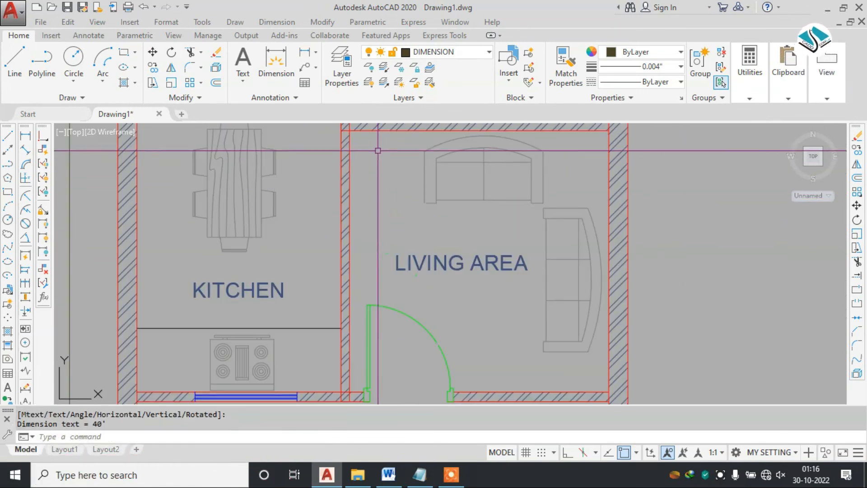
pyautogui.click(317, 184)
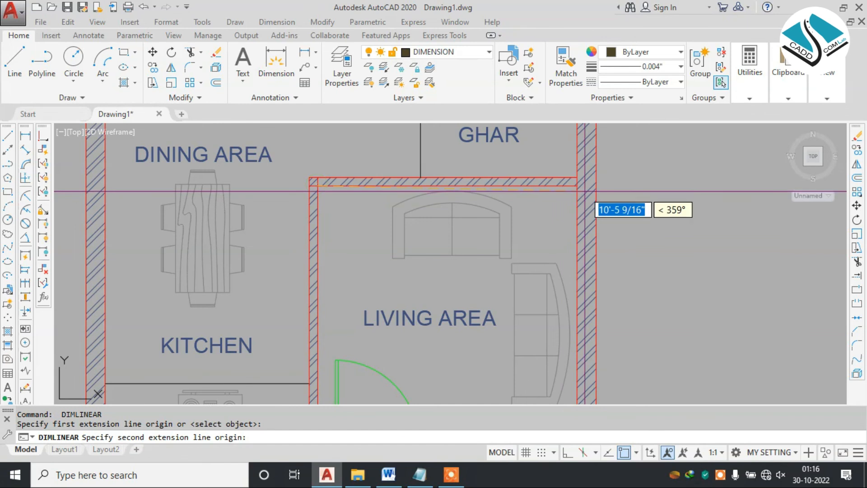
pyautogui.click(577, 185)
pyautogui.click(541, 202)
pyautogui.press('Escape')
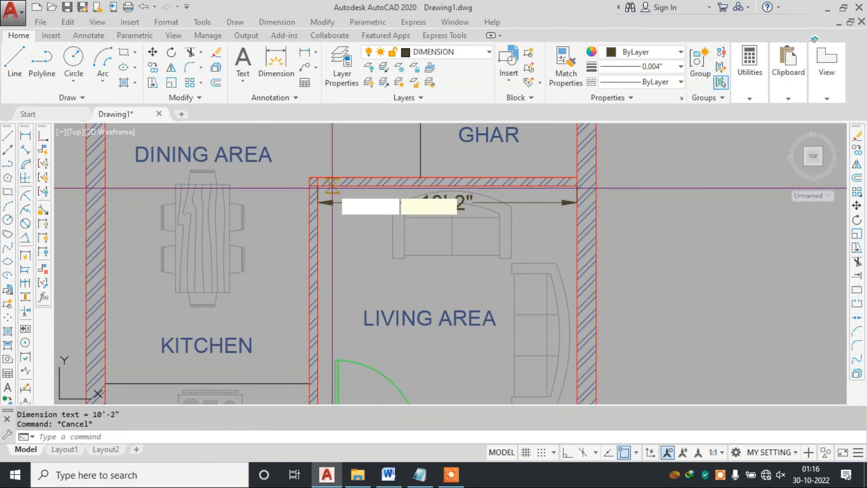
# Step: Add a vertical linear dimension for the living area's inner length, placed inside near its left wall
pyautogui.click(317, 184)
pyautogui.scroll(-5, 349, 192)
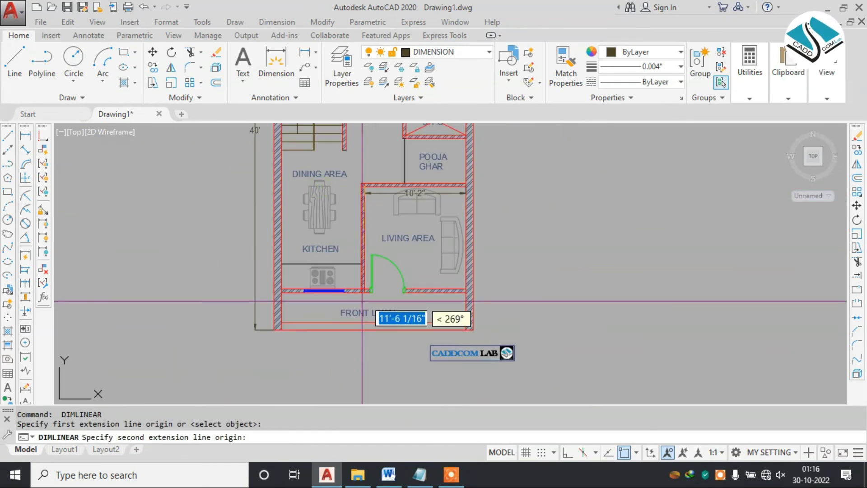
pyautogui.scroll(5, 363, 271)
pyautogui.click(350, 261)
pyautogui.scroll(-5, 349, 261)
pyautogui.scroll(4, 366, 226)
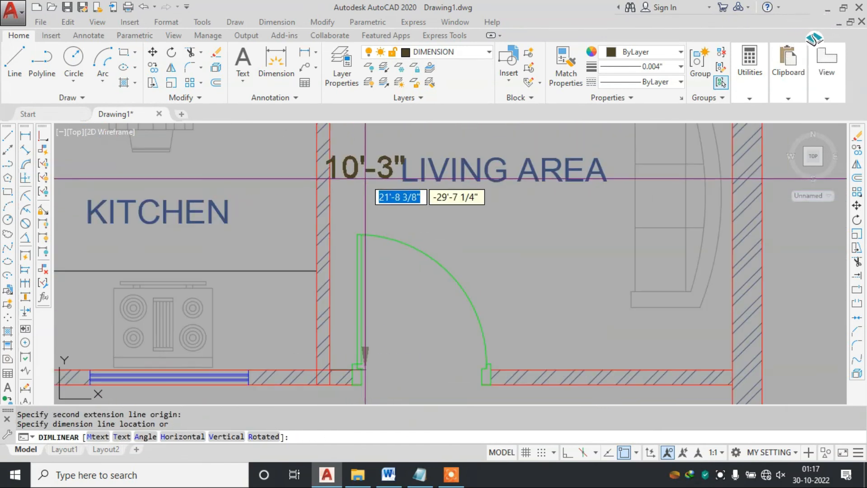
pyautogui.click(380, 153)
# Step: Copy the kitchen window into the living area's front wall, between the entrance door and the right outer wall
pyautogui.scroll(-4, 381, 241)
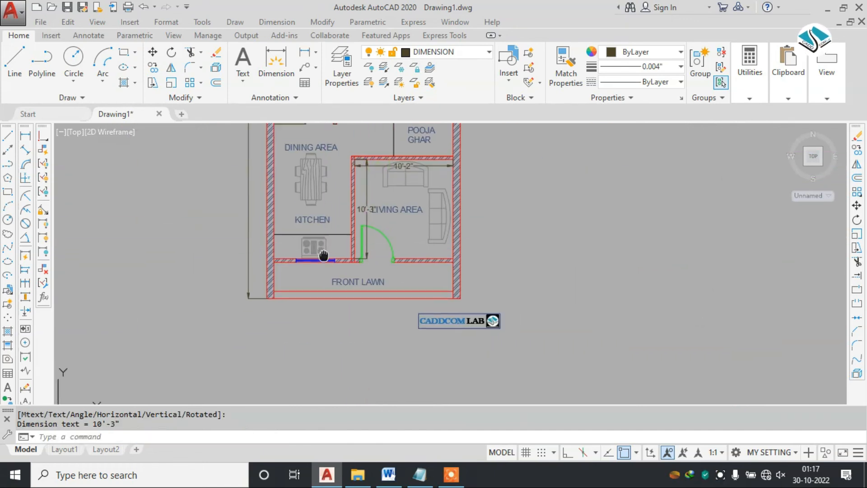
pyautogui.scroll(2, 427, 289)
pyautogui.scroll(6, 271, 296)
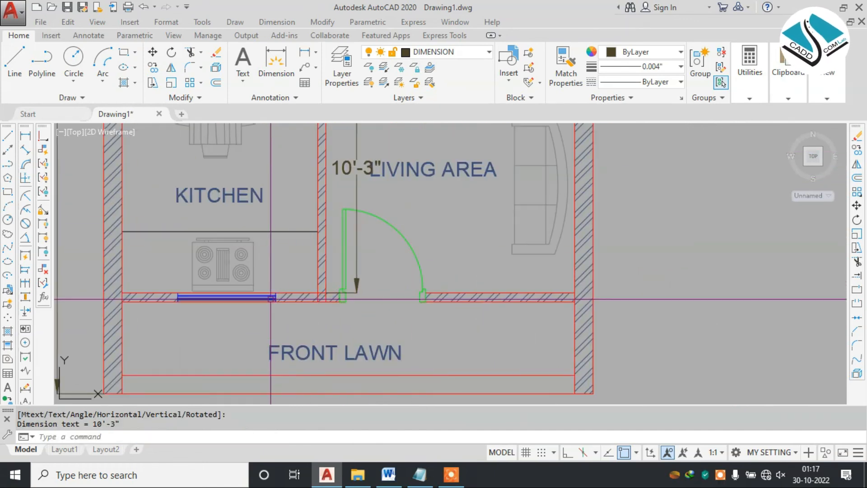
pyautogui.scroll(-2, 278, 285)
pyautogui.moveTo(280, 283); pyautogui.dragTo(404, 222, button='middle')
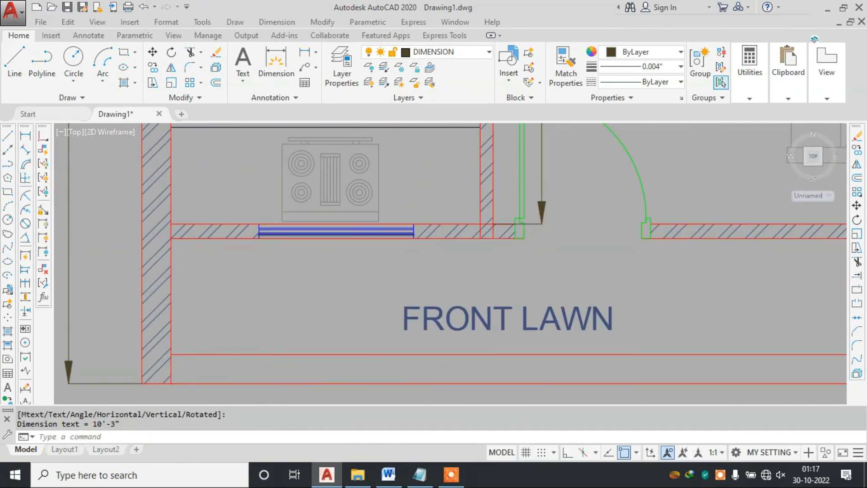
pyautogui.press('Escape')
pyautogui.scroll(4, 272, 234)
pyautogui.click(220, 194)
pyautogui.click(660, 299)
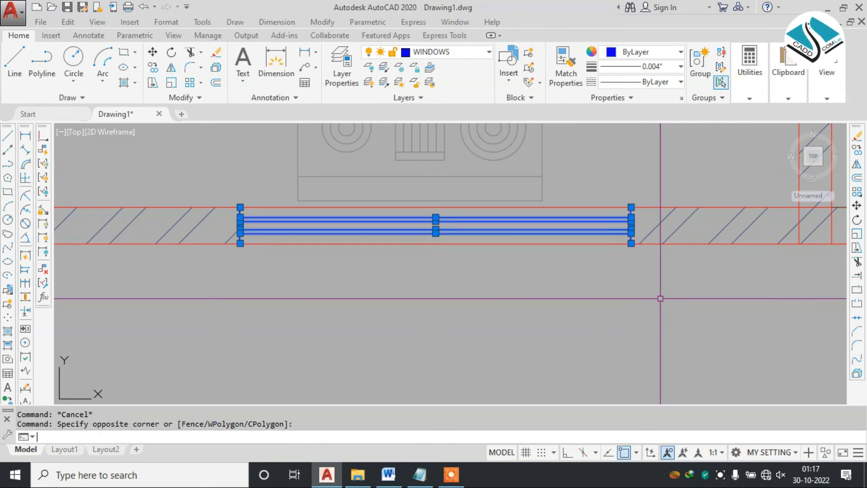
pyautogui.press('Return')
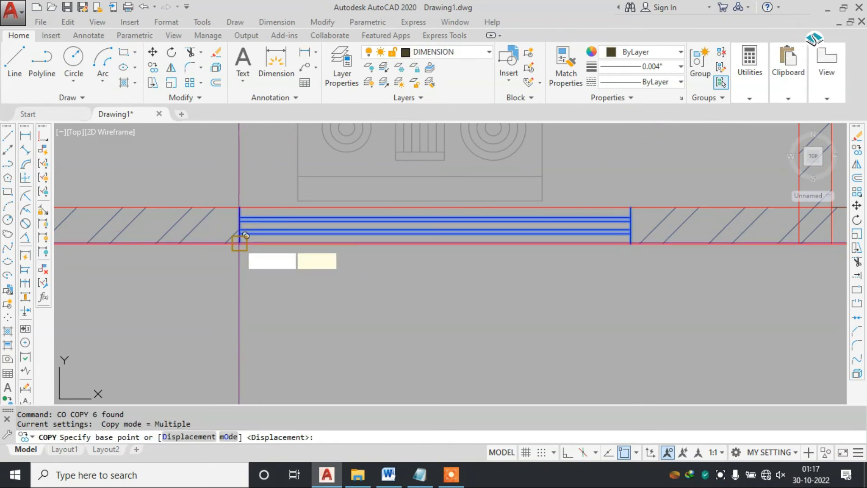
pyautogui.click(240, 244)
pyautogui.scroll(-4, 228, 243)
pyautogui.moveTo(585, 264); pyautogui.dragTo(459, 279, button='middle')
pyautogui.scroll(2, 529, 276)
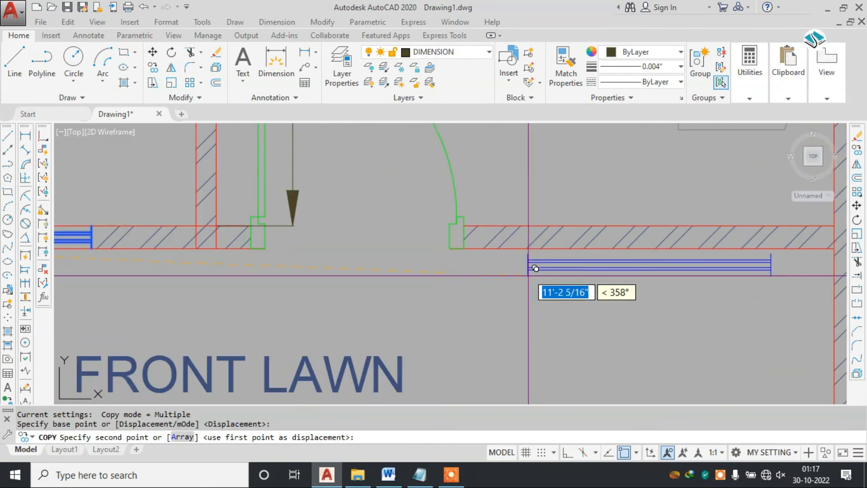
pyautogui.click(550, 246)
pyautogui.scroll(-1, 550, 247)
pyautogui.scroll(4, 585, 241)
pyautogui.press('Escape')
# Step: Trim the wall hatch out of the copied window in the living area's front wall
pyautogui.write('TR')
pyautogui.press('Return')
pyautogui.scroll(2, 581, 225)
pyautogui.click(595, 227)
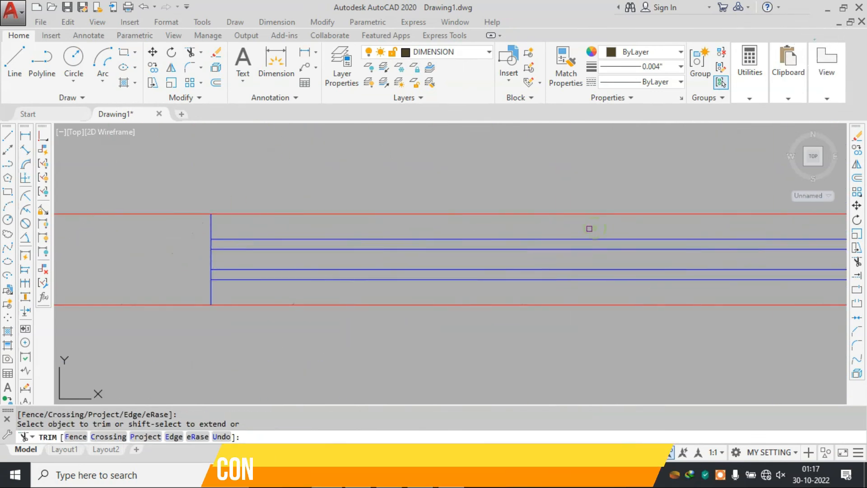
pyautogui.scroll(-3, 498, 231)
pyautogui.scroll(-4, 518, 278)
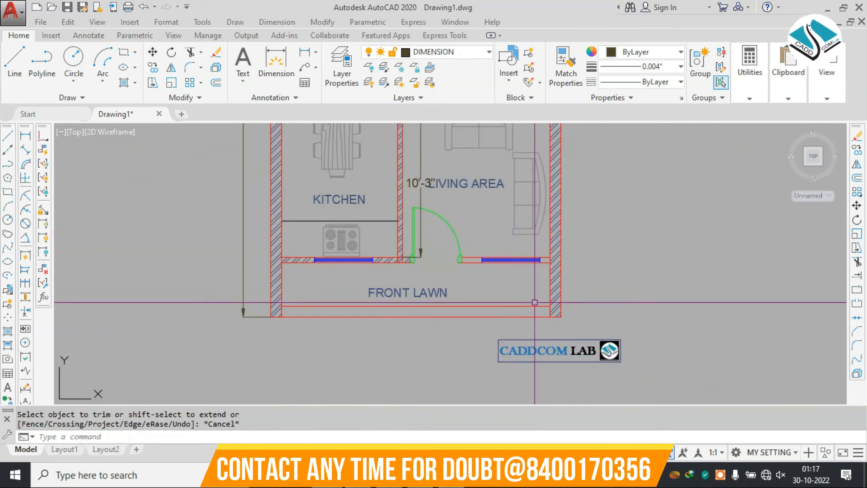
pyautogui.press('Escape')
# Step: Add a linear dimension across the inner width of the toilet above the O.T.S., placed just below its top wall
pyautogui.moveTo(429, 245); pyautogui.dragTo(429, 310, button='middle')
pyautogui.scroll(-4, 377, 194)
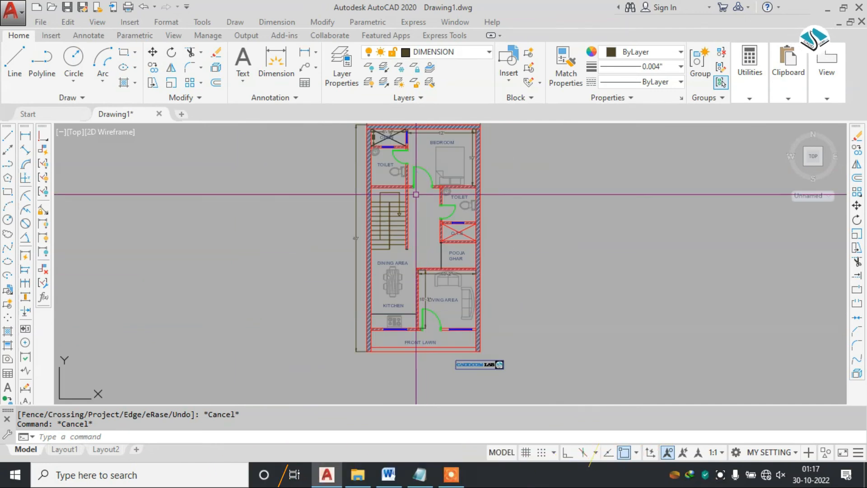
pyautogui.click(277, 22)
pyautogui.click(282, 54)
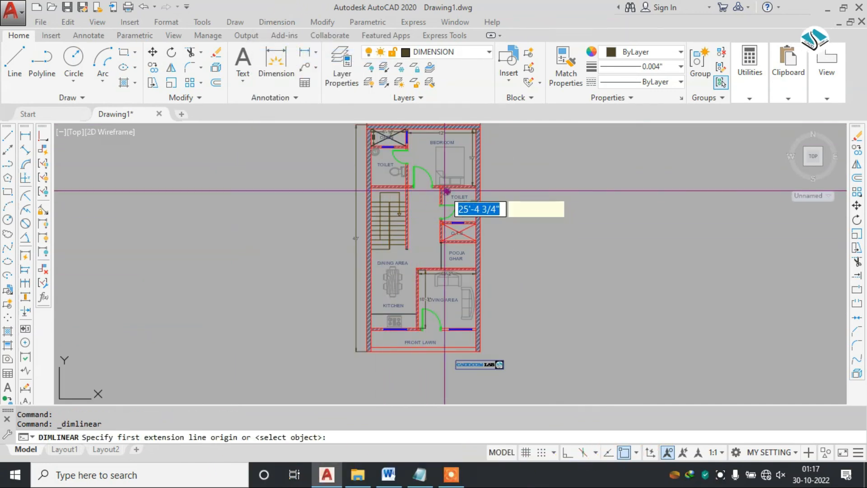
pyautogui.scroll(10, 445, 187)
pyautogui.click(371, 215)
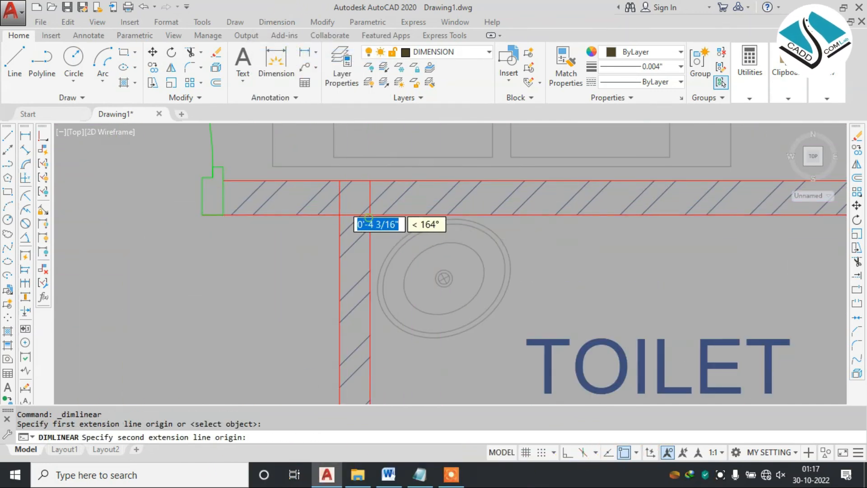
pyautogui.scroll(-3, 562, 226)
pyautogui.scroll(3, 601, 216)
pyautogui.click(606, 211)
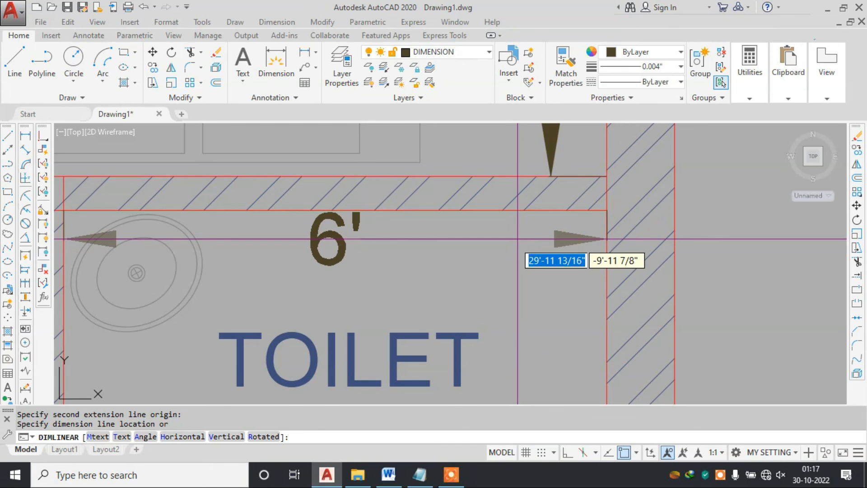
pyautogui.click(517, 247)
pyautogui.scroll(-4, 552, 215)
pyautogui.scroll(2, 367, 219)
pyautogui.press('Escape')
# Step: Add a vertical linear dimension for the inner length of the toilet above the O.T.S., placed just inside its left wall
pyautogui.press('space')
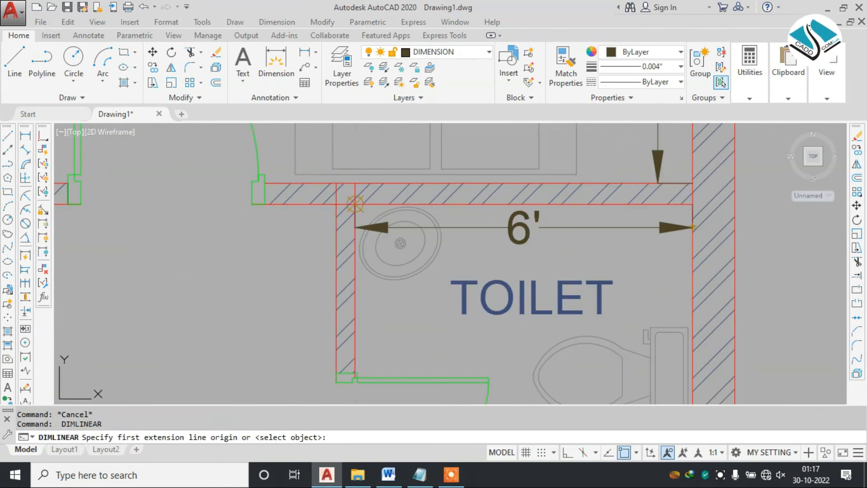
pyautogui.click(356, 202)
pyautogui.scroll(-3, 366, 271)
pyautogui.scroll(3, 355, 312)
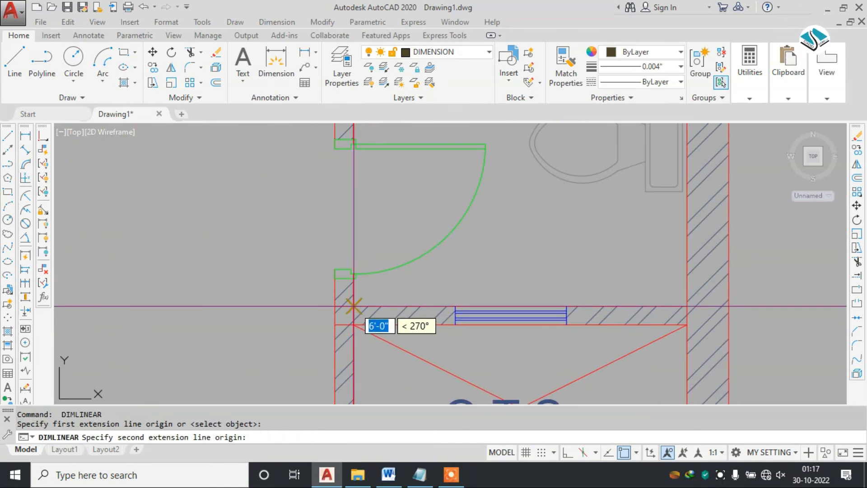
pyautogui.click(353, 306)
pyautogui.scroll(-3, 352, 306)
pyautogui.click(371, 244)
pyautogui.scroll(-2, 431, 240)
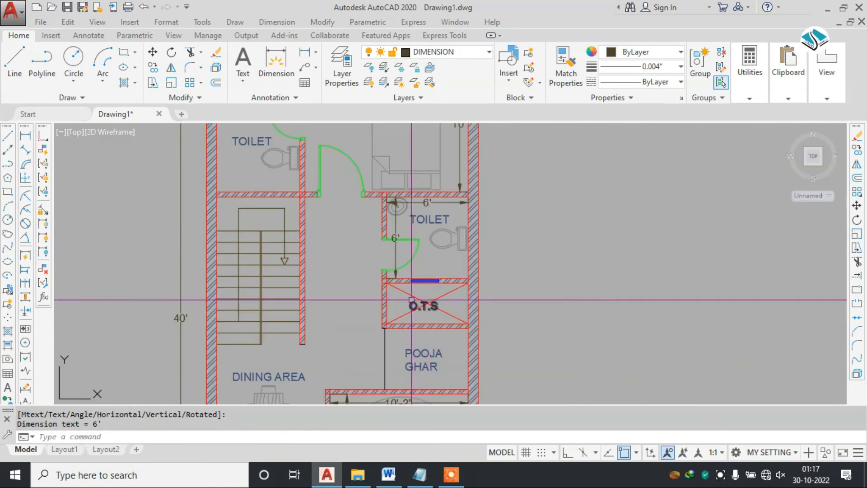
# Step: Add a linear dimension across the O.T.S. inner width, placed just below its top wall
pyautogui.scroll(4, 414, 301)
pyautogui.press('space')
pyautogui.click(346, 259)
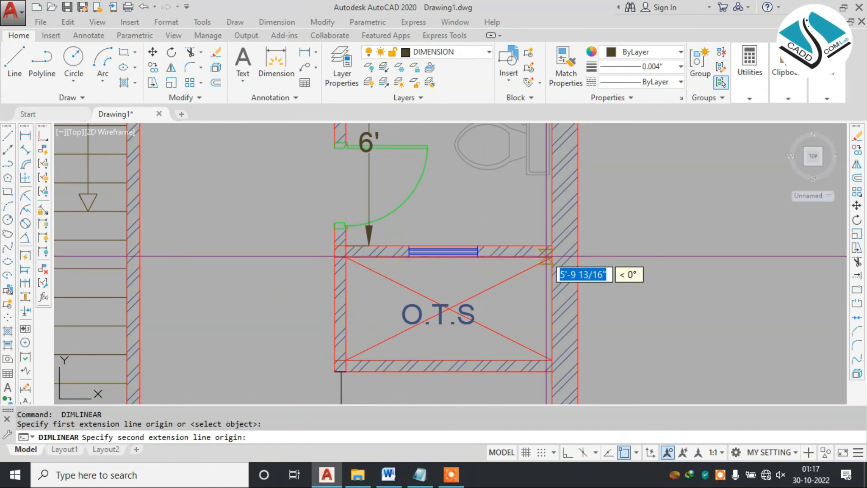
pyautogui.click(552, 257)
pyautogui.click(516, 272)
pyautogui.press('Escape')
# Step: Add a vertical linear dimension for the O.T.S. inner length, placed just inside its left wall
pyautogui.press('space')
pyautogui.scroll(2, 350, 272)
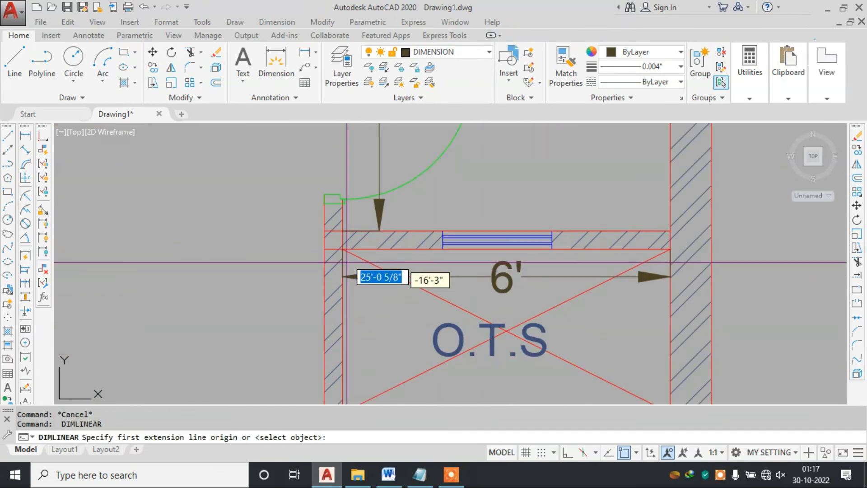
pyautogui.click(344, 249)
pyautogui.moveTo(357, 296); pyautogui.dragTo(360, 248, button='middle')
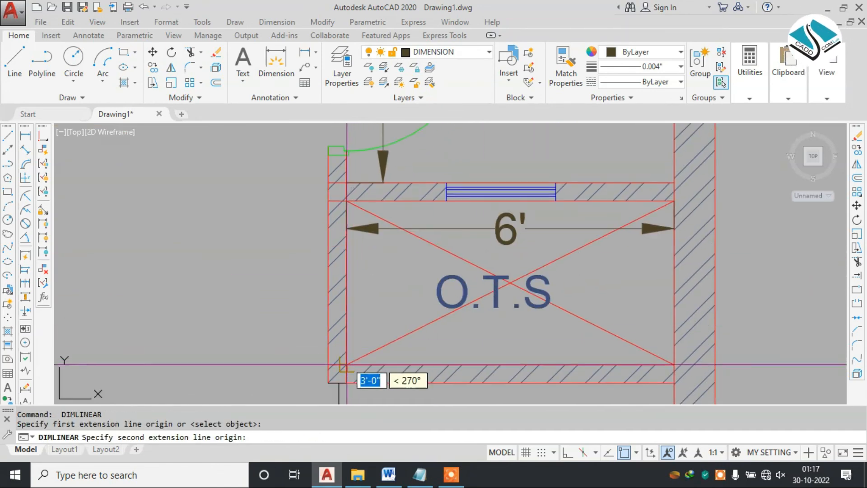
pyautogui.click(347, 359)
pyautogui.click(367, 311)
pyautogui.scroll(-6, 384, 271)
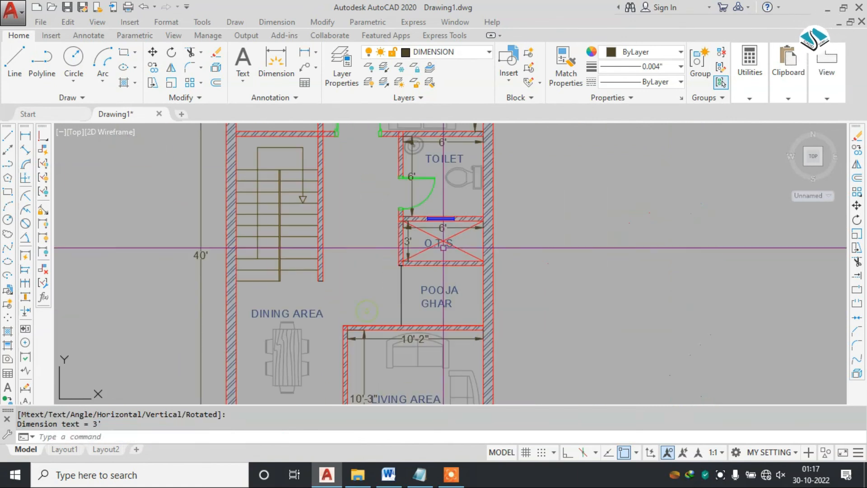
pyautogui.scroll(-2, 412, 221)
pyautogui.scroll(-2, 422, 250)
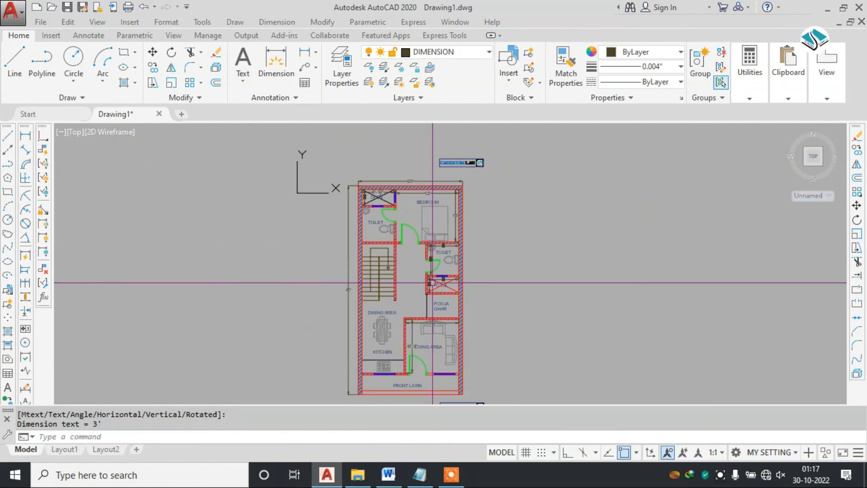
# Step: Copy the entire dimensioned floor plan and place the duplicate beside the original, on its right
pyautogui.click(389, 474)
pyautogui.scroll(-6, 424, 361)
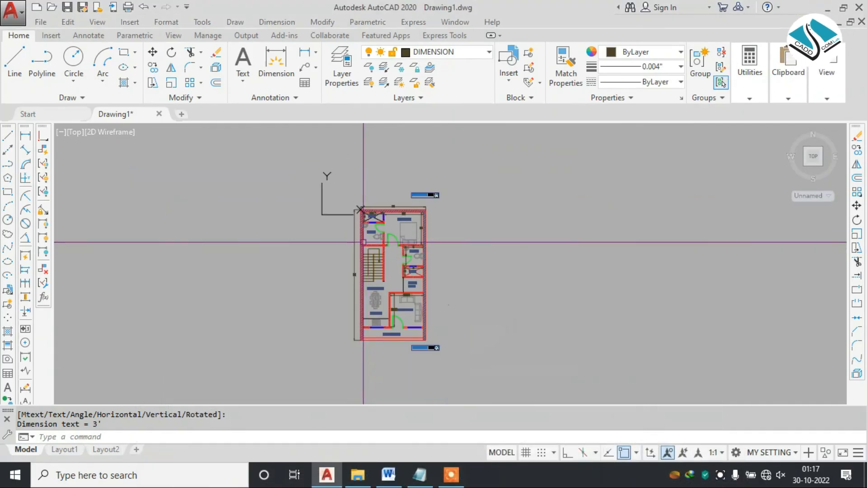
pyautogui.scroll(3, 397, 226)
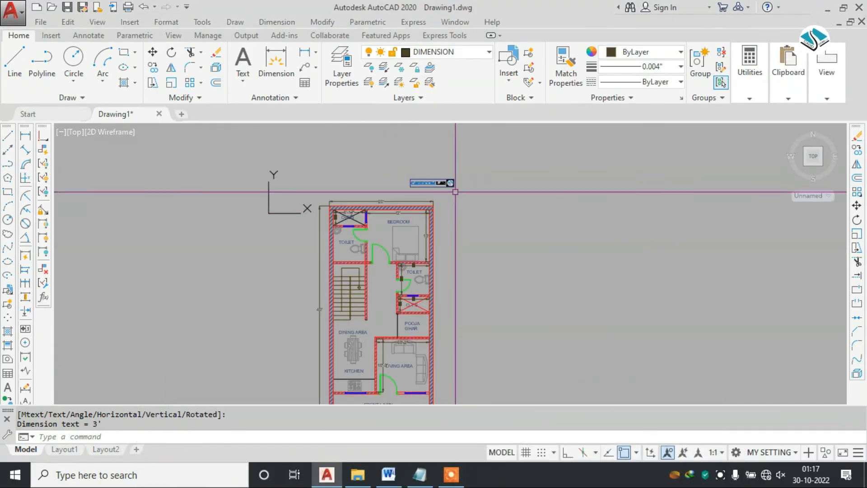
pyautogui.click(446, 183)
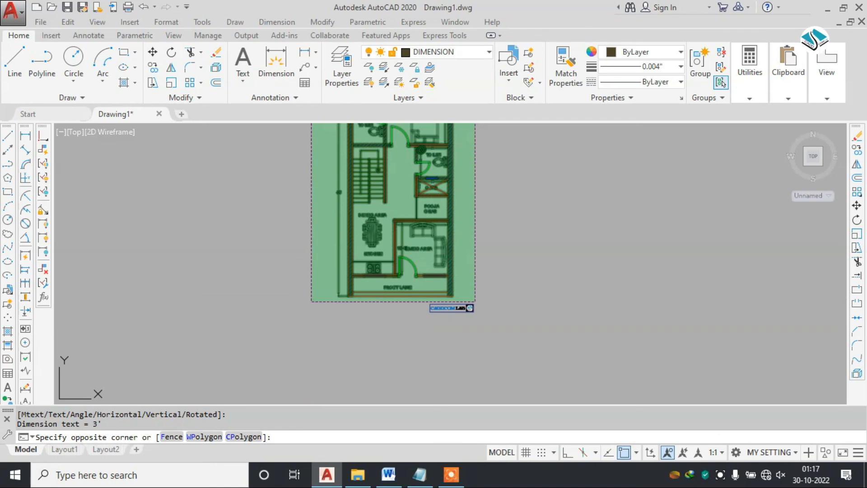
pyautogui.click(311, 302)
pyautogui.write('co')
pyautogui.press('Return')
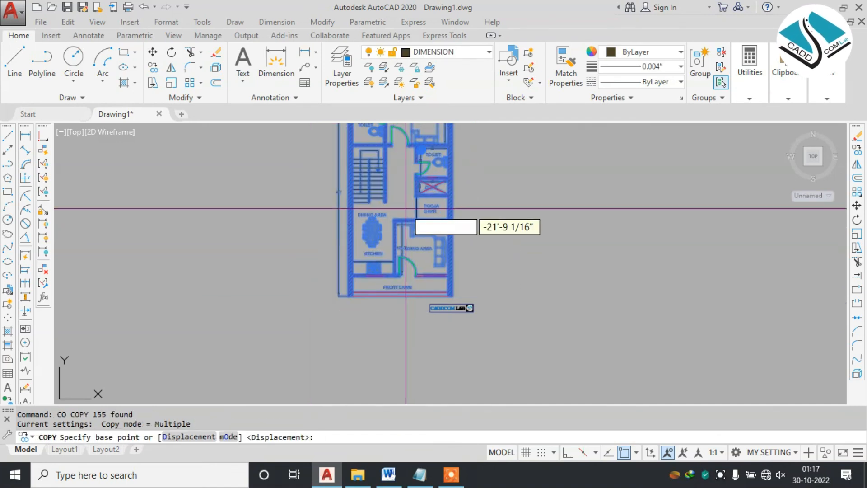
pyautogui.click(390, 207)
pyautogui.click(552, 199)
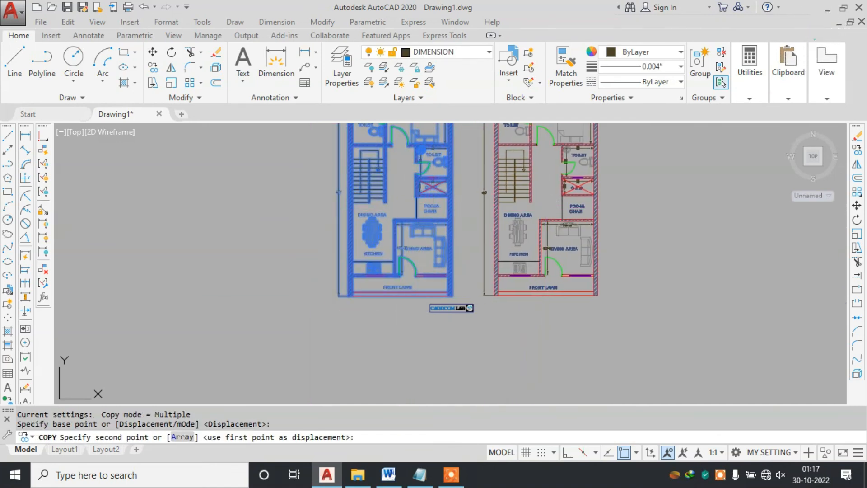
pyautogui.press('Escape')
pyautogui.scroll(5, 448, 231)
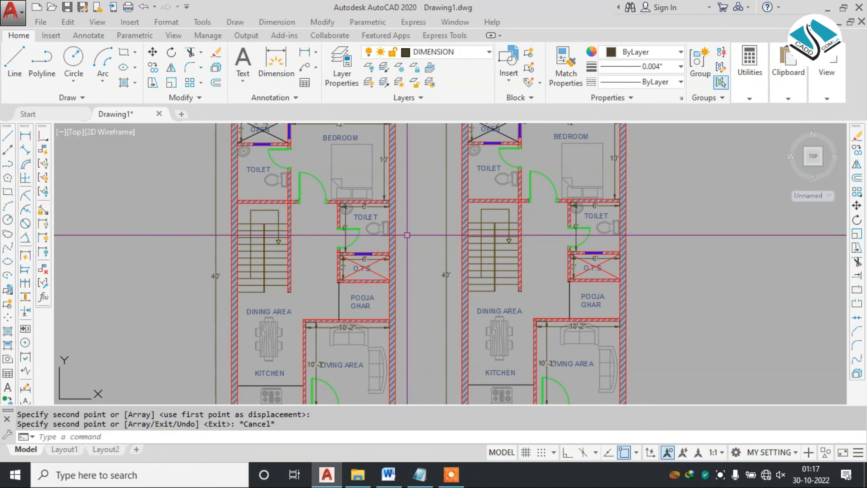
# Step: Switch to the house plans document in Word and examine the ground and first floor plans of the 20 x 40 ft east-facing house
pyautogui.click(390, 472)
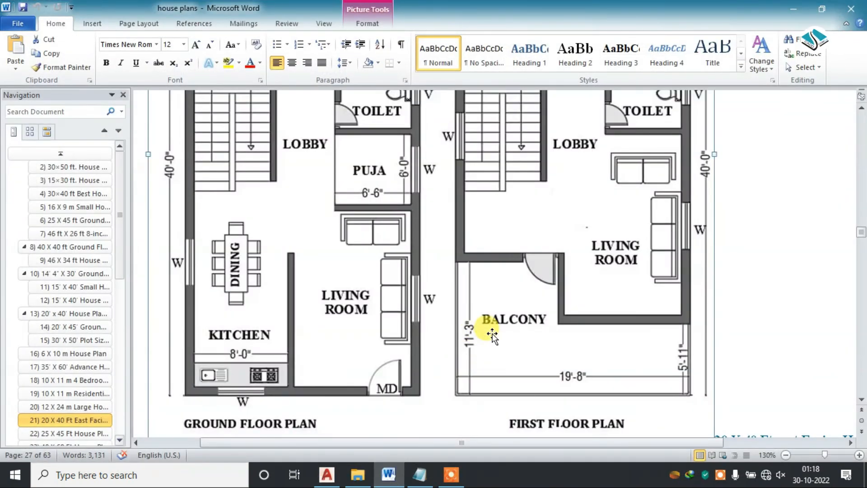
pyautogui.scroll(3, 492, 334)
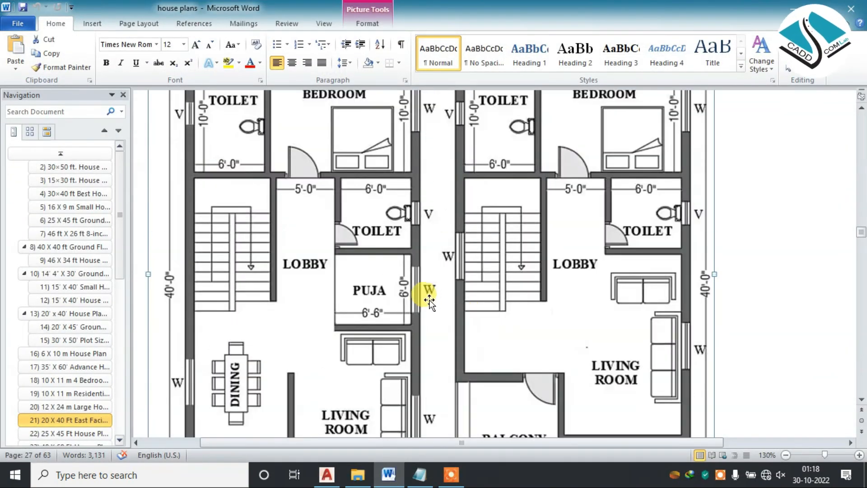
pyautogui.keyDown('ctrl'); pyautogui.scroll(-1, 400, 277); pyautogui.keyUp('ctrl')
pyautogui.scroll(-3, 398, 276)
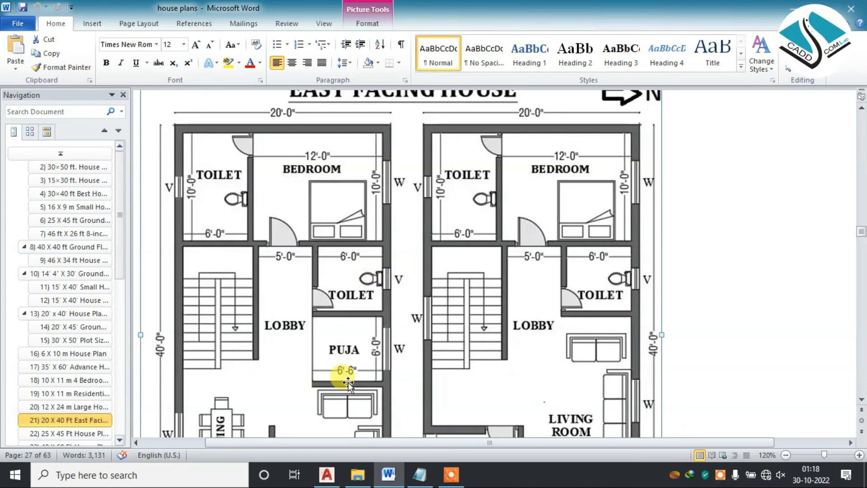
# Step: Switch back to AutoCAD and open the recent drawing "complete detail with structure"
pyautogui.click(340, 479)
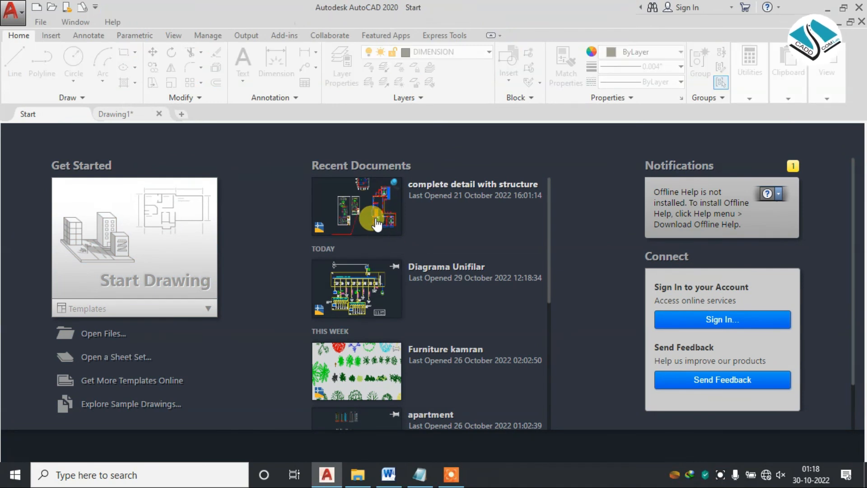
pyautogui.click(374, 218)
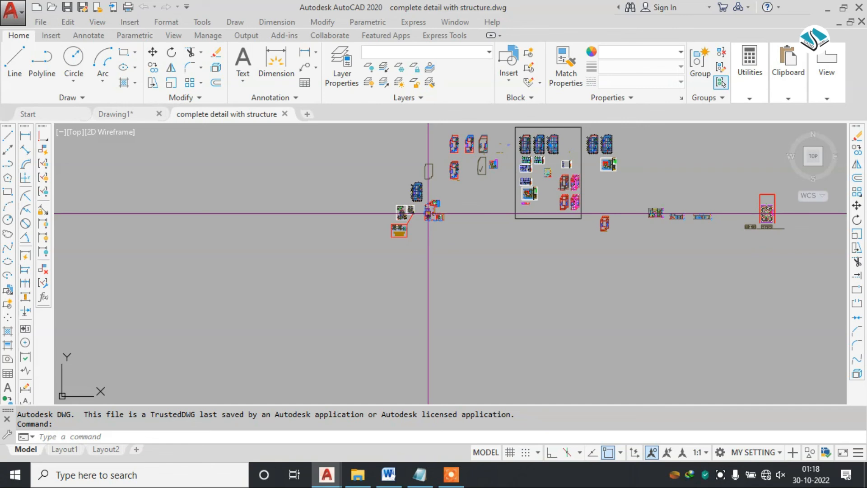
pyautogui.scroll(8, 428, 213)
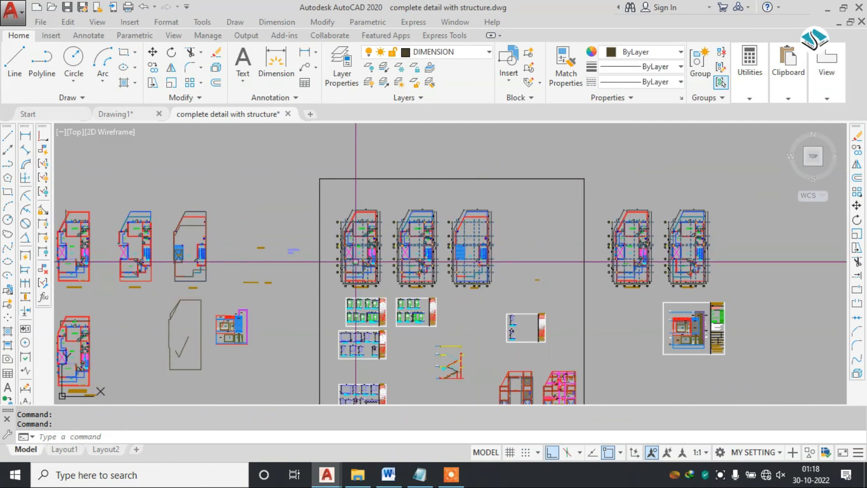
# Step: Examine the example floor plans for their grid lines, column positions, dimensions, room labels, and door and window tags
pyautogui.scroll(6, 362, 195)
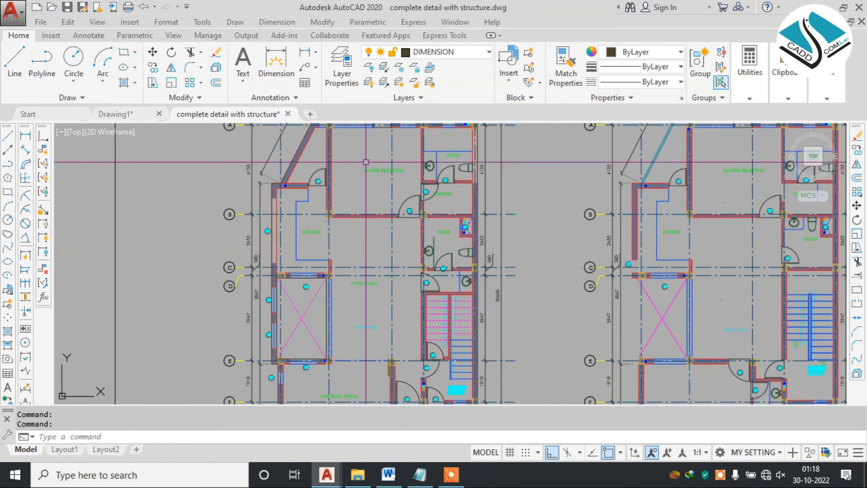
pyautogui.scroll(4, 347, 229)
pyautogui.scroll(-10, 338, 225)
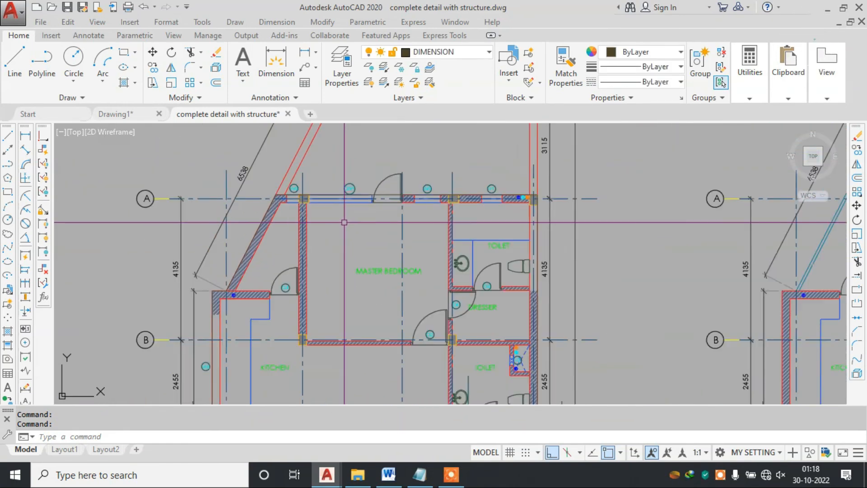
pyautogui.scroll(4, 474, 177)
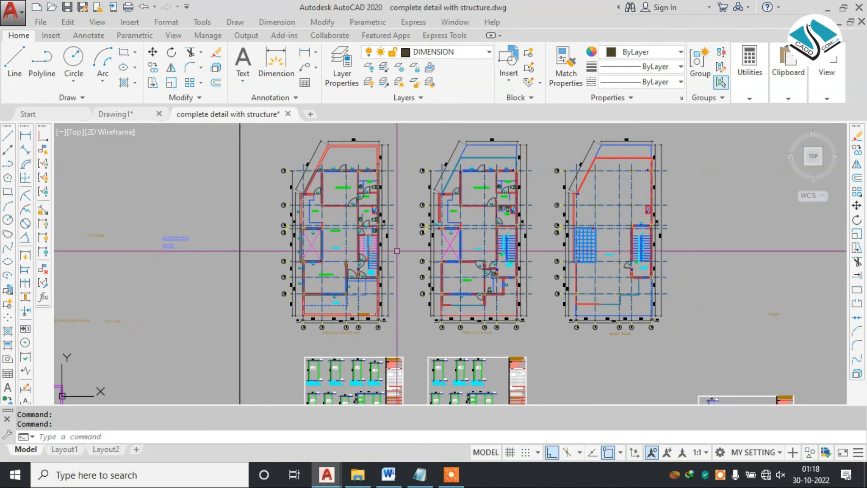
pyautogui.scroll(5, 475, 178)
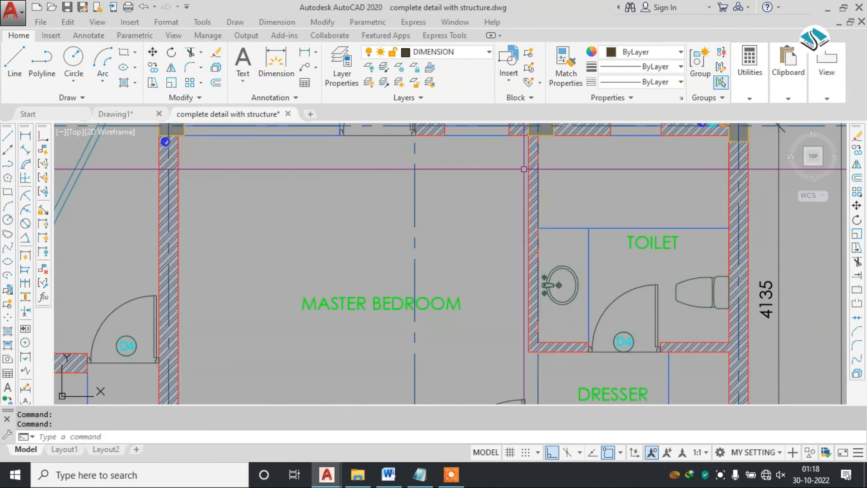
pyautogui.scroll(4, 218, 145)
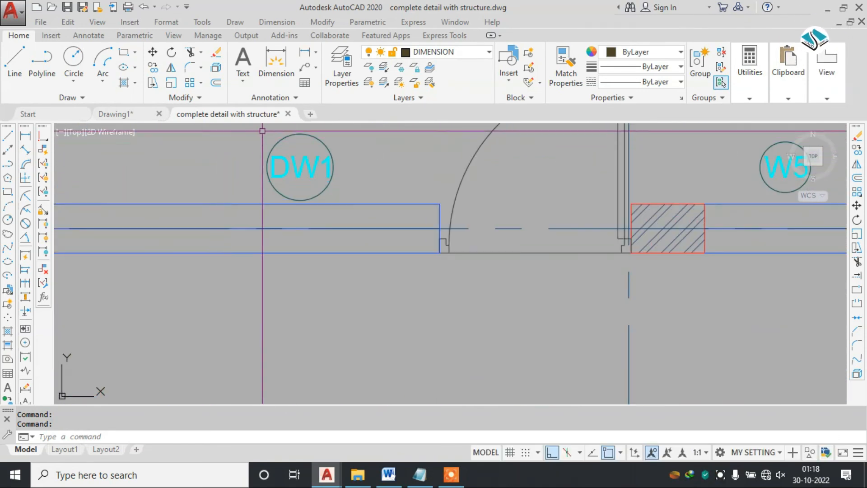
pyautogui.scroll(-6, 401, 169)
pyautogui.scroll(-5, 401, 169)
pyautogui.scroll(-2, 393, 315)
pyautogui.moveTo(393, 315); pyautogui.dragTo(435, 122, button='middle')
pyautogui.scroll(6, 207, 214)
pyautogui.moveTo(195, 193); pyautogui.dragTo(297, 249, button='middle')
pyautogui.scroll(2, 374, 248)
pyautogui.scroll(-6, 375, 242)
pyautogui.scroll(-2, 374, 242)
pyautogui.moveTo(403, 217); pyautogui.dragTo(381, 363, button='middle')
pyautogui.moveTo(391, 201); pyautogui.dragTo(391, 267, button='middle')
pyautogui.scroll(2, 391, 267)
pyautogui.scroll(2, 351, 195)
pyautogui.moveTo(351, 194); pyautogui.dragTo(379, 288, button='middle')
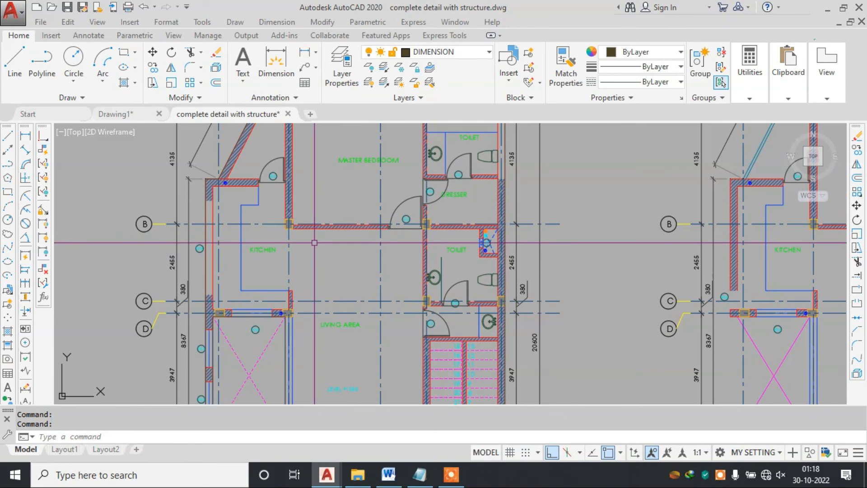
pyautogui.scroll(-4, 315, 243)
pyautogui.scroll(4, 265, 203)
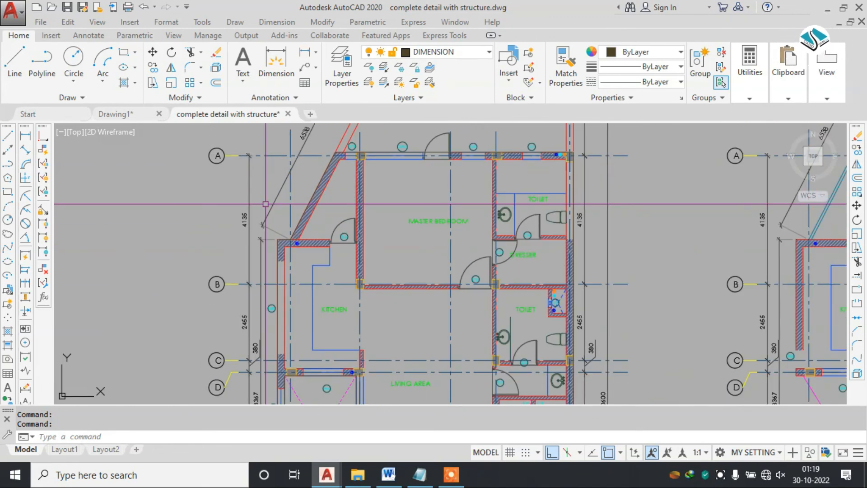
# Step: Return to Drawing1 and review the two floor plan copies and the drawing's layer list
pyautogui.click(122, 114)
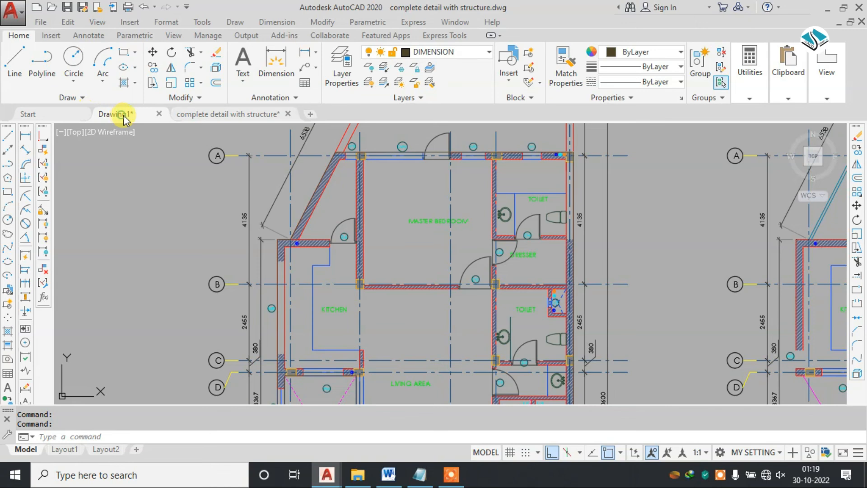
pyautogui.scroll(-3, 459, 194)
pyautogui.scroll(3, 451, 242)
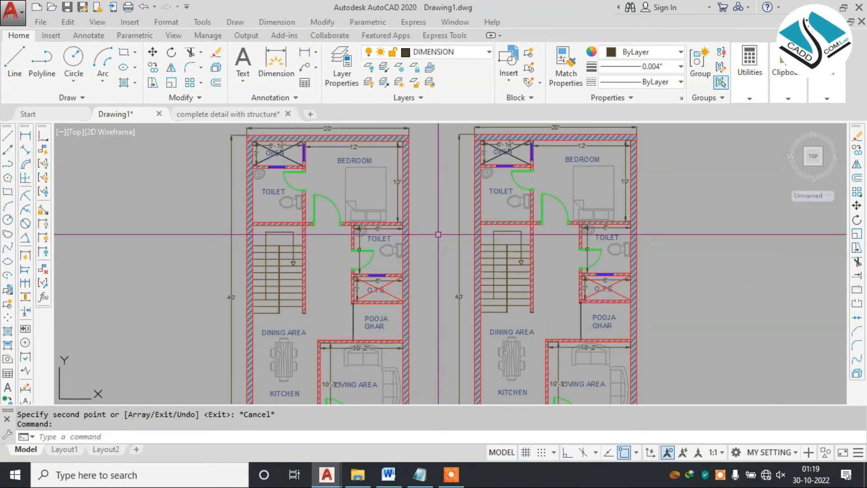
pyautogui.moveTo(438, 232); pyautogui.dragTo(430, 222, button='middle')
pyautogui.scroll(-3, 429, 222)
pyautogui.scroll(3, 428, 221)
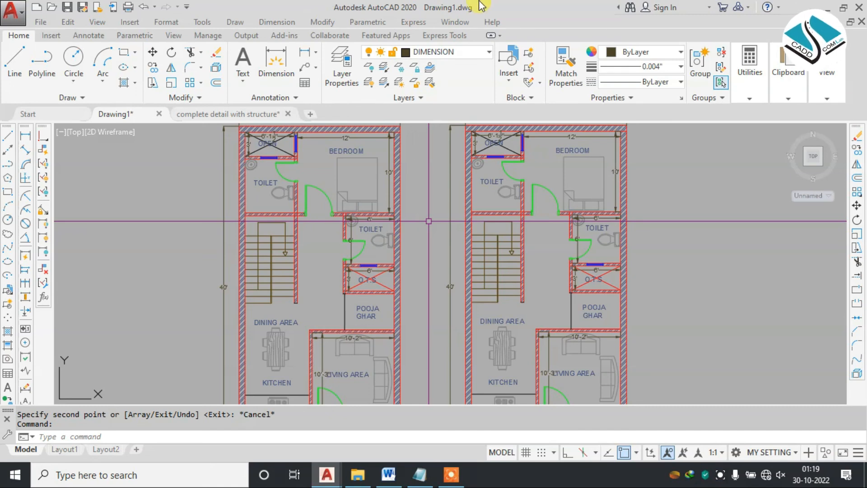
pyautogui.click(460, 53)
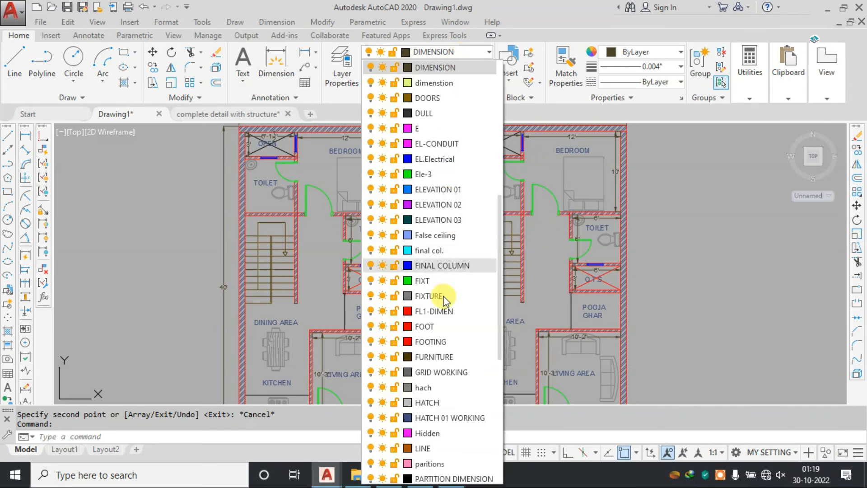
pyautogui.click(689, 198)
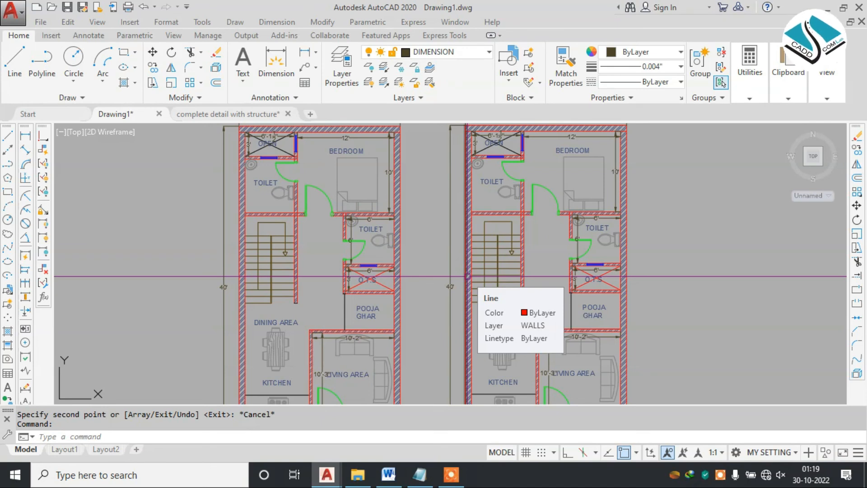
pyautogui.click(452, 473)
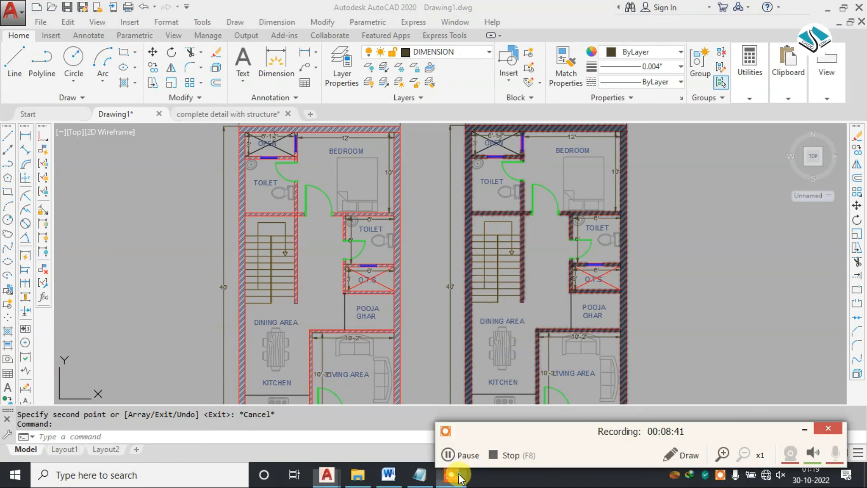
pyautogui.click(494, 455)
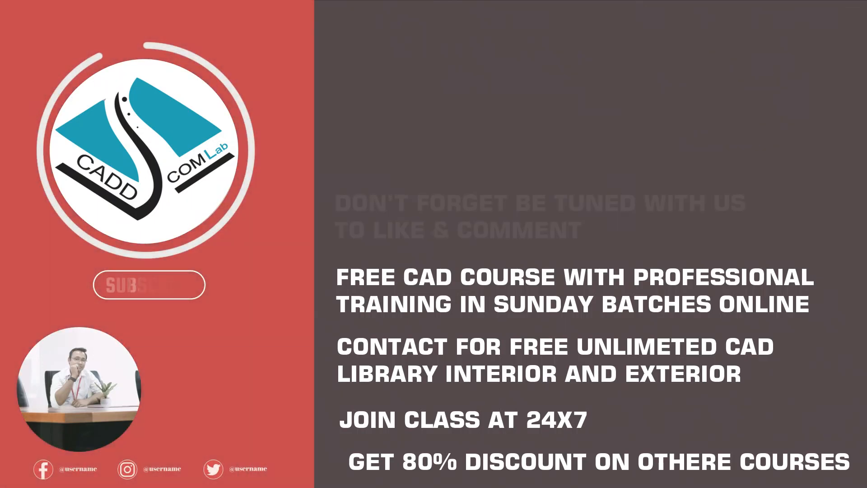